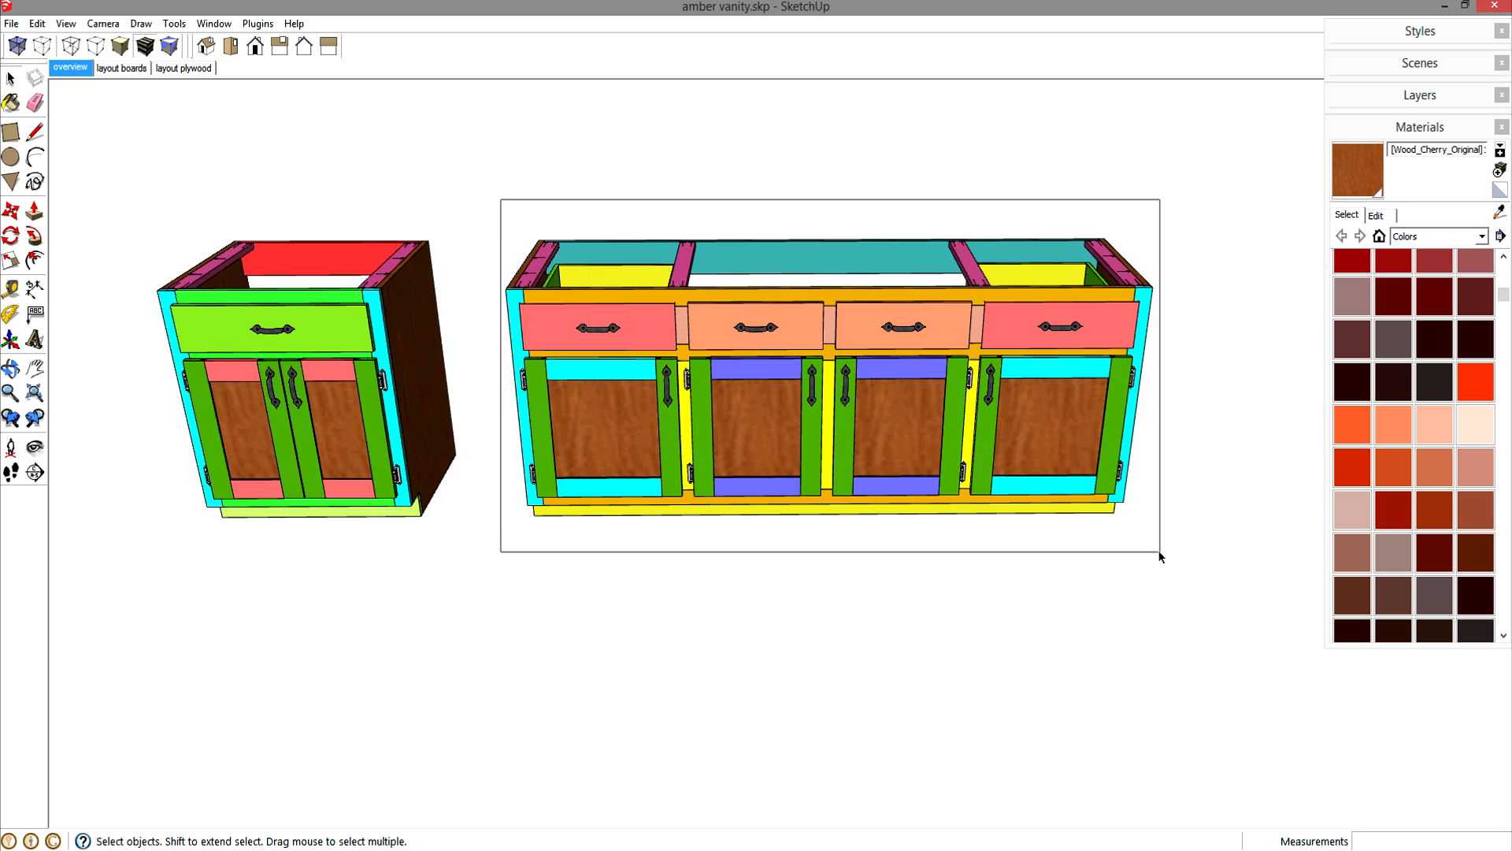
middle_drag(1152, 527, 1000, 638)
scroll(587, 364, up, 3)
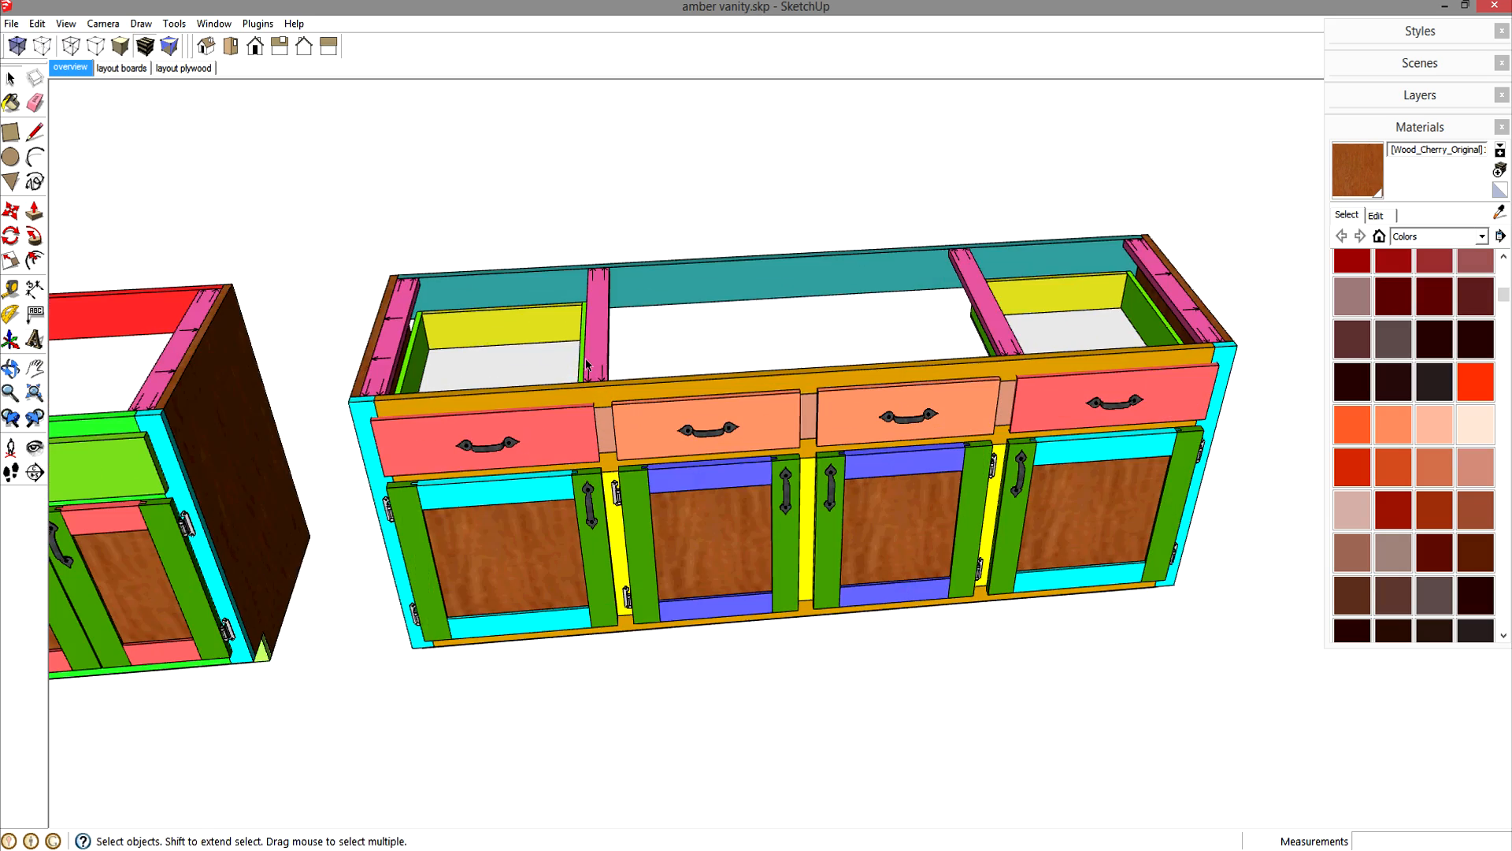
scroll(720, 554, down, 2)
middle_drag(720, 554, 574, 528)
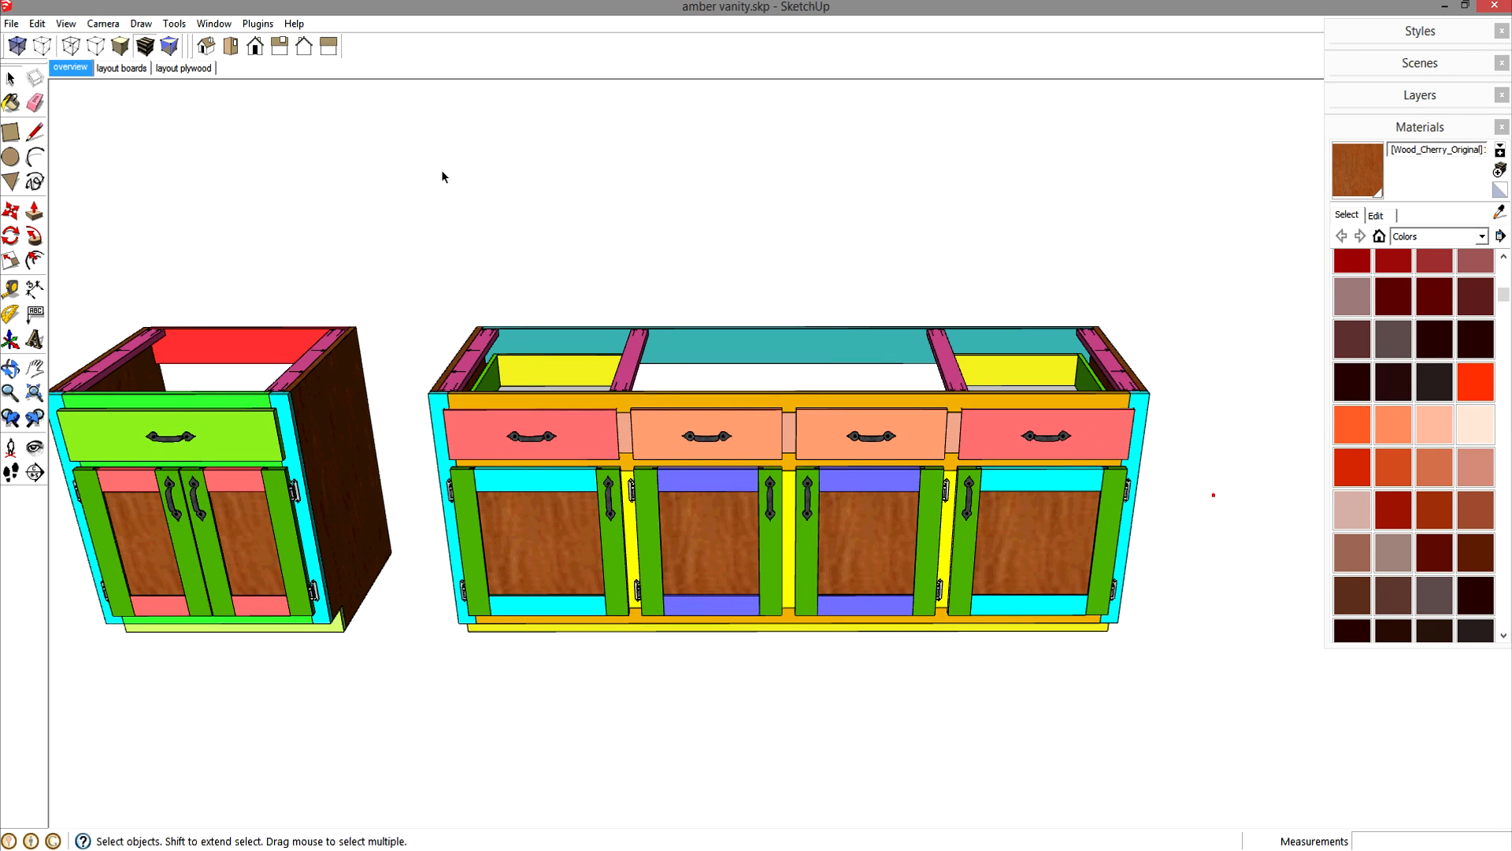
- Start a new, empty model
click(11, 24)
click(36, 43)
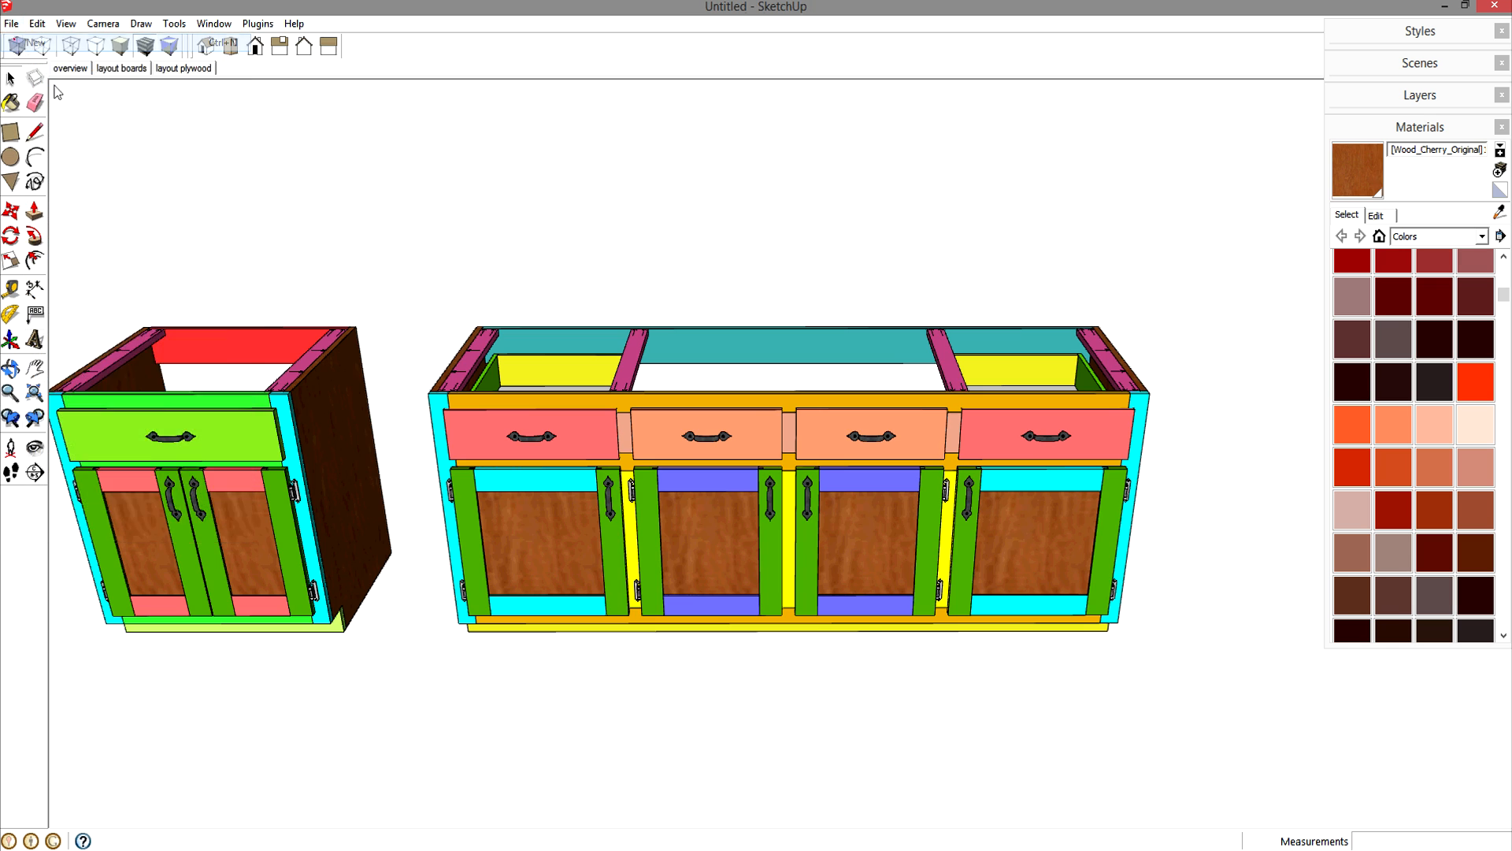
middle_drag(862, 308, 498, 329)
shift+middle_drag(917, 421, 441, 634)
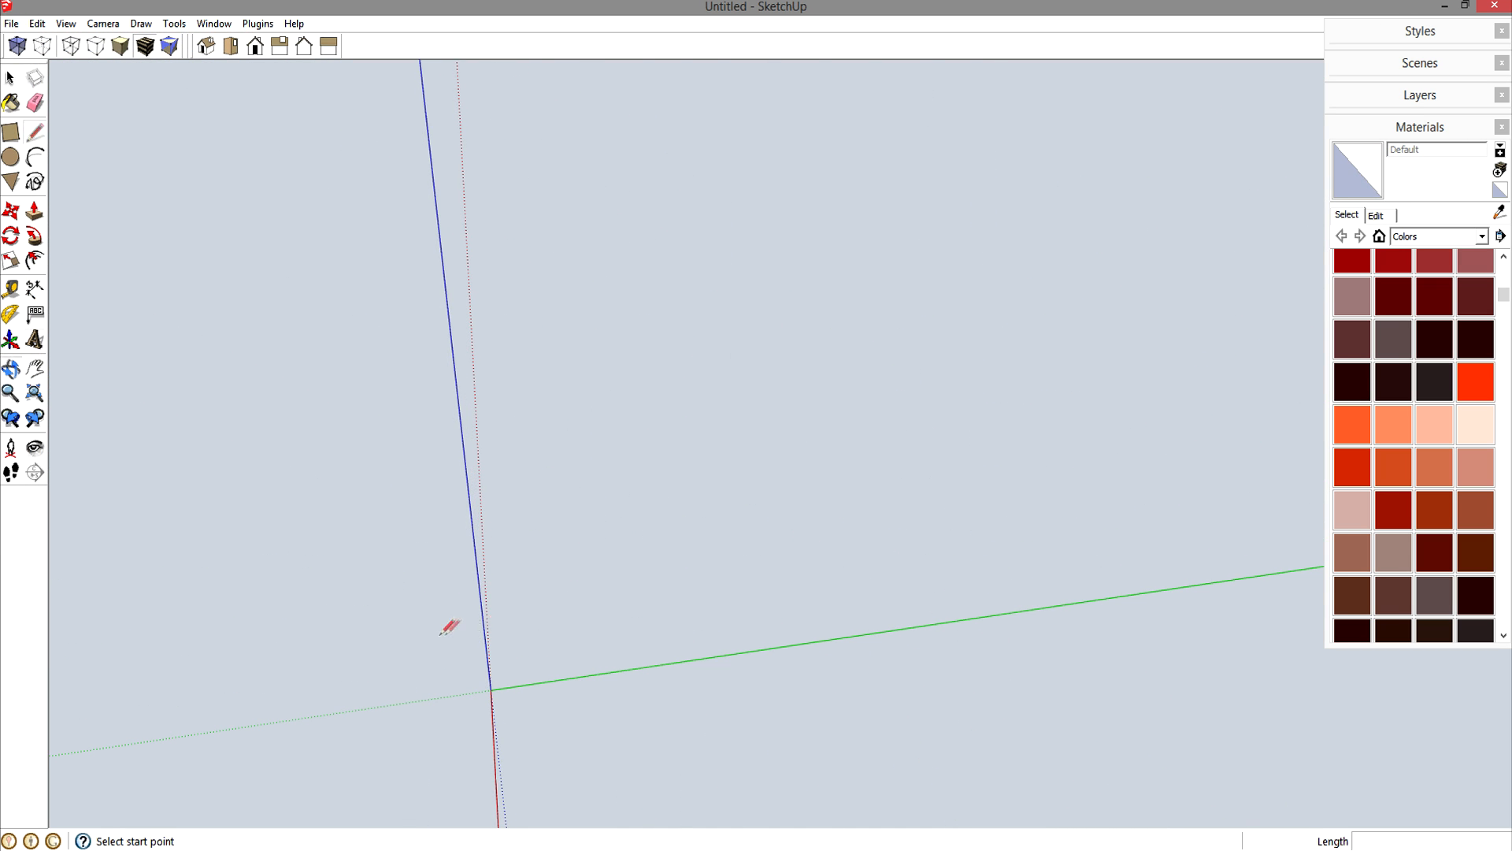
- Draw an upright rectangle 30" high and 21" deep from the origin in the green-blue plane
middle_drag(591, 628, 713, 399)
key(r)
click(420, 721)
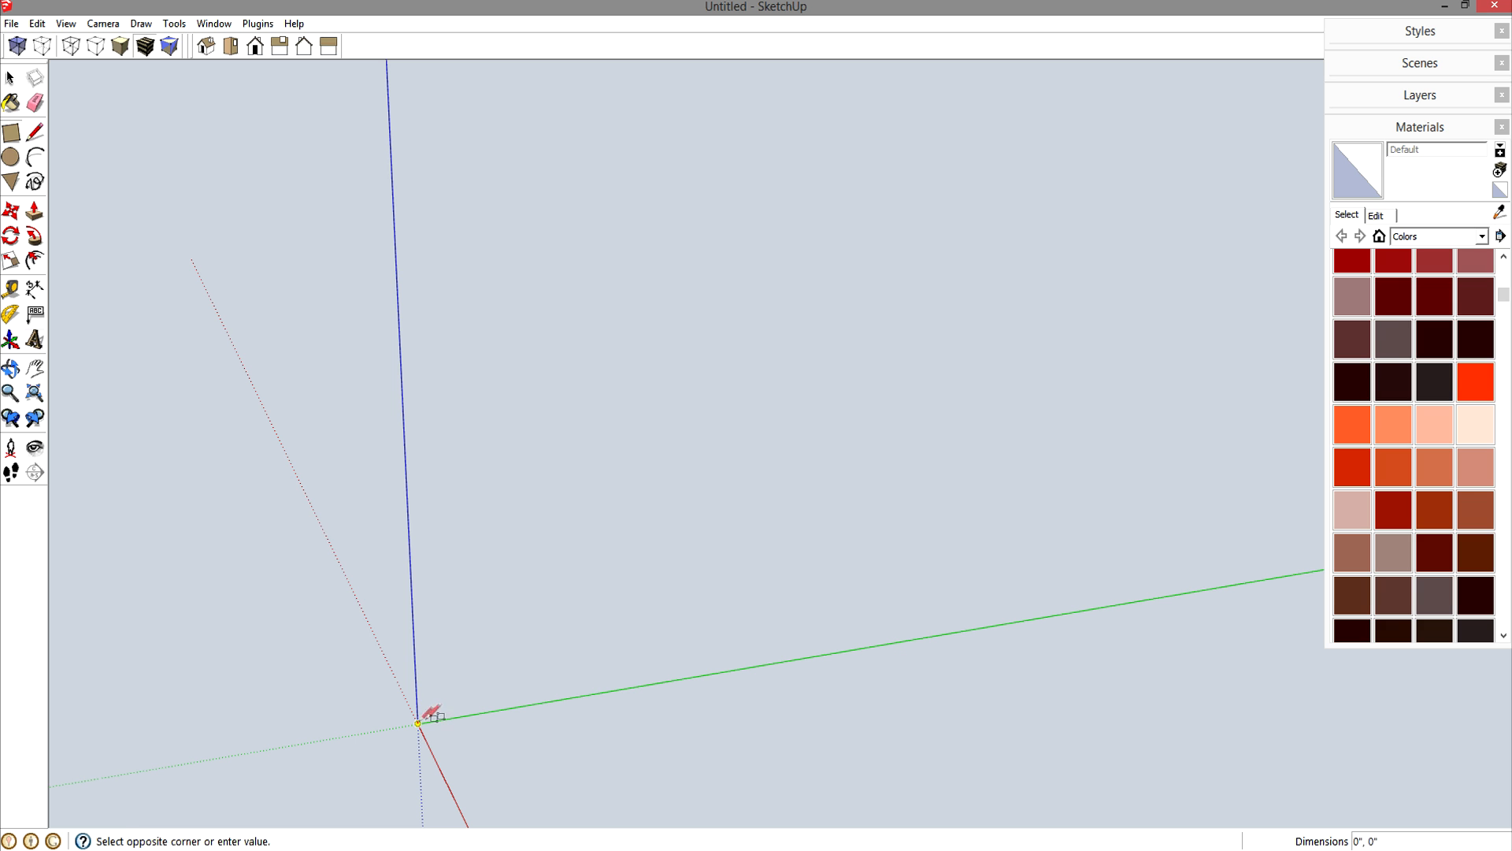
click(488, 244)
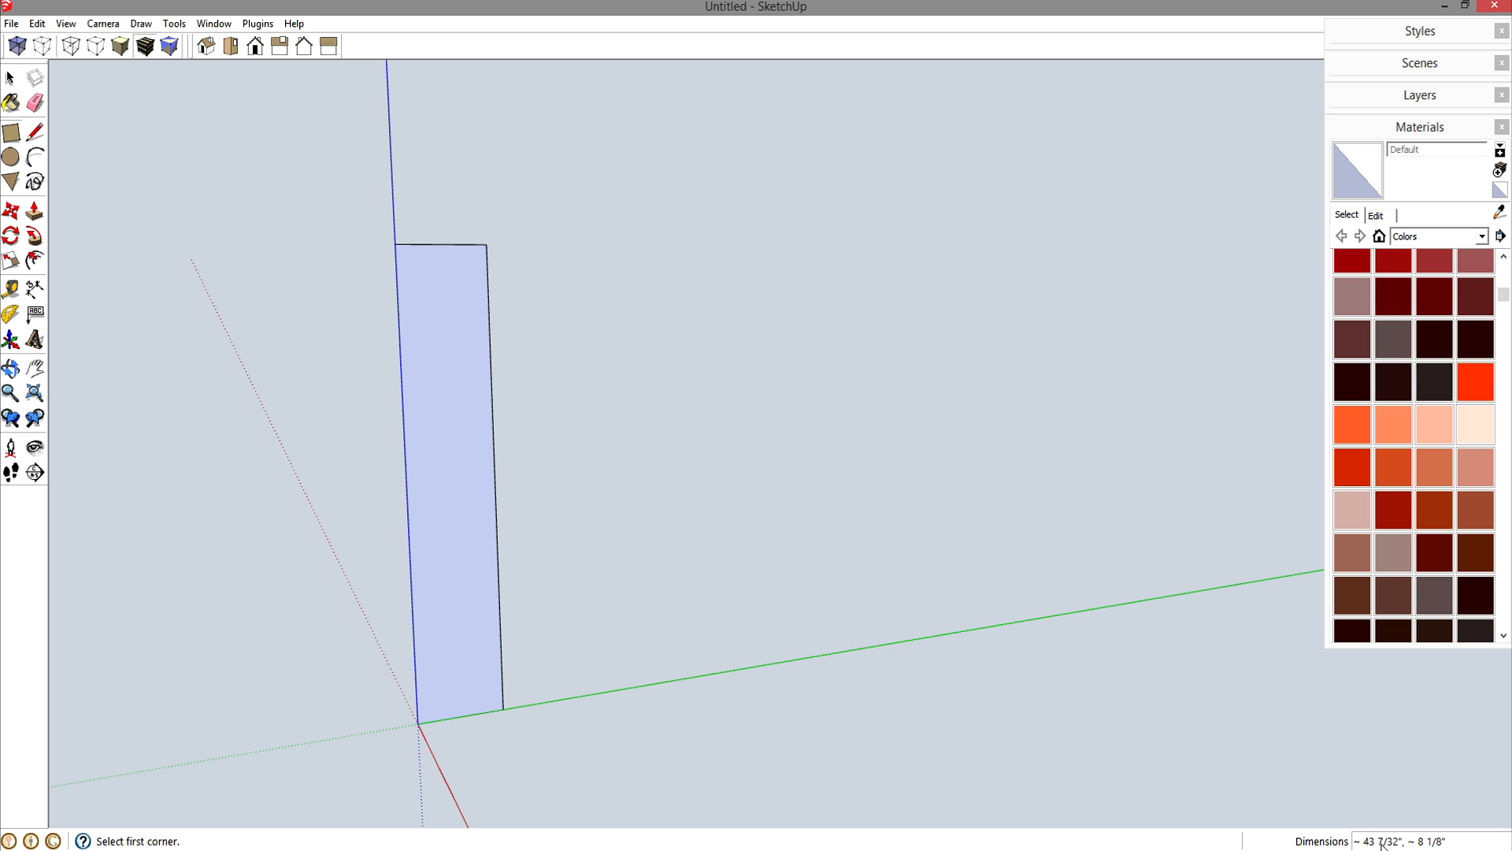
text(30,21)
key(Return)
- Push/Pull the rectangle 75" along the red axis to form the overall cabinet box
shift+middle_drag(554, 596, 725, 563)
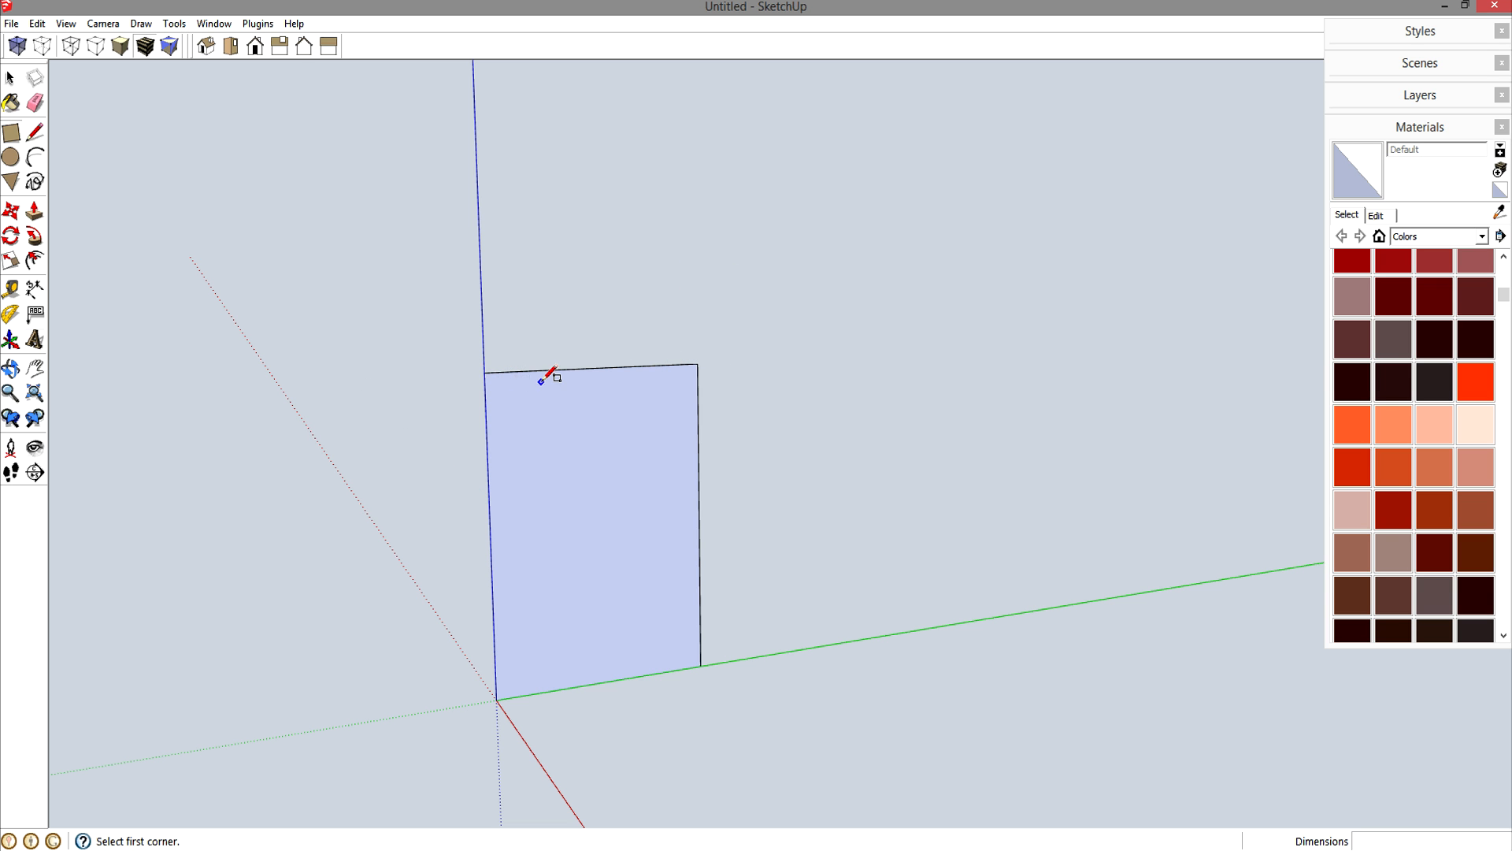
middle_drag(742, 533, 837, 614)
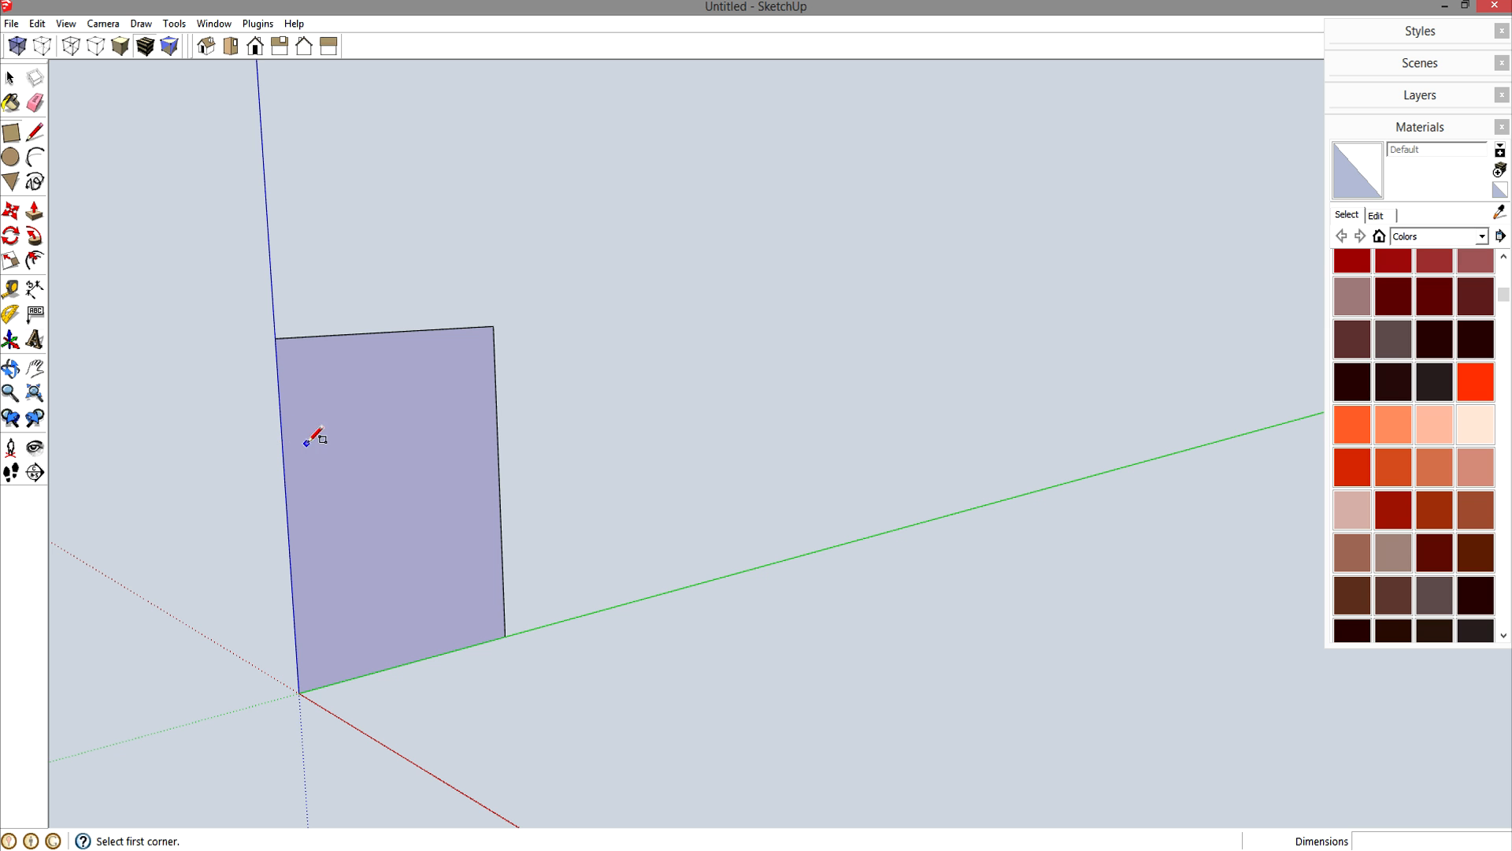
key(p)
drag(336, 443, 567, 482)
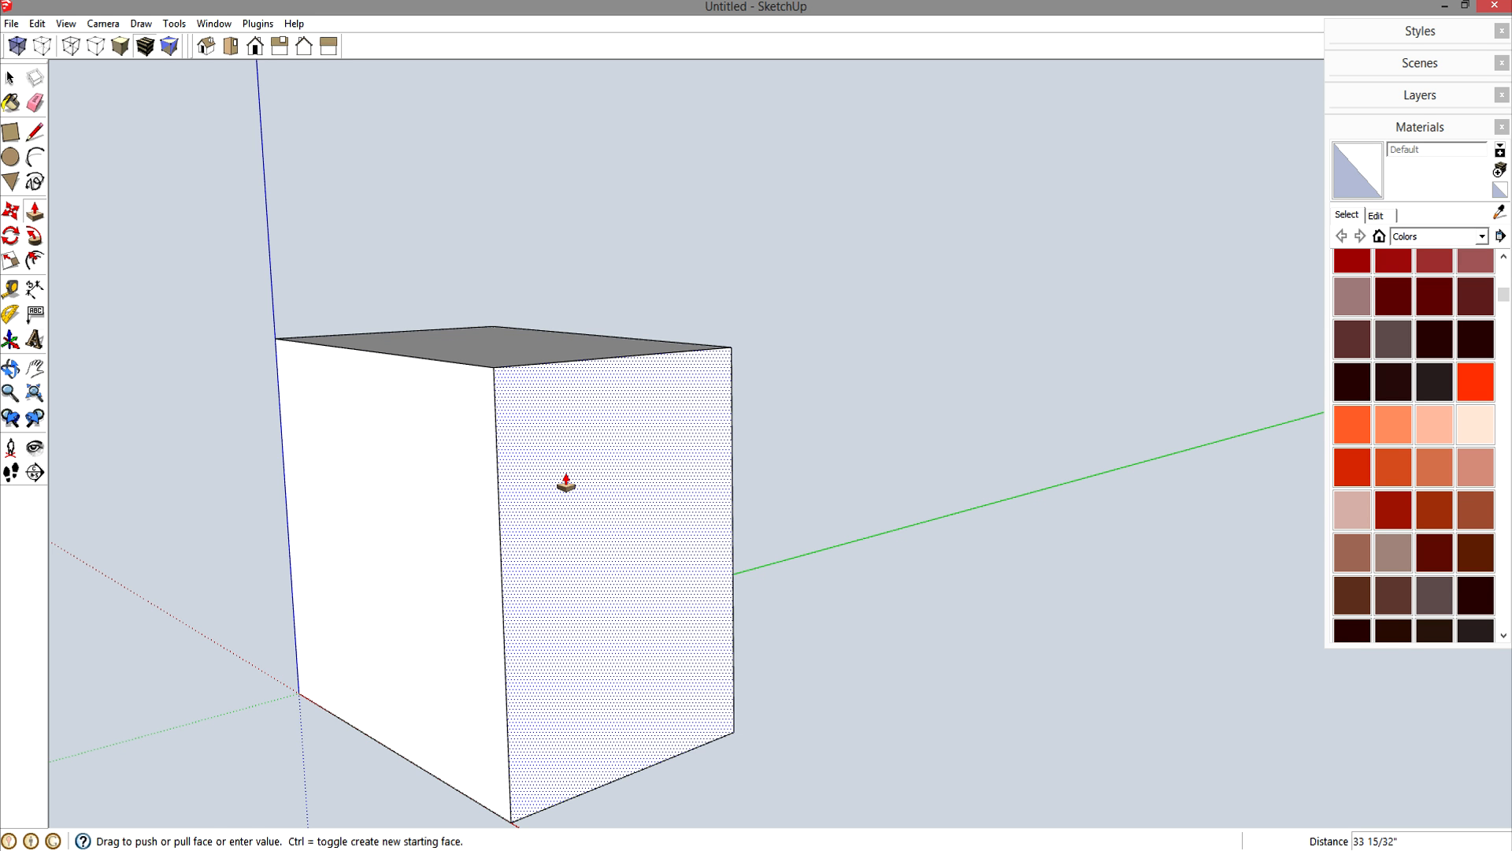
key(Return)
- Delete all the faces of the box so that only its outline edges remain
scroll(566, 482, down, 3)
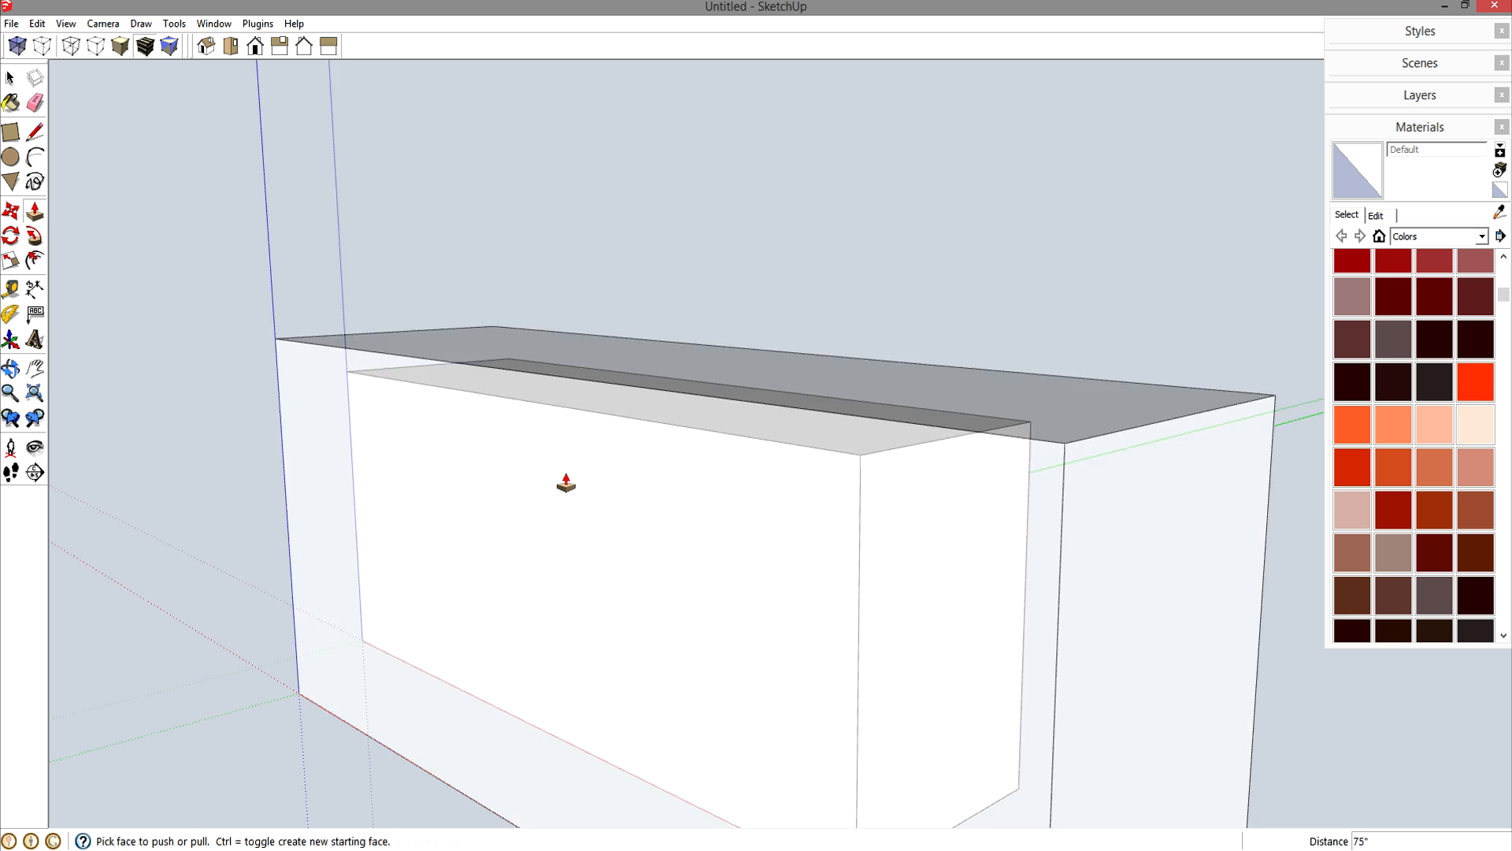
middle_drag(571, 483, 759, 538)
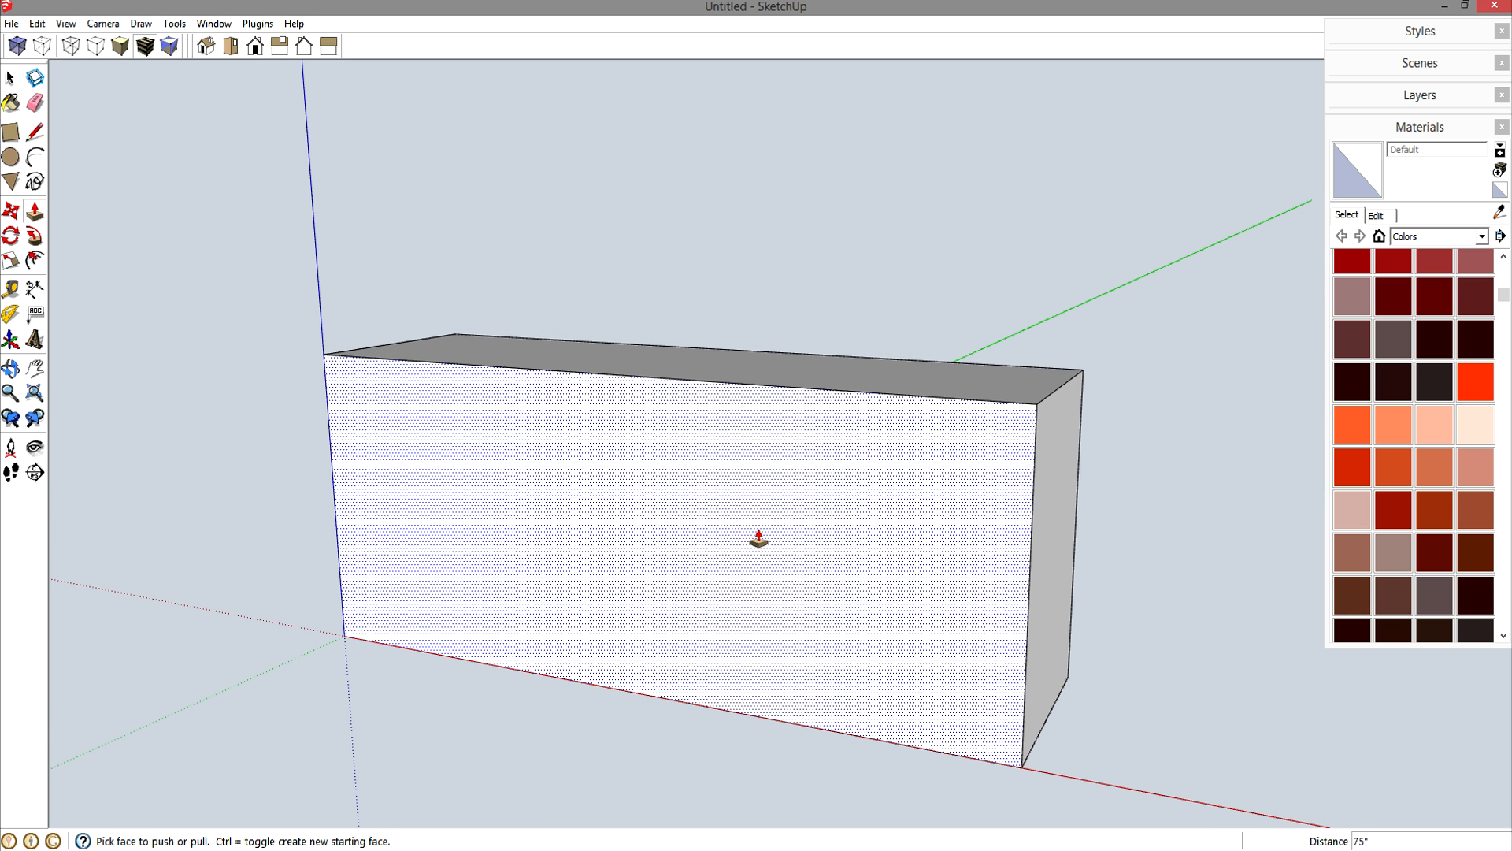
key(space)
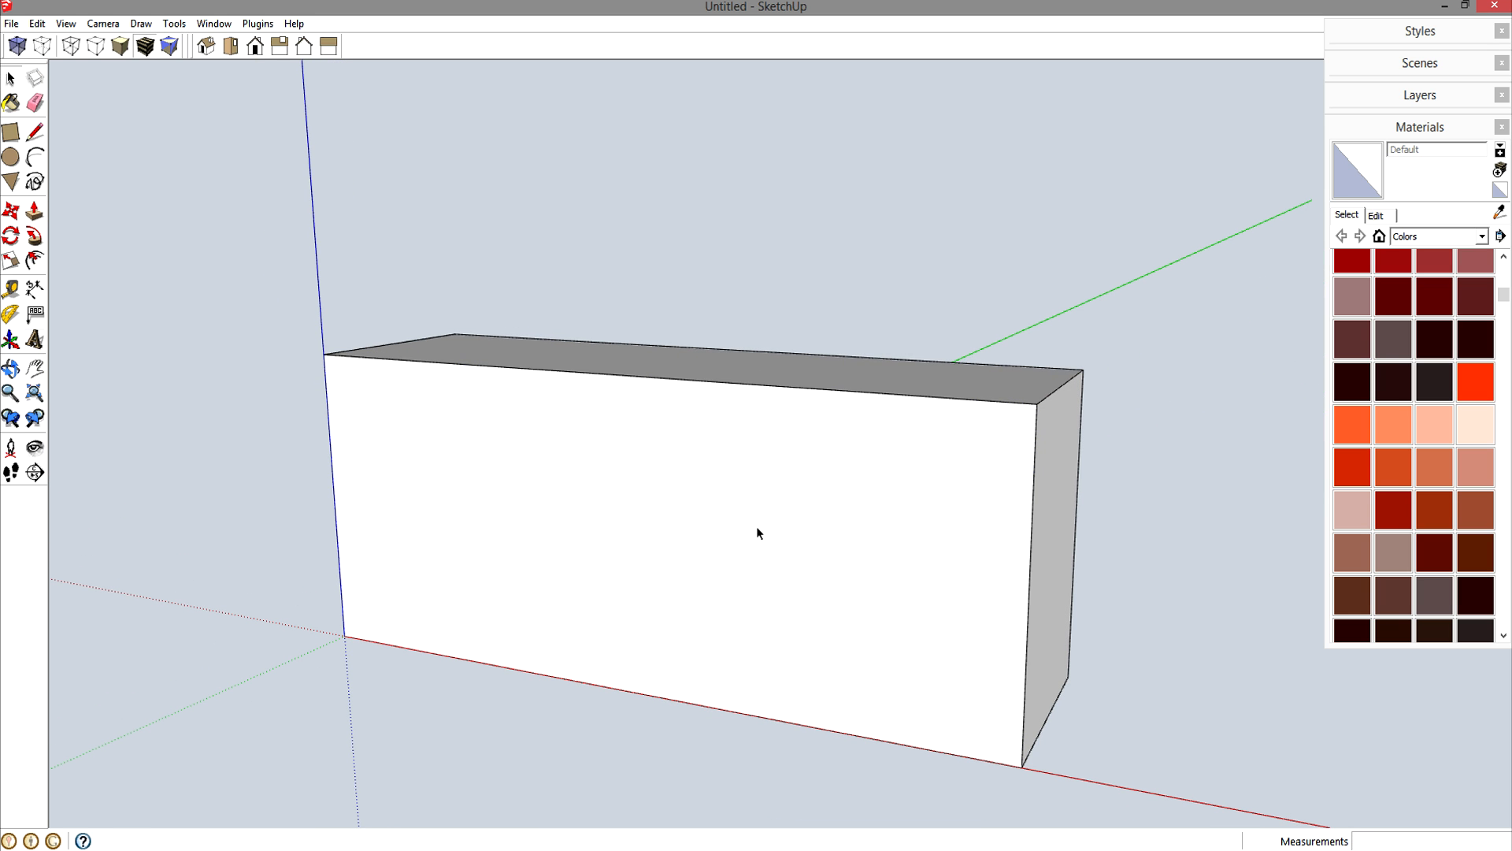
click(756, 526)
key(Delete)
click(453, 504)
key(Delete)
click(640, 371)
key(Delete)
click(1055, 495)
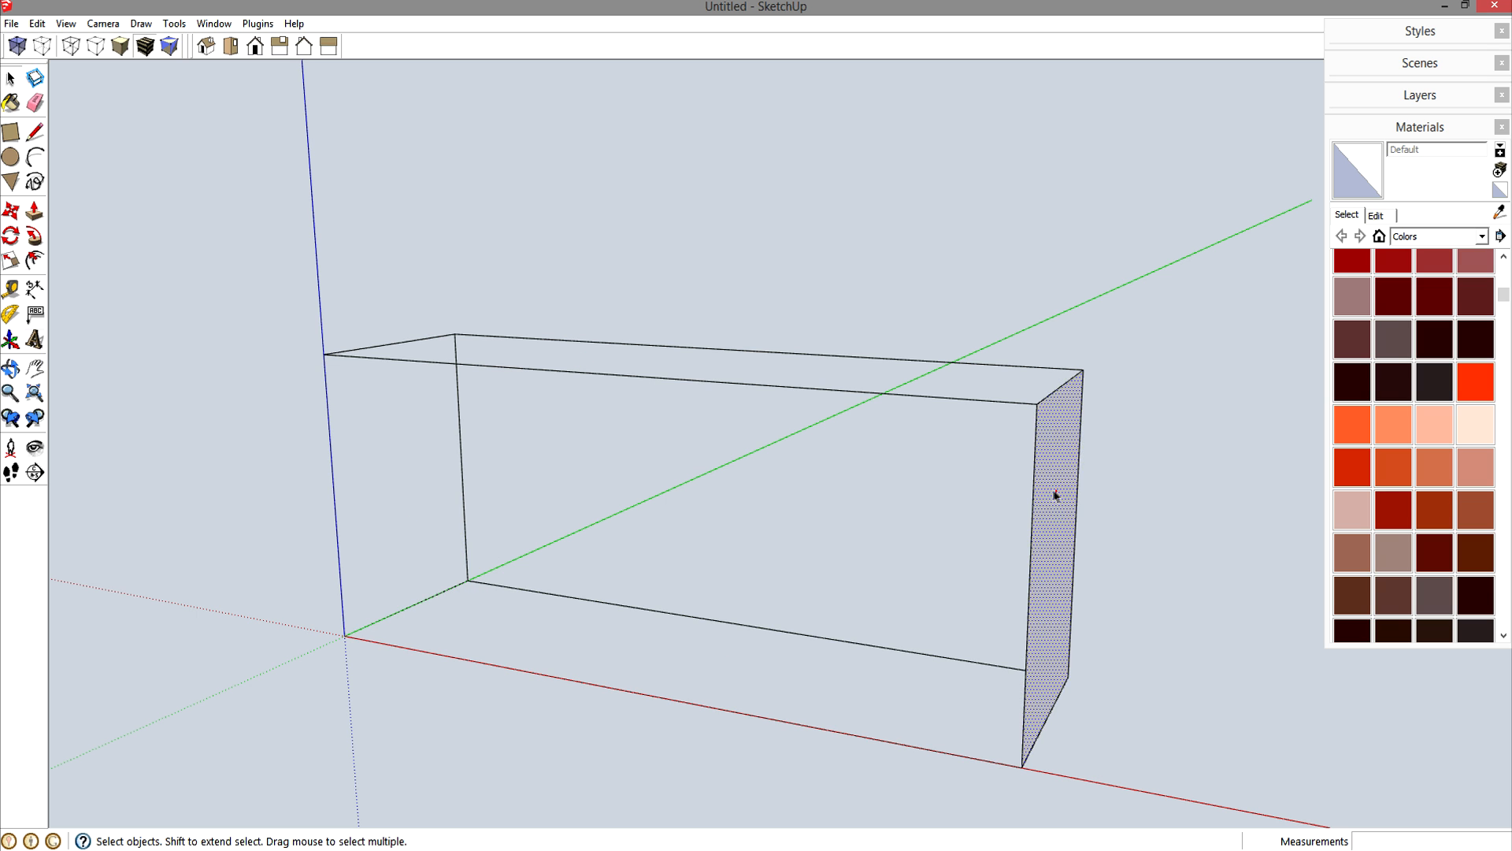
key(Delete)
- Select all the connected box edges and turn them into a component with the default name
click(994, 403)
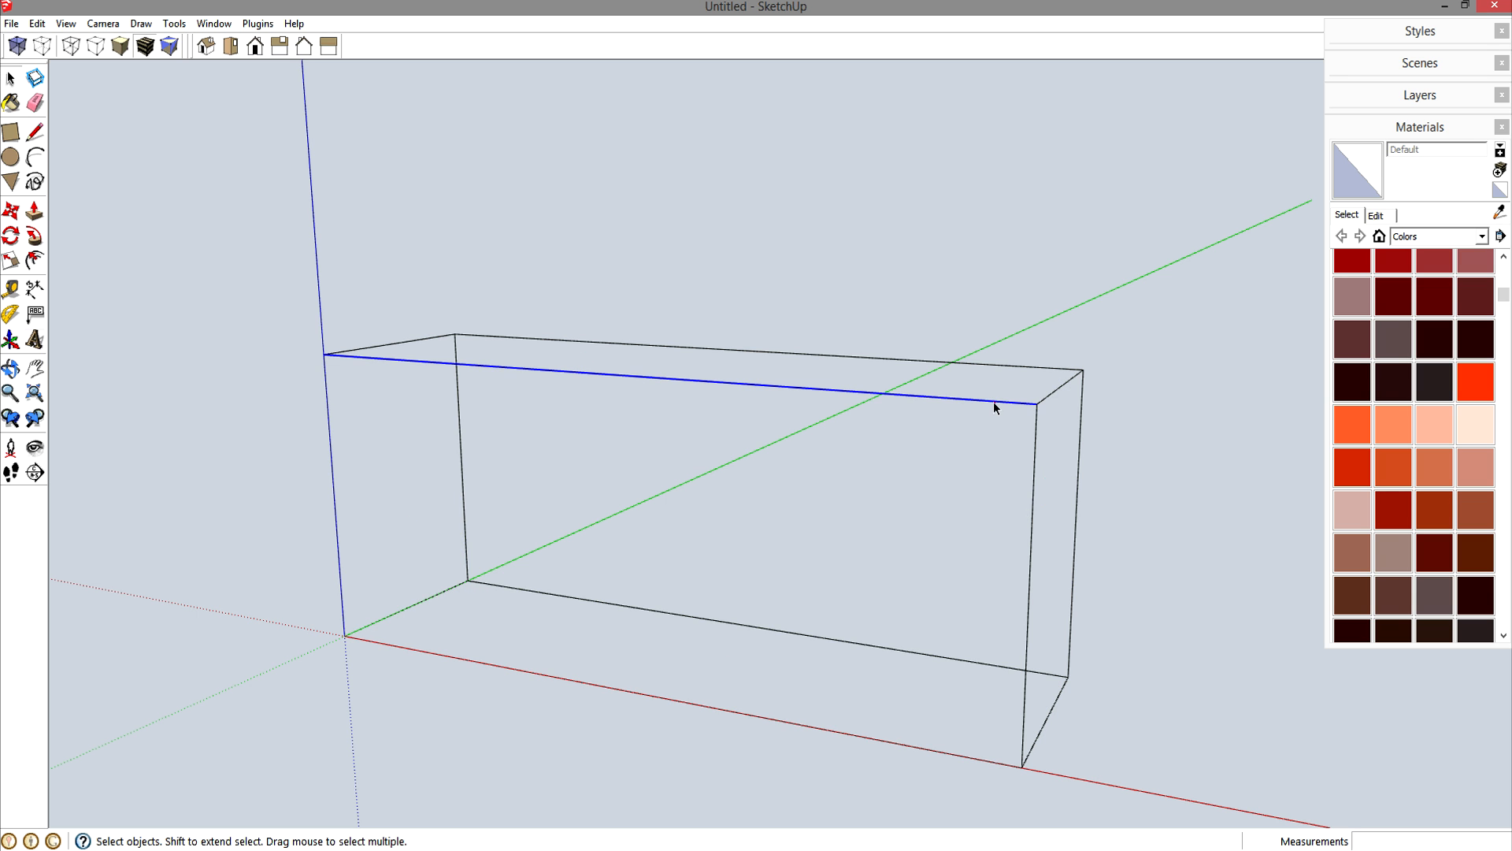
triple_click(858, 394)
key(g)
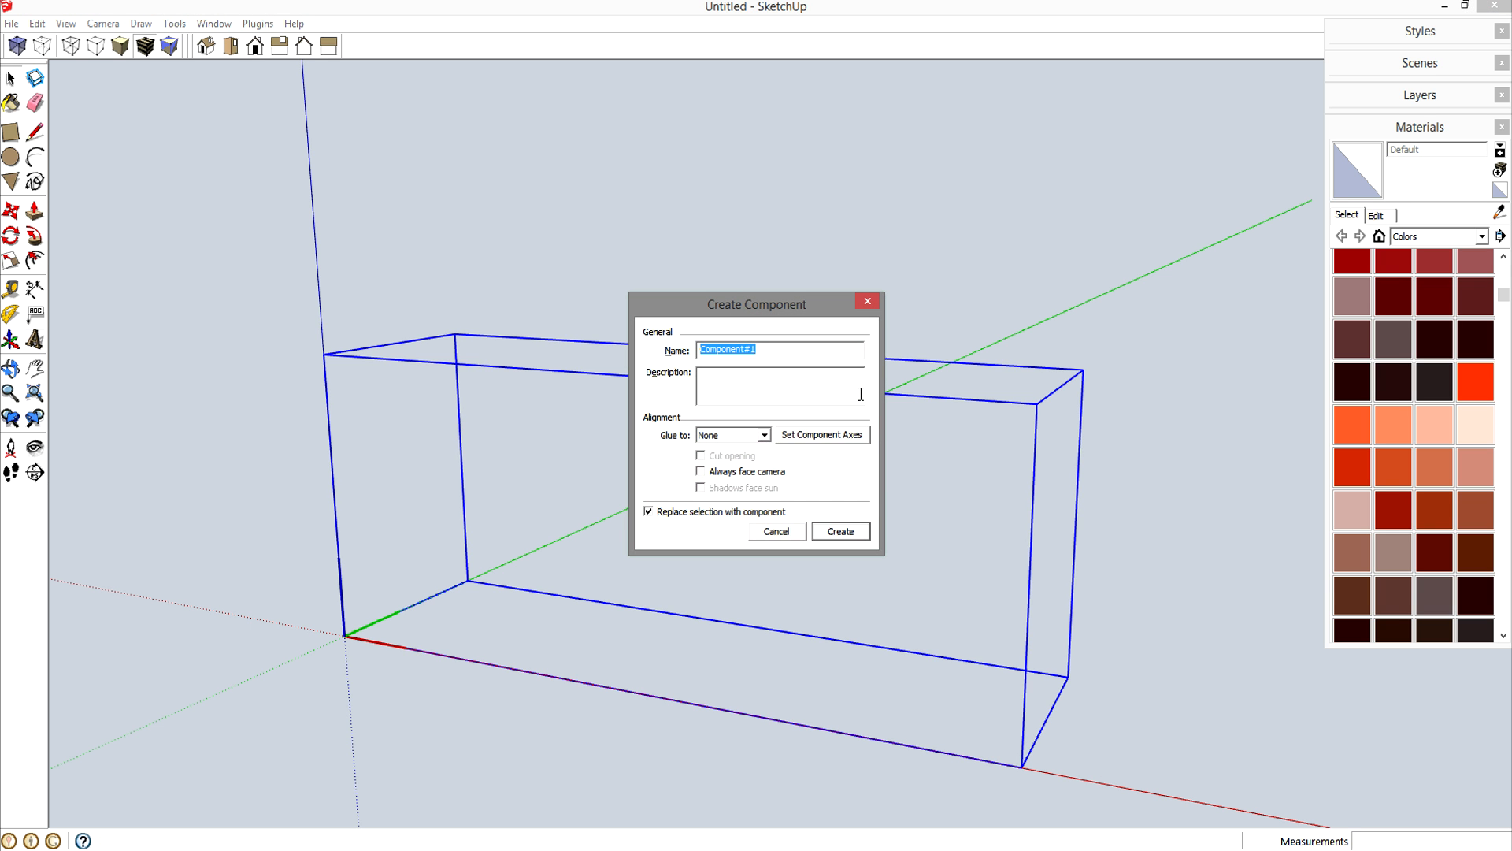
key(Return)
click(814, 477)
- Draw a rectangle covering the end of the frame at the origin, from its top back corner to the origin
middle_drag(859, 482, 769, 556)
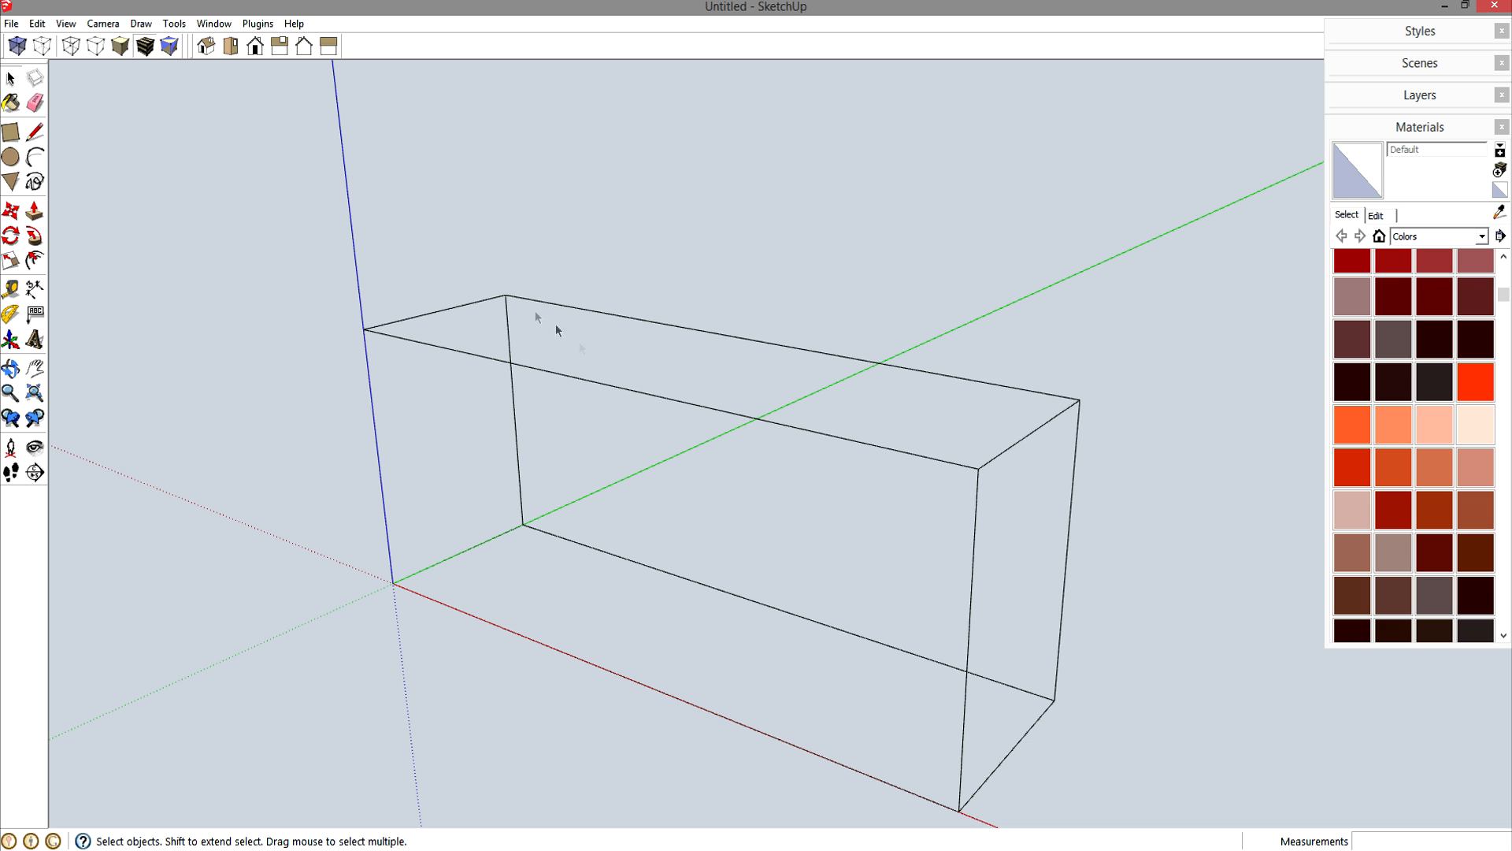
key(r)
click(505, 295)
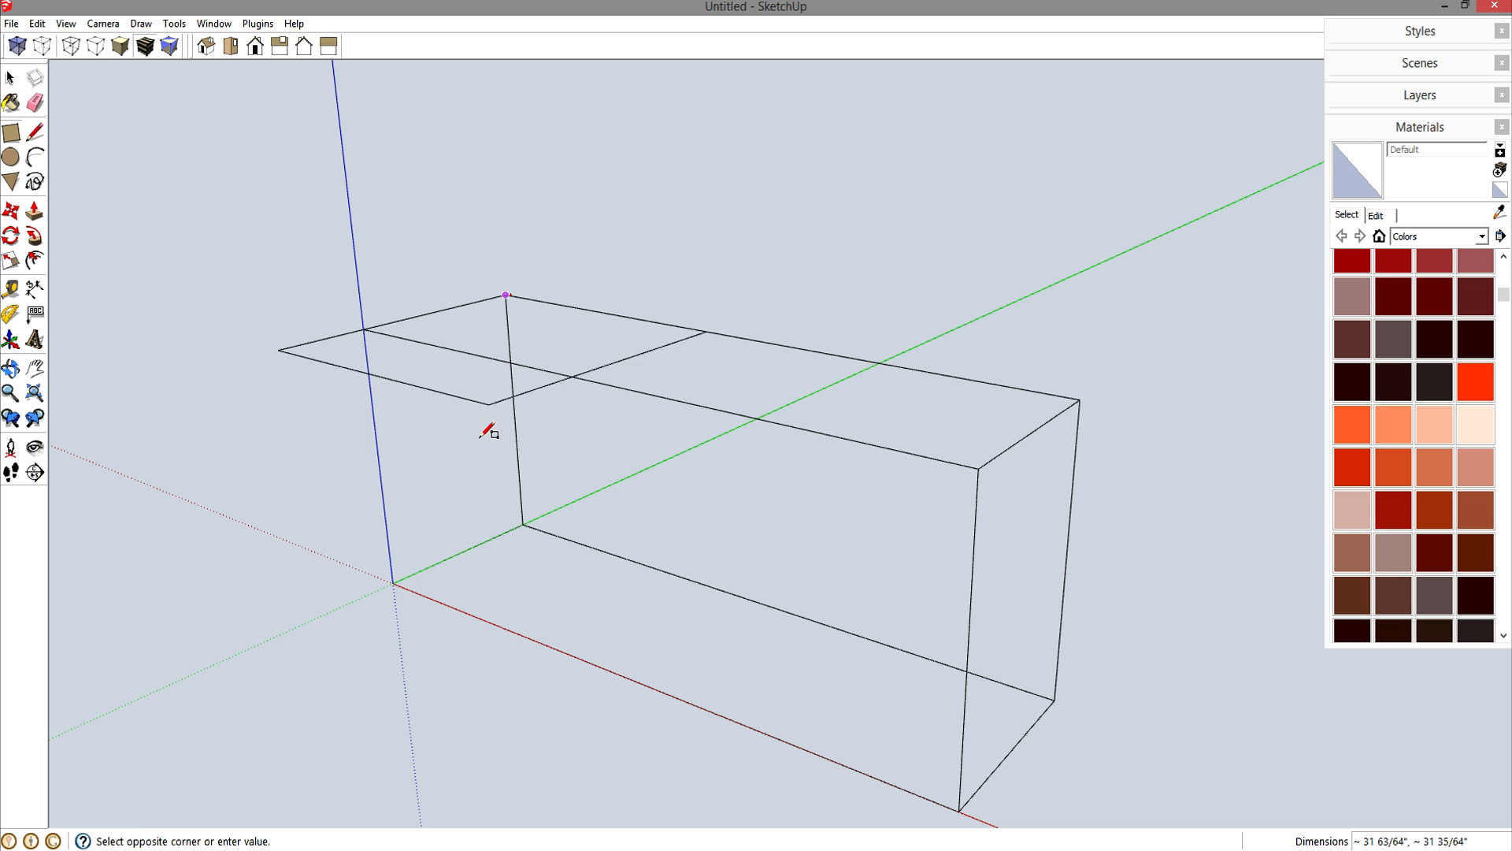
click(394, 583)
- Draw a small toe-kick rectangle in the lower front corner of the end panel, starting at the origin
scroll(394, 579, up, 5)
middle_drag(512, 604, 402, 569)
click(394, 570)
click(440, 504)
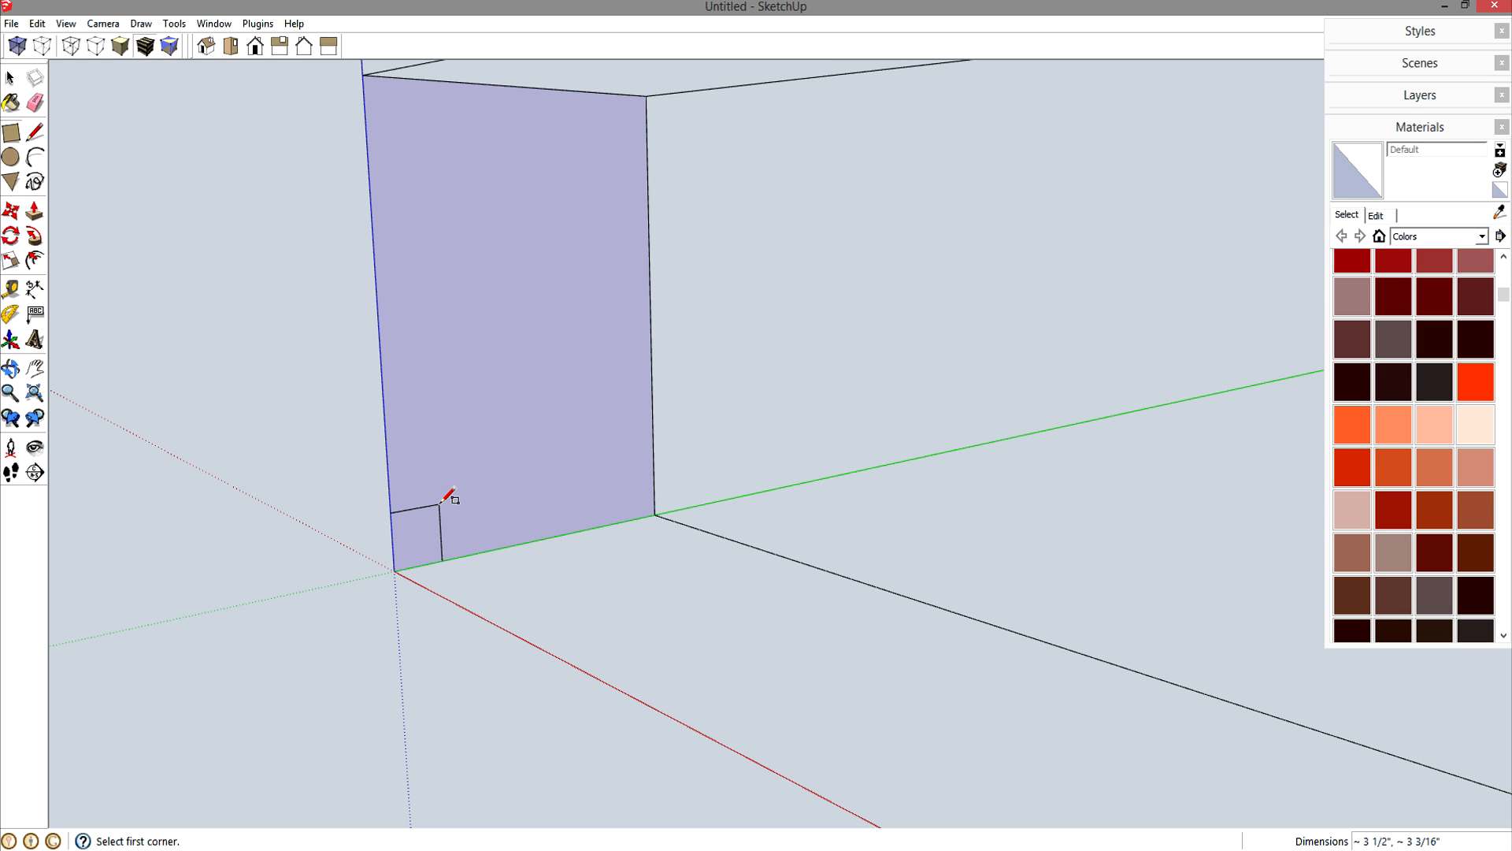
key(Return)
- Cut out the toe-kick notch by deleting the small rectangle's face and its outer front and bottom edges
key(space)
drag(397, 568, 370, 553)
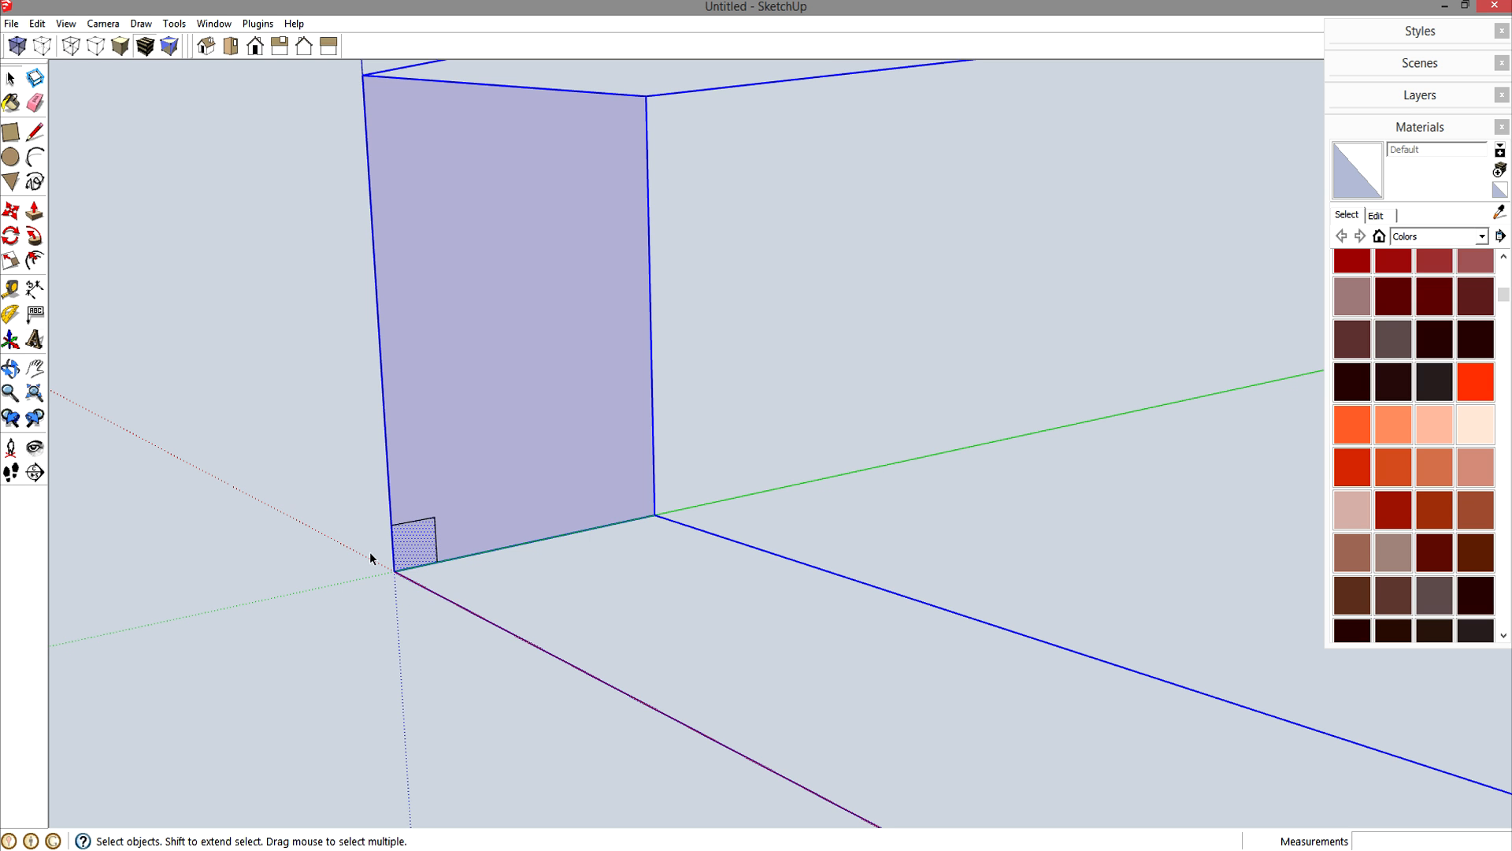
click(441, 585)
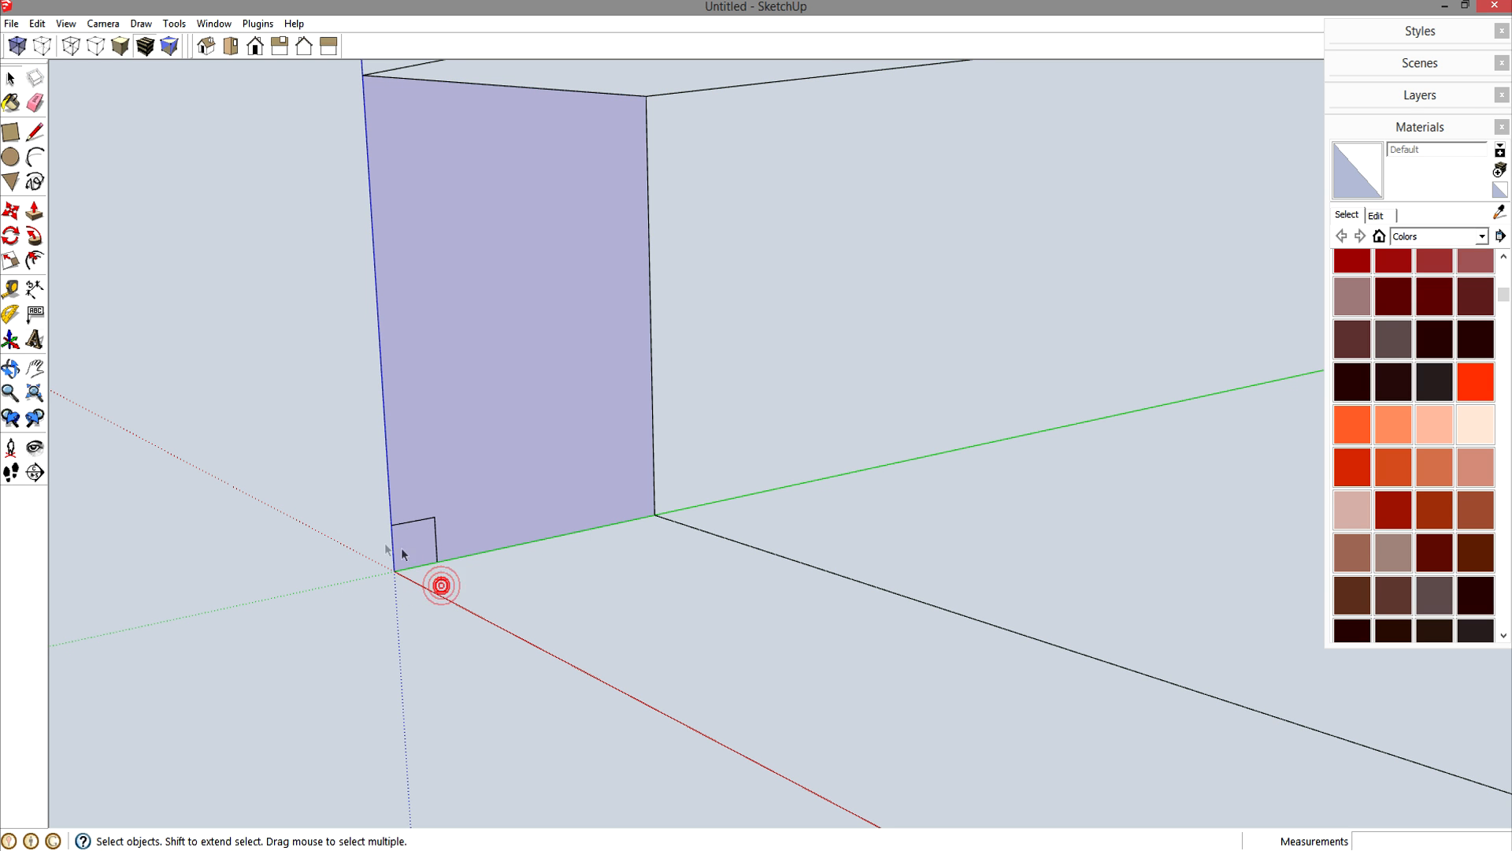
click(405, 549)
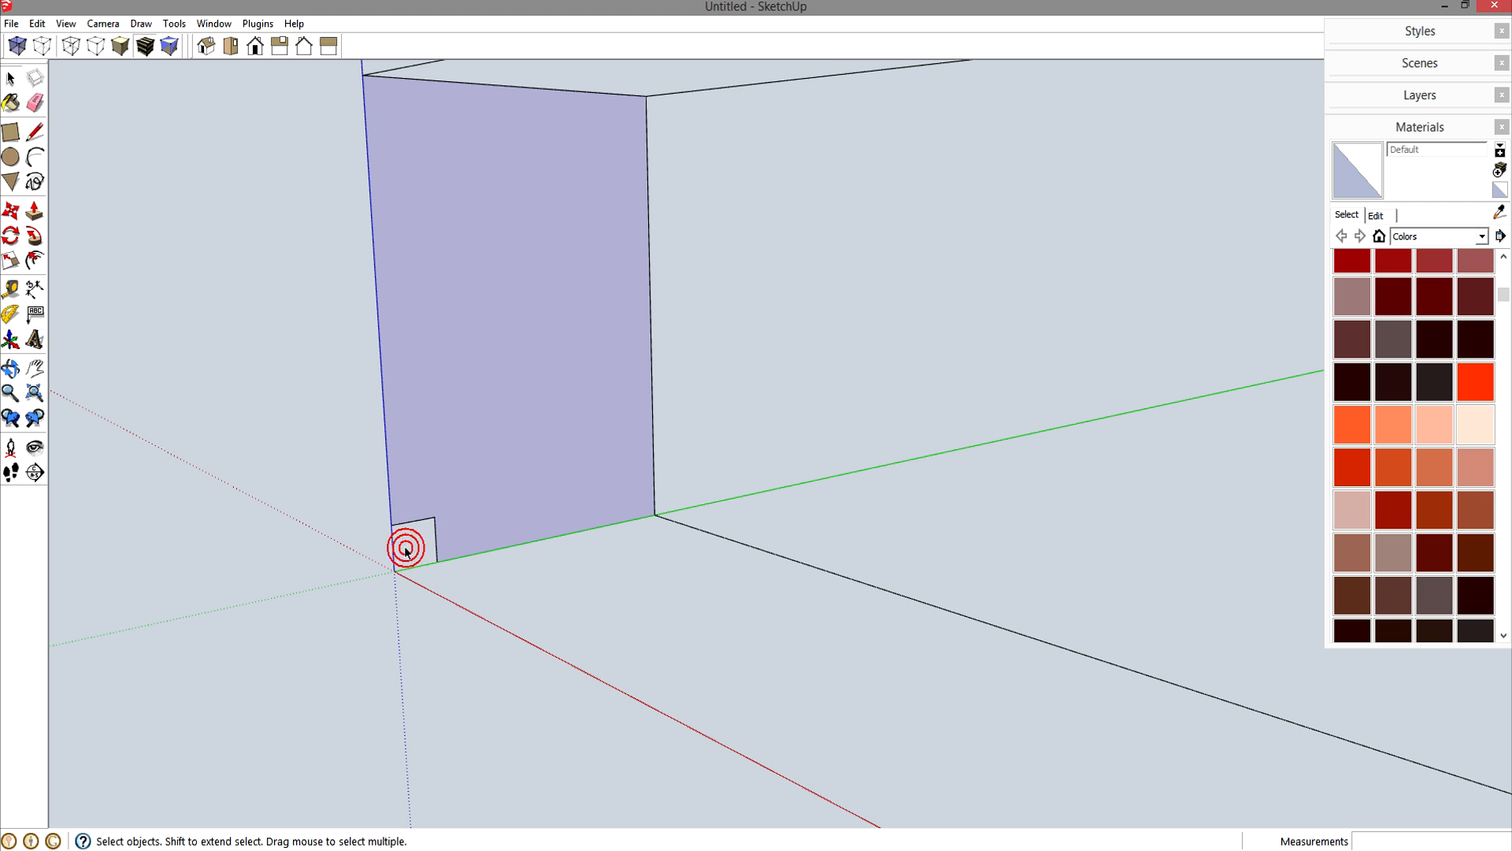
drag(349, 501, 406, 611)
drag(370, 542, 462, 607)
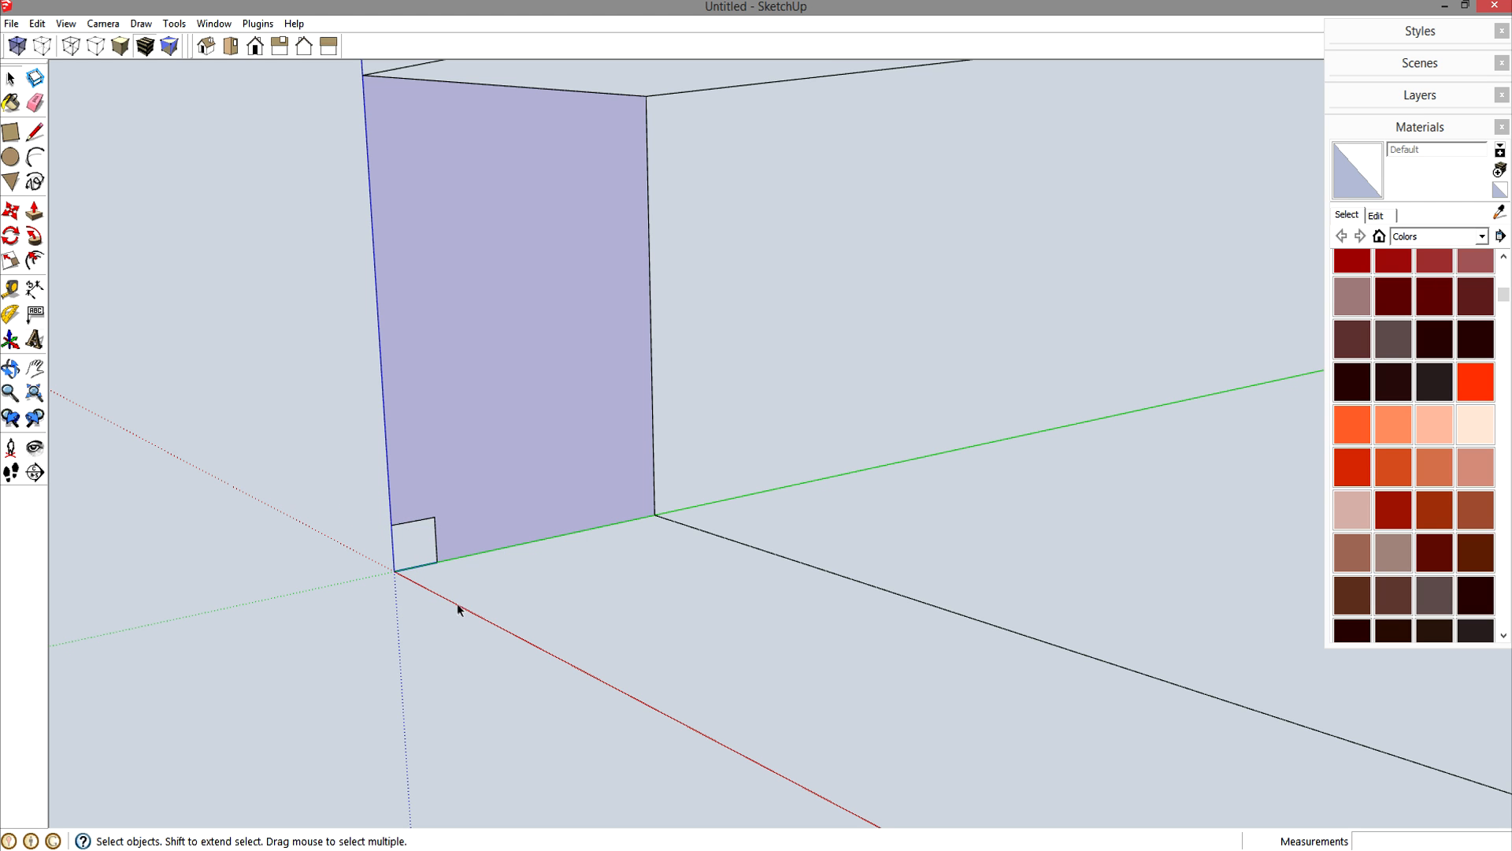
- Push/Pull the notched end panel inward to a thickness of 0.75"
key(p)
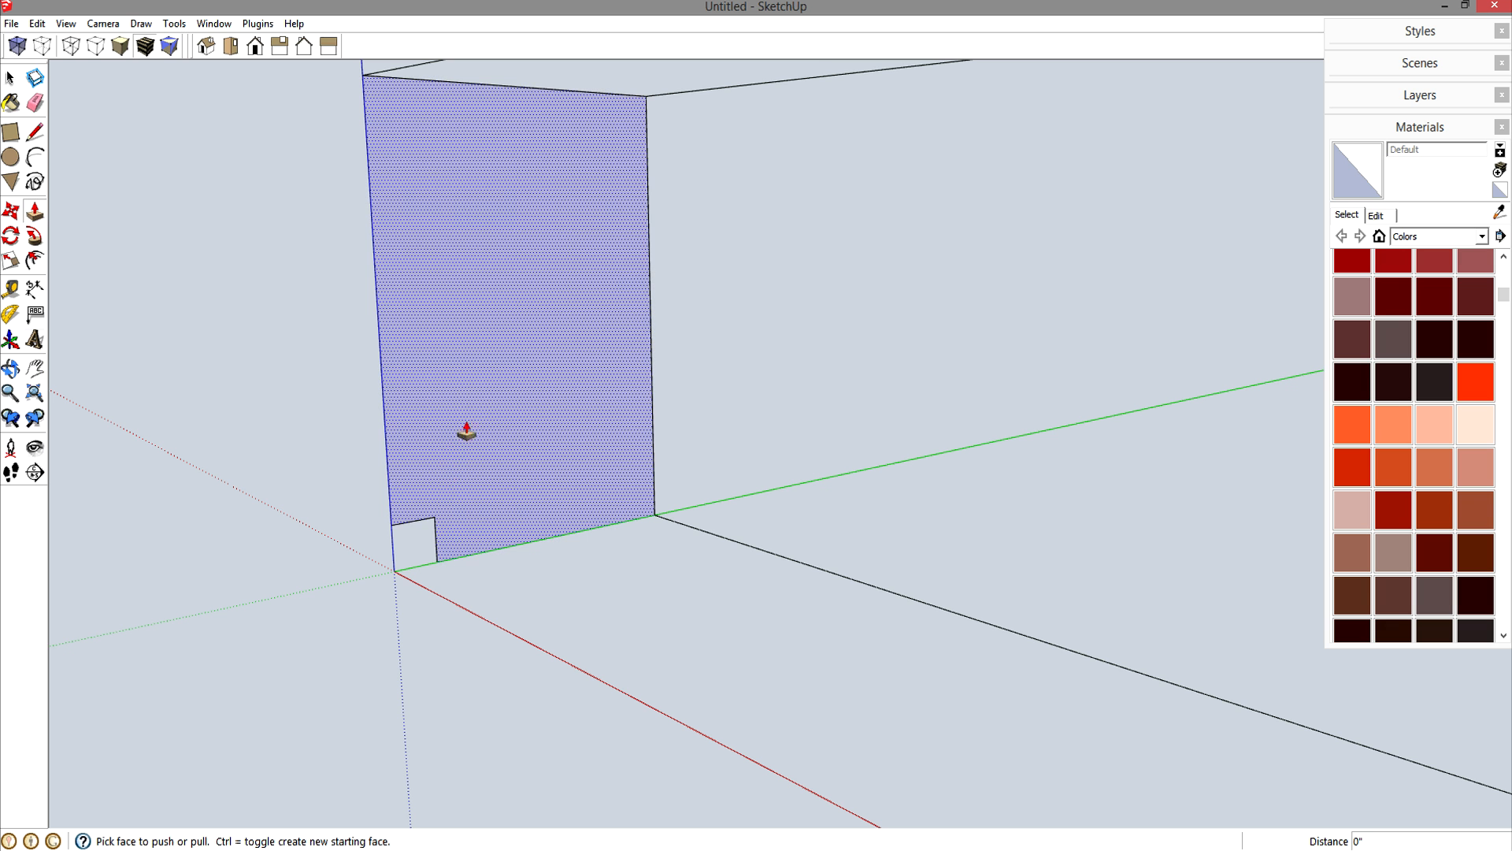
click(486, 401)
text(.75)
key(Return)
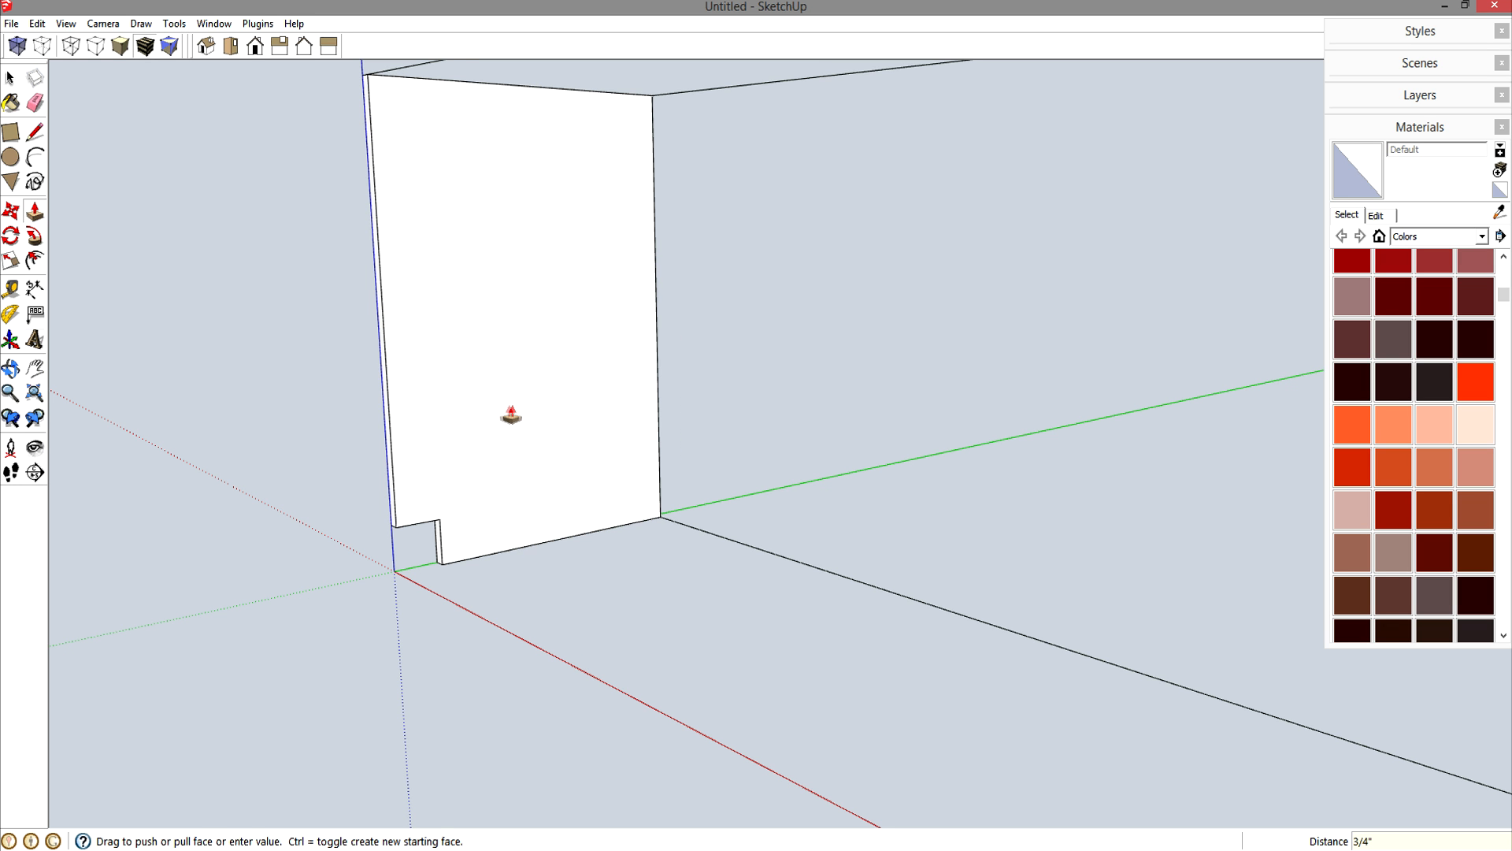
- Turn the notched side panel into its own component with the default name
scroll(490, 405, down, 3)
middle_drag(490, 405, 347, 396)
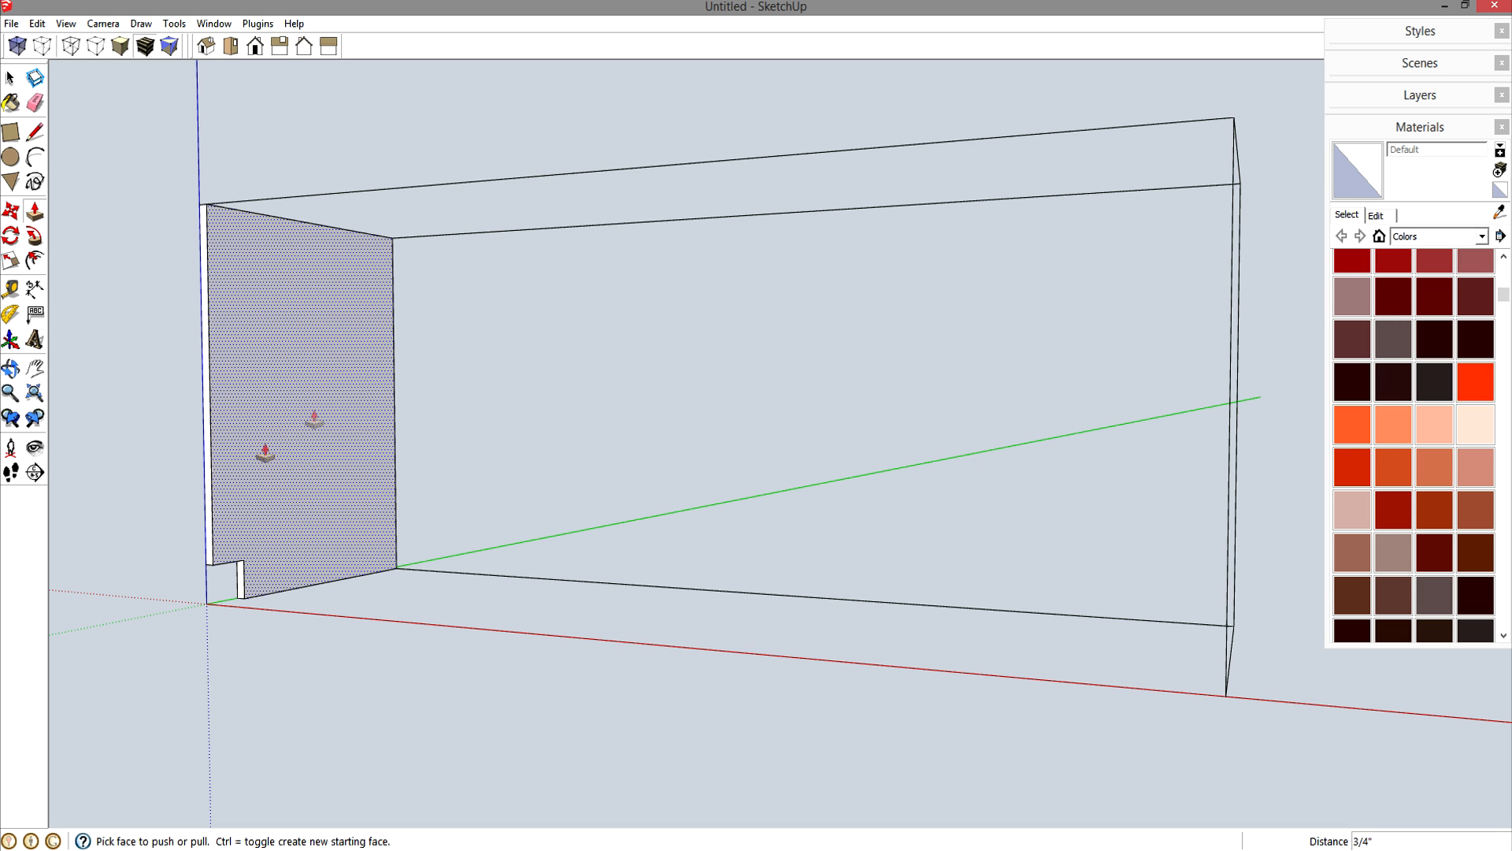
key(space)
double_click(327, 485)
key(g)
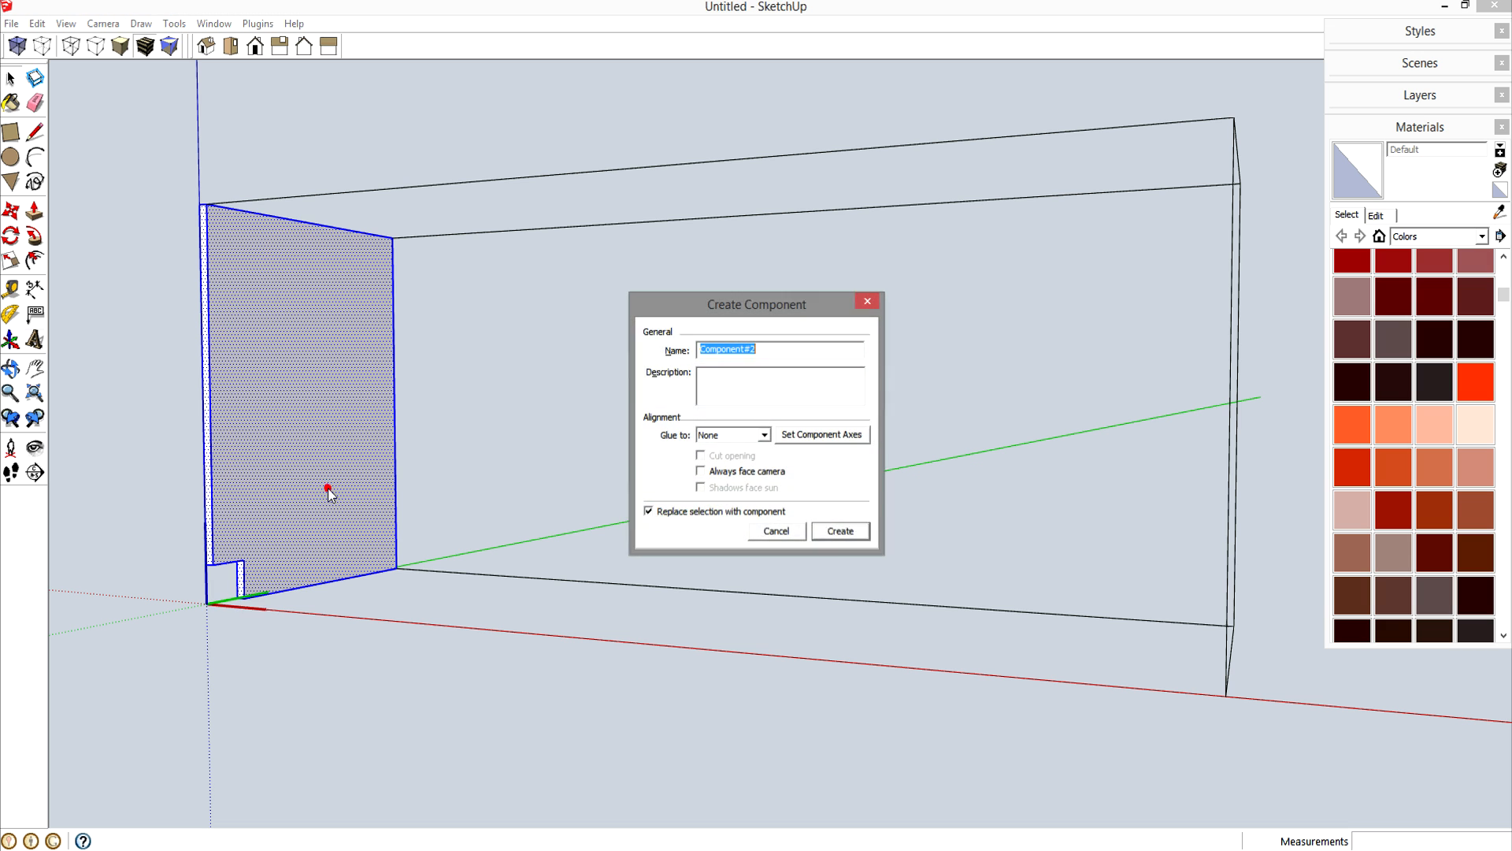
key(Return)
- Paint the side panel component with the pink colour Color_A04
middle_drag(326, 485, 641, 685)
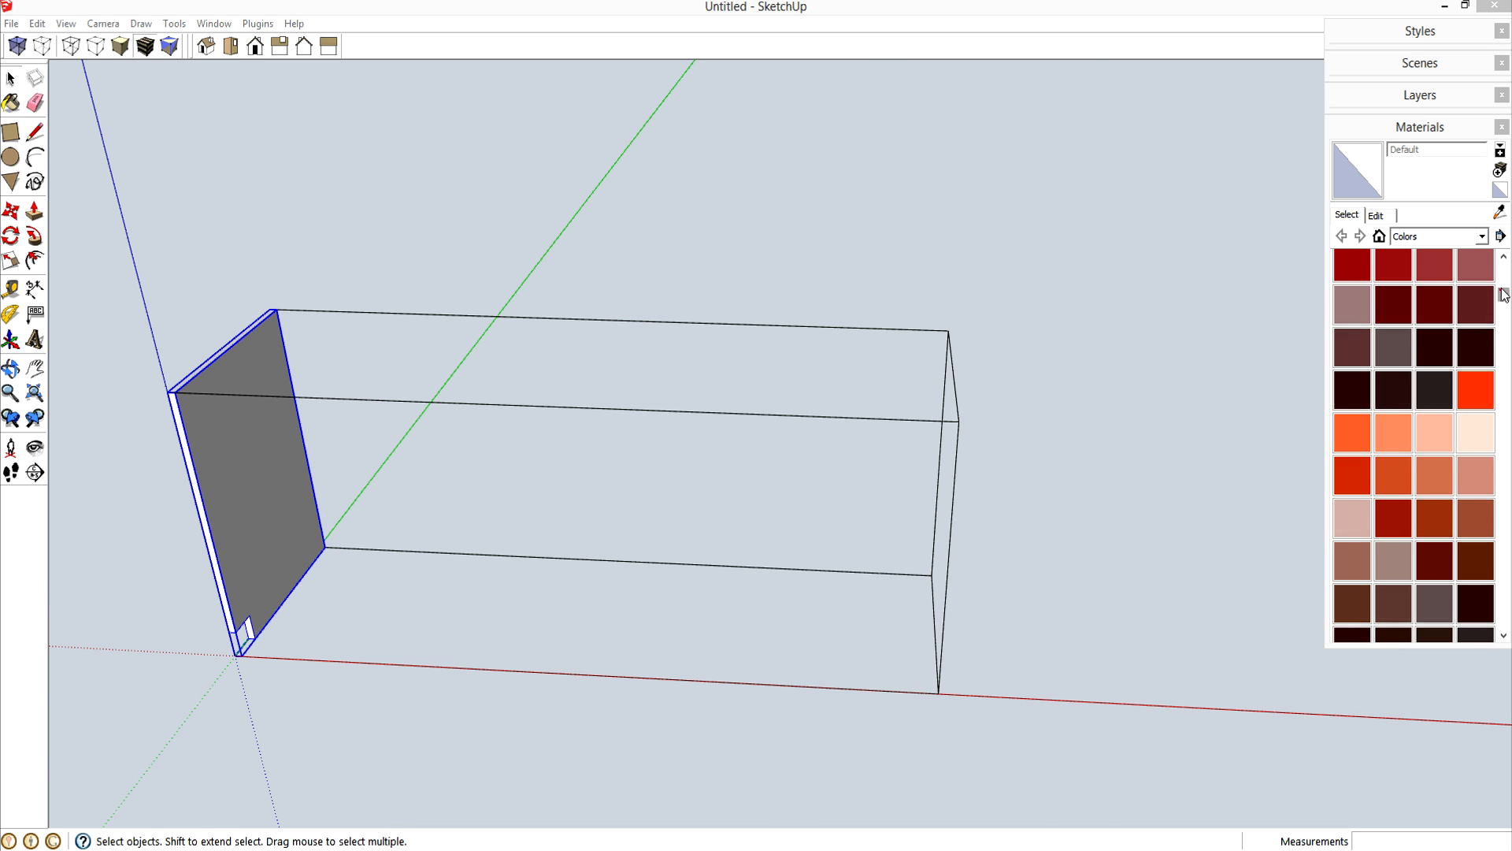
drag(1503, 294, 1504, 266)
click(1390, 396)
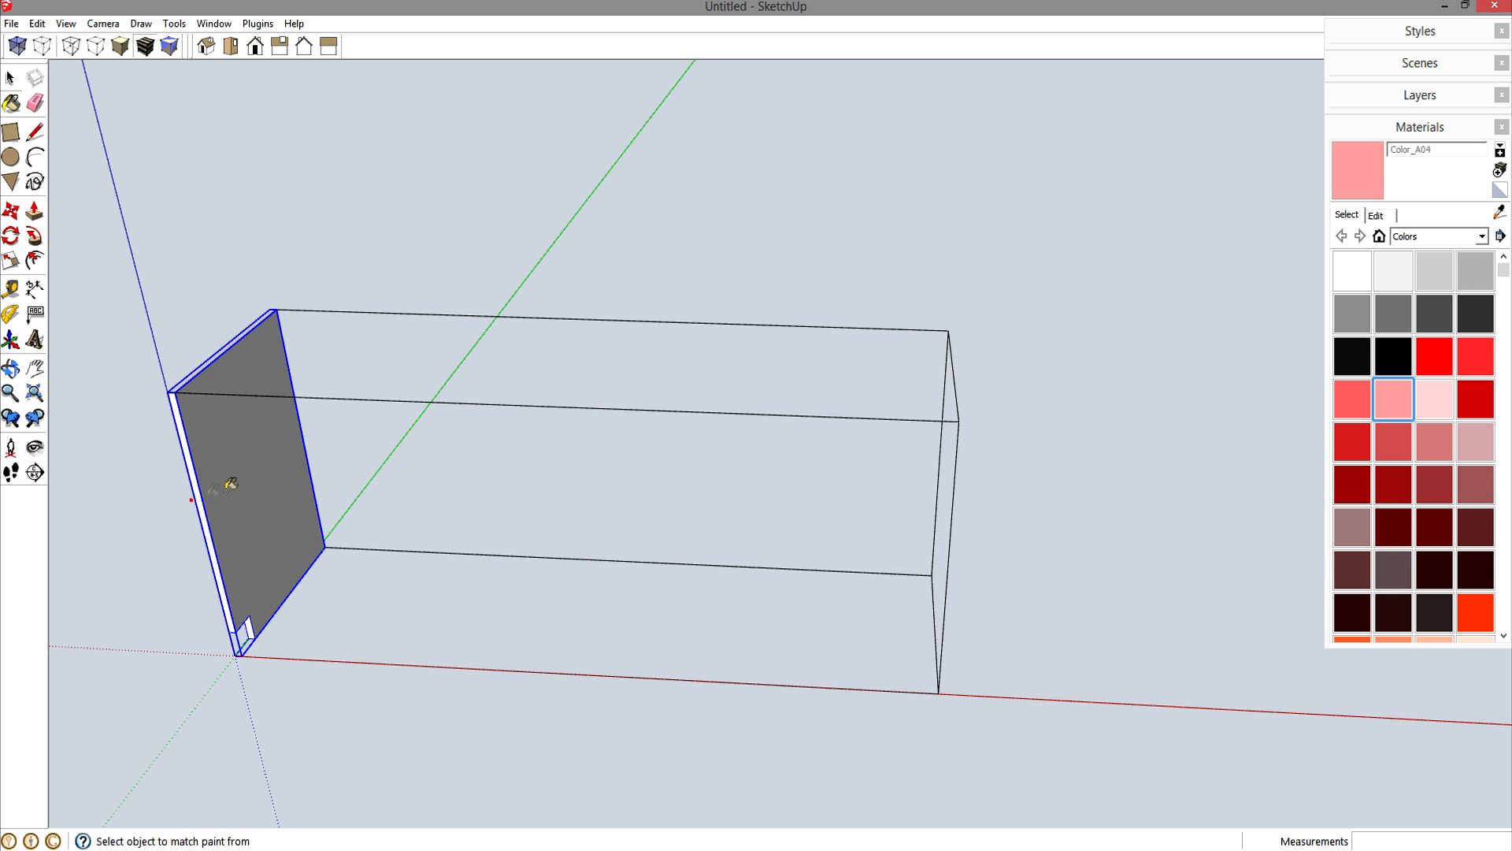
click(228, 488)
key(space)
- Copy the side panel 74 1/4" along the red axis to the opposite end of the frame
key(m)
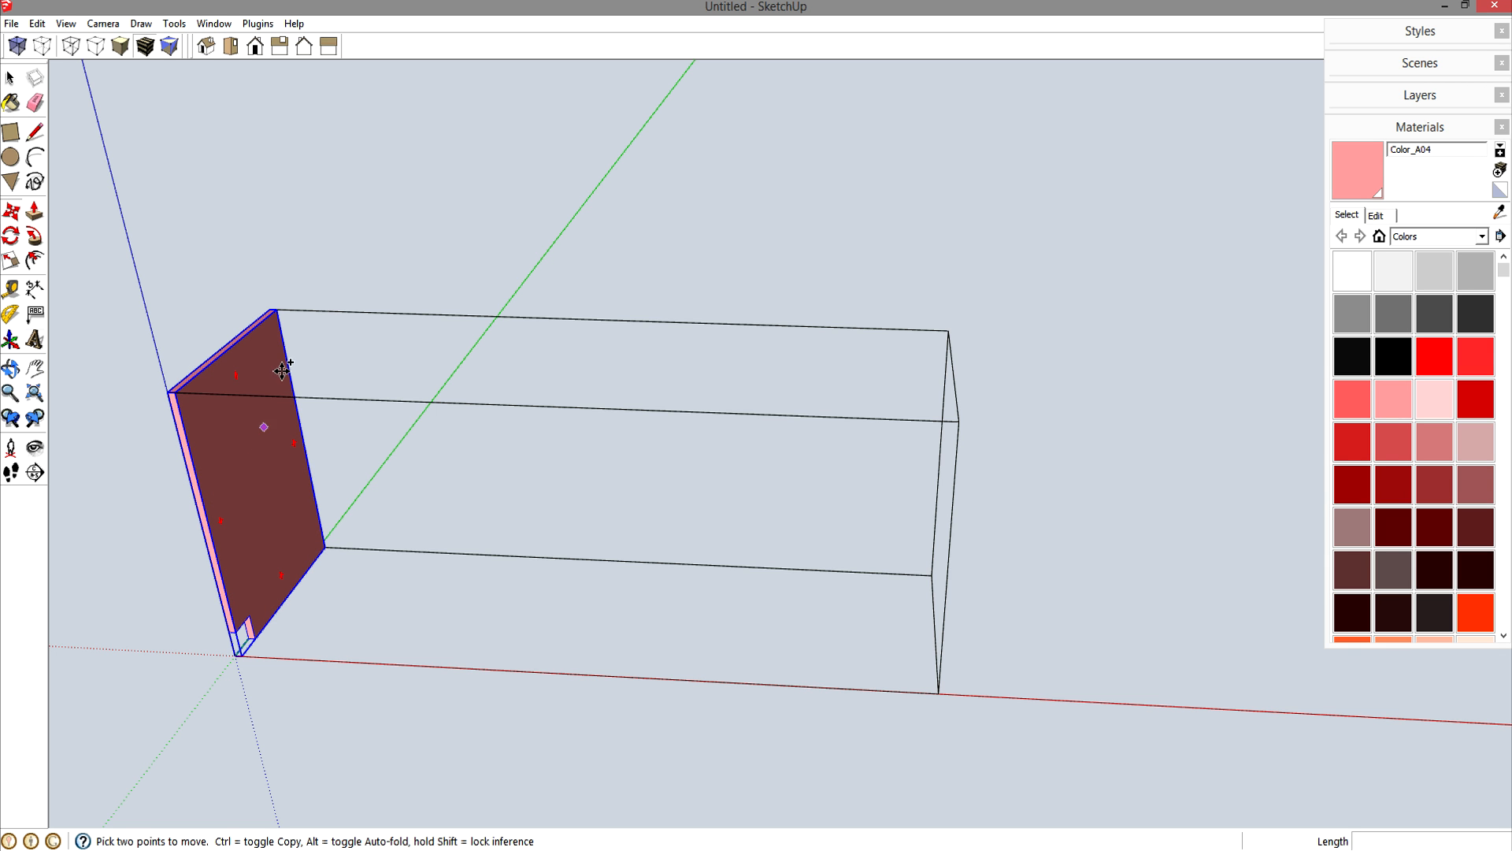
click(277, 310)
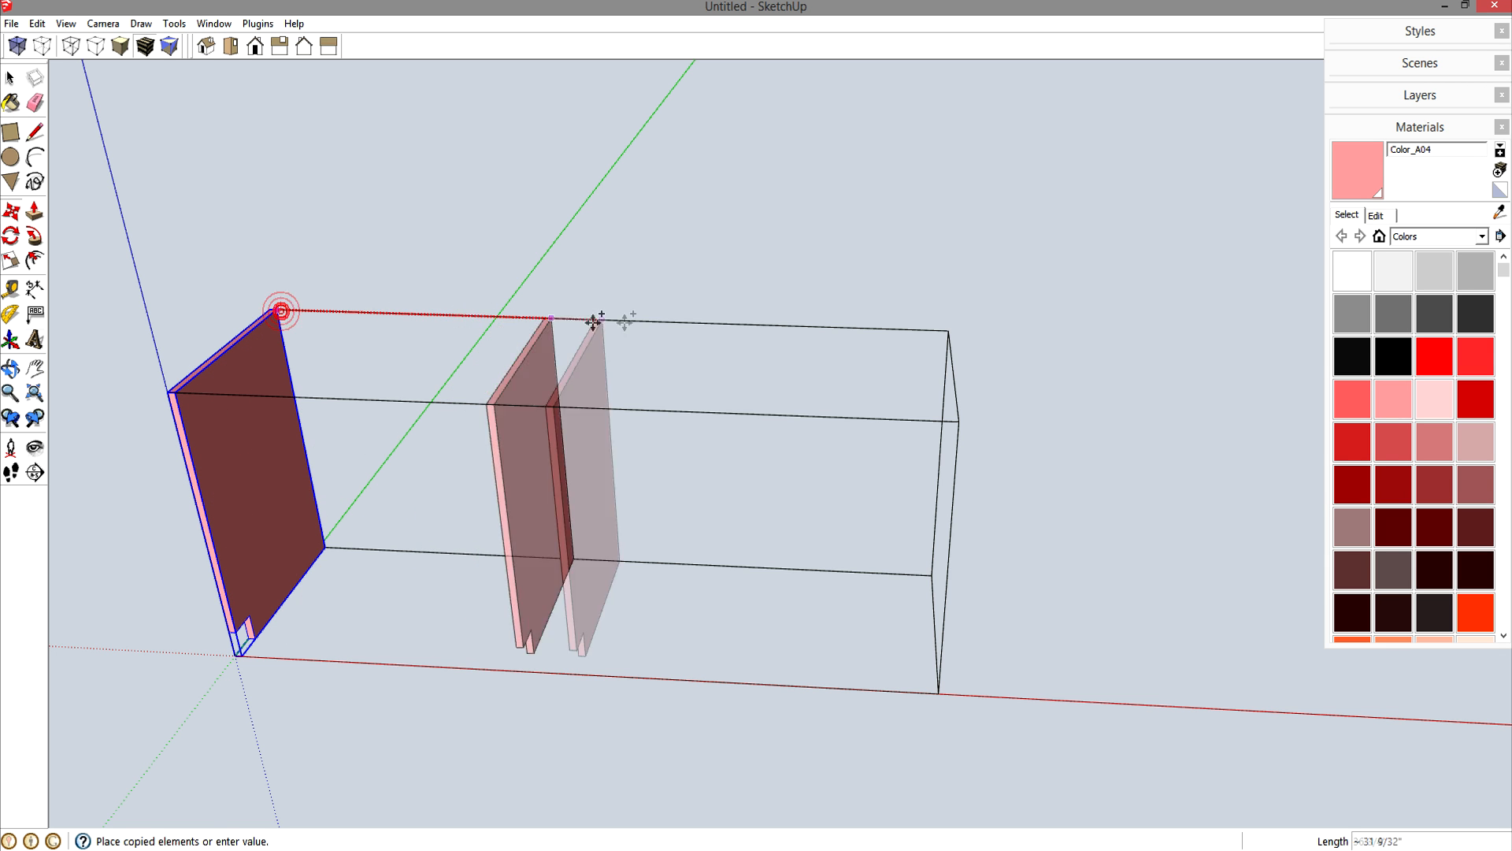
click(935, 329)
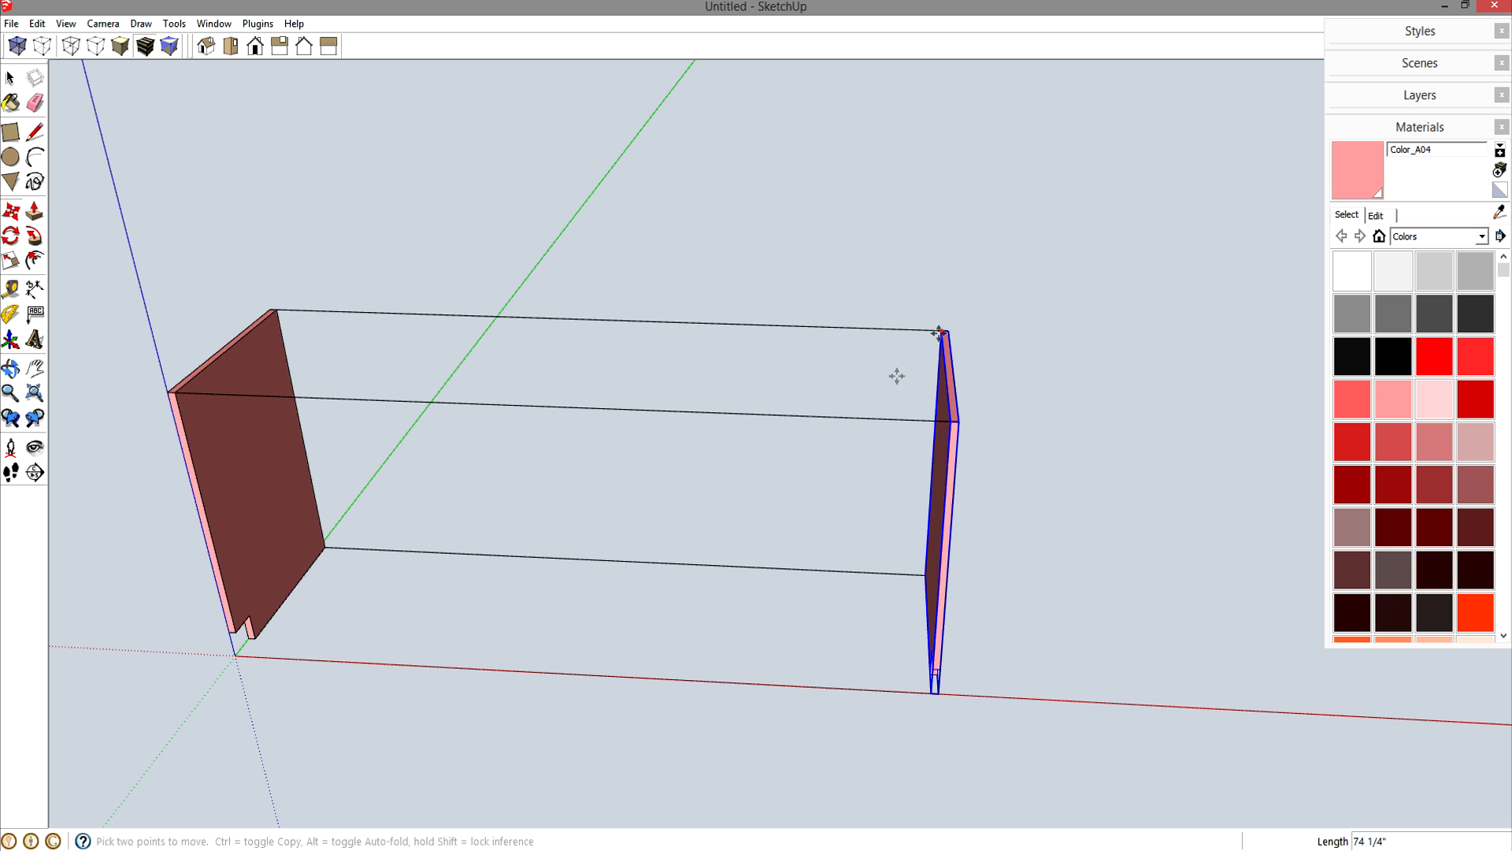
- Flip the copied side panel along the component's red axis and clear the selection
middle_drag(648, 435, 780, 436)
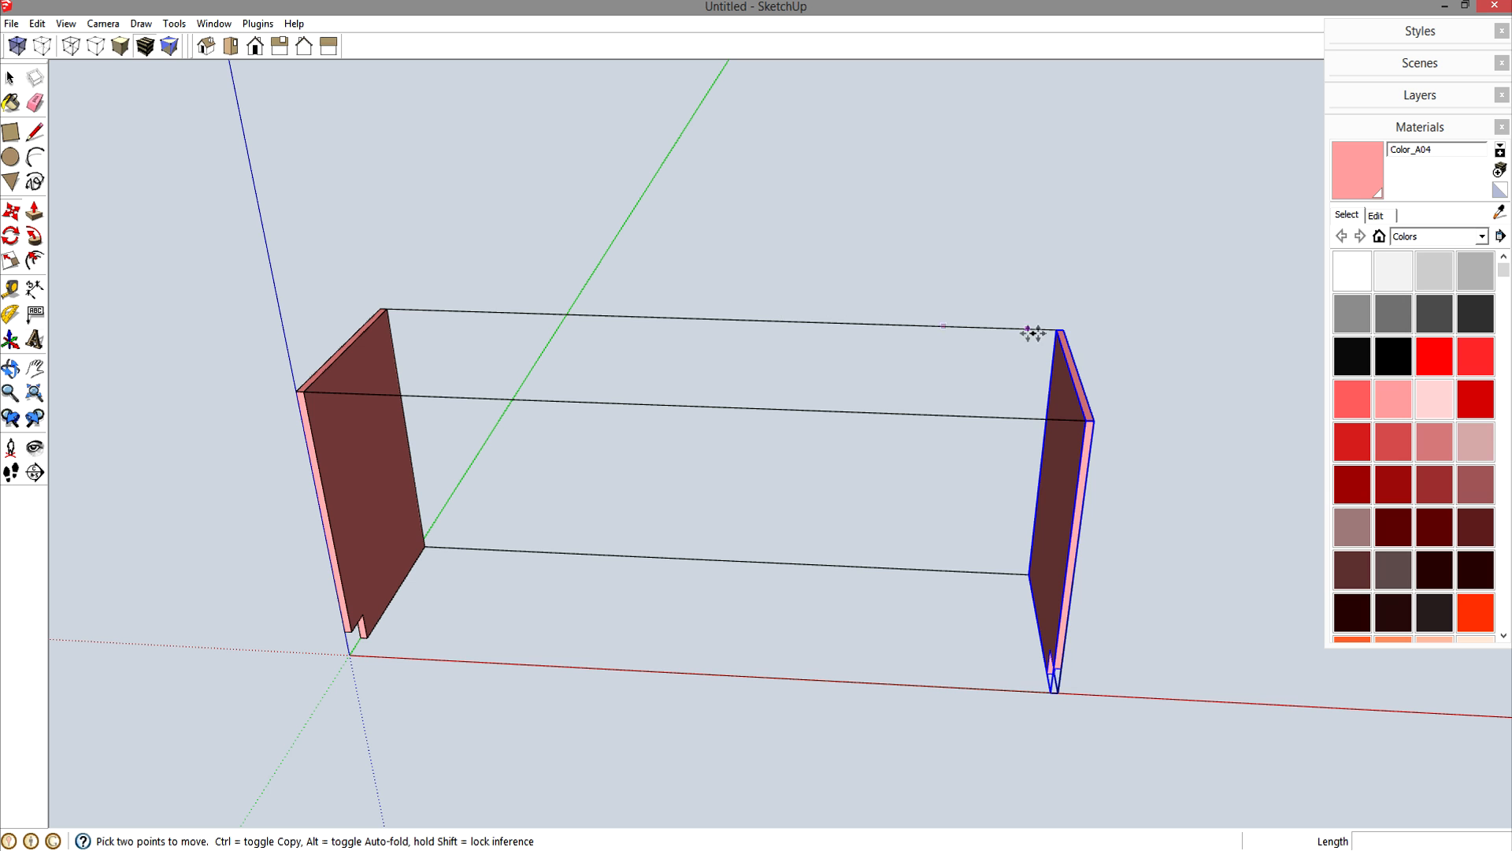
right_click(1054, 481)
mouse_move(1142, 409)
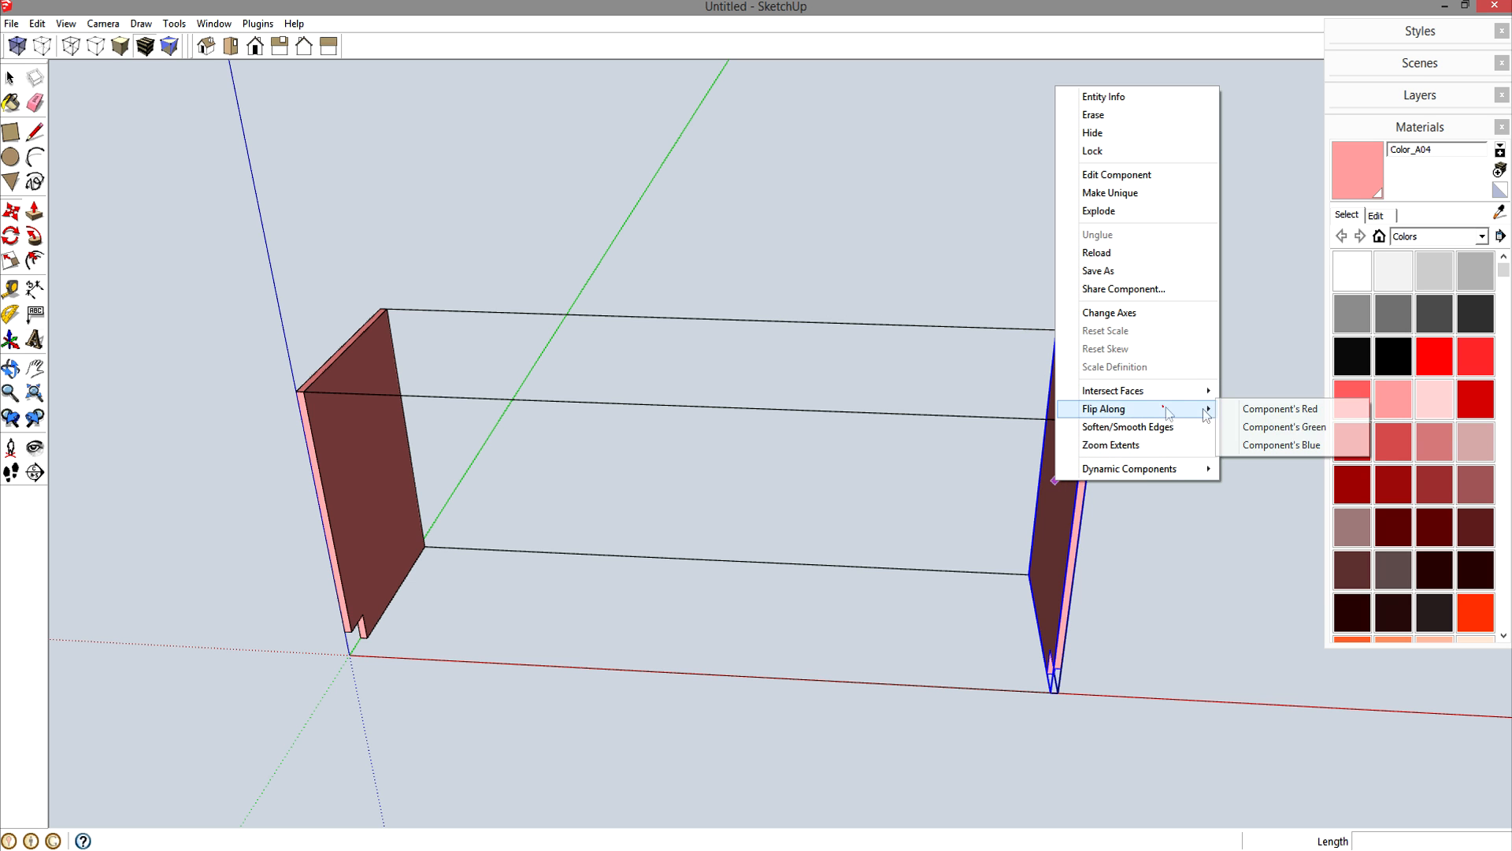
click(1263, 410)
key(space)
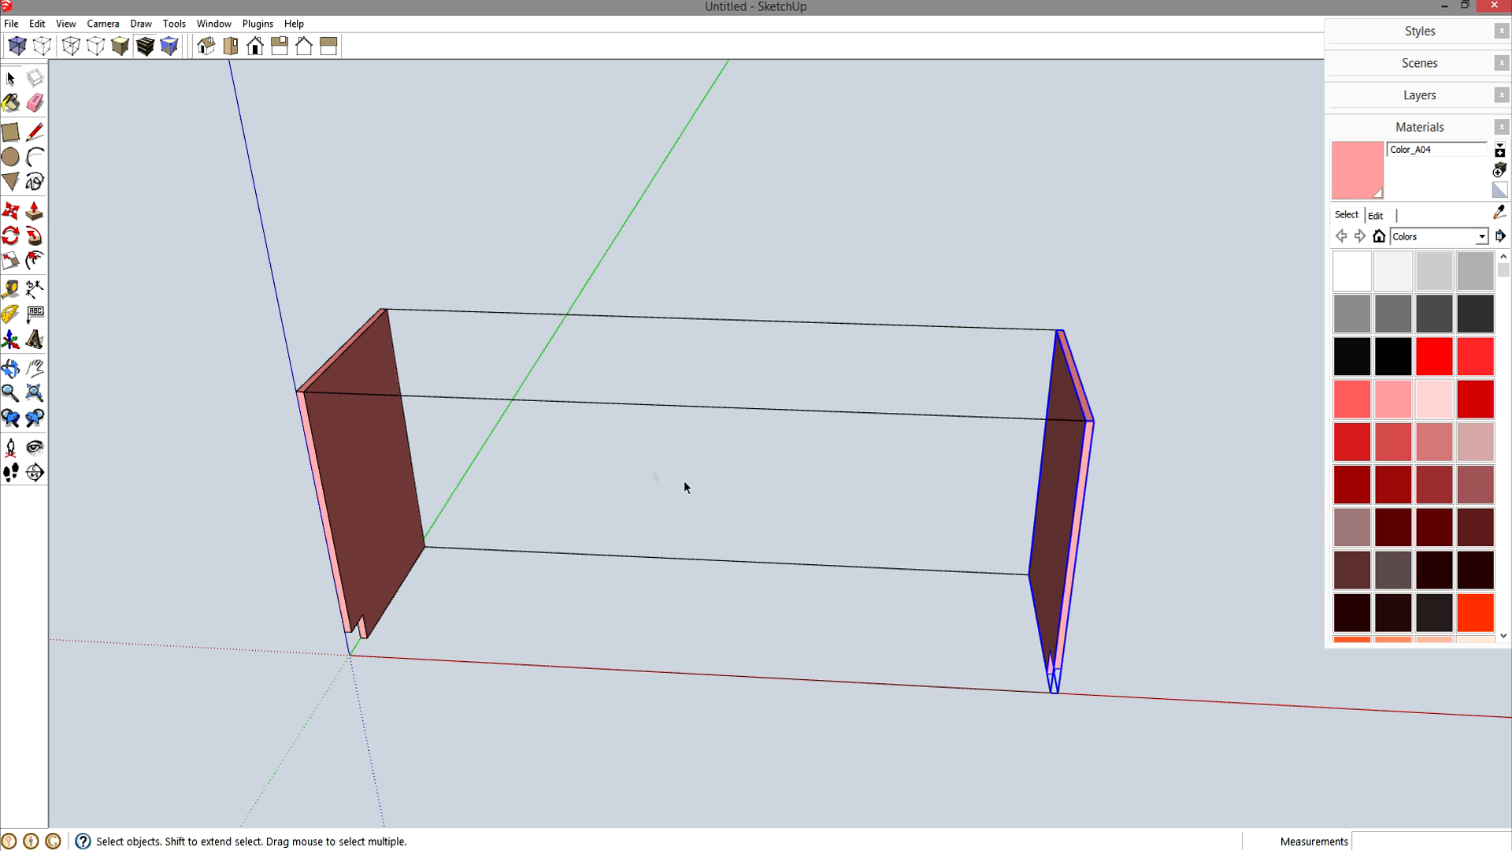
click(917, 491)
middle_drag(905, 473, 729, 396)
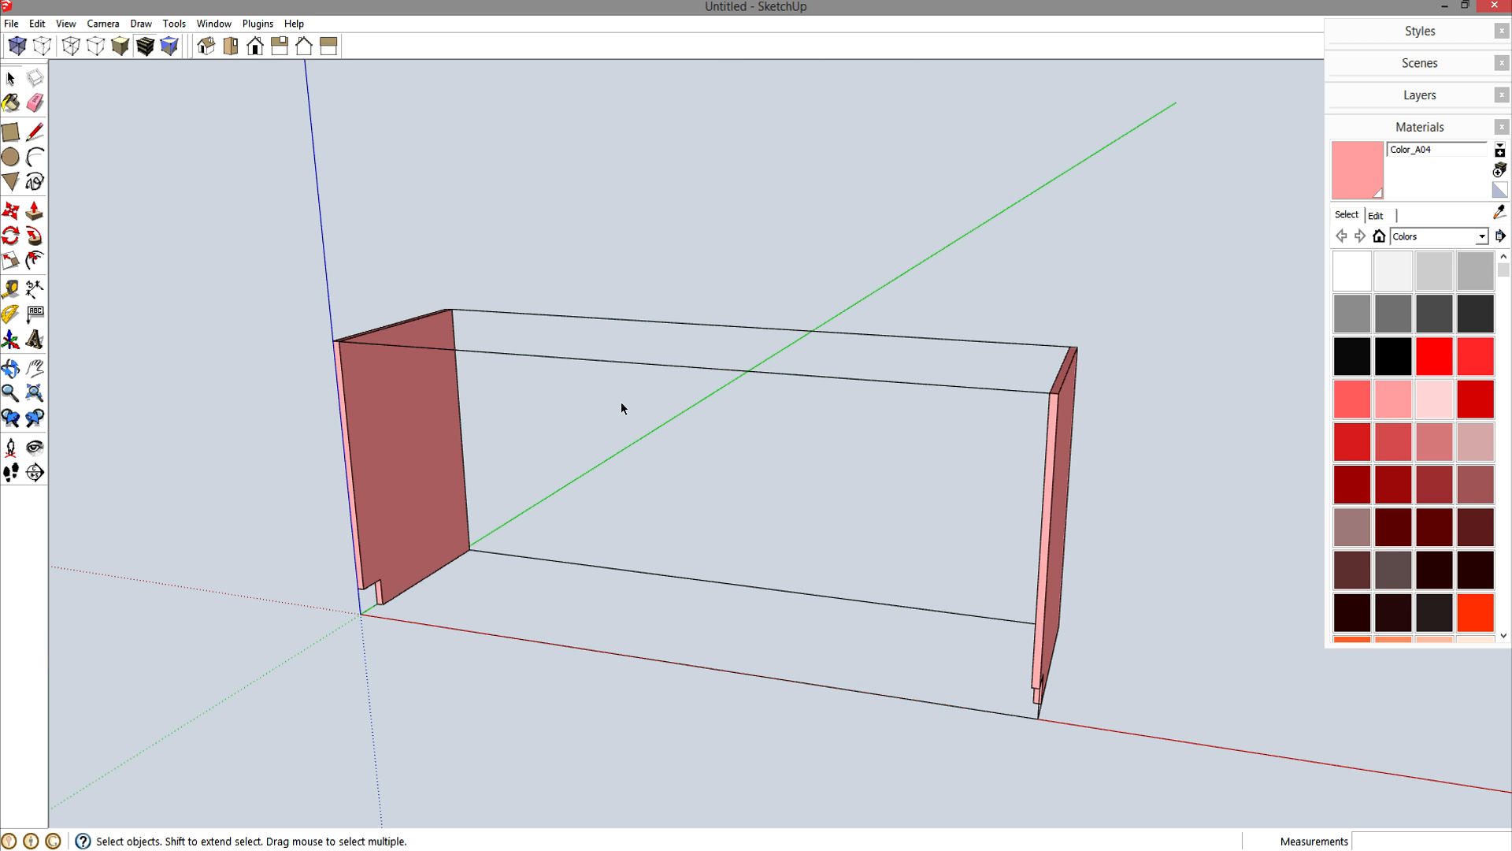
- Inside the side panel component at the origin, move the front edges and notch back 0.75" along the green axis
middle_drag(513, 399, 395, 449)
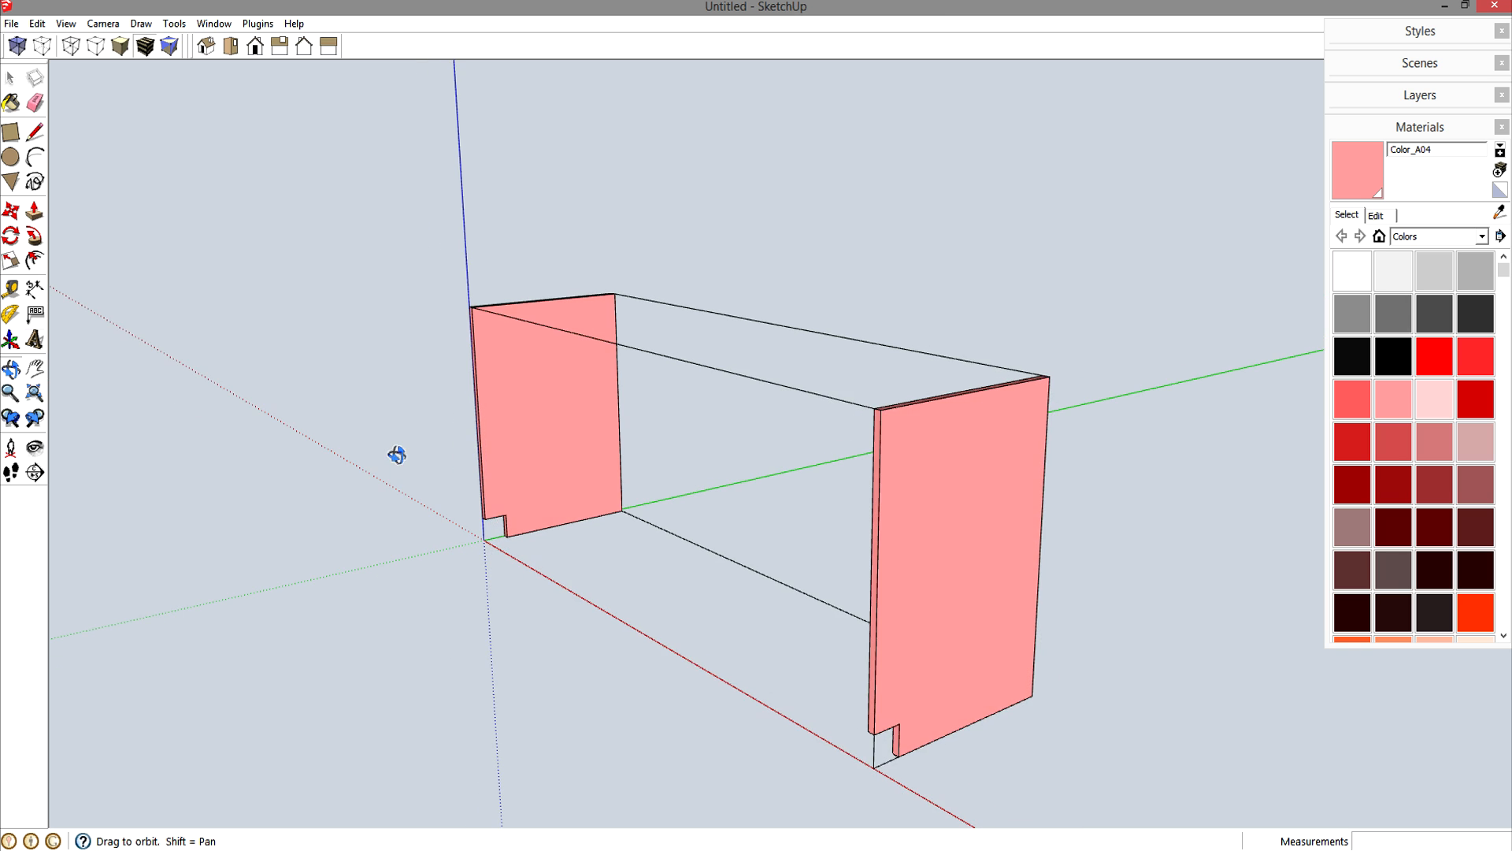
scroll(456, 468, up, 1)
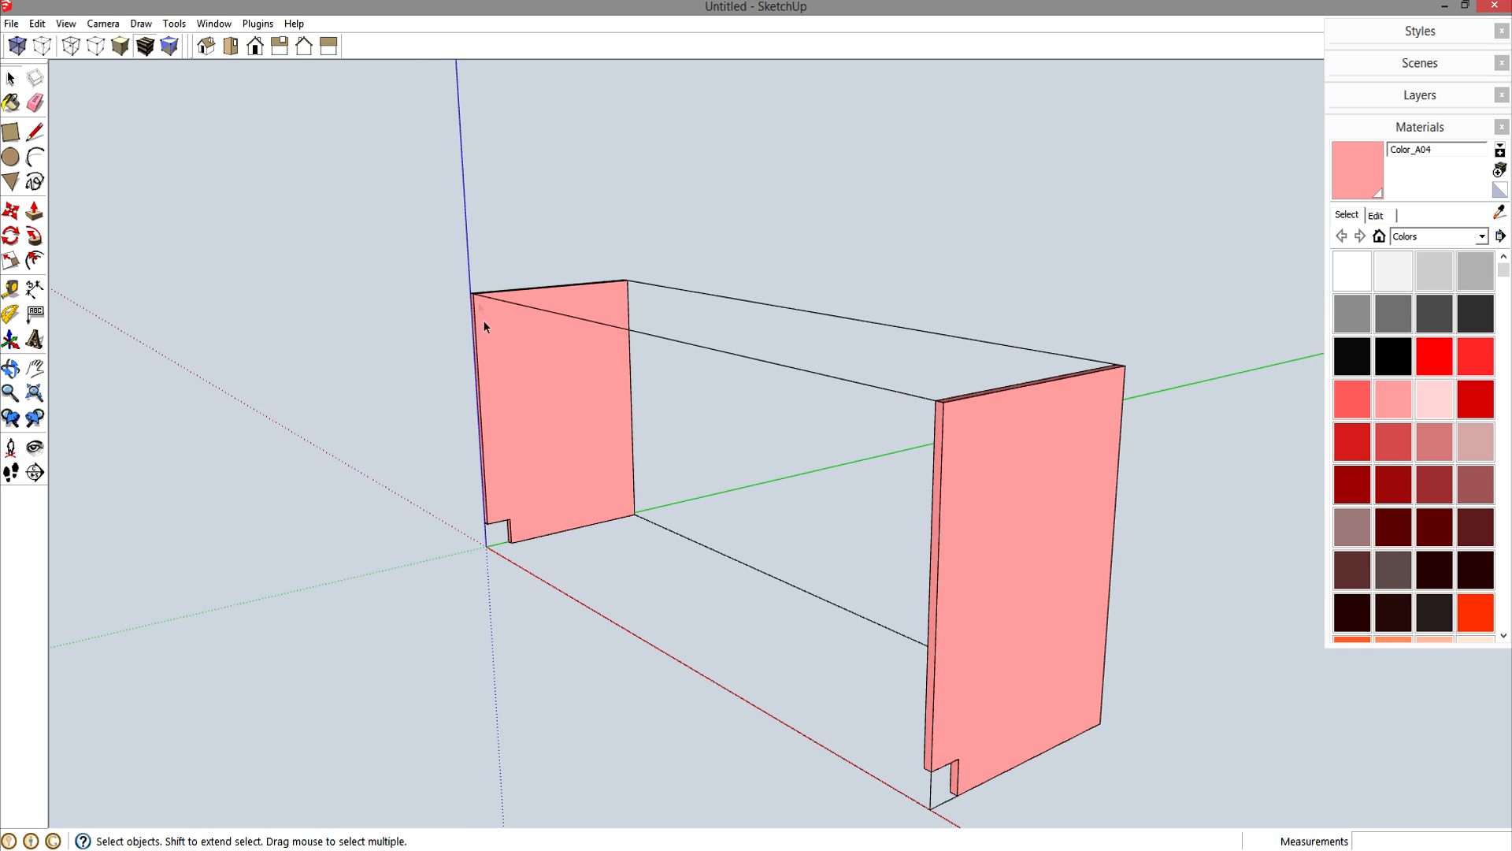
click(560, 414)
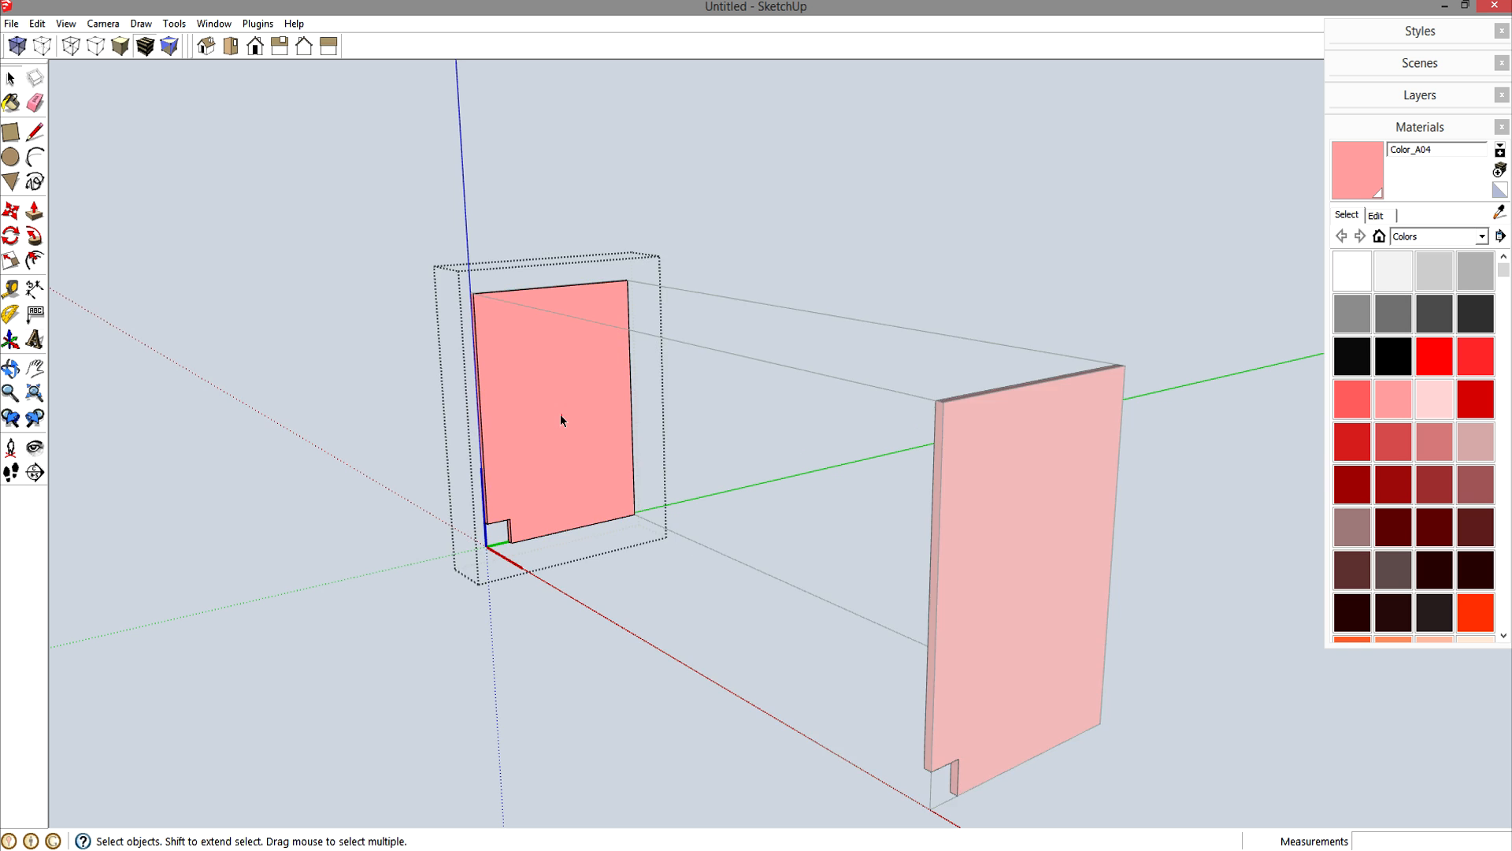
scroll(496, 419, up, 4)
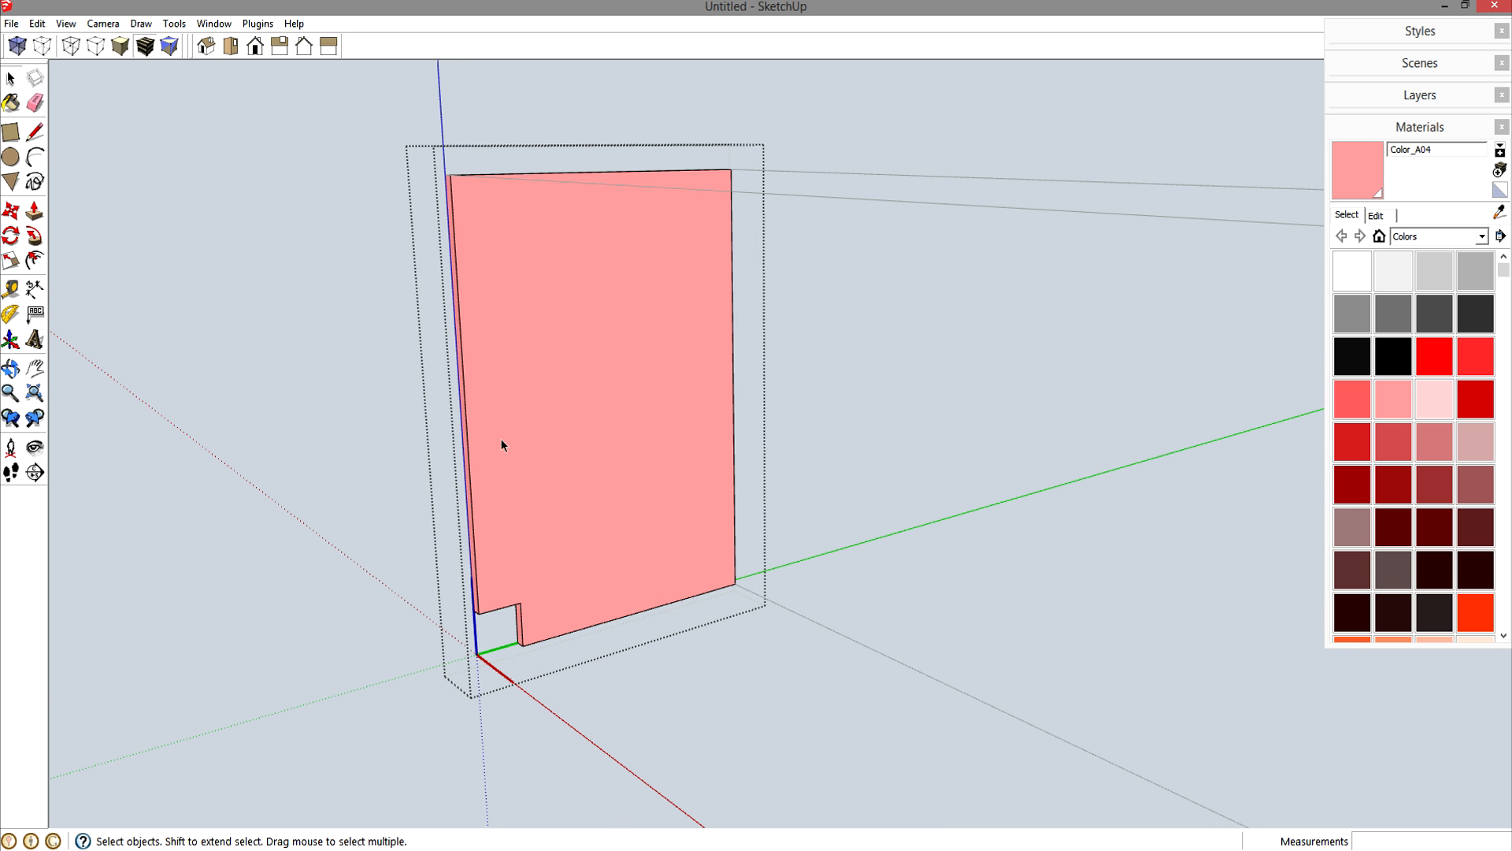
drag(396, 115, 567, 707)
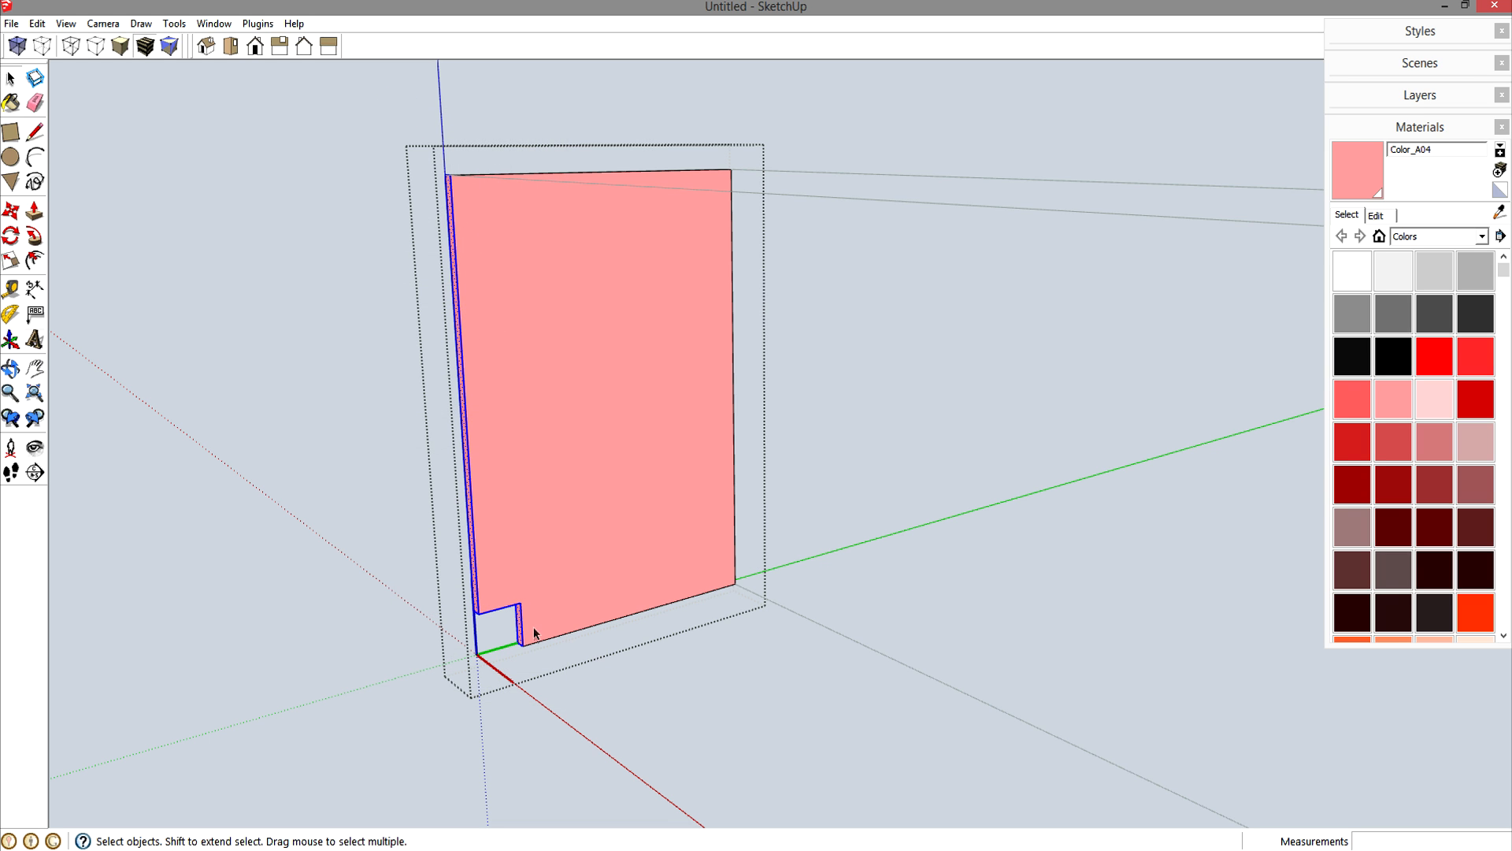
key(m)
click(527, 483)
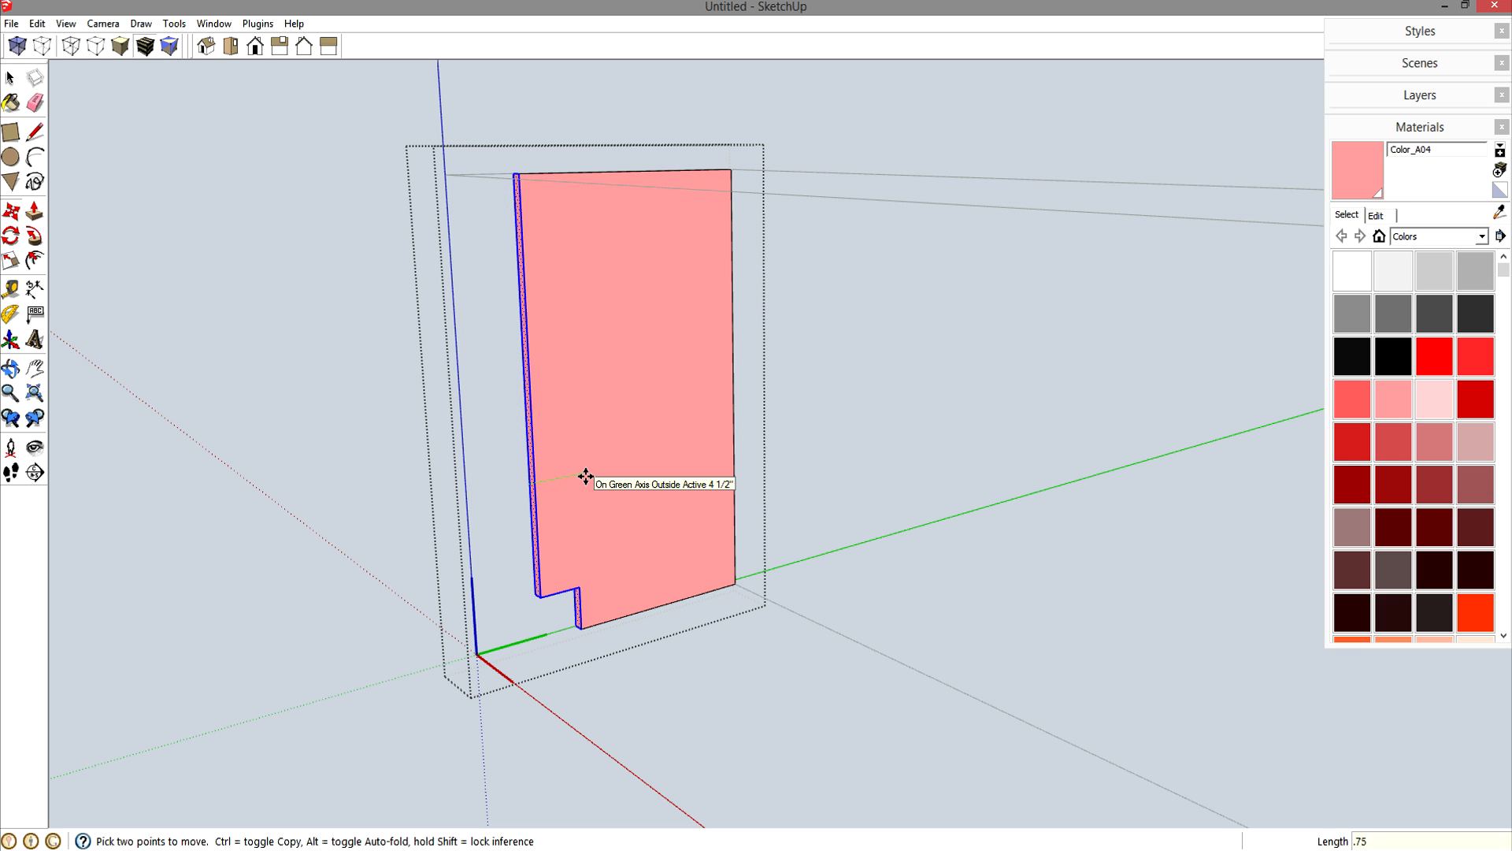
key(Escape)
key(space)
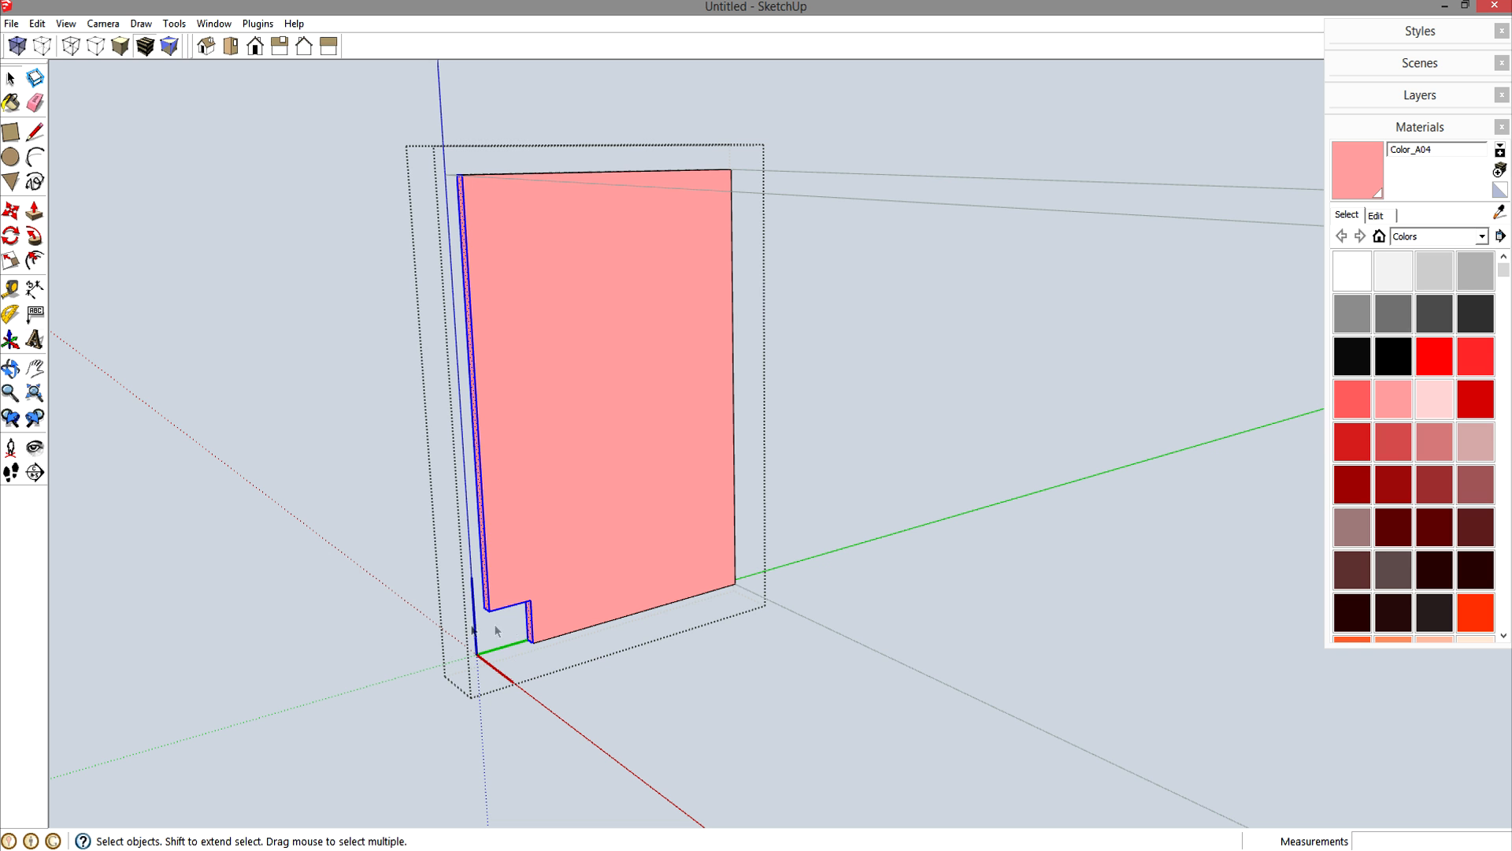
scroll(671, 578, down, 2)
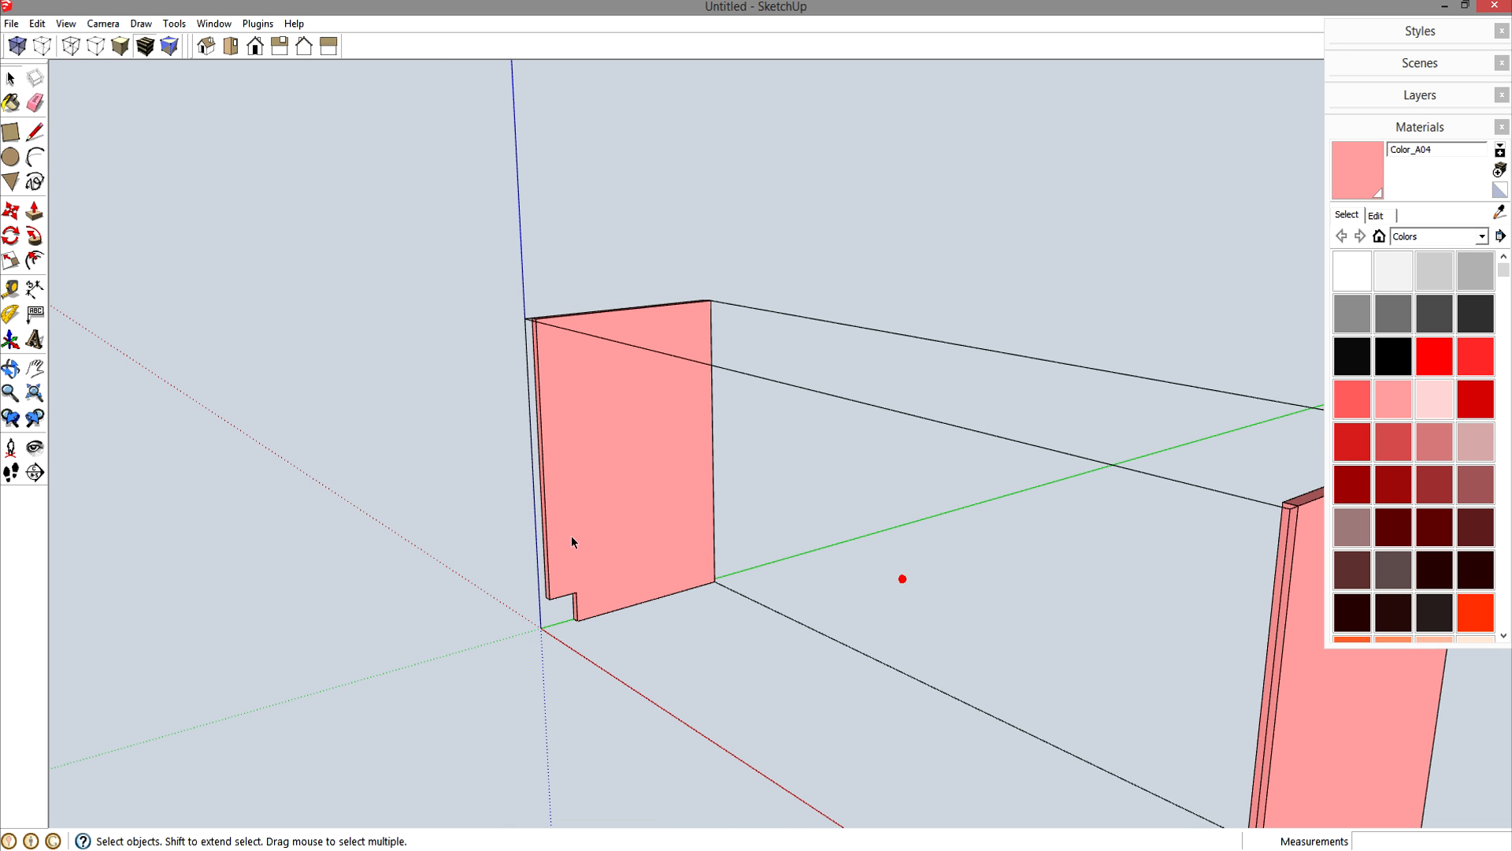
middle_drag(606, 551, 873, 467)
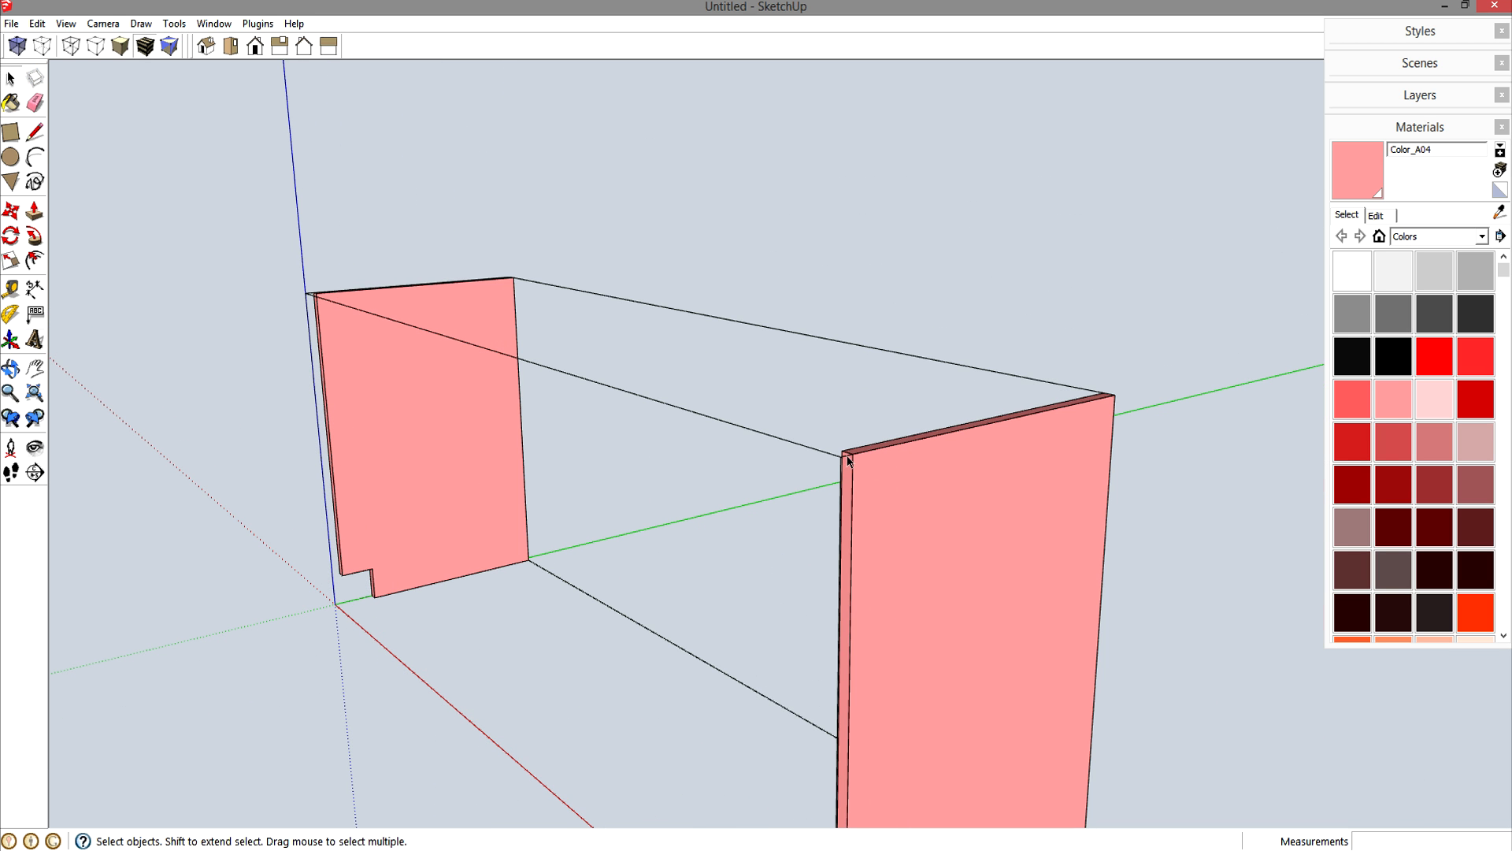
middle_drag(661, 515, 898, 581)
scroll(867, 622, up, 3)
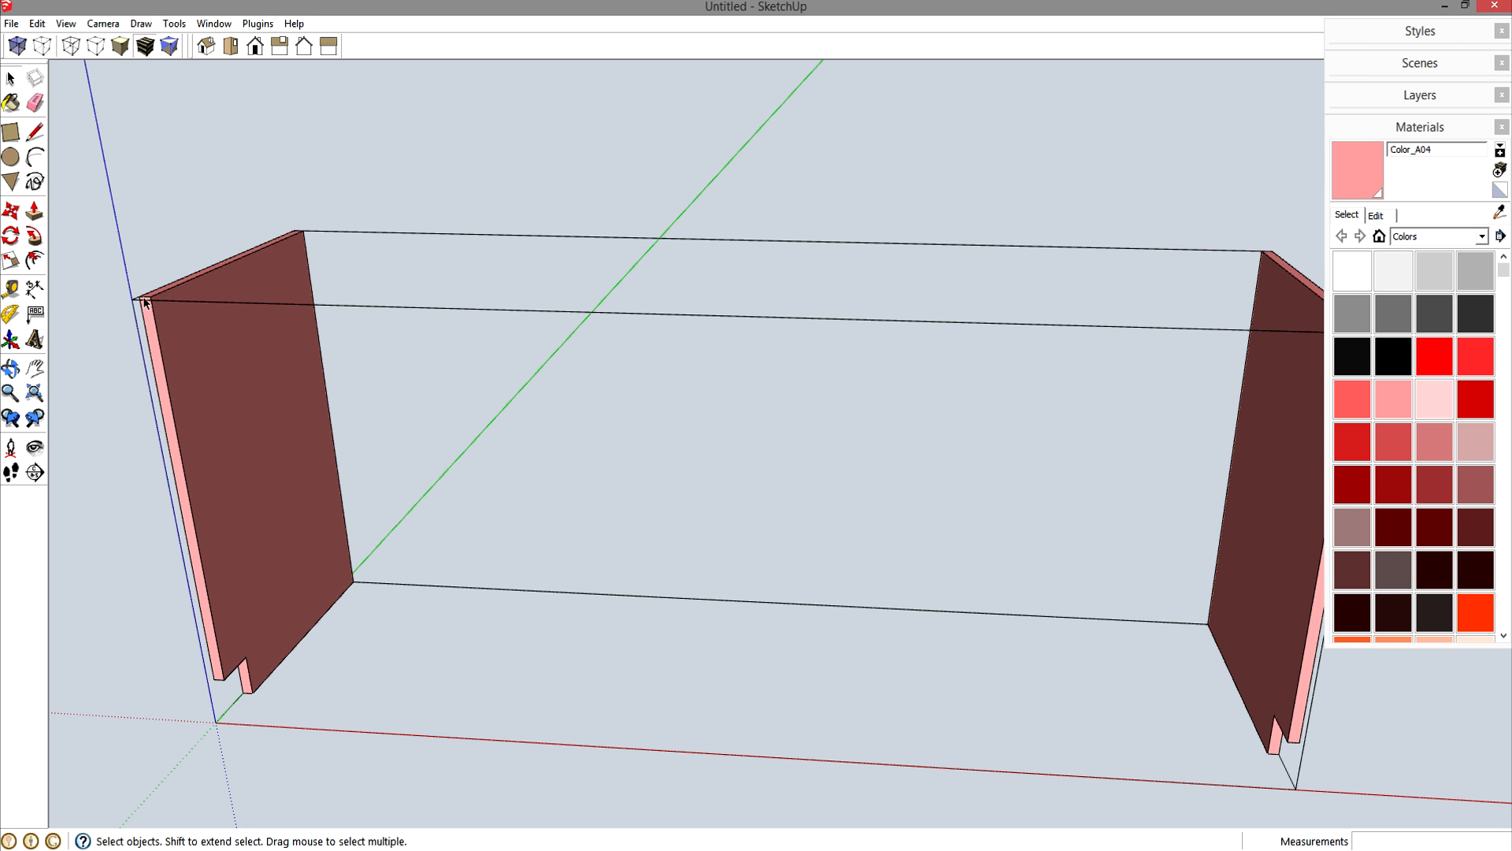
middle_drag(162, 312, 528, 523)
scroll(319, 453, up, 4)
key(r)
click(325, 520)
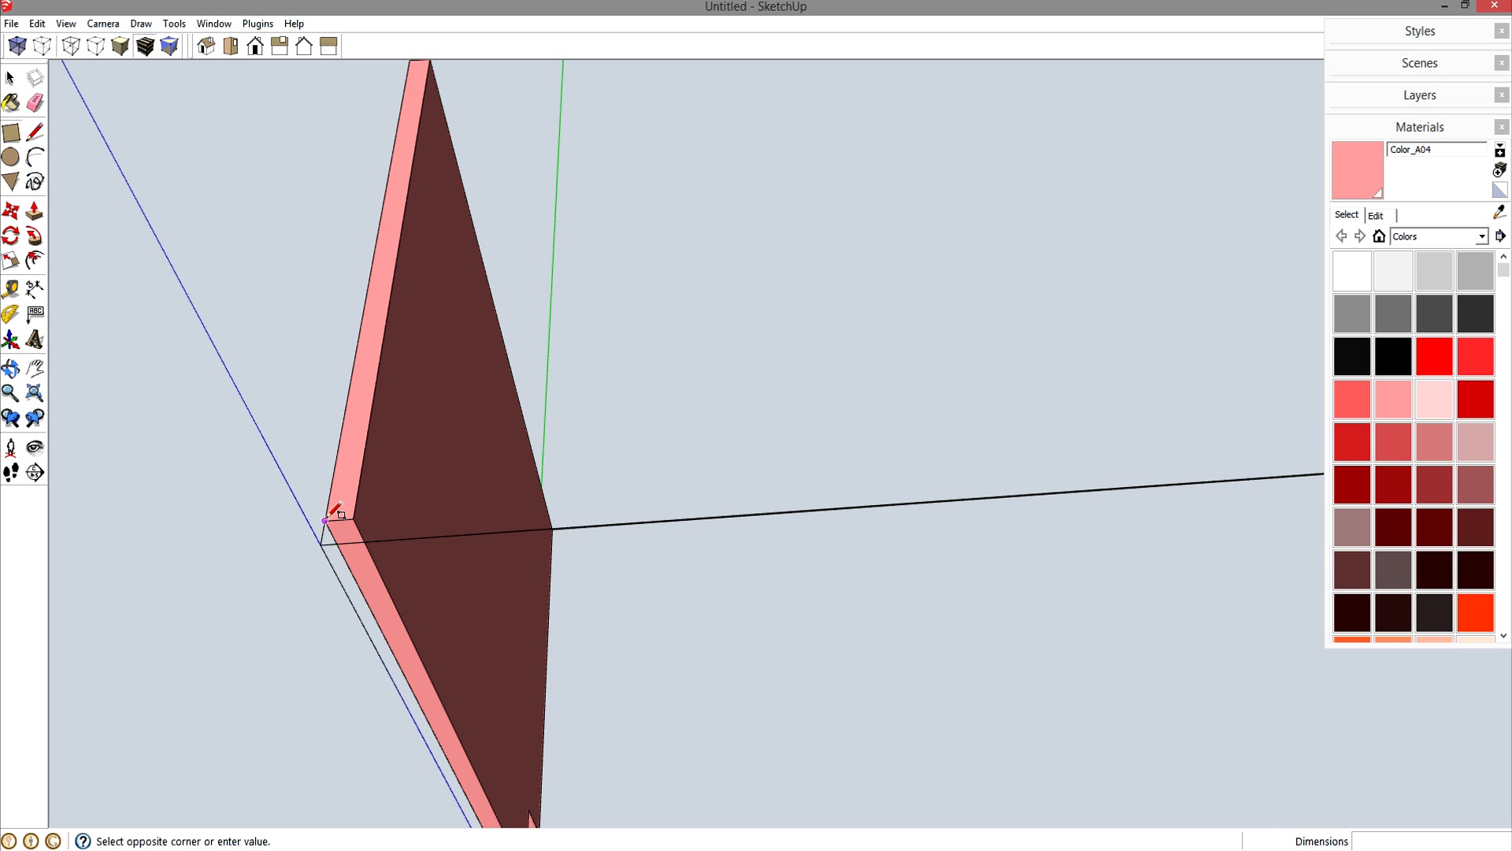
click(437, 536)
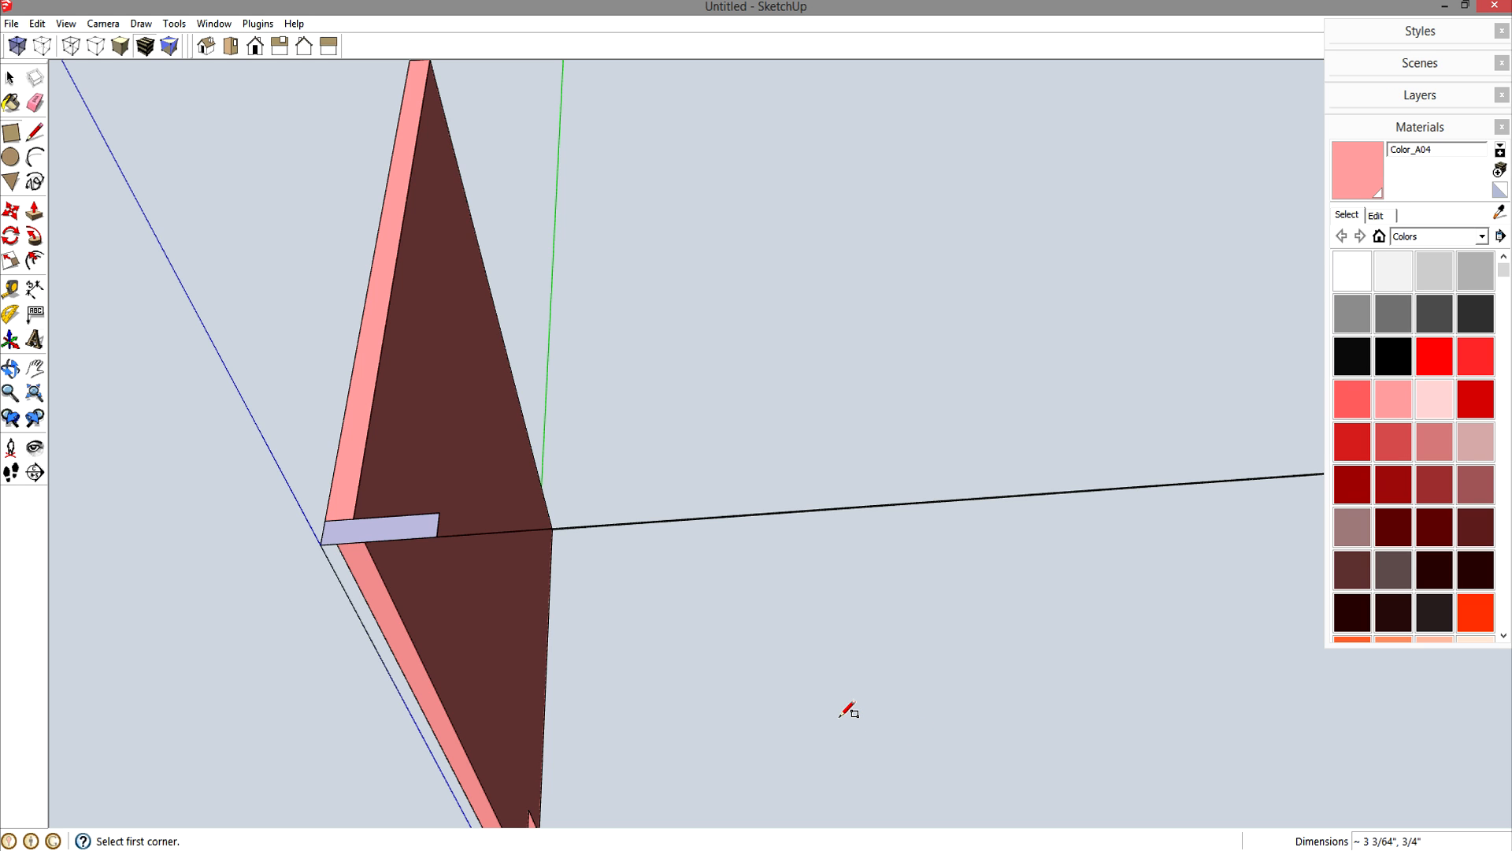
text(2,)
key(space)
key(ctrl+z)
- Draw a rectangle 2" by 3/4" across the top front corner of the side panel at the origin end
key(r)
click(324, 521)
click(456, 536)
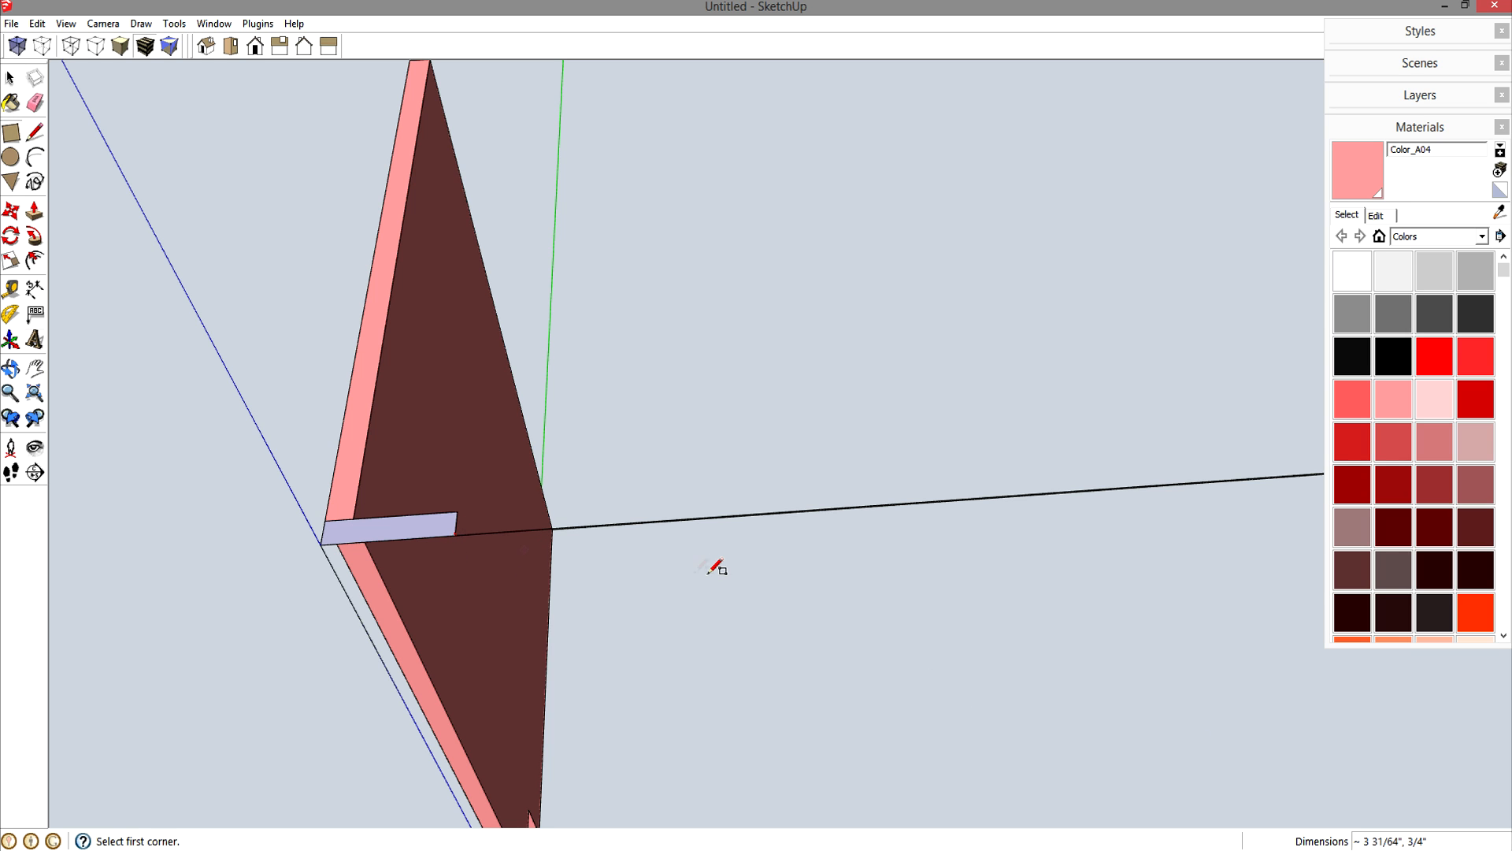
text(2,)
key(Return)
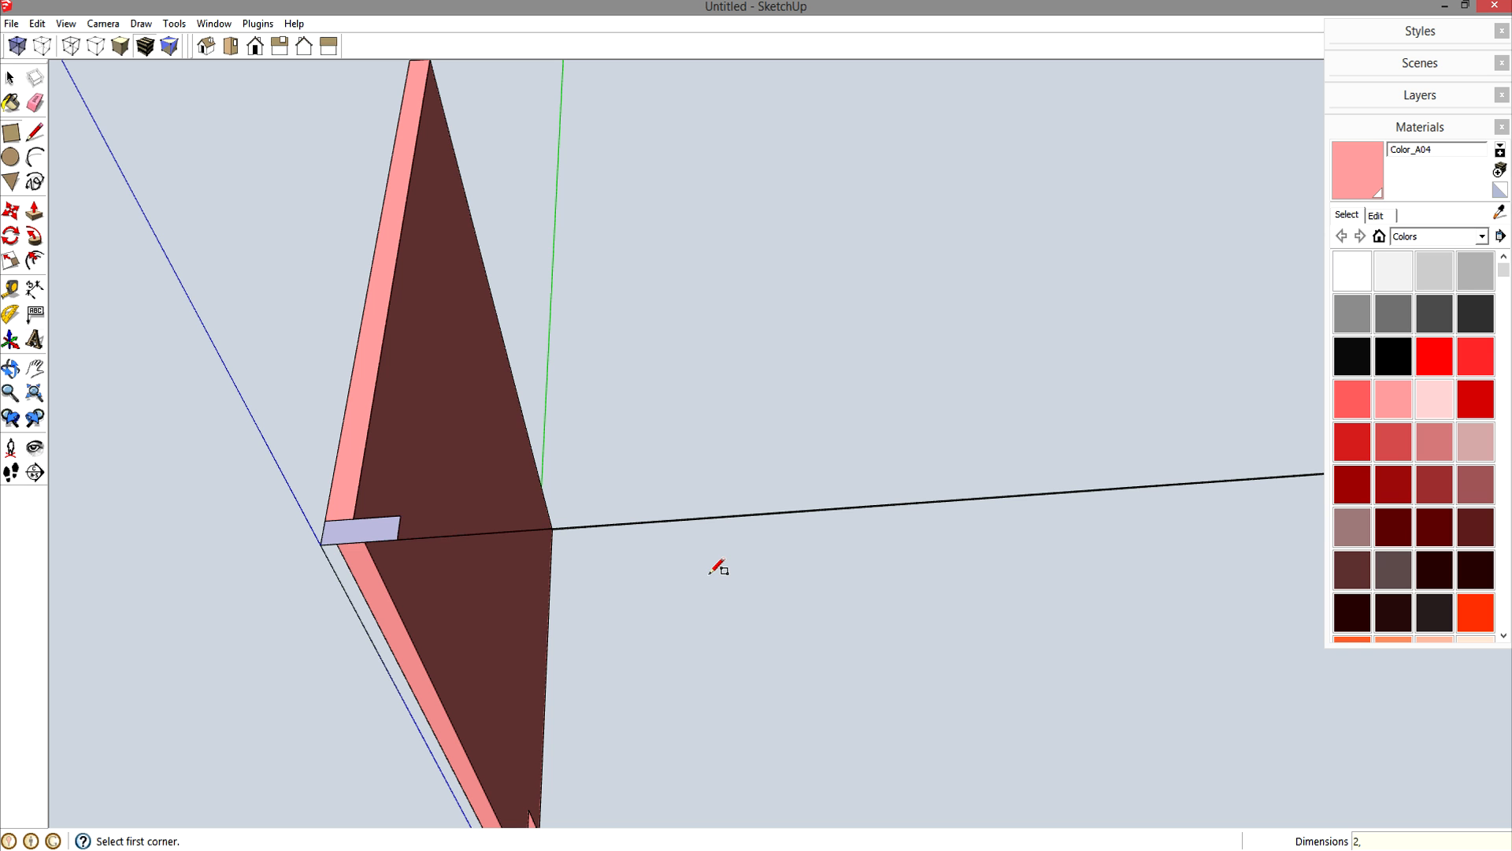
- Push/Pull the small rectangle down 27" to the bottom front edge of the side panel above the notch, forming a stile
key(p)
click(371, 535)
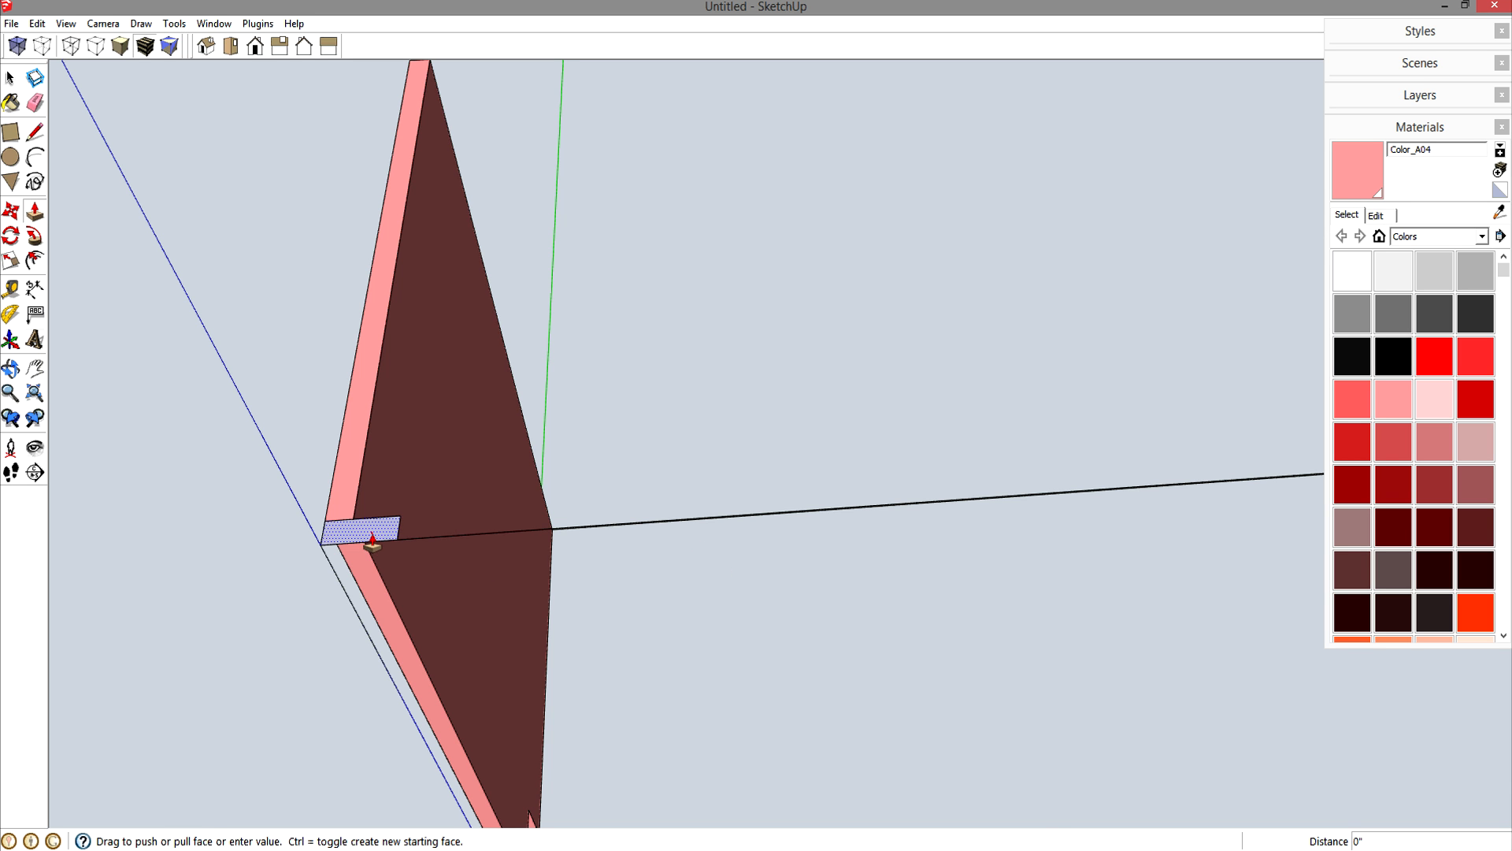
scroll(438, 621, down, 3)
middle_drag(495, 718, 773, 672)
click(777, 719)
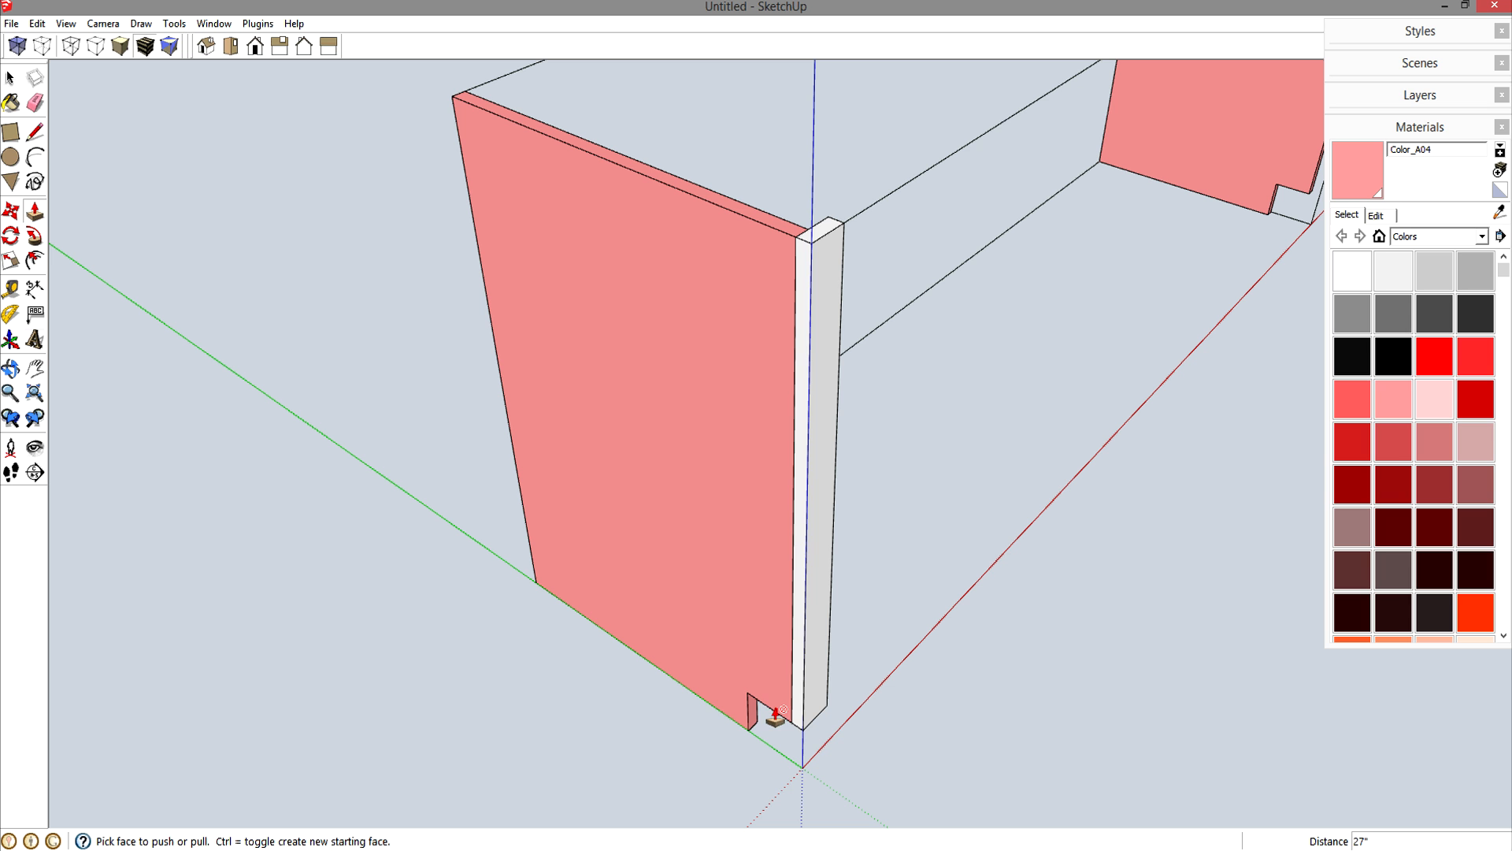
- Turn the front stile into a component with the default name and paint it with Color_C02
key(space)
click(817, 573)
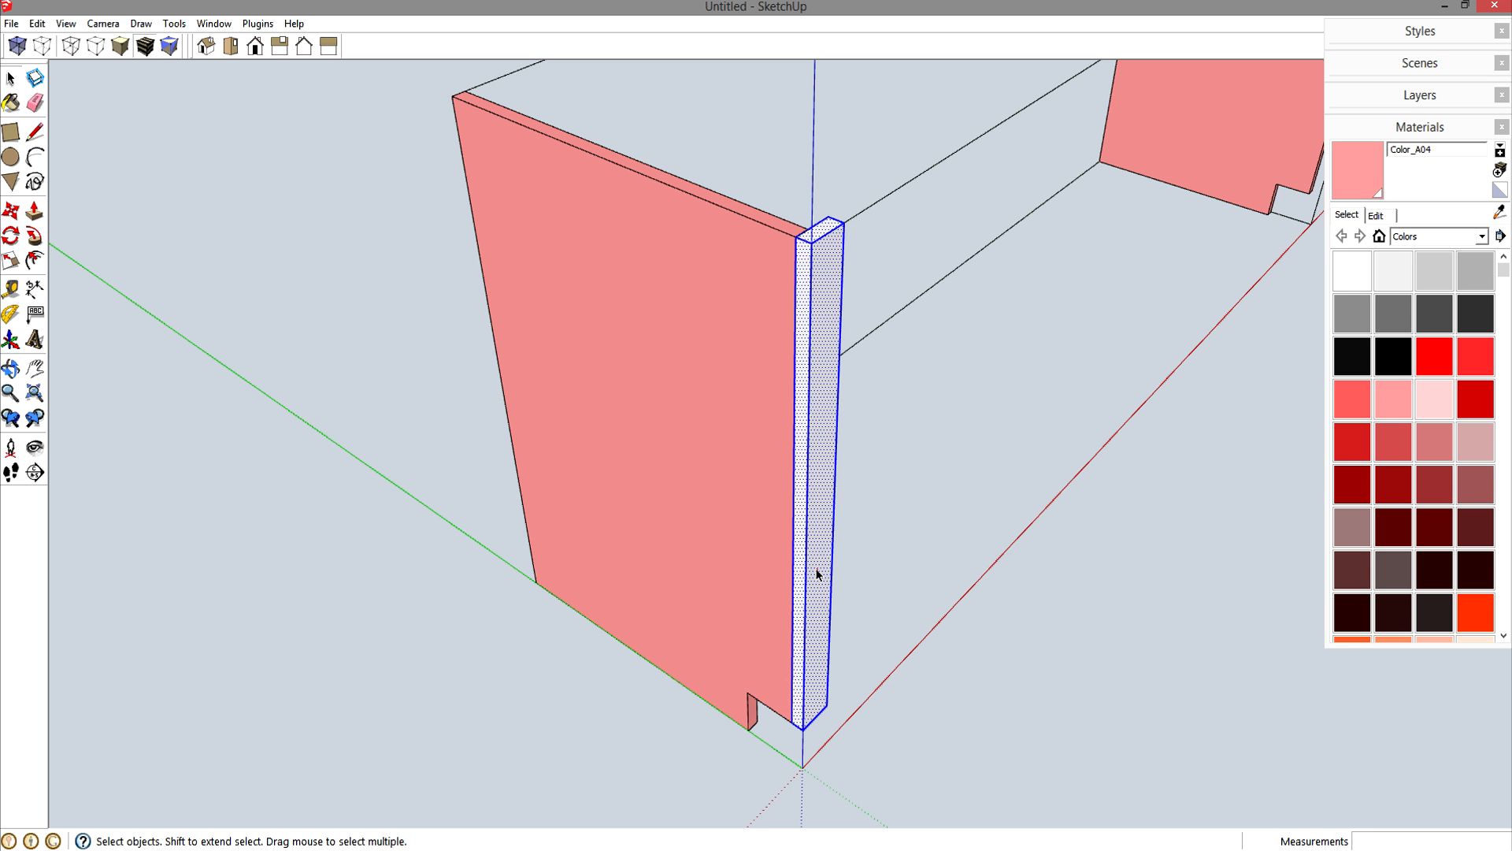
key(g)
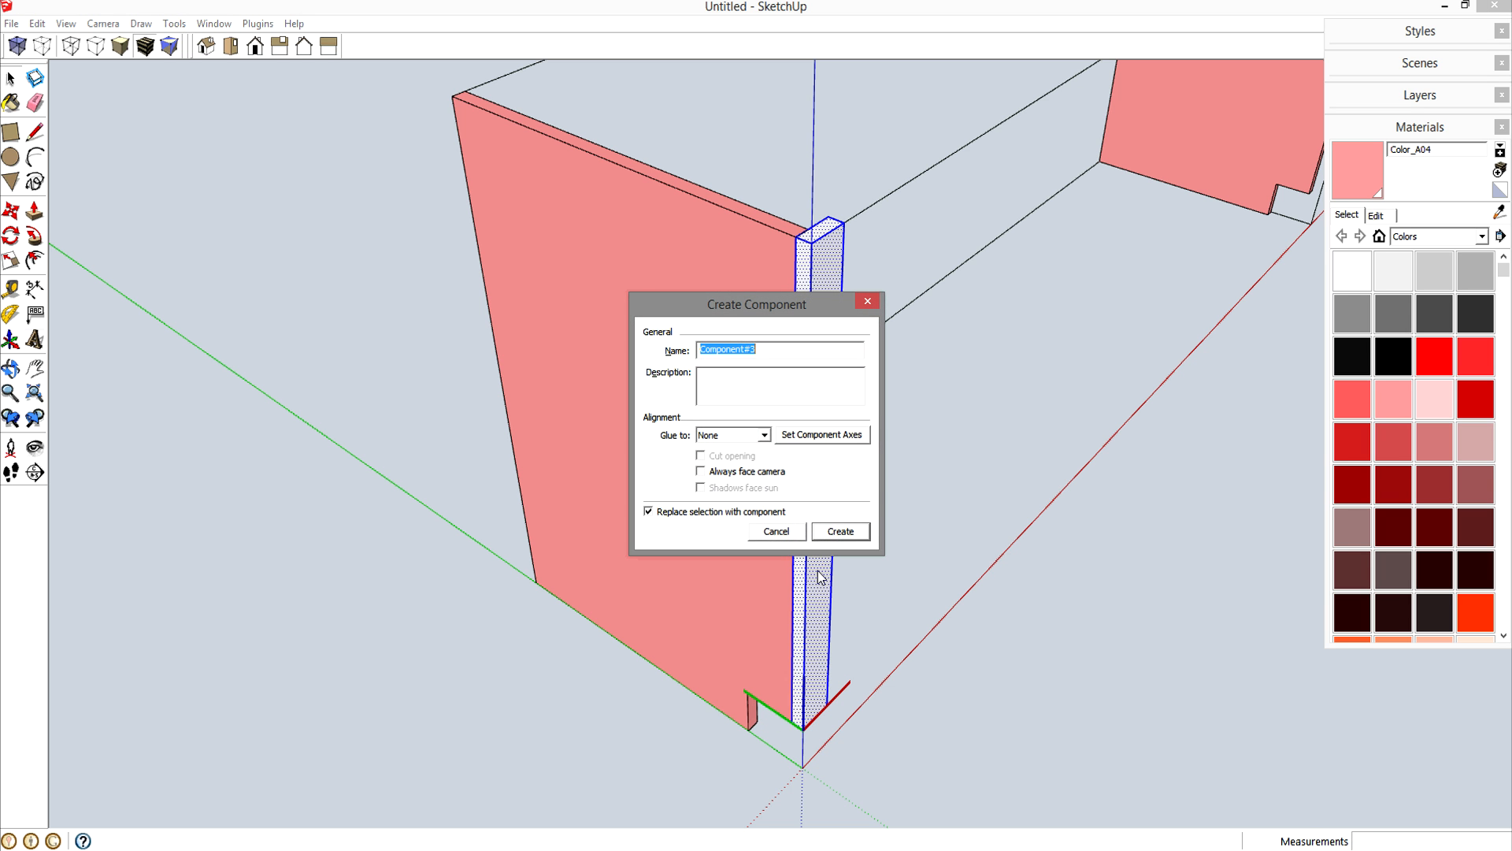
key(Return)
drag(1502, 269, 1500, 335)
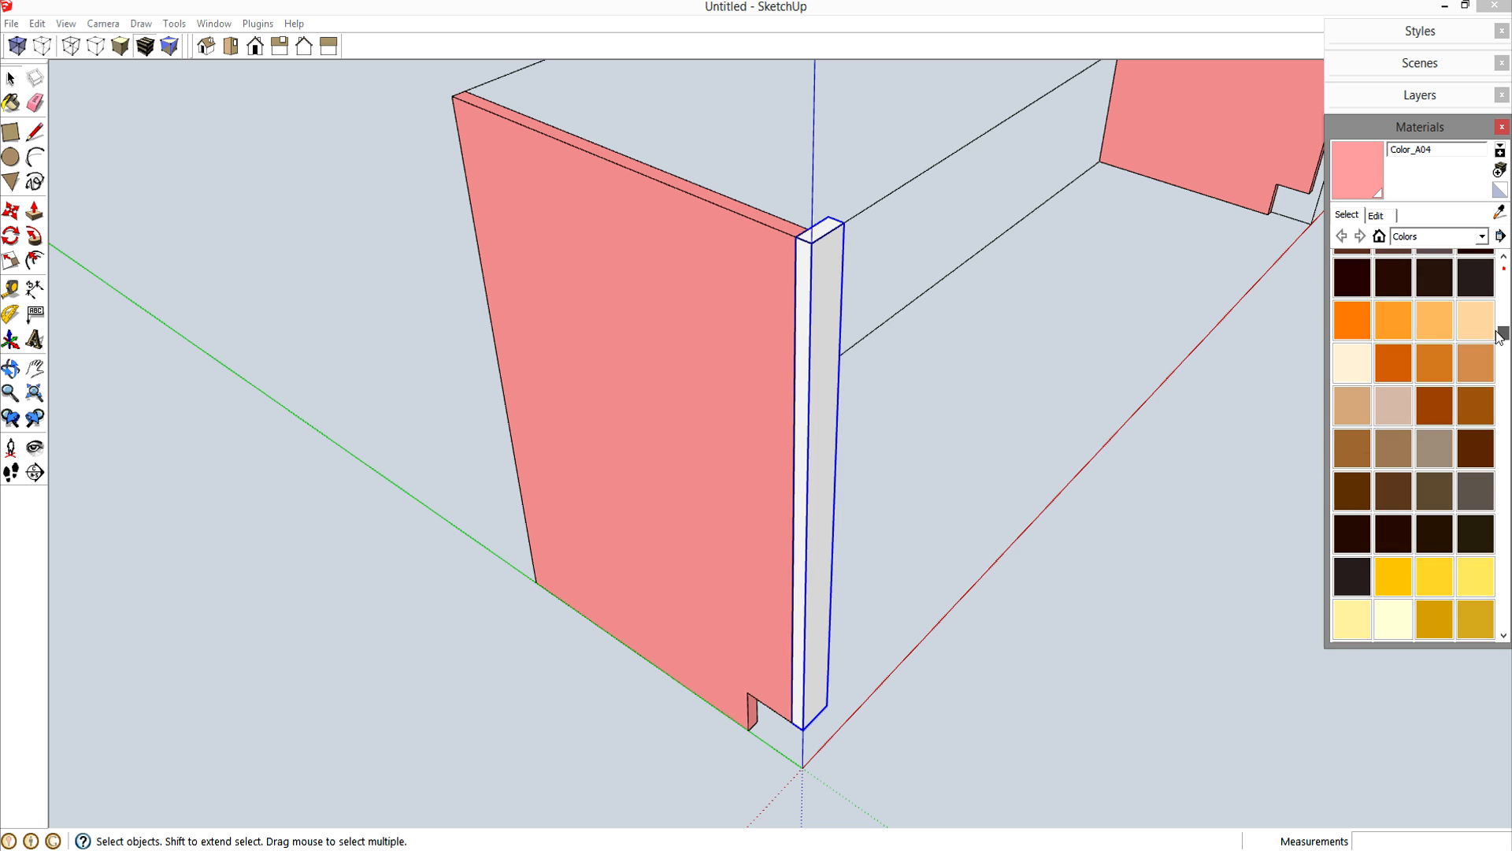
click(1394, 319)
click(823, 409)
- Copy the orange stile 73" along the red axis to the opposite front corner of the frame
mouse_move(935, 472)
middle_down()
mouse_move(888, 534)
mouse_move(527, 540)
mouse_move(697, 534)
middle_up()
scroll(886, 519, down, 4)
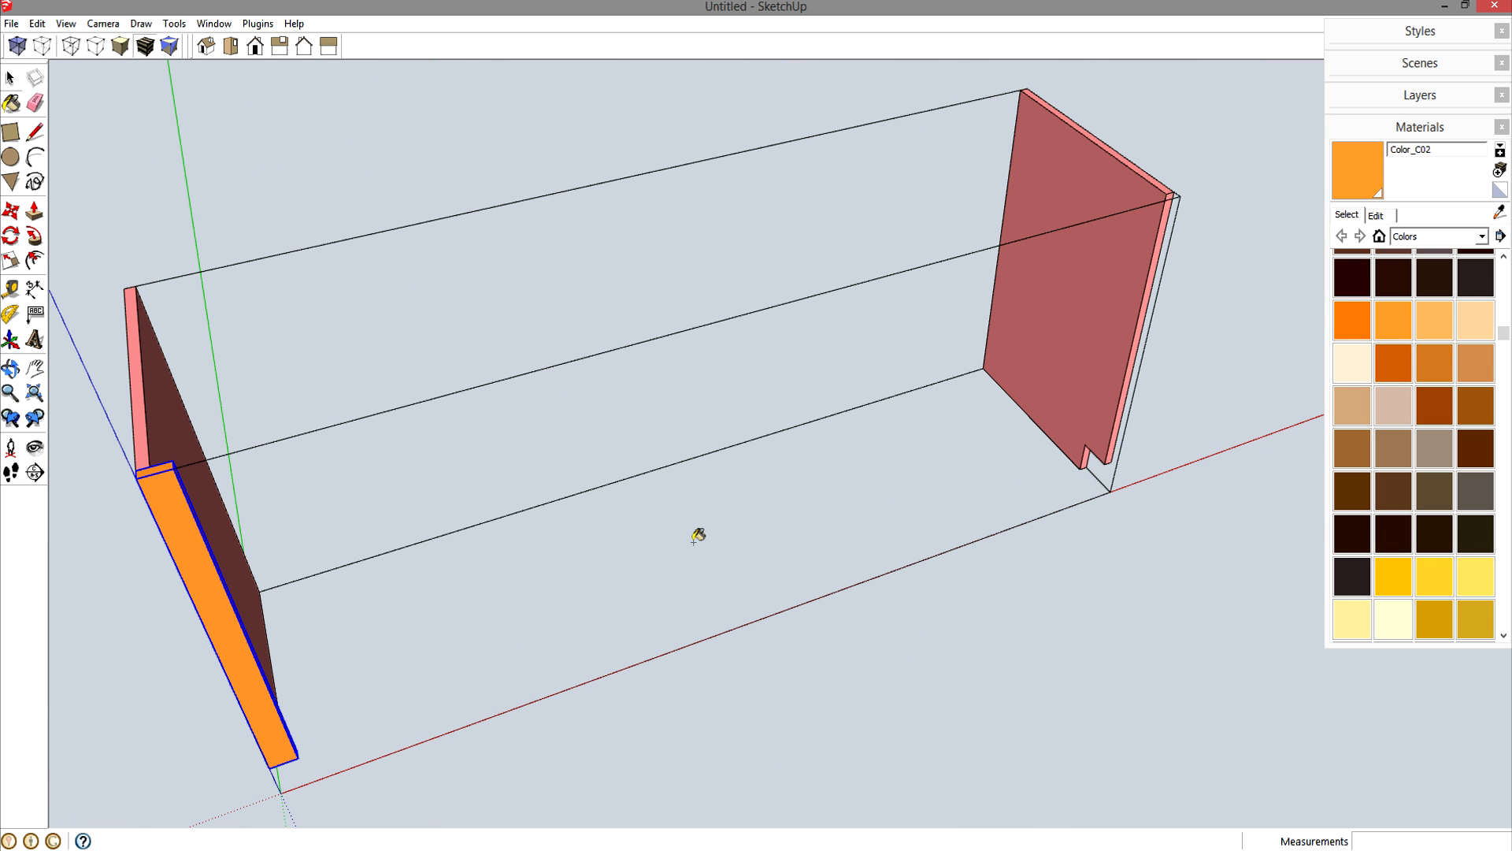
key(m)
click(174, 470)
key(ctrl)
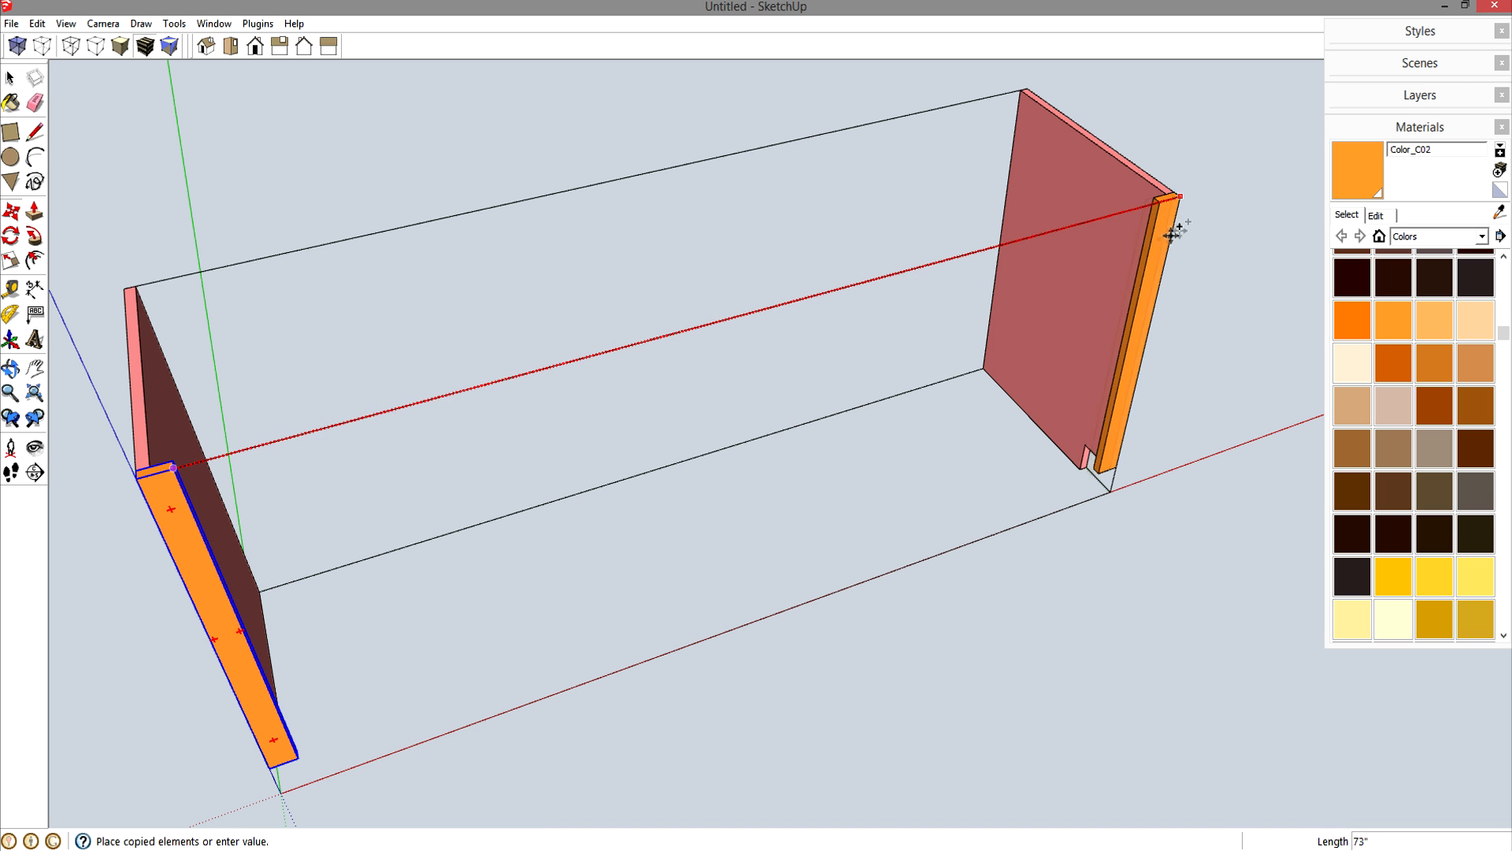
click(1178, 197)
- Draw a 2" by 3/4" rectangle on the inner side face at the top of the stile at the origin end
middle_drag(956, 395, 784, 374)
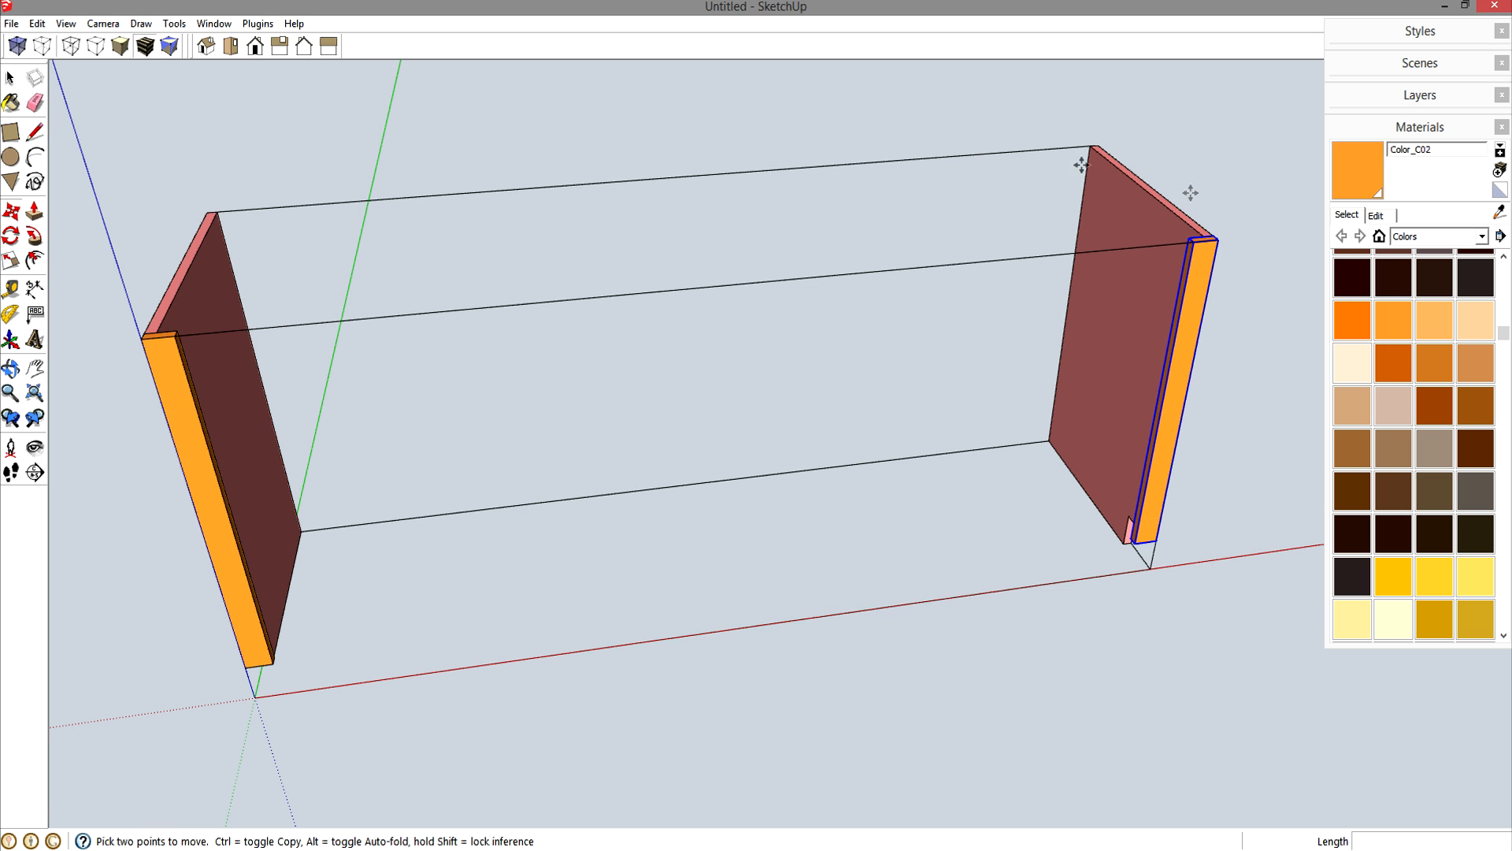
middle_drag(758, 507, 688, 368)
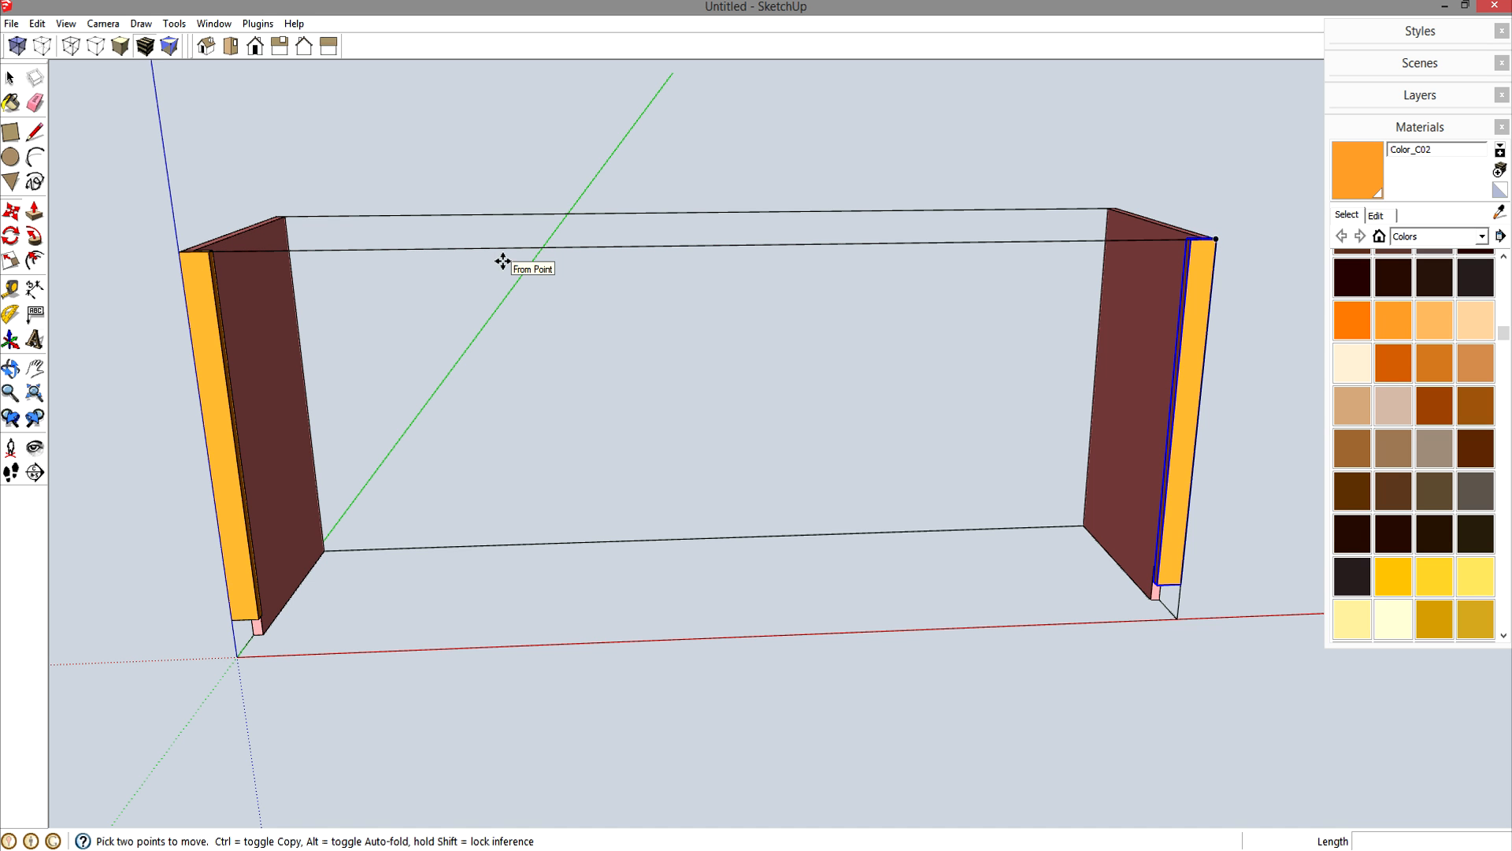
middle_drag(972, 270, 465, 294)
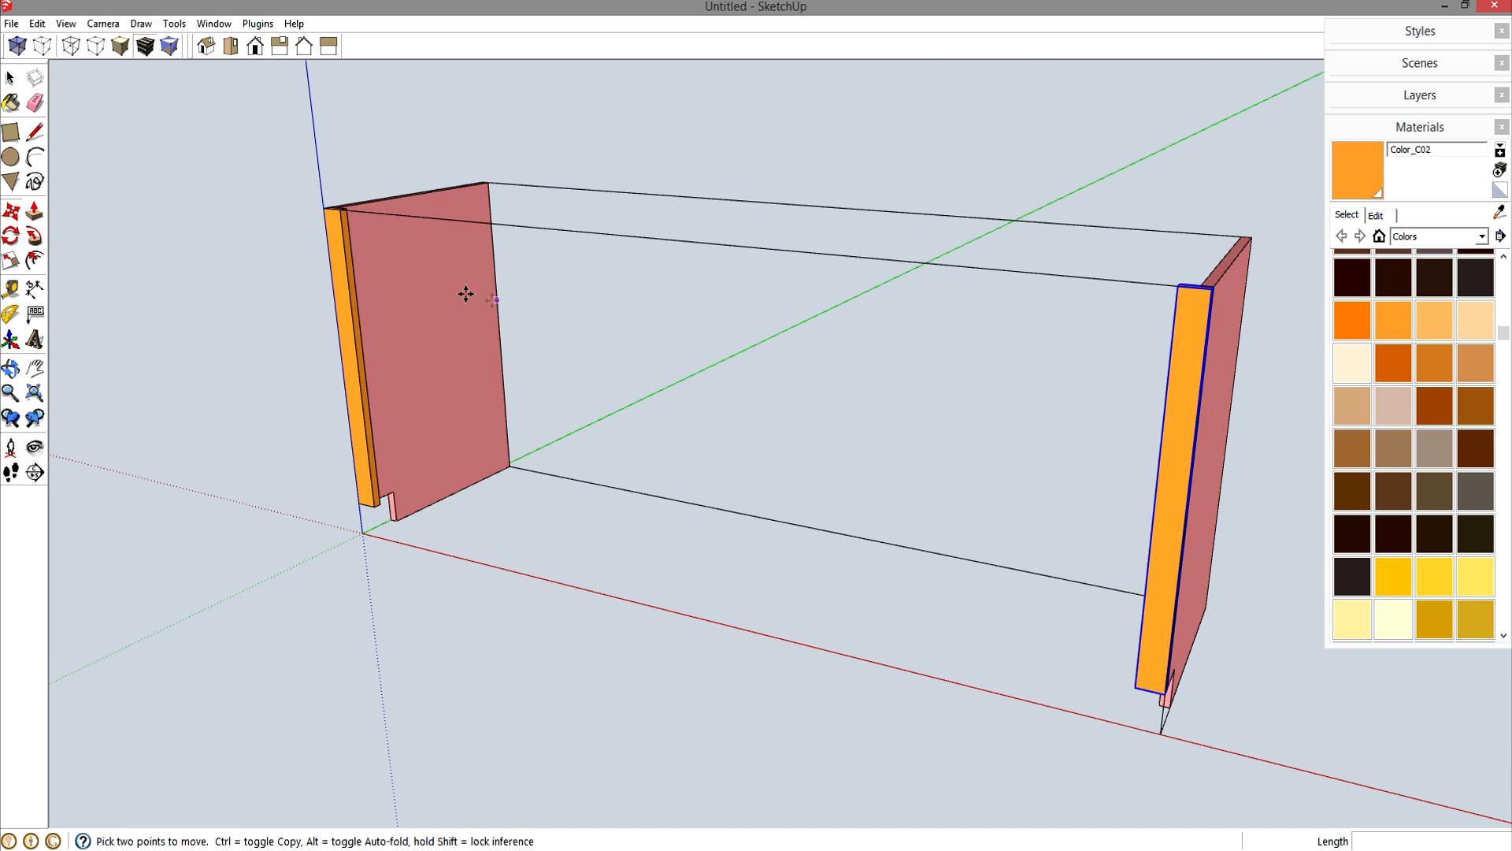
key(r)
scroll(354, 221, up, 3)
click(336, 210)
click(353, 268)
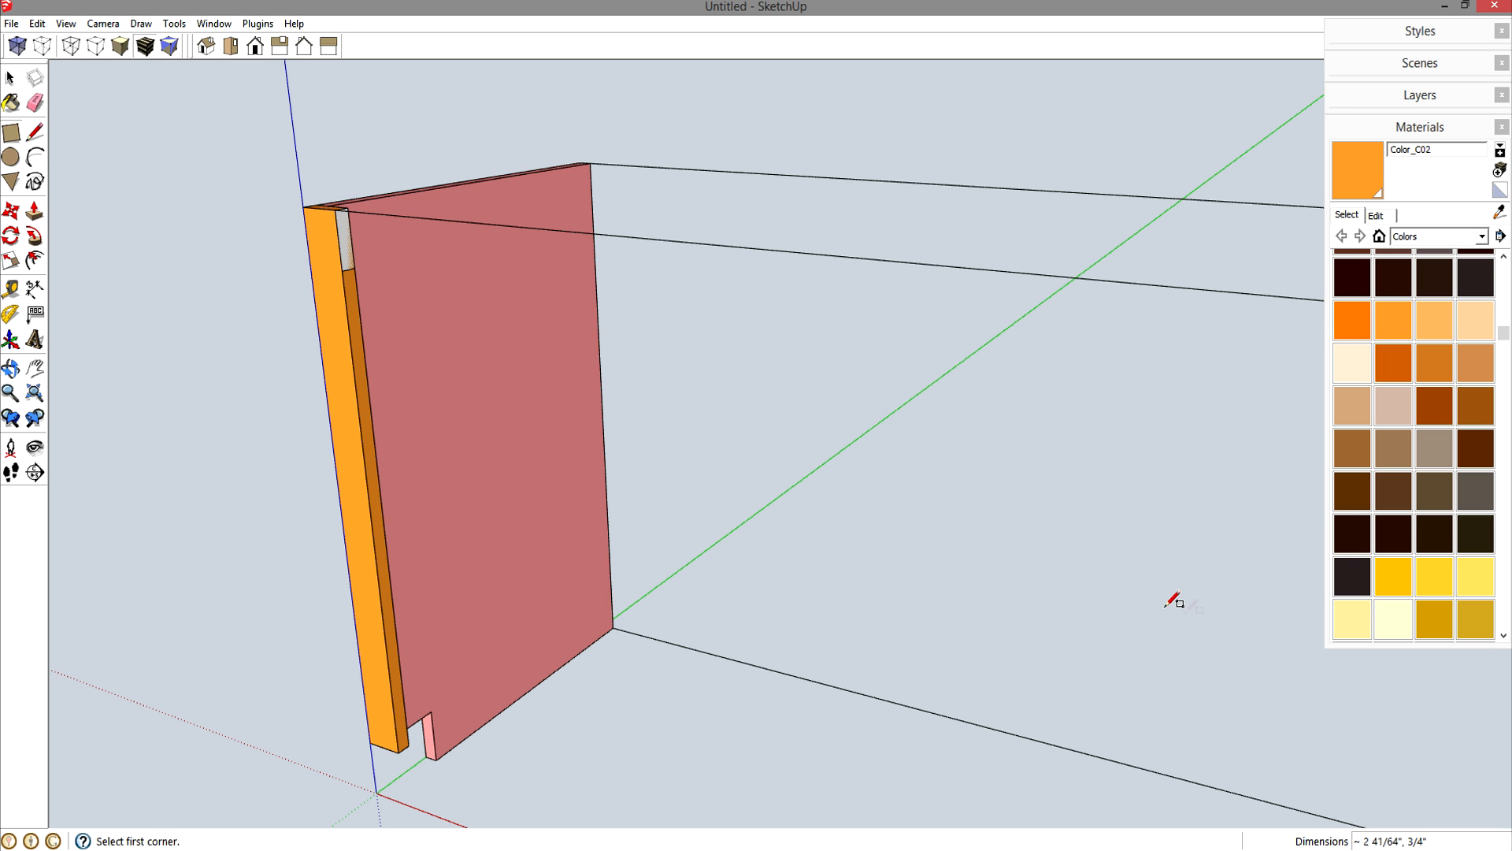
text(2,)
key(Return)
- Push/Pull the rectangle across the cabinet front to the opposite stile to form the top rail
key(p)
click(340, 229)
scroll(514, 319, down, 3)
scroll(514, 319, down, 2)
middle_drag(607, 321, 820, 432)
click(823, 426)
- Turn the top rail into a component with the default name and paint it with Color_F03
key(space)
double_click(801, 362)
key(g)
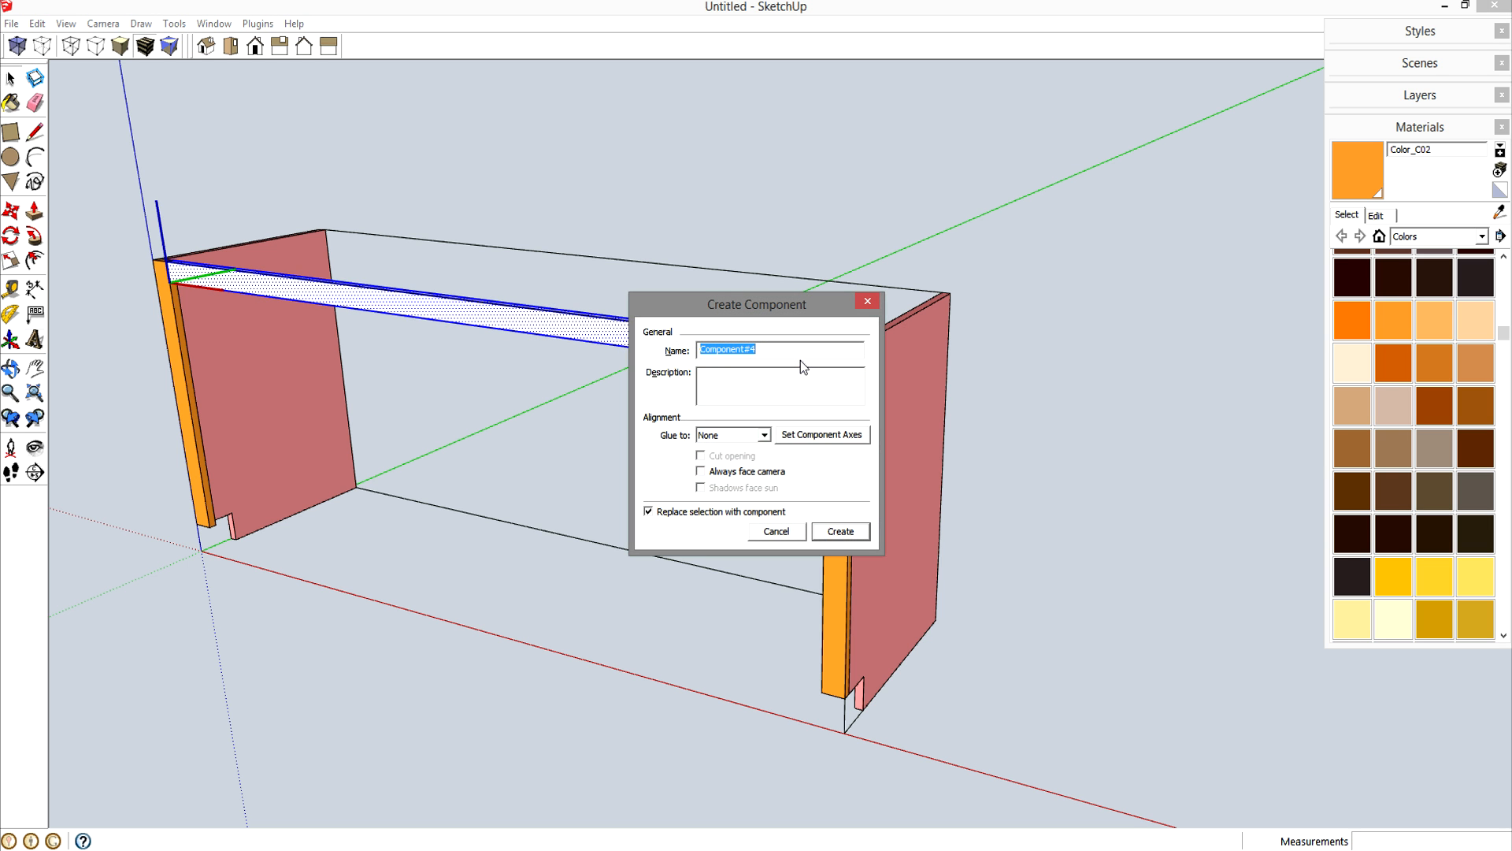
key(Return)
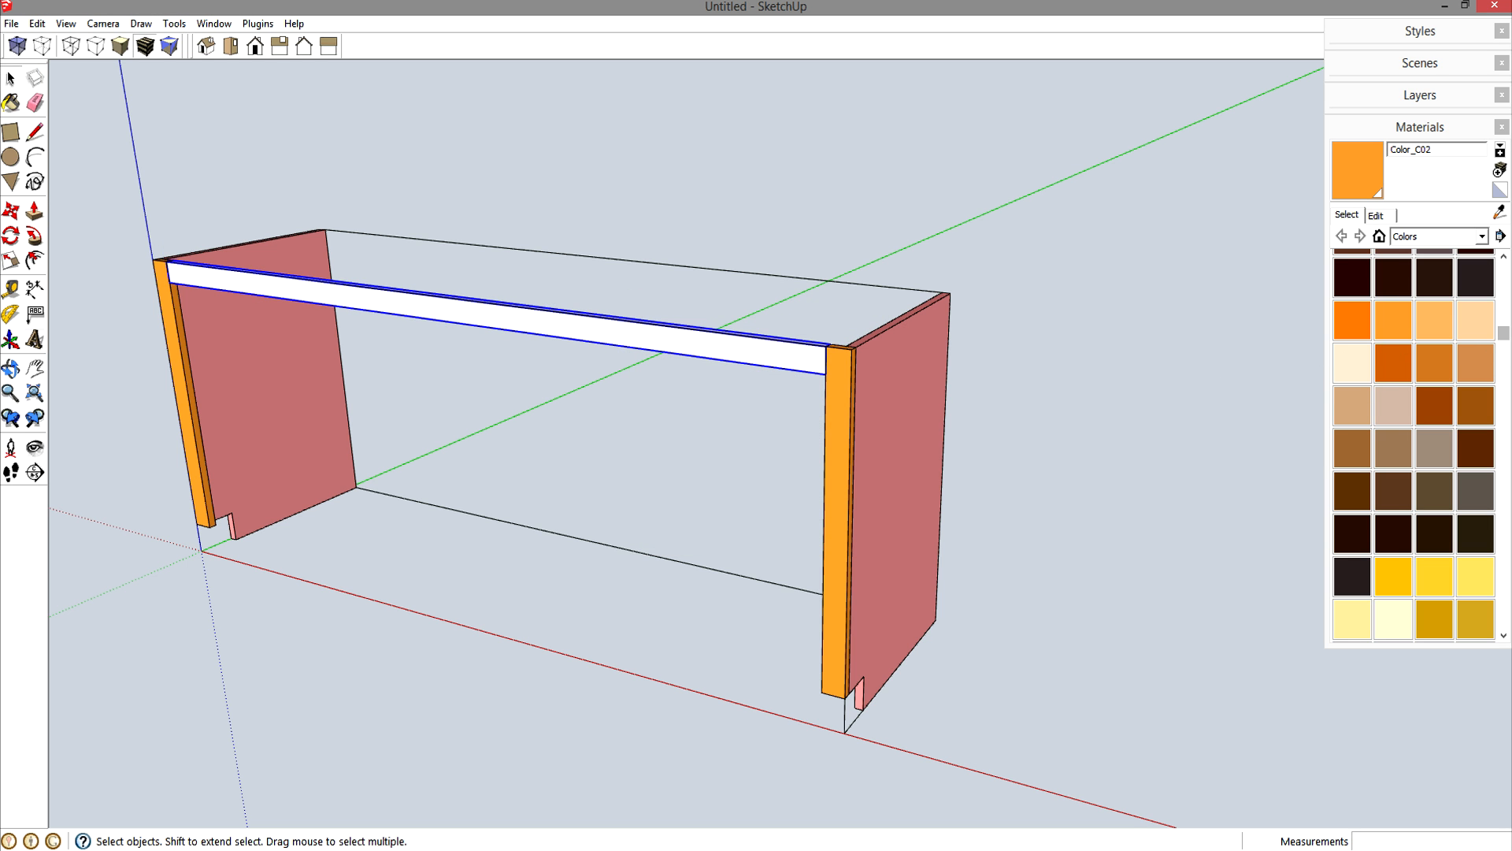
scroll(1388, 308, down, 10)
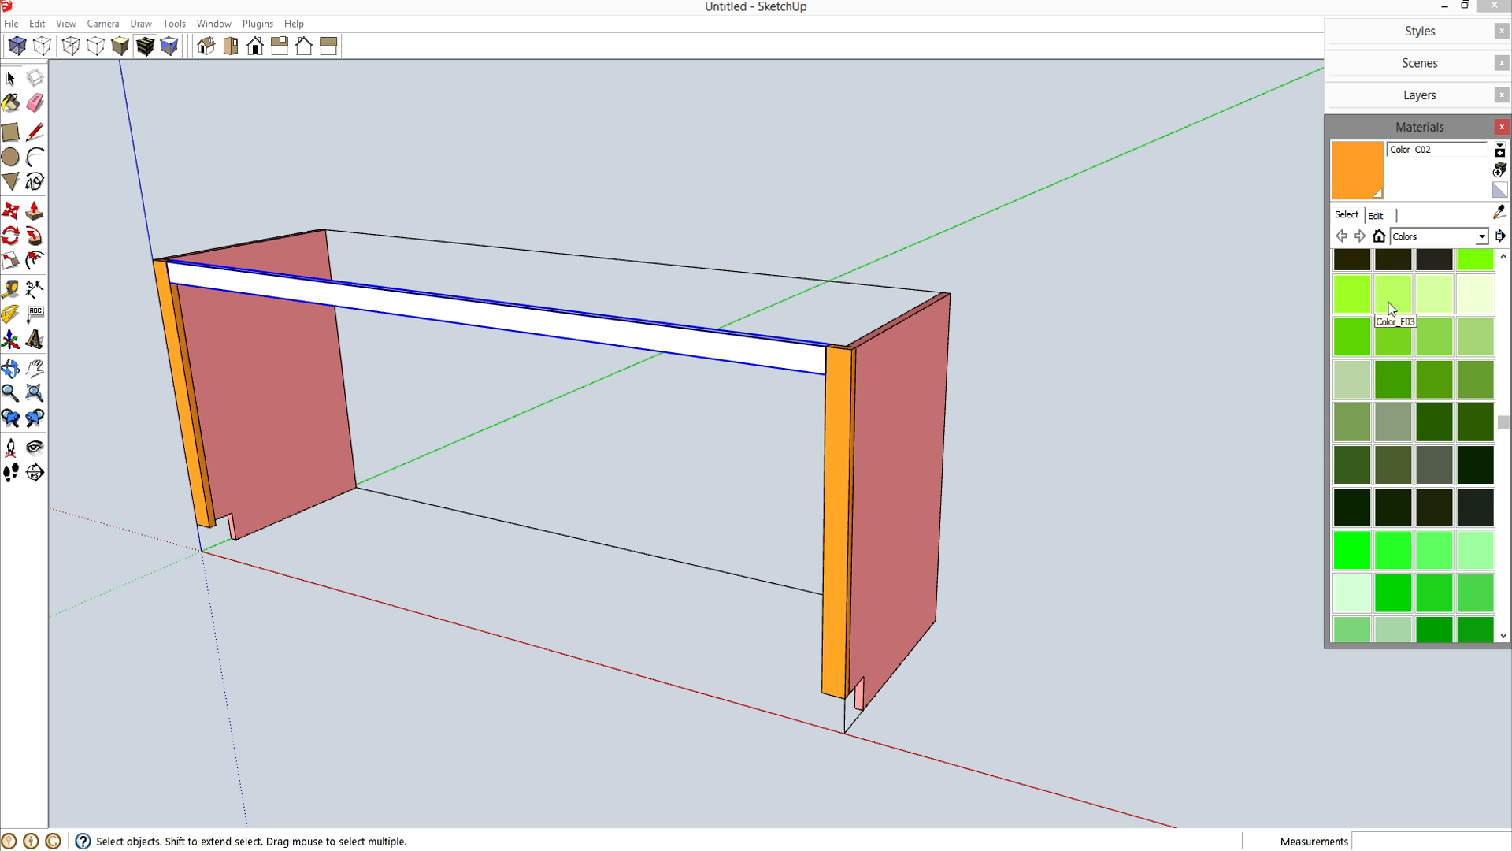
click(1387, 308)
click(738, 351)
- Copy the top rail straight down so the copy sits directly against its lower edge
key(m)
scroll(824, 359, up, 5)
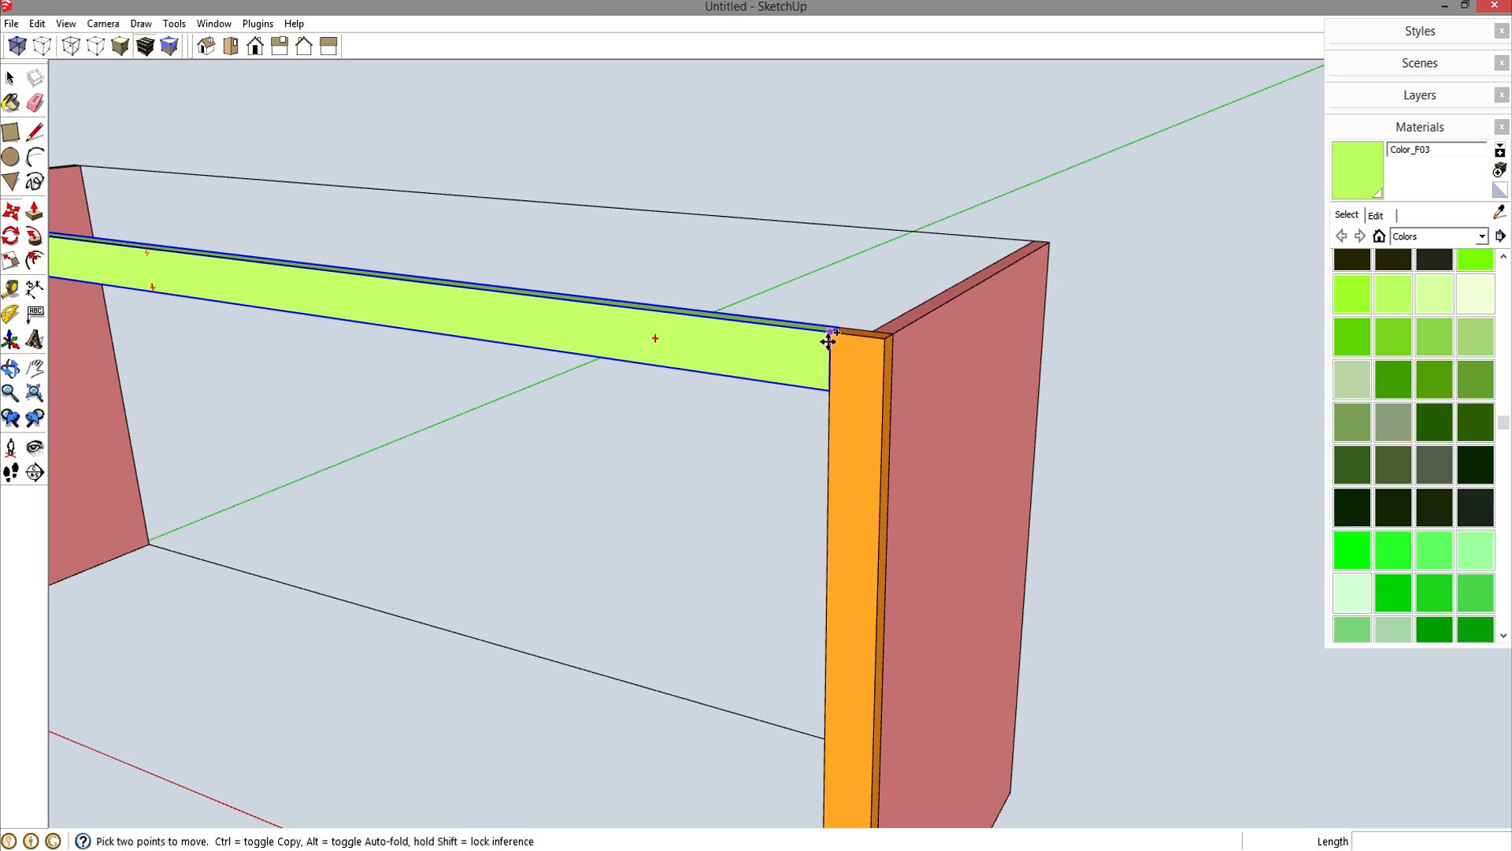
click(828, 340)
click(828, 393)
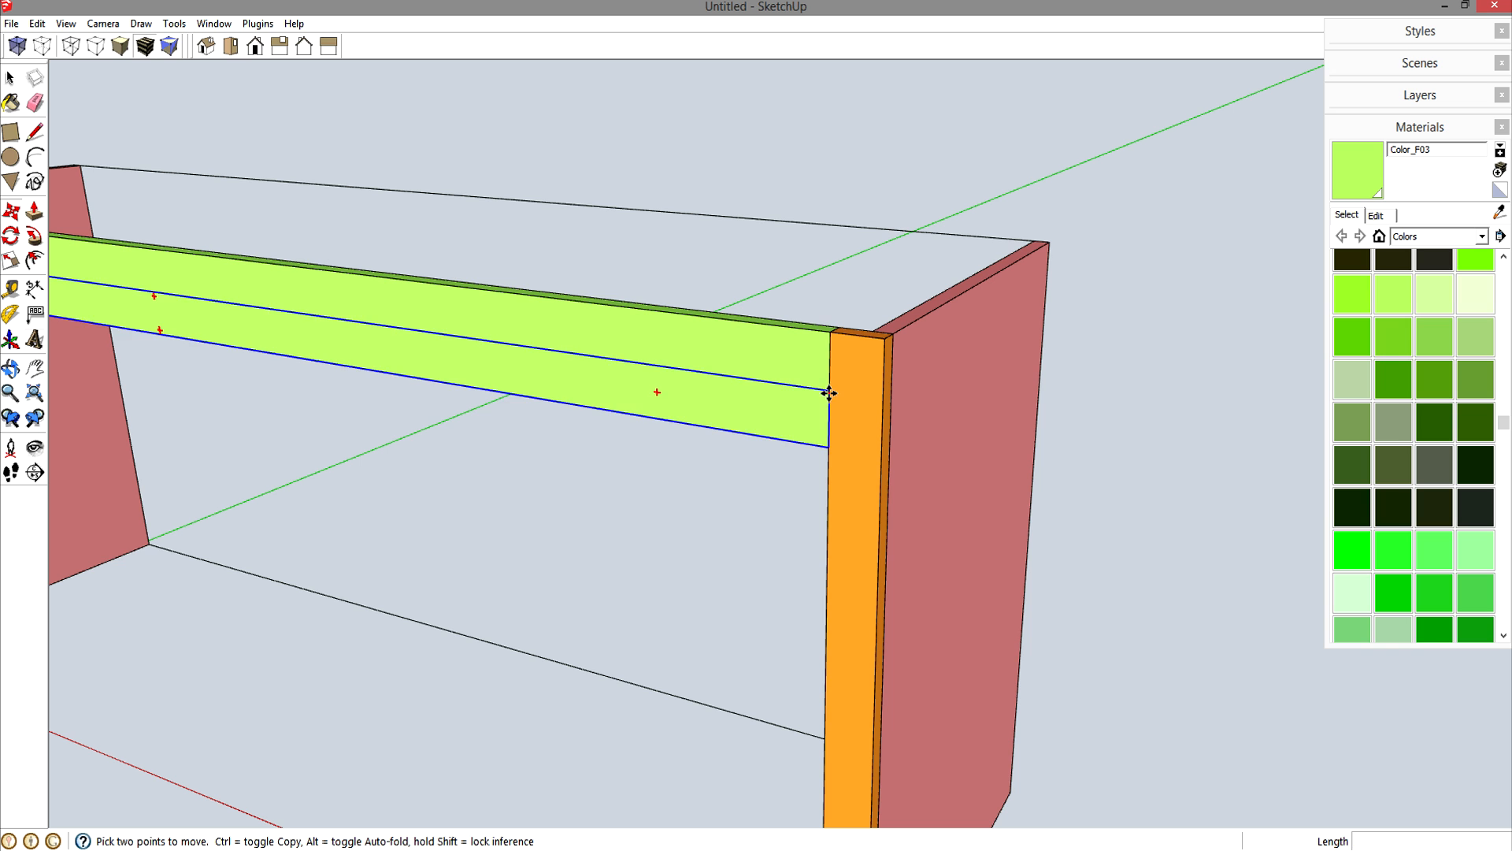
- Move the copied rail down 4.5" along the stile to leave an opening beneath the top rail
click(828, 392)
click(827, 470)
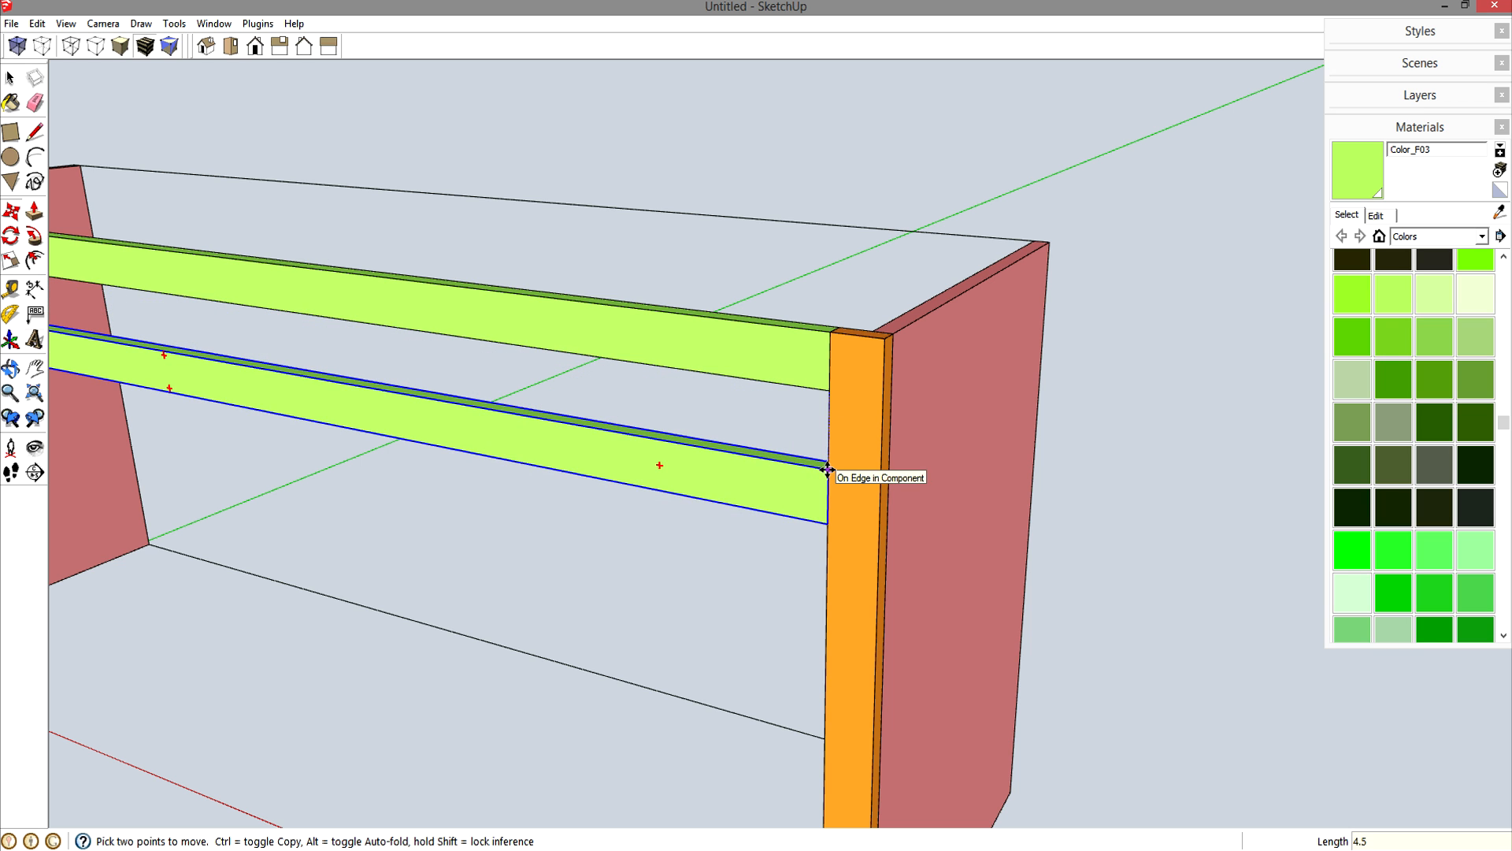
text(4.5)
key(Return)
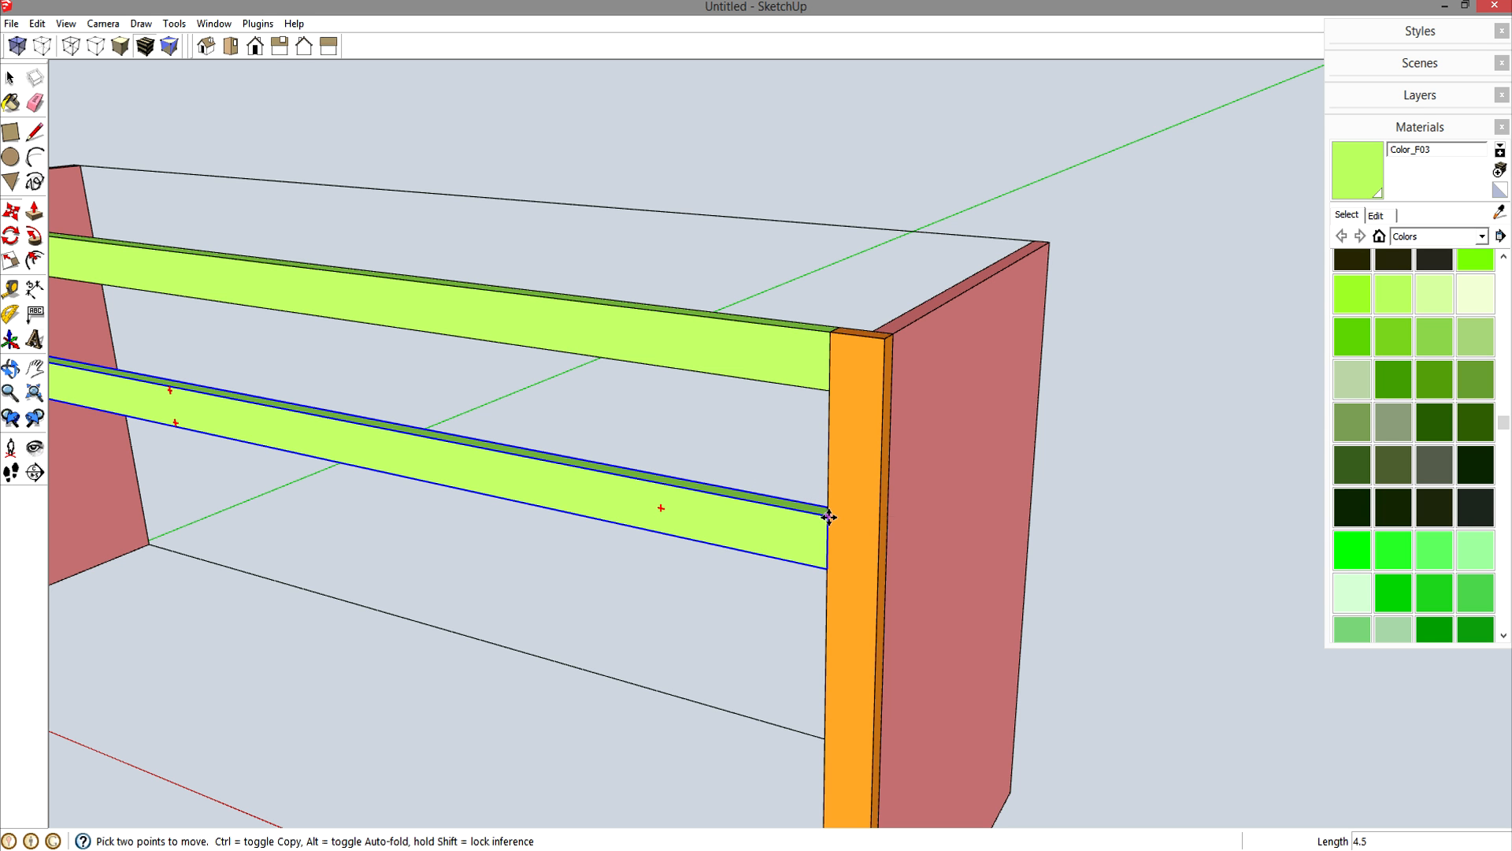
- Copy the middle rail down to the bottom end of the stiles as the bottom rail
scroll(817, 511, down, 1)
scroll(817, 511, down, 2)
mouse_move(780, 530)
middle_down()
mouse_move(847, 428)
mouse_move(908, 428)
mouse_move(924, 445)
middle_up()
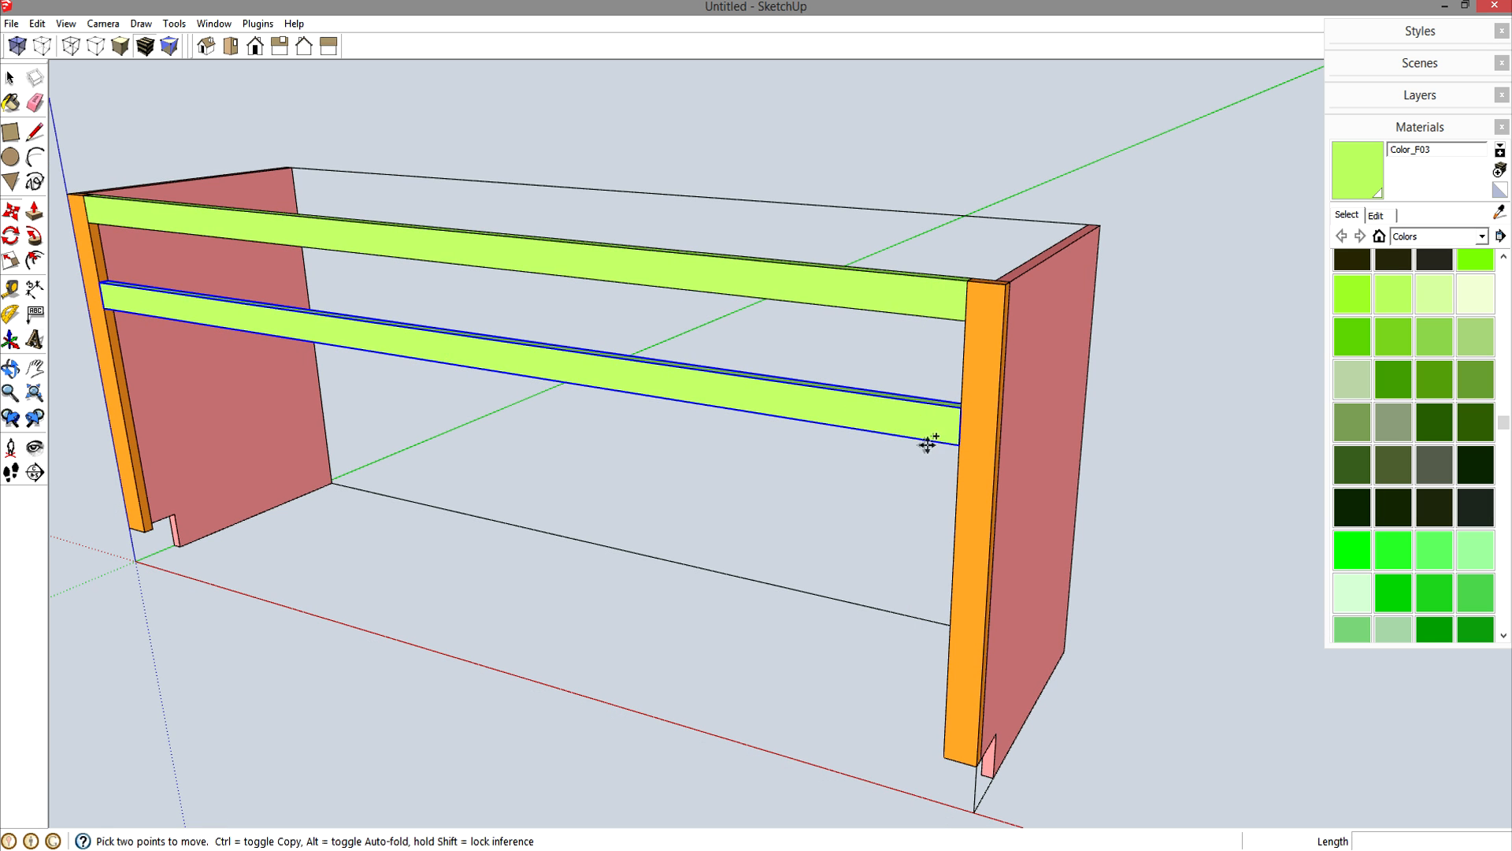
click(958, 445)
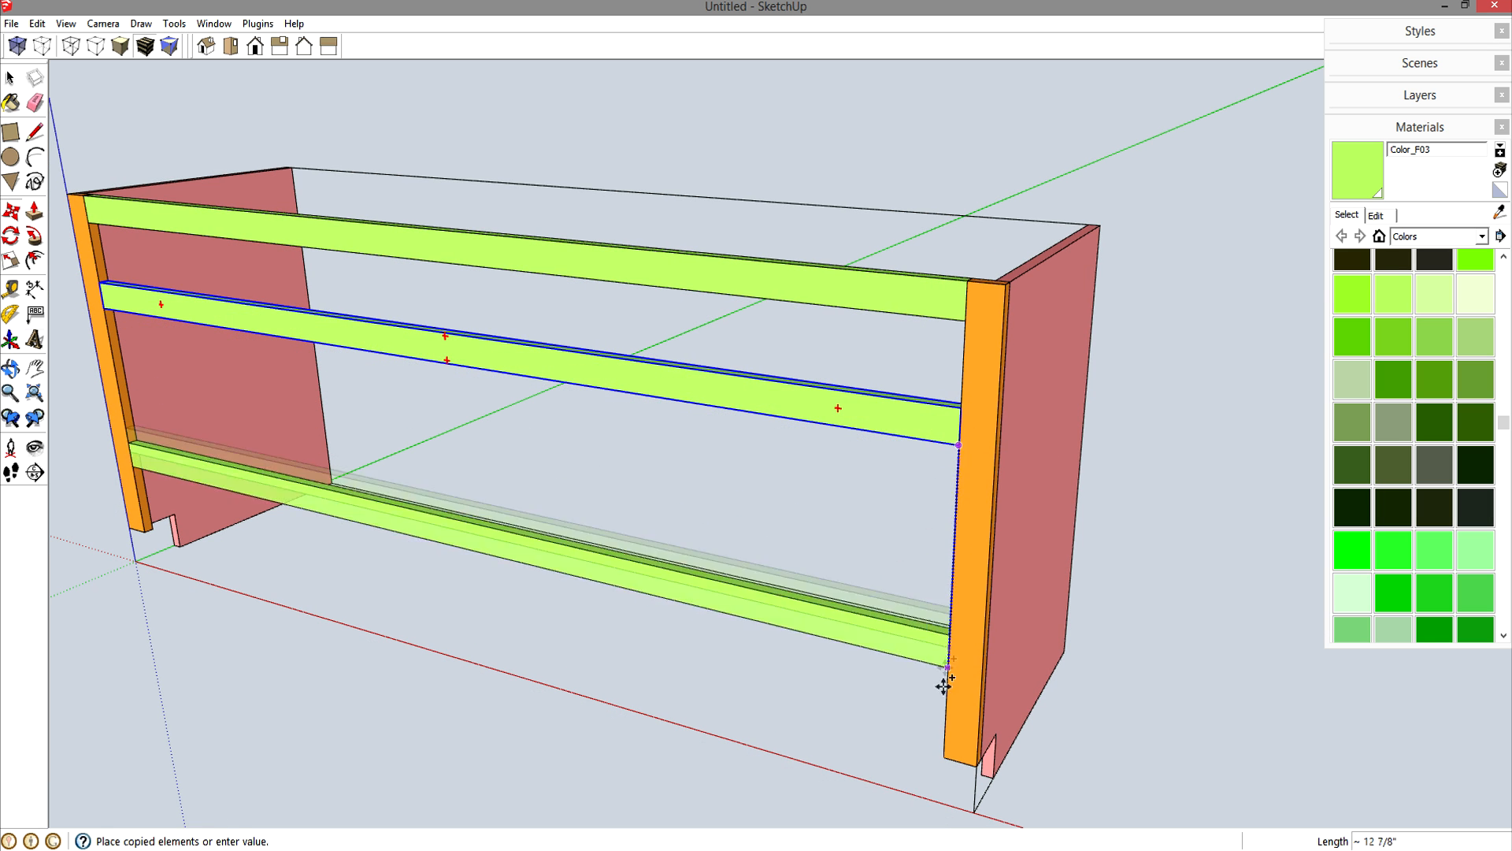
click(945, 754)
key(space)
middle_drag(829, 606, 1018, 598)
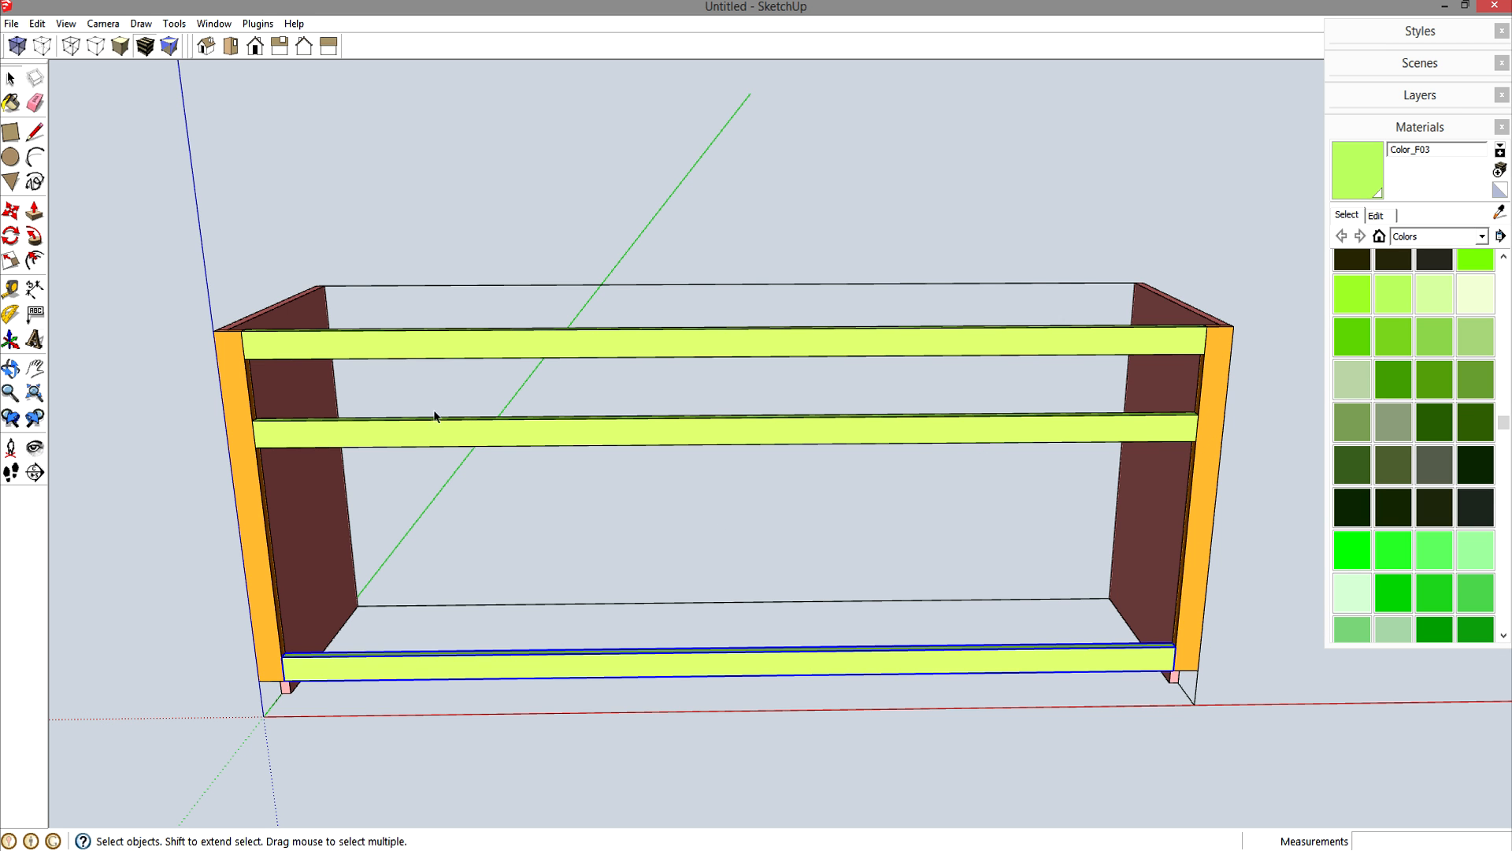
middle_drag(259, 692, 1011, 407)
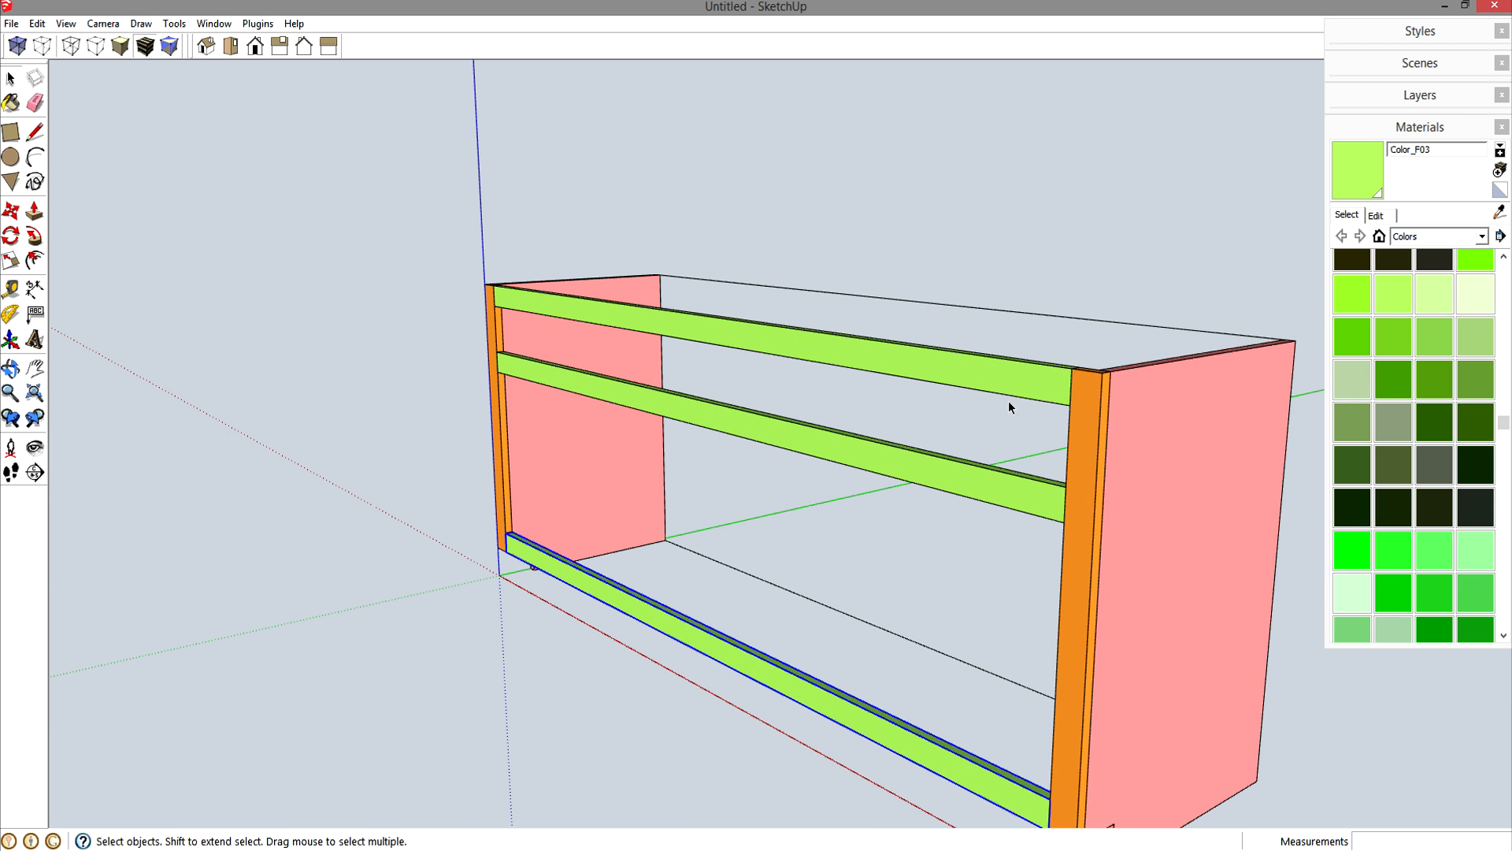
click(1065, 385)
click(1046, 503)
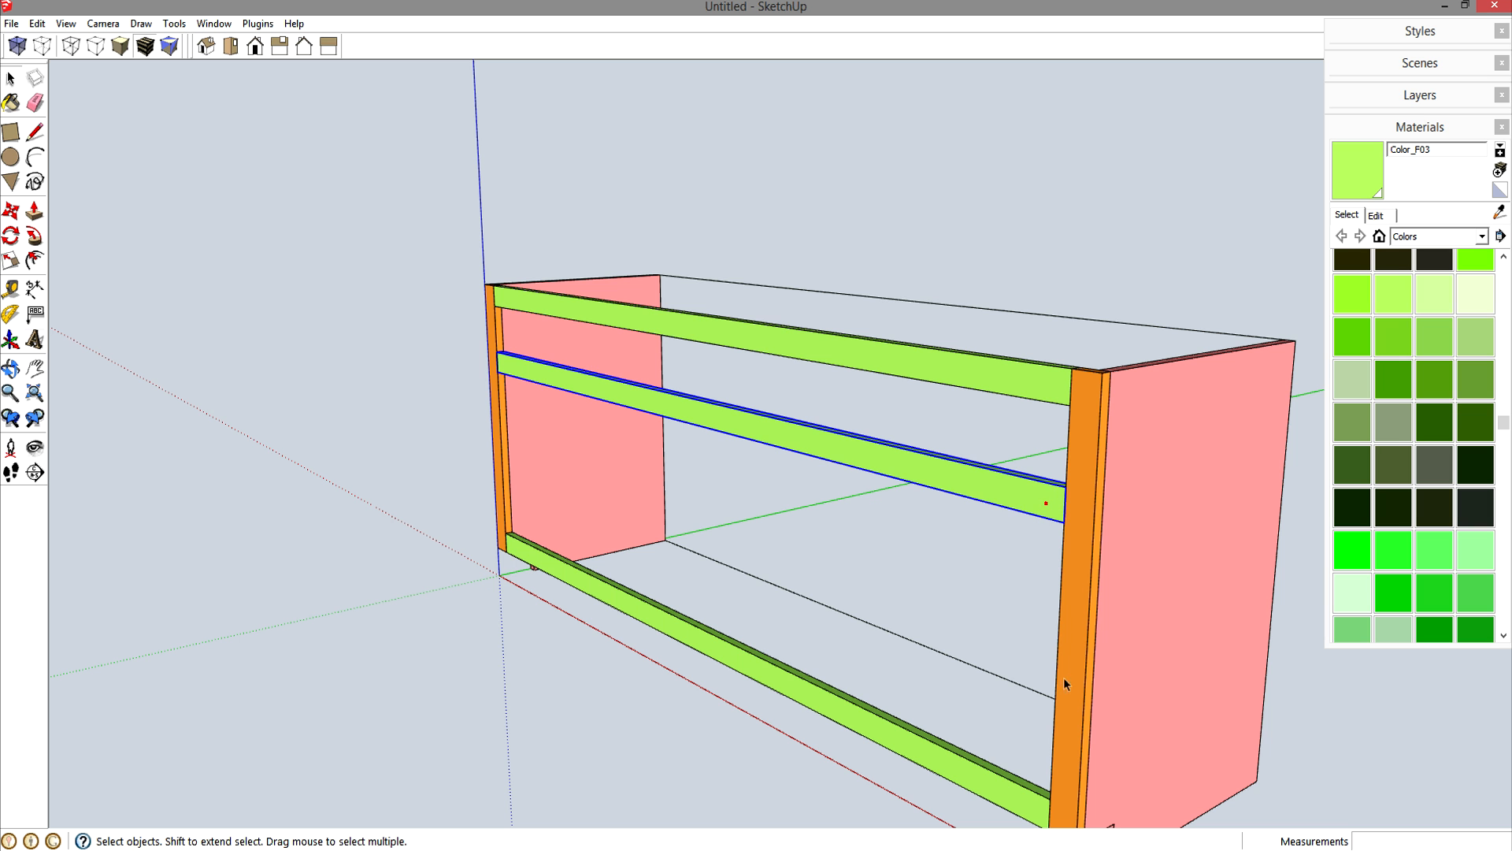
click(918, 592)
middle_drag(918, 592, 1282, 480)
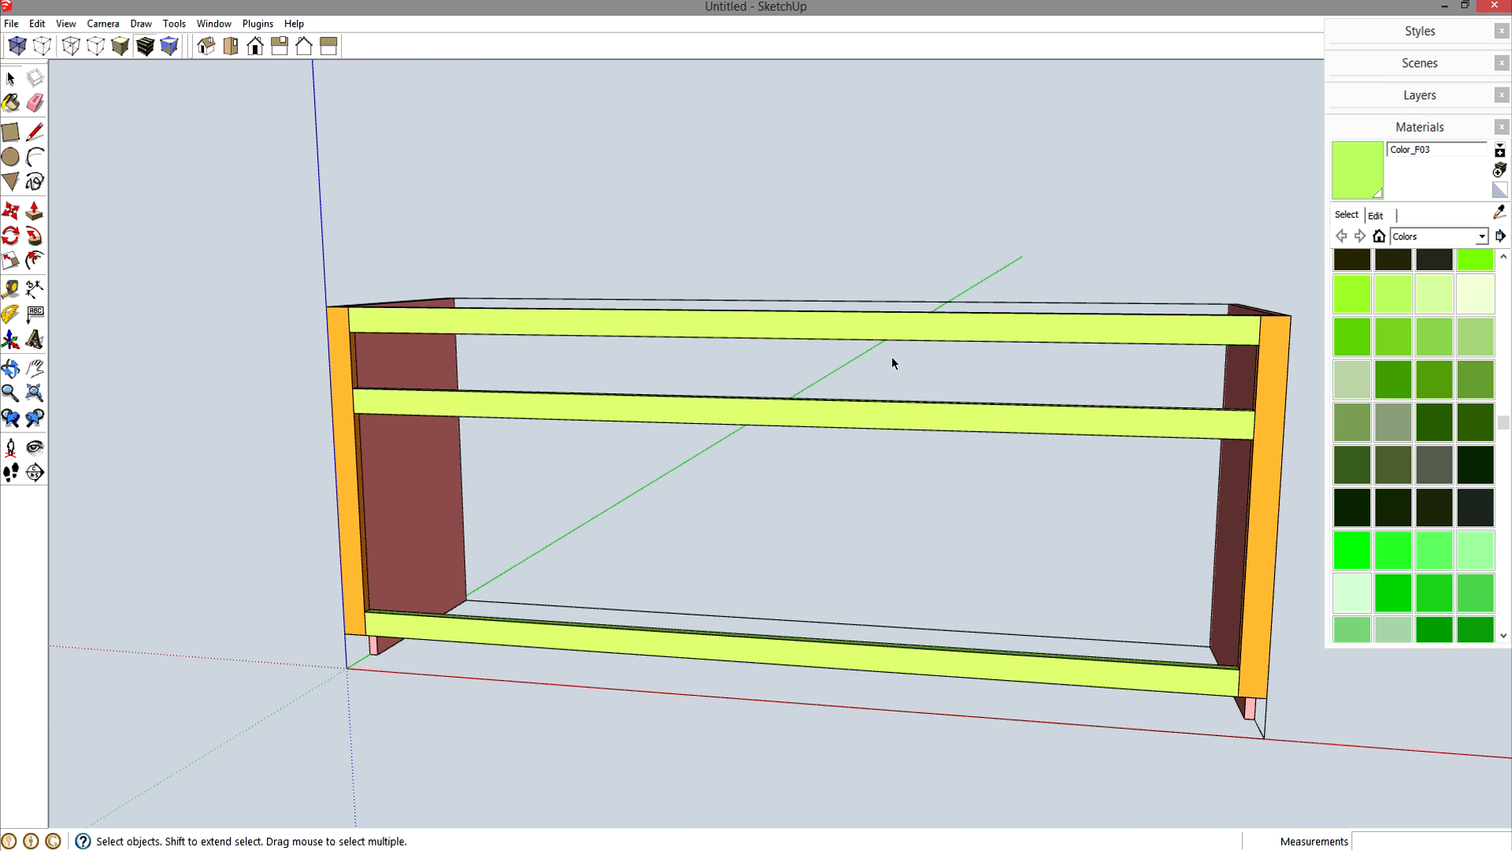
middle_drag(1041, 361, 1150, 431)
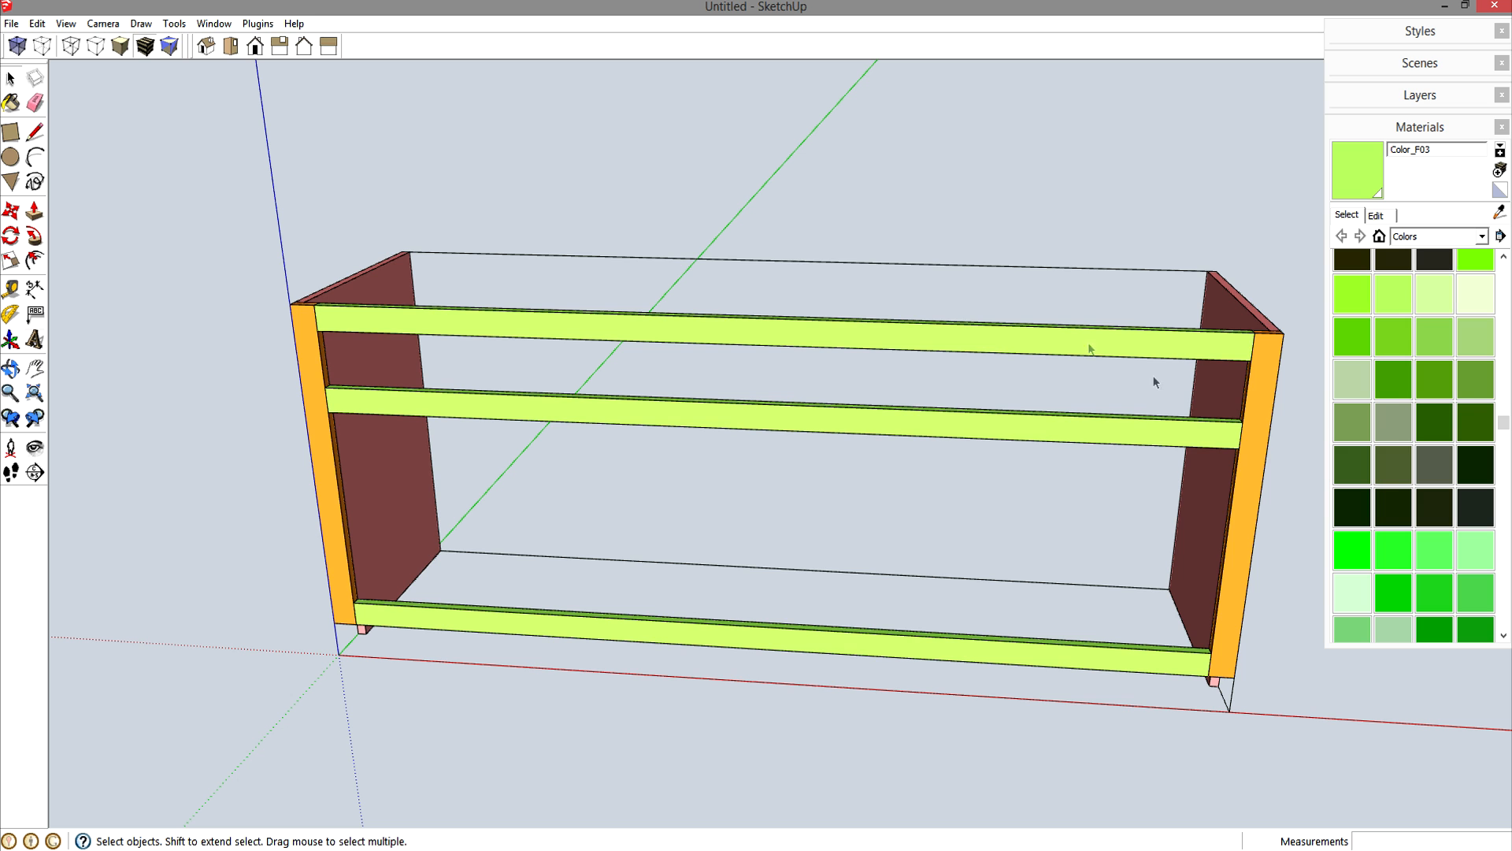
- Place a vertical guide 17" inward from the inner edge of the right stile
key(t)
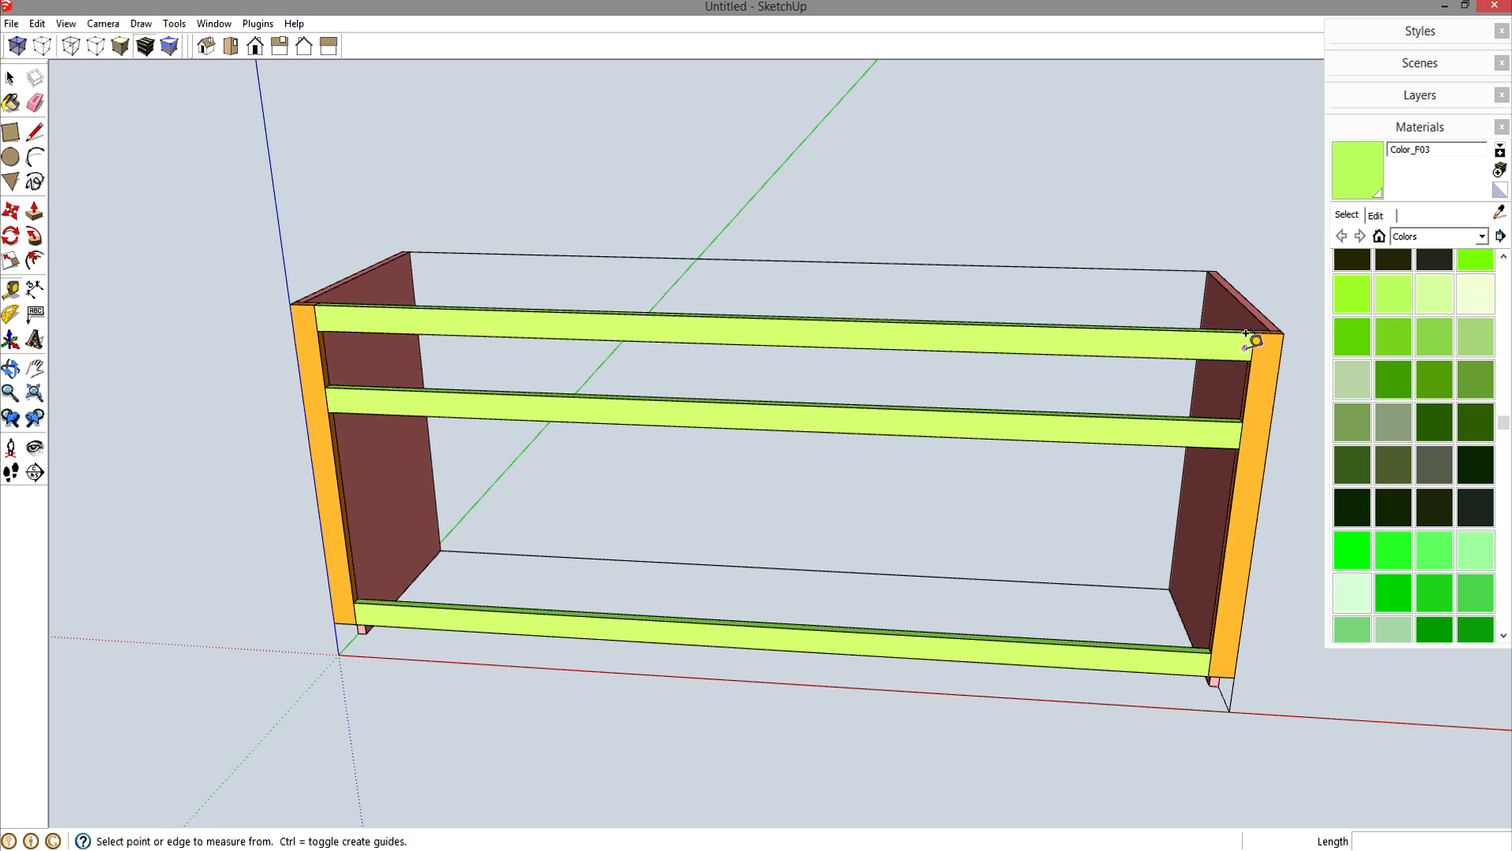
click(1251, 348)
text(17)
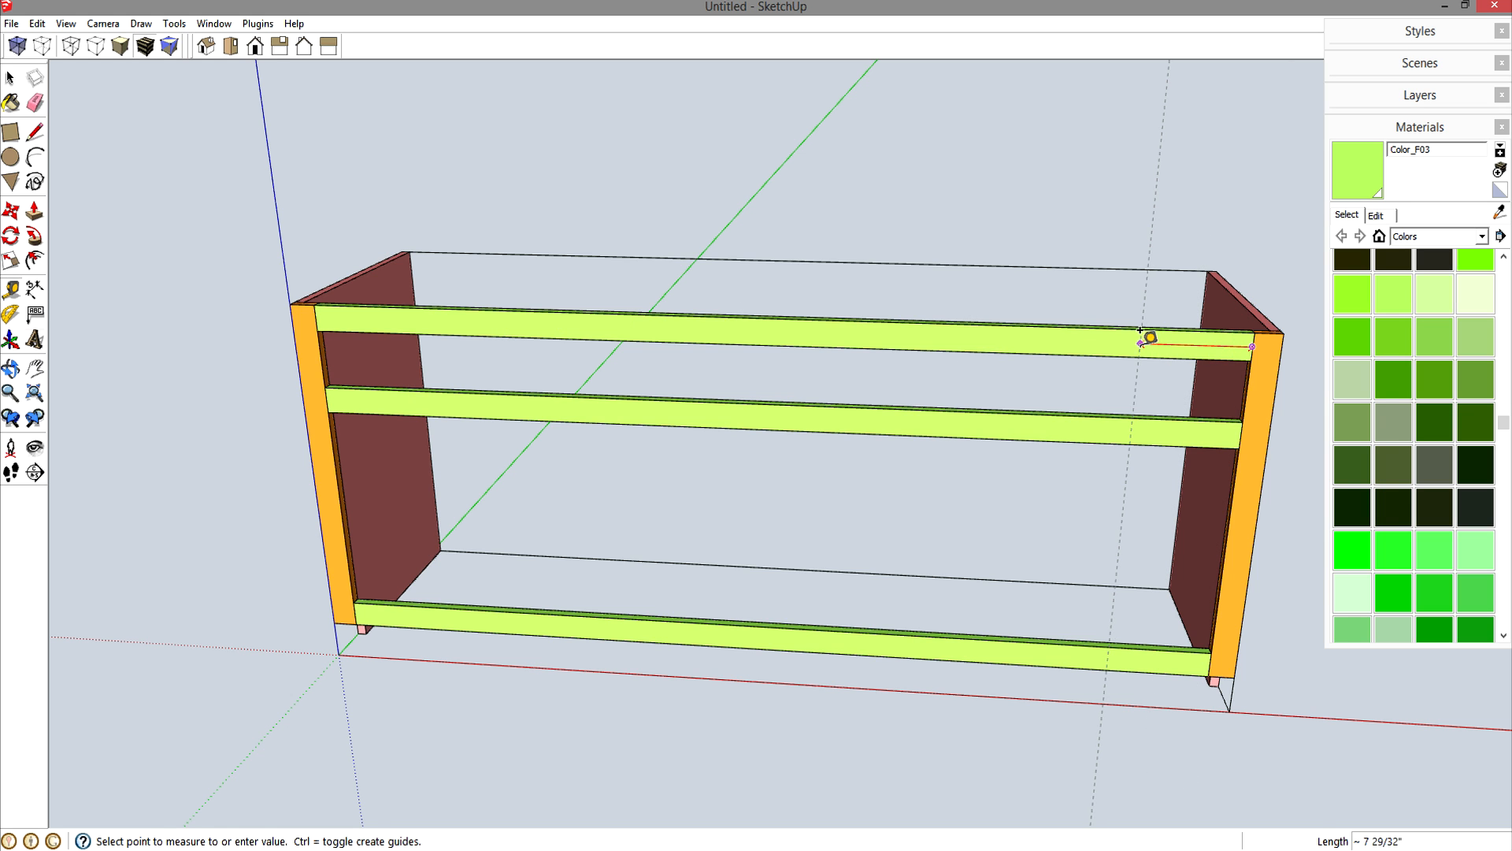
key(Return)
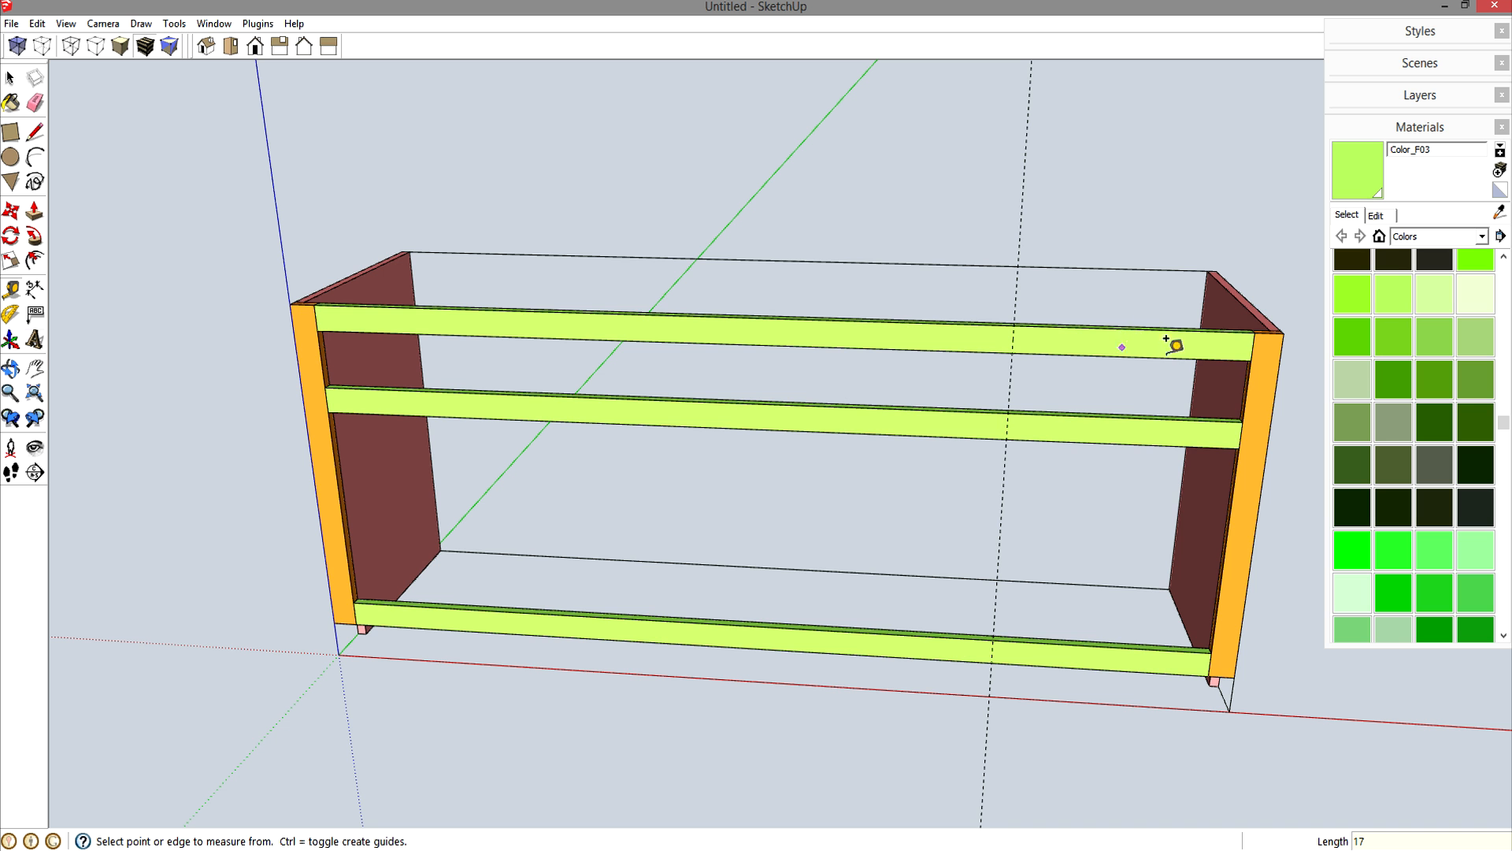
- Draw a rectangle 2.5" wide and as deep as the rail on the middle rail's top face, starting at the guide
scroll(1055, 394, up, 5)
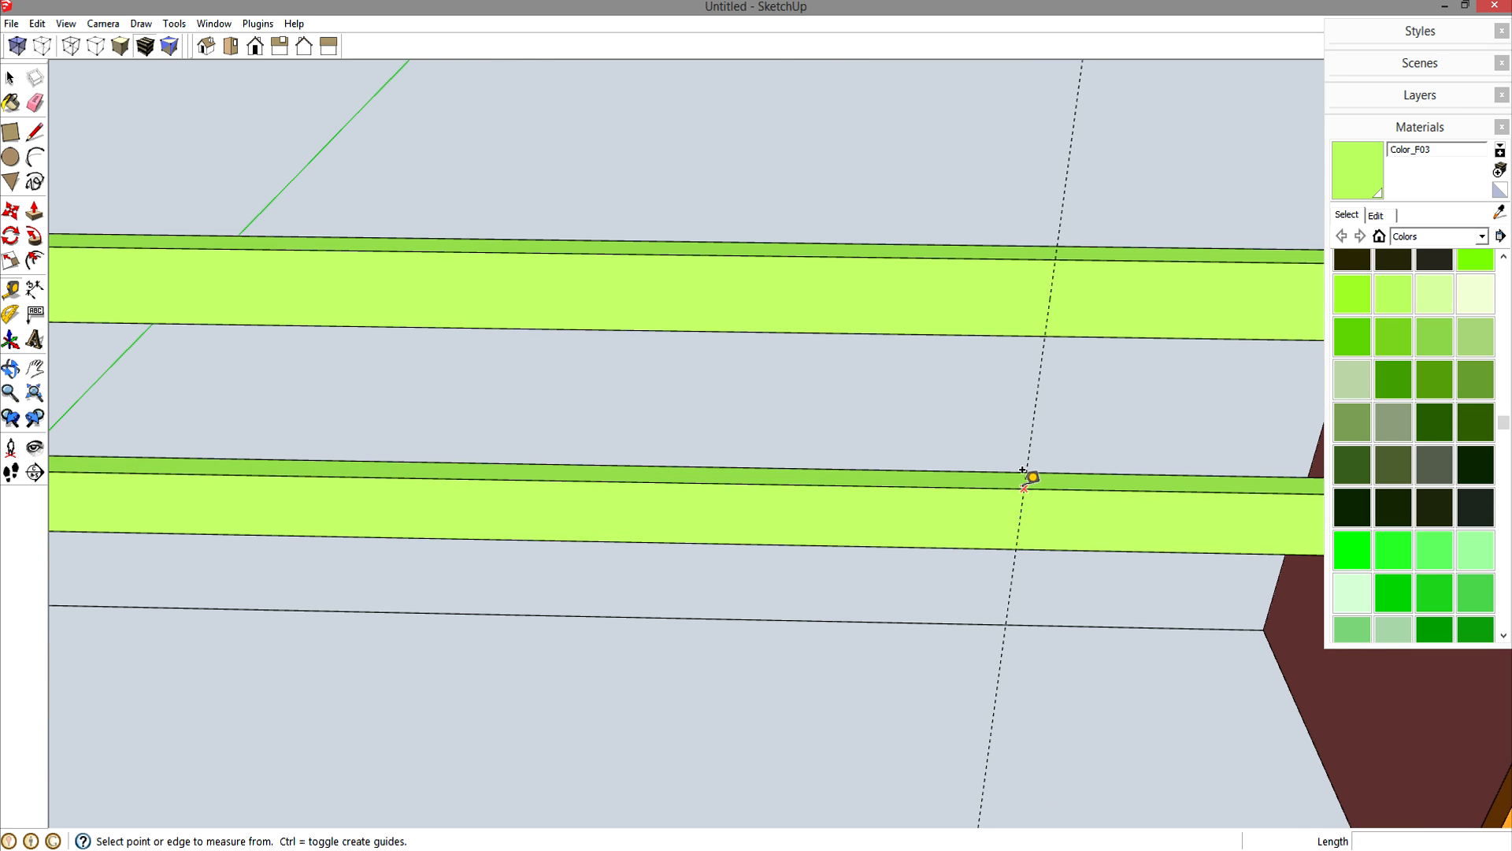
key(r)
click(1024, 486)
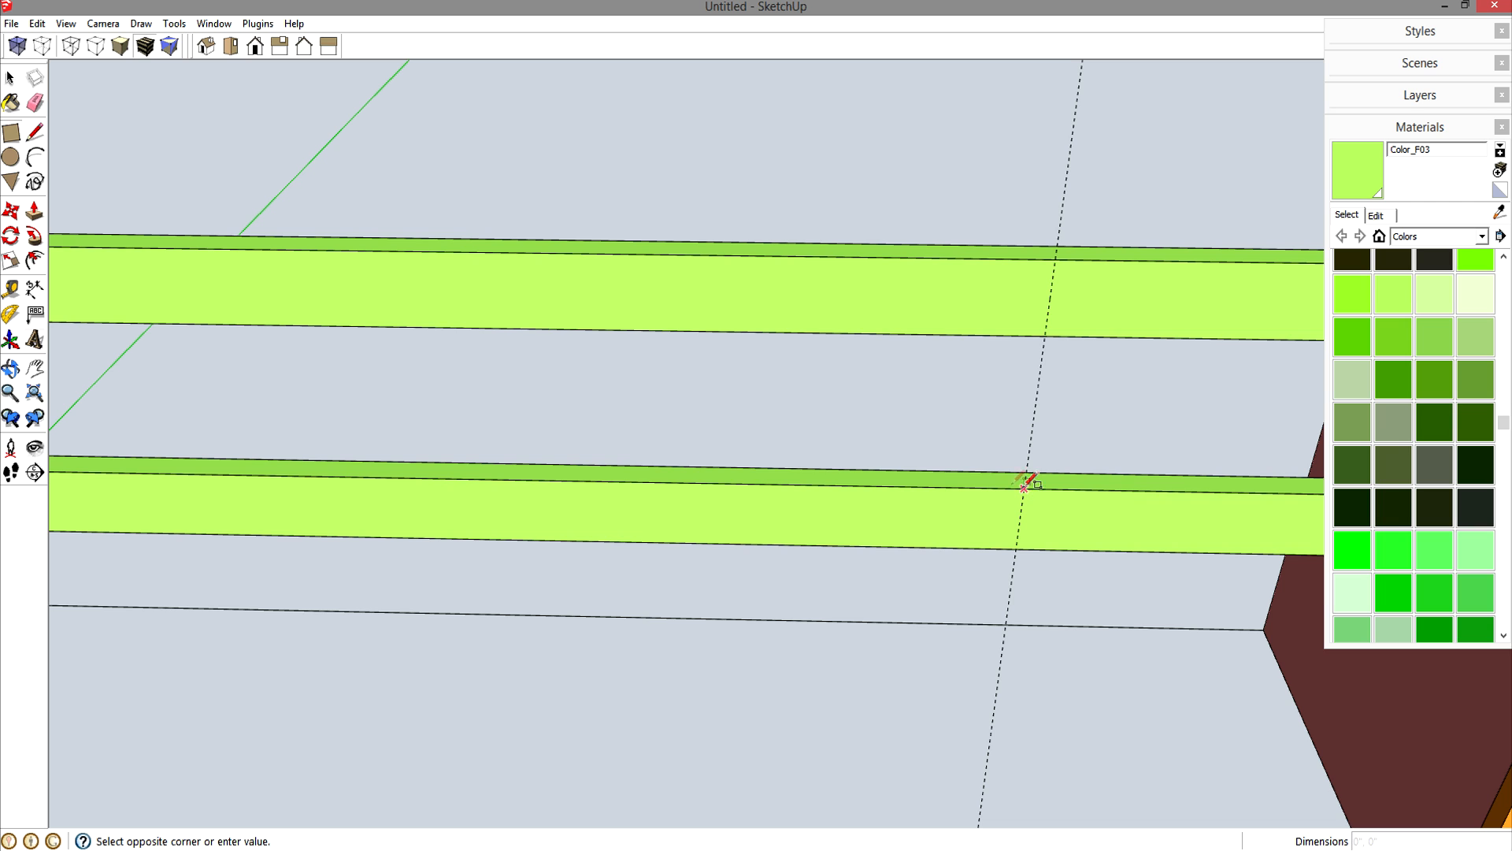
click(923, 471)
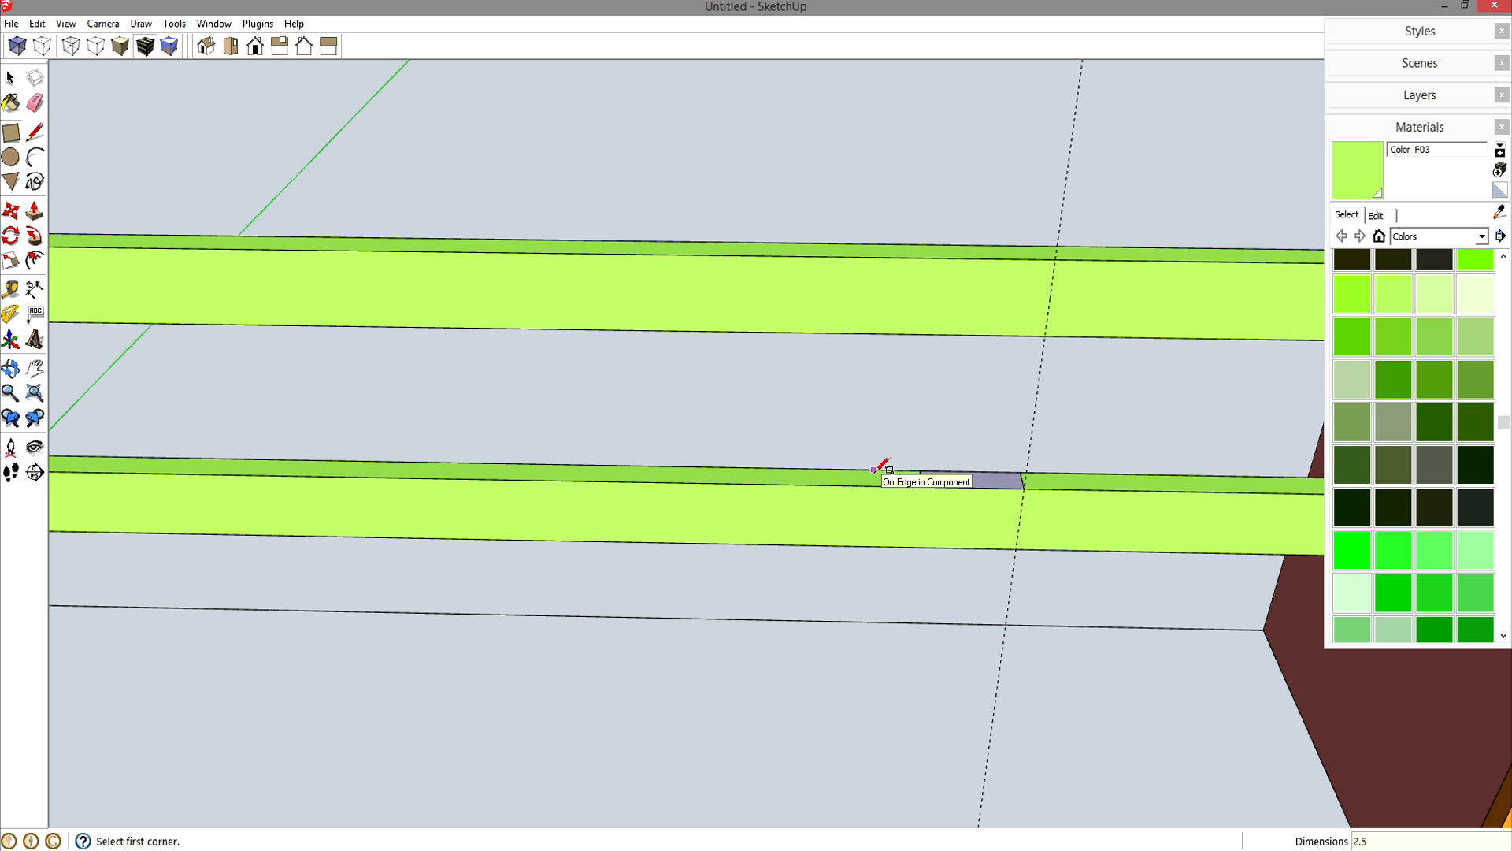
- Extrude the rectangle up to the underside of the top rail to form a short vertical divider
scroll(875, 468, down, 5)
middle_drag(868, 456, 770, 476)
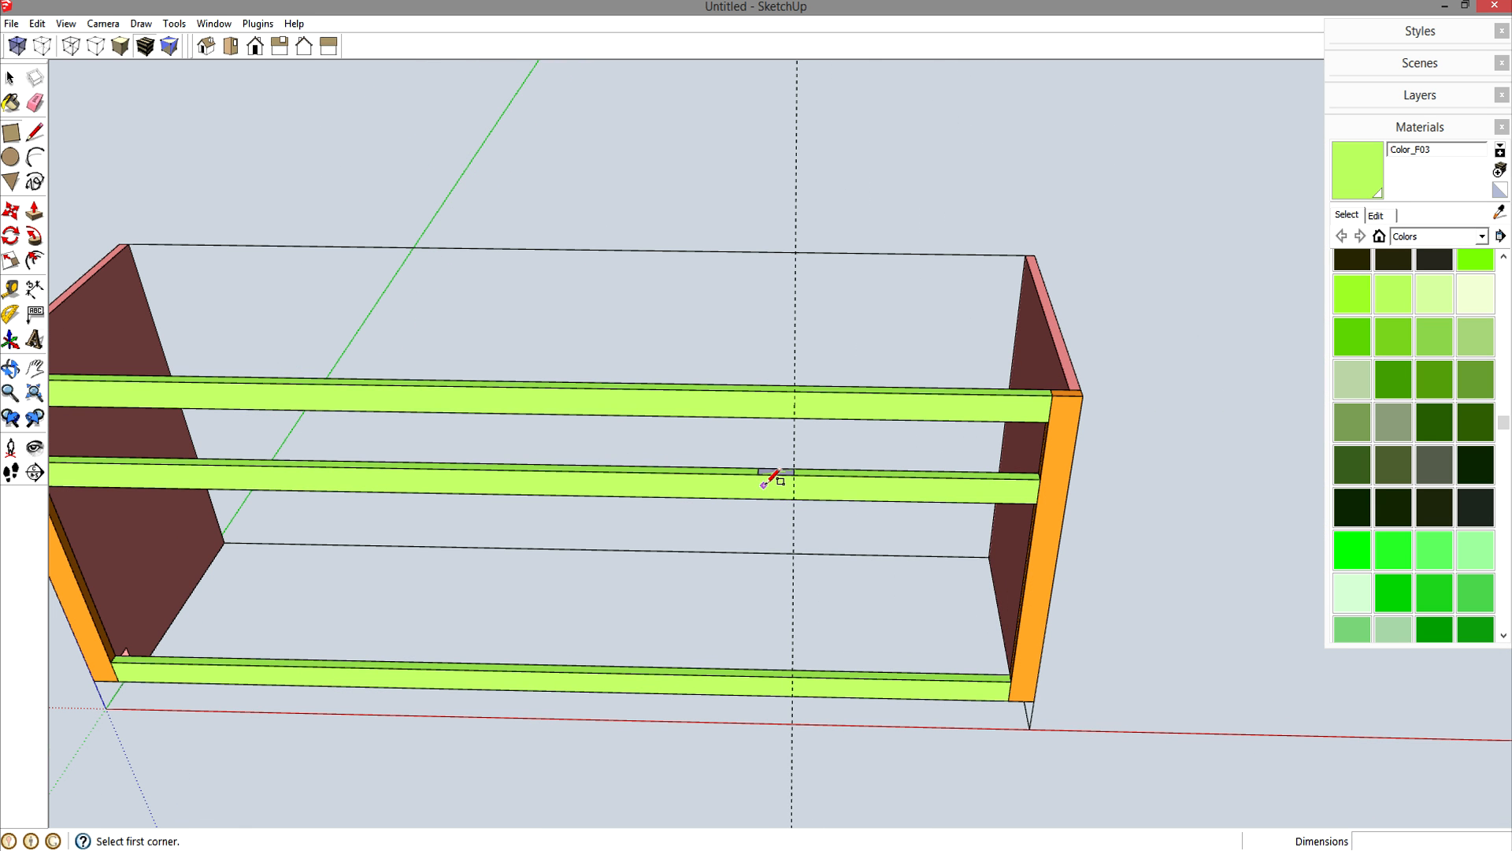
key(p)
click(780, 477)
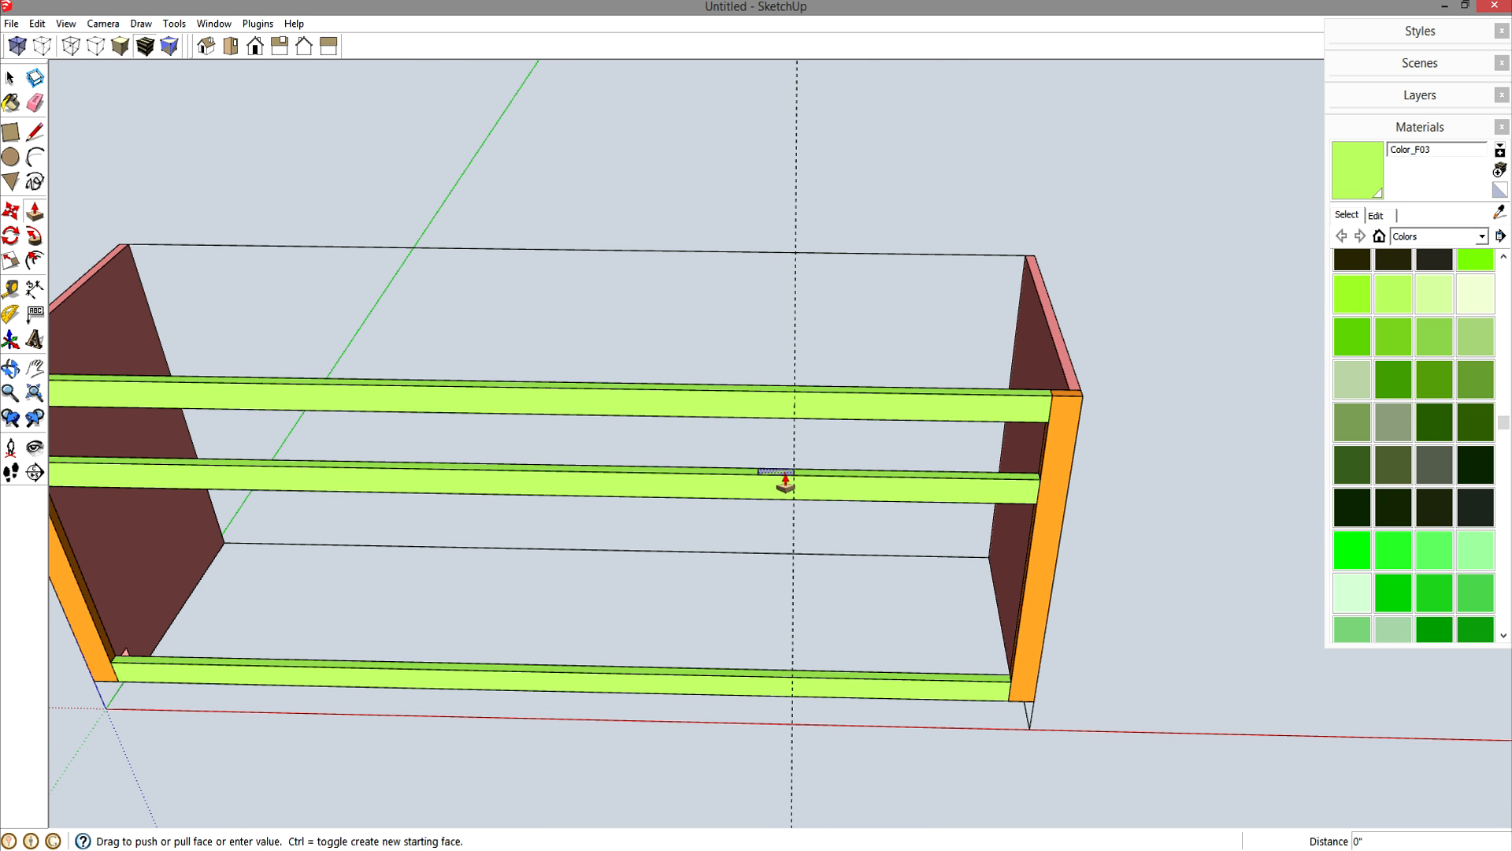
click(800, 429)
scroll(881, 422, up, 3)
middle_drag(881, 422, 783, 441)
key(space)
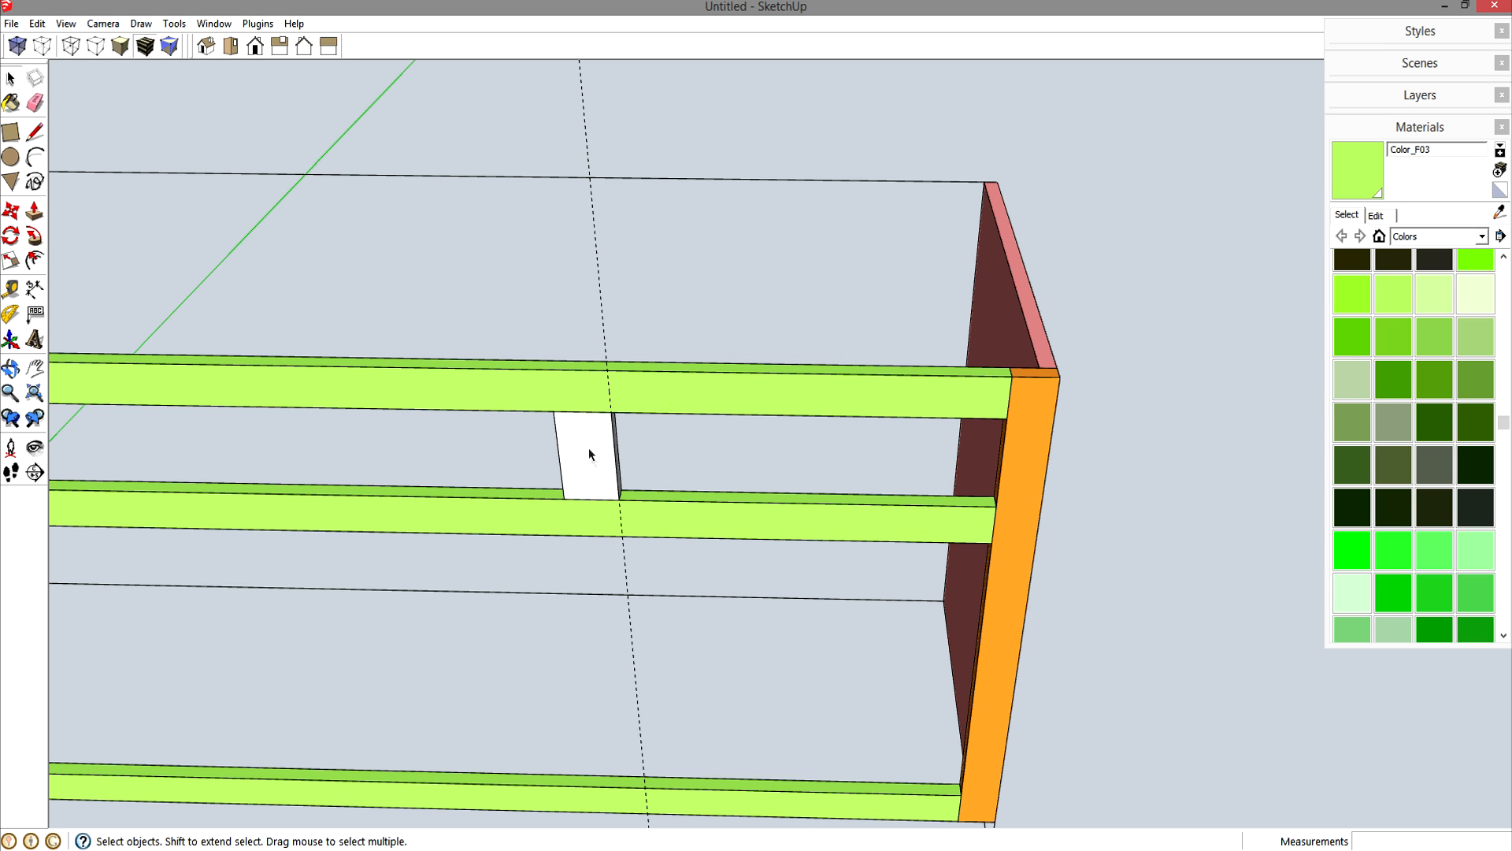
- Turn the short divider into a component with the default name and paint it with Color_H02
click(1028, 437)
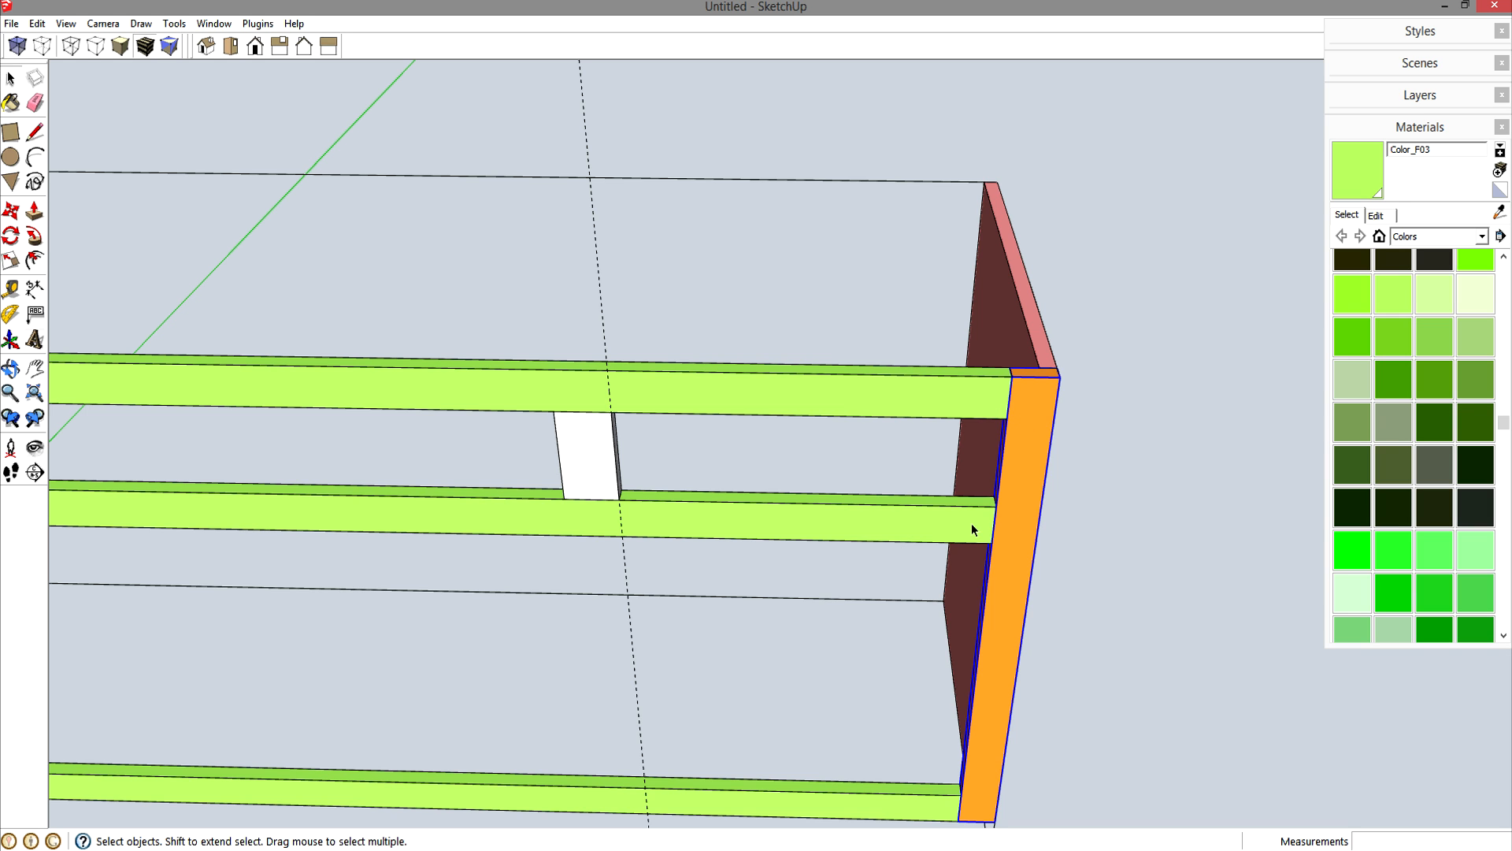
click(586, 462)
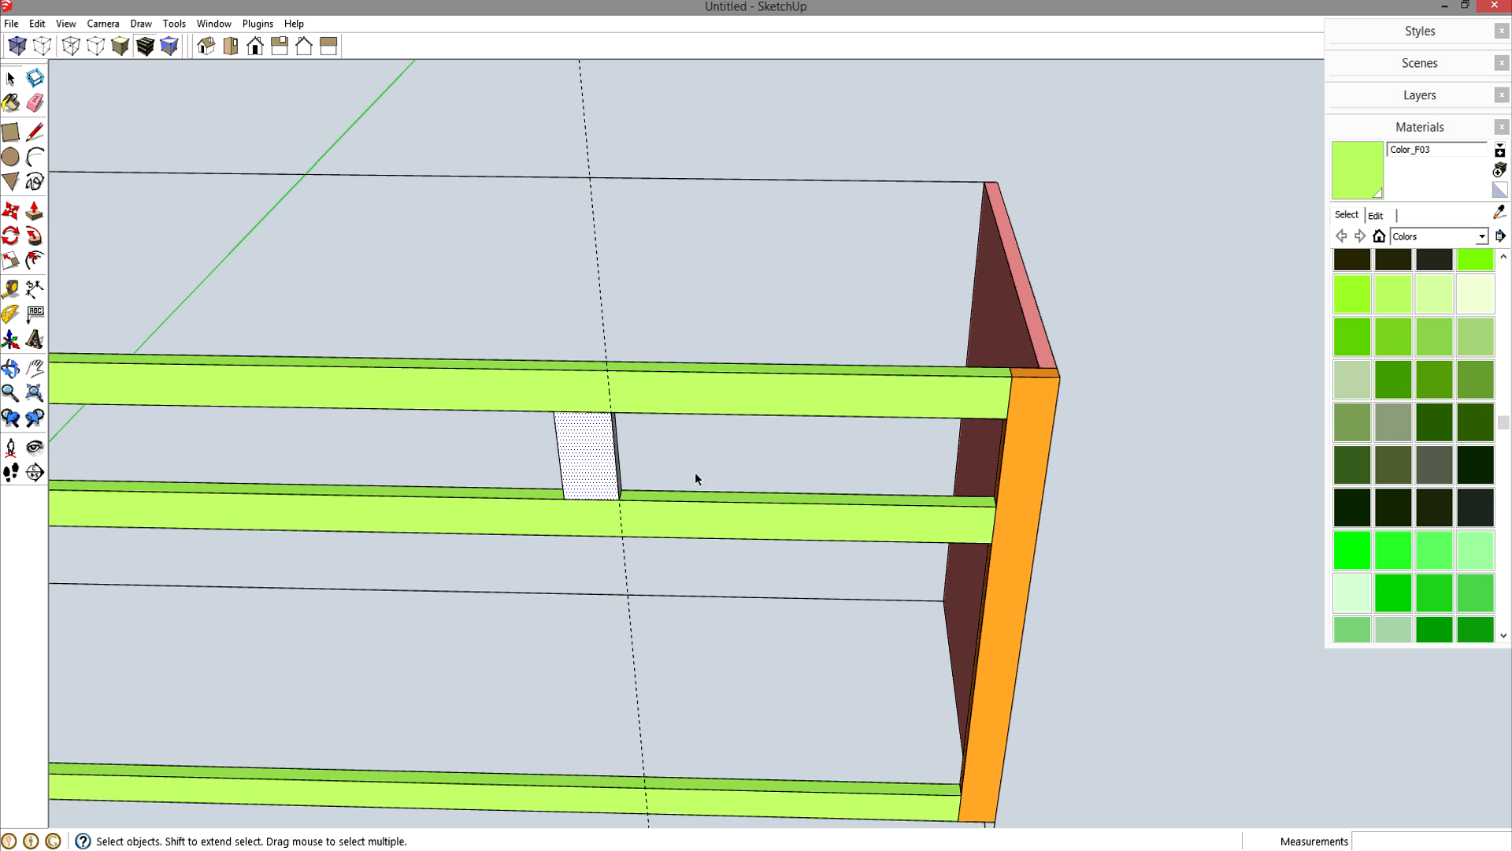
double_click(579, 453)
key(g)
key(Return)
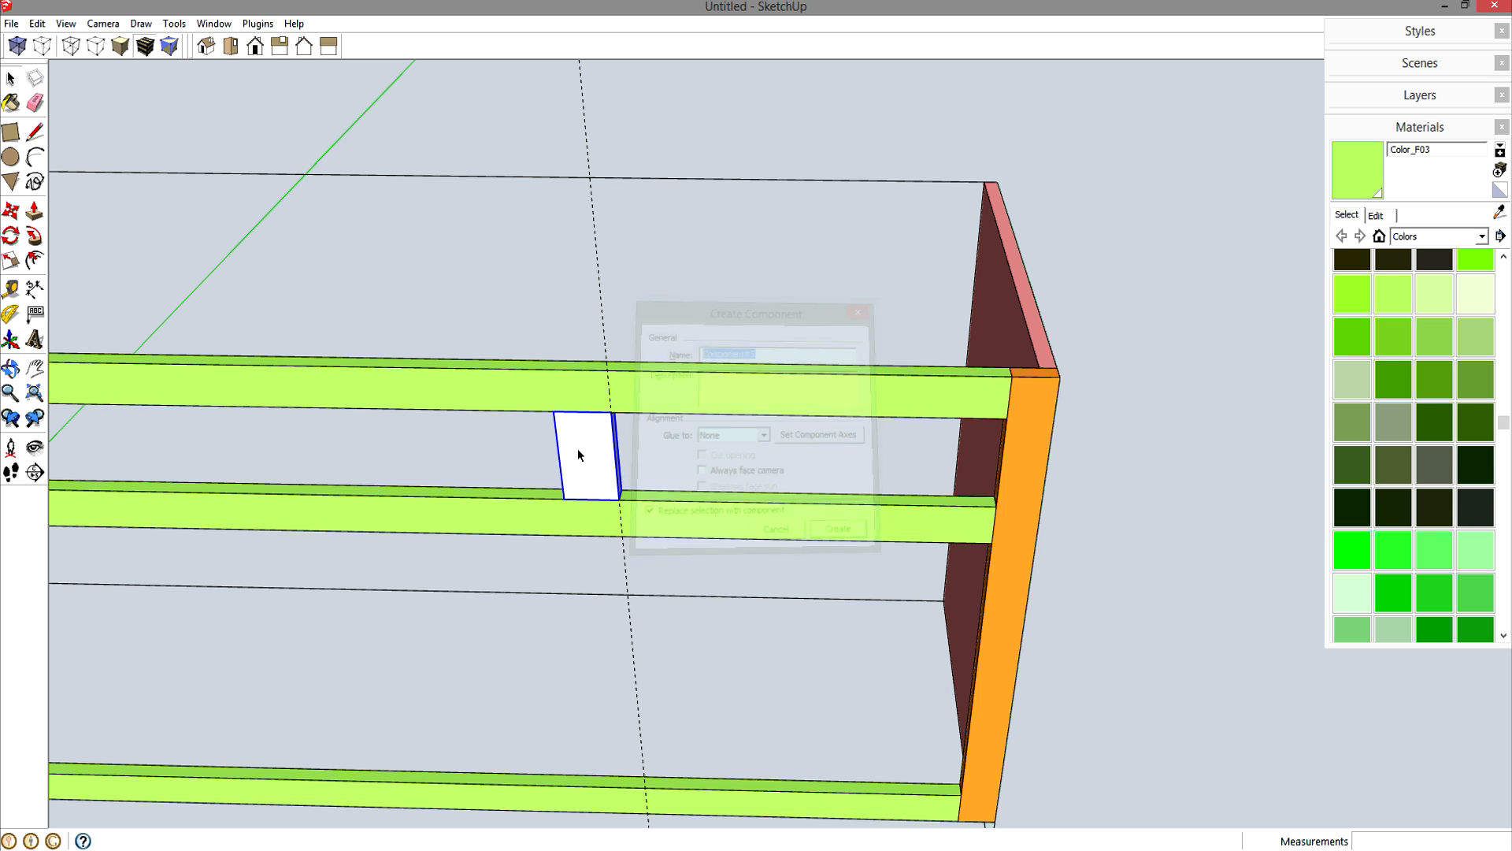
drag(1503, 423, 1504, 463)
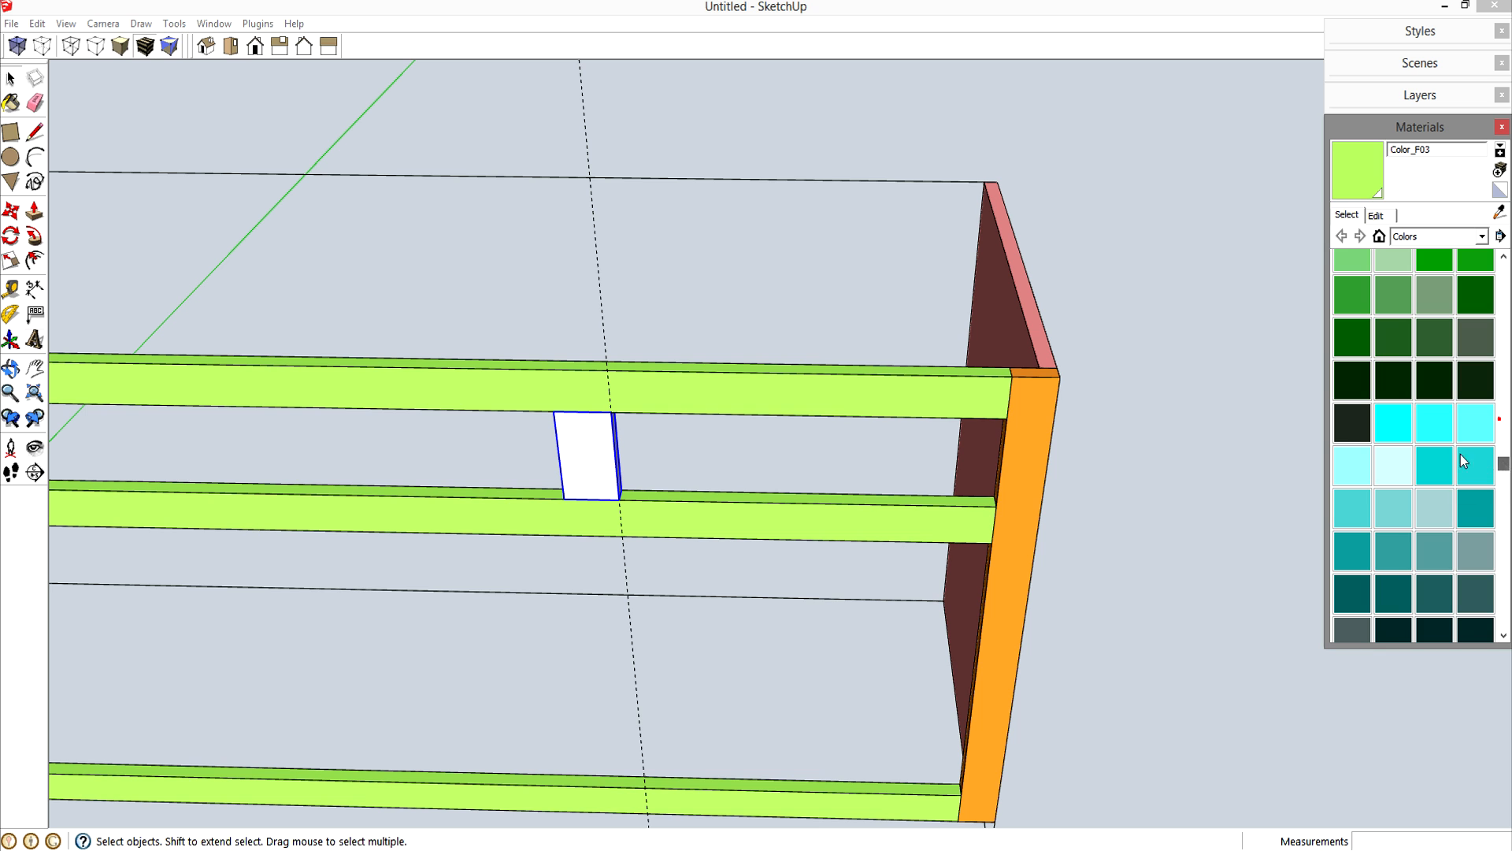
click(1434, 425)
click(590, 477)
- Copy the short divider straight down so the copy sits directly against the underside of the middle rail
key(m)
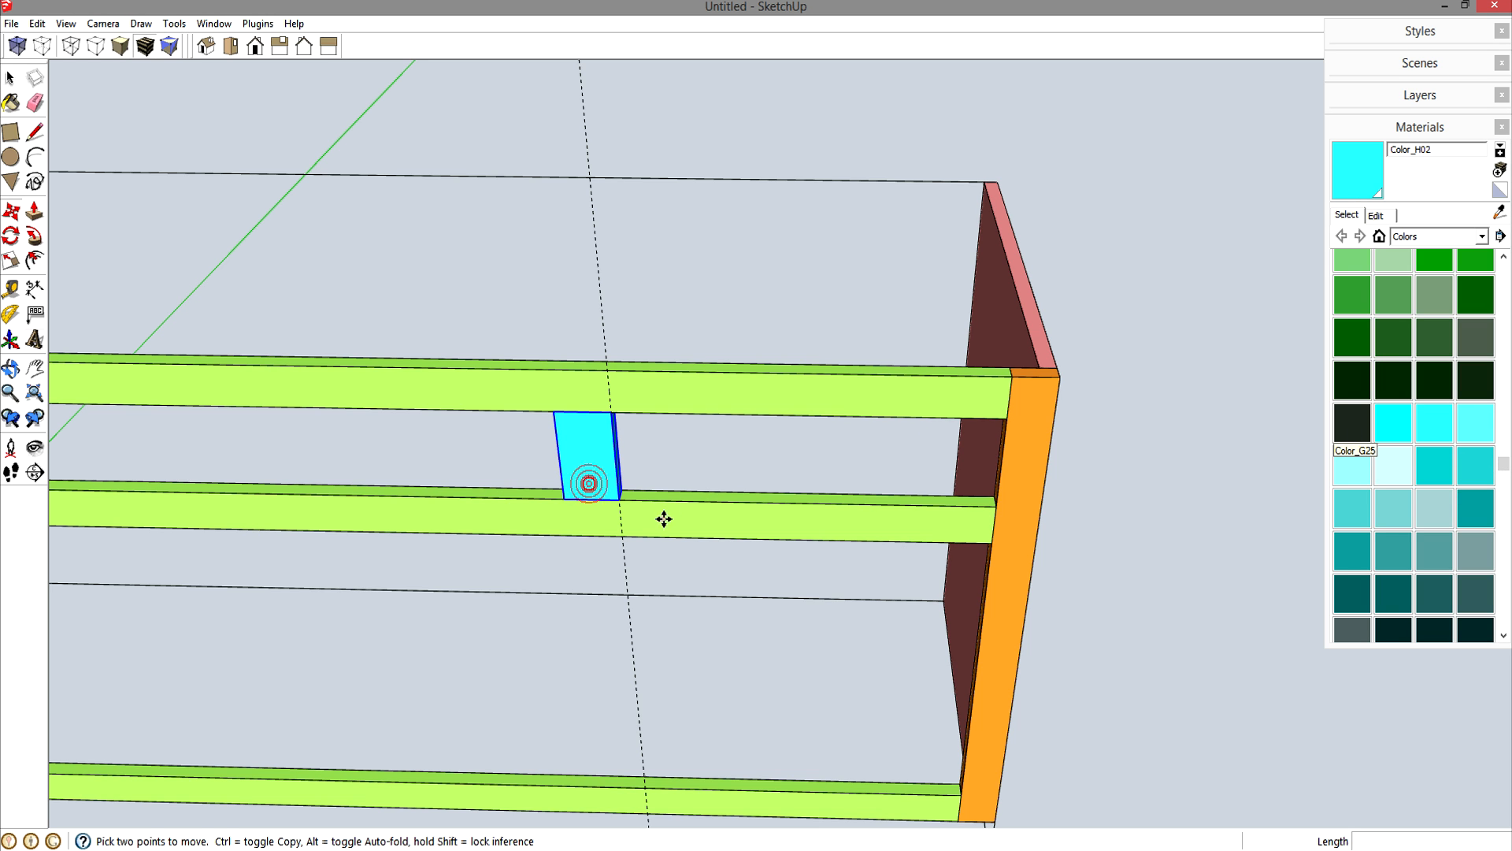
click(612, 413)
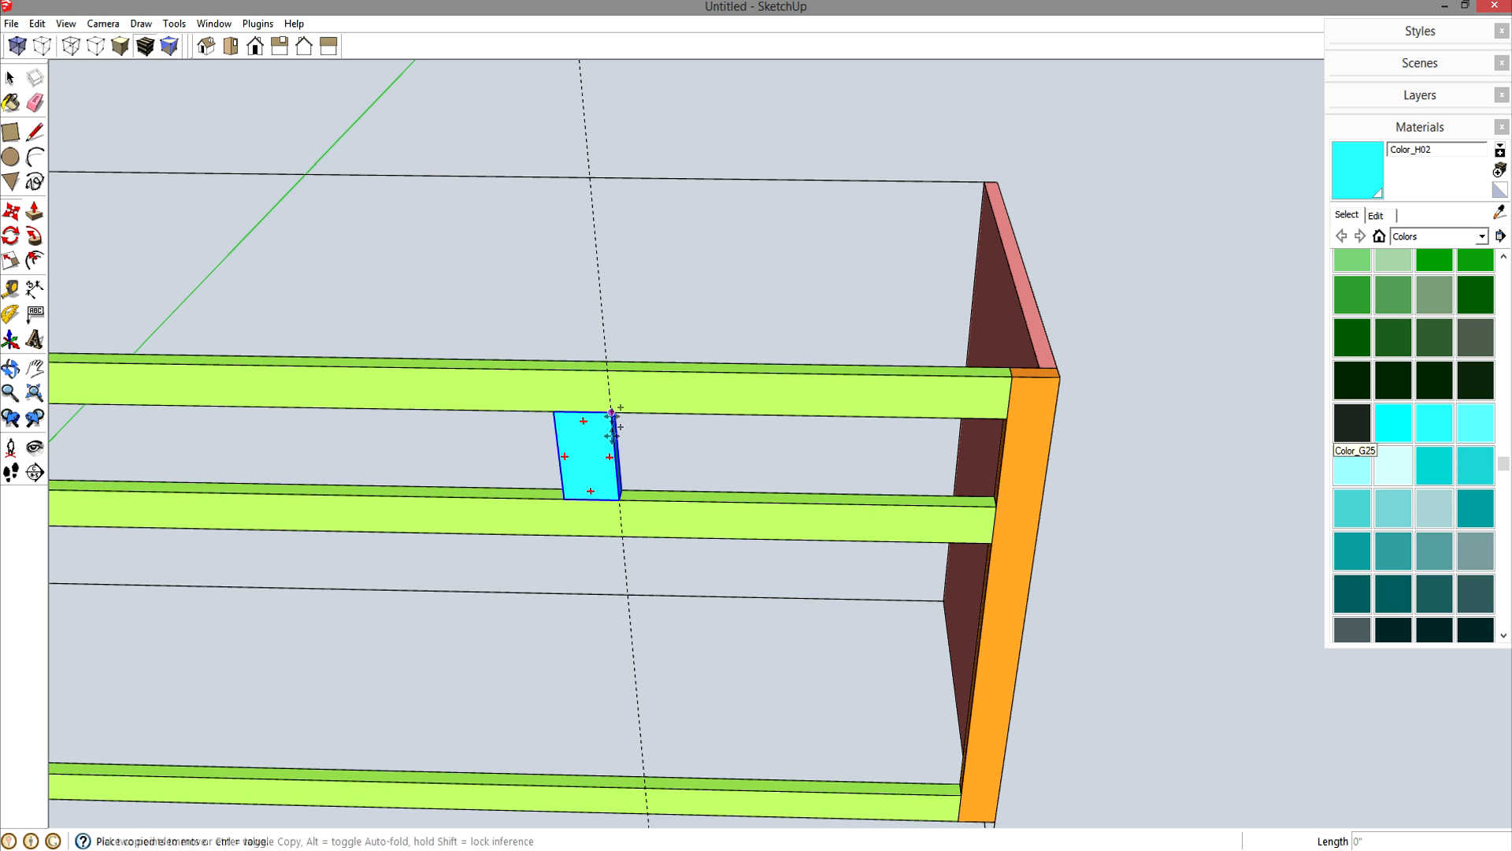
key(ctrl)
click(620, 529)
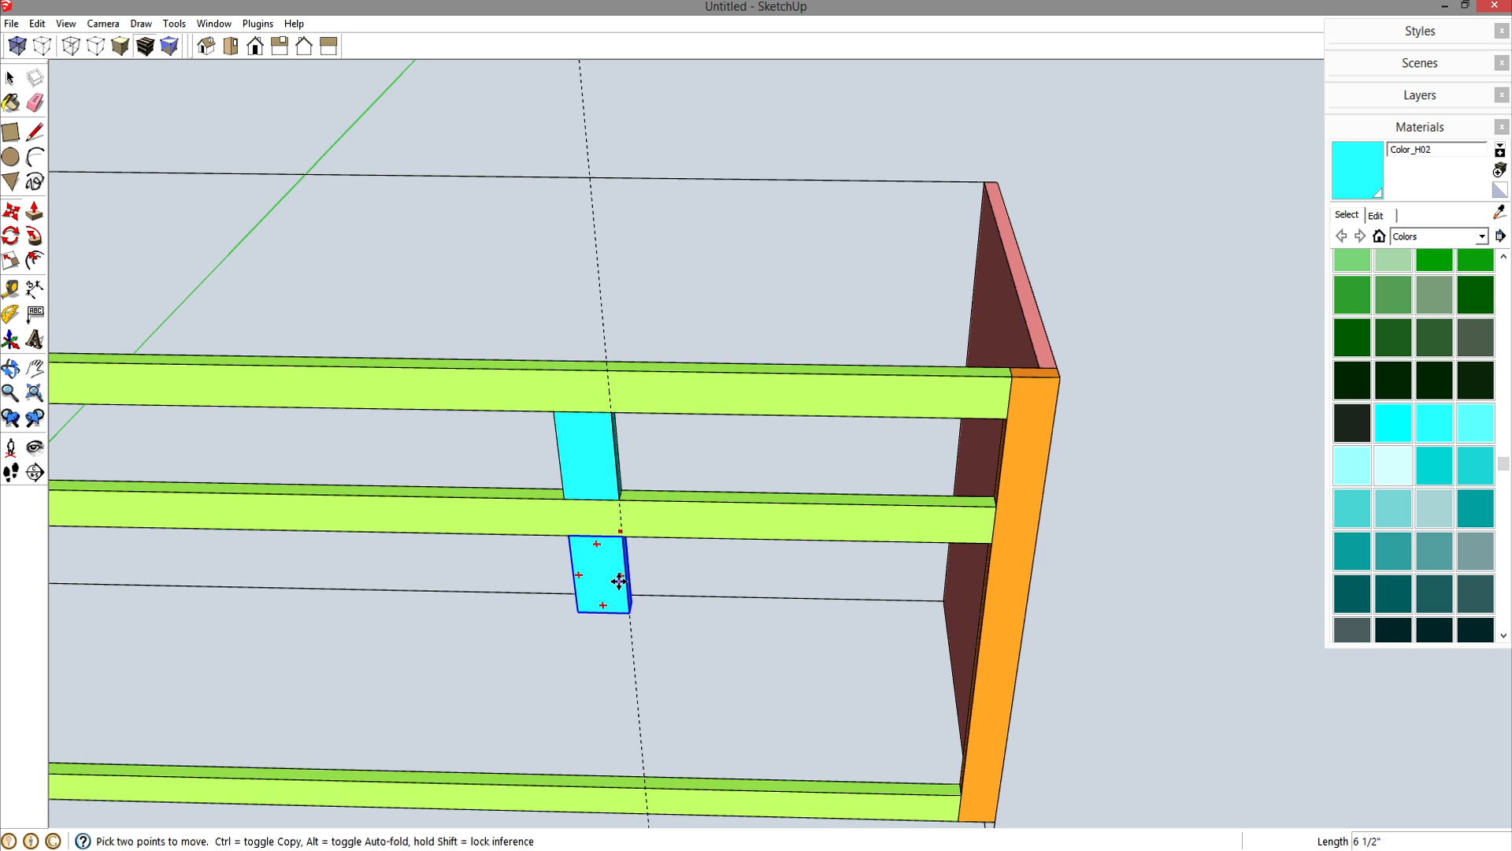
- Make the lower divider copy a unique component and paint it with Color_G12
middle_drag(618, 618, 692, 449)
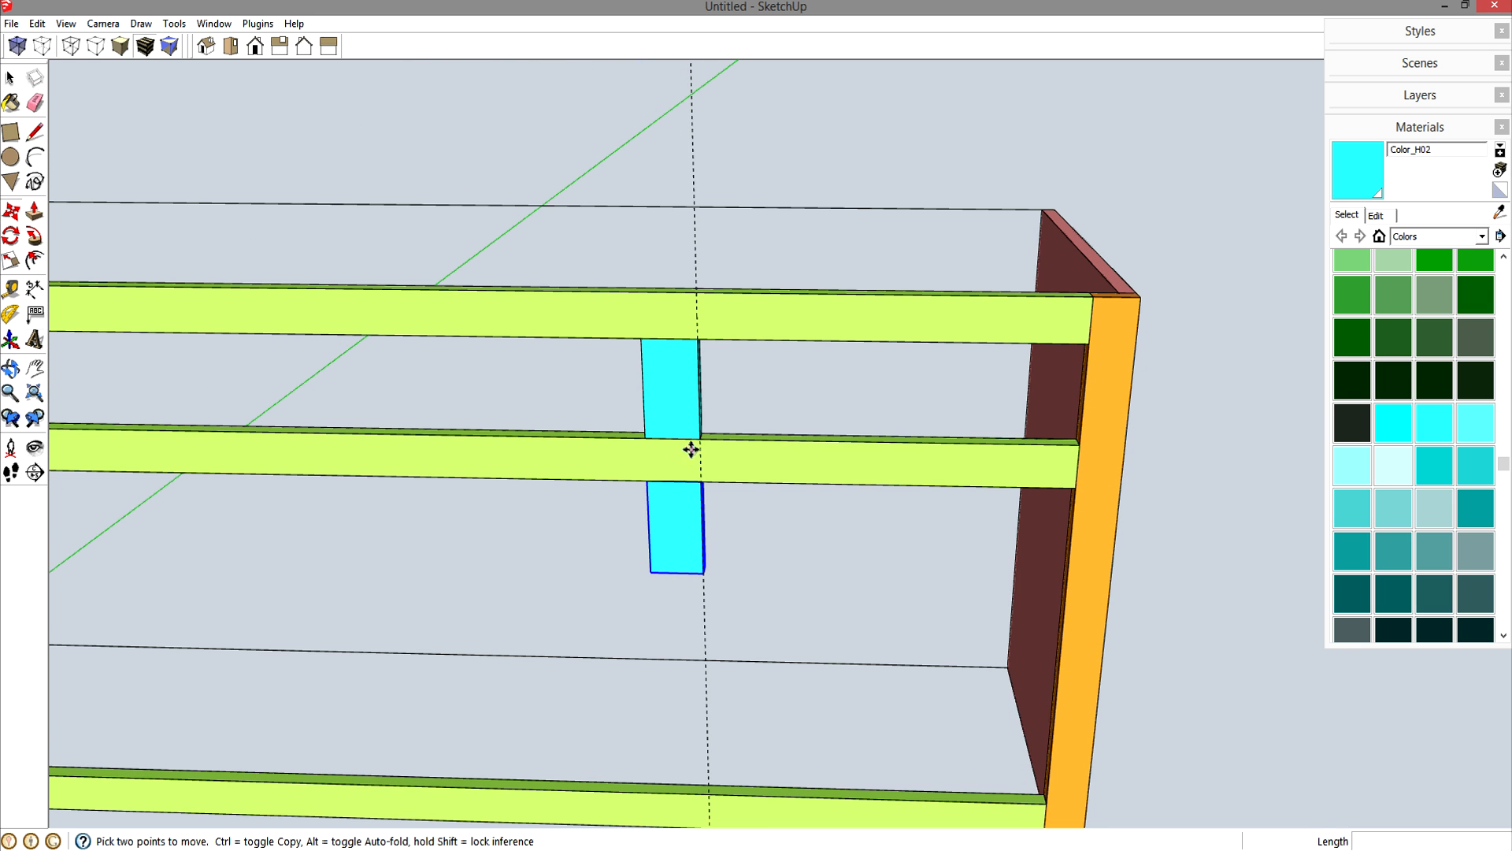
right_click(675, 535)
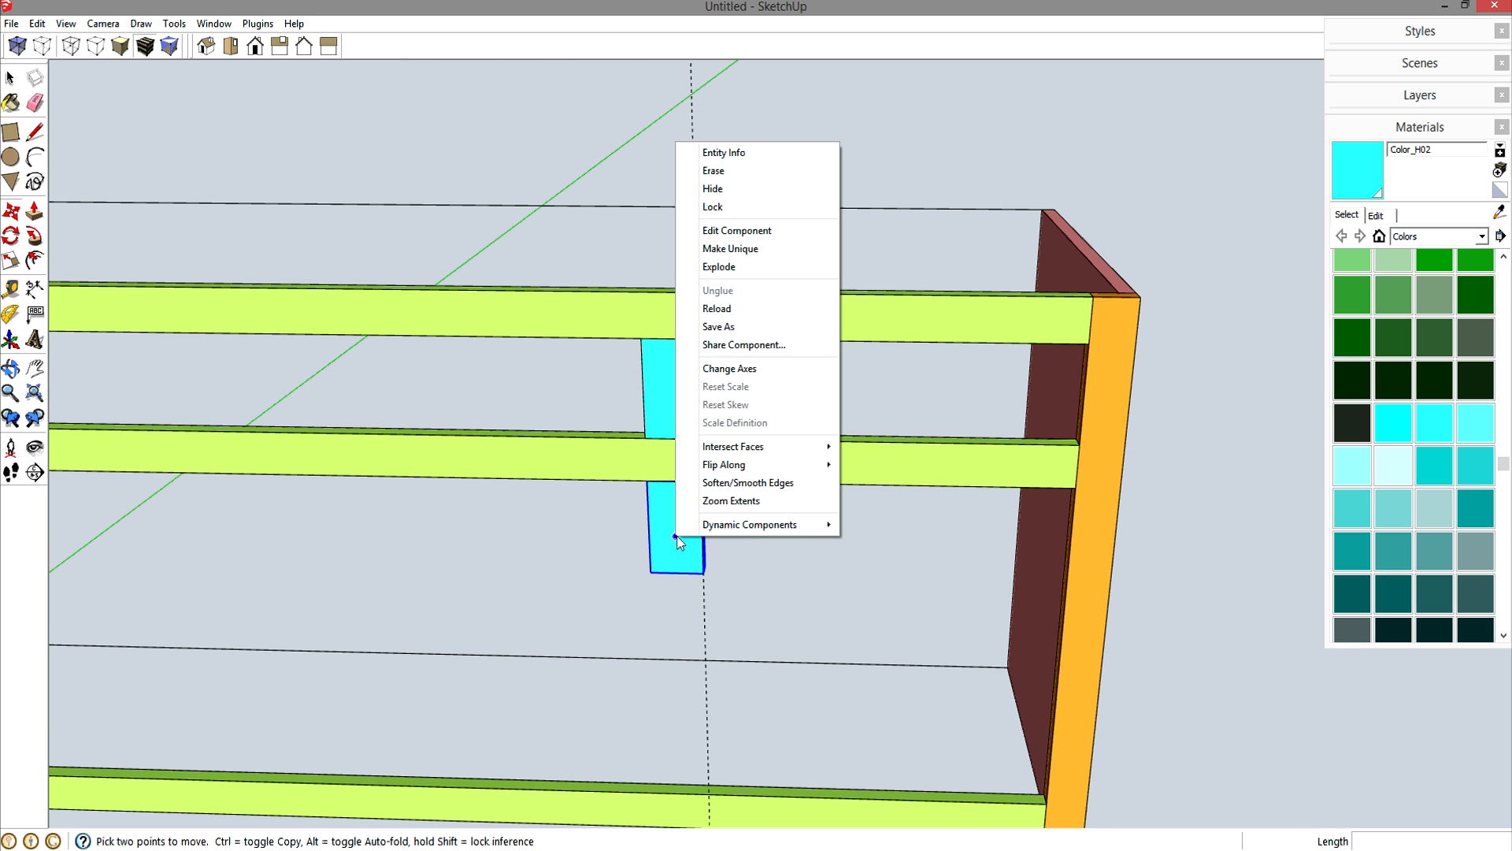
click(761, 249)
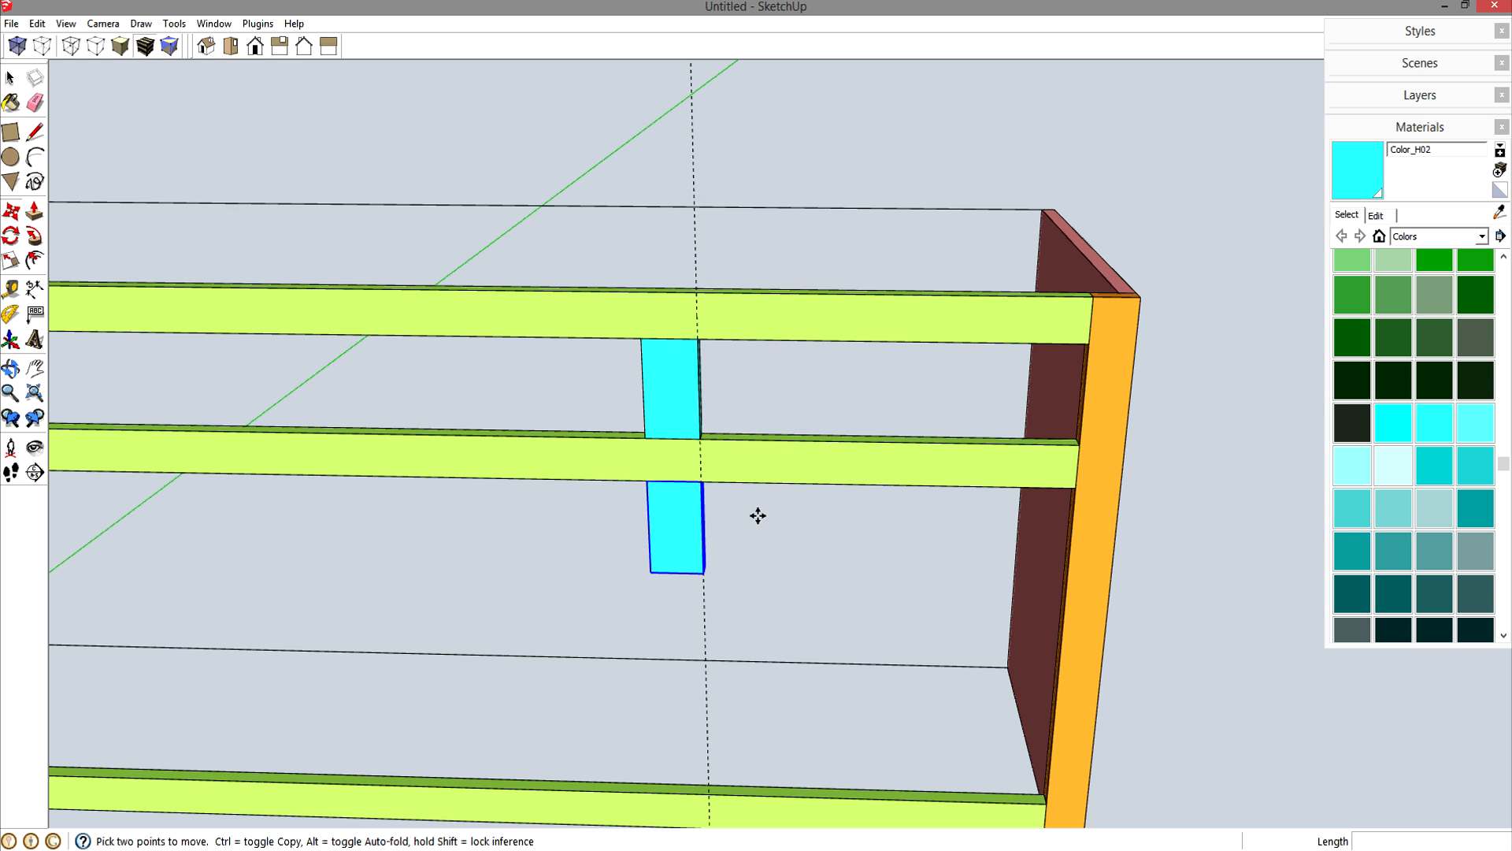
click(1475, 261)
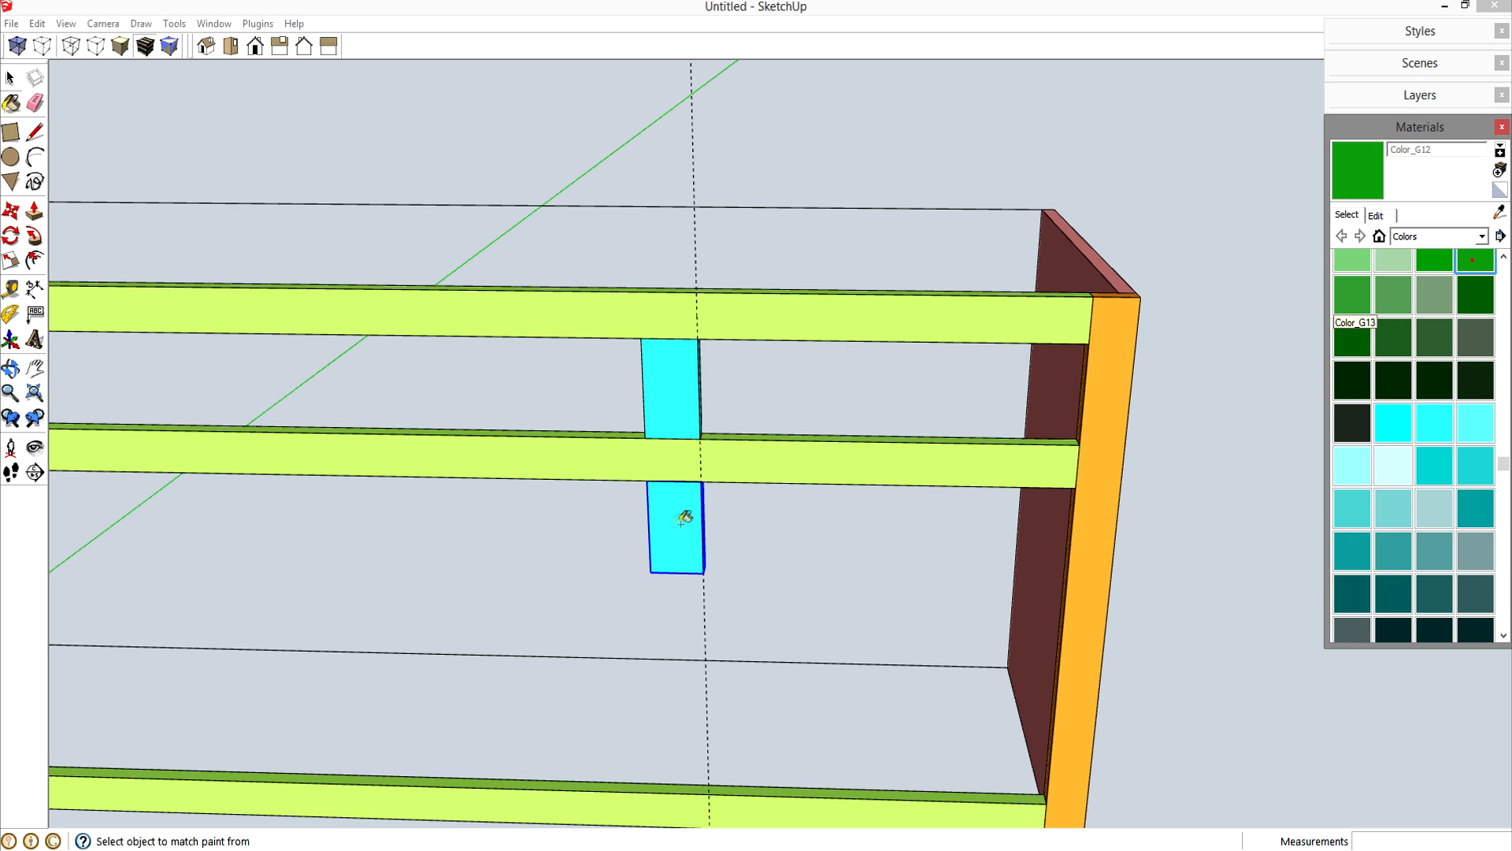
click(679, 522)
key(space)
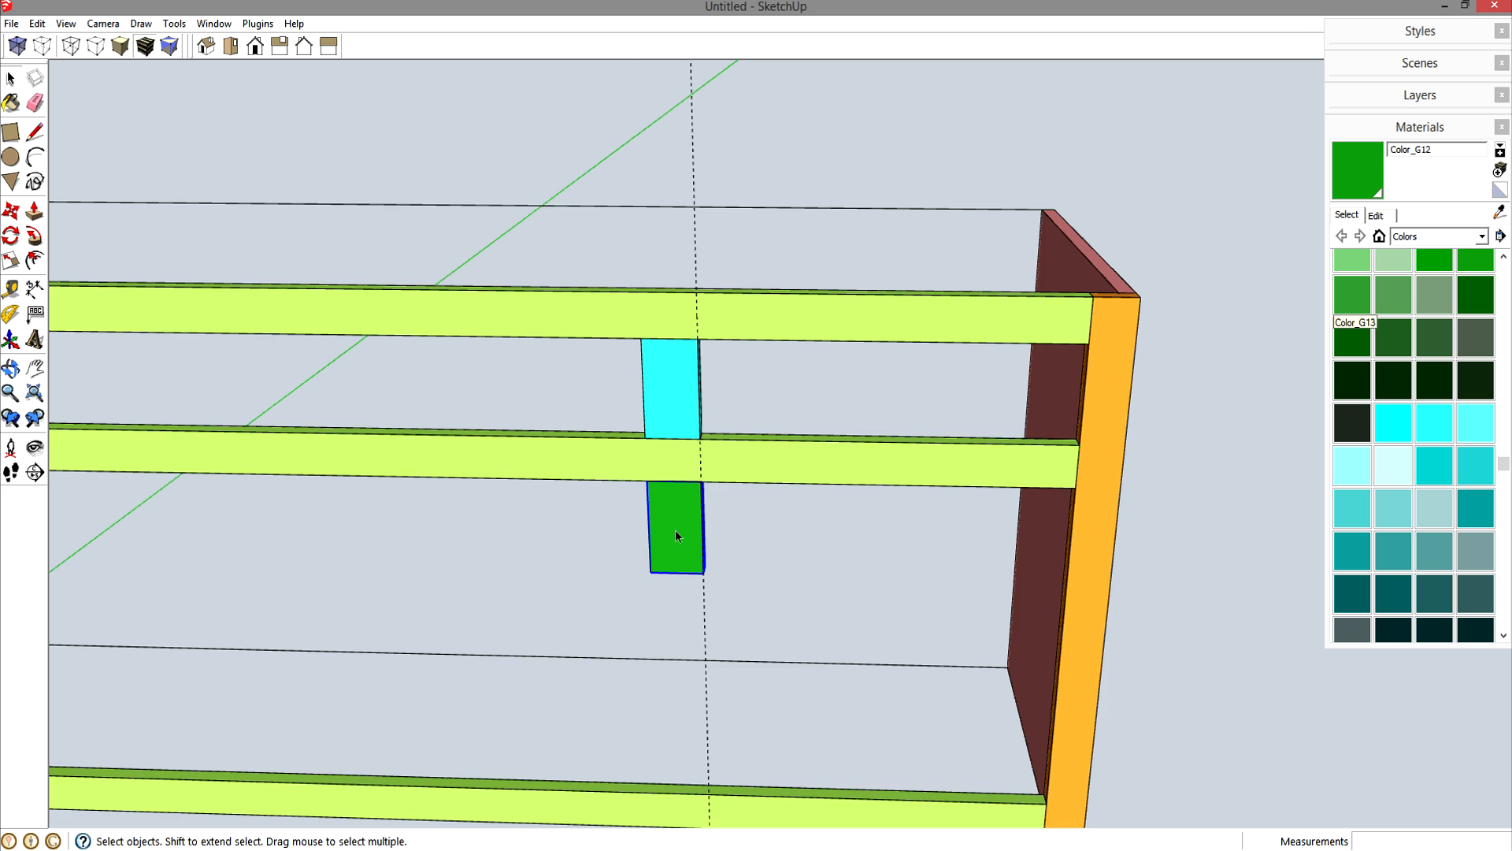
- Extend the lower divider's bottom face down to the top of the bottom rail and close the component
double_click(676, 536)
middle_drag(674, 532, 708, 394)
key(p)
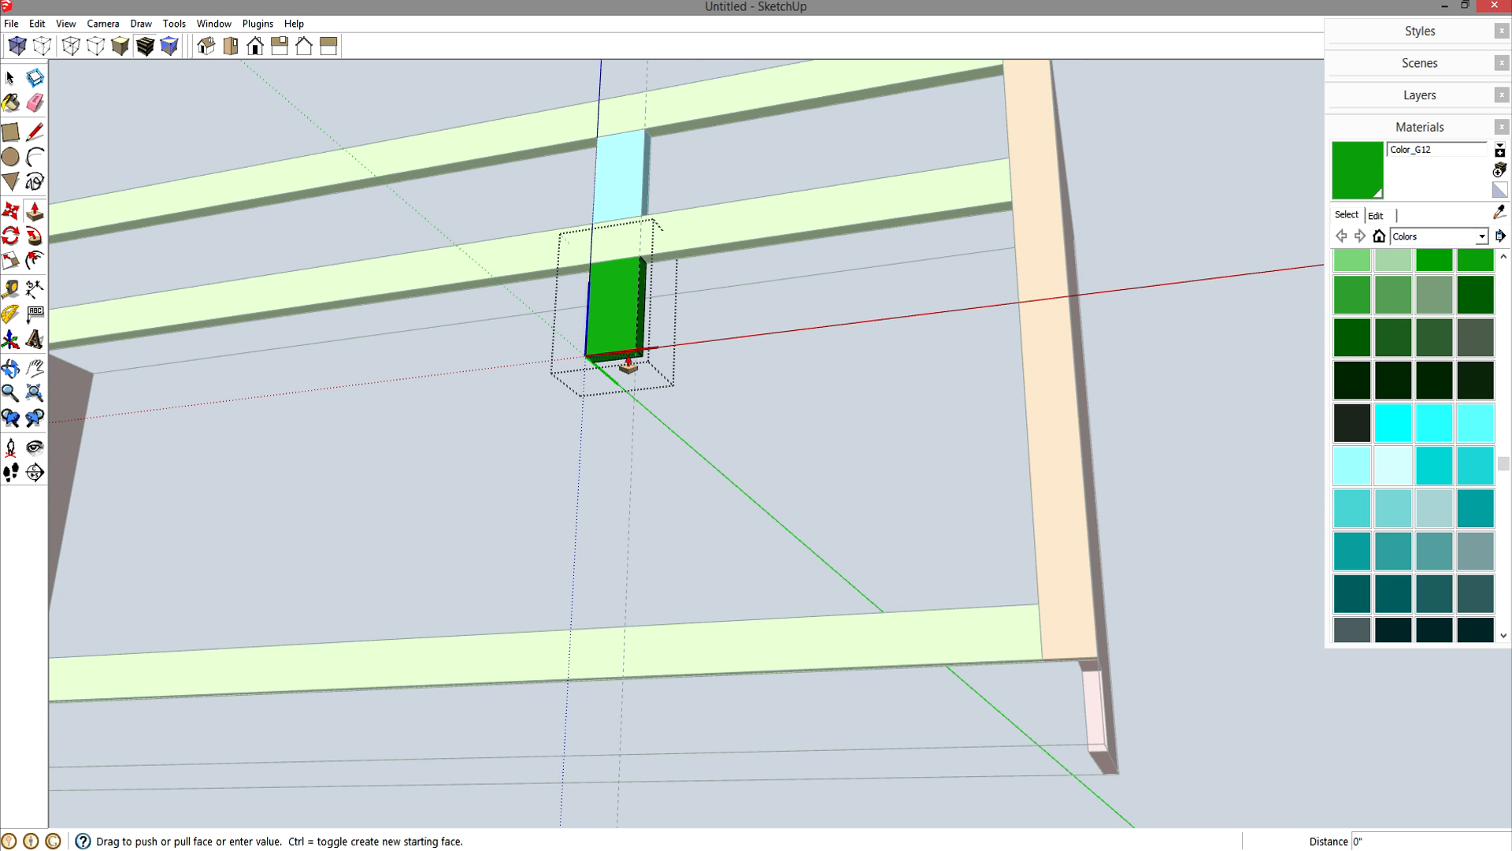
click(628, 365)
click(1038, 610)
key(space)
click(731, 427)
- Delete the vertical guide beside the finished dividers
middle_drag(721, 344, 854, 426)
click(853, 426)
drag(874, 282, 769, 227)
scroll(767, 244, down, 3)
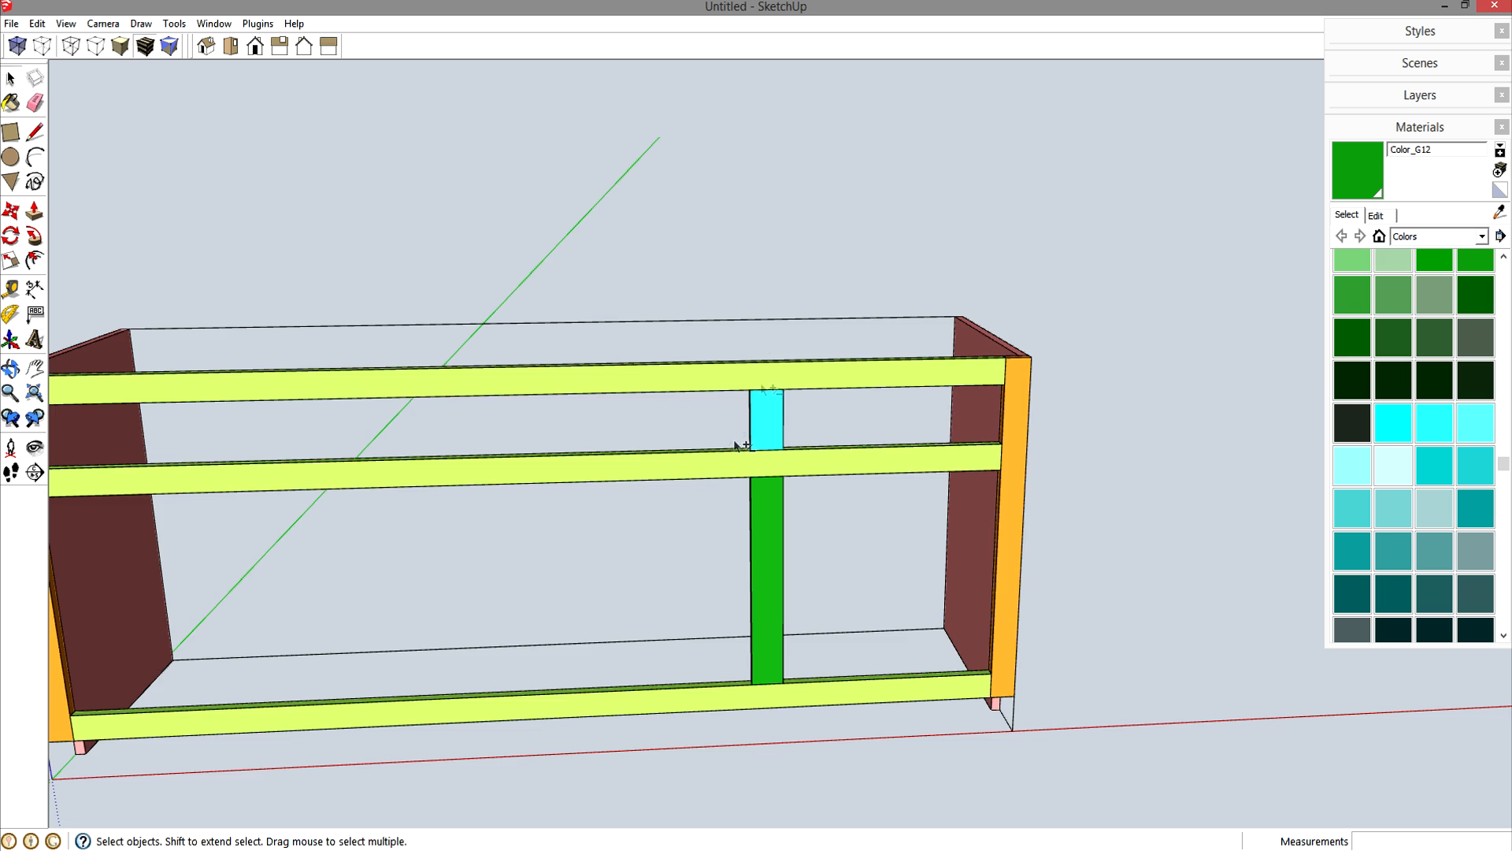
- Place a vertical guide inward from the left stile's inner edge, matching the spacing between the existing dividers and the right stile
scroll(734, 446, down, 2)
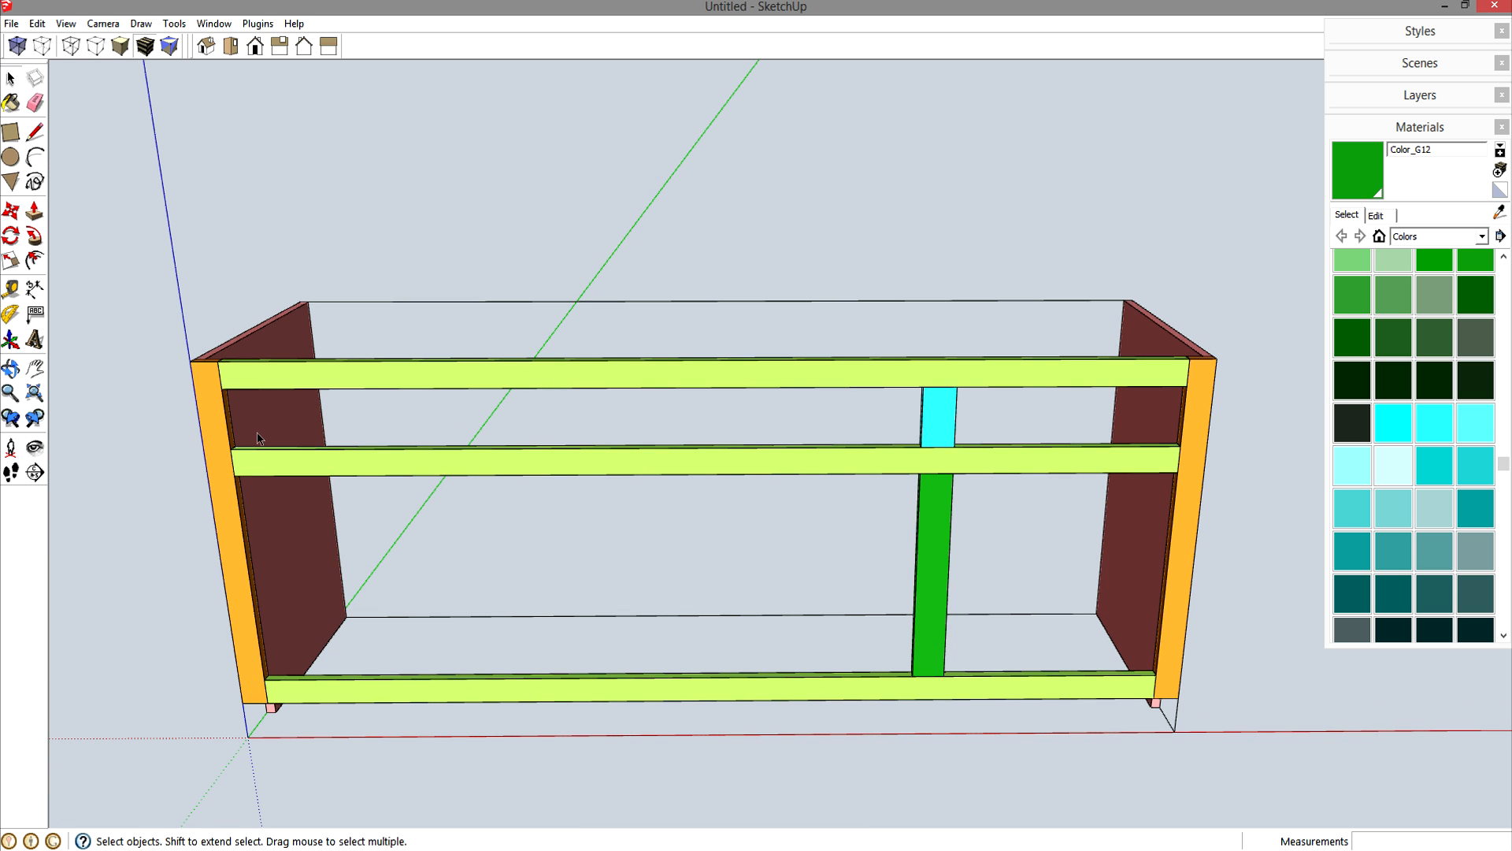
key(t)
click(221, 372)
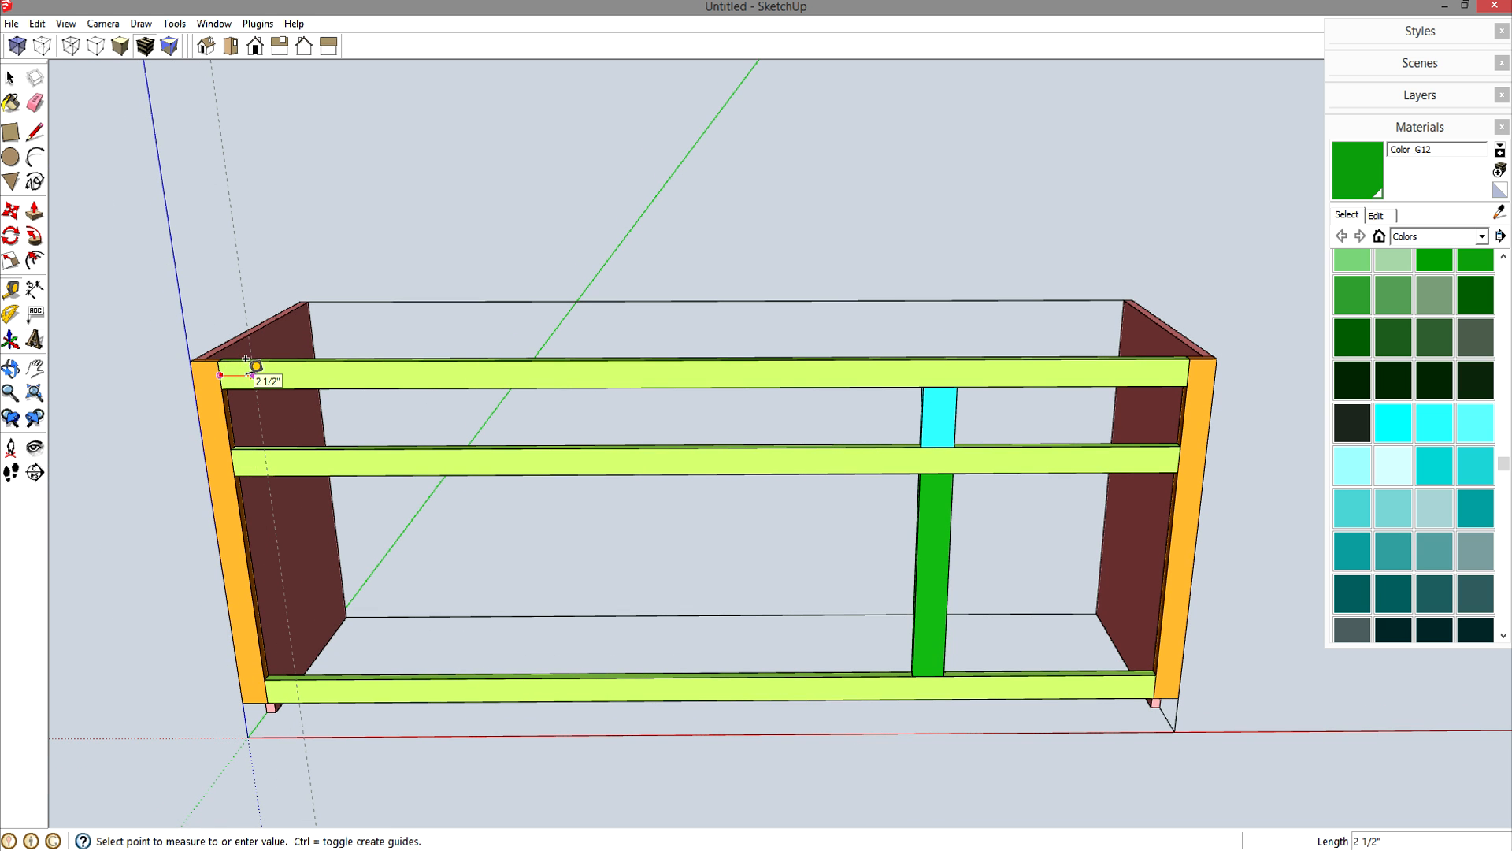
key(Return)
- Copy the upper and lower dividers across to the guide near the left stile, then delete the guide
key(space)
drag(841, 235, 991, 774)
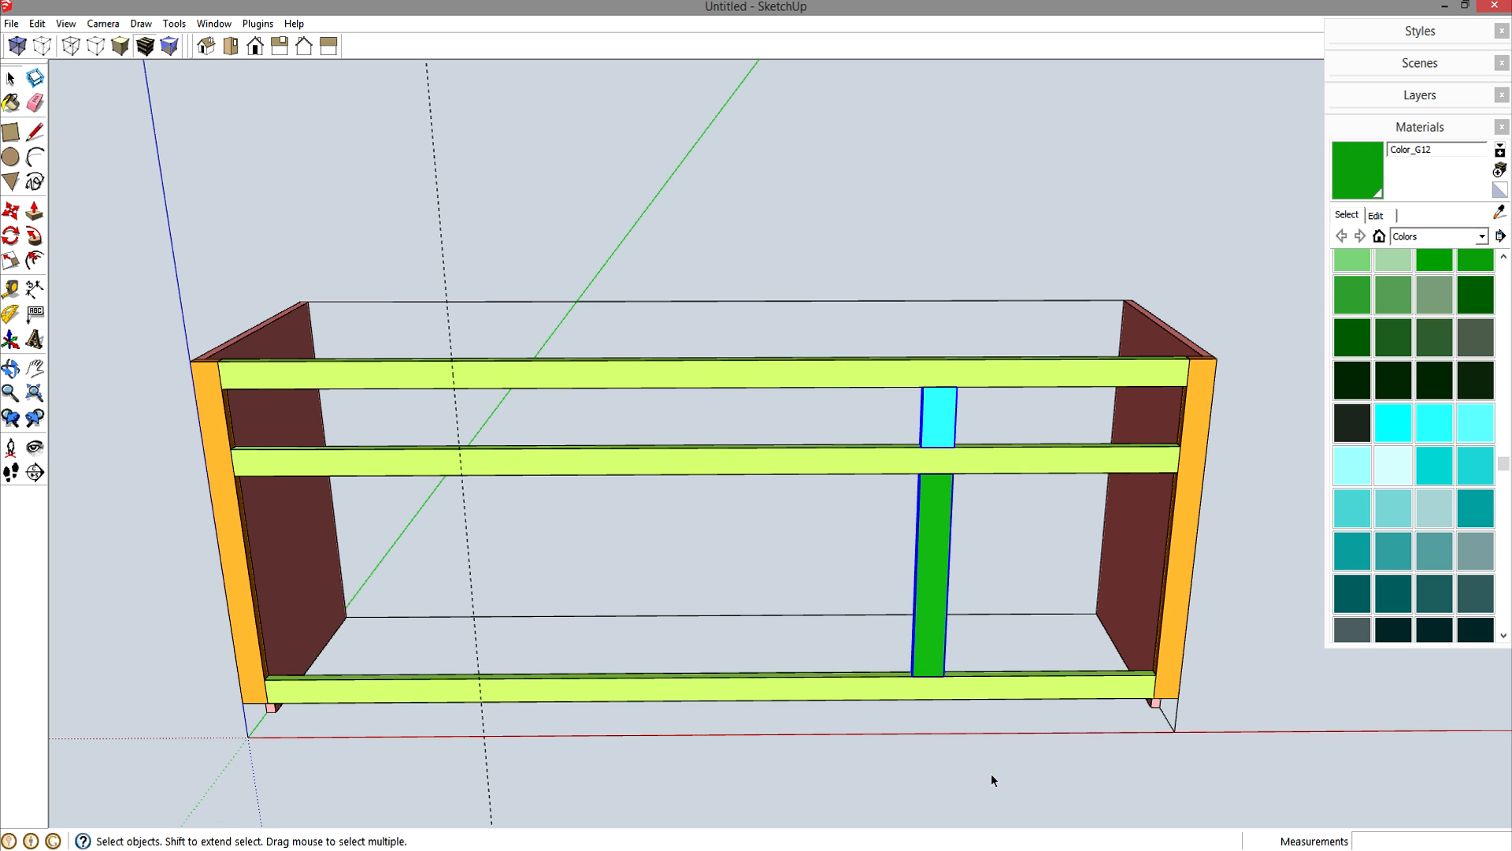
key(m)
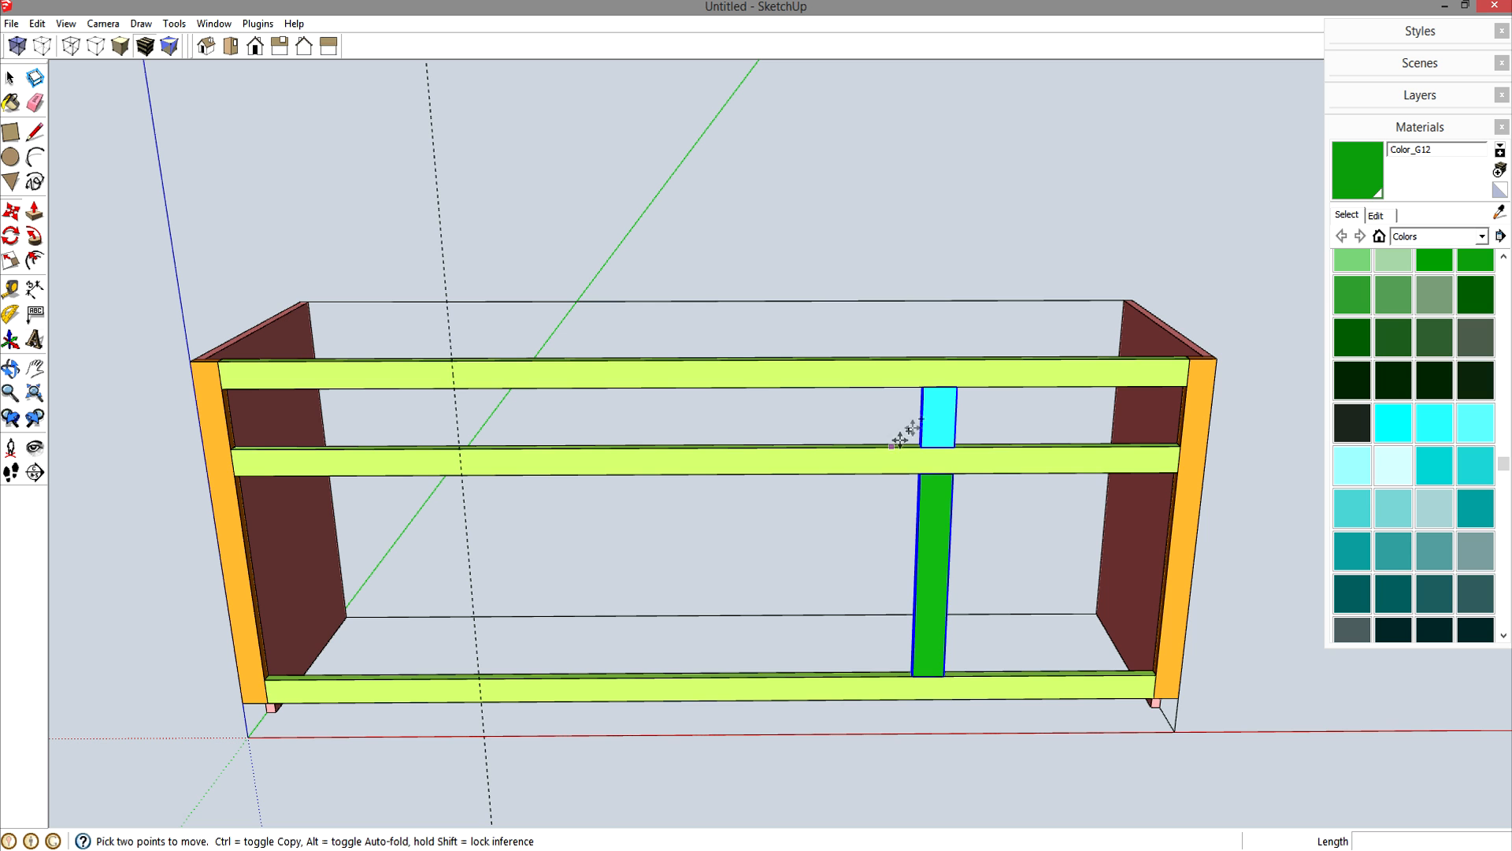
click(925, 387)
key(ctrl)
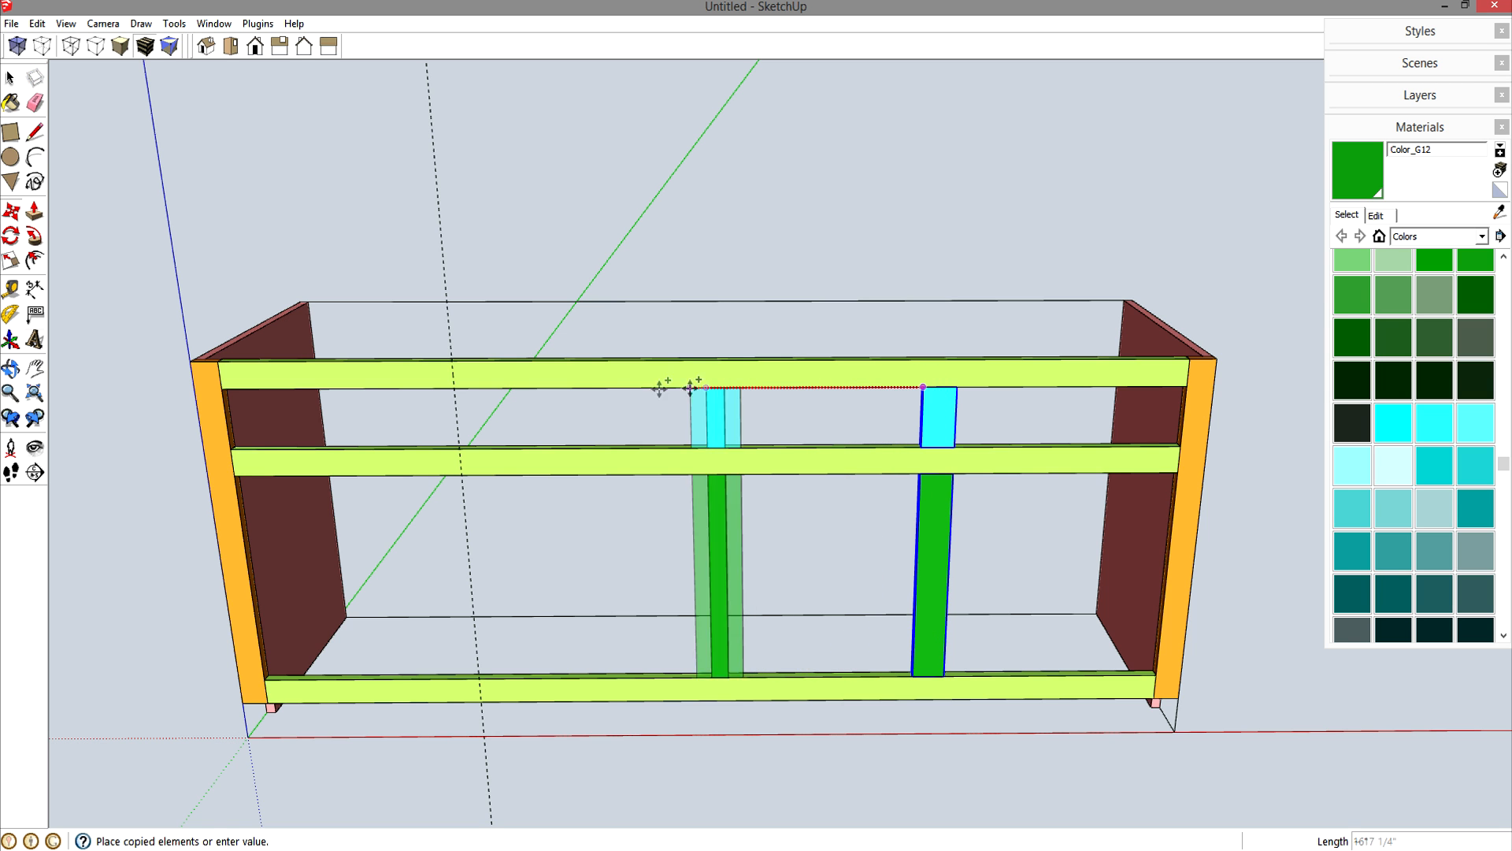
click(454, 384)
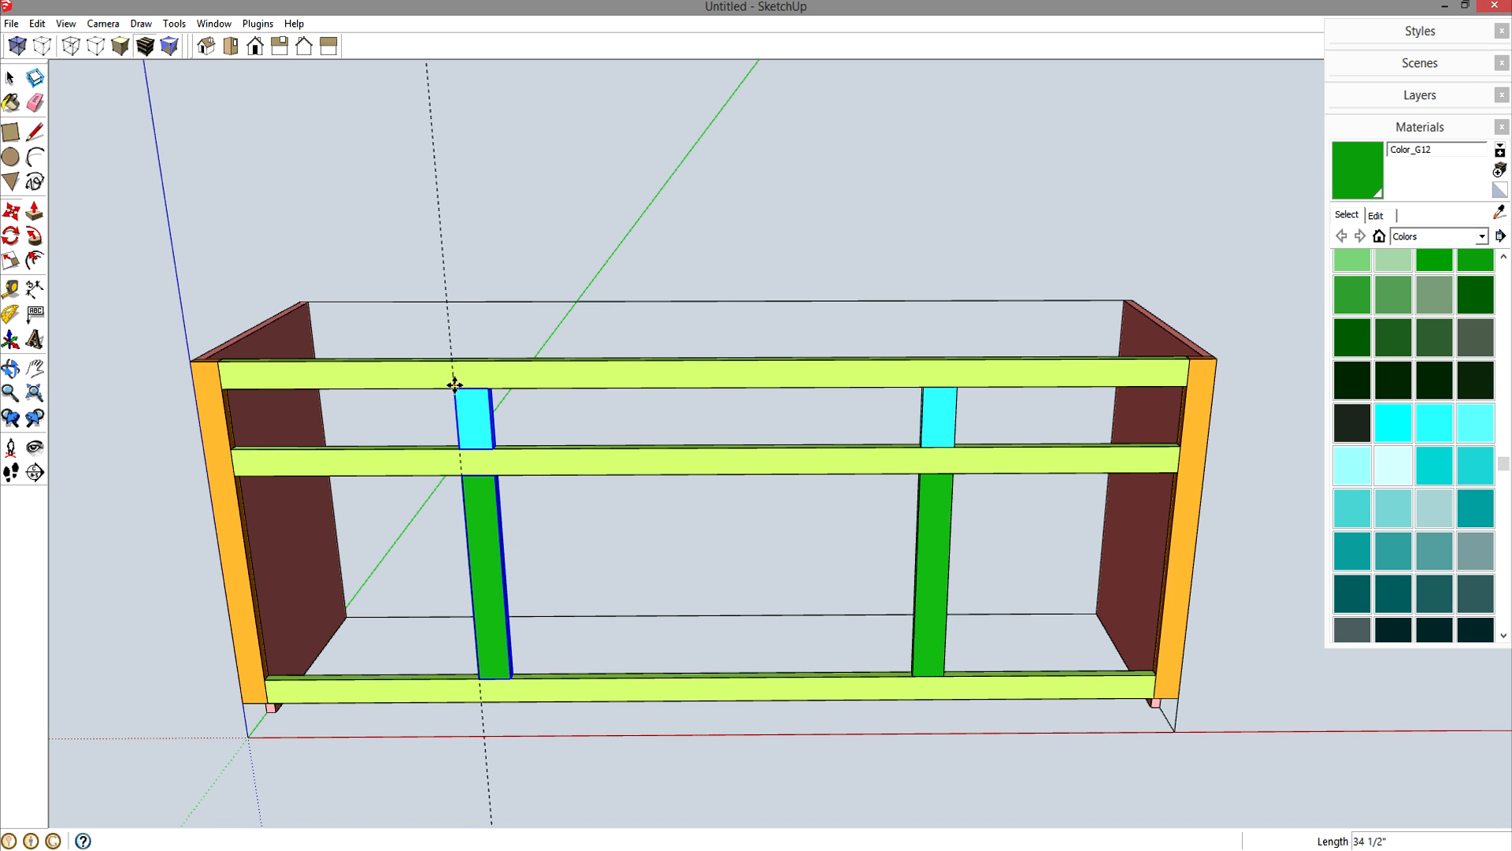
key(space)
click(396, 193)
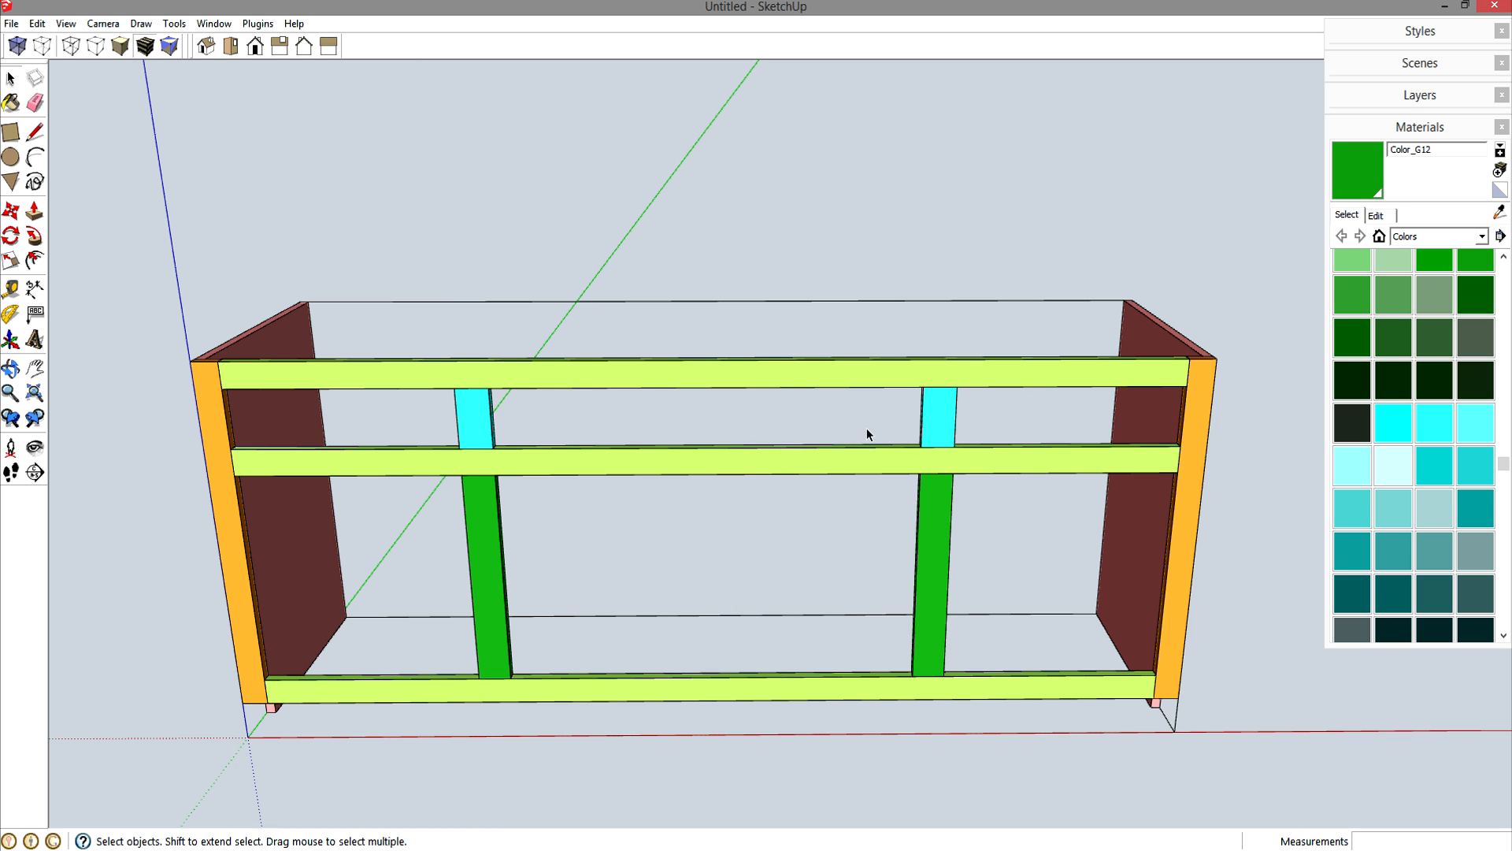
- Copy the right-hand upper and lower dividers to the midpoint of the middle rail
drag(865, 221, 985, 775)
key(m)
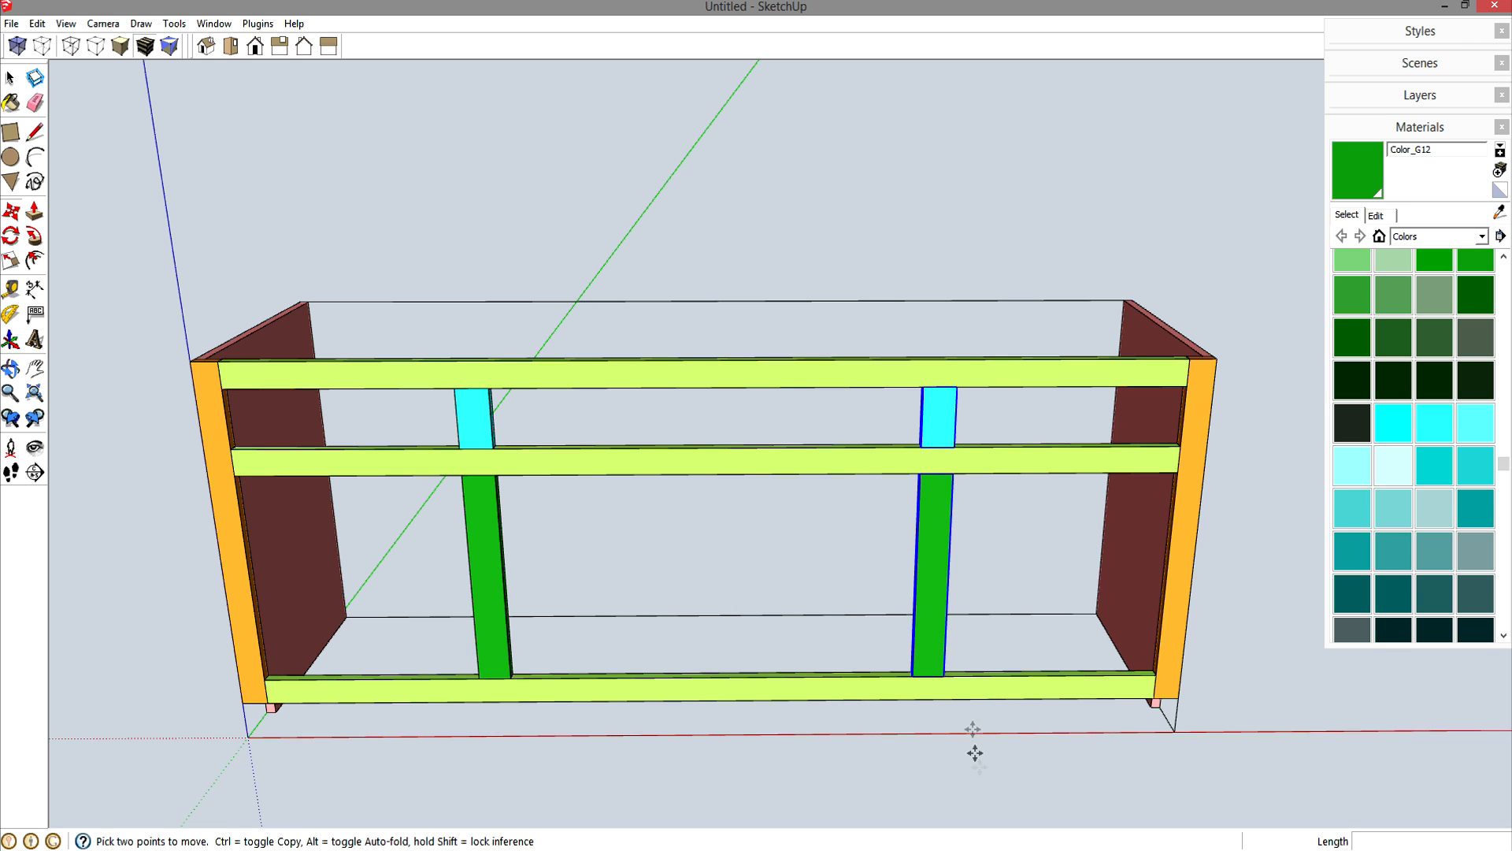
click(937, 472)
key(ctrl)
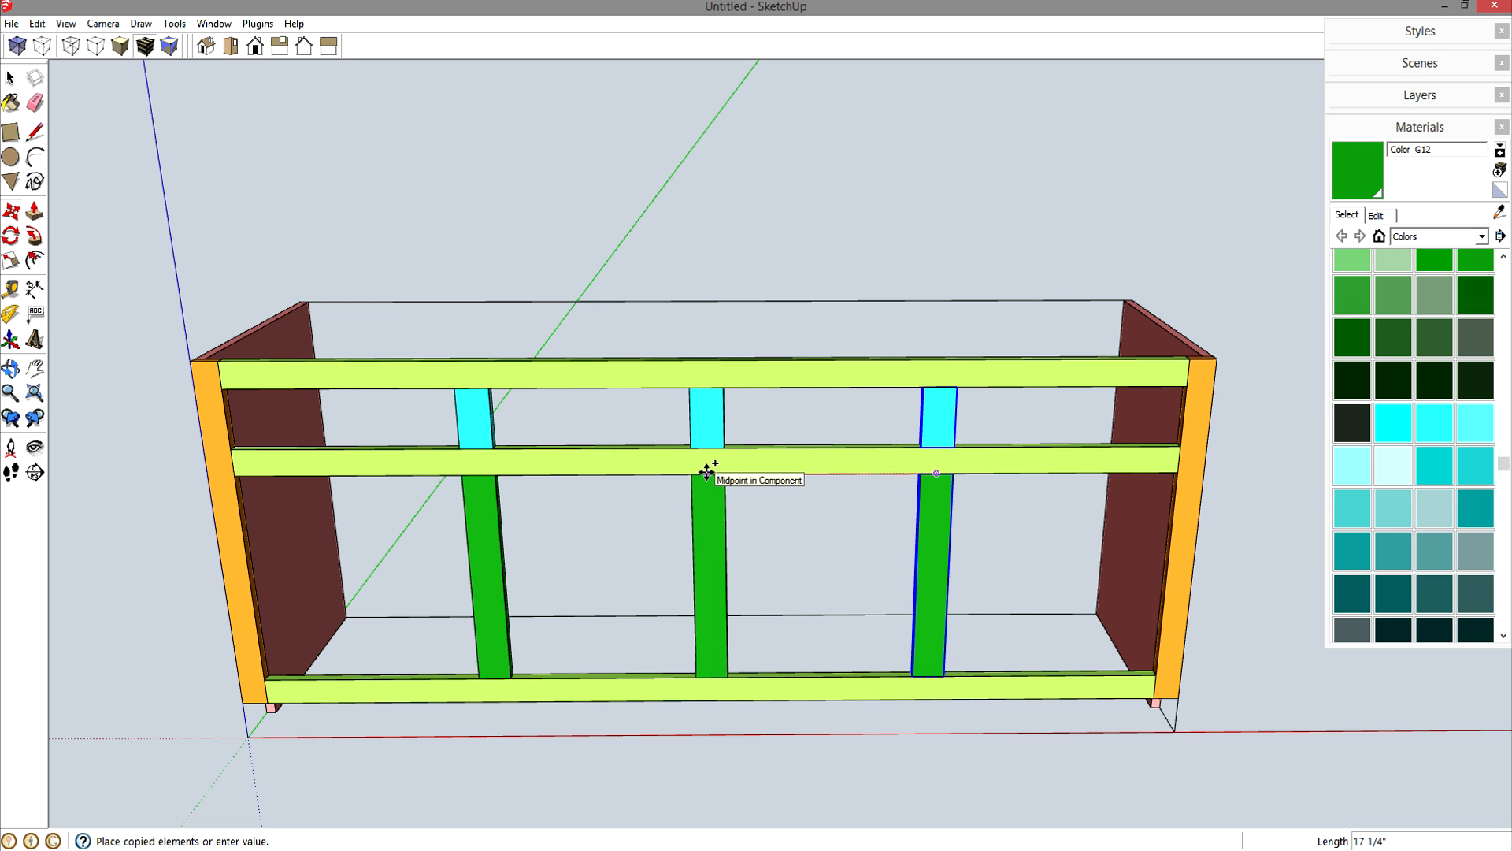
click(706, 472)
key(space)
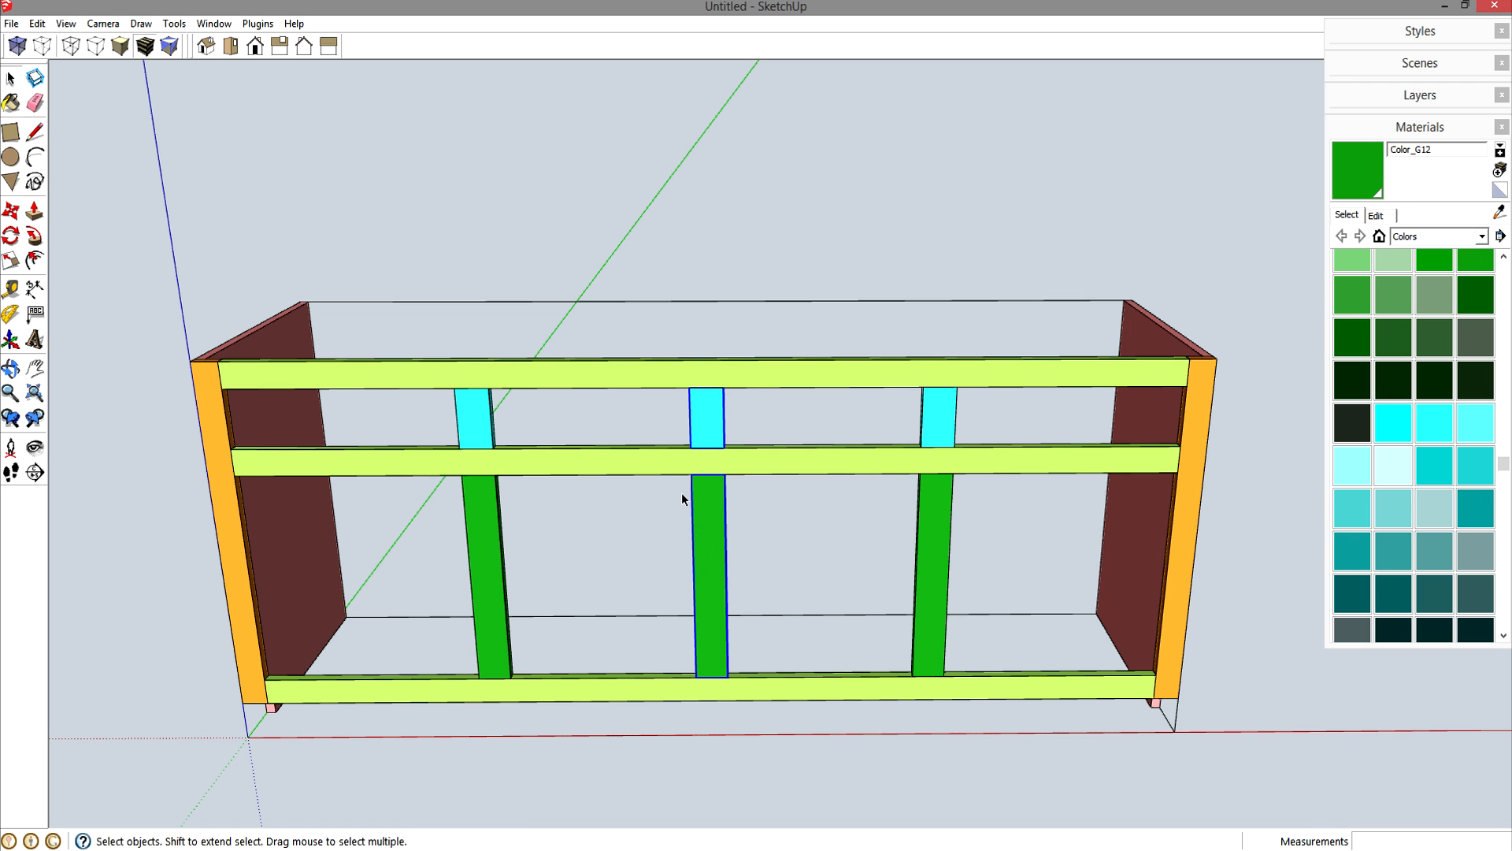
click(576, 419)
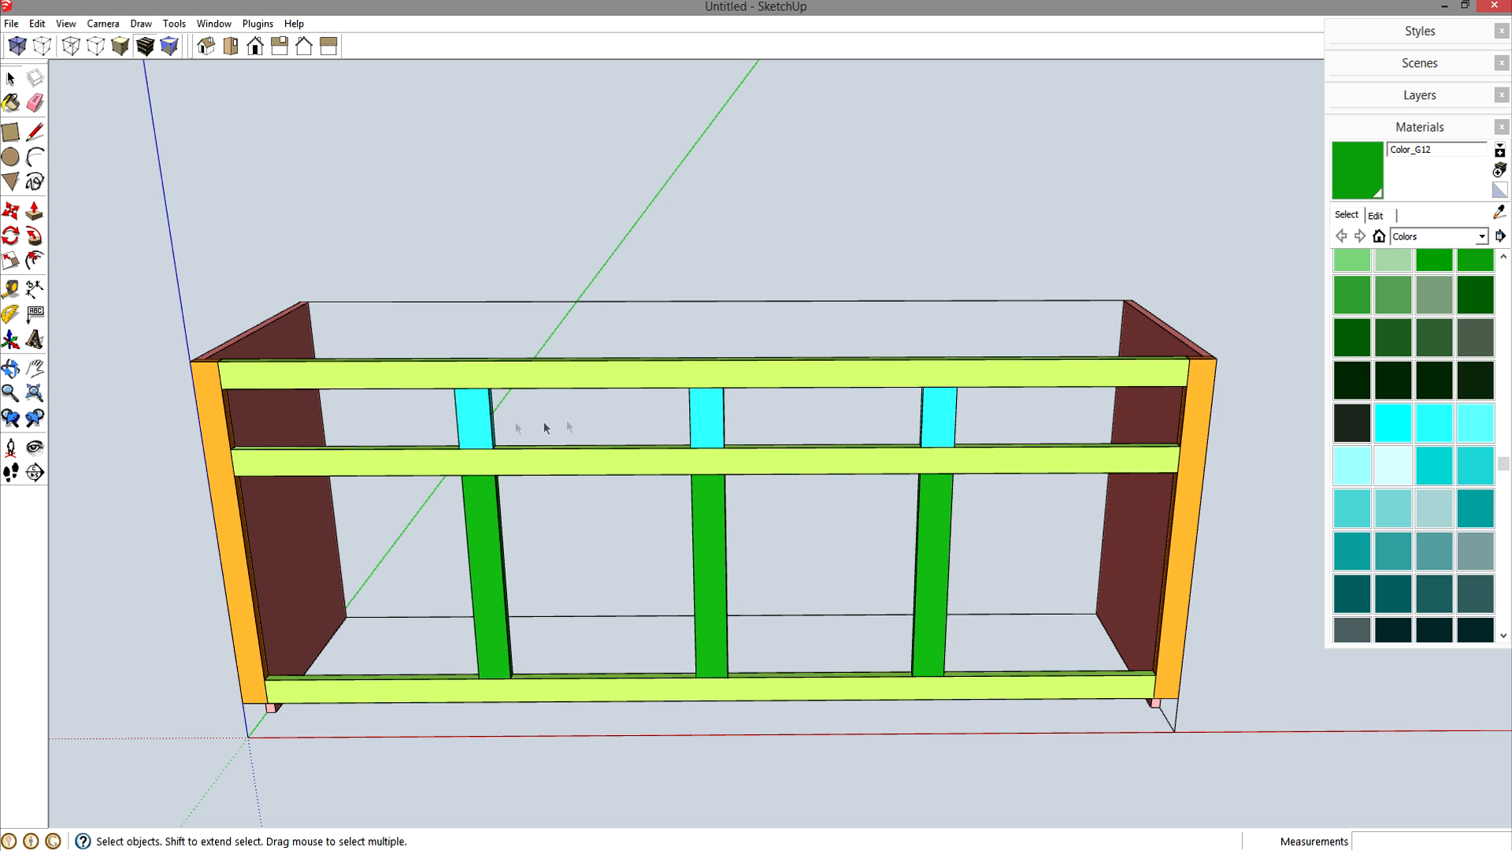
- Measure the opening between the left and centre upper dividers with a linear dimension, without keeping it
key(d)
click(489, 388)
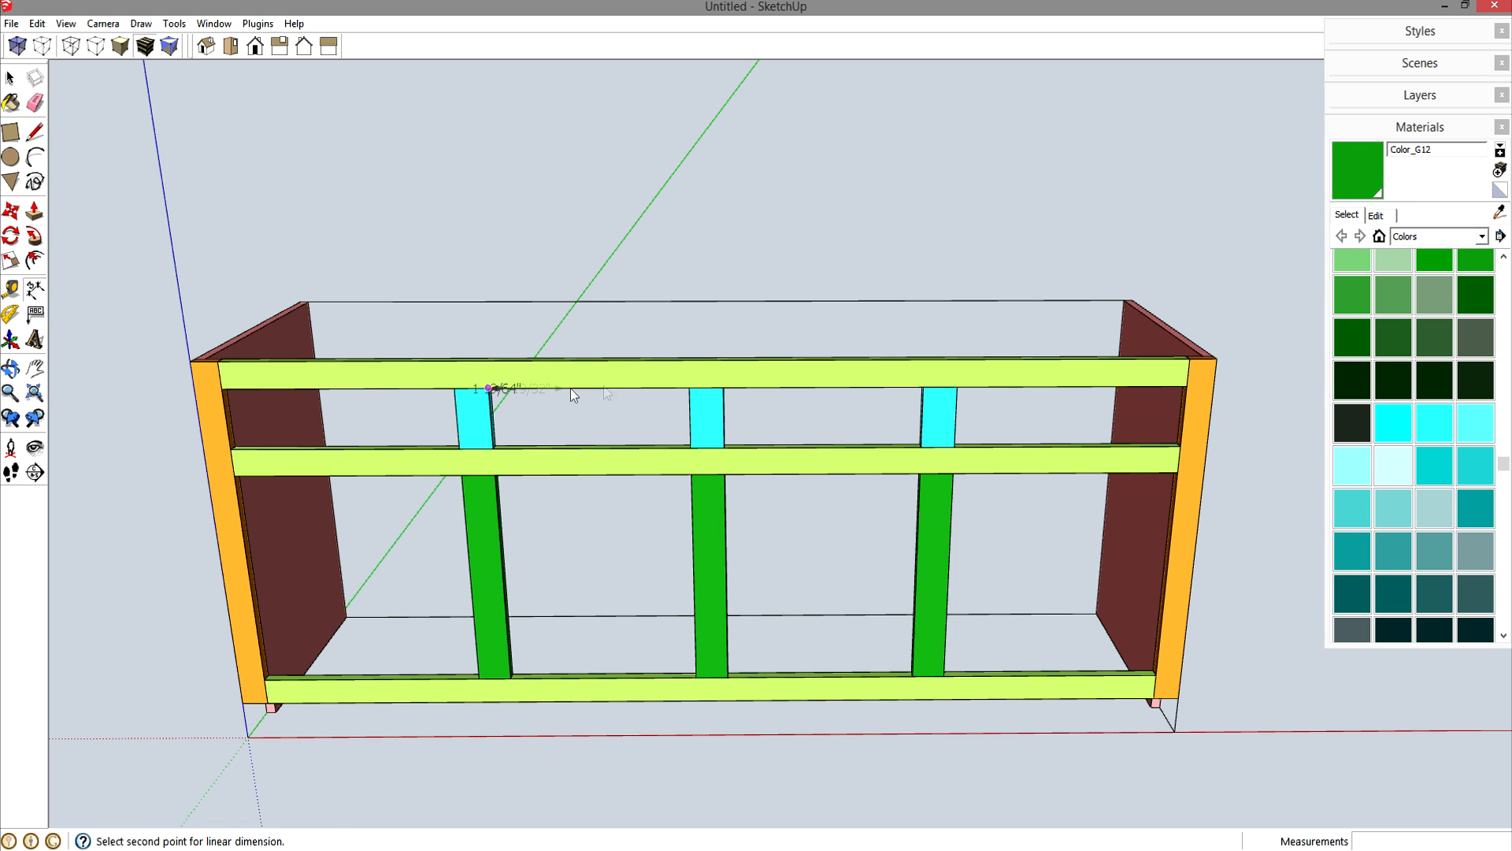
click(688, 387)
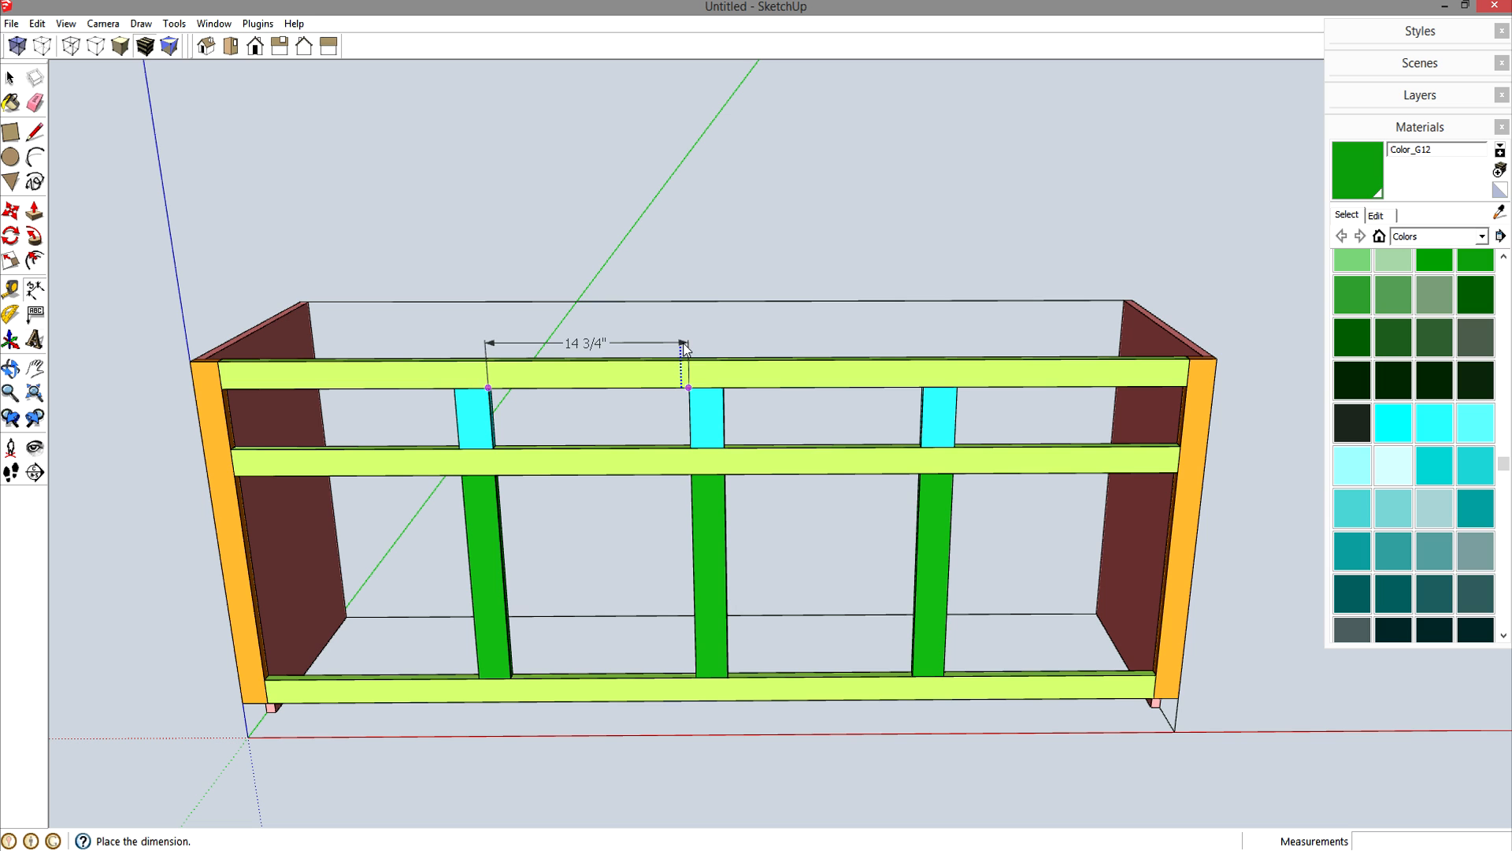
key(space)
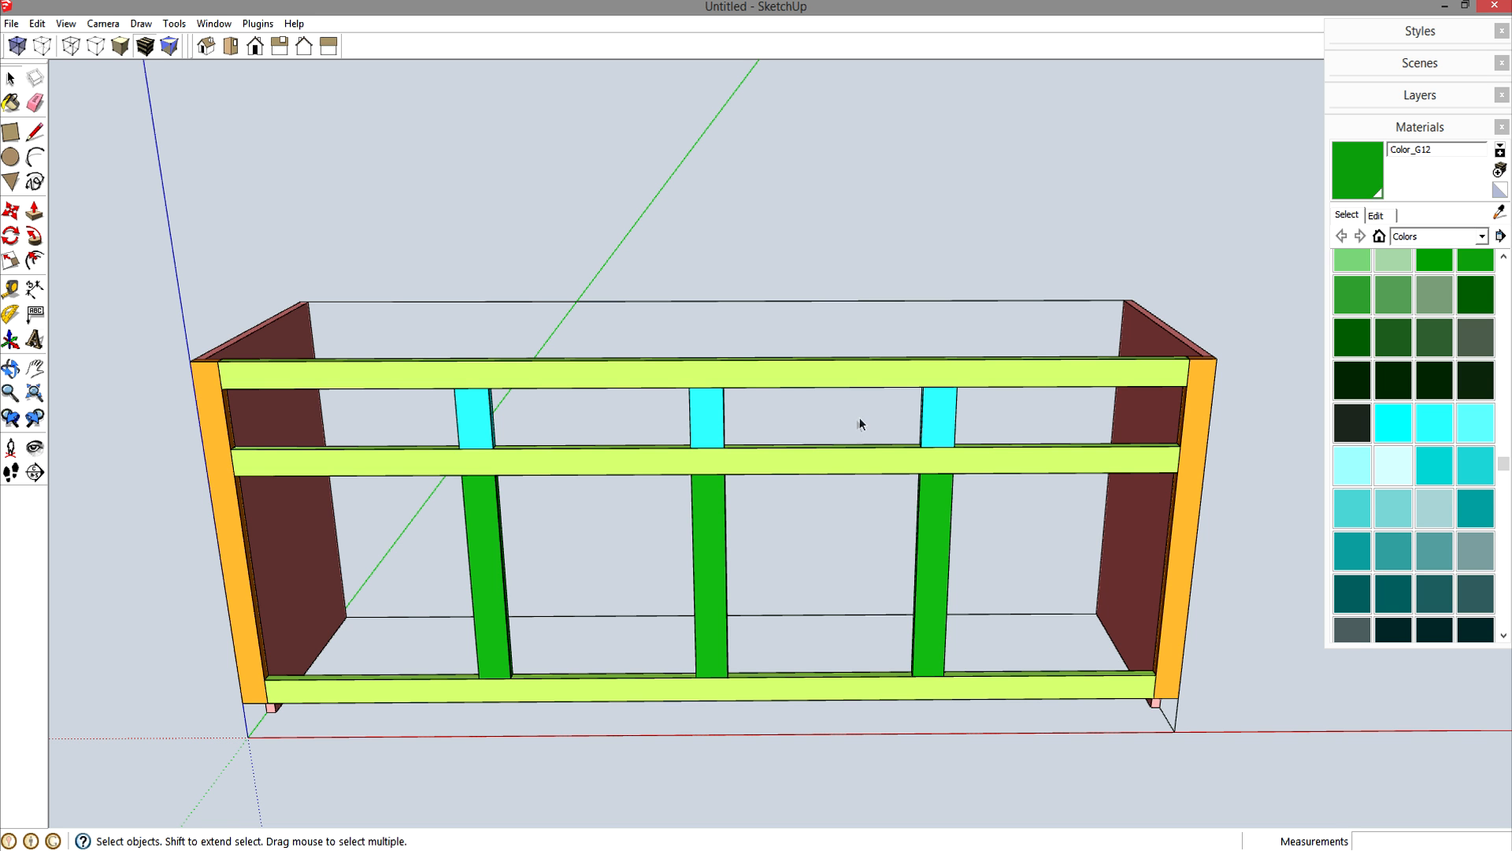
- Draw a 73 1/2" by 17 1/4" rectangle between the side panels at ground level, from the toe-kick notch to the opposite rear corner
middle_drag(897, 439, 933, 456)
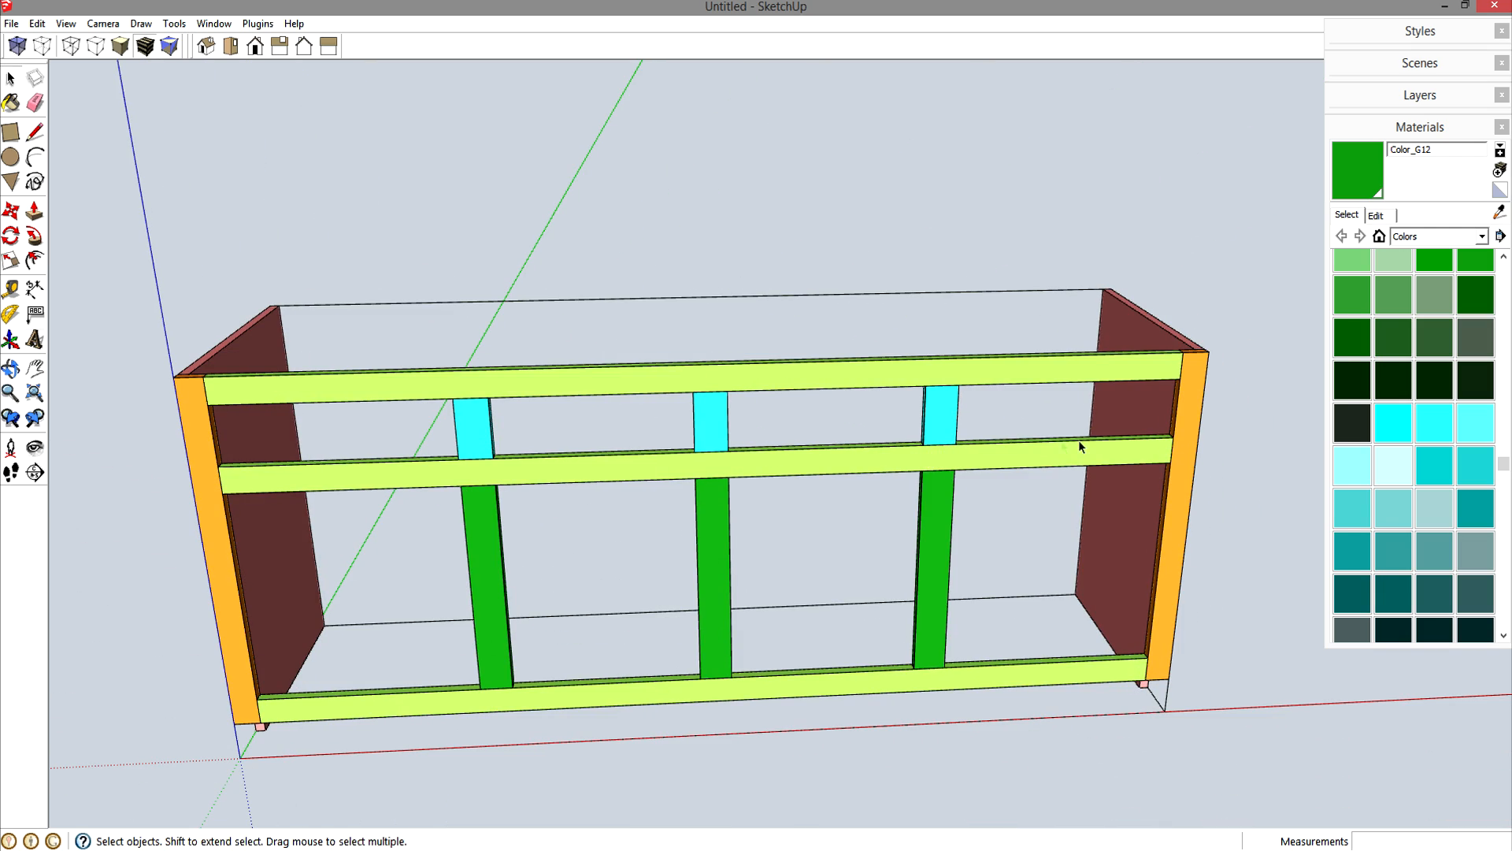
middle_drag(1113, 664, 1454, 655)
scroll(810, 514, up, 6)
middle_drag(810, 514, 1059, 554)
key(r)
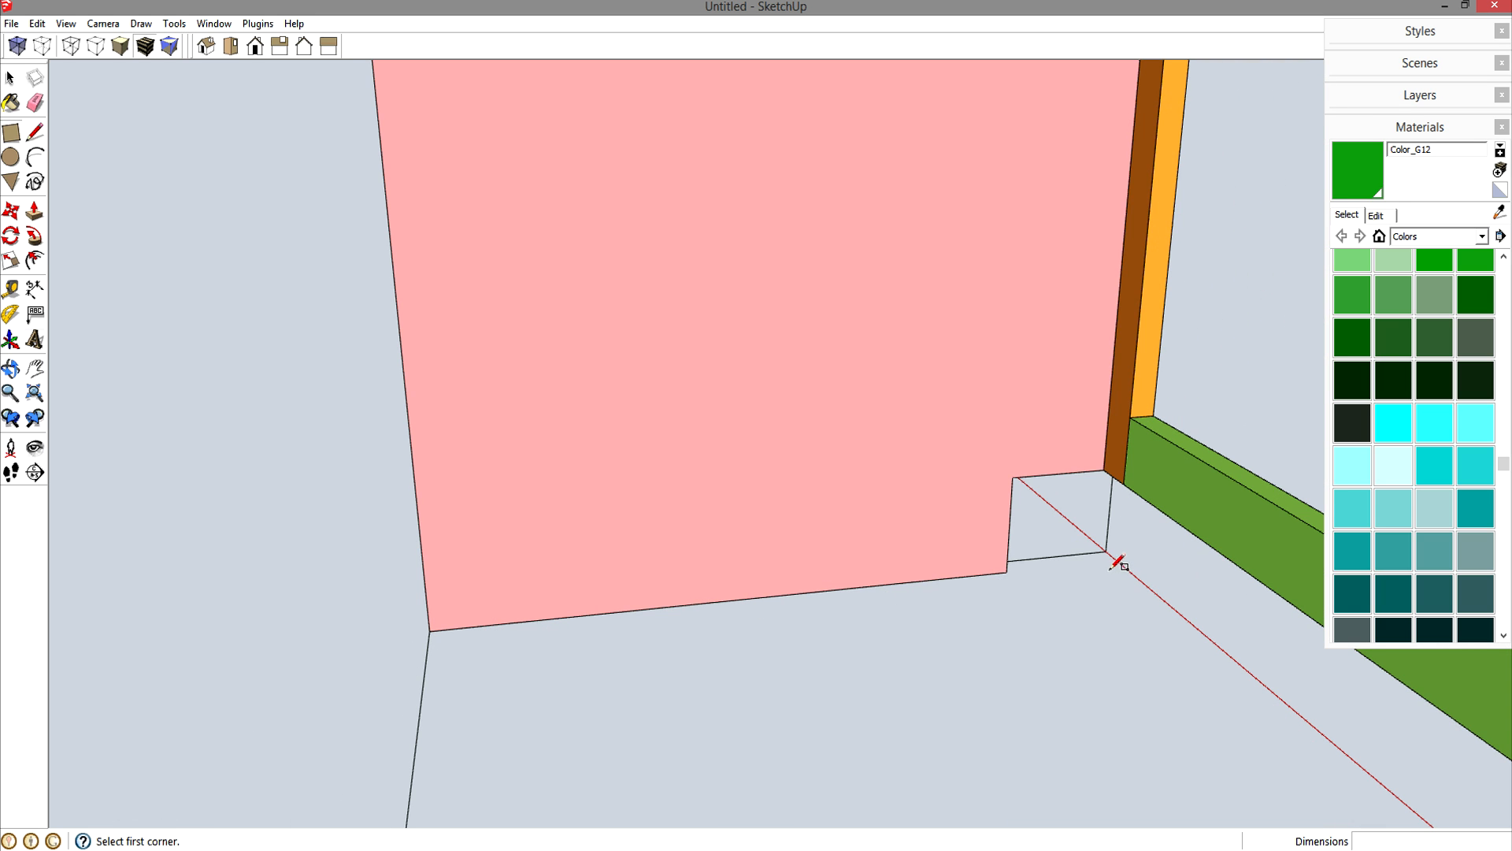
click(1012, 565)
middle_drag(557, 611, 383, 624)
scroll(516, 613, down, 2)
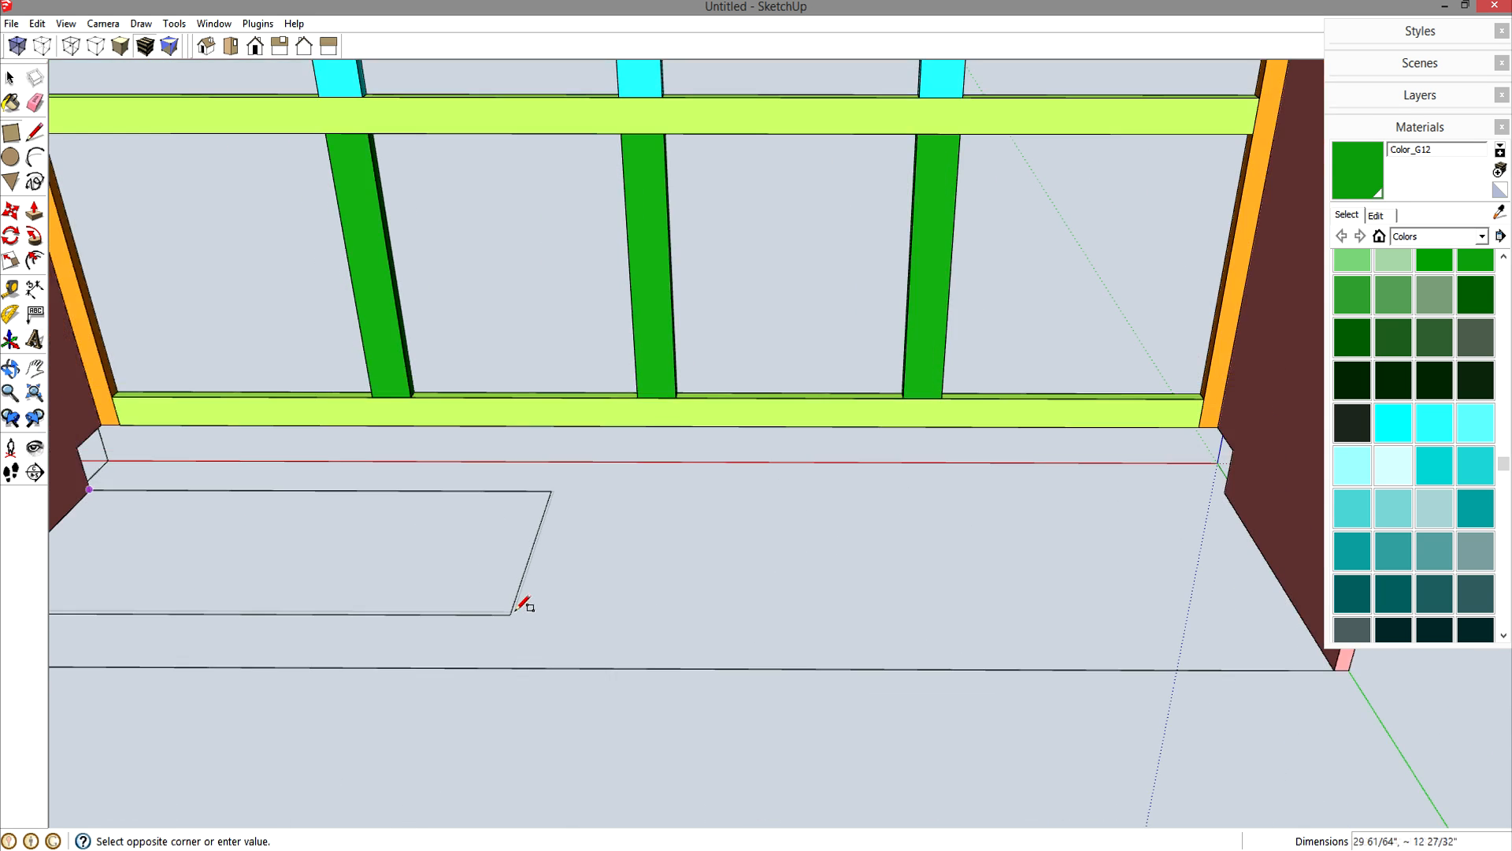
click(1131, 650)
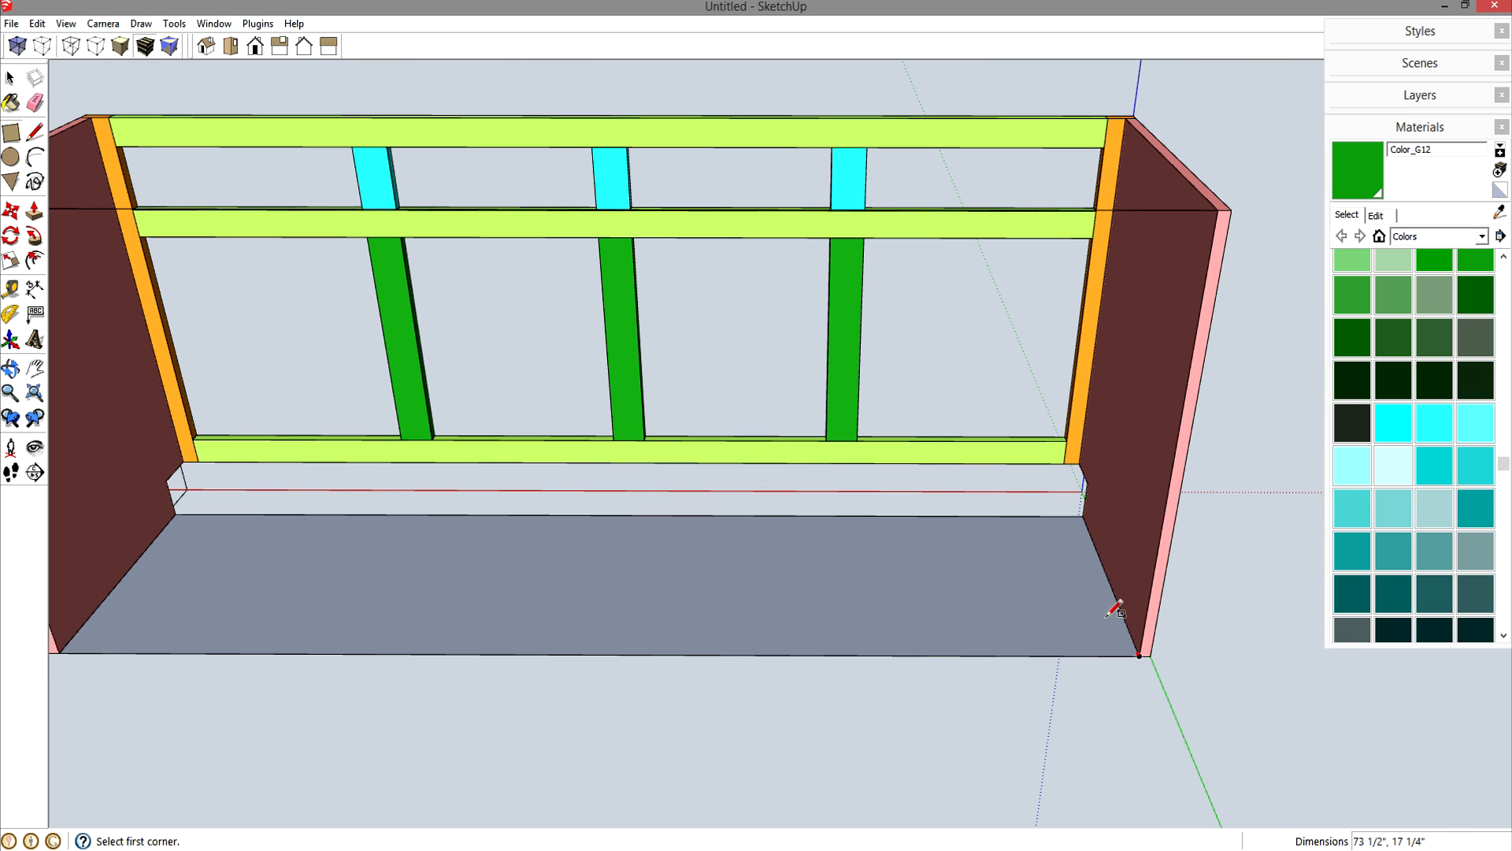
- Extrude the floor rectangle upward 3/4"
key(p)
click(1010, 627)
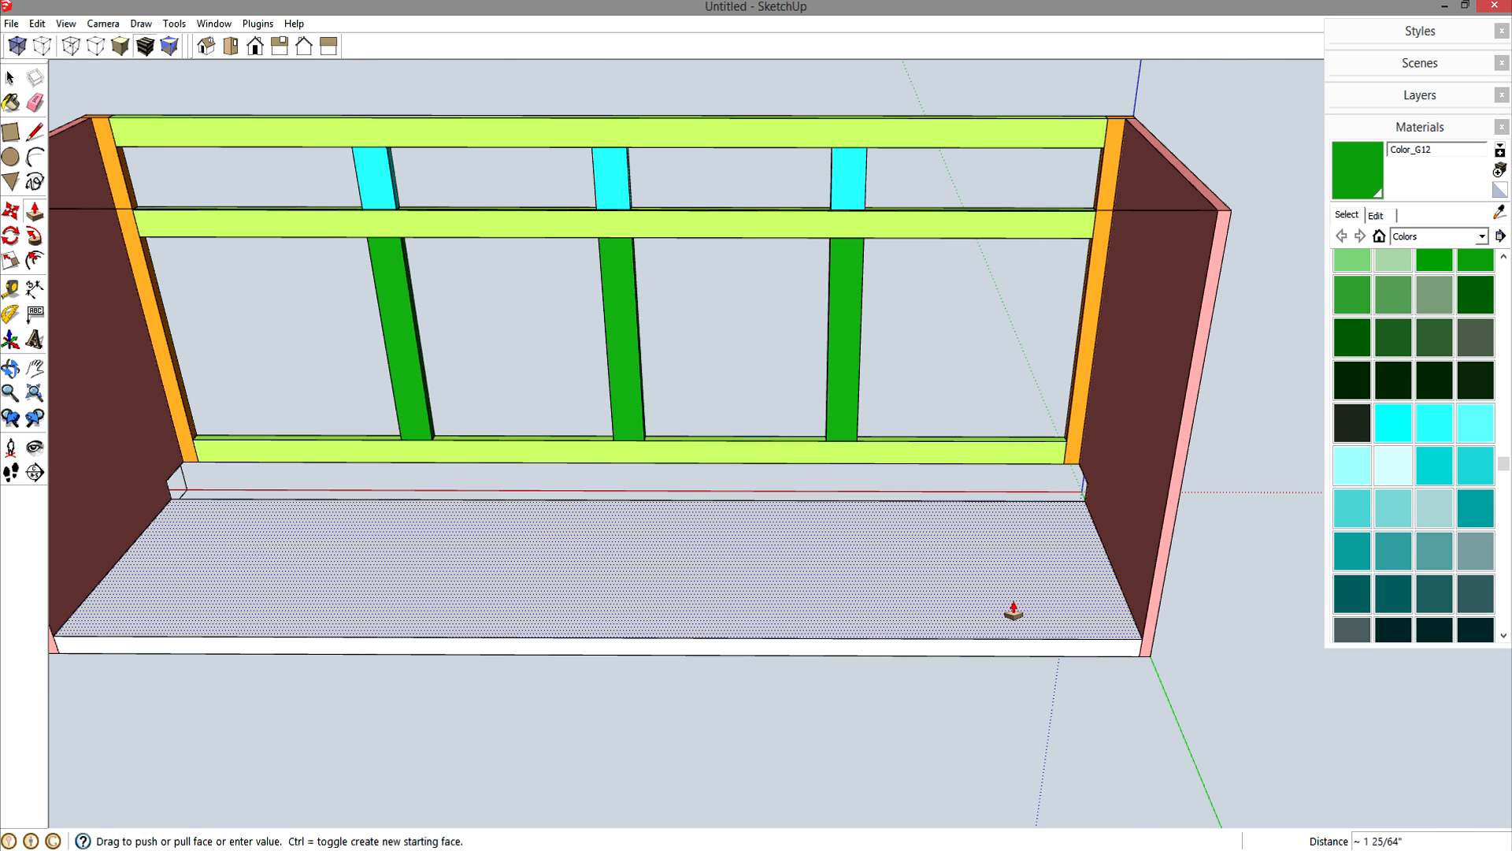
key(Return)
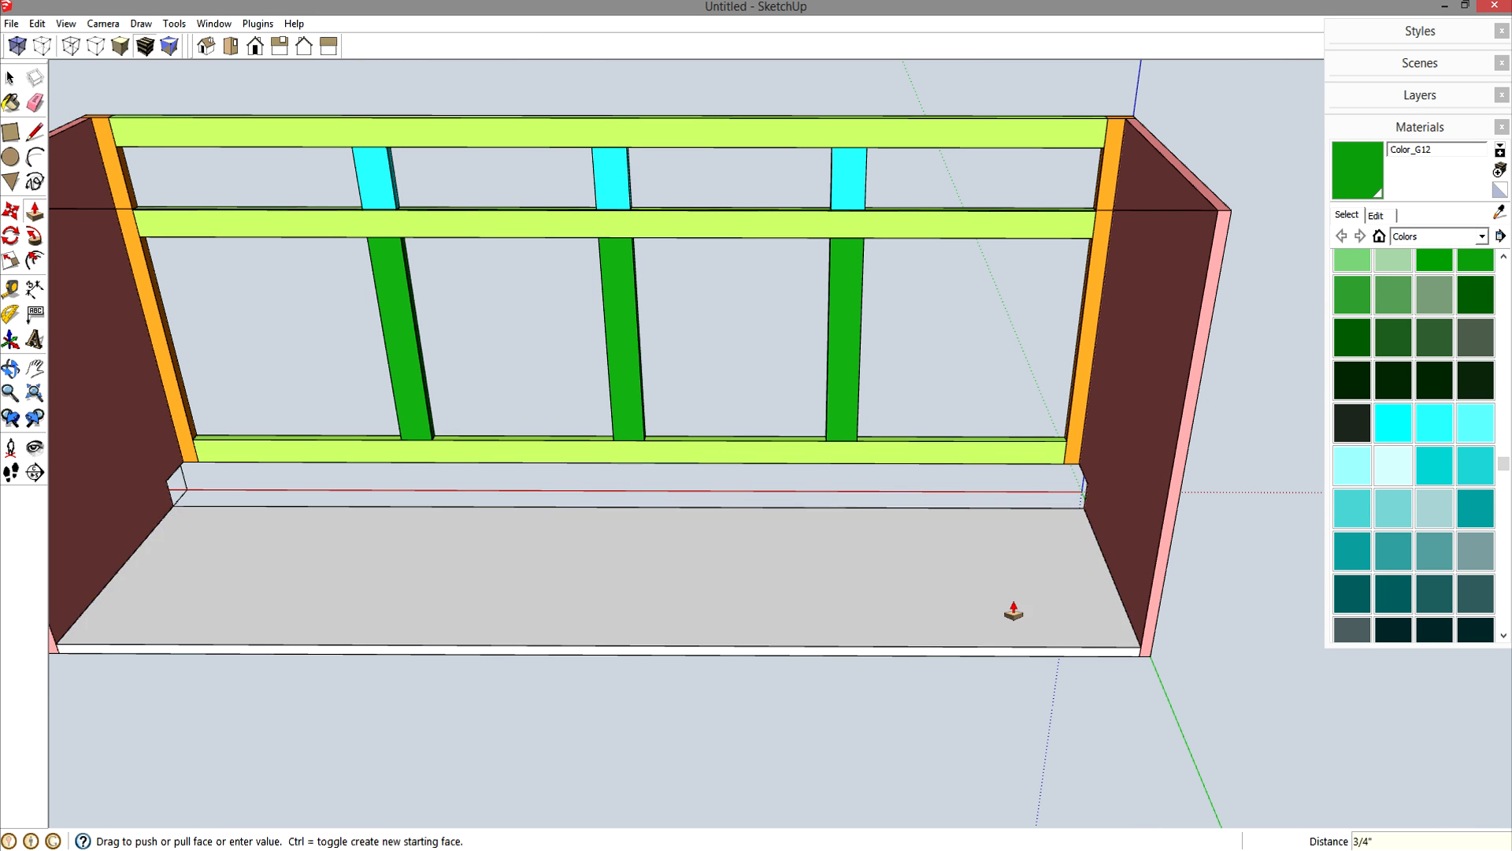
key(space)
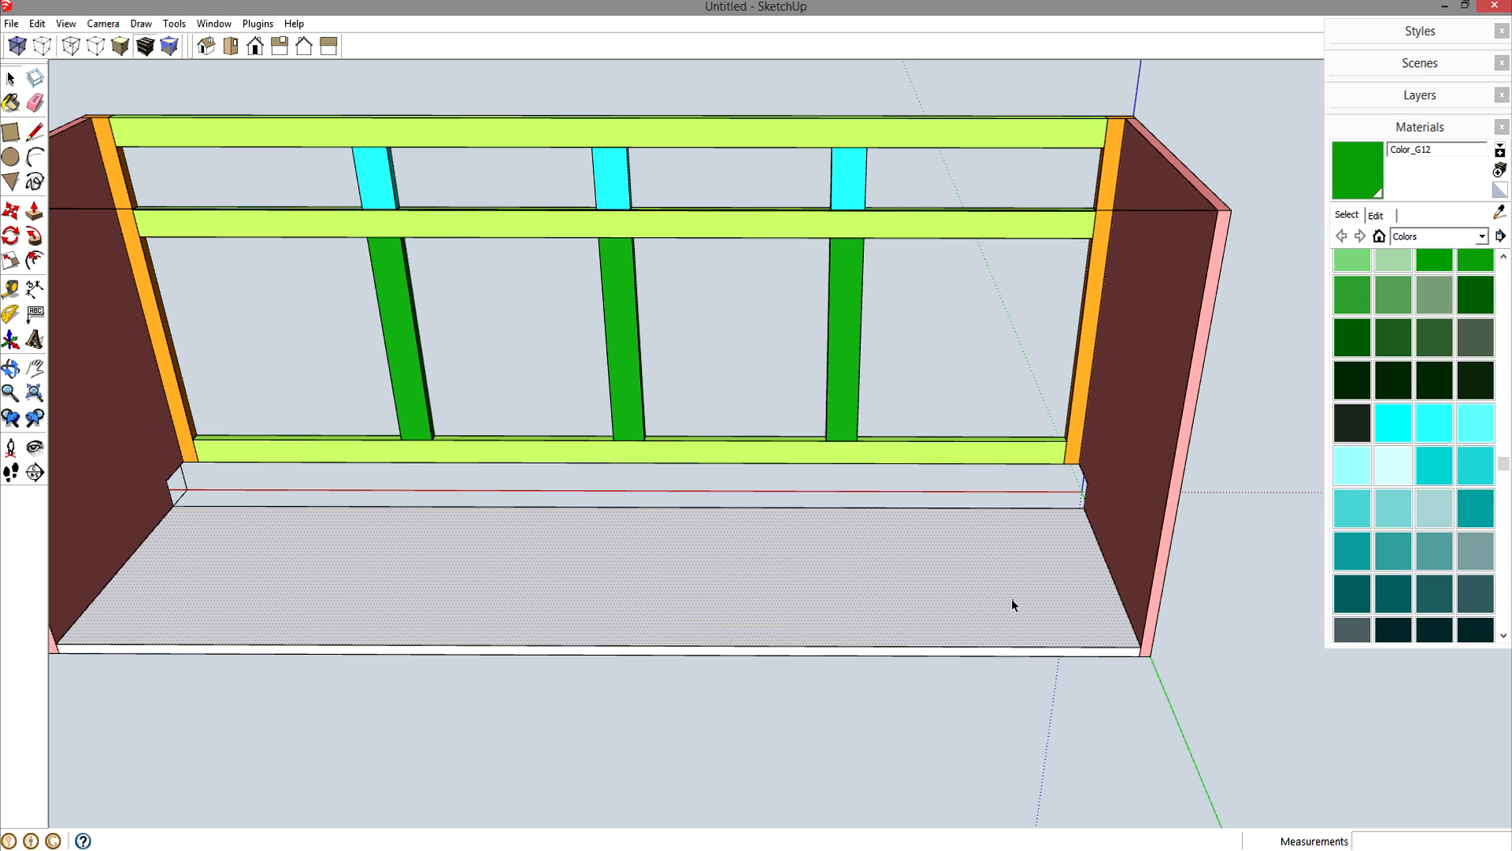
- Move the whole floor panel straight up 4 1/4", level with the bottom rail, and deselect it
double_click(1013, 604)
key(m)
click(1083, 509)
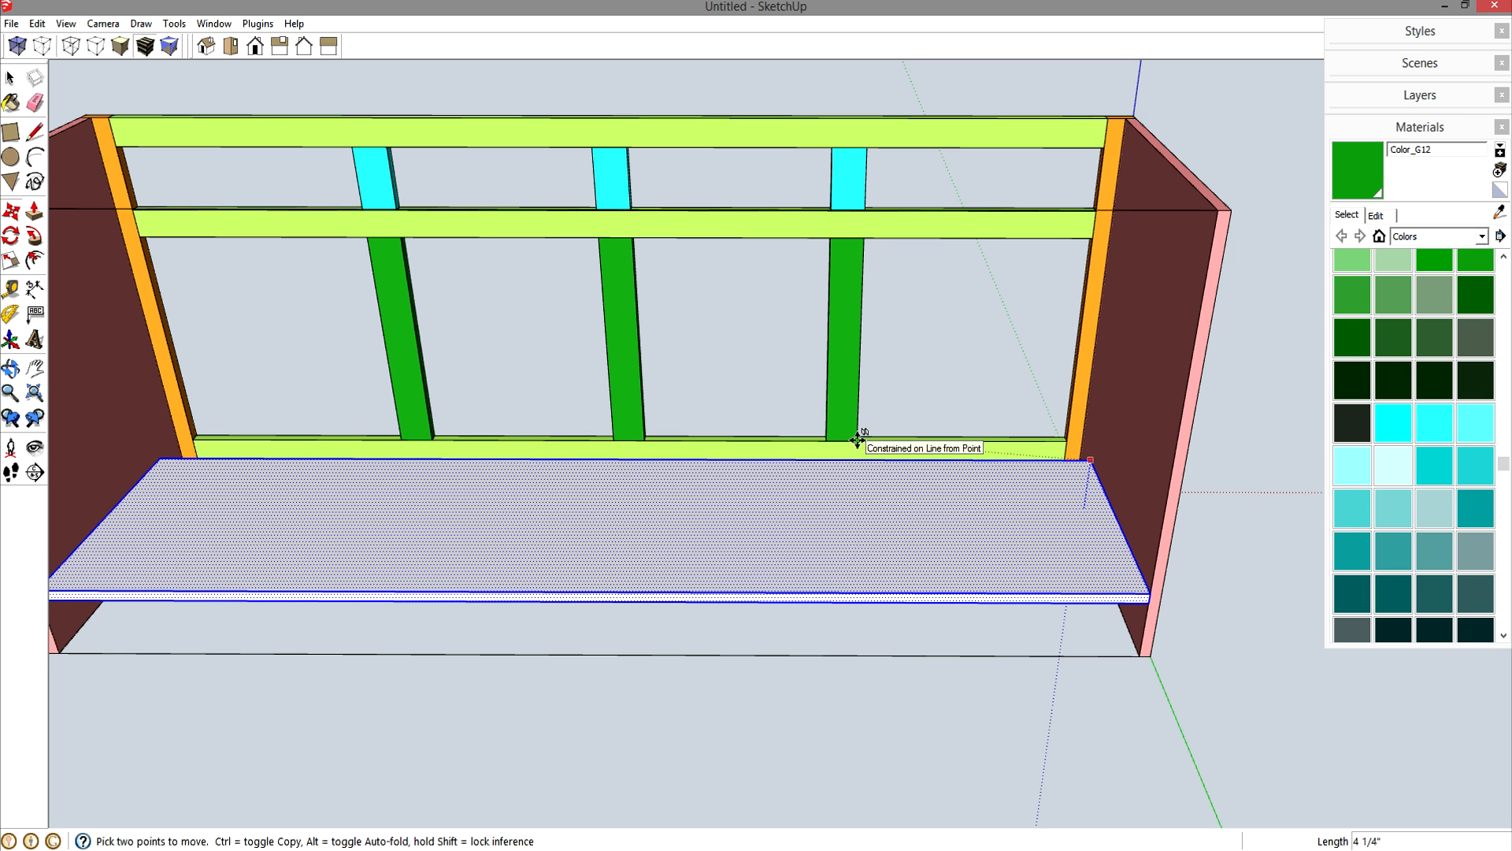
middle_drag(898, 439, 628, 469)
key(space)
click(839, 615)
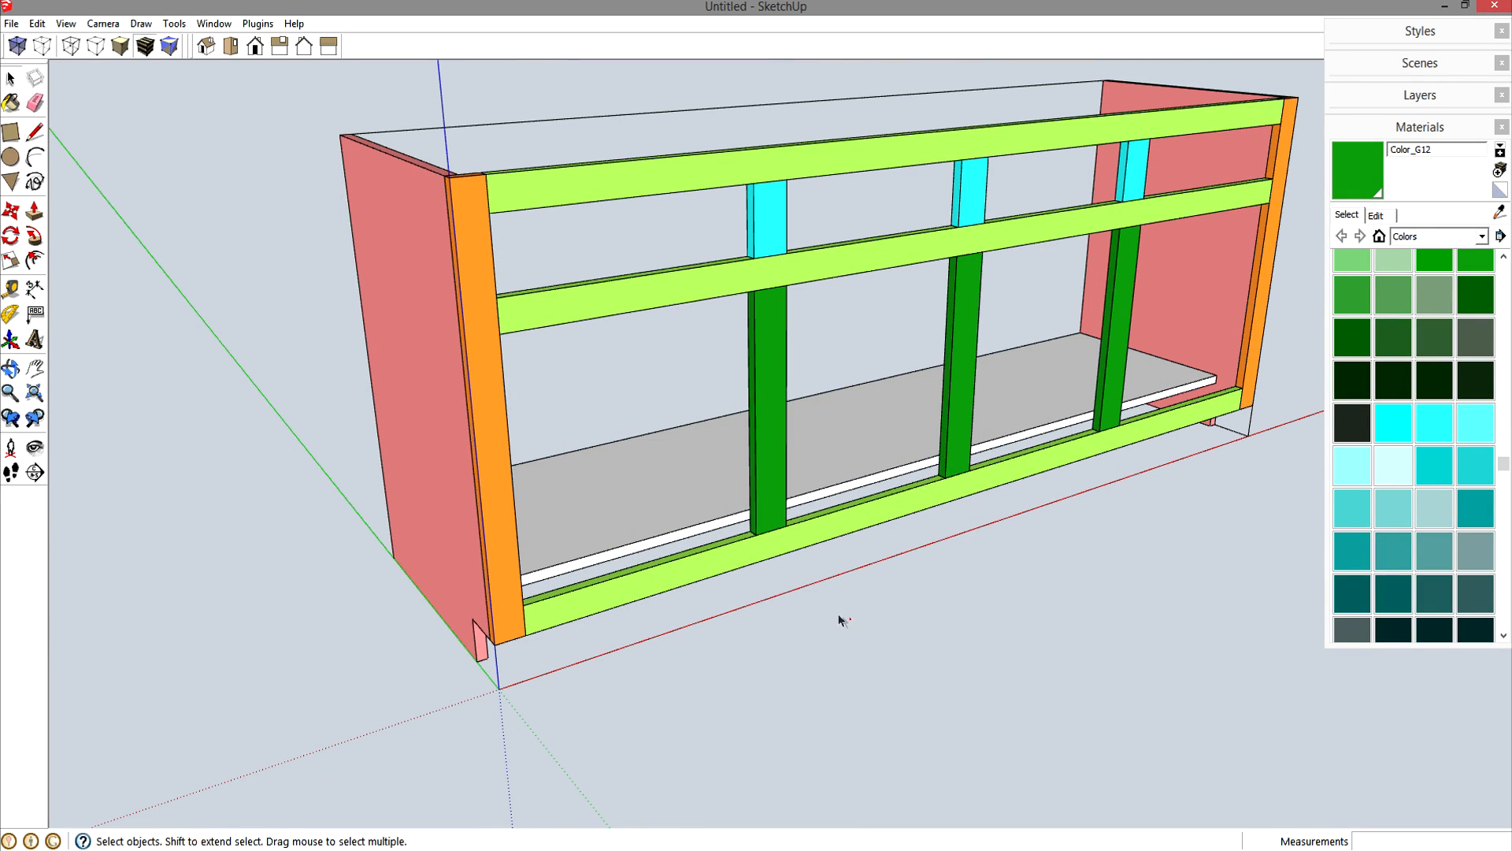
- Extend the floor panel's front face to the back of the bottom rail and make the panel a component
scroll(679, 540, up, 5)
click(683, 524)
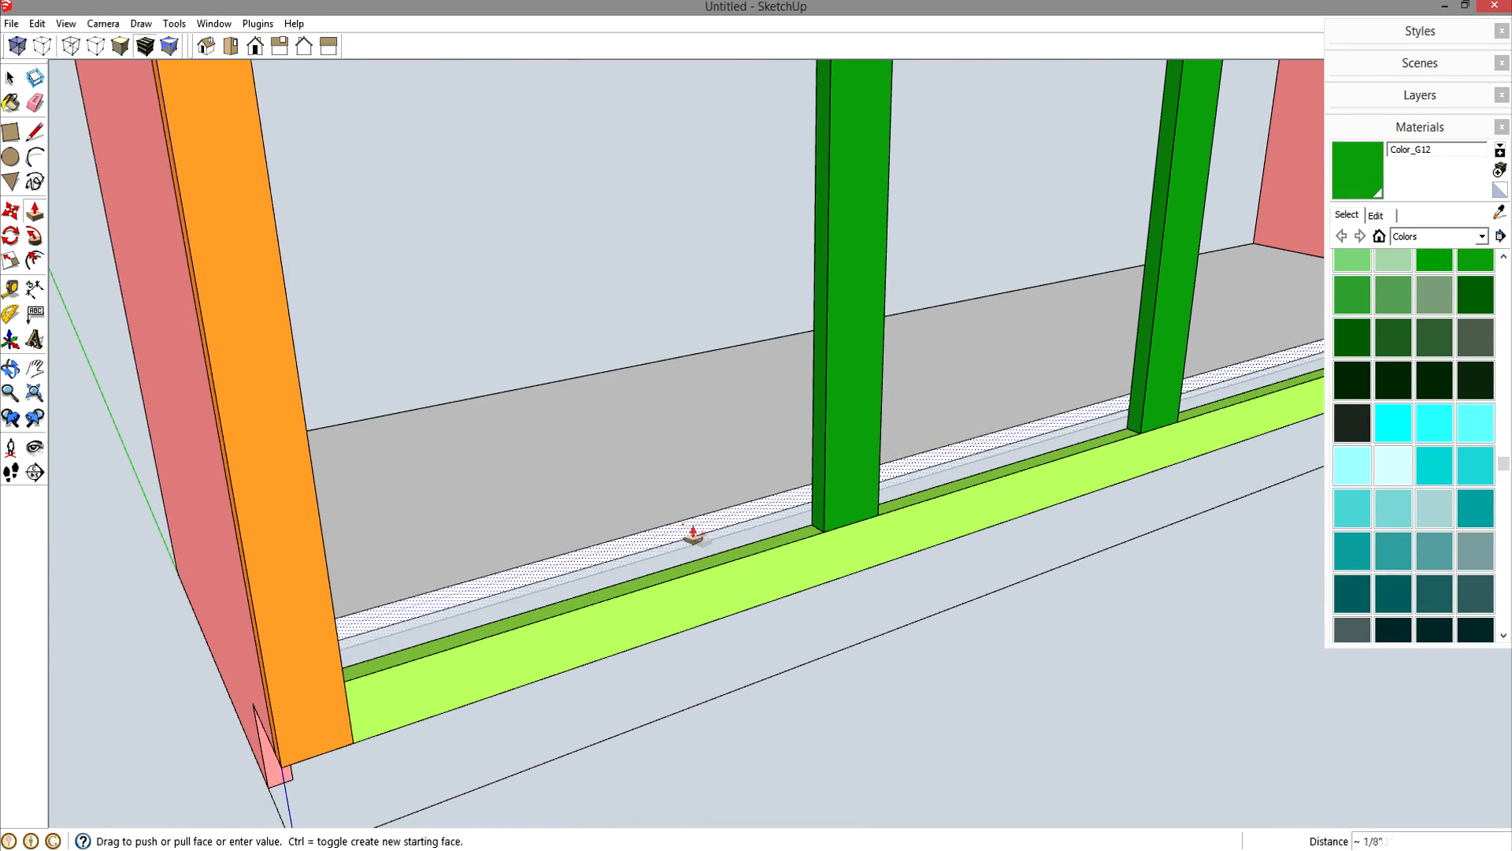
click(808, 533)
key(space)
click(671, 494)
key(g)
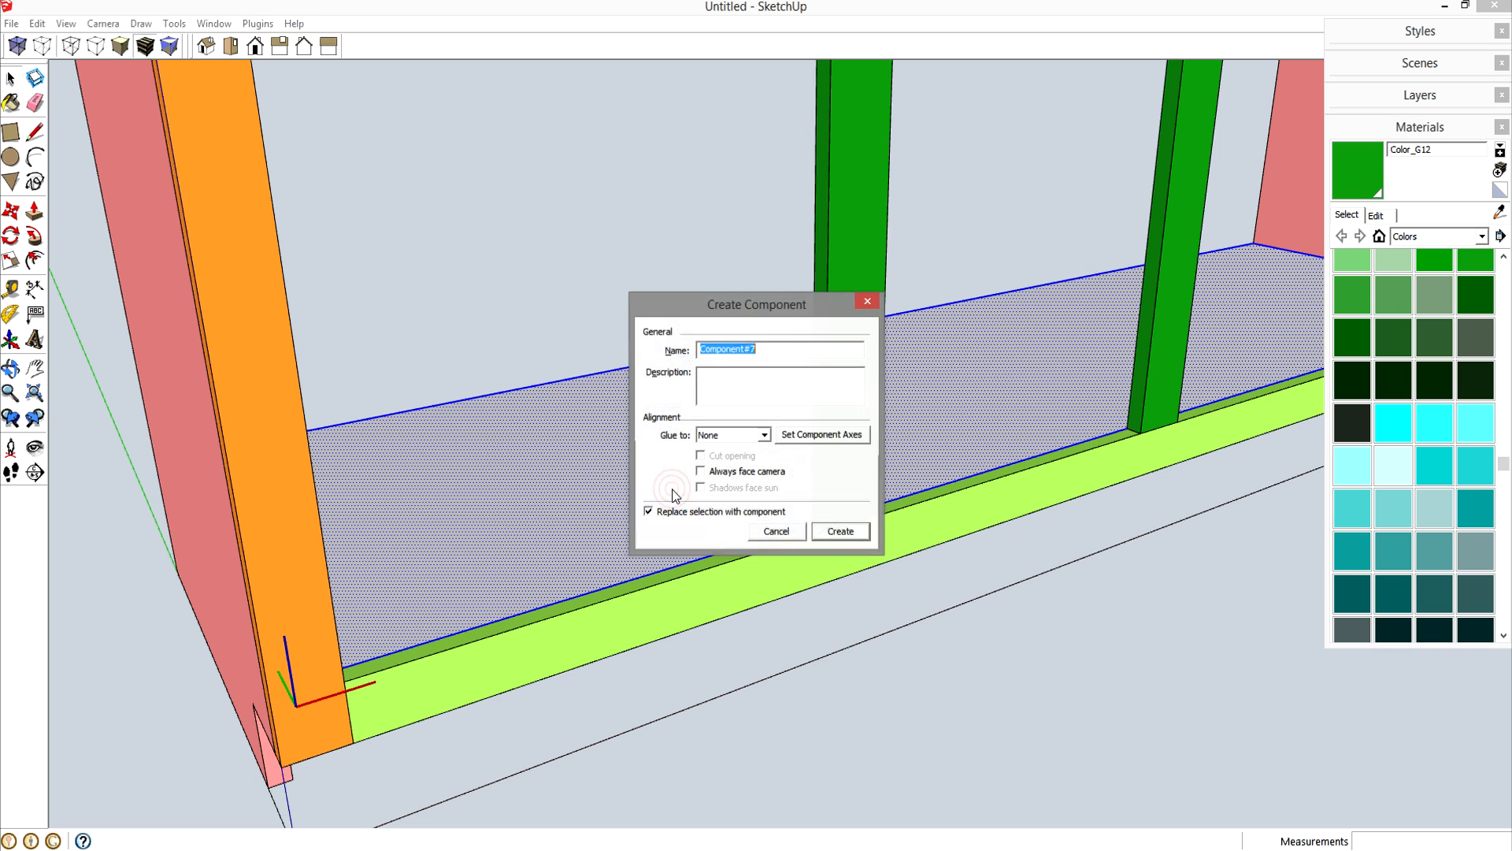
key(Return)
- Paint the cabinet floor panel with Color_J04, undoing any stray paint on the bottom rail
scroll(672, 491, down, 6)
middle_drag(632, 523, 534, 598)
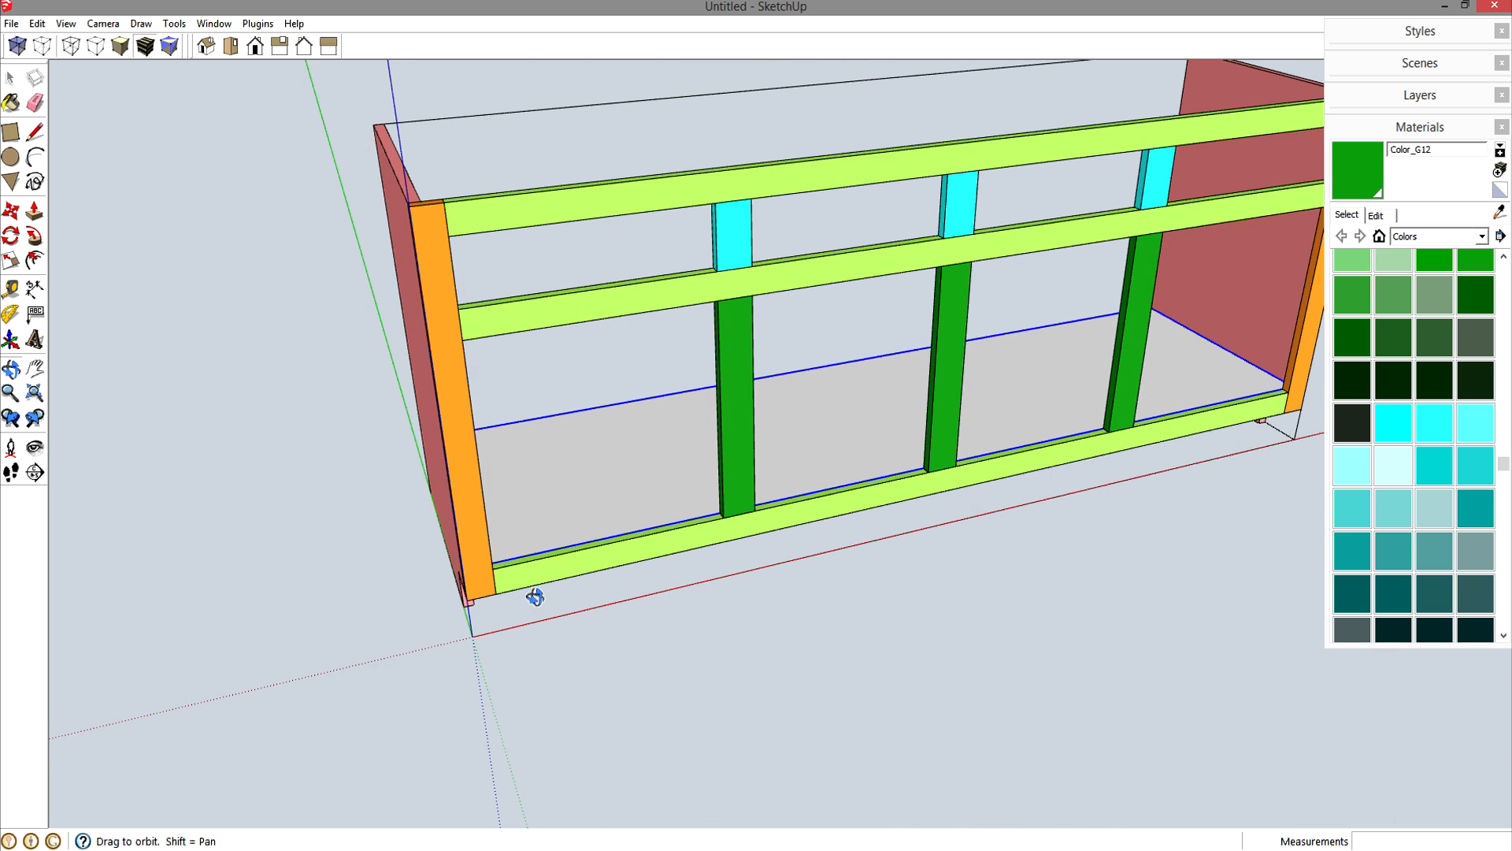
drag(1504, 465, 1503, 529)
click(1442, 386)
click(1230, 411)
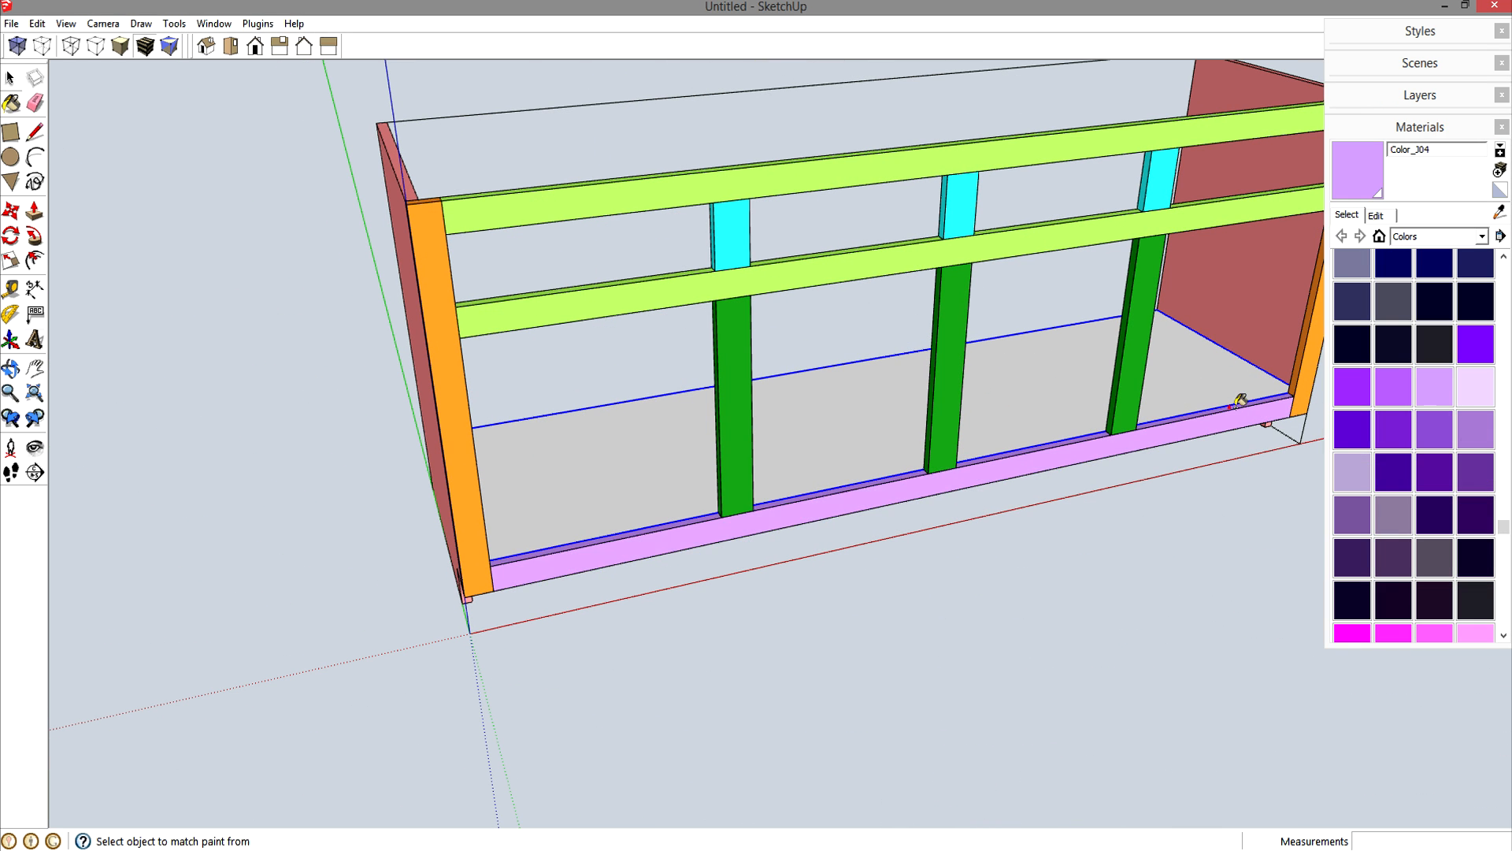
key(ctrl+z)
key(space)
shift+middle_drag(1225, 397, 1106, 395)
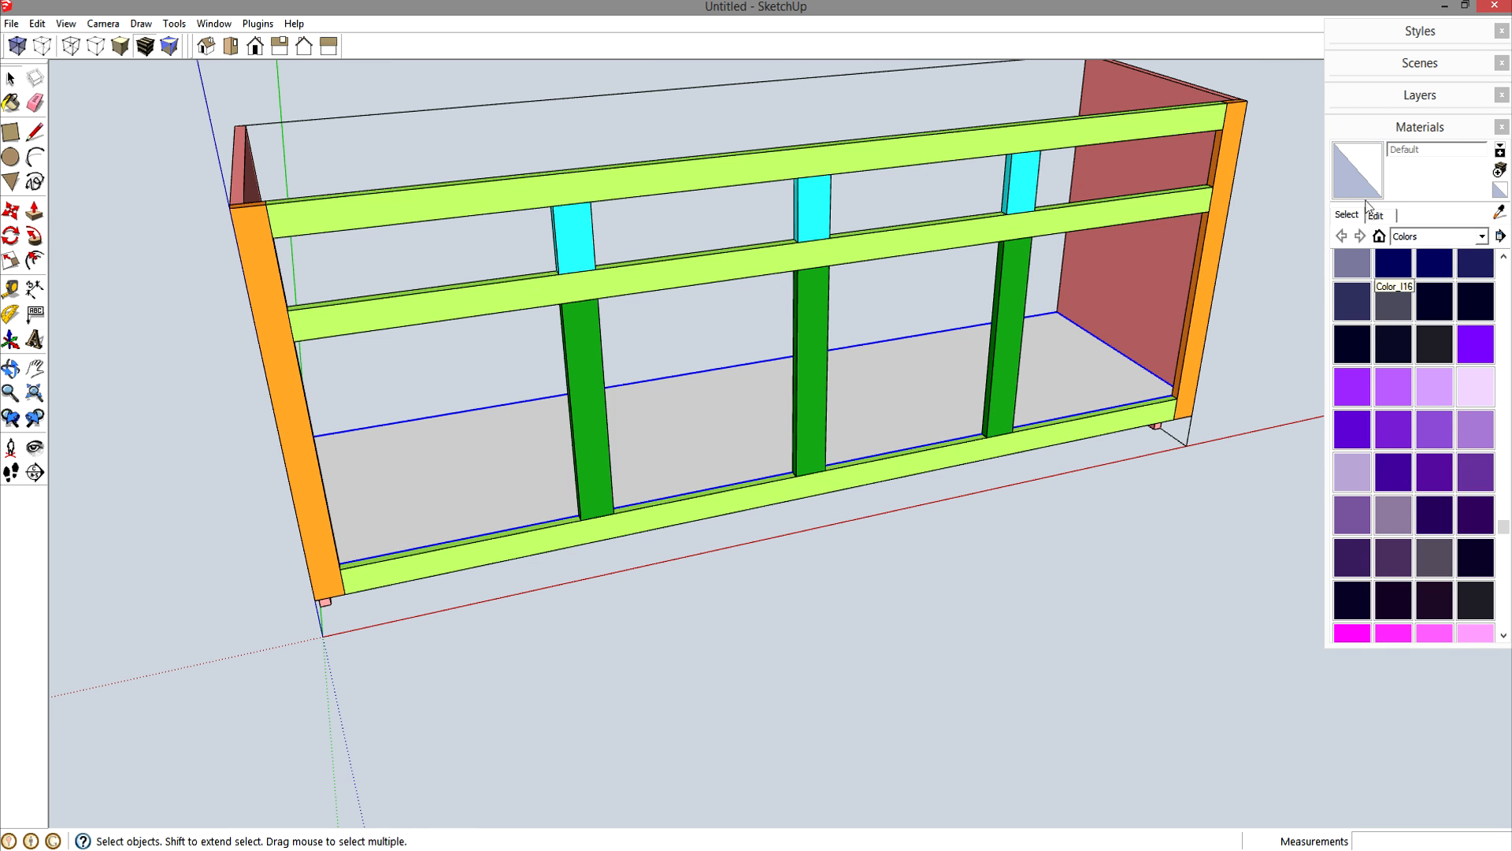
click(1434, 386)
click(1082, 388)
- Draw a 3/4" thick rectangle on the side panel, from the floor panel's rear underside corner down to the side panel's bottom edge
middle_drag(1116, 563, 590, 742)
middle_drag(843, 651, 981, 698)
key(r)
click(949, 678)
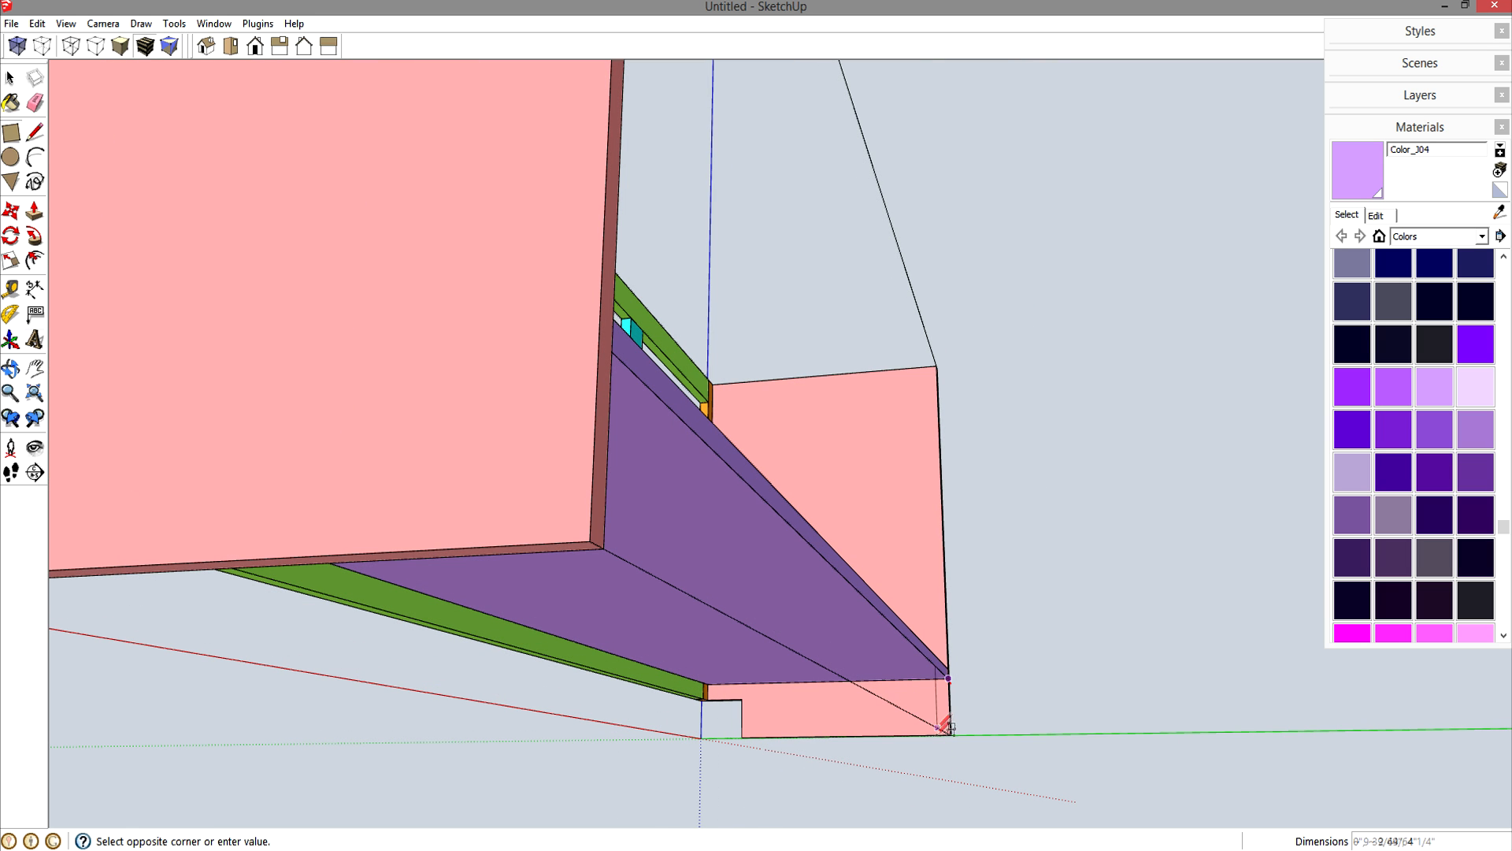
click(922, 735)
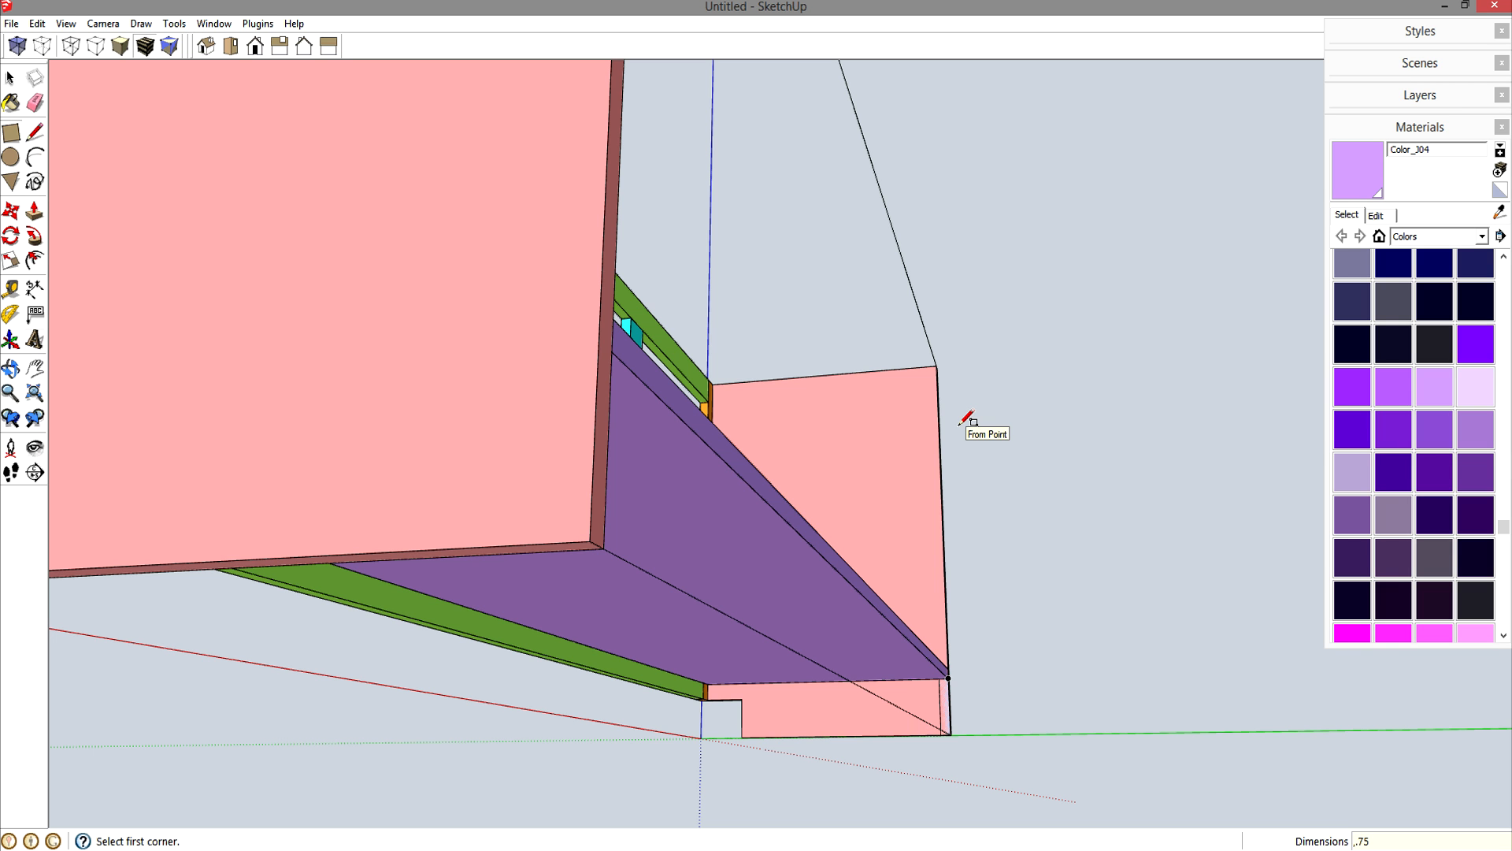
- Extrude the small rear rectangle across to the opposite side panel and make the resulting board a component
key(p)
drag(948, 706, 609, 360)
key(space)
triple_click(676, 504)
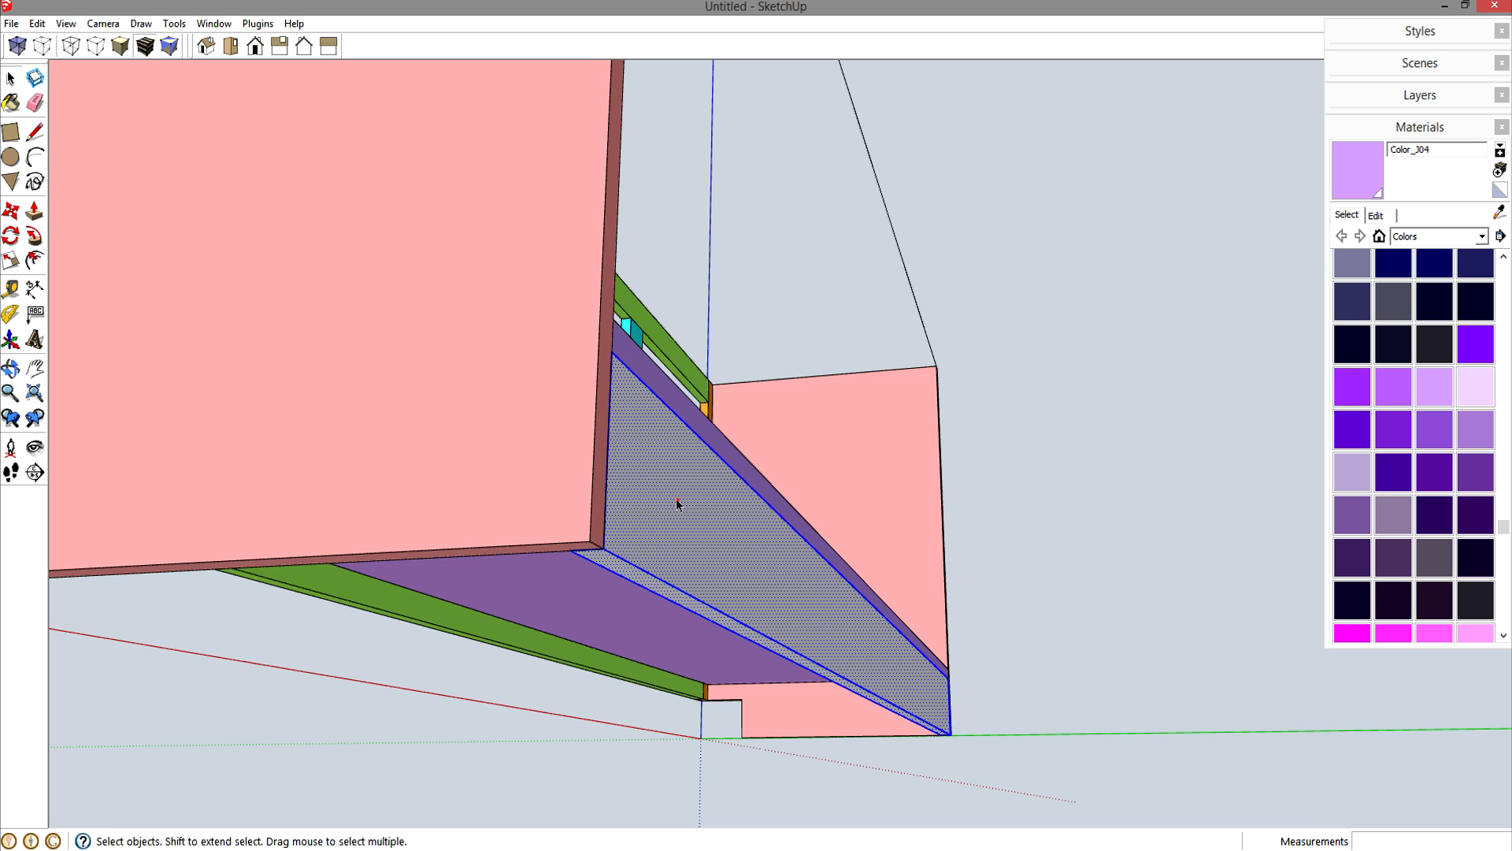
key(g)
key(Return)
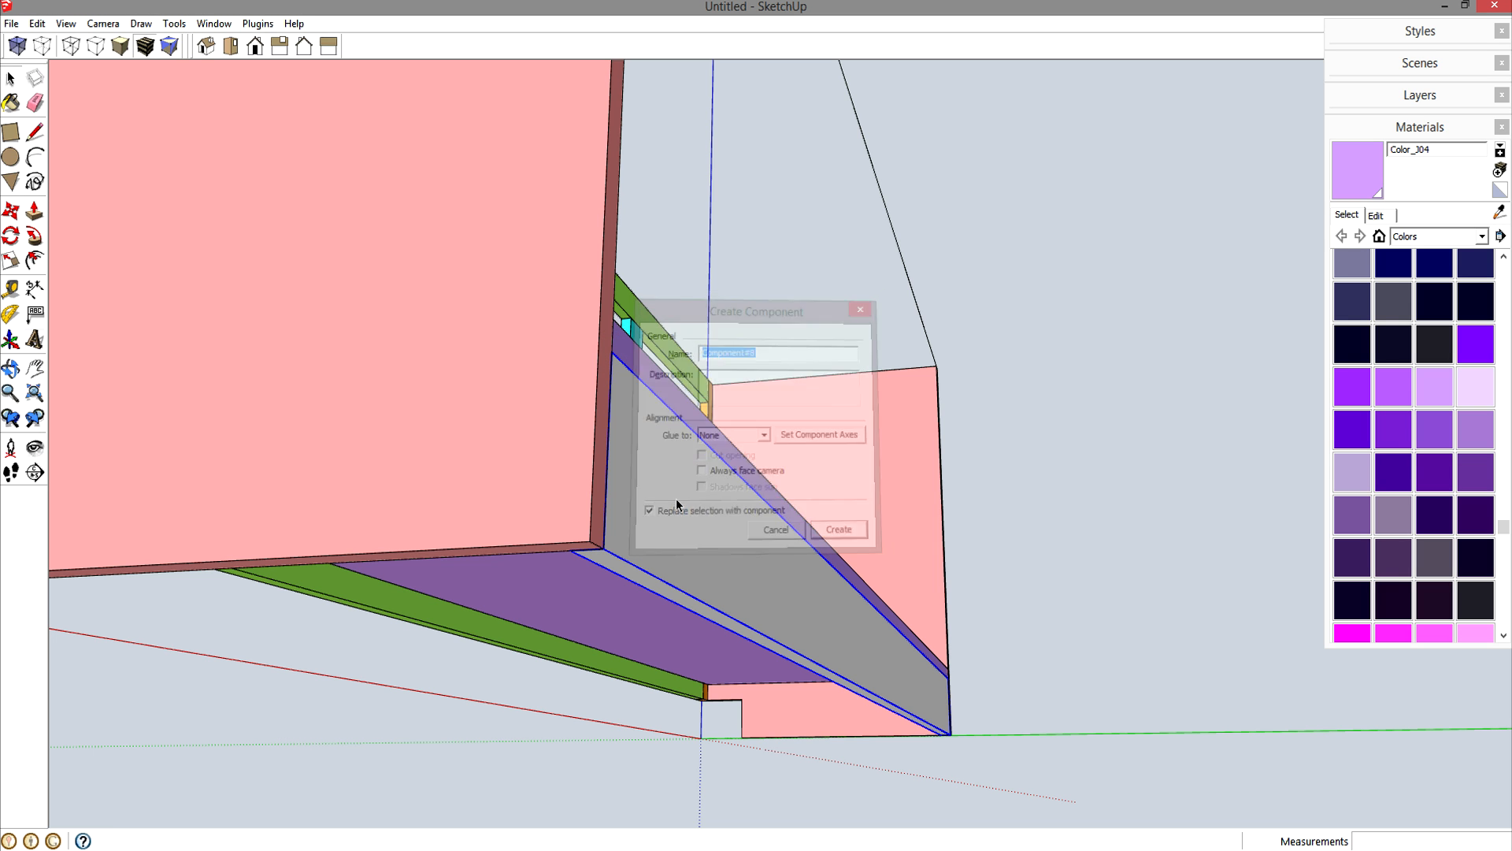
- Paint the rear support board with Color_K04
click(898, 663)
key(space)
mouse_move(895, 667)
middle_down()
mouse_move(756, 804)
mouse_move(959, 612)
mouse_move(1074, 557)
mouse_move(1036, 570)
mouse_move(1054, 564)
middle_up()
scroll(892, 490, down, 3)
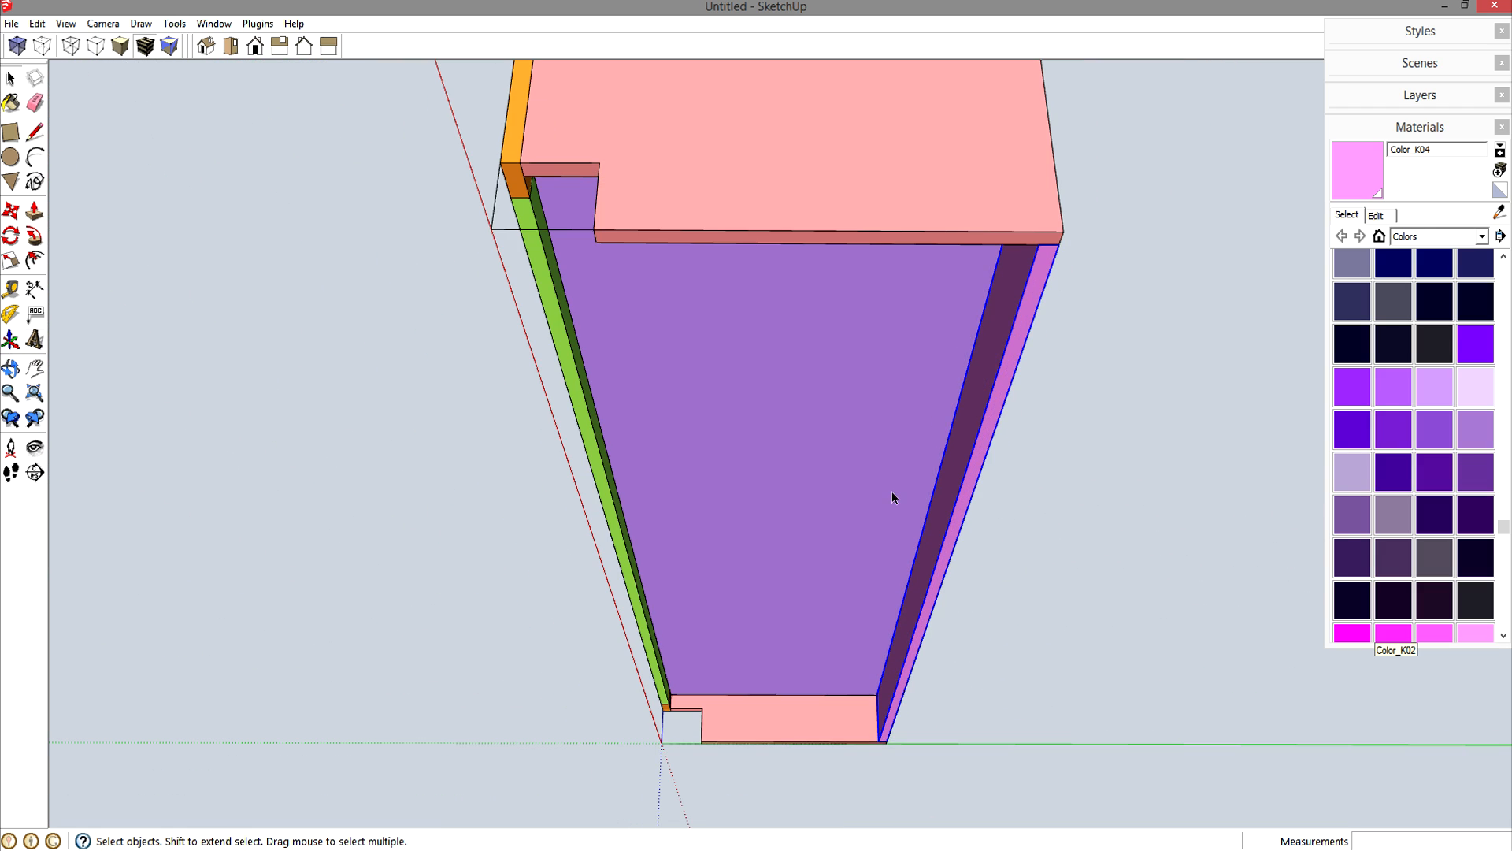
- Copy the rear support board forward to the side panels' toe-kick notch edge
scroll(1022, 245, up, 1)
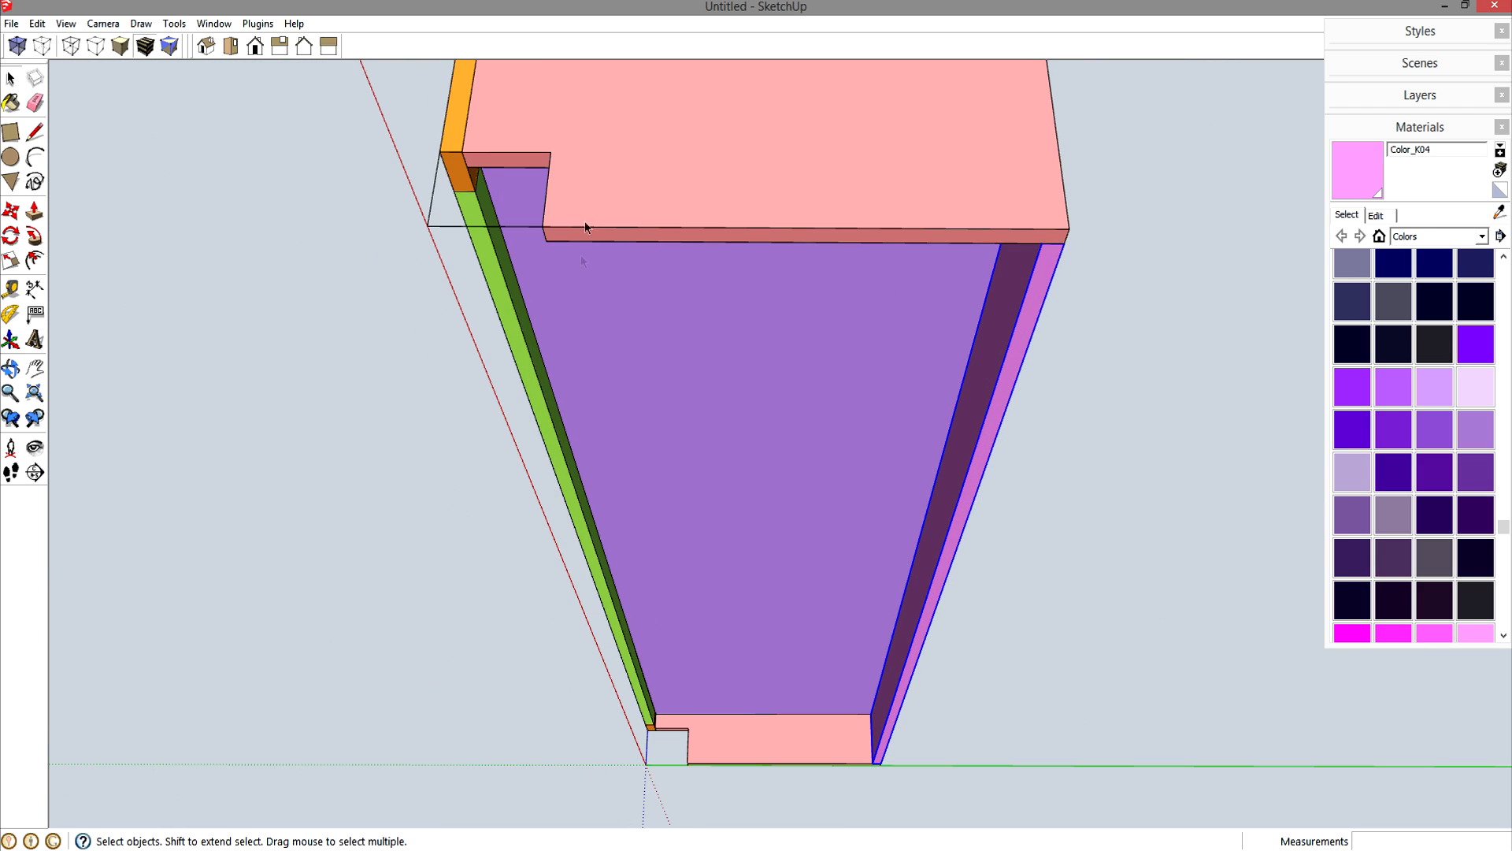
key(m)
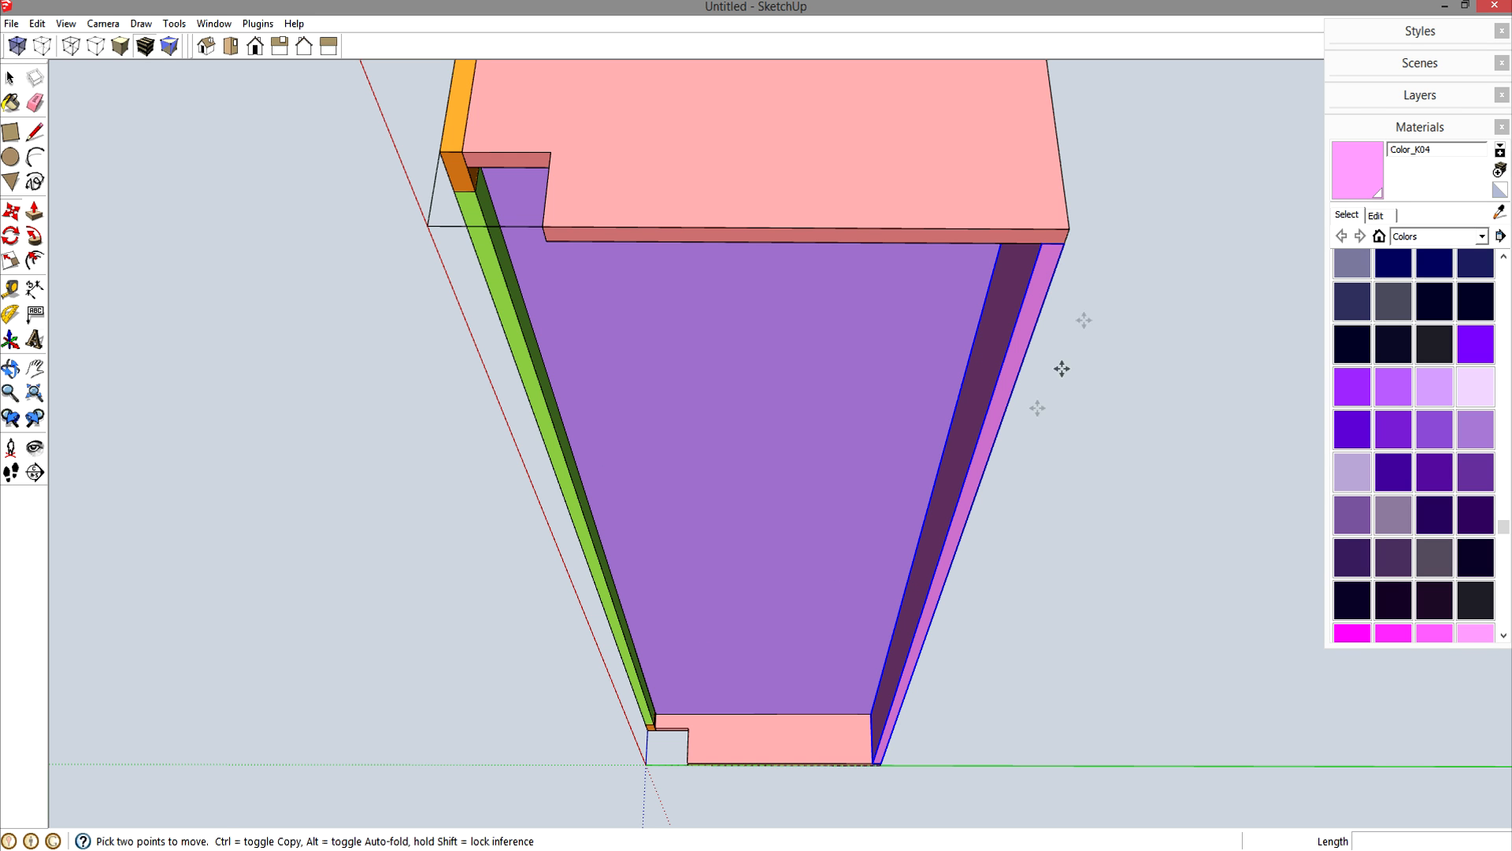
click(1045, 239)
key(ctrl)
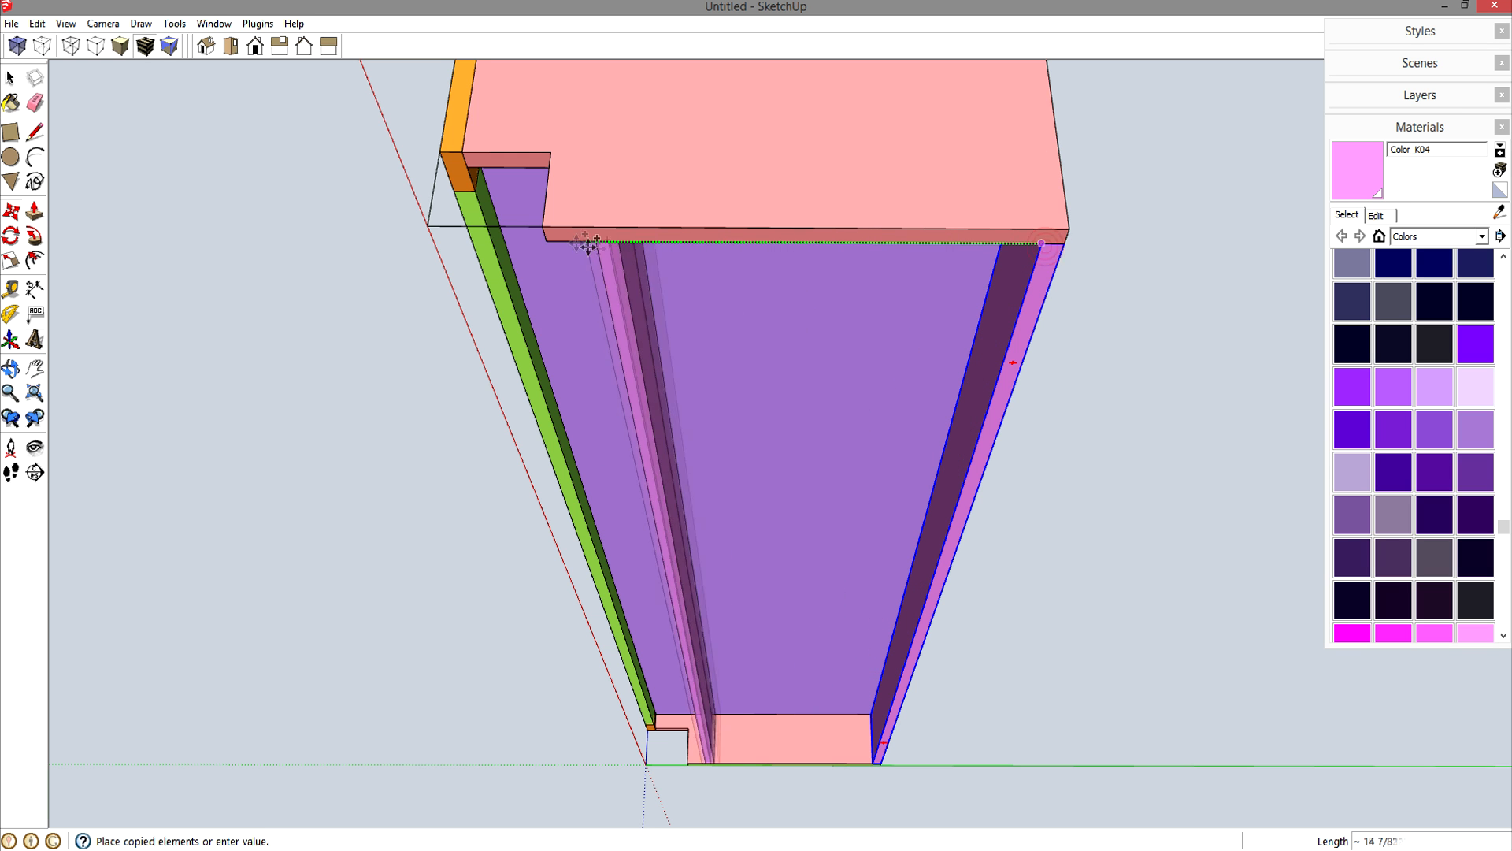
click(552, 235)
- Draw a rectangle across the toe-kick front, from one side panel's upper notch corner to the other side panel's lower outer corner
key(o)
drag(685, 361, 928, 527)
key(m)
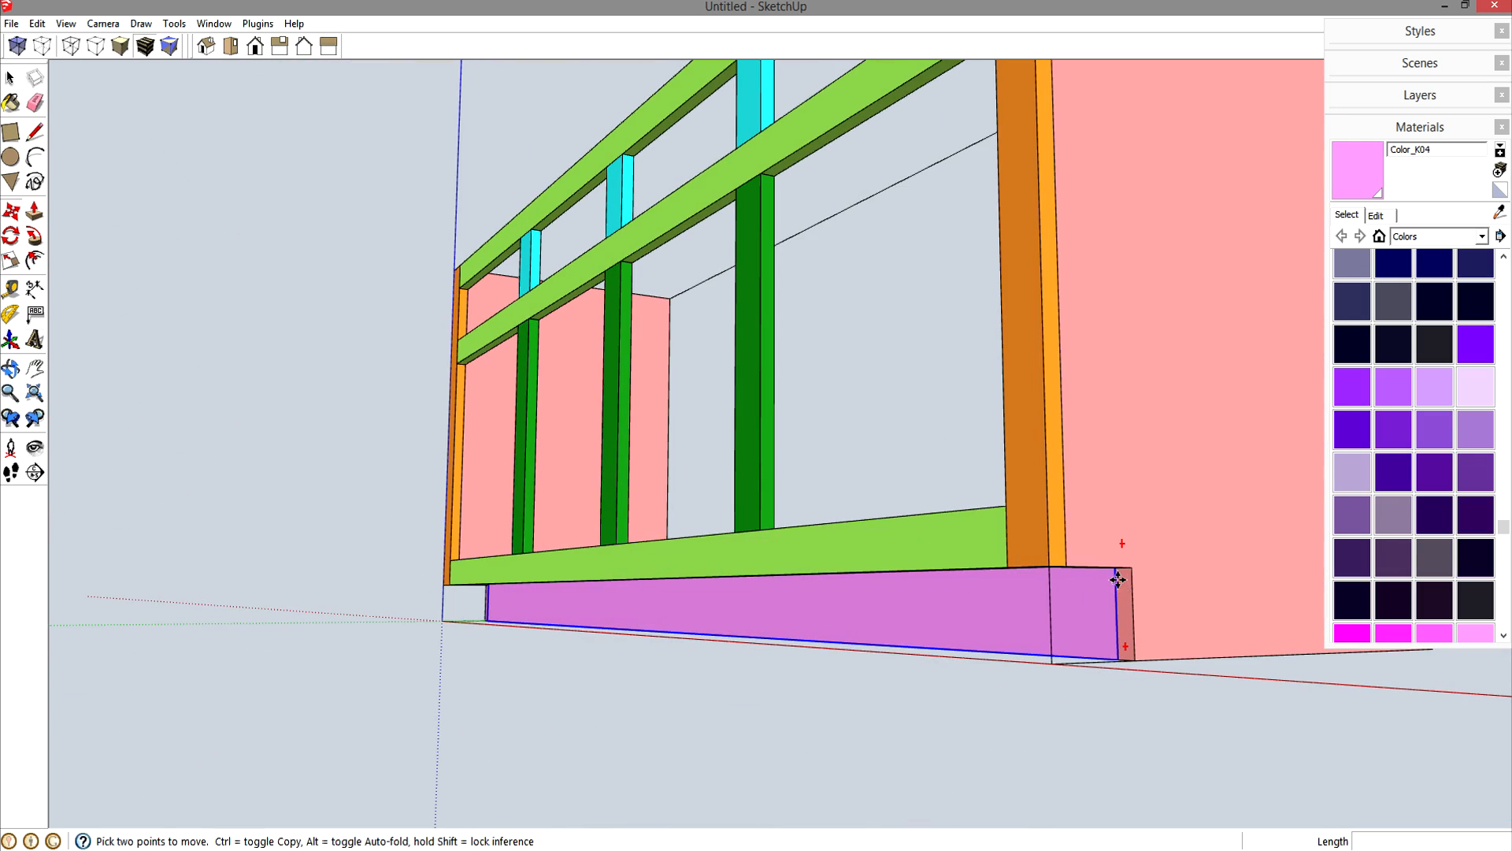
middle_drag(676, 650, 736, 594)
scroll(448, 622, up, 5)
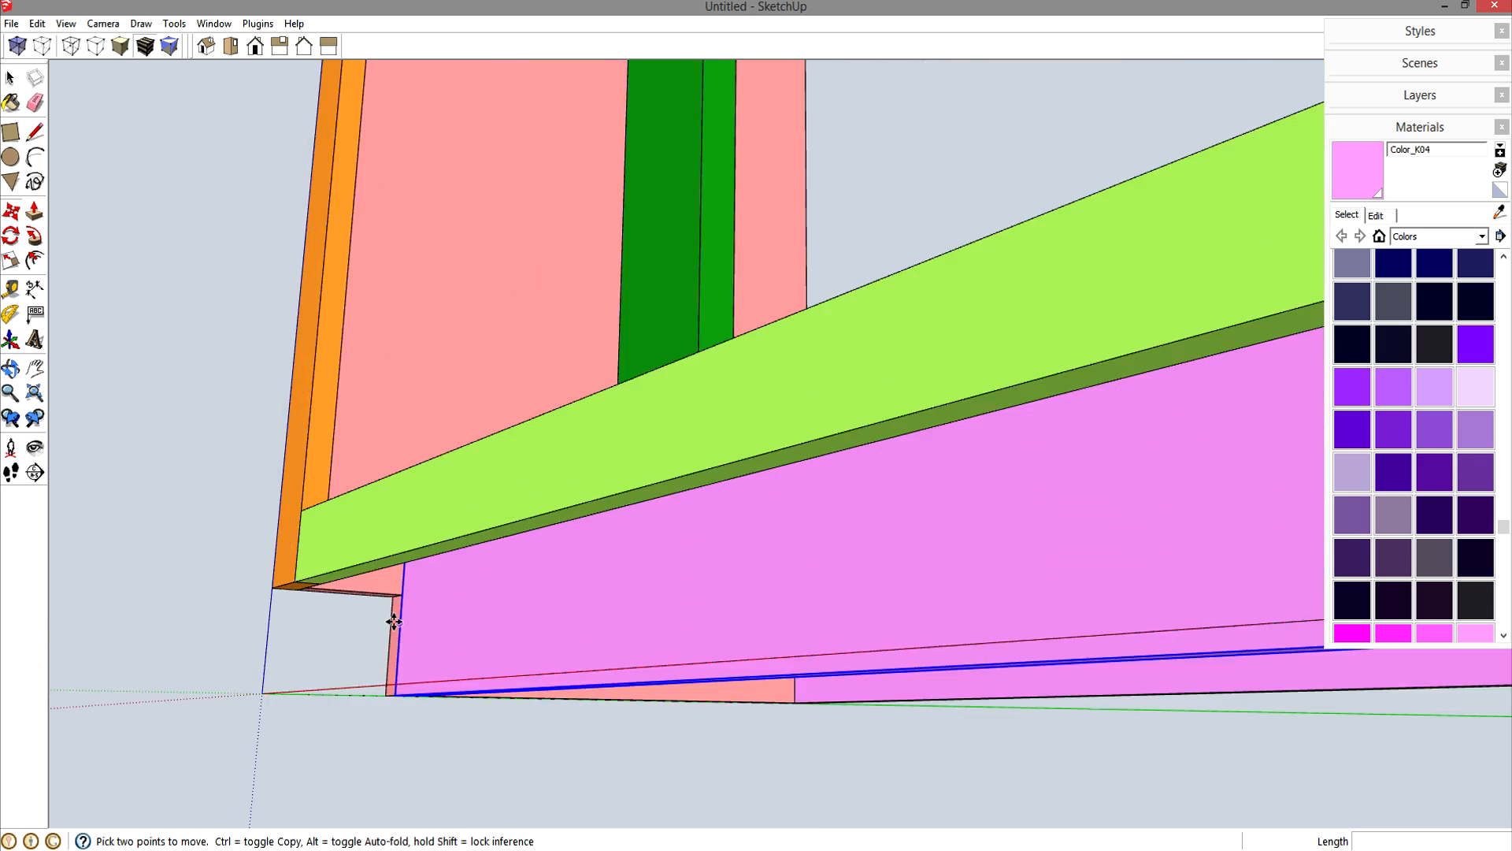
scroll(394, 622, up, 5)
key(r)
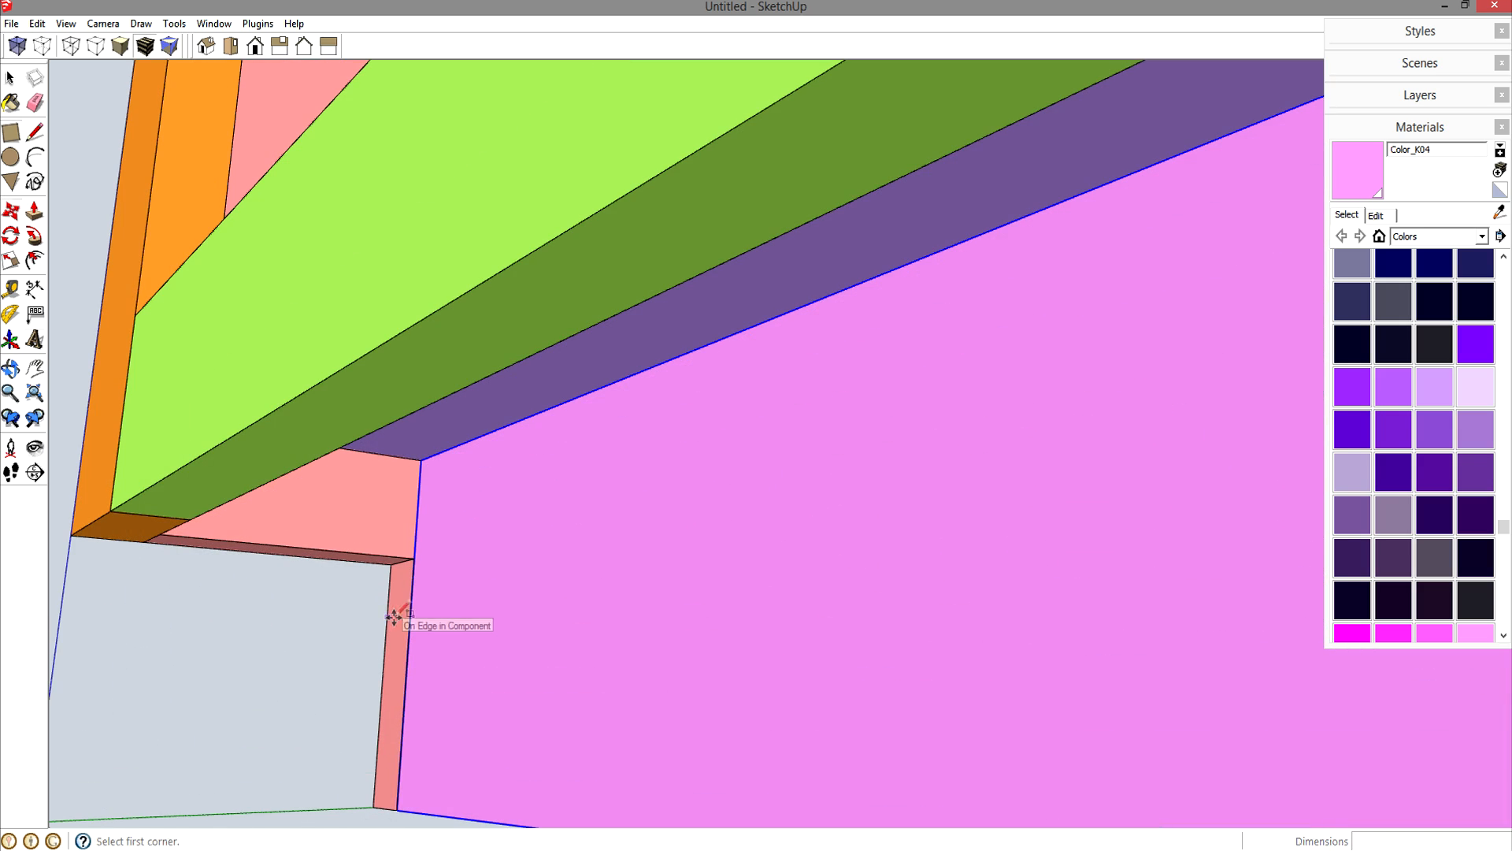
click(393, 564)
scroll(397, 564, down, 10)
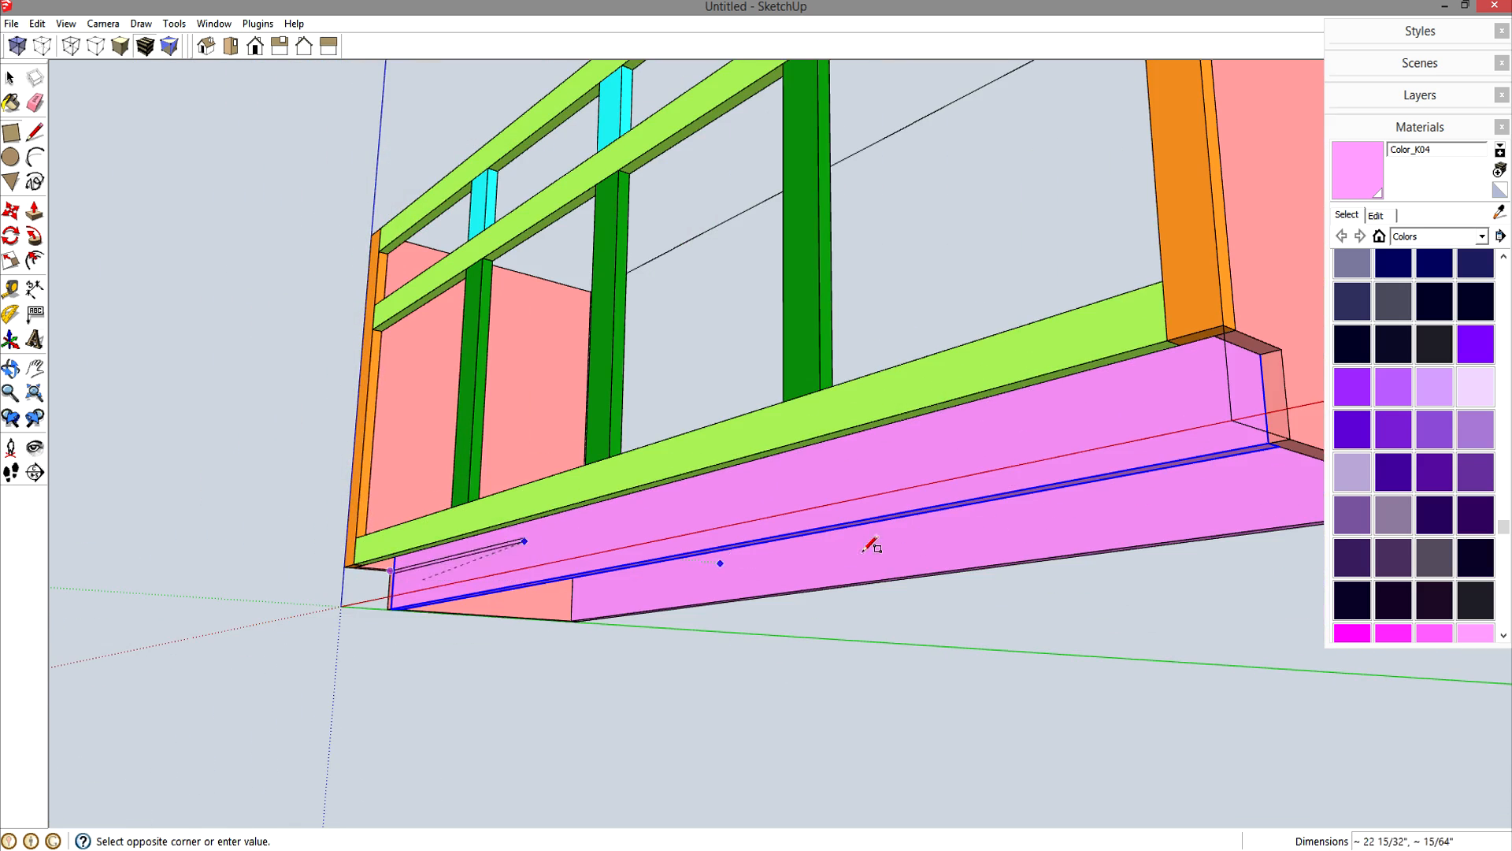
click(1290, 434)
- Extrude the toe-kick rectangle outward 3/4"
key(p)
click(1242, 435)
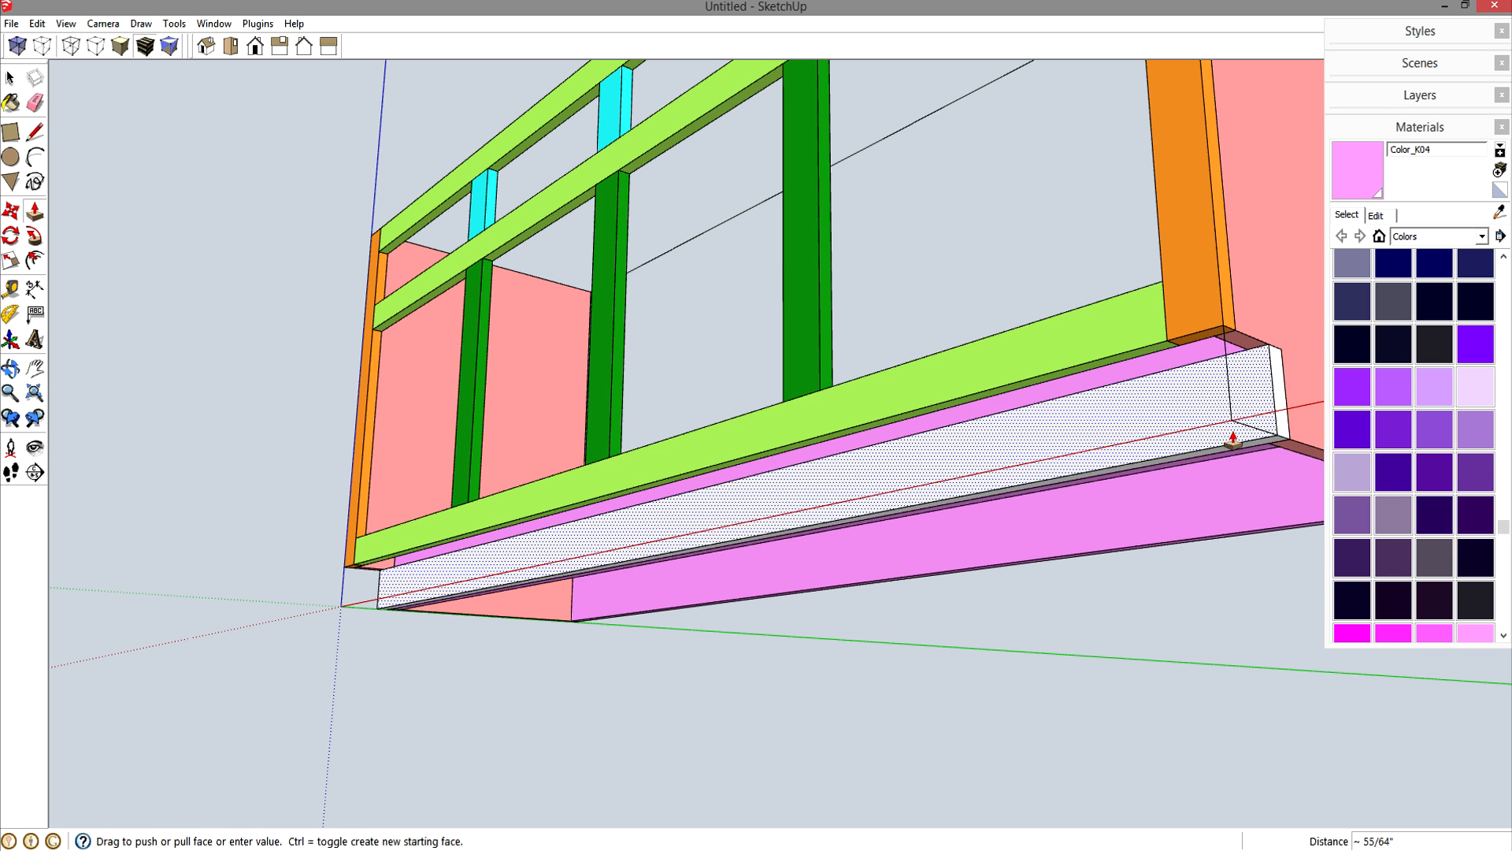
key(Return)
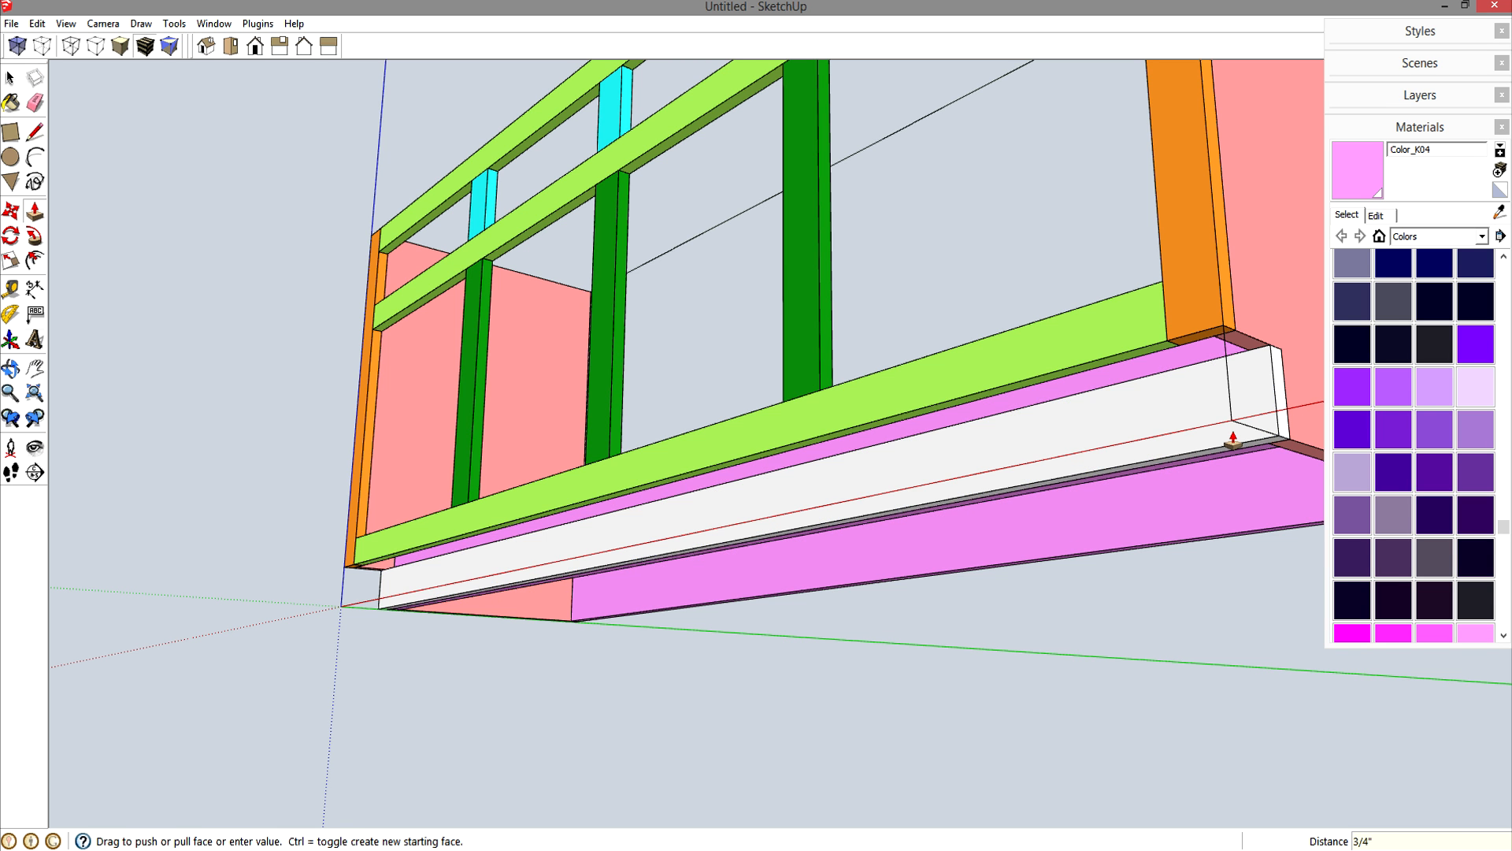
- Turn the extruded toe-kick board into a component
key(space)
double_click(1205, 435)
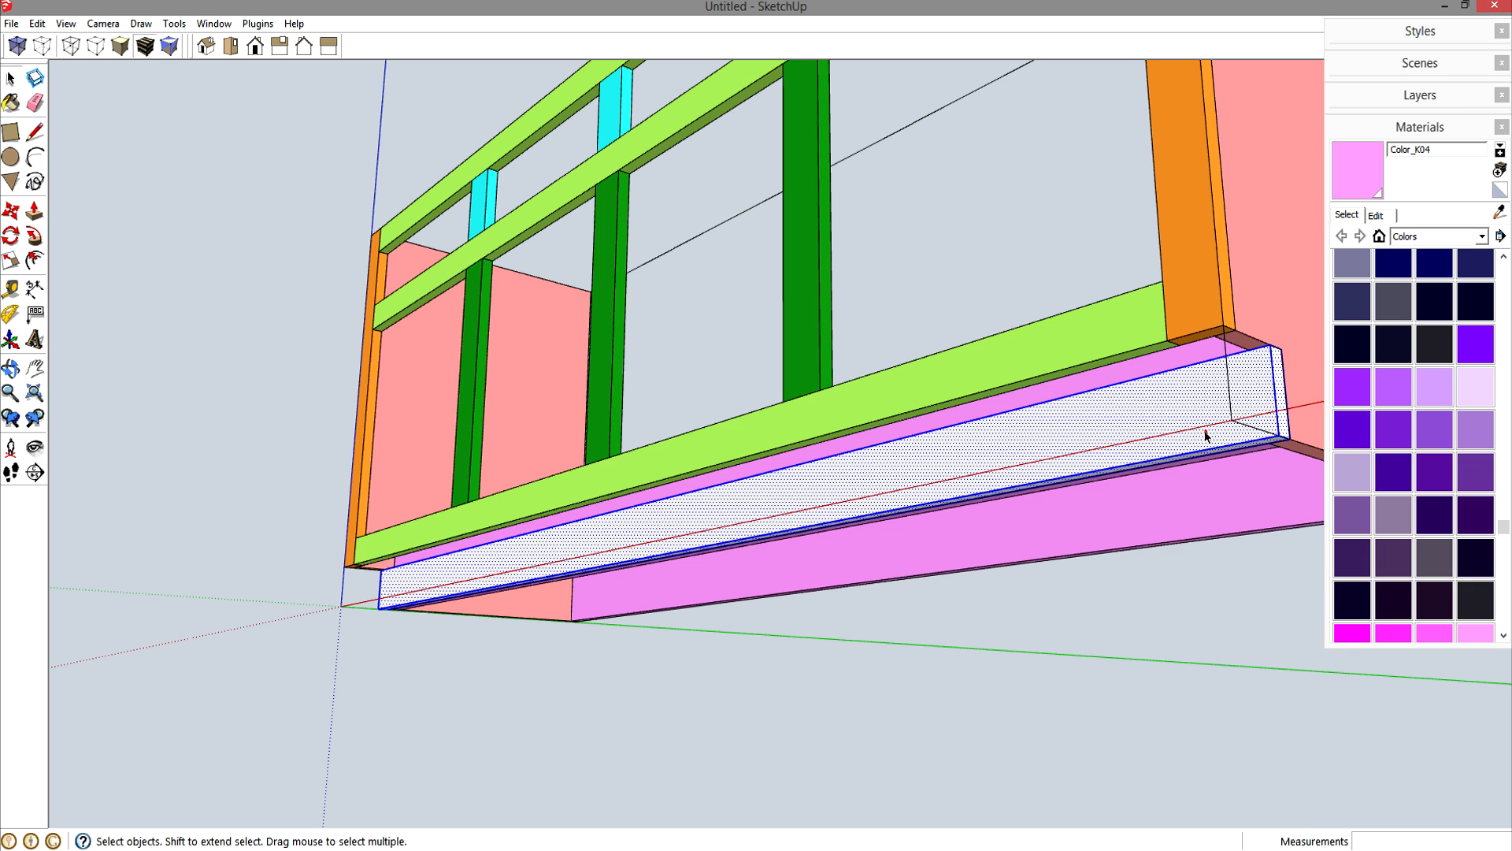
key(g)
key(Return)
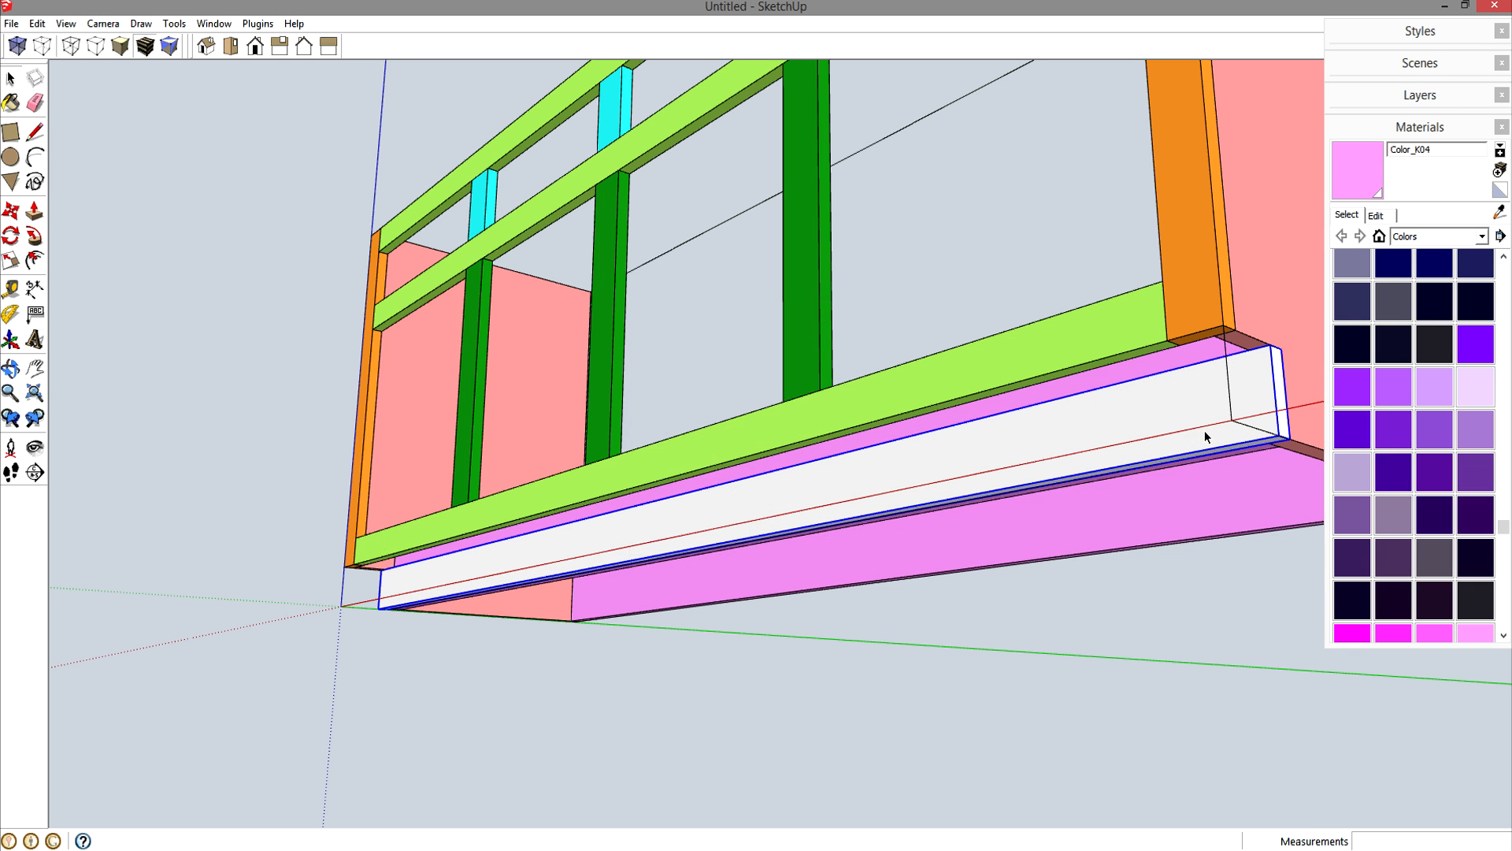
- Paint the toe-kick component with Color_C03
middle_drag(1204, 430, 1174, 443)
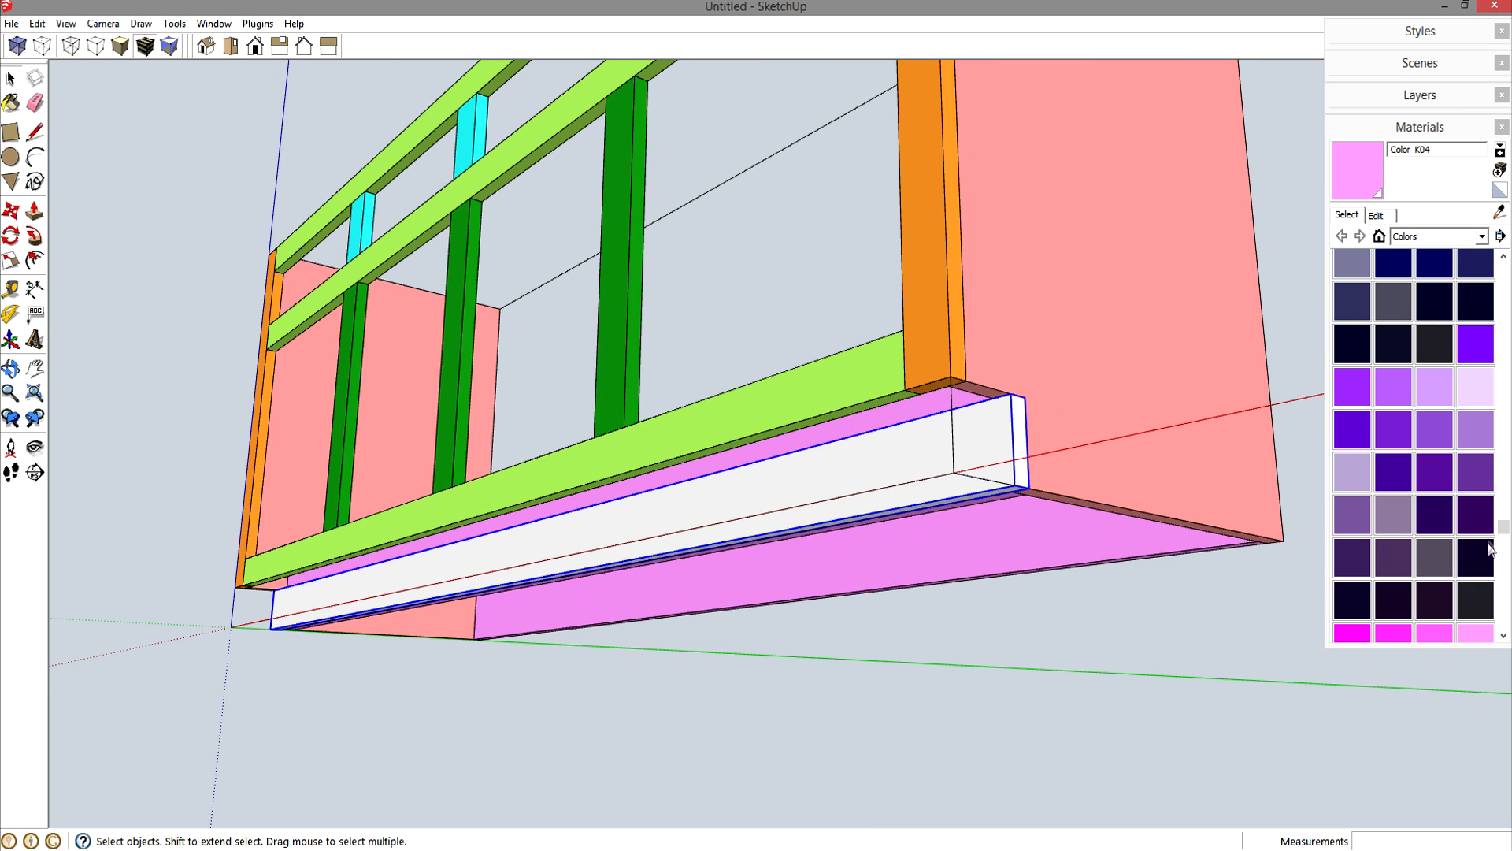
drag(1505, 525, 1506, 439)
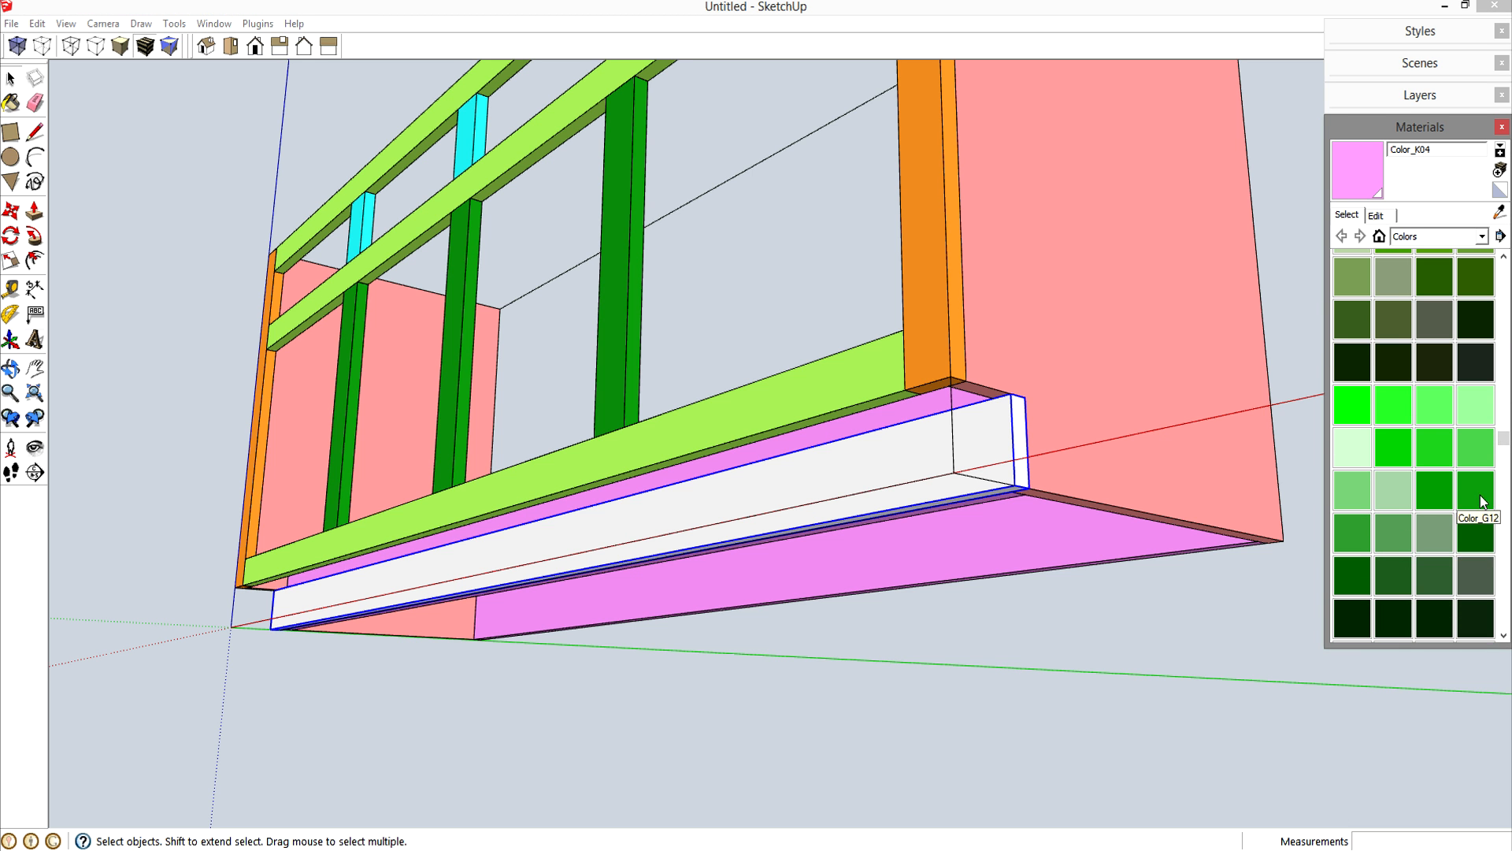
scroll(1483, 501, up, 10)
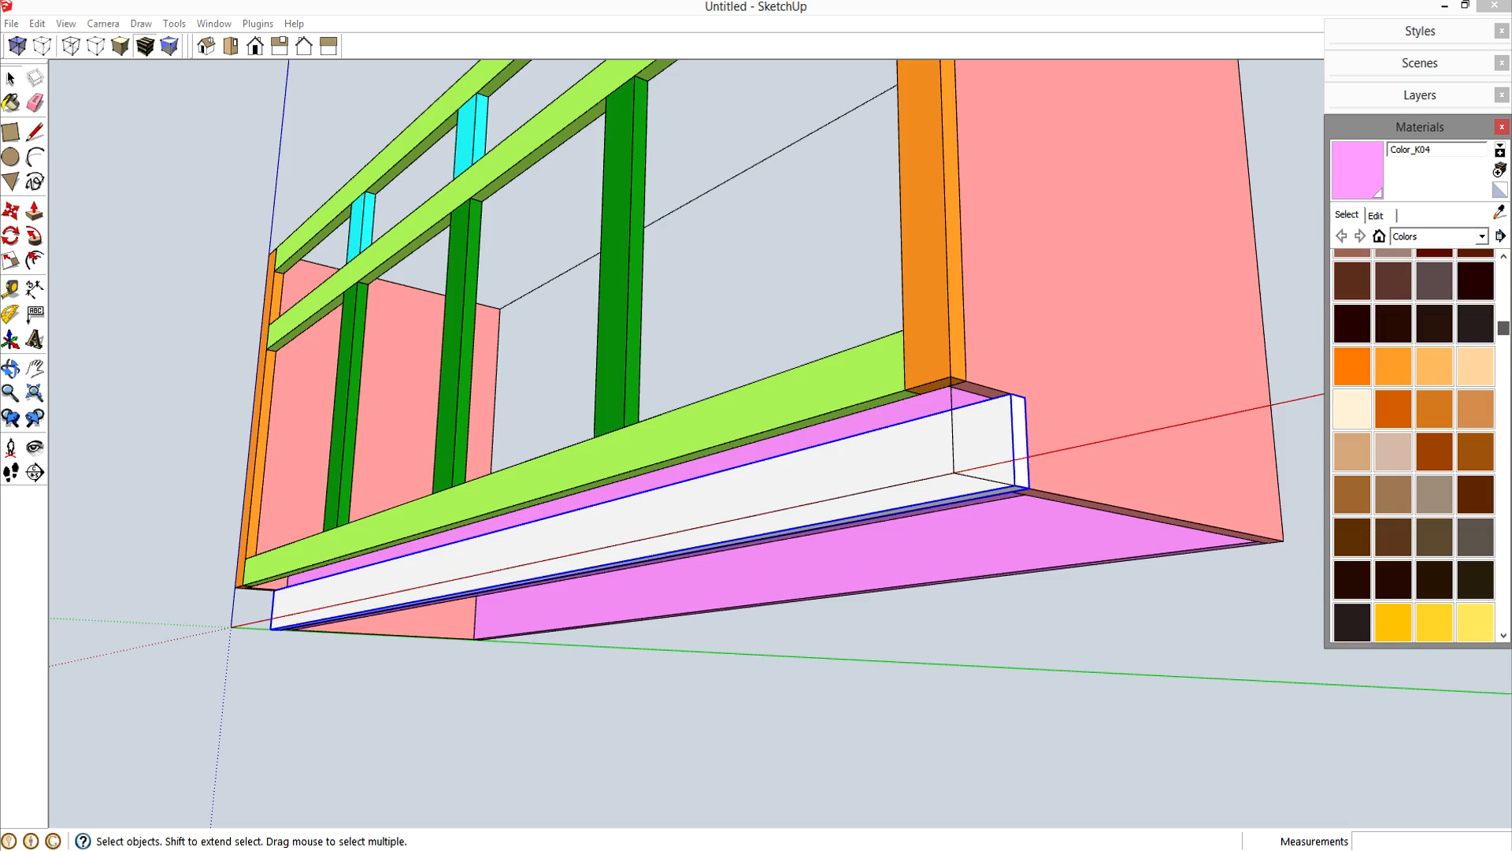
click(1440, 369)
click(1016, 522)
- Copy the rear support board straight up so it is flush with the side panels' upper rear corner
mouse_move(1054, 554)
middle_down()
mouse_move(1094, 425)
mouse_move(1020, 470)
mouse_move(905, 418)
mouse_move(844, 489)
mouse_move(999, 544)
mouse_move(1125, 668)
mouse_move(1141, 692)
mouse_move(1066, 625)
mouse_move(1150, 764)
mouse_move(958, 718)
mouse_move(487, 804)
middle_up()
drag(450, 803, 435, 747)
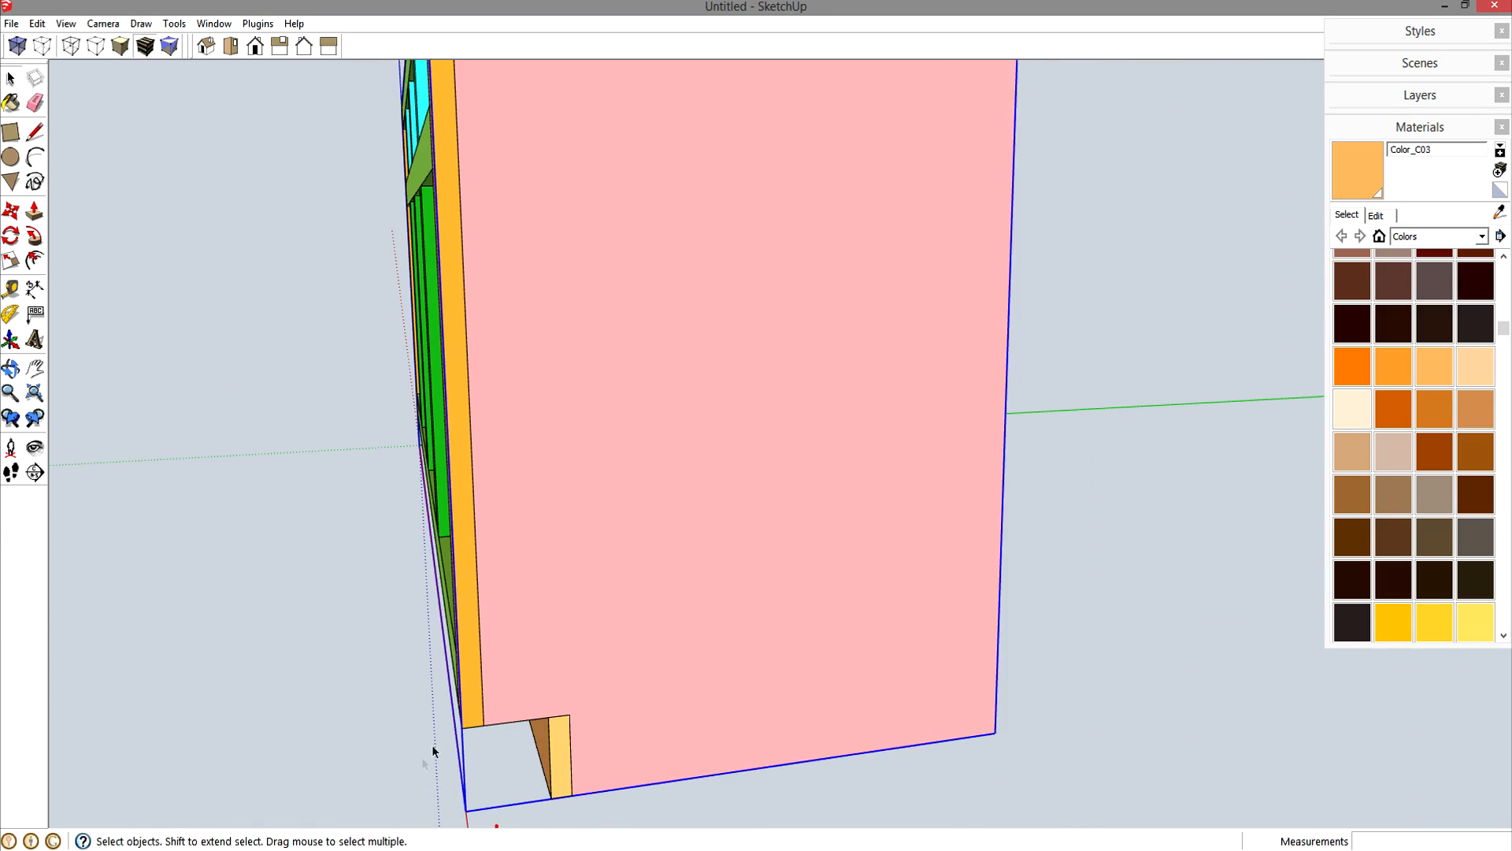
scroll(437, 742, down, 4)
middle_drag(544, 717, 503, 794)
click(893, 508)
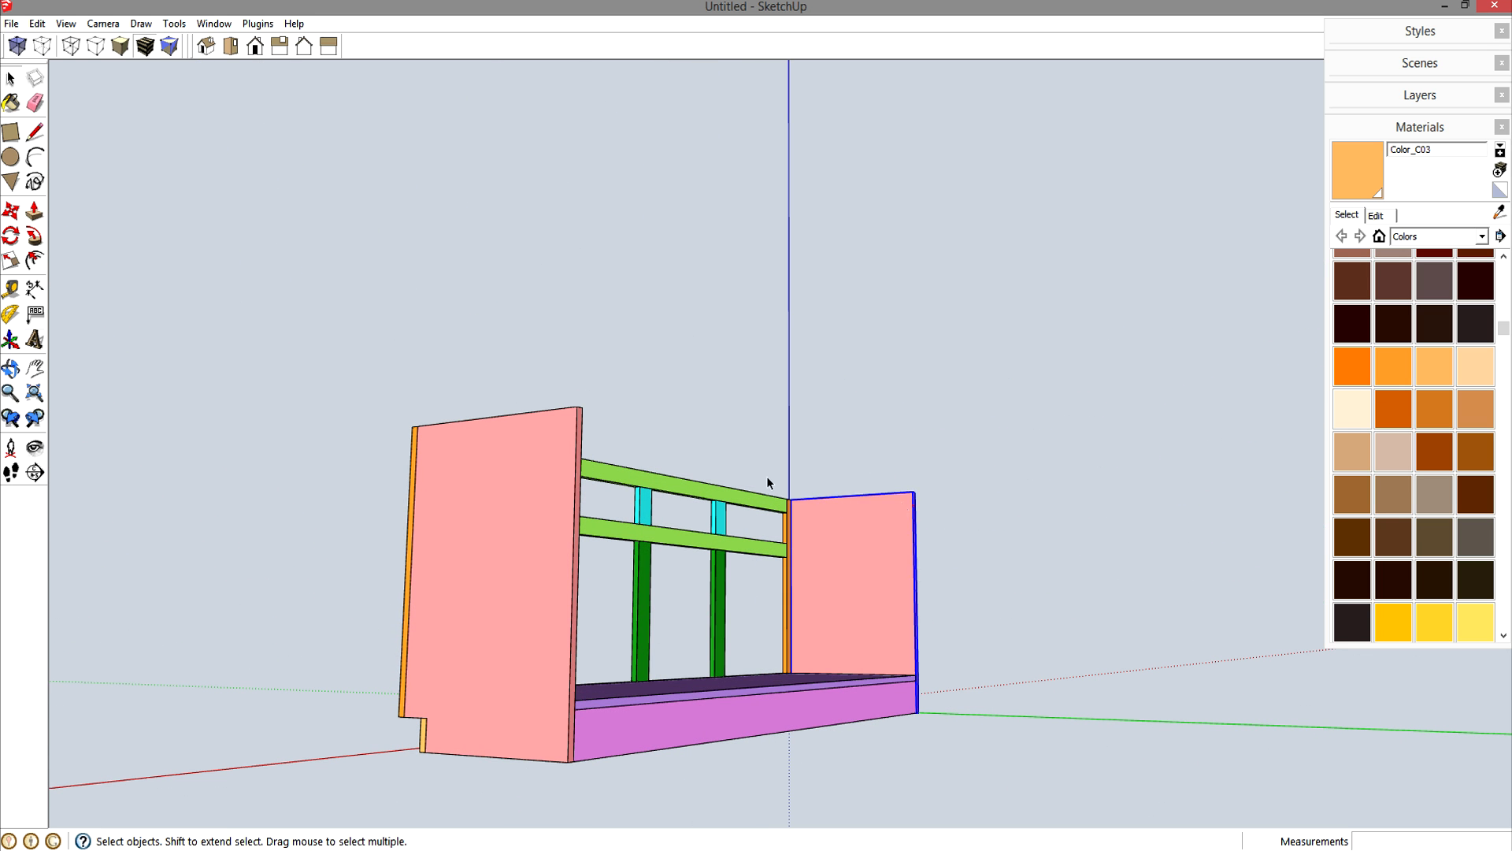
click(670, 736)
key(m)
key(ctrl)
click(917, 677)
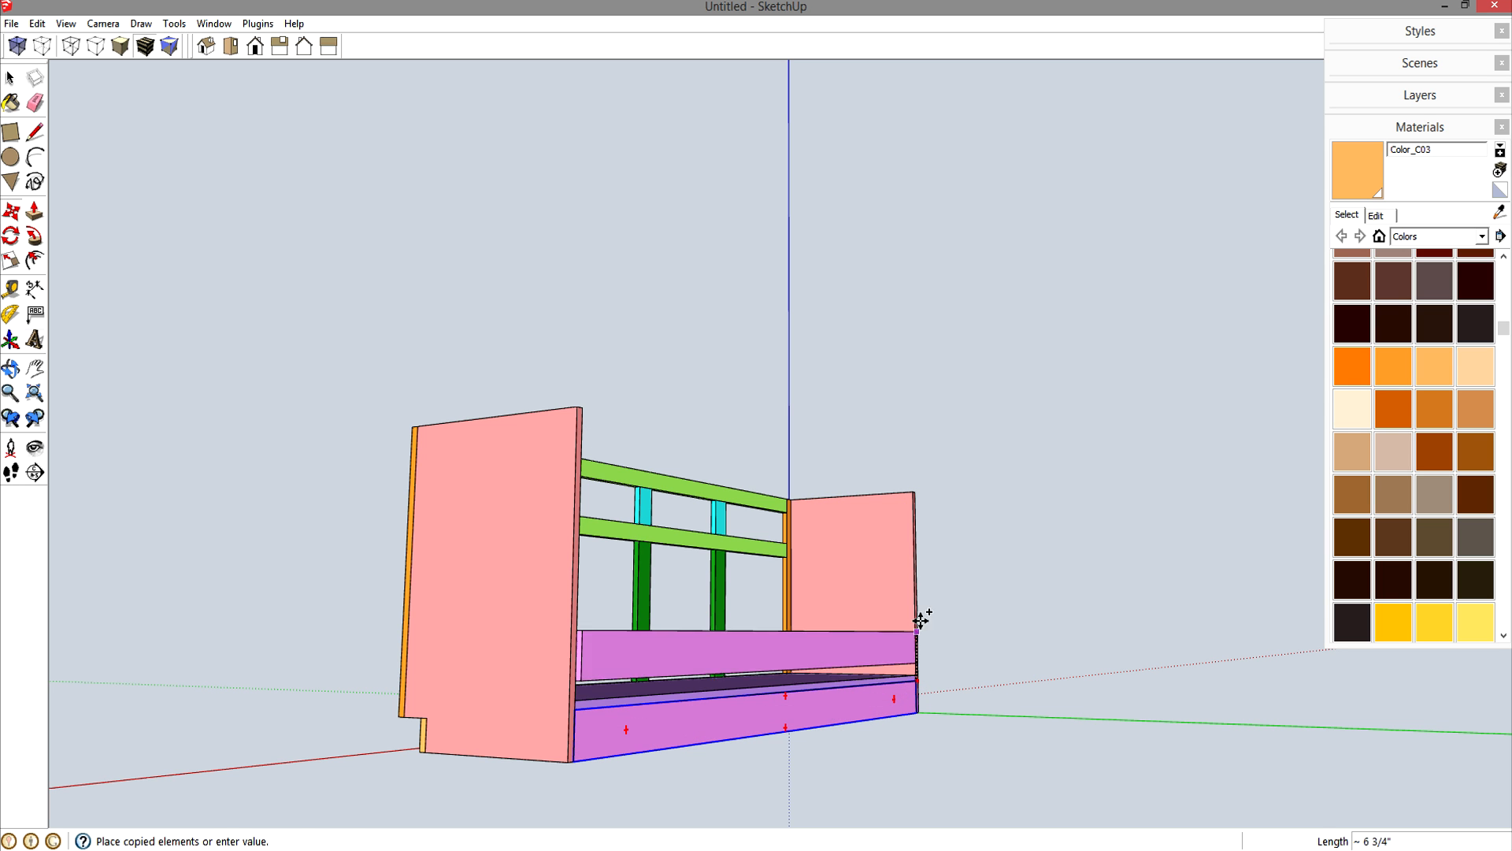
scroll(914, 496, up, 3)
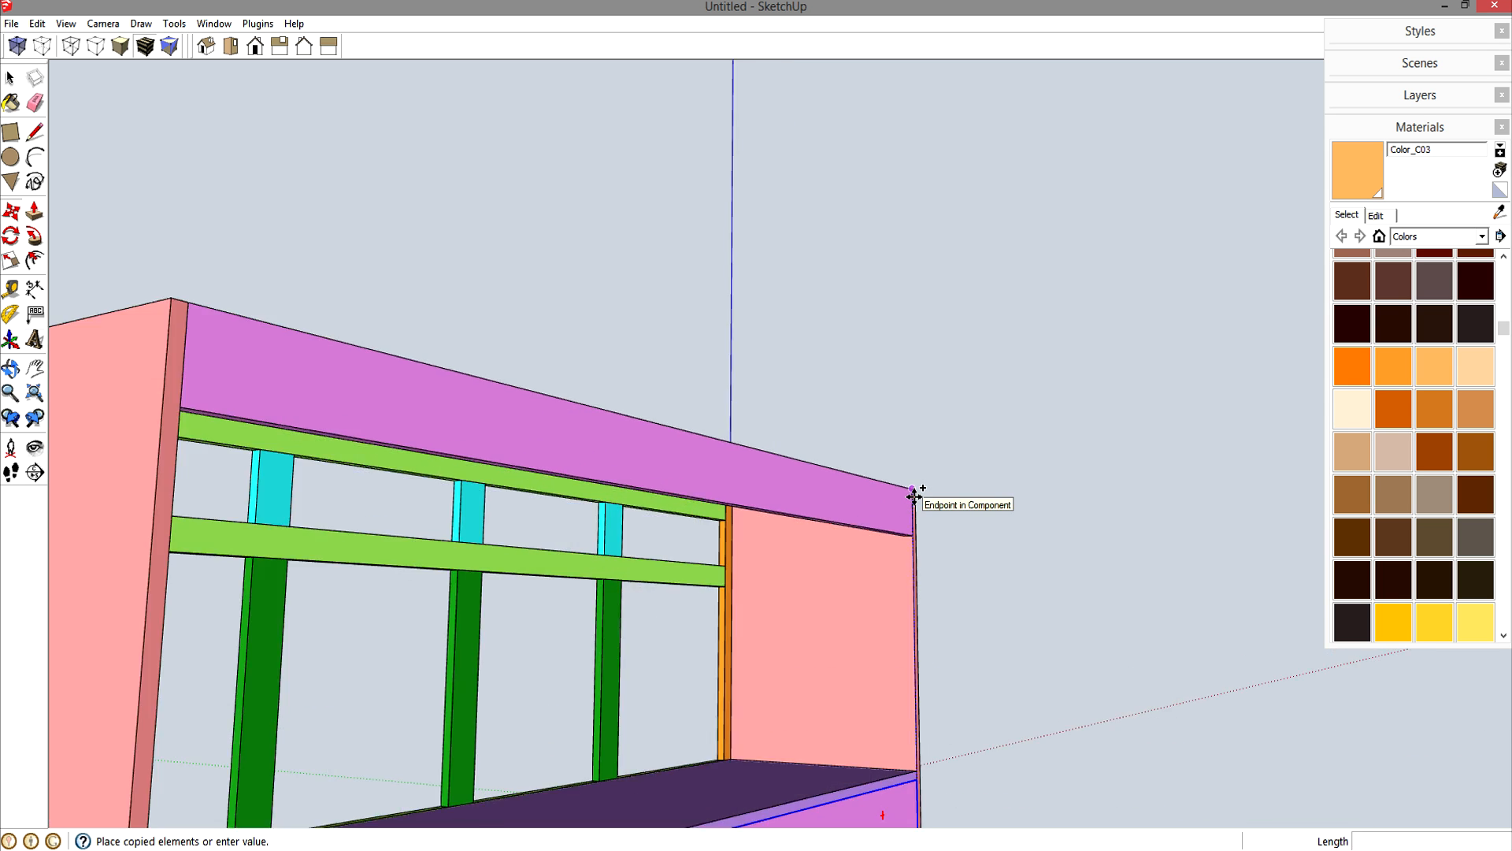
click(914, 495)
scroll(914, 494, down, 4)
key(space)
- Draw a 2" by 19 1/2" rectangle along the left side panel's top inner edge, from the rear support board to the front frame
middle_drag(644, 453, 972, 683)
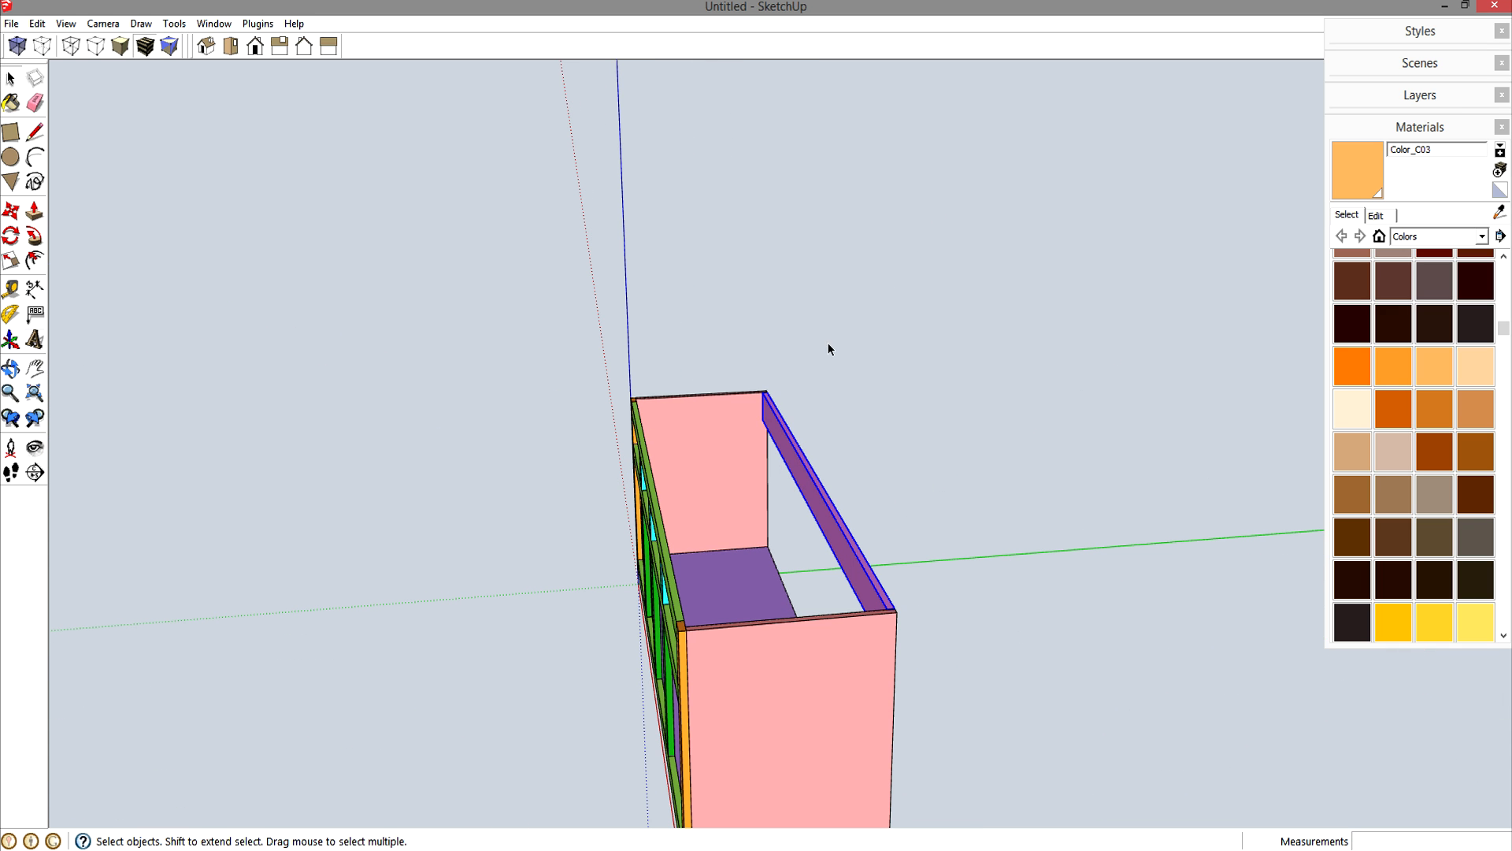
middle_drag(836, 537, 887, 689)
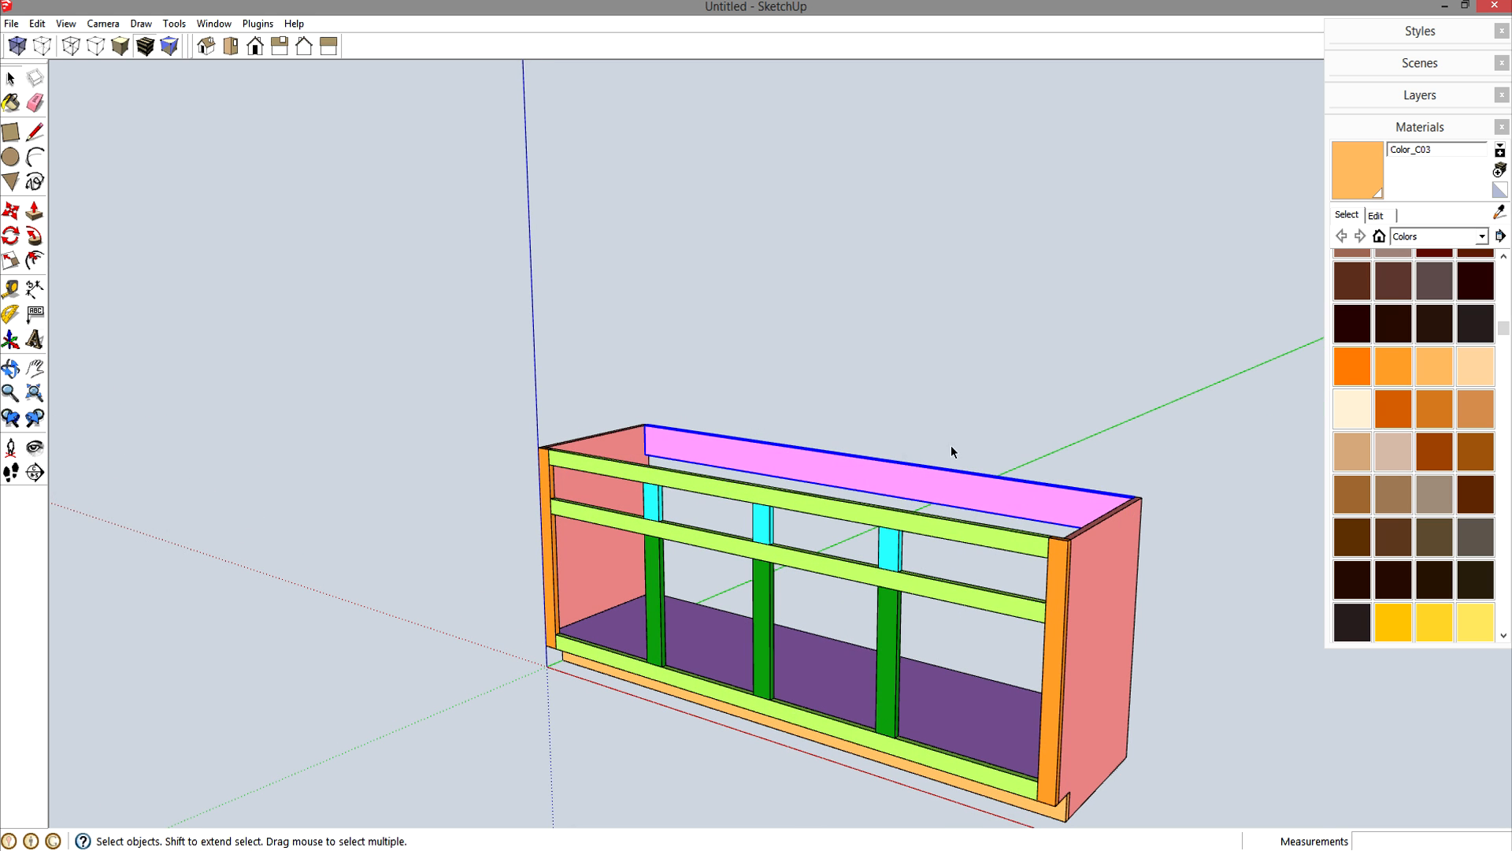
scroll(508, 438, up, 3)
middle_drag(766, 496, 612, 382)
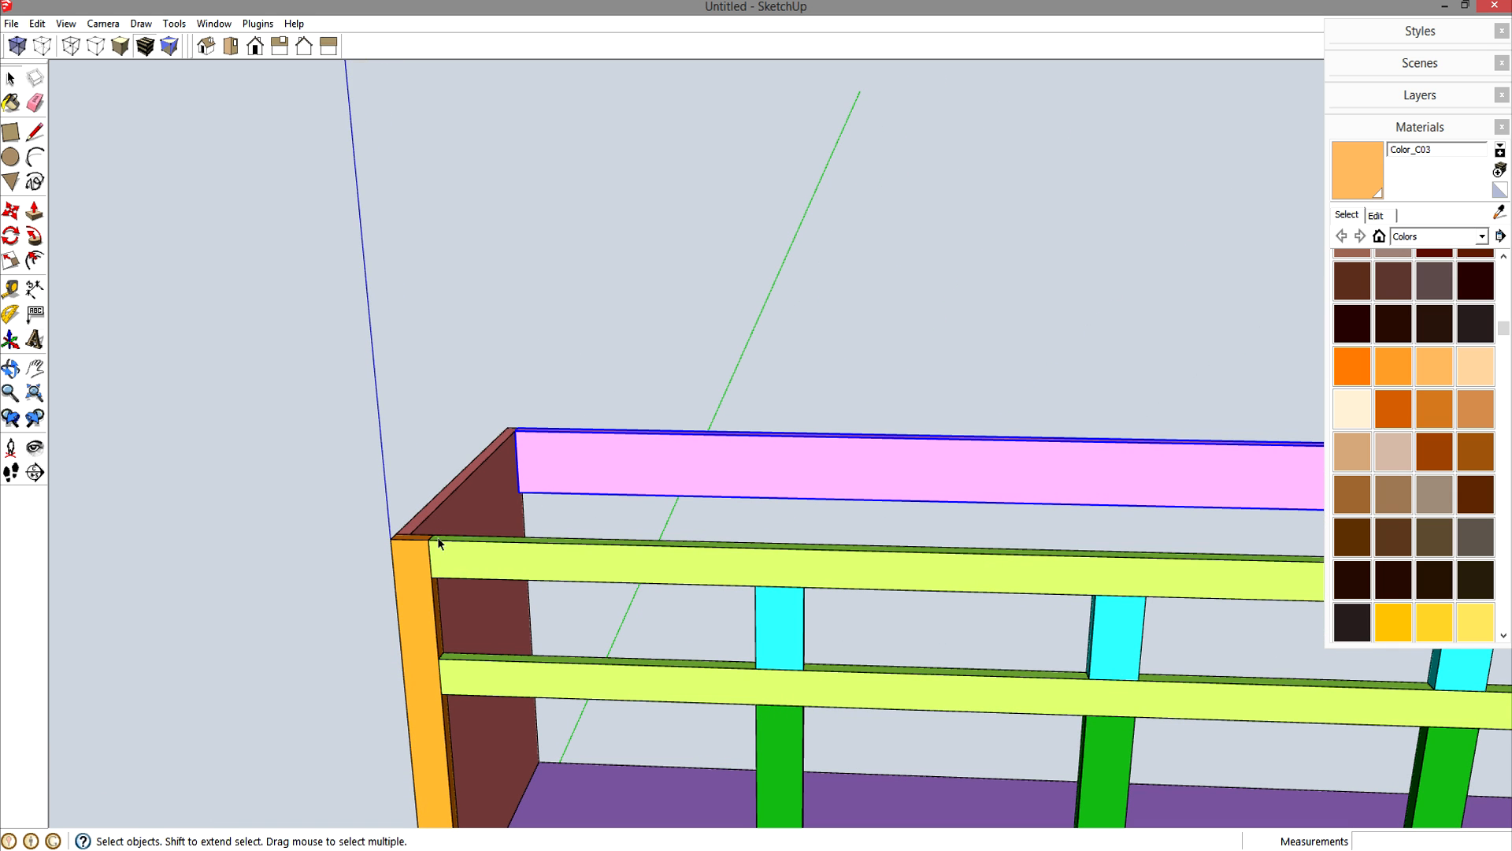
key(r)
click(512, 429)
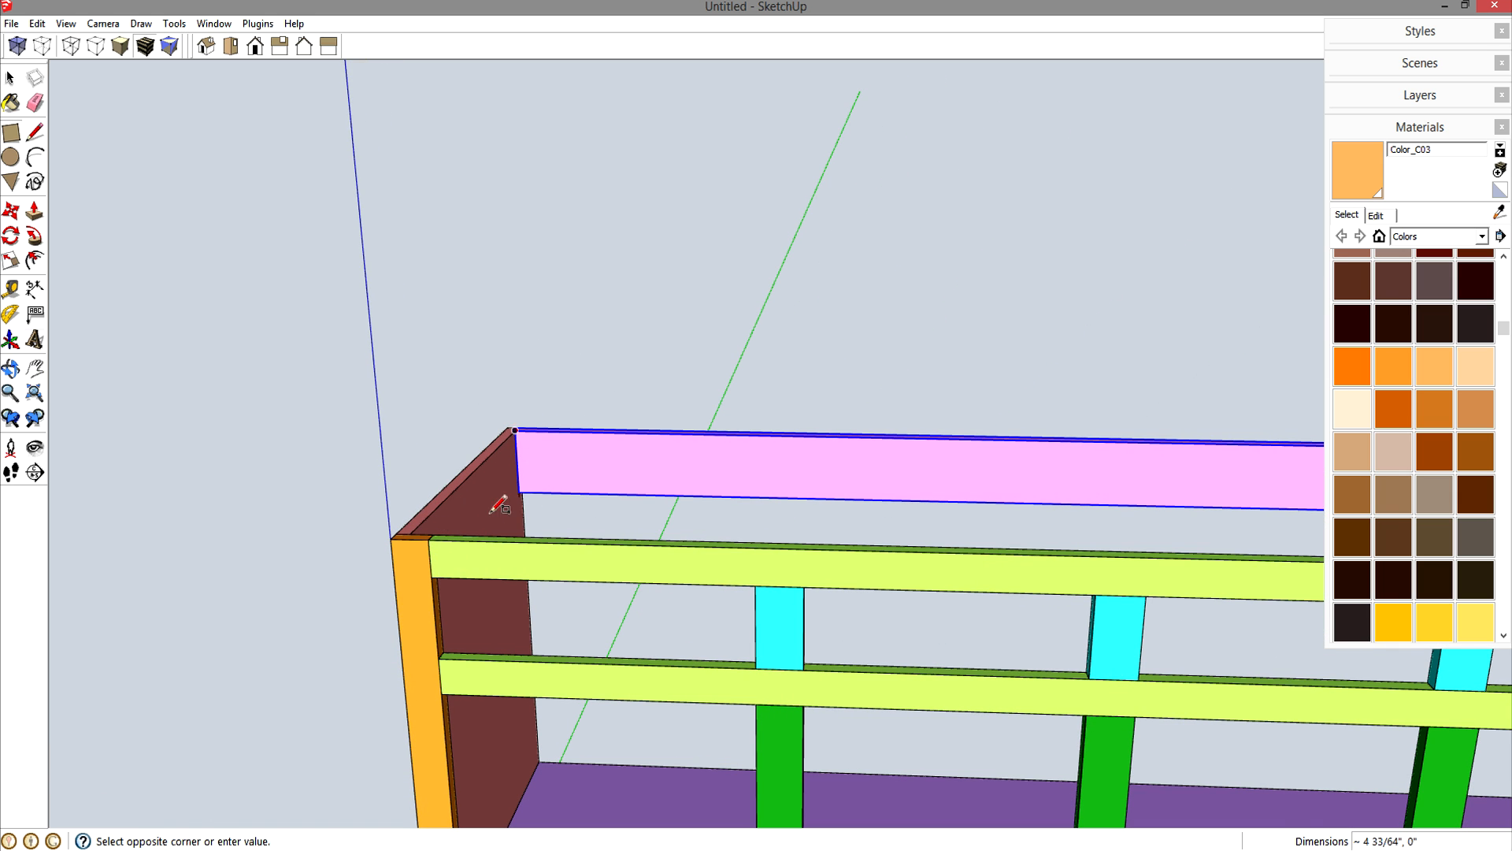
click(458, 537)
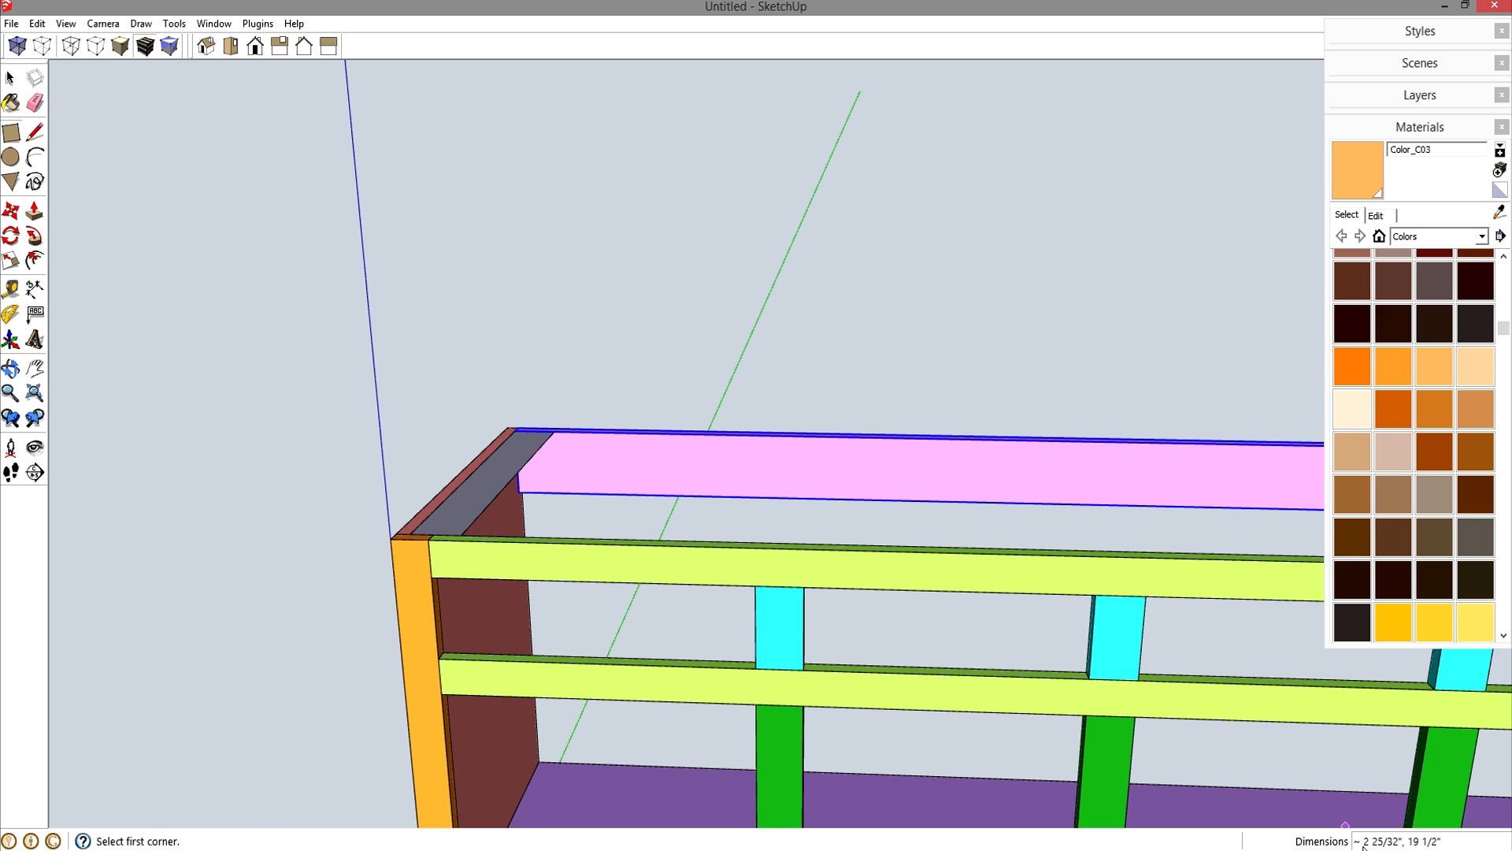
text(2,)
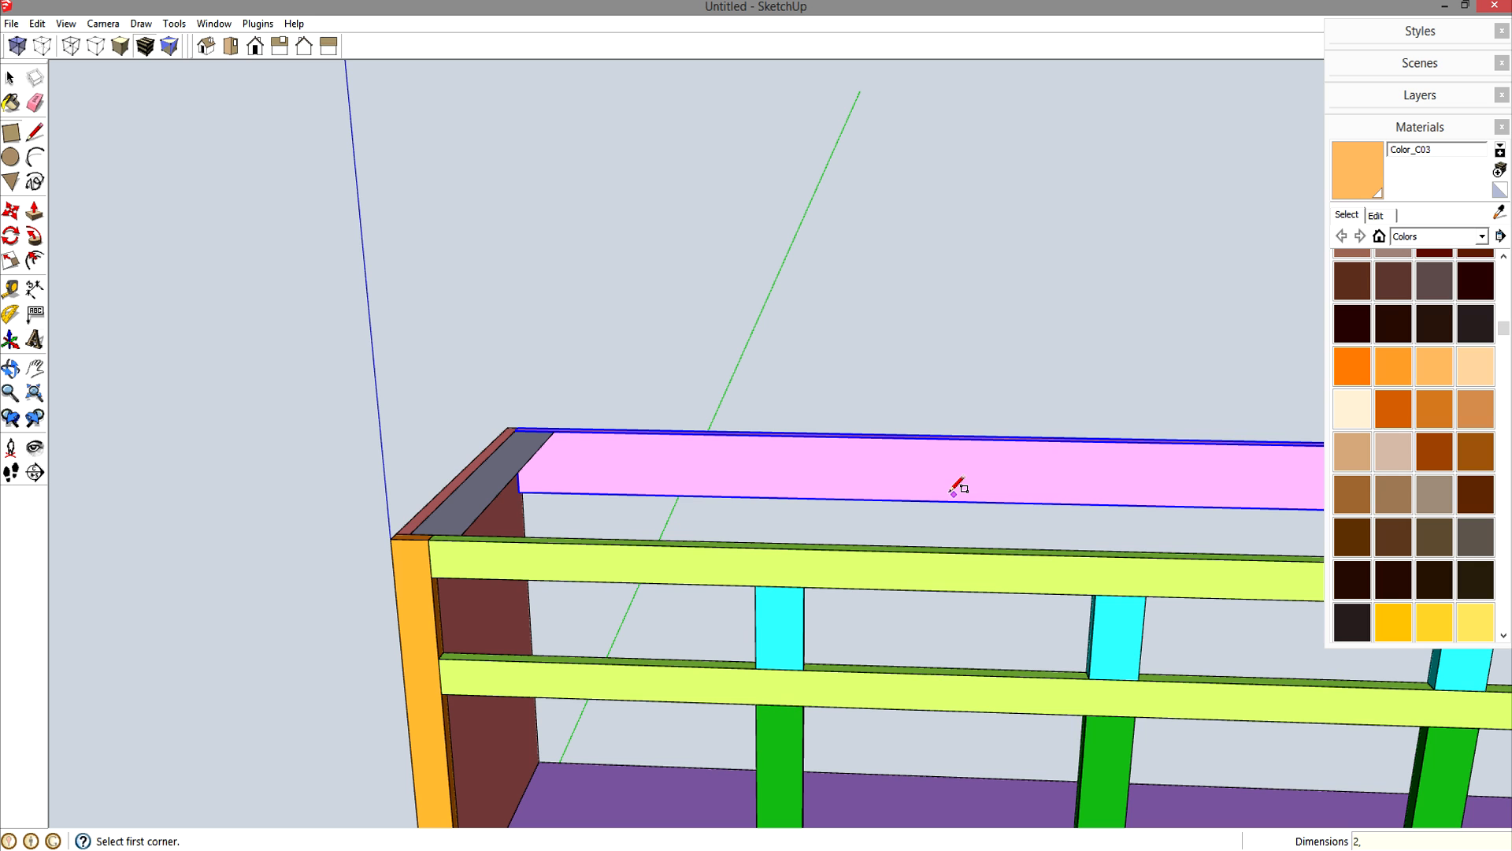
key(Return)
- Extrude the rectangle on the side panel .75" downward and turn the resulting strip into a component
key(p)
click(524, 524)
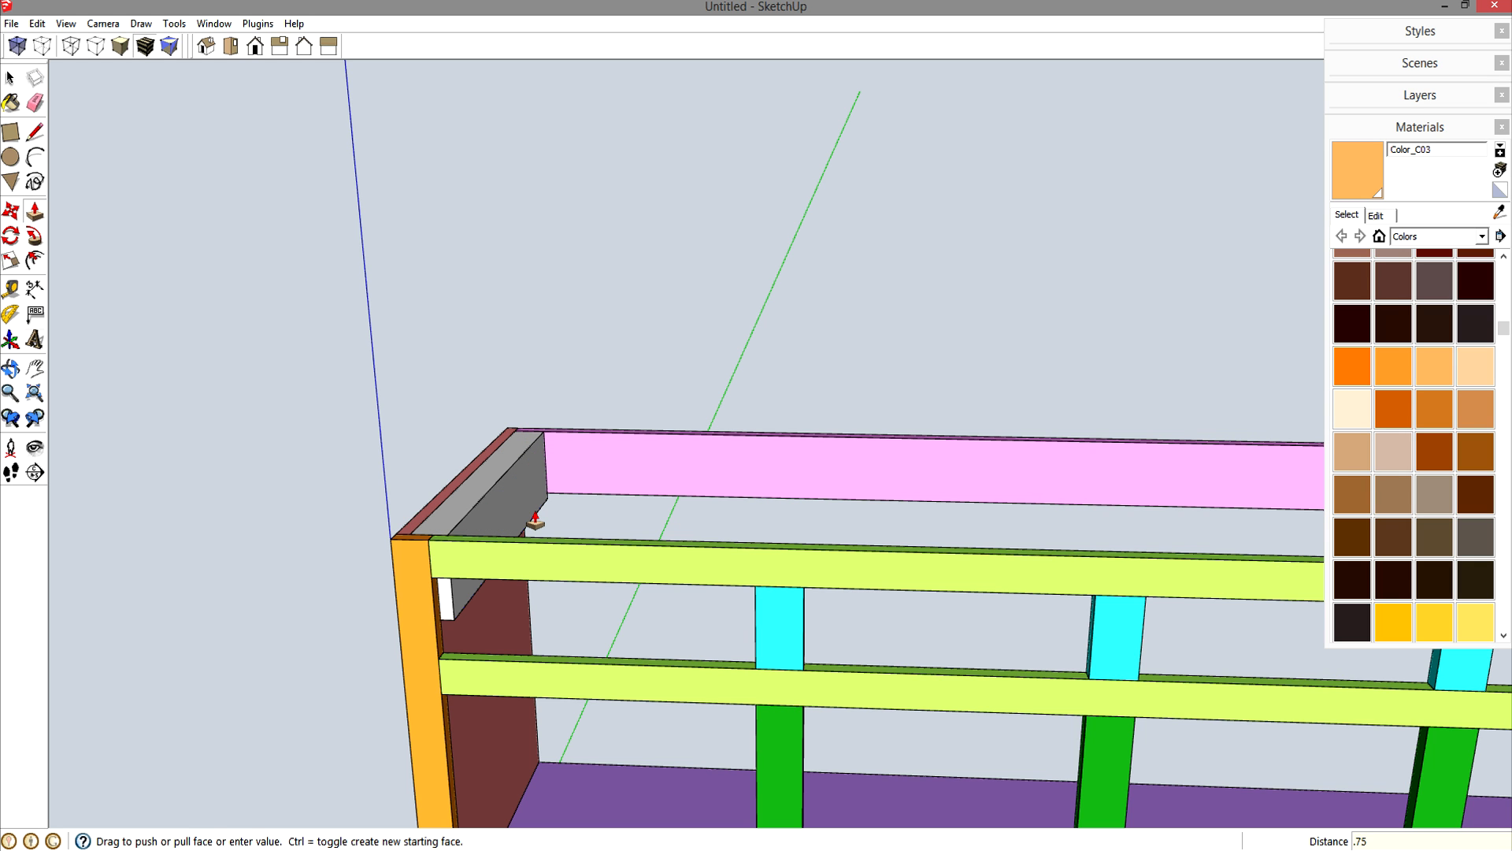
key(Return)
key(space)
triple_click(501, 492)
key(g)
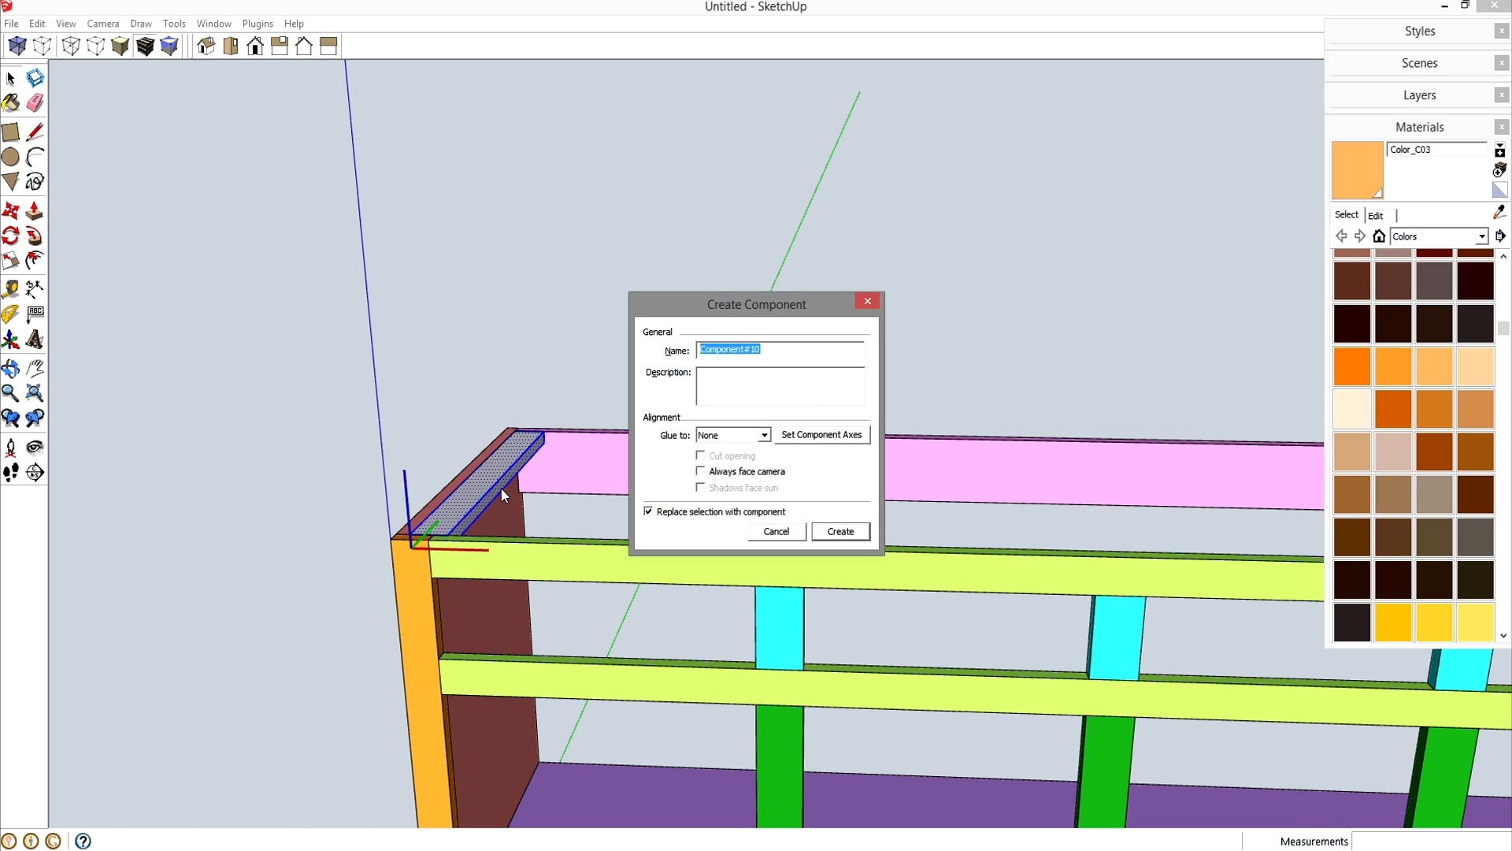
key(Return)
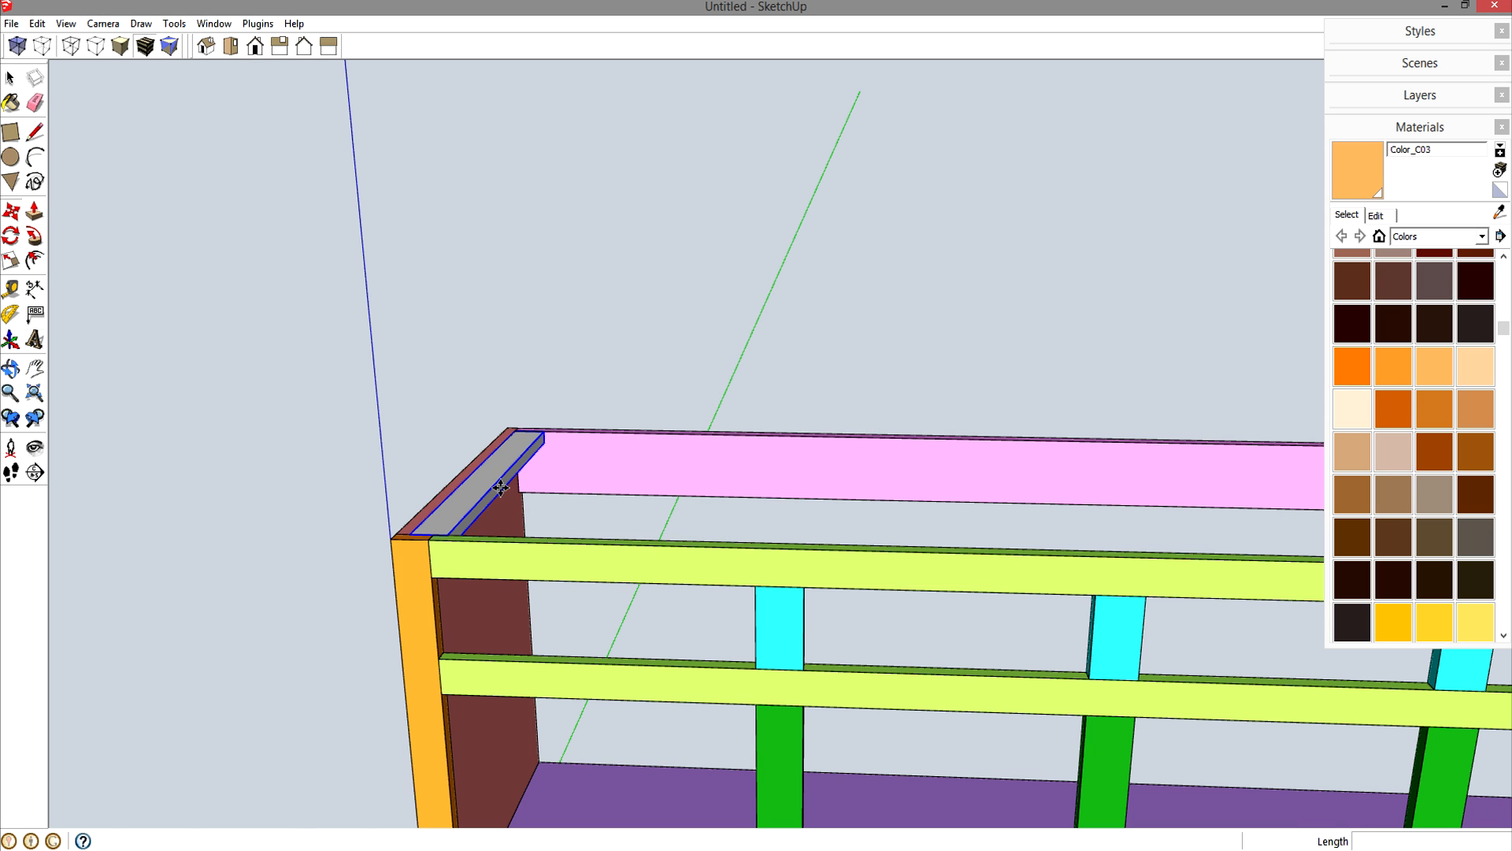
- Paint the side panel's top support strip with Color_H03
drag(1507, 319, 1506, 455)
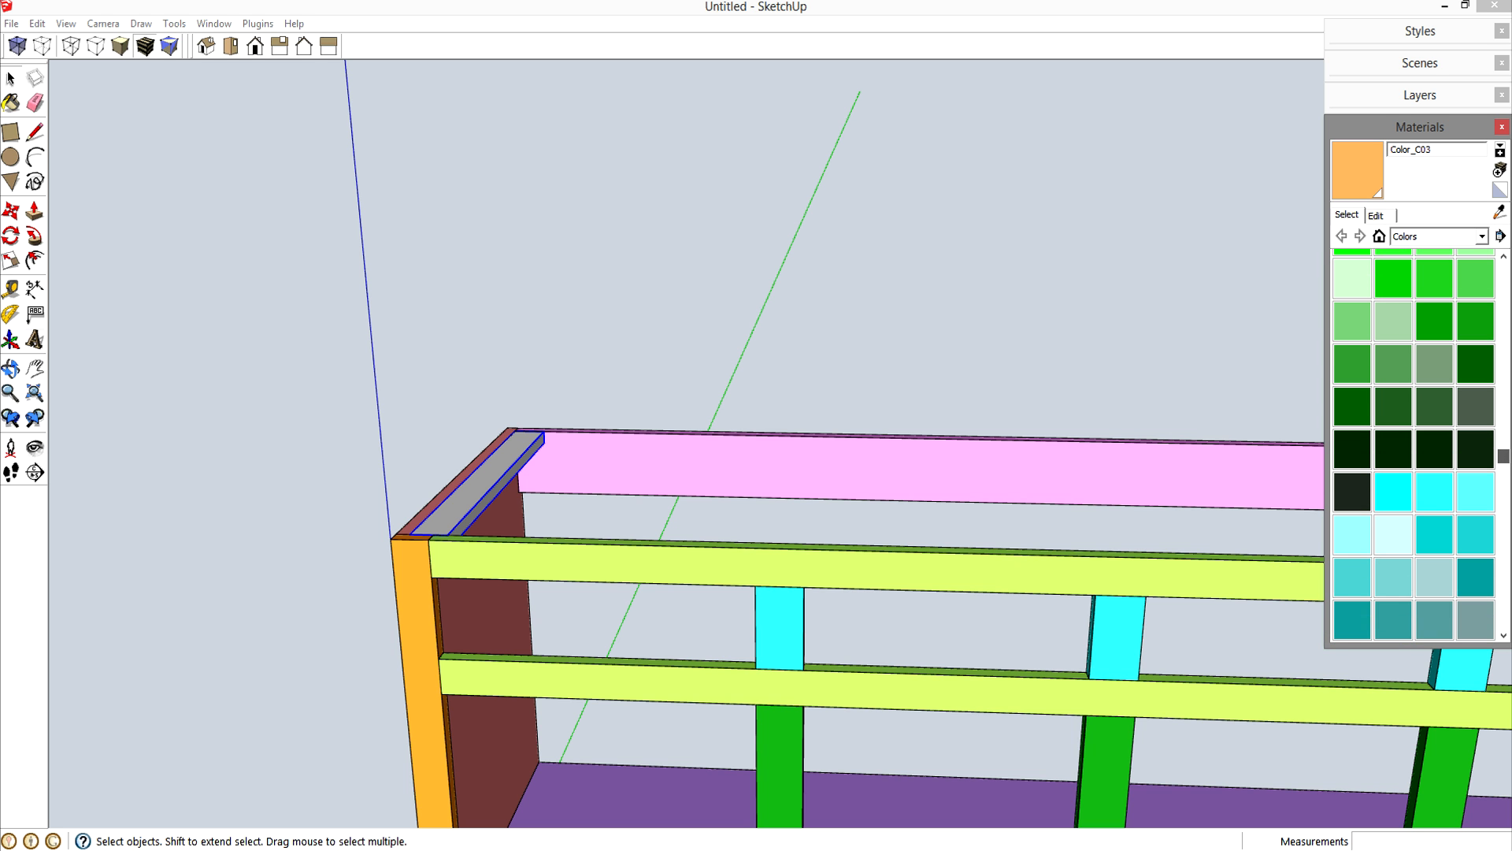
click(1466, 499)
click(488, 482)
- Copy the top support strip 71 1/2" across to the opposite side panel's inner rear corner
middle_drag(780, 501, 672, 584)
key(m)
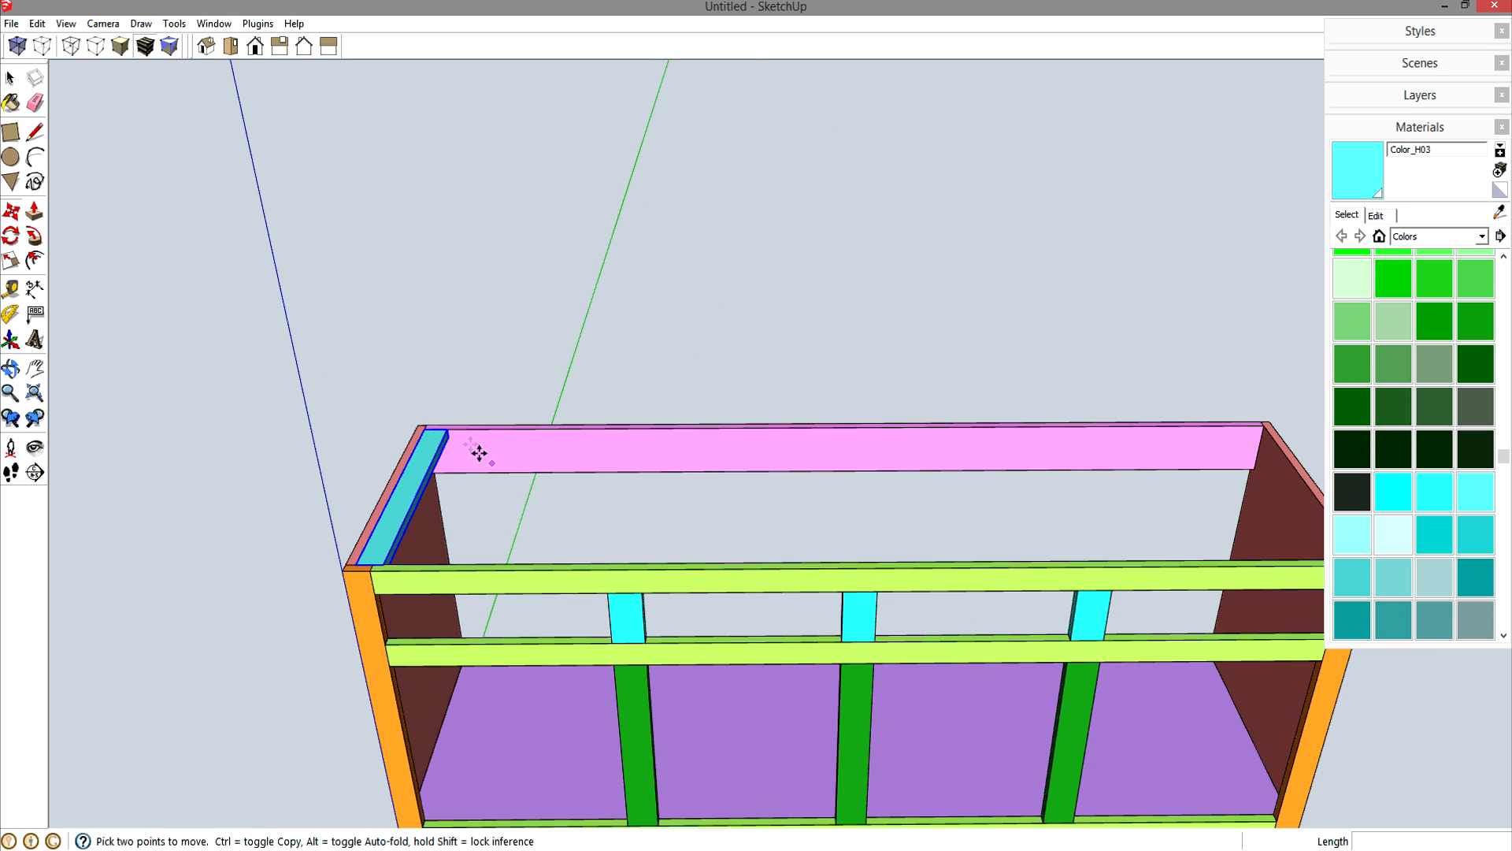
key(ctrl)
click(448, 428)
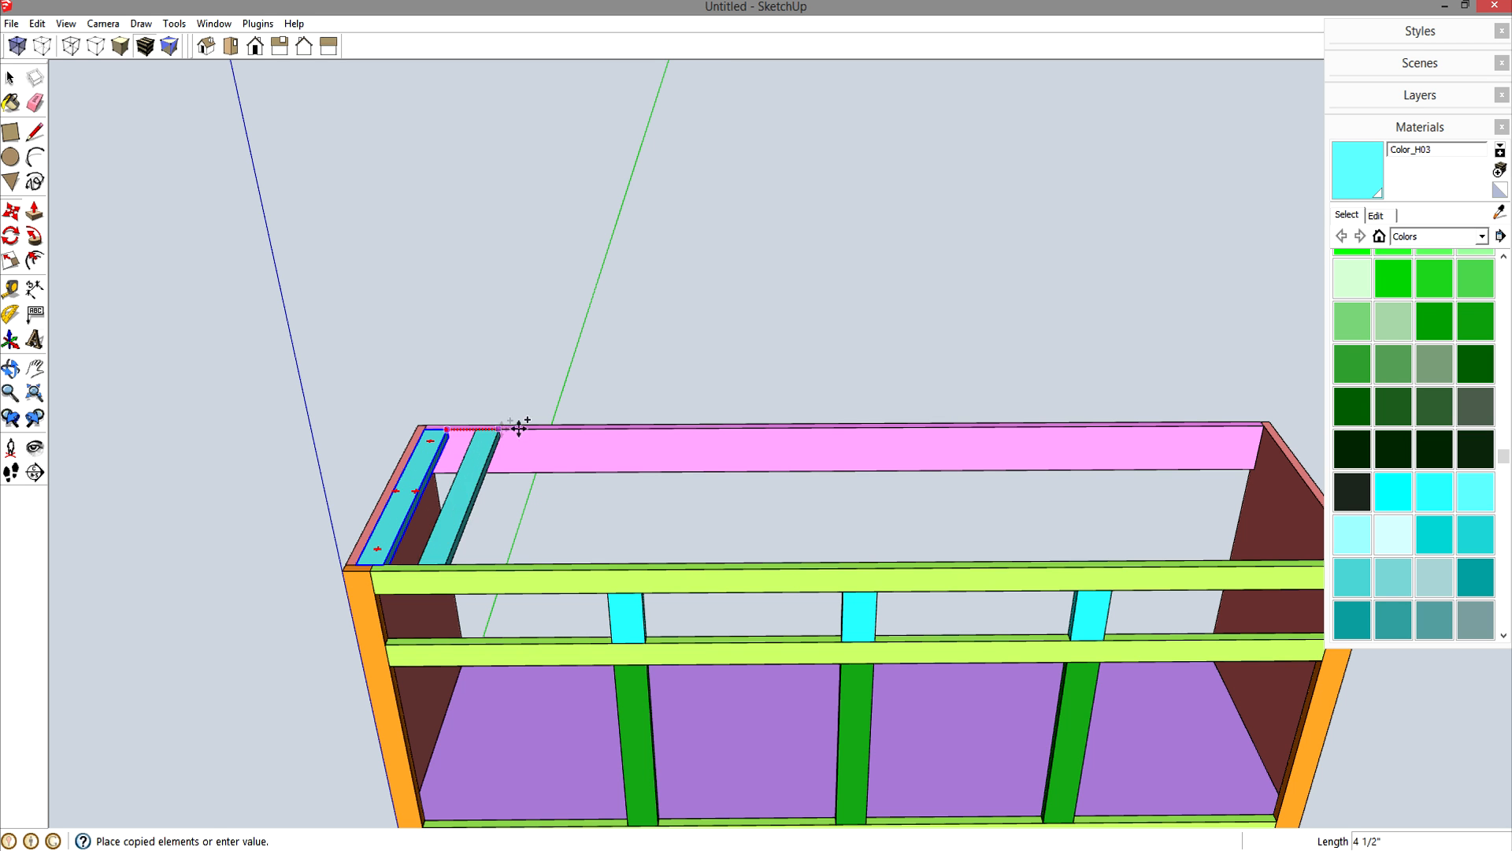
click(1265, 426)
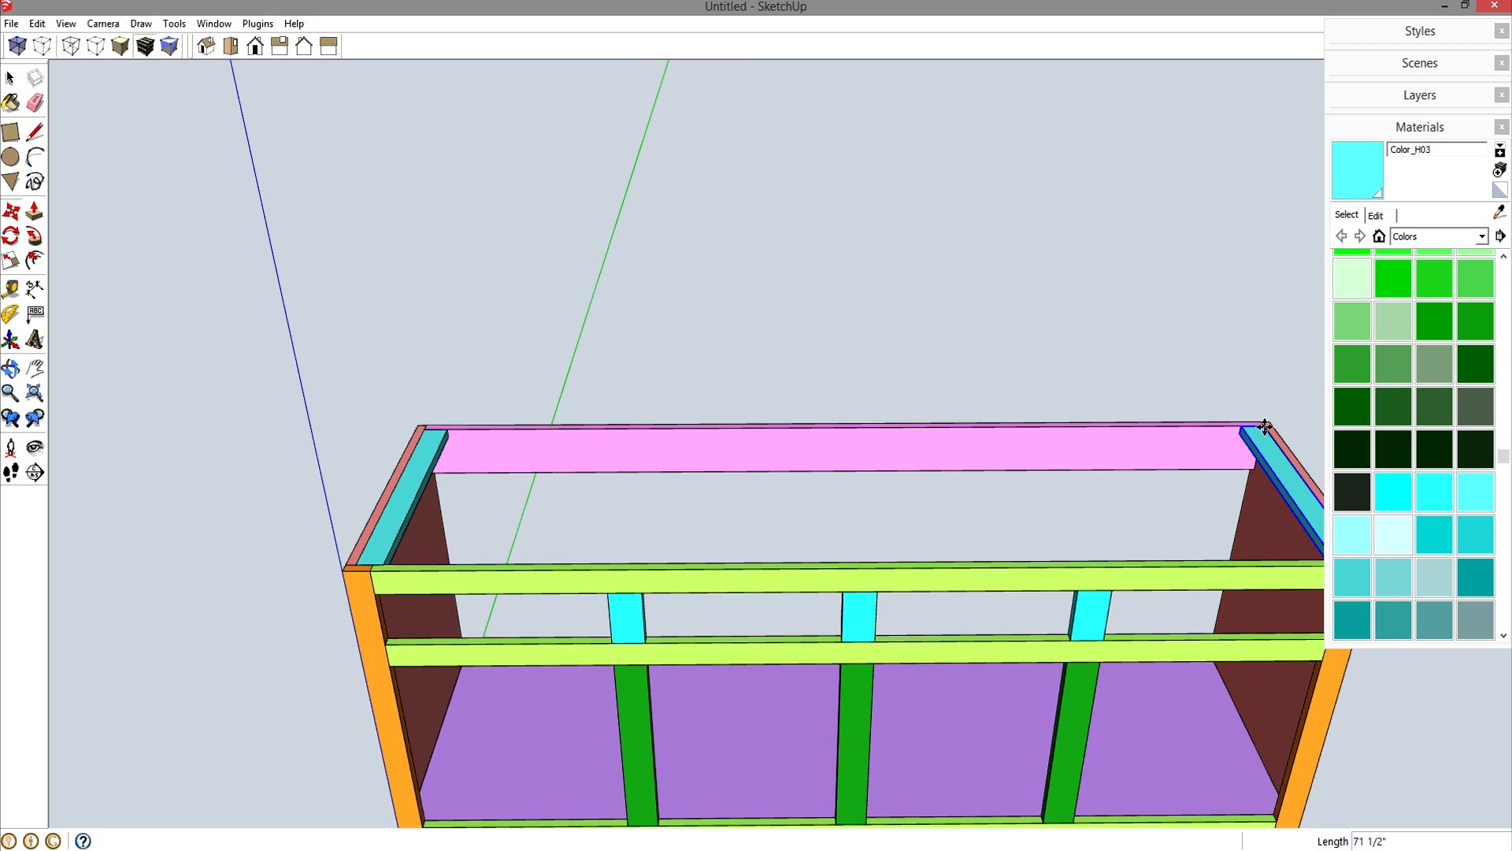
- Flip the copied support strip along the component's red axis
shift+middle_drag(509, 517, 279, 516)
right_click(1069, 487)
mouse_move(1134, 420)
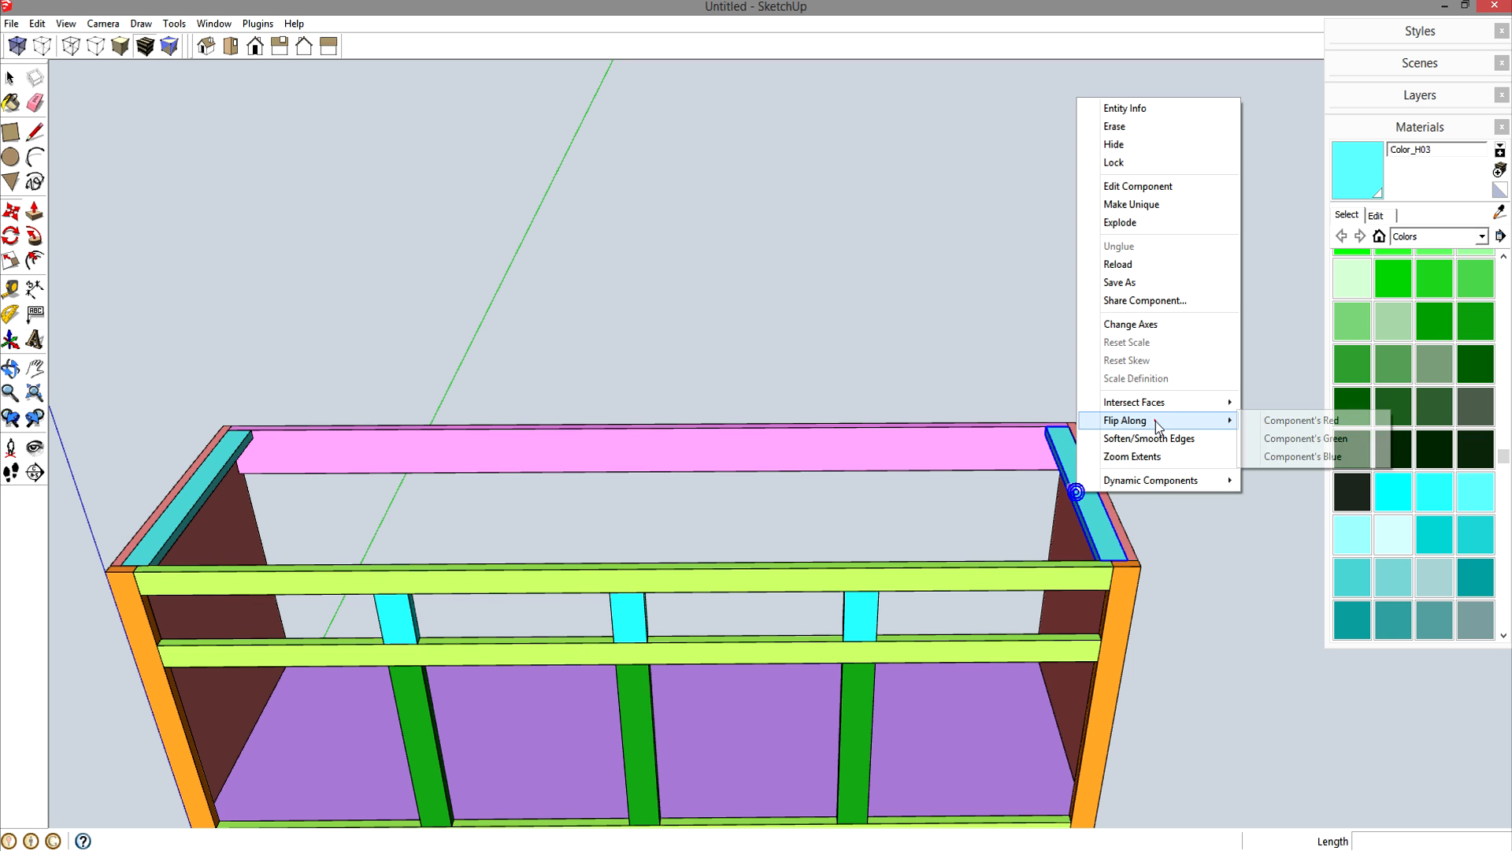
click(1286, 422)
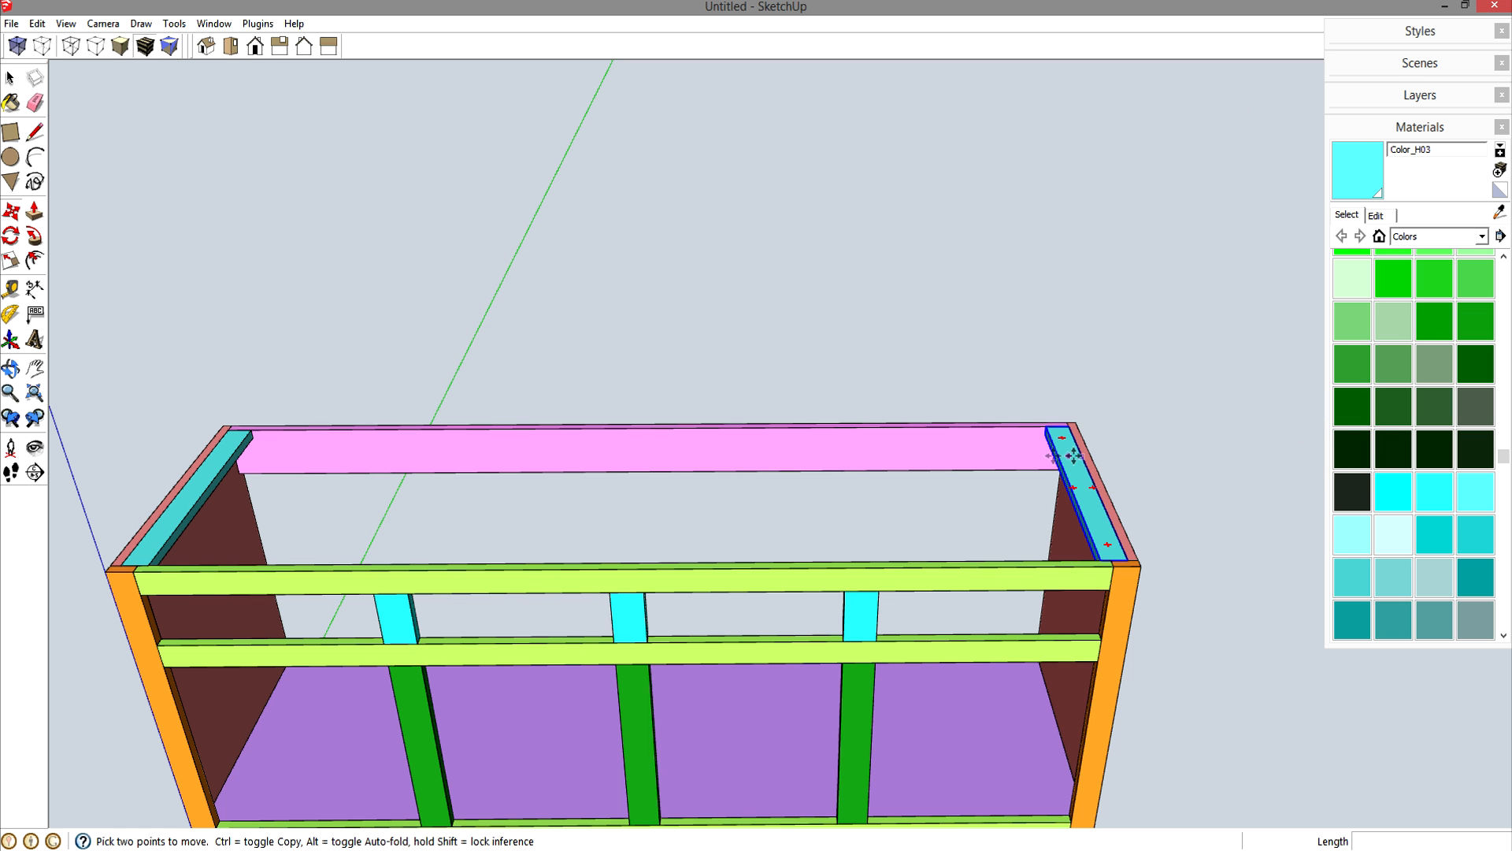
key(space)
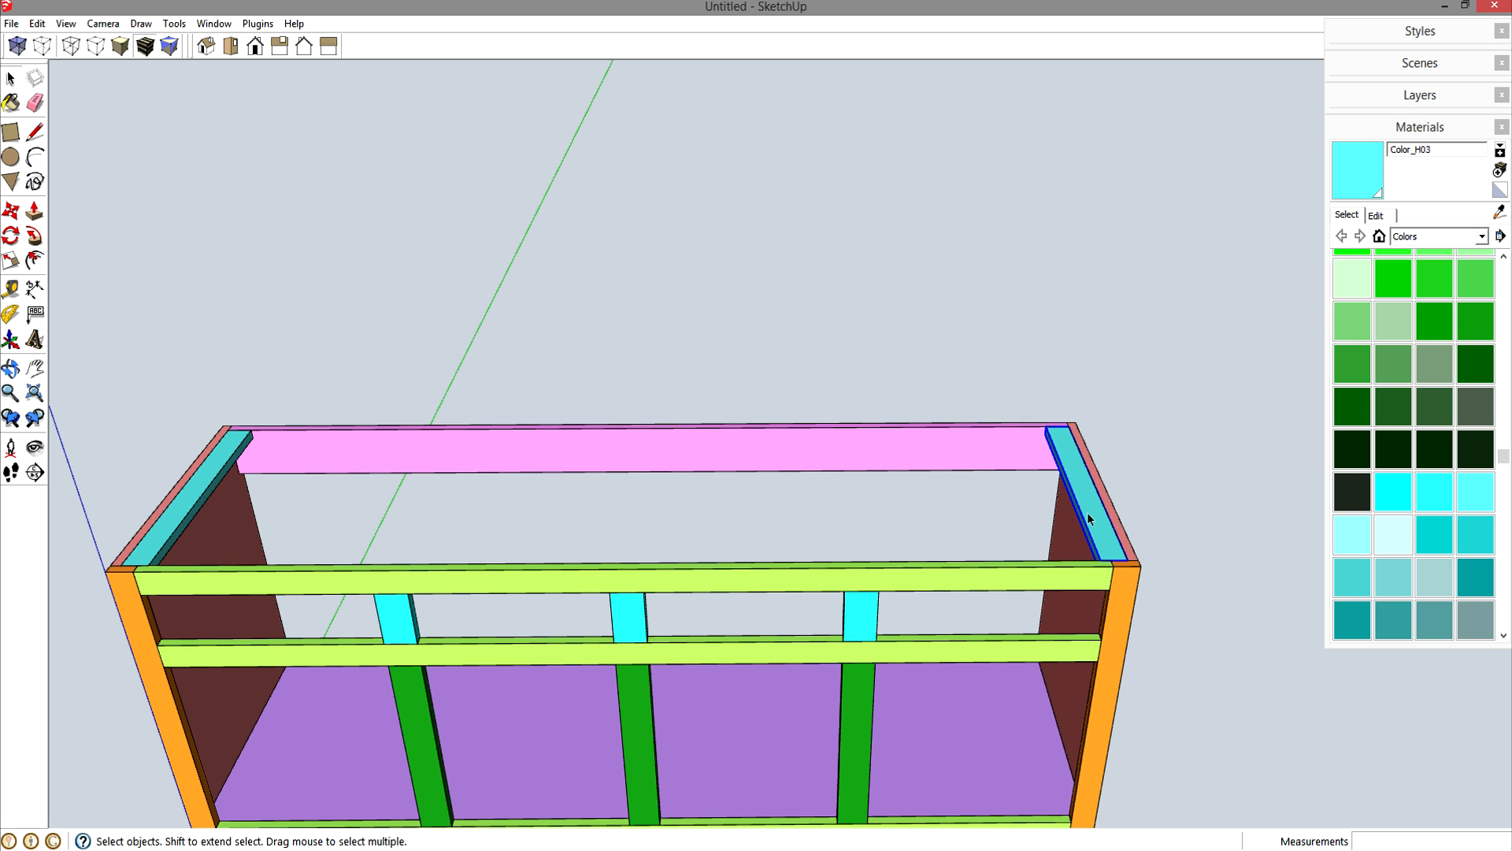
click(1195, 502)
- Draw a 17" by 16 1/2" rectangle covering the front frame's lower-left door opening from corner to corner
middle_drag(1114, 544, 1087, 518)
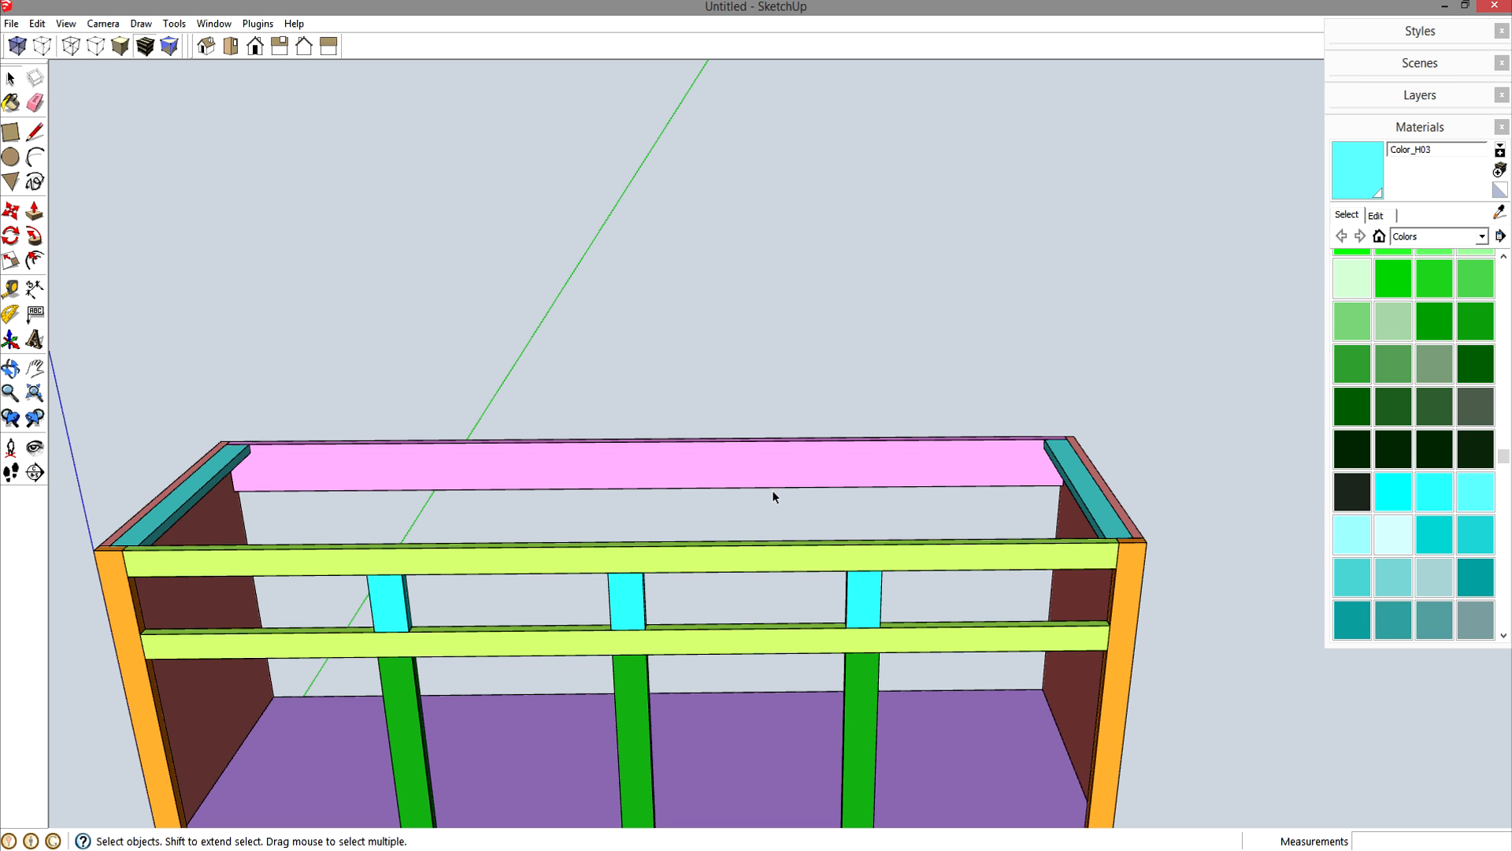
middle_drag(755, 509, 858, 508)
middle_drag(807, 613, 875, 653)
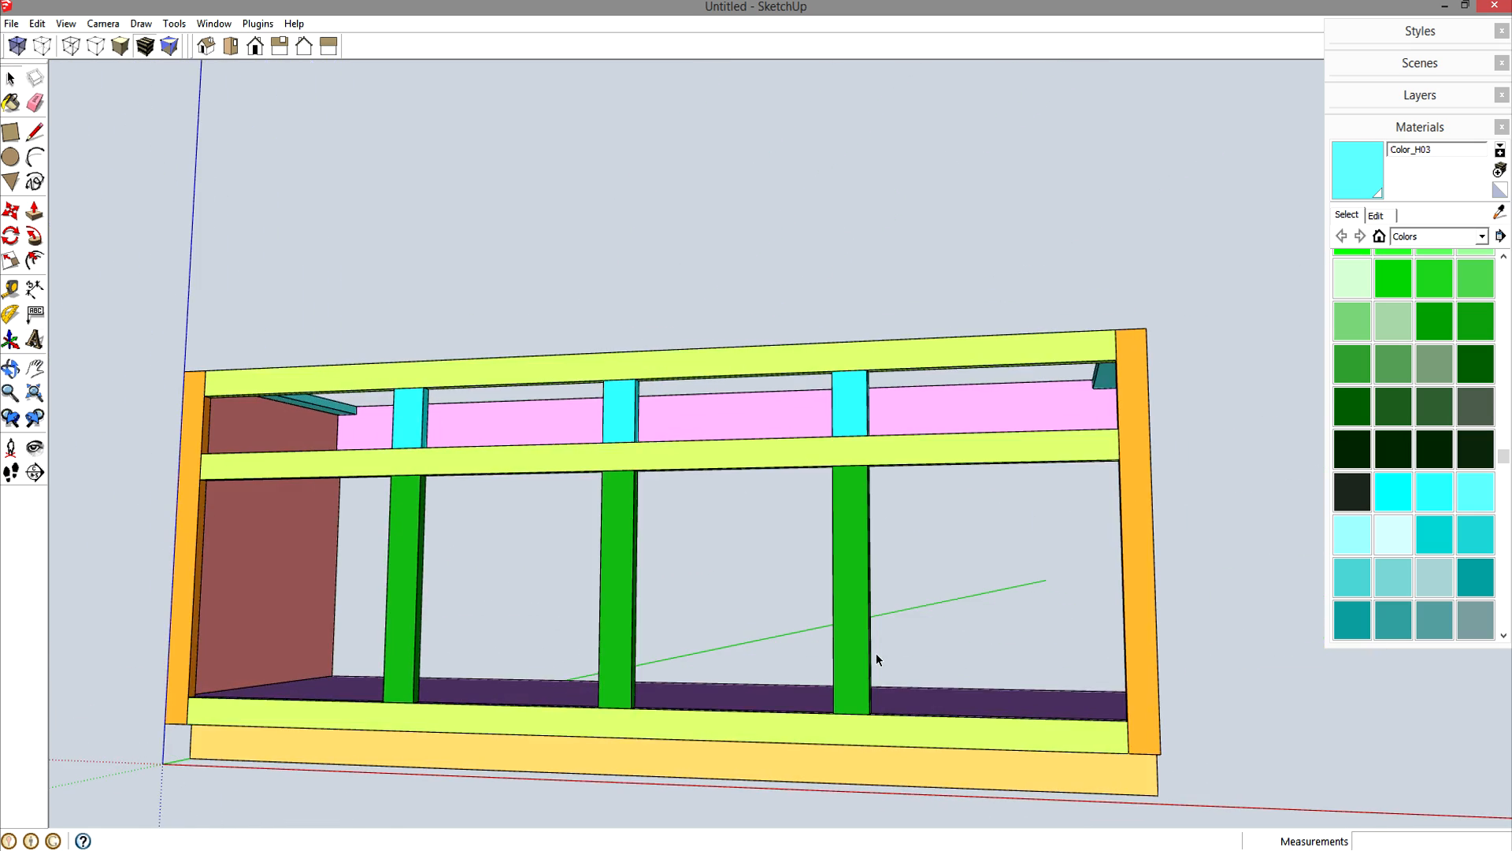
shift+middle_drag(619, 639, 937, 642)
middle_drag(704, 591, 885, 589)
scroll(575, 586, up, 1)
scroll(573, 579, up, 4)
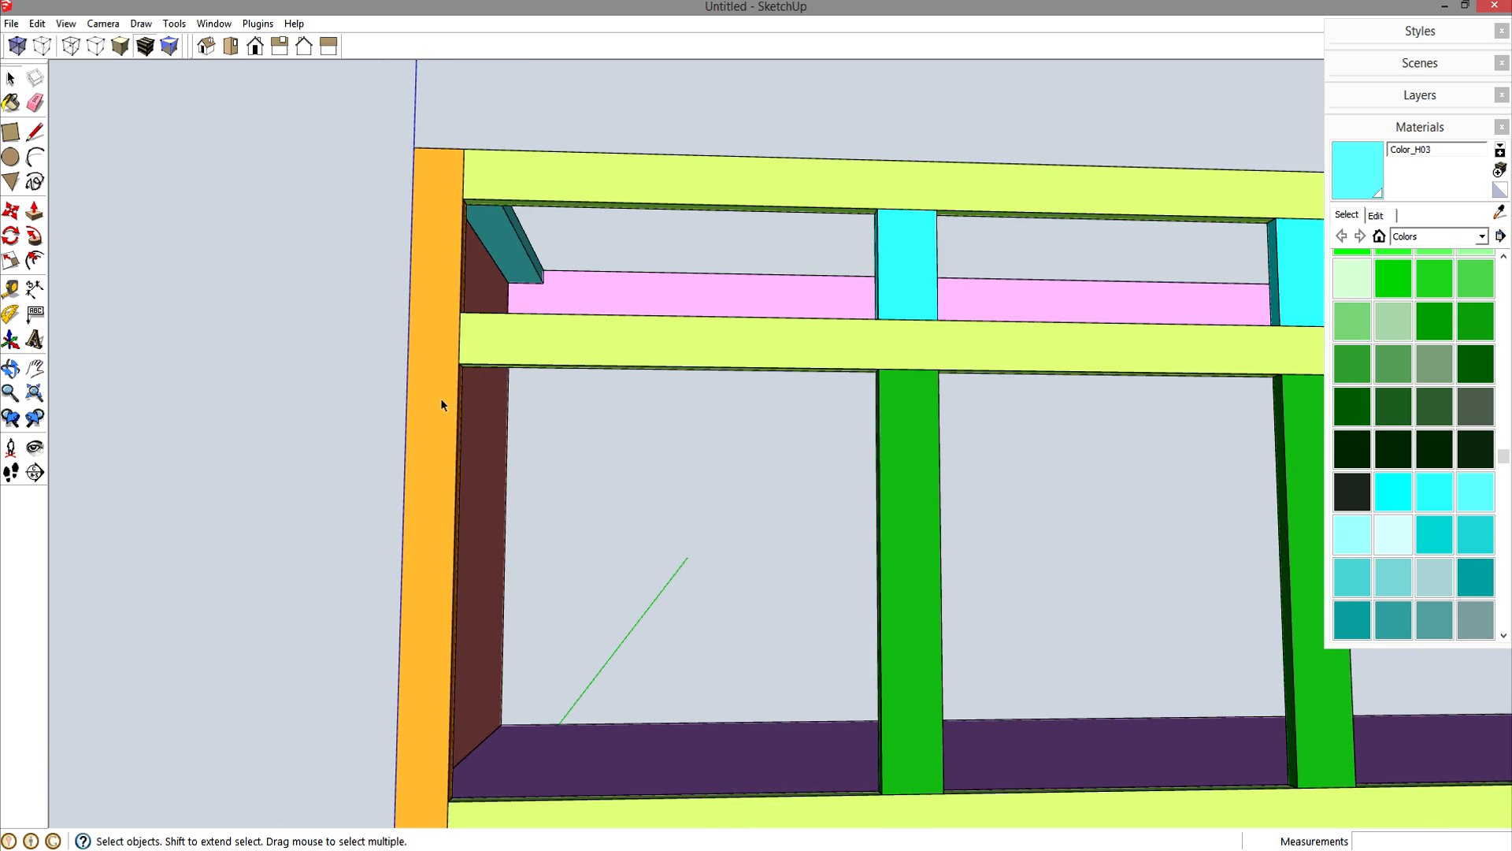
key(r)
click(459, 362)
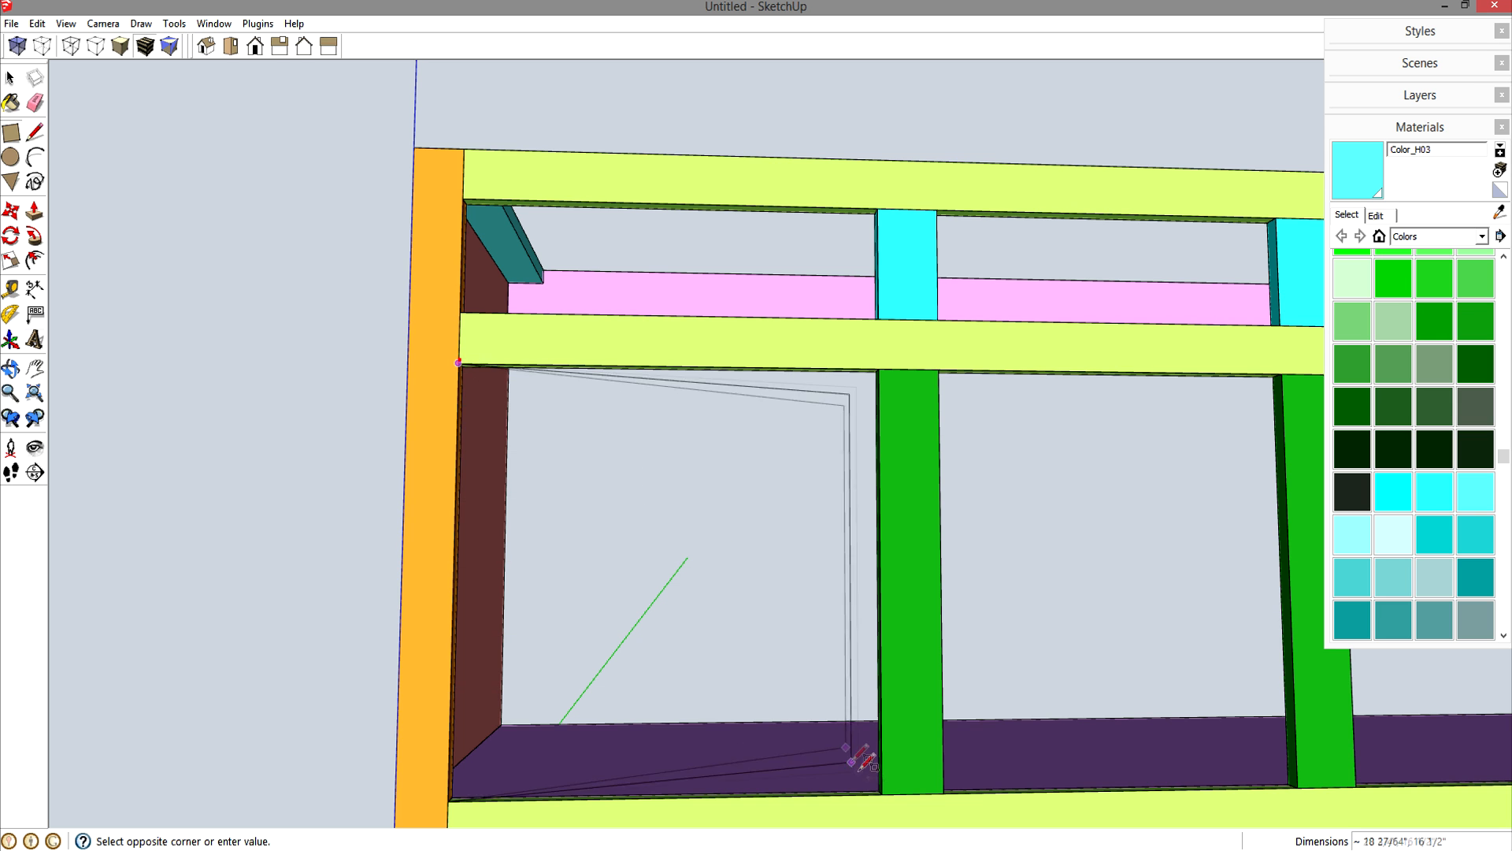
click(884, 793)
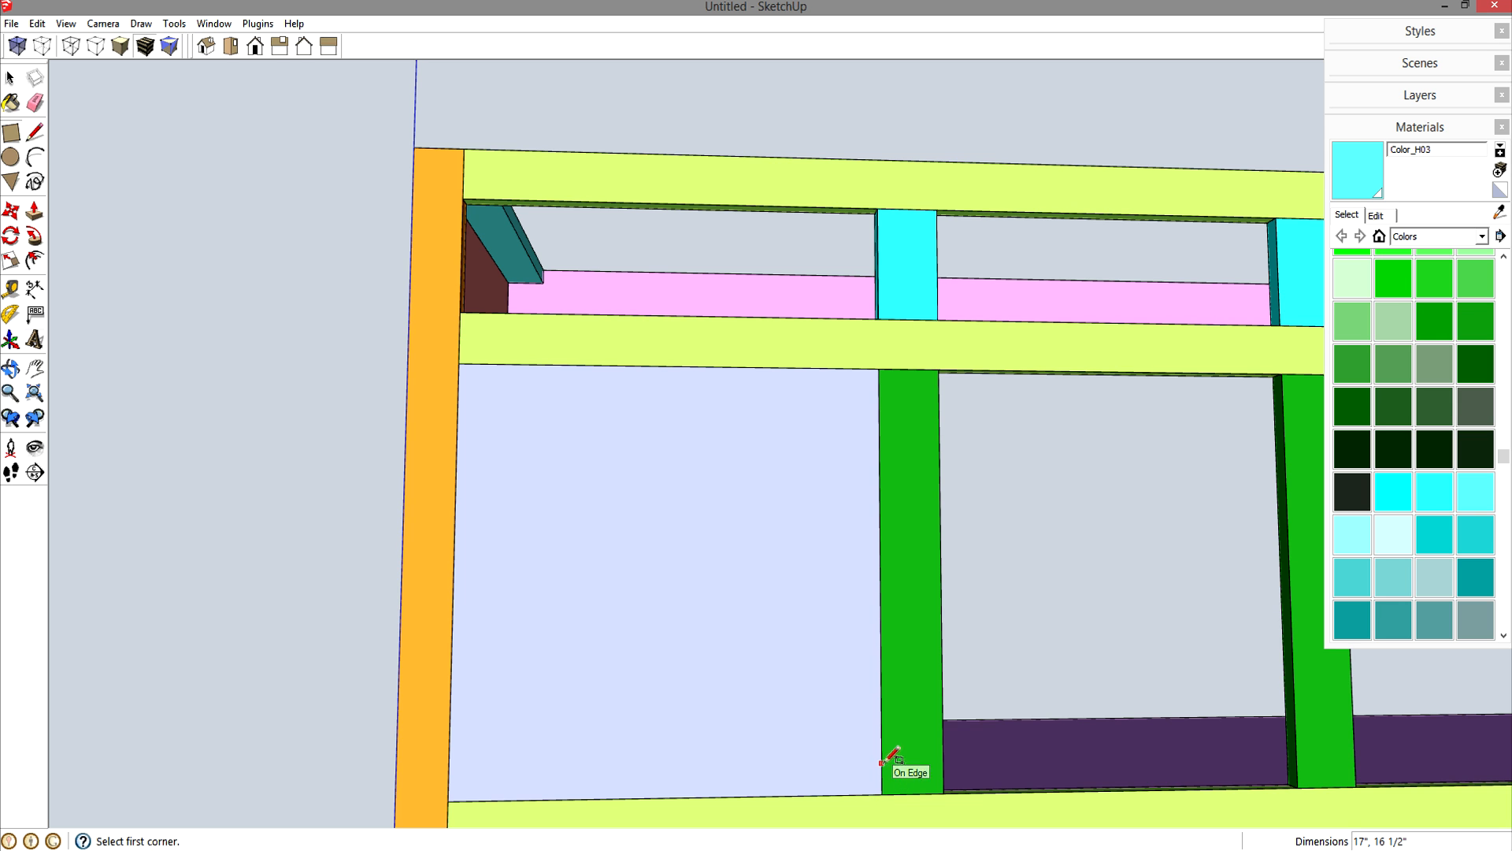
- Offset the door opening rectangle's outline .5" outward
key(f)
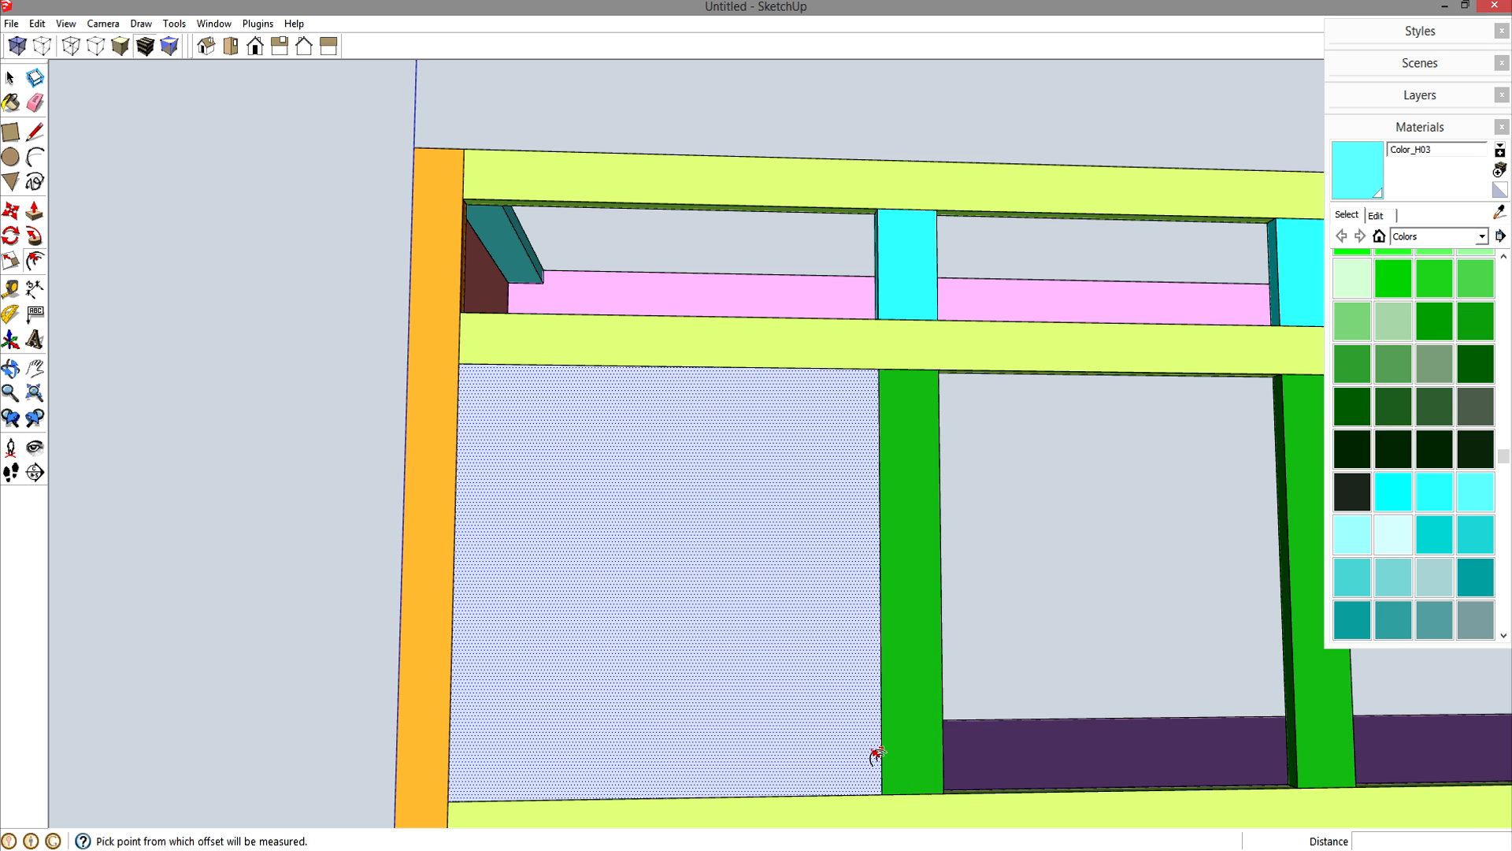
click(880, 749)
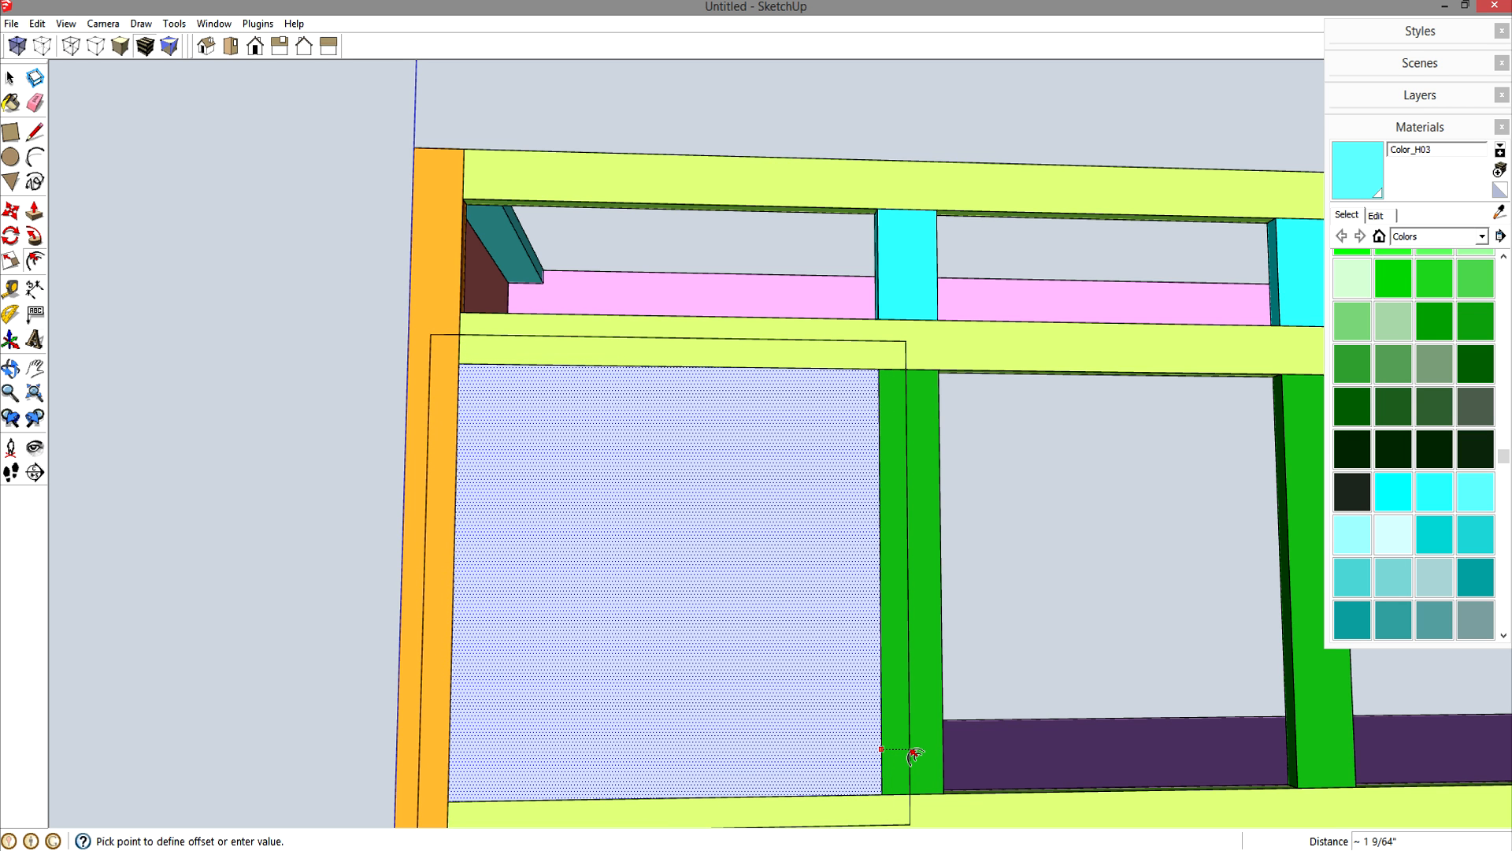
text(.5)
key(Return)
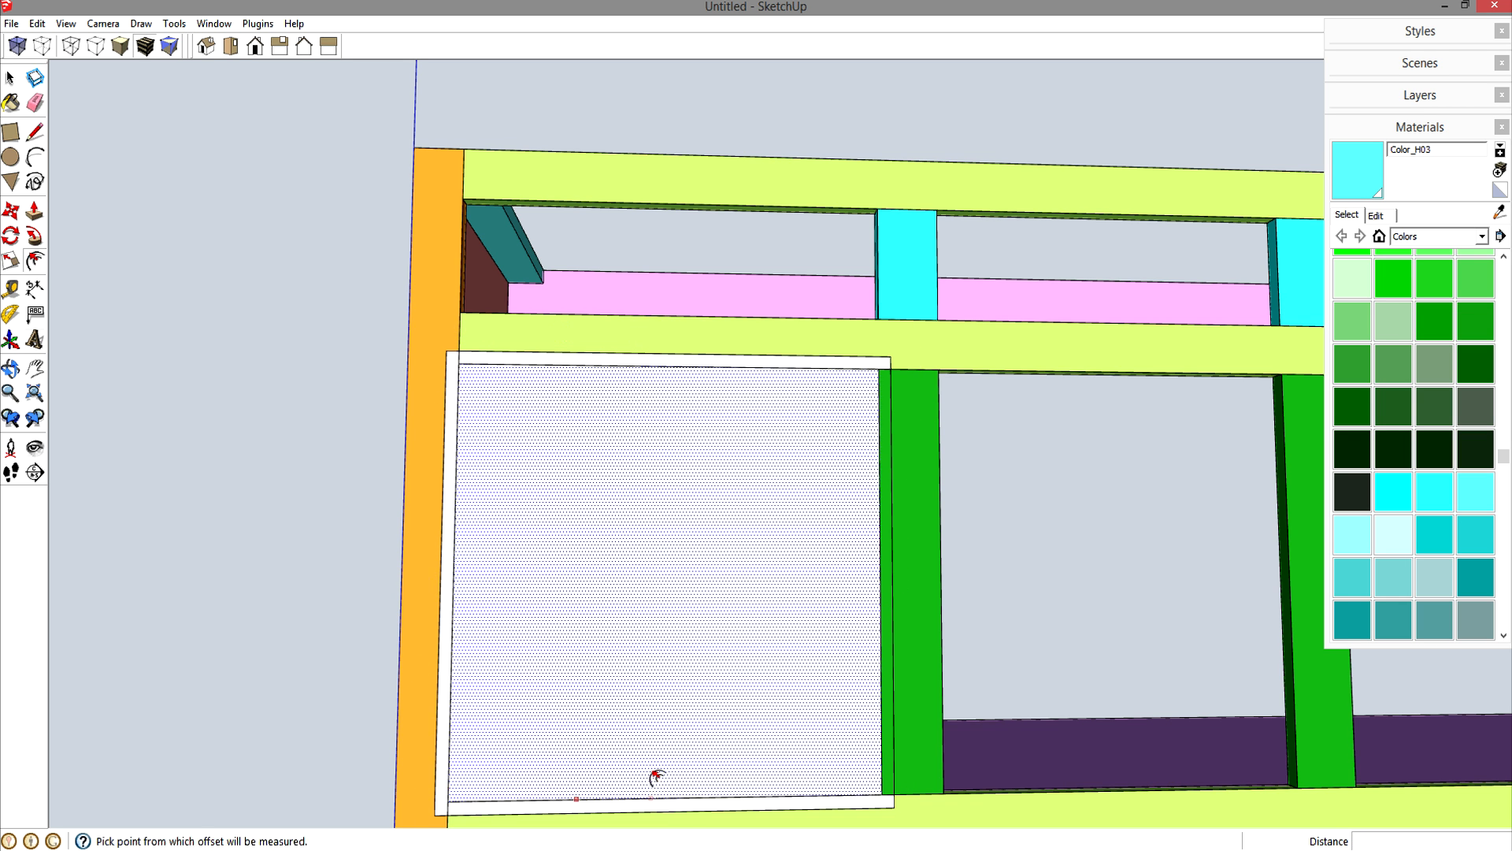
- Delete the original rectangle inside the offset door outline and select the outer door face with its edges
shift+middle_drag(654, 777, 627, 689)
key(space)
double_click(657, 624)
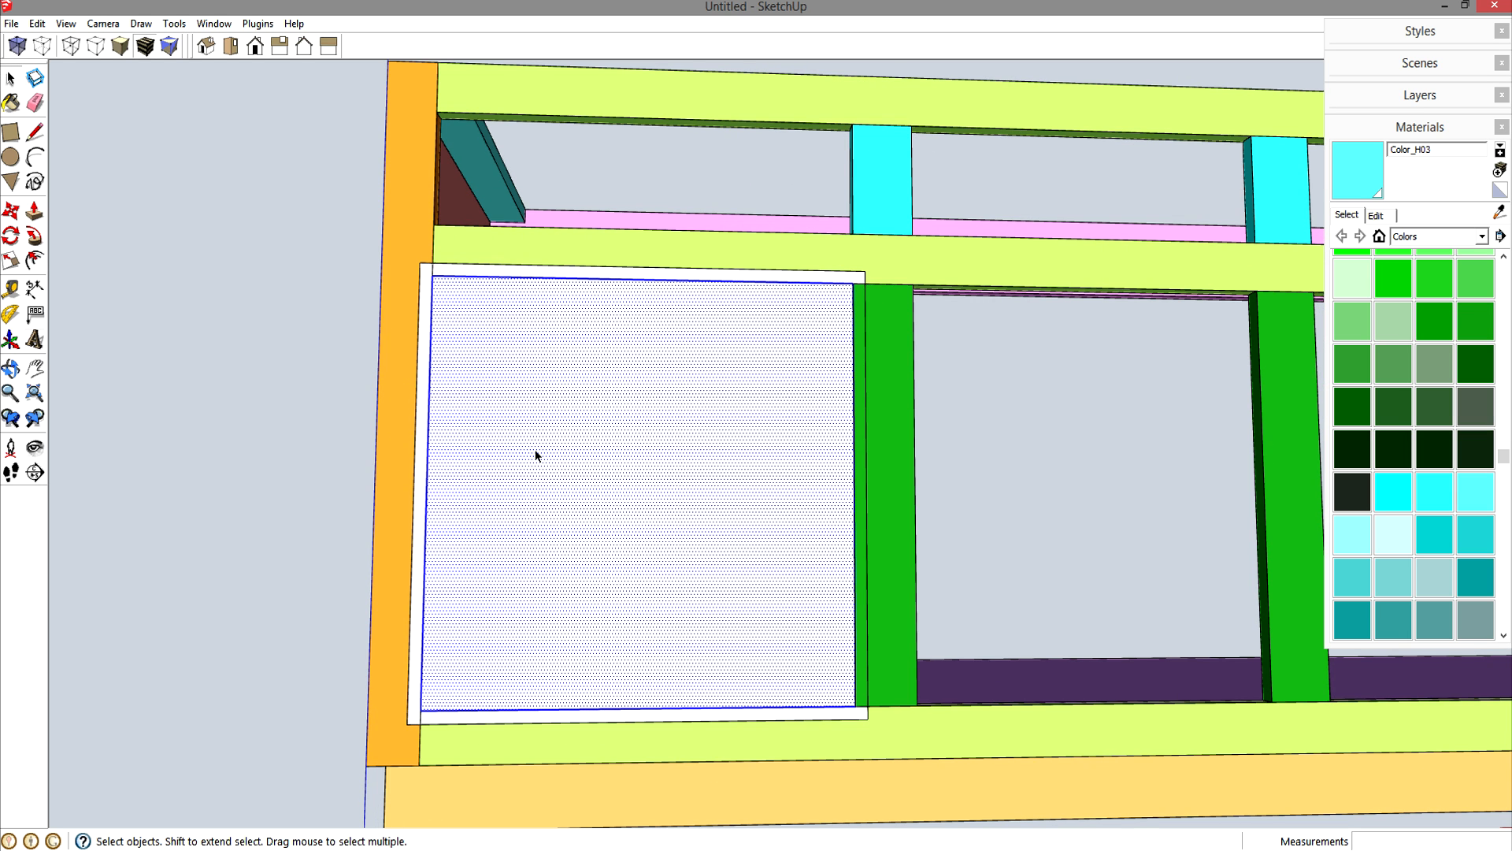
key(Delete)
double_click(644, 368)
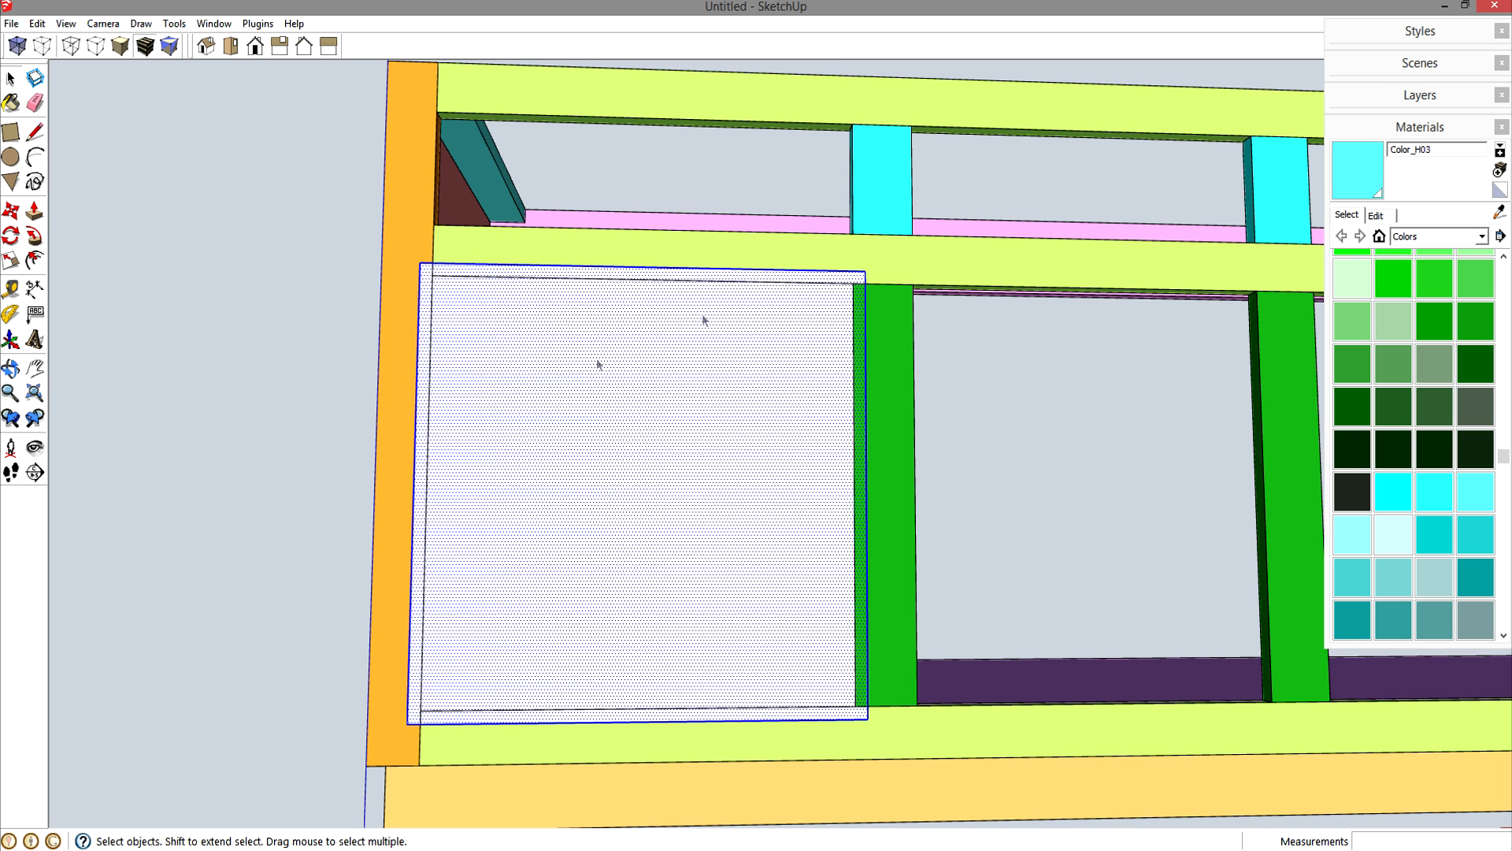
- Turn the selected outer door face and its edges into a component
middle_drag(719, 533, 595, 615)
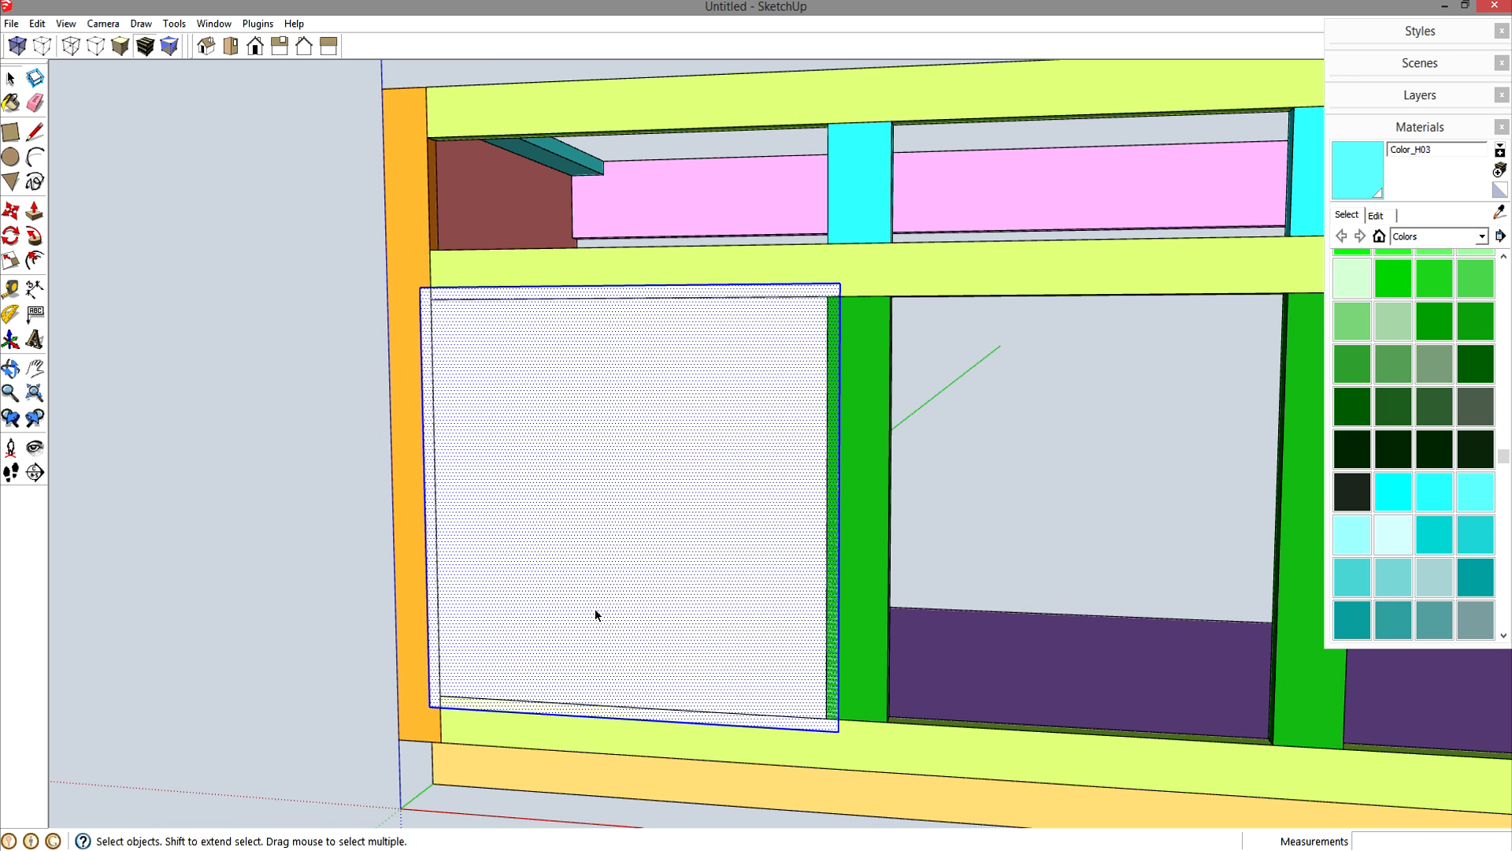
key(g)
key(Return)
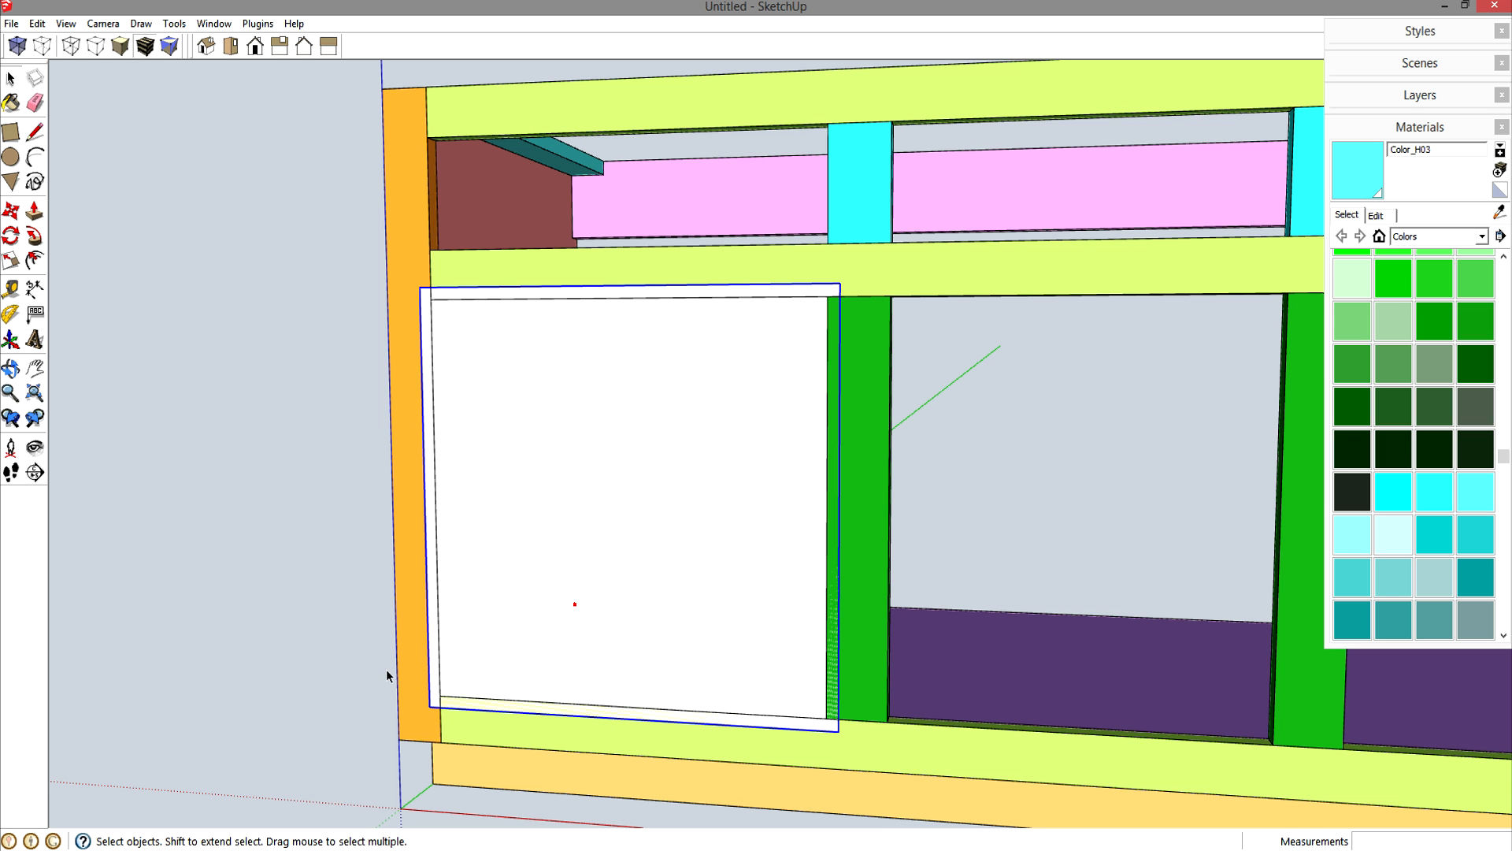
- Draw a full-height stile rectangle 2.5" wide along the door's left edge and extrude it .75" forward
middle_drag(574, 604, 506, 486)
key(r)
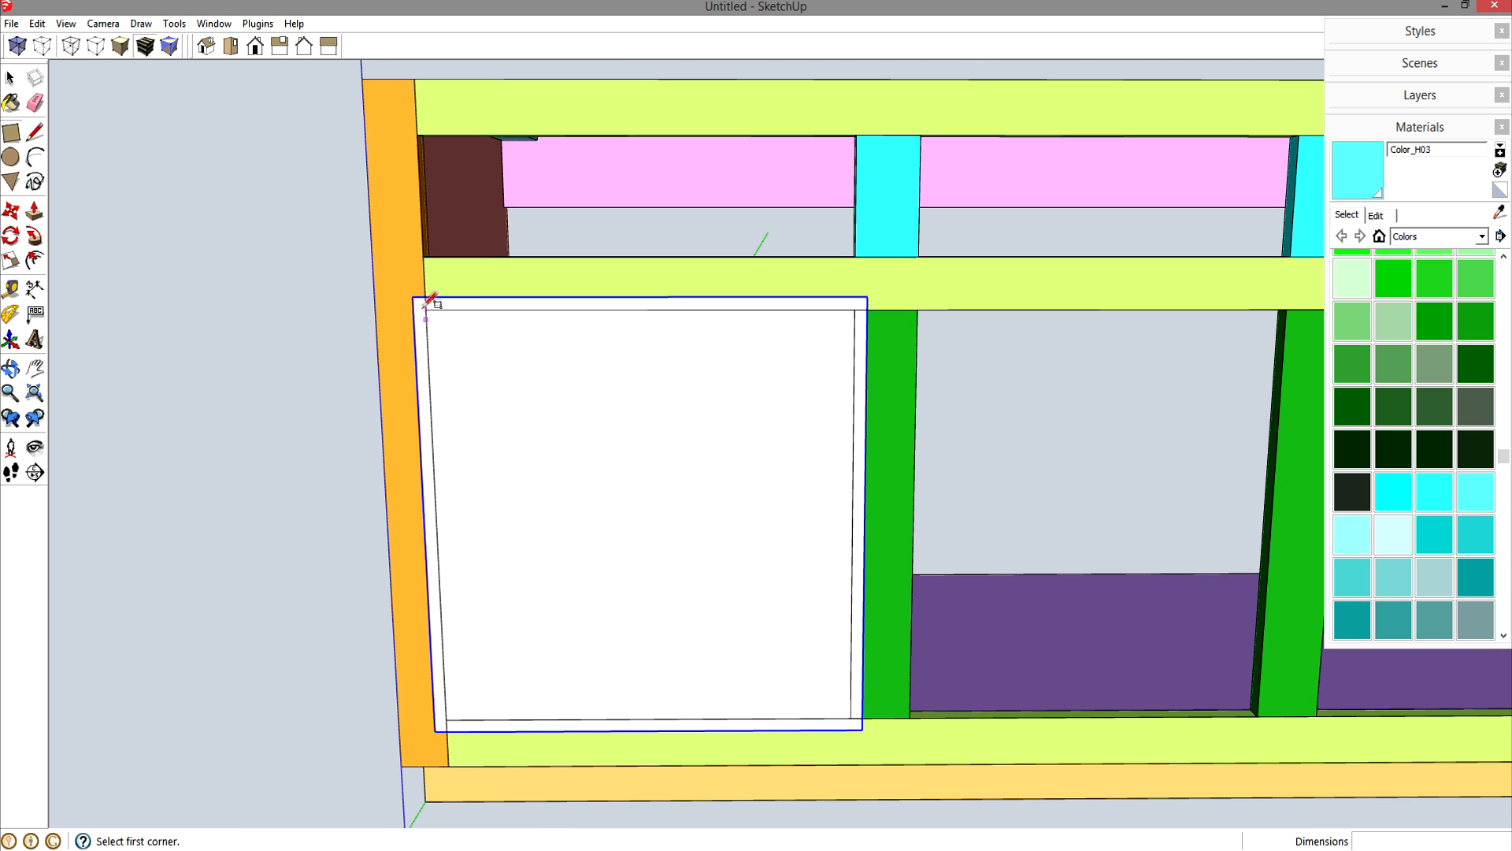
click(422, 296)
click(501, 731)
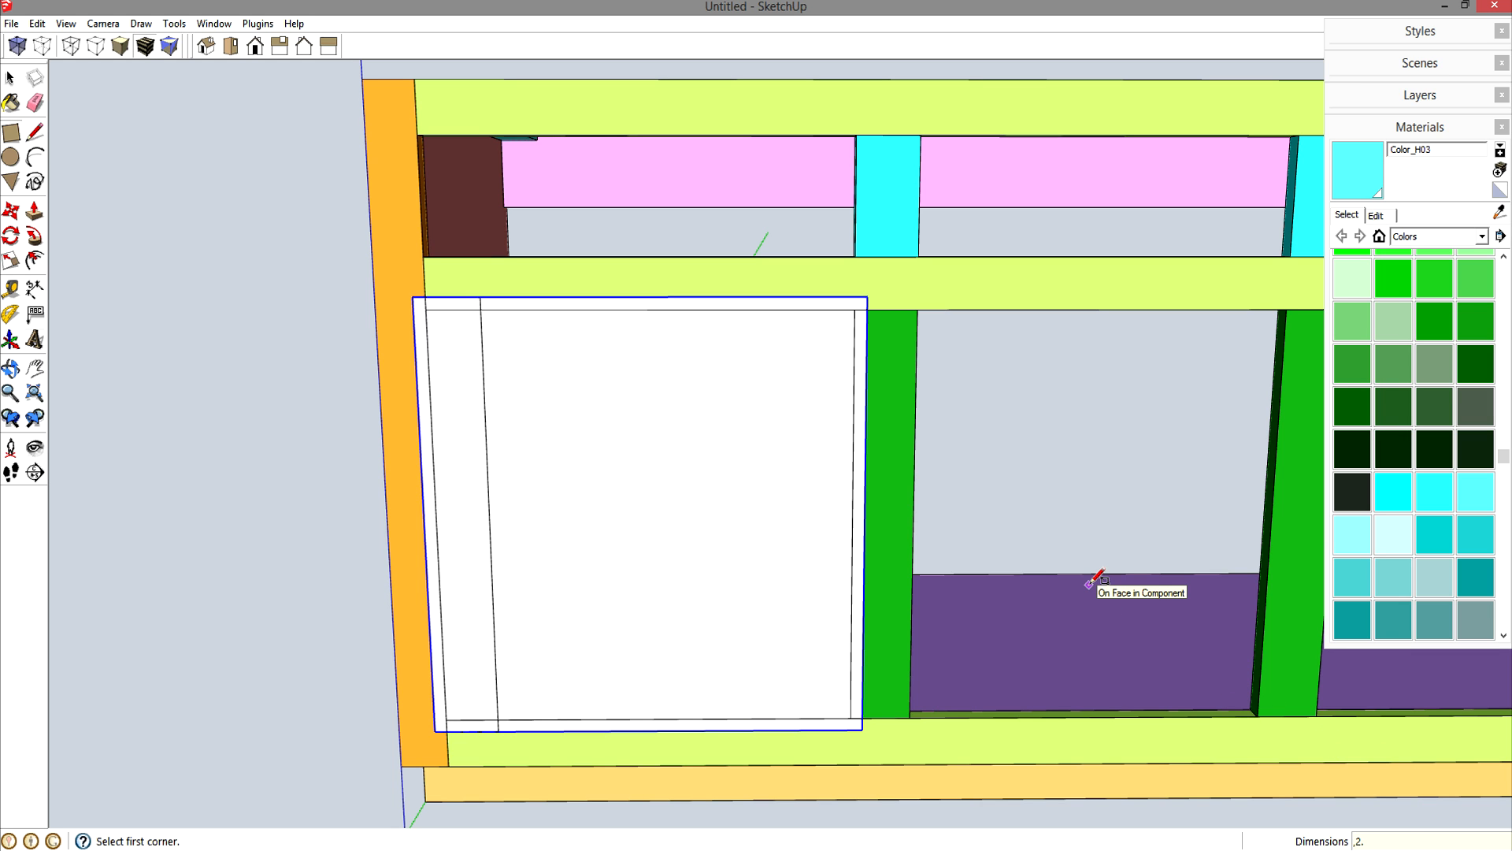
key(p)
click(482, 473)
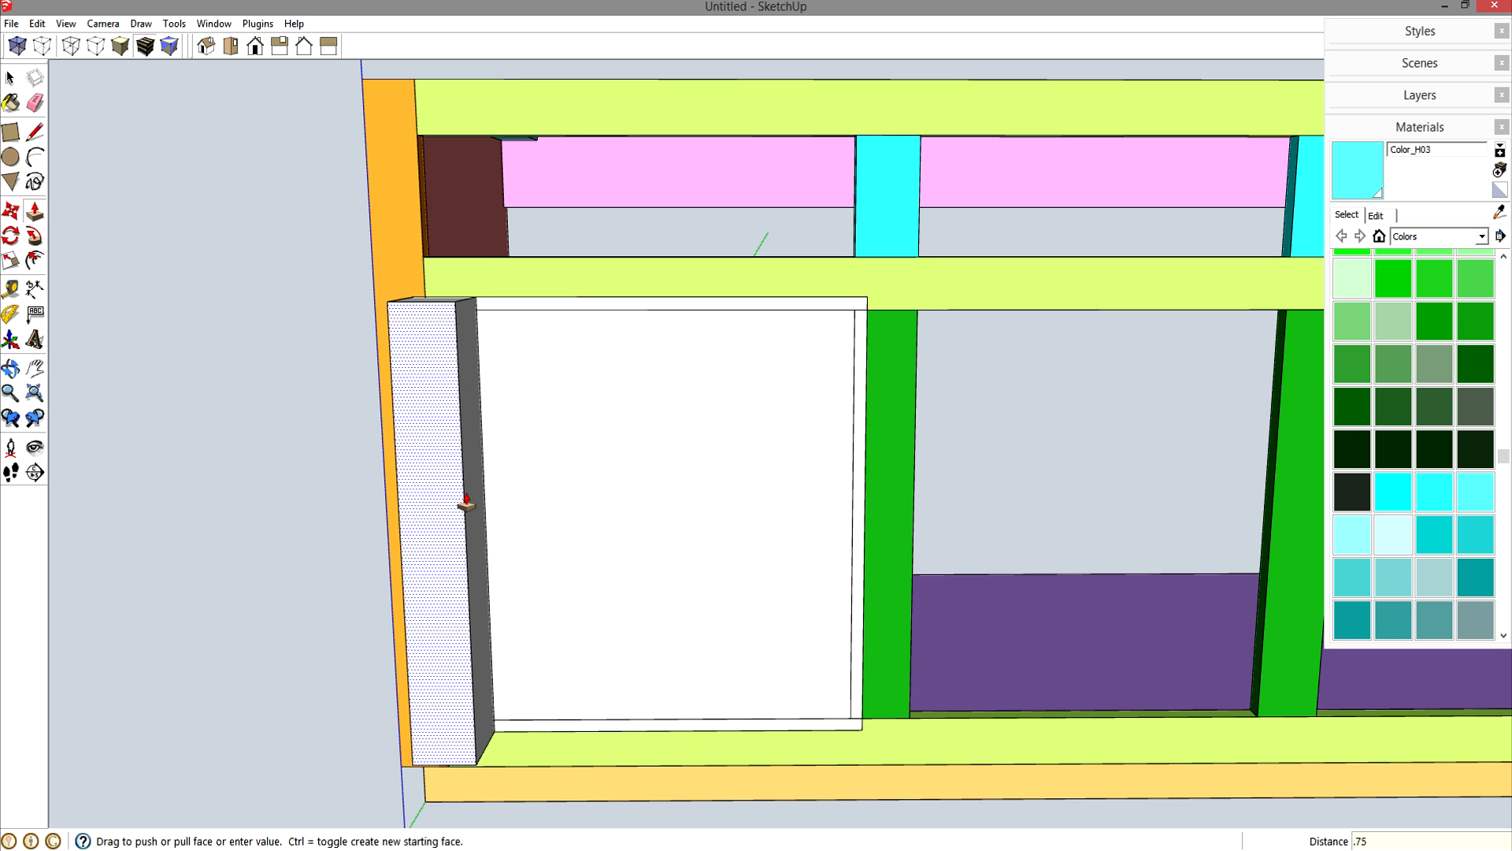
key(Return)
- Draw a .25" thick groove rectangle on the stile's top end, starting from its inner edge
middle_drag(510, 437, 433, 439)
scroll(437, 442, up, 4)
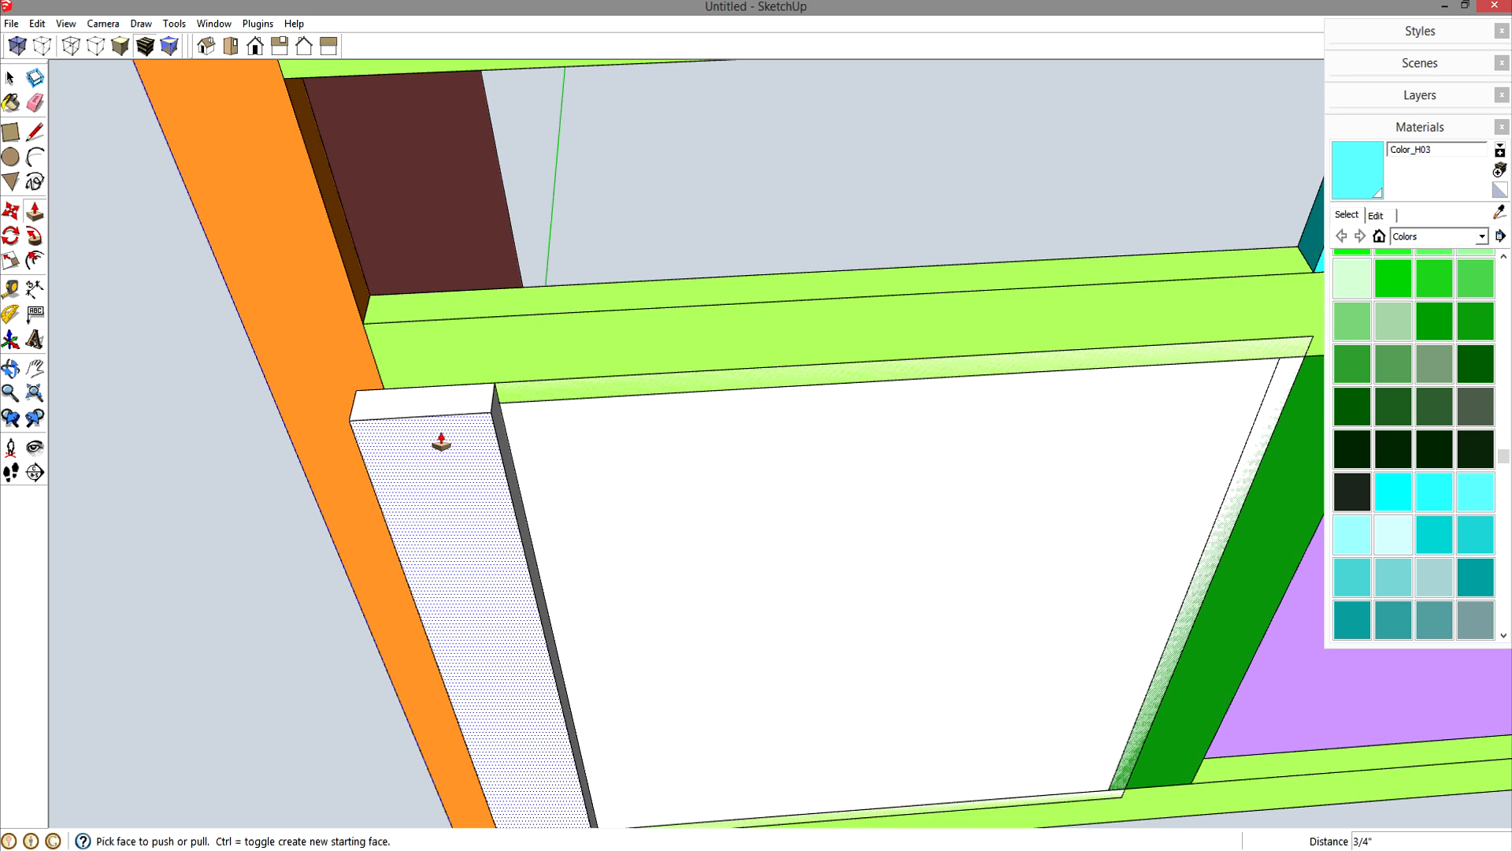
scroll(441, 443, up, 5)
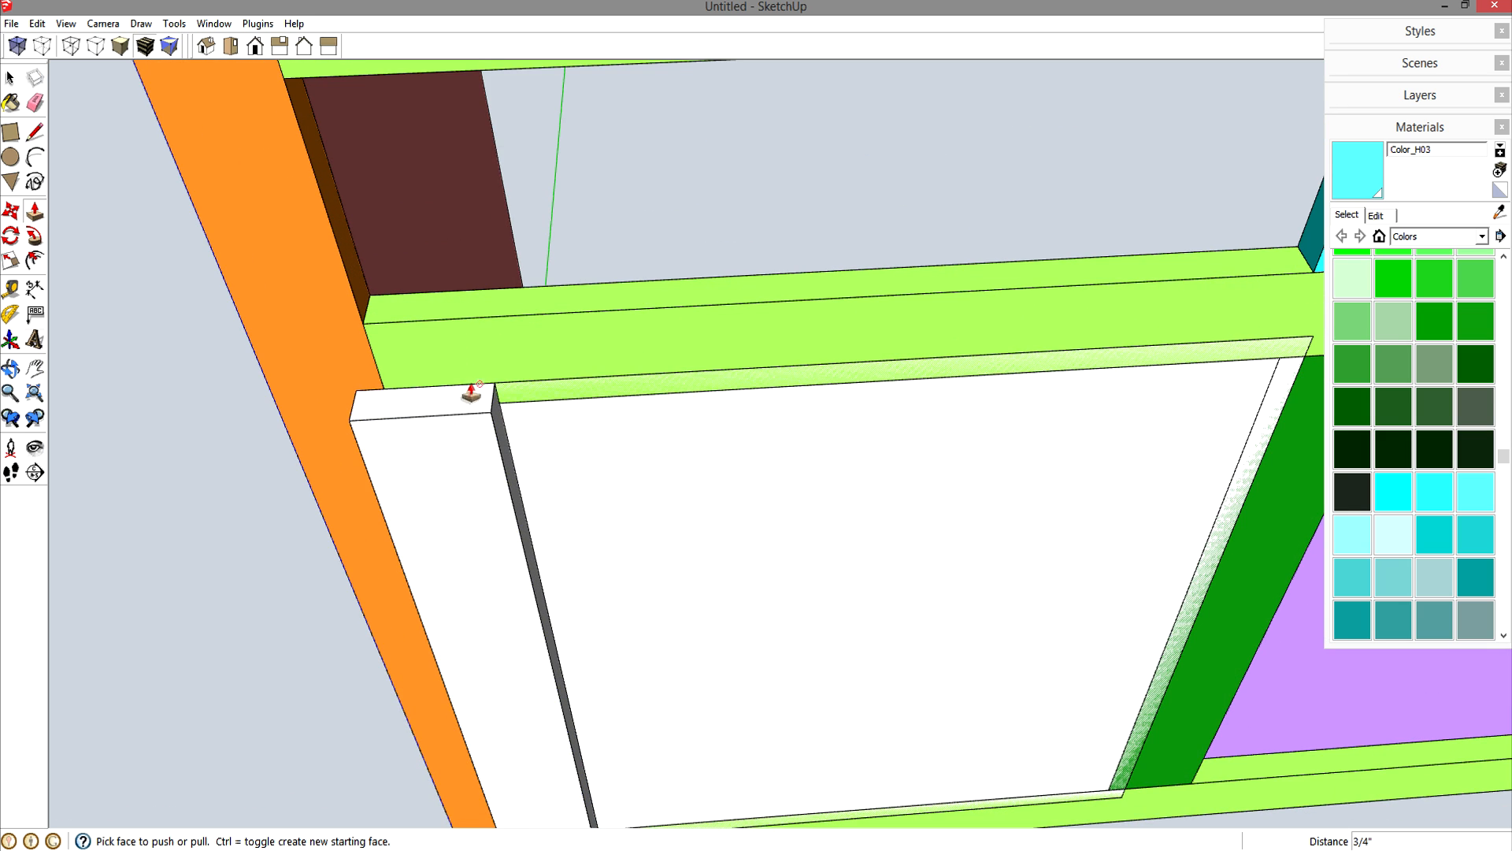
mouse_move(469, 396)
middle_down()
mouse_move(540, 389)
mouse_move(411, 432)
mouse_move(779, 410)
middle_up()
scroll(411, 432, up, 3)
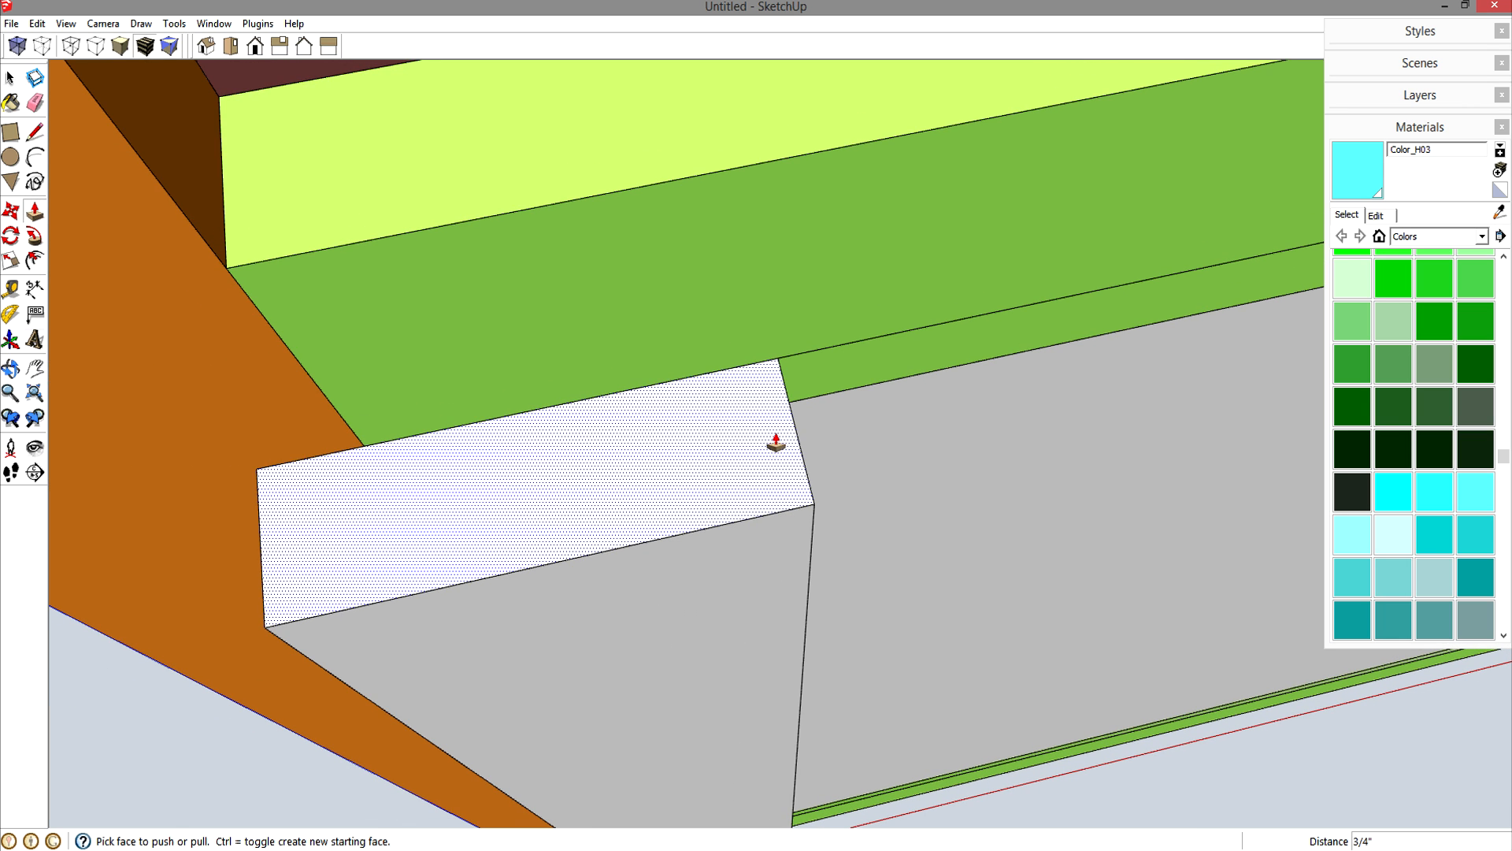
key(r)
click(794, 429)
click(683, 481)
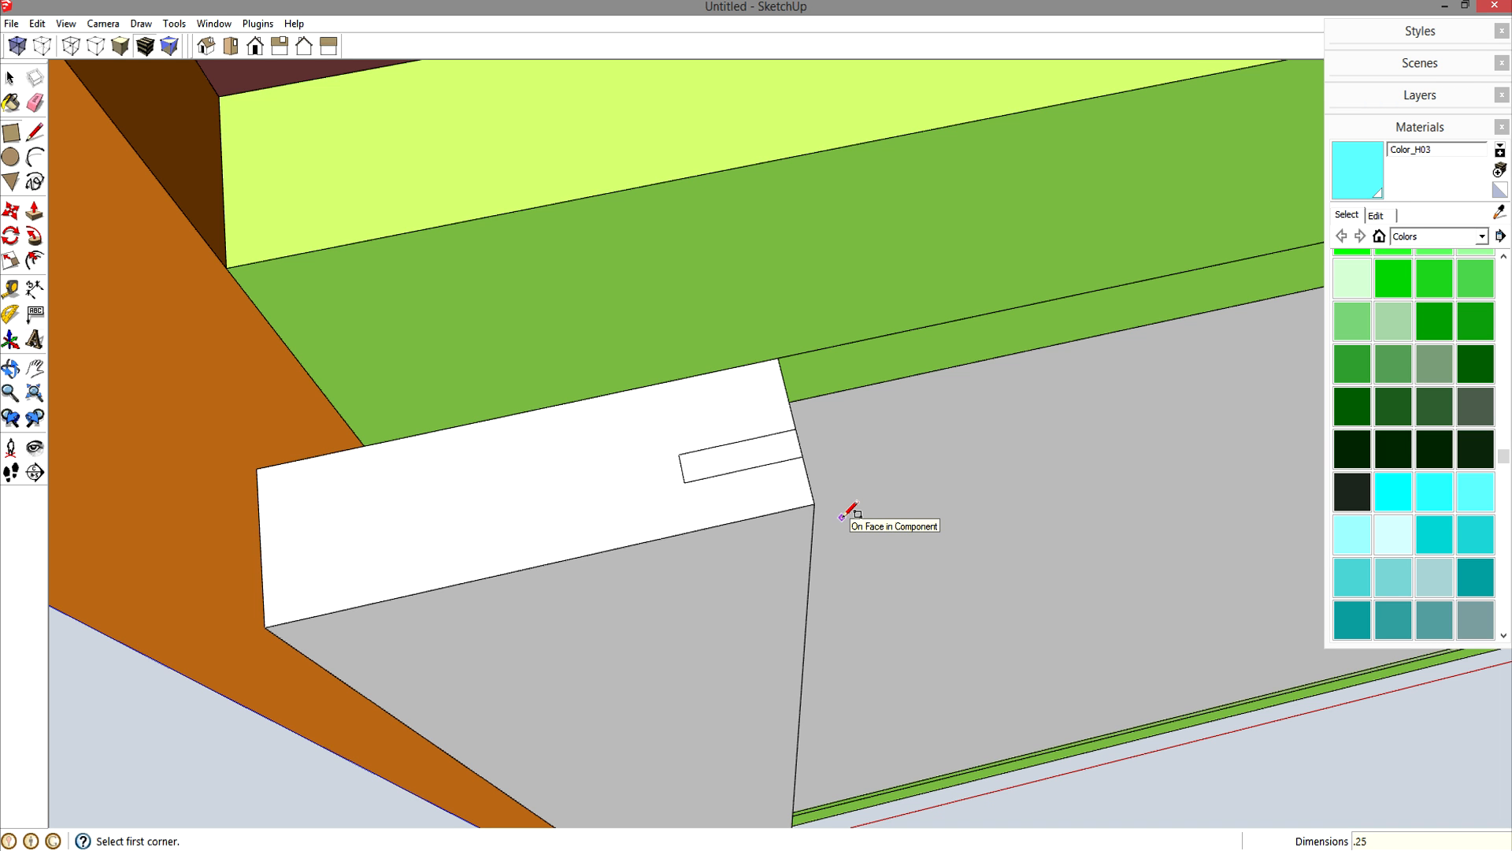
key(Return)
- Move the groove rectangle 1/8" so it is centred across the stile's thickness
key(space)
middle_drag(829, 472, 672, 409)
drag(673, 406, 872, 493)
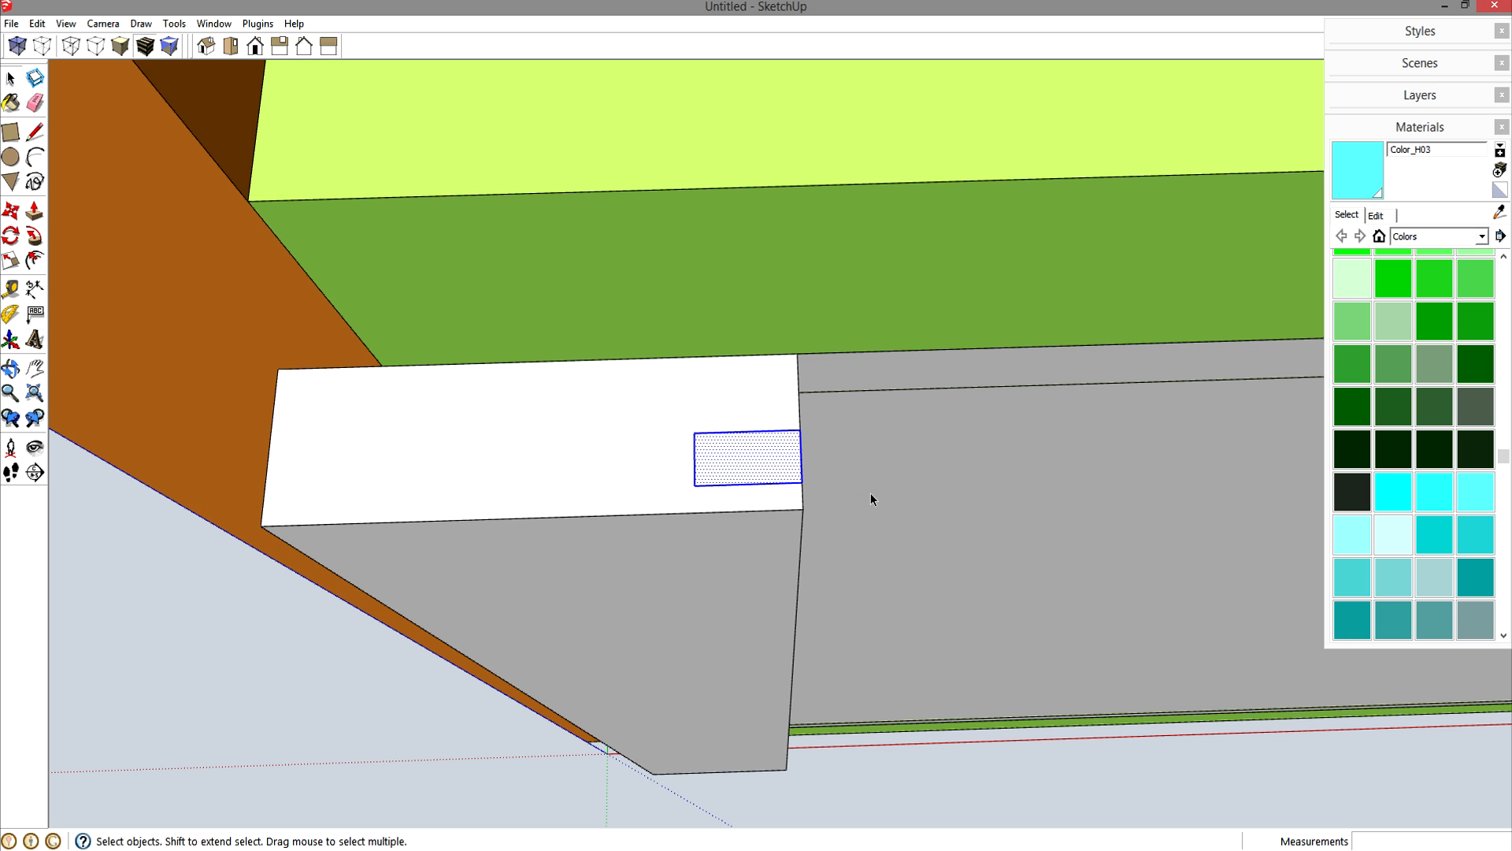
key(m)
click(692, 456)
click(685, 461)
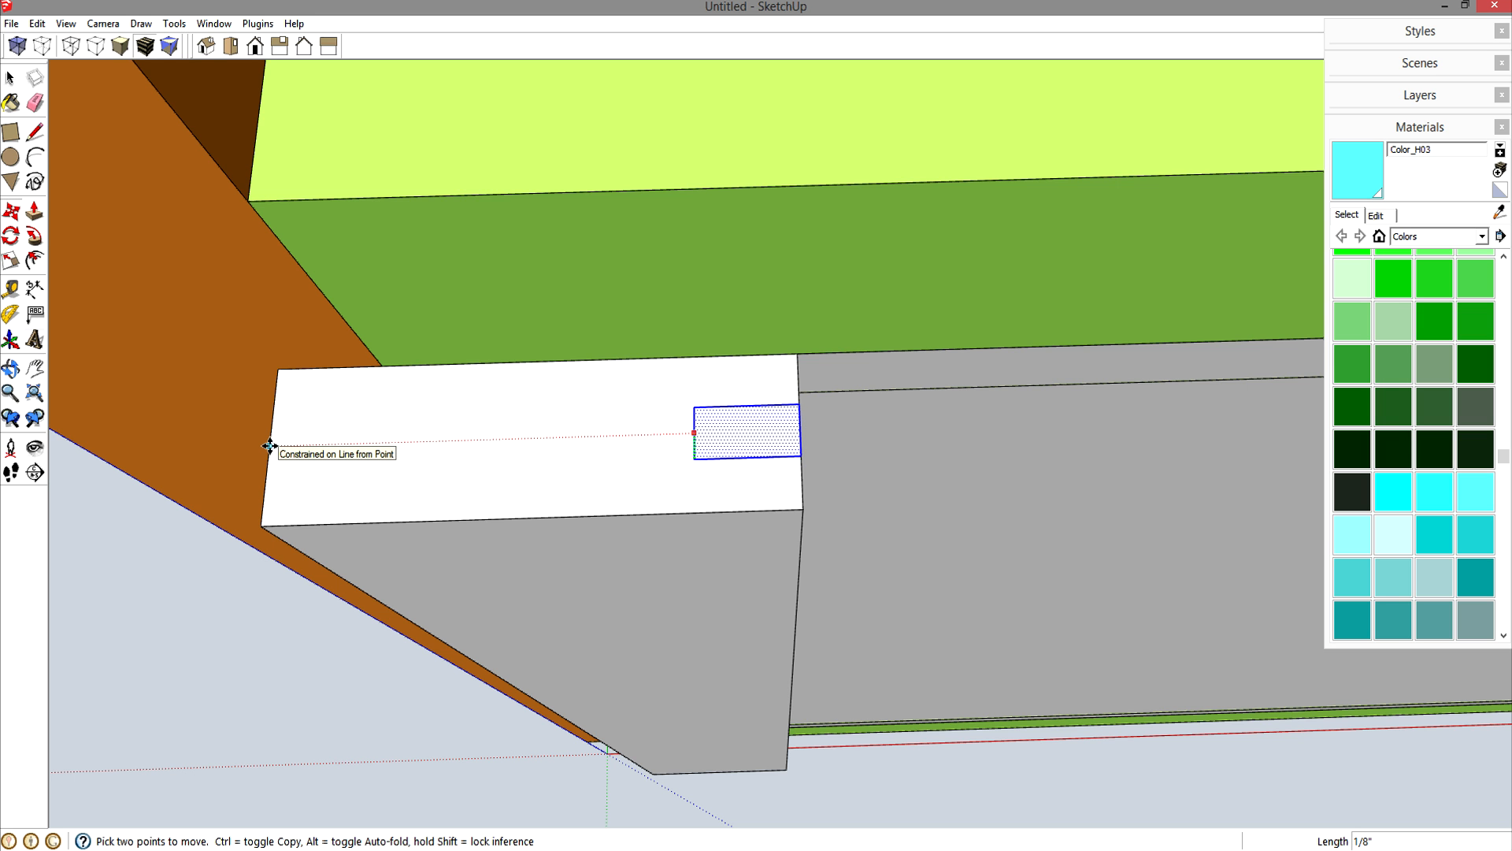
key(space)
- Push the groove rectangle 17 1/2" down through the stile's full length to cut the groove
middle_drag(615, 512, 719, 470)
key(p)
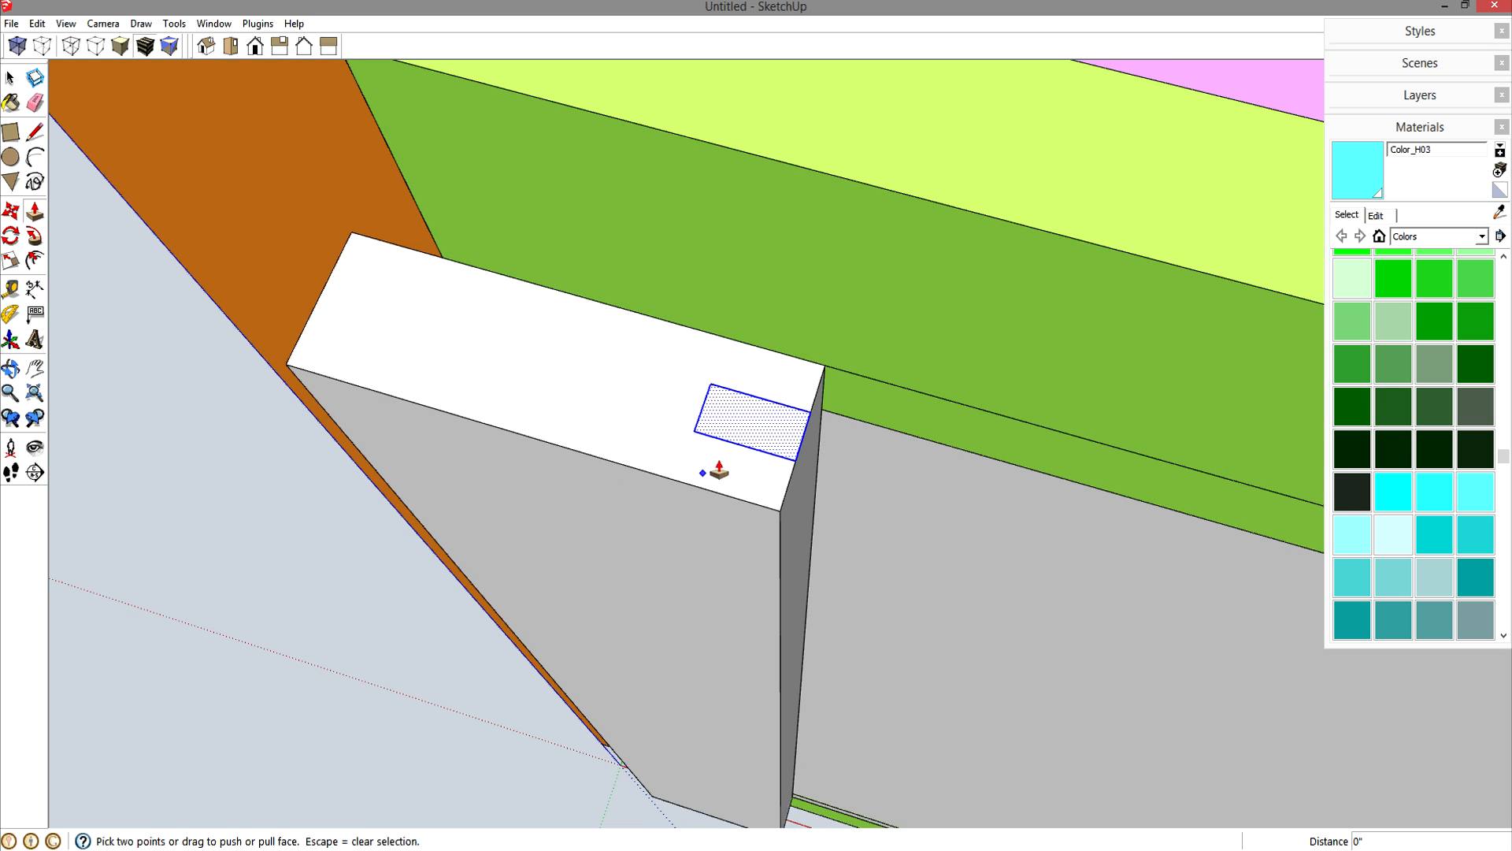
click(745, 425)
middle_drag(800, 642, 612, 524)
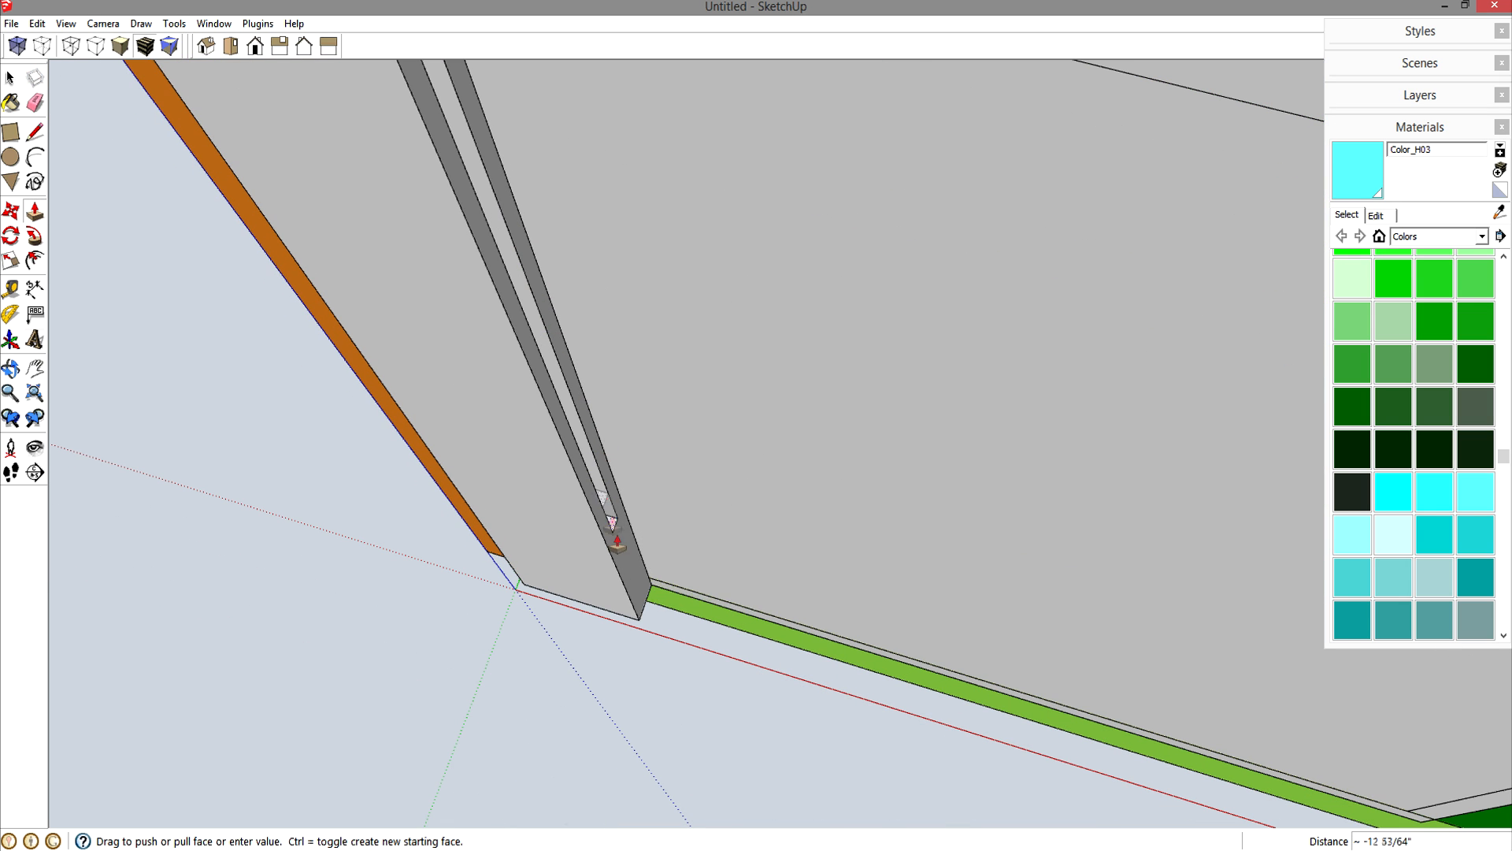
click(640, 620)
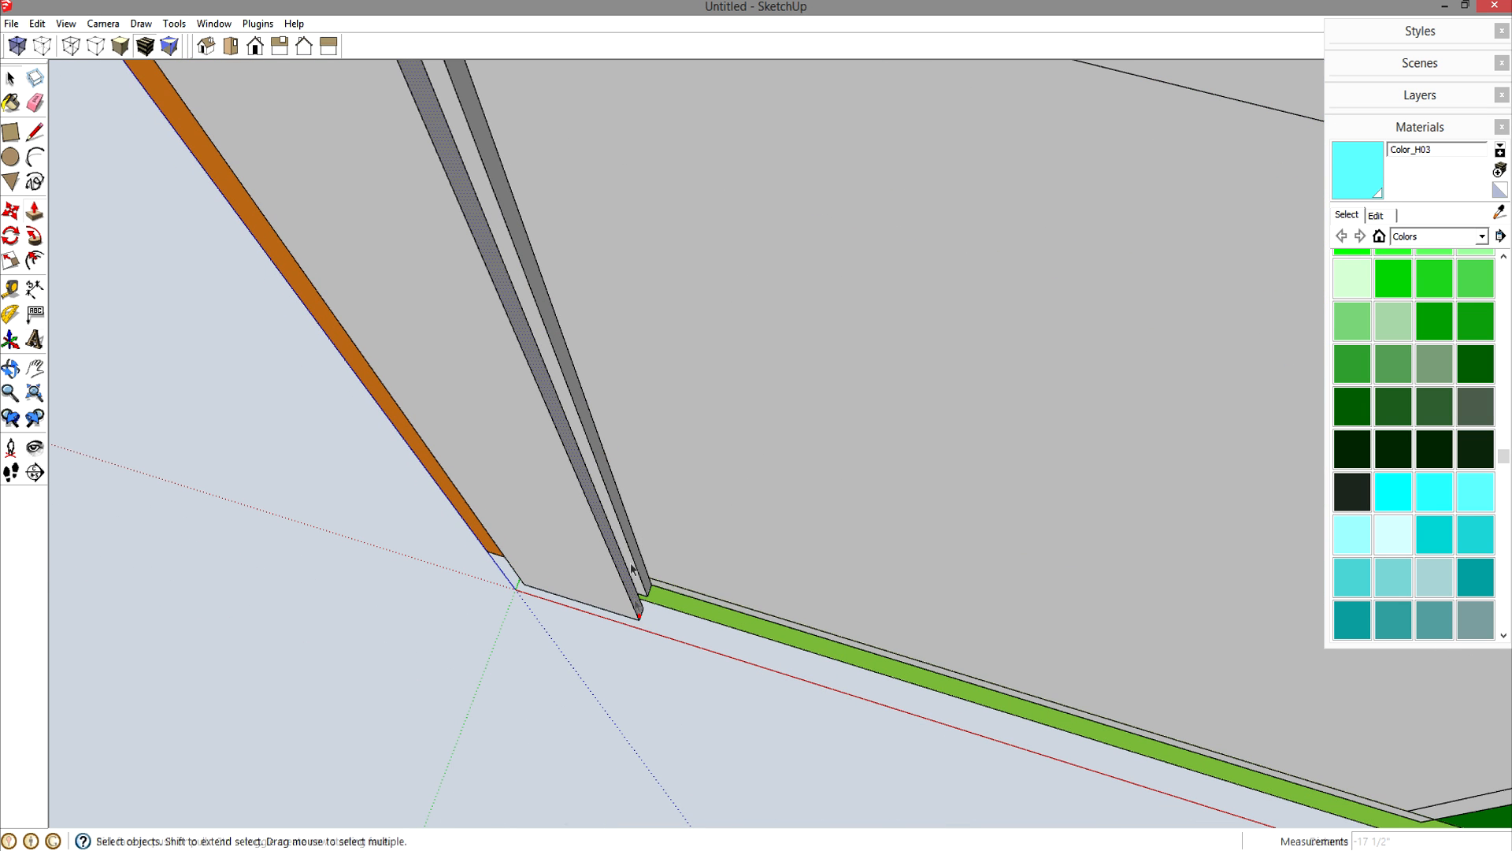
key(space)
- Select the whole grooved stile and make it a component
scroll(590, 517, down, 3)
middle_drag(589, 516, 780, 610)
shift+middle_drag(779, 610, 642, 413)
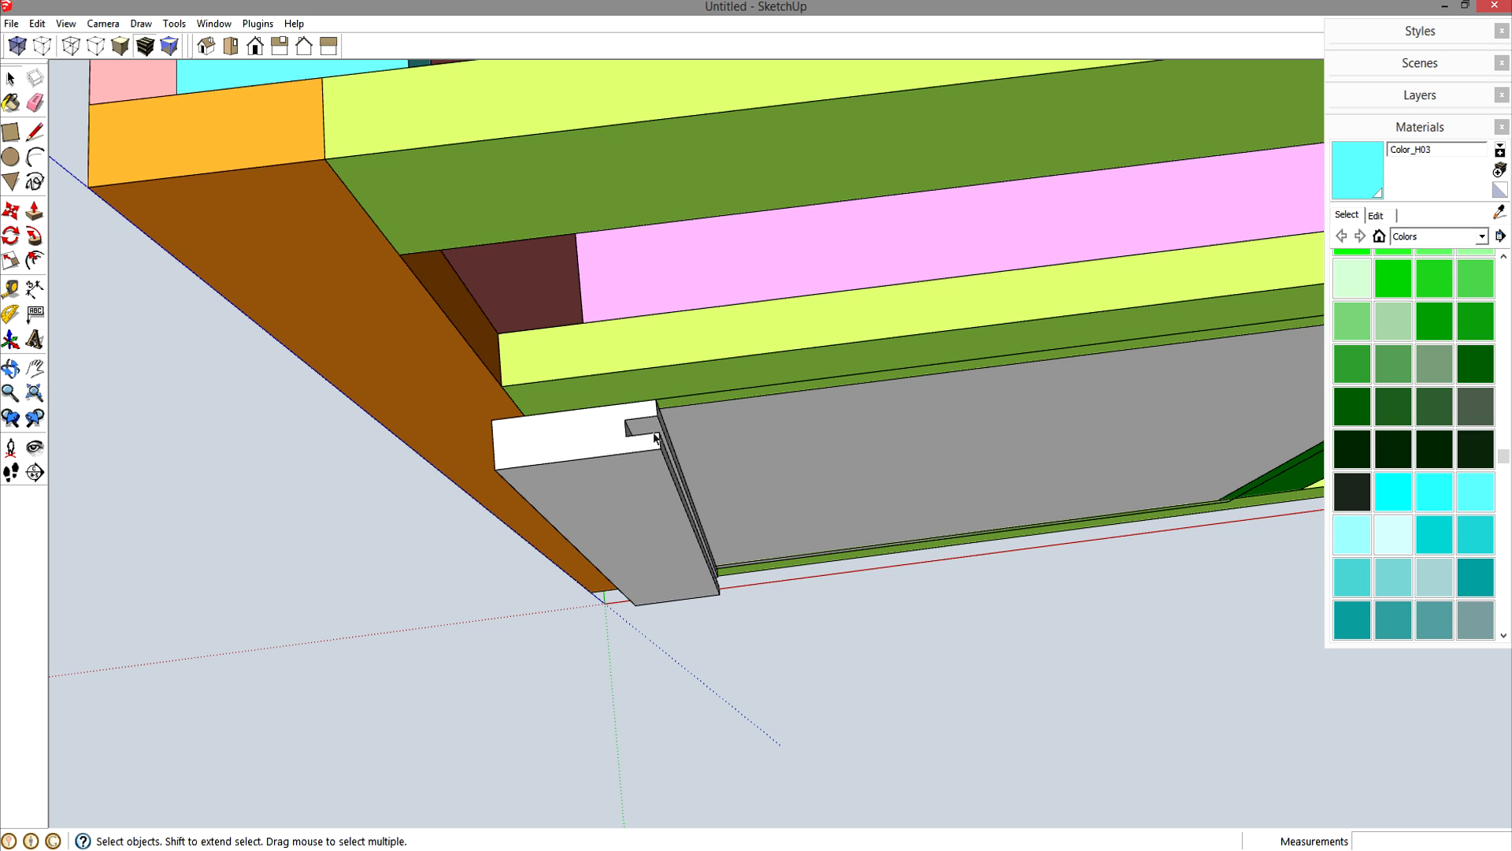
triple_click(594, 458)
key(g)
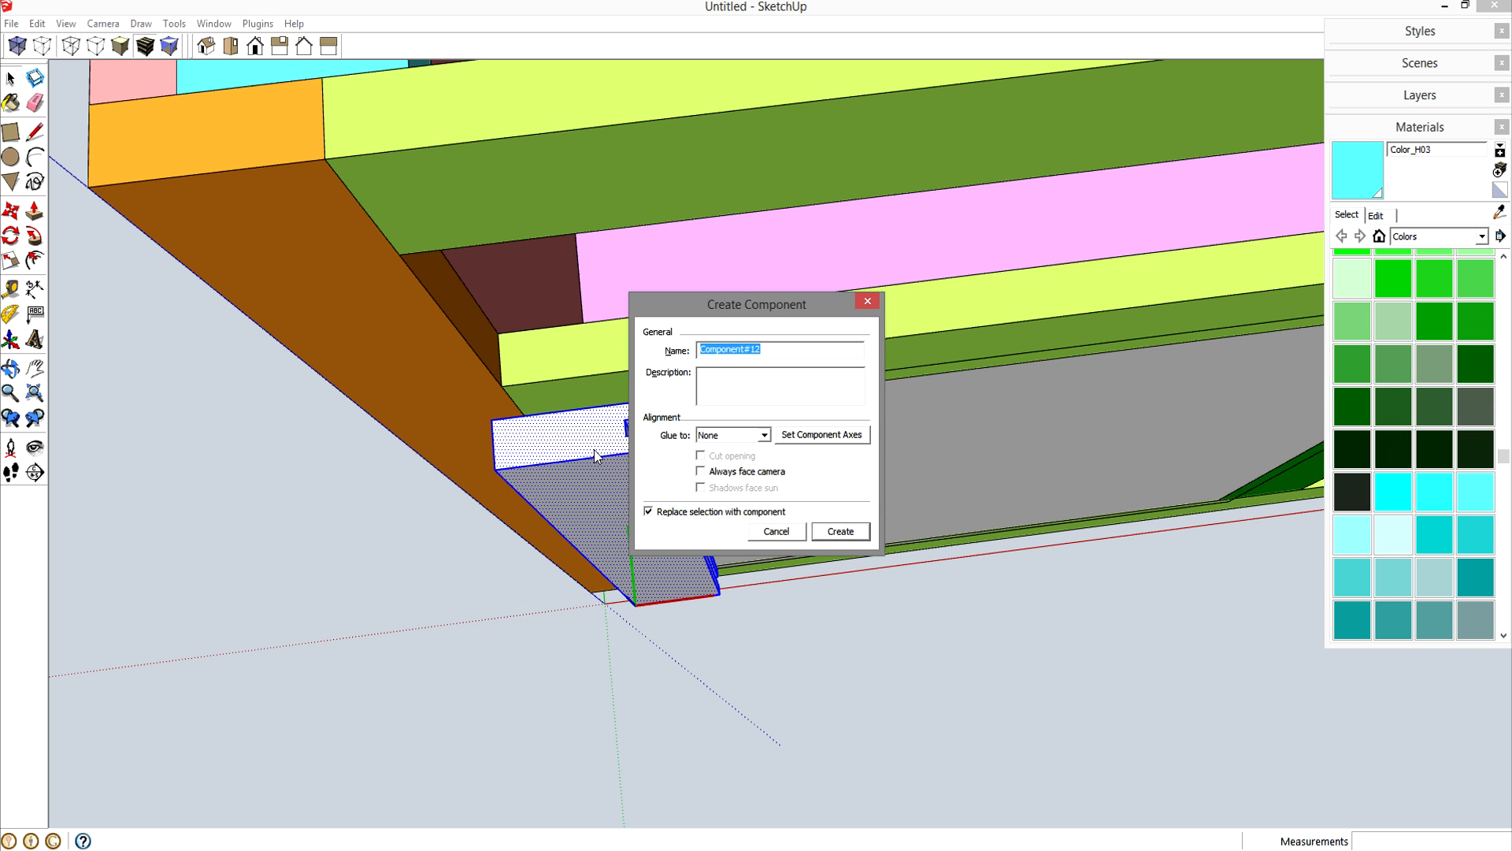
key(Return)
- Copy the stile 15 1/2" across to the door's right edge and flip the copy along the component's red axis
key(m)
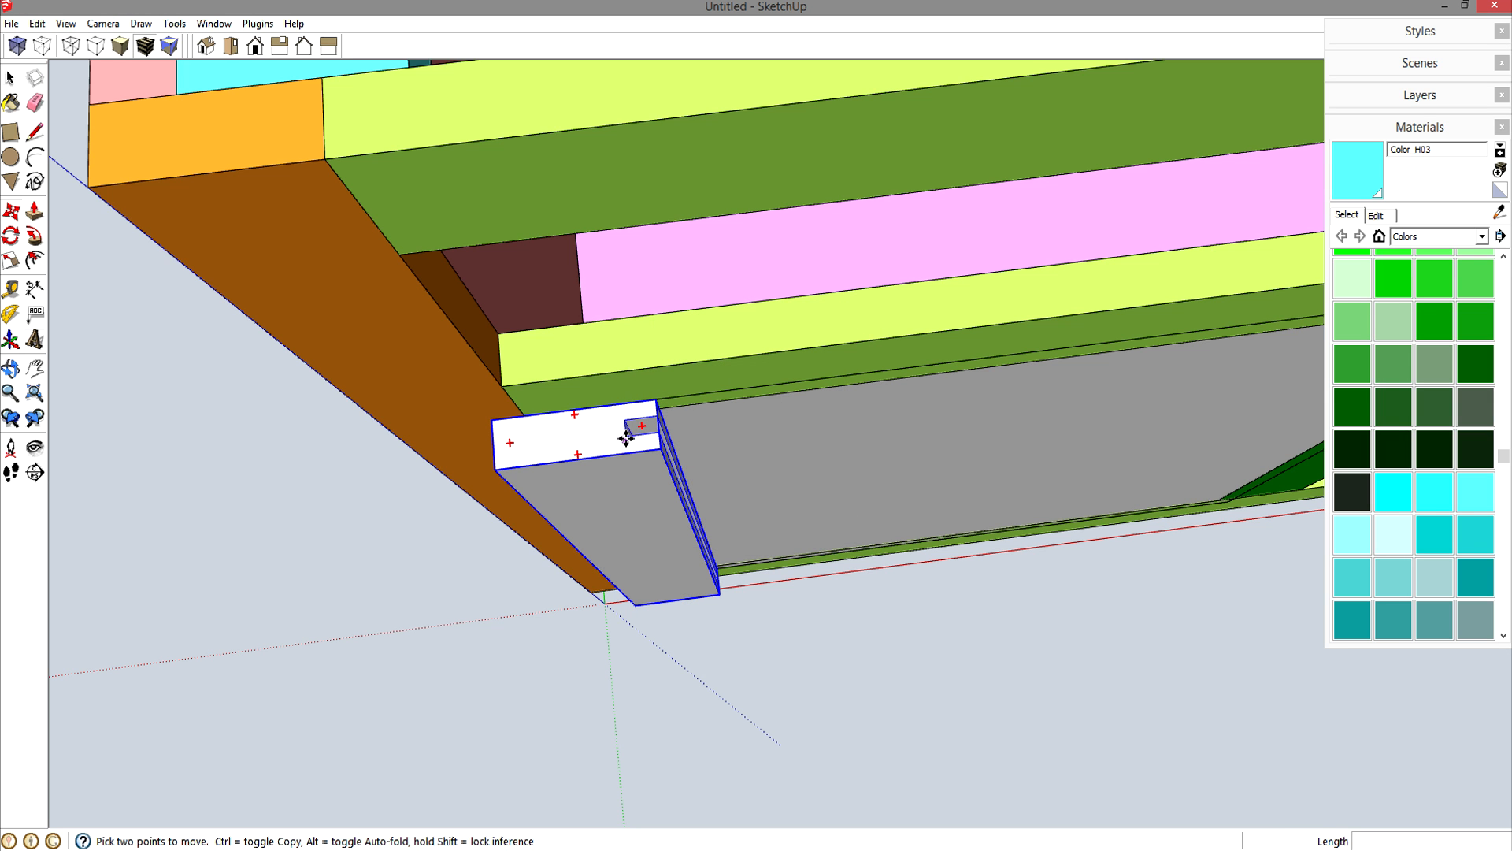
click(656, 401)
scroll(722, 399, down, 2)
shift+middle_drag(669, 400, 271, 409)
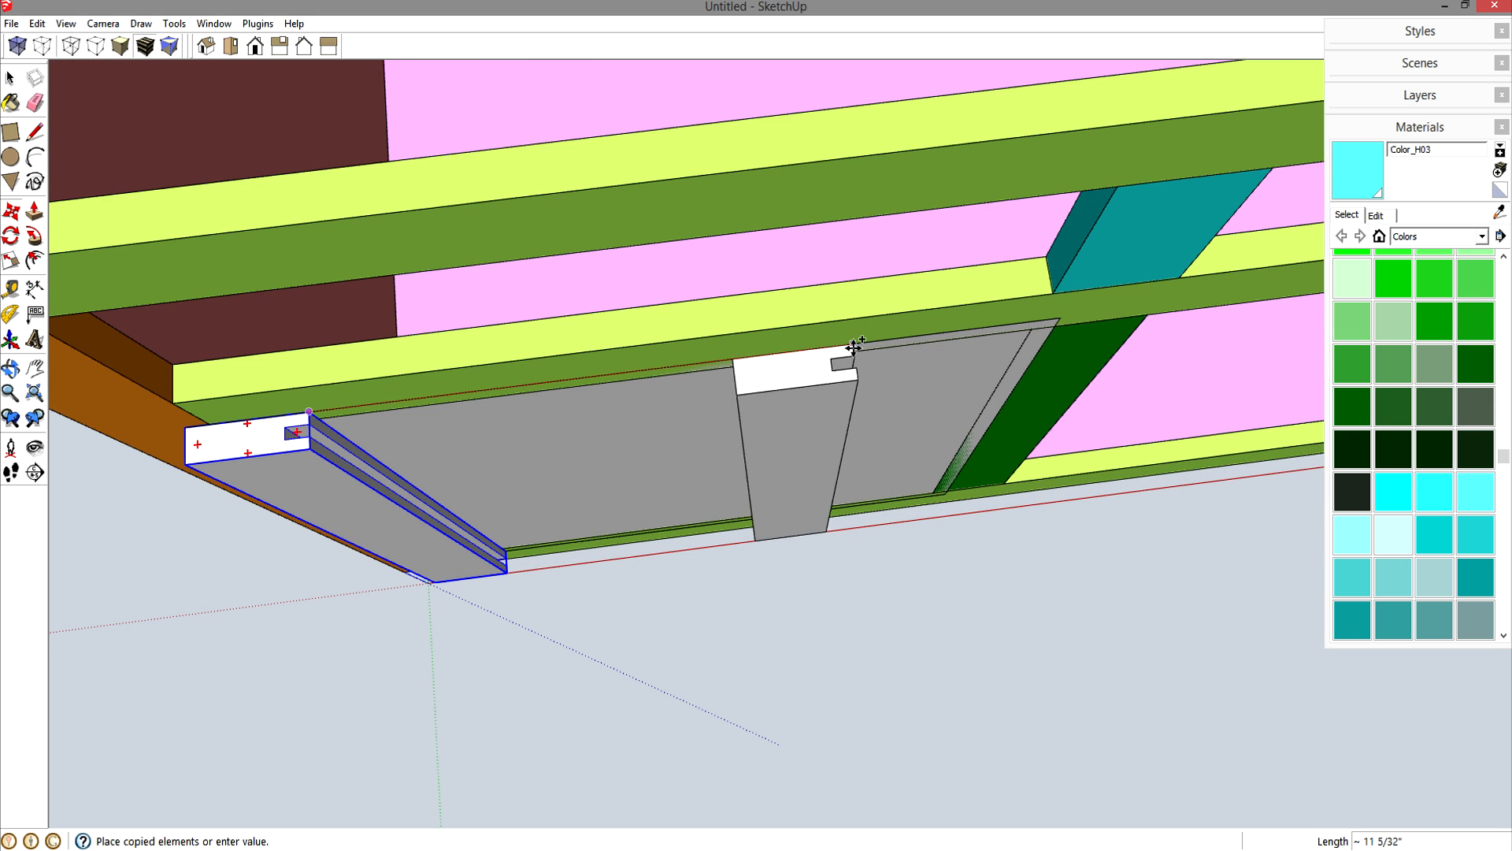
click(1053, 323)
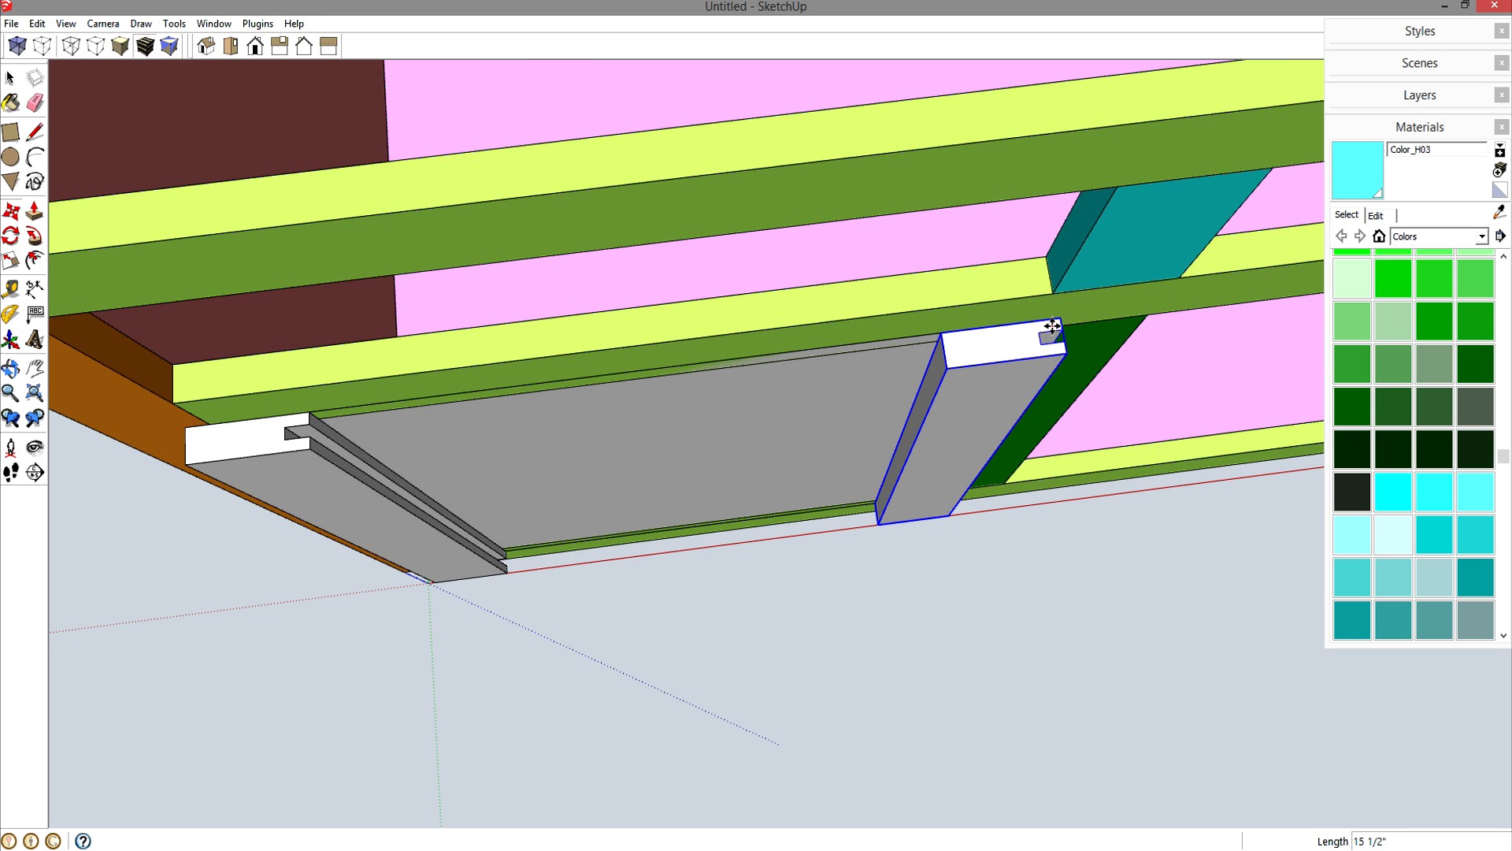
right_click(1006, 342)
mouse_move(1077, 668)
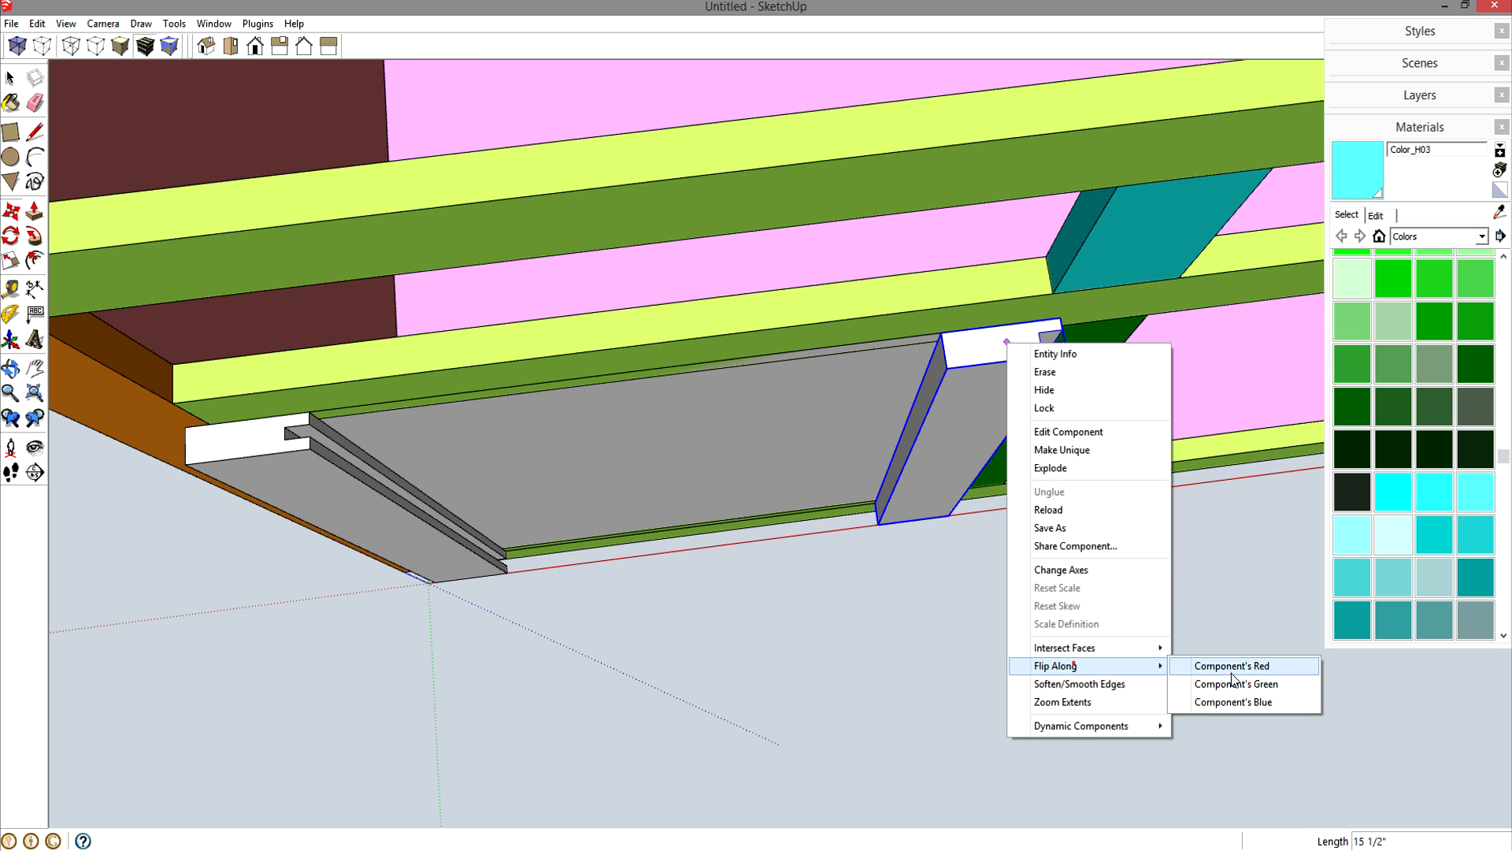
click(1232, 668)
- Delete the flat door face component behind the two stiles
middle_drag(1069, 614, 989, 408)
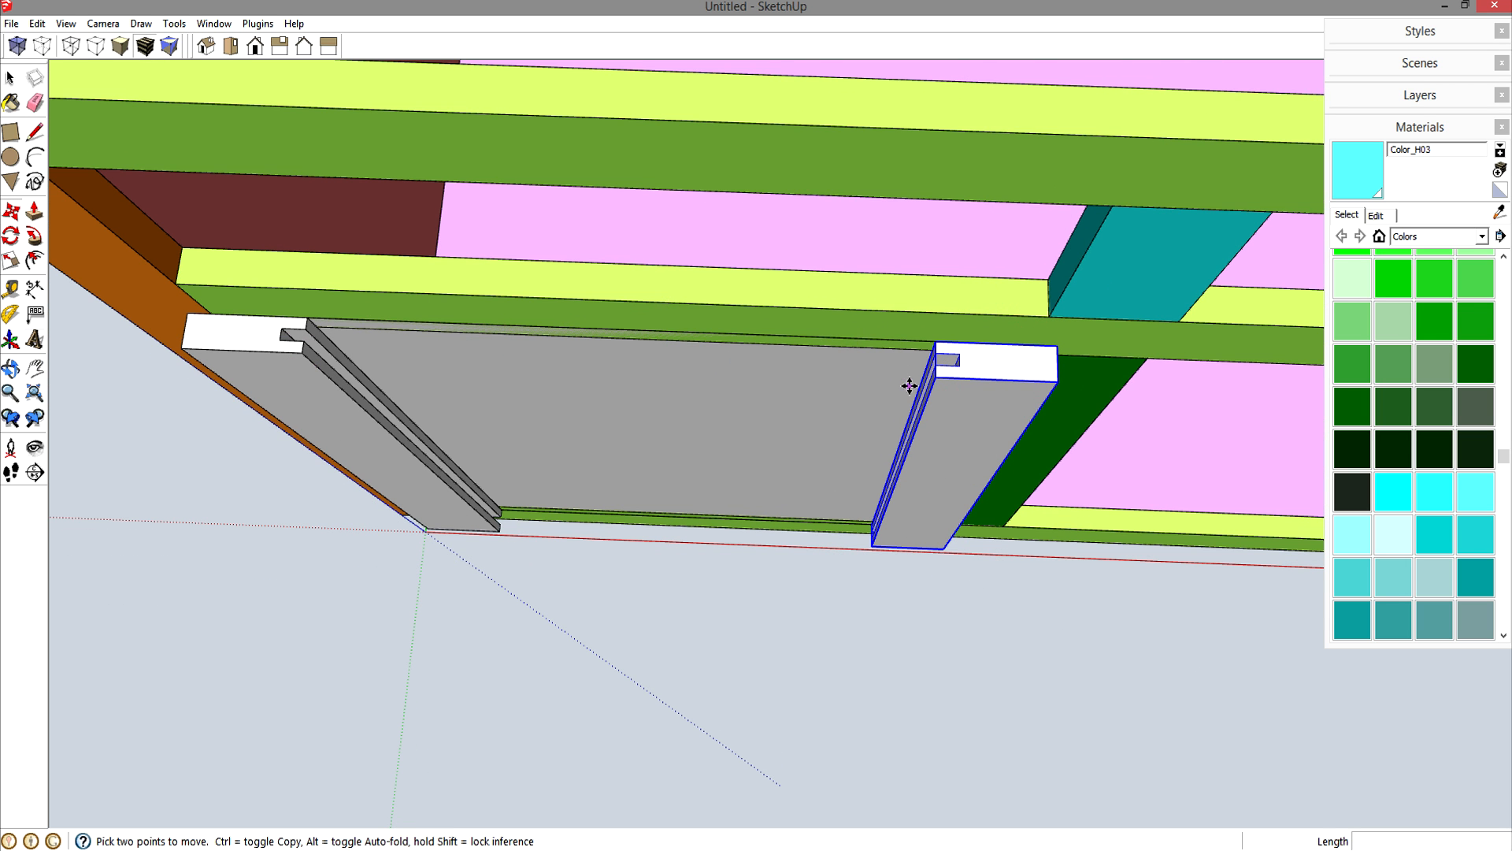
key(space)
click(776, 405)
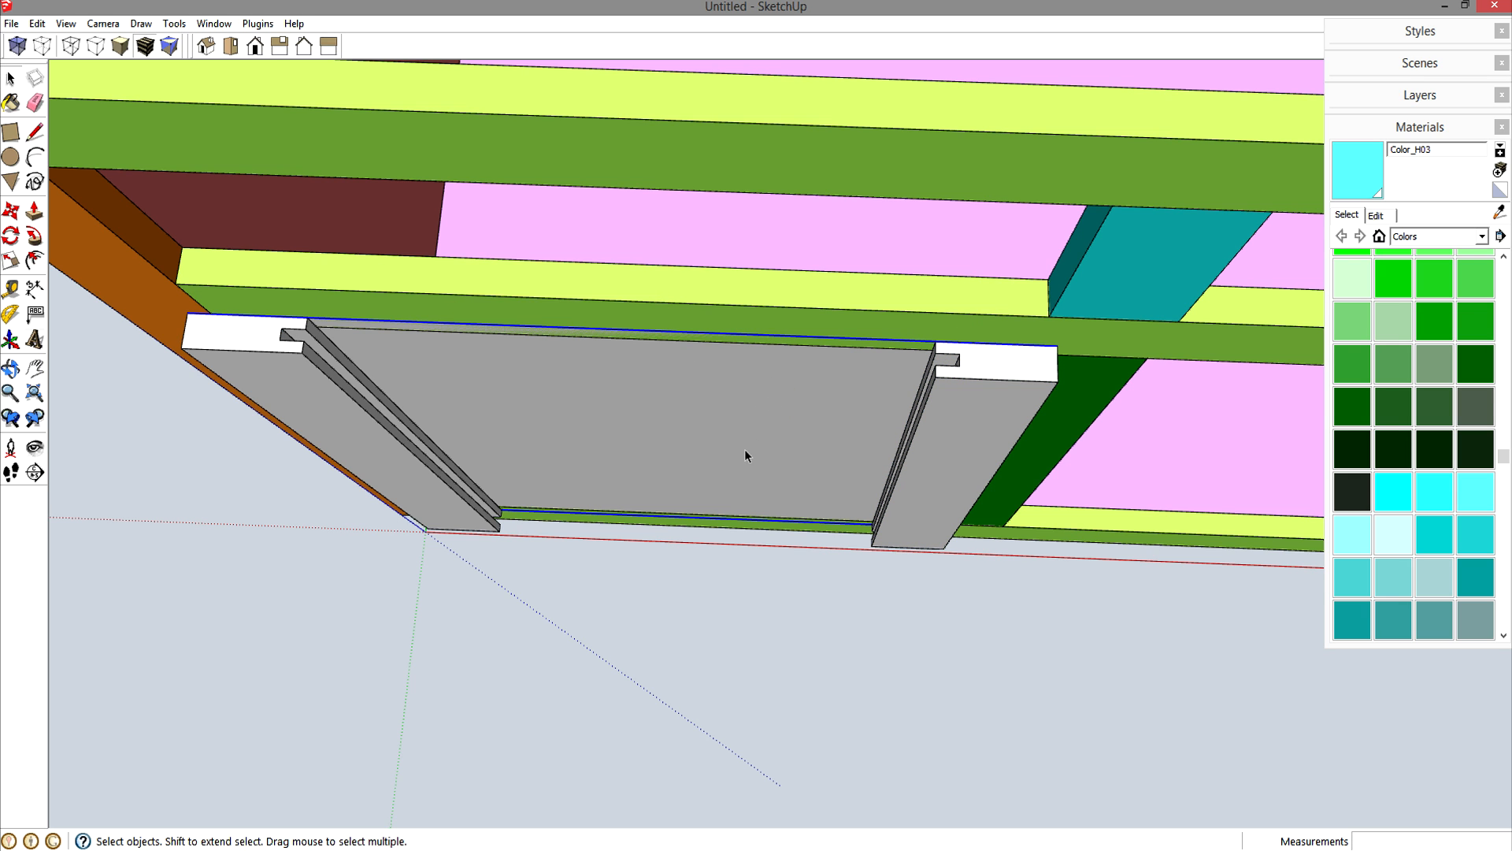
key(Delete)
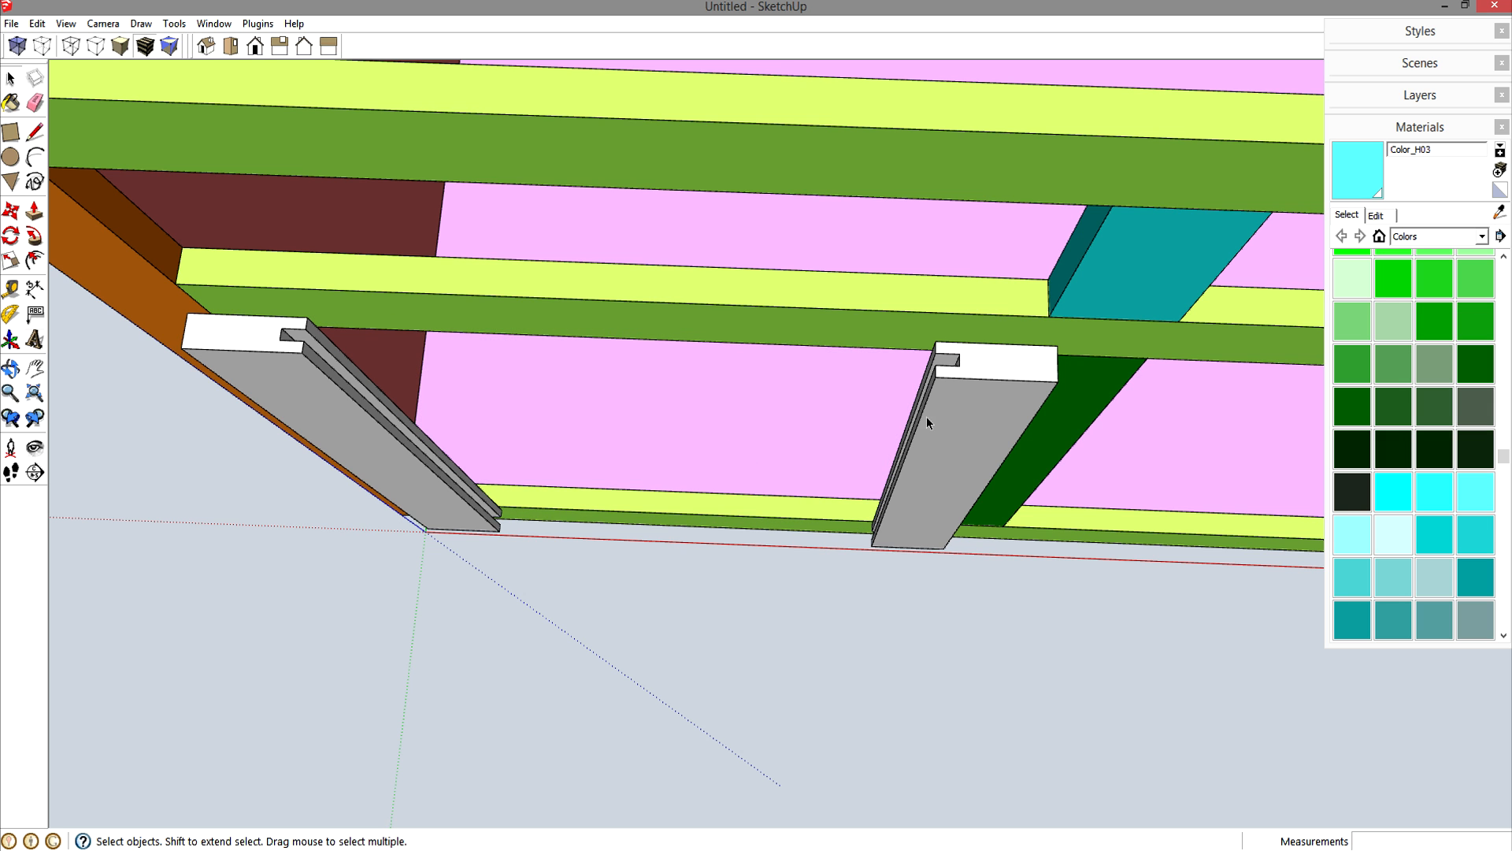
- Paint both door stiles with Color_E08
scroll(1414, 441, up, 10)
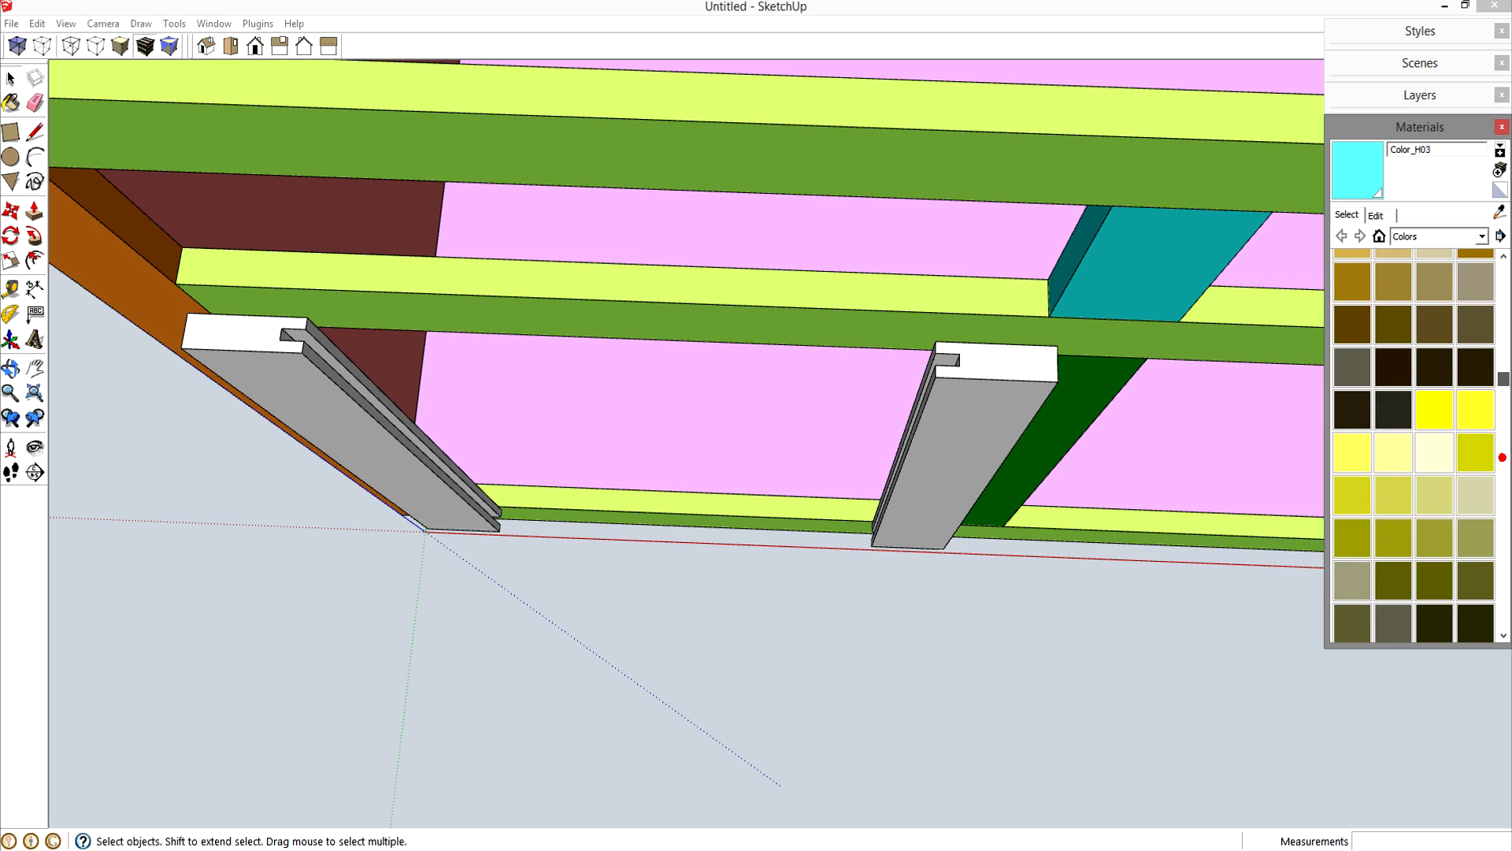
click(1393, 479)
click(937, 441)
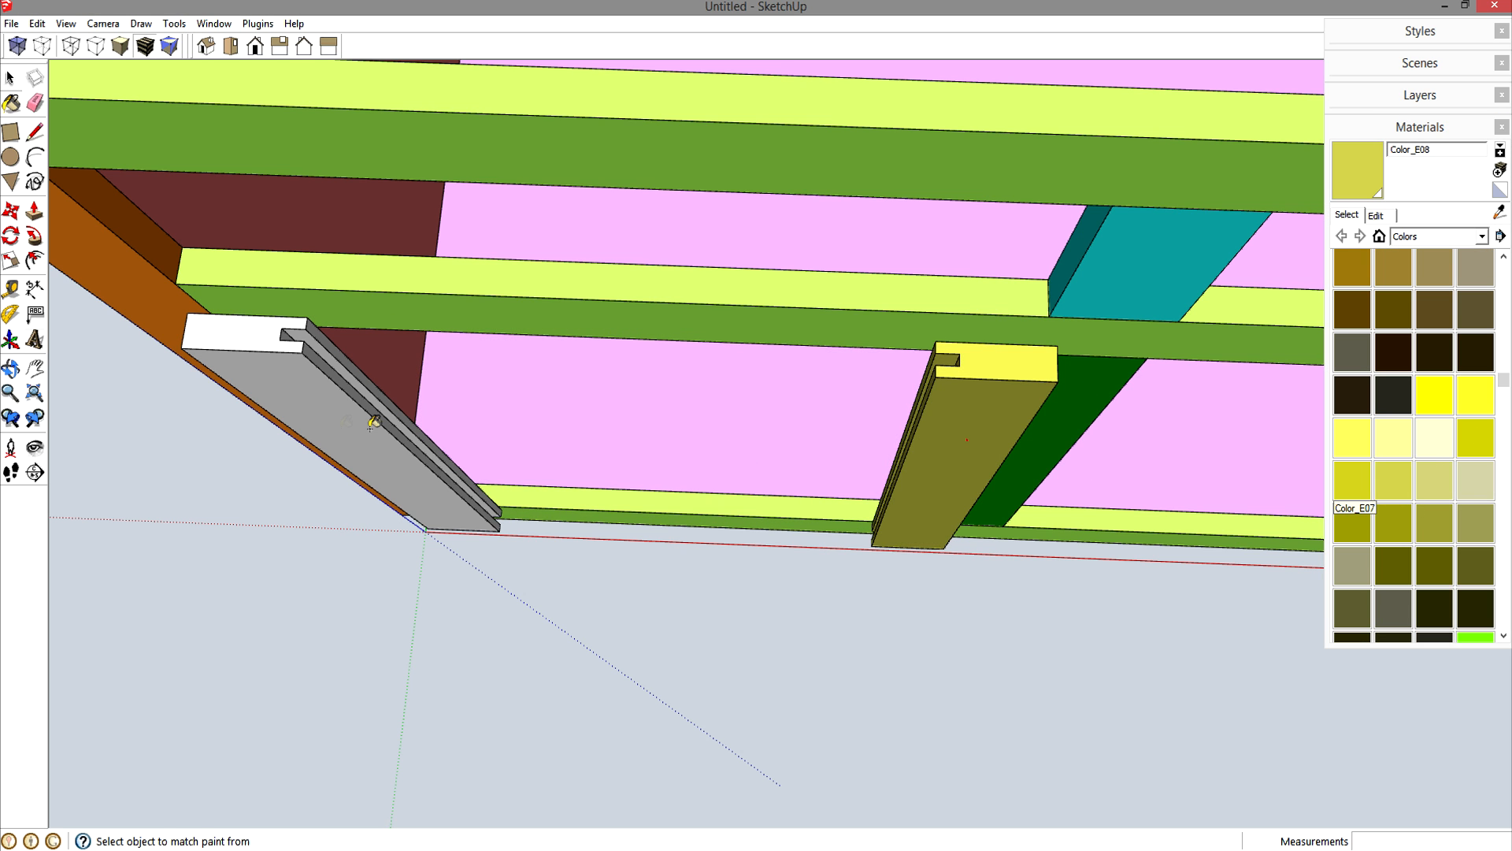
click(394, 449)
- Draw the top rail's end profile between the stiles, 13" by 3/4", with tongues filling both grooves, merged into one face
scroll(439, 448, up, 2)
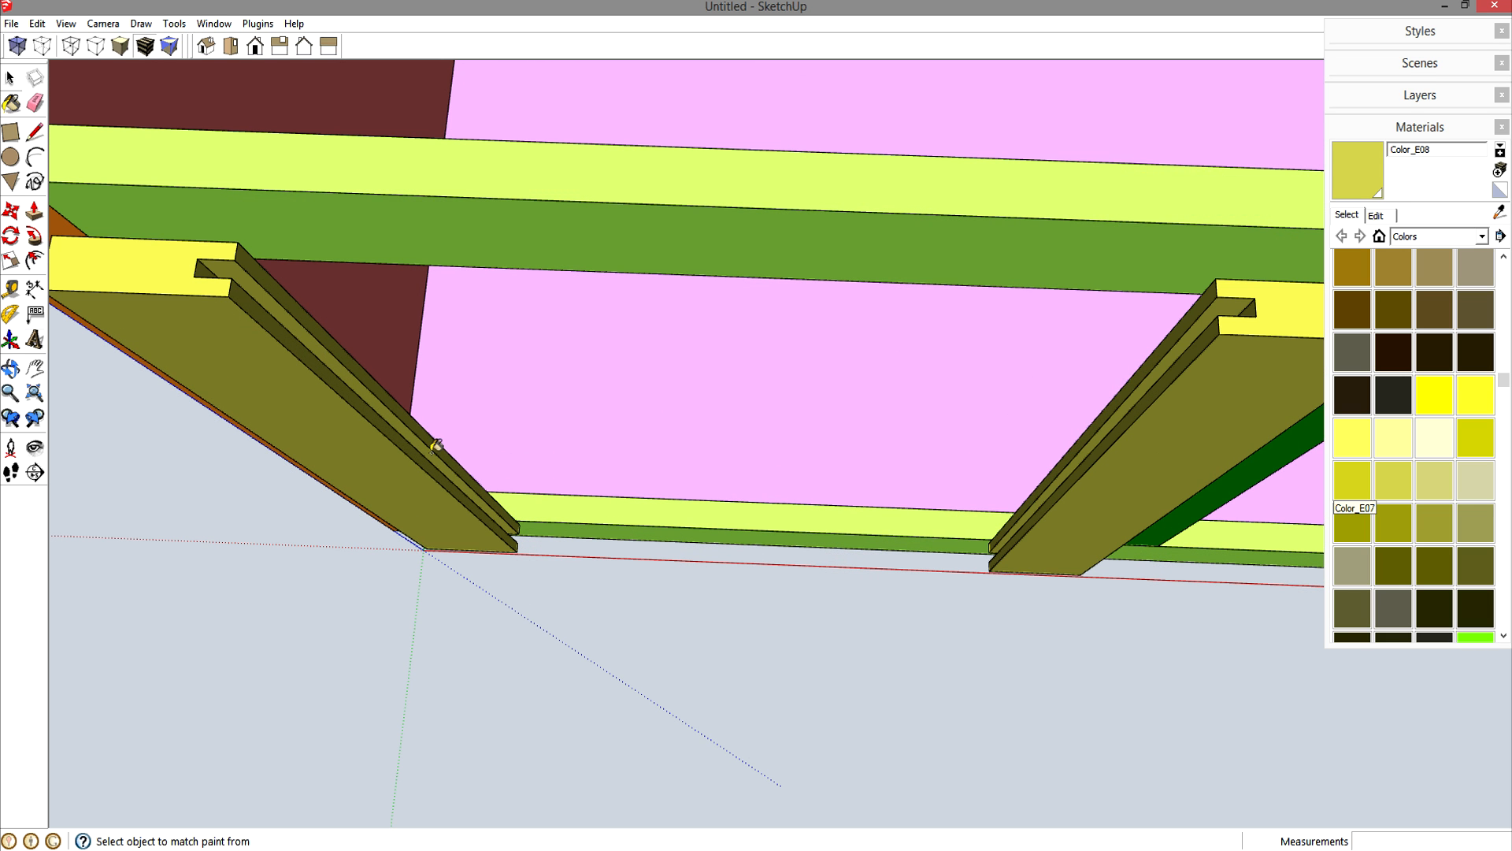
key(r)
click(239, 242)
click(1220, 332)
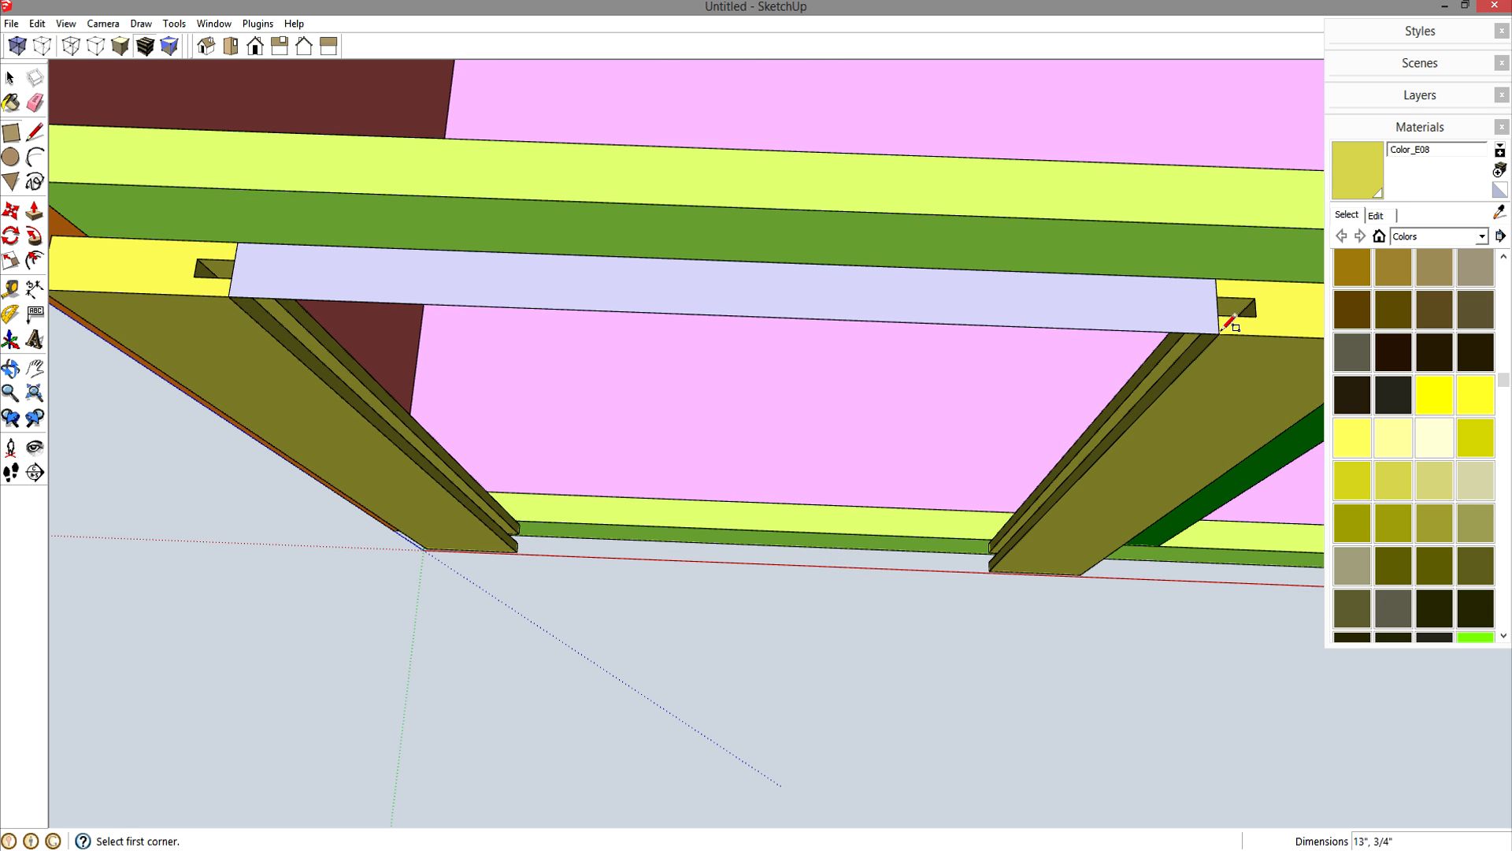
click(1217, 296)
click(1257, 316)
click(196, 258)
click(234, 277)
key(space)
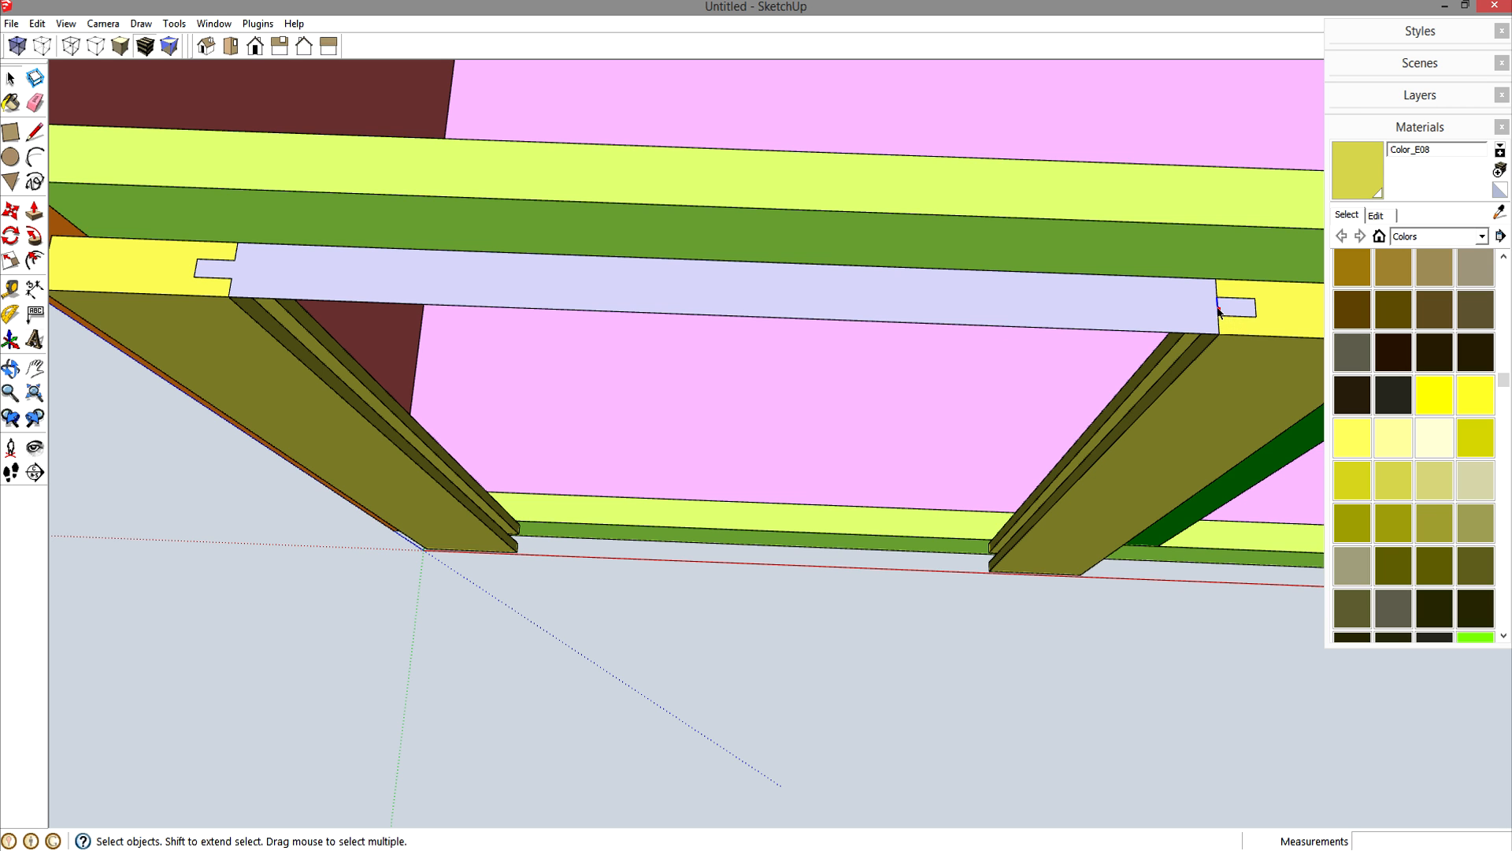
- Extrude the rail profile 2.5" downward and make the whole top rail a component
key(p)
click(983, 293)
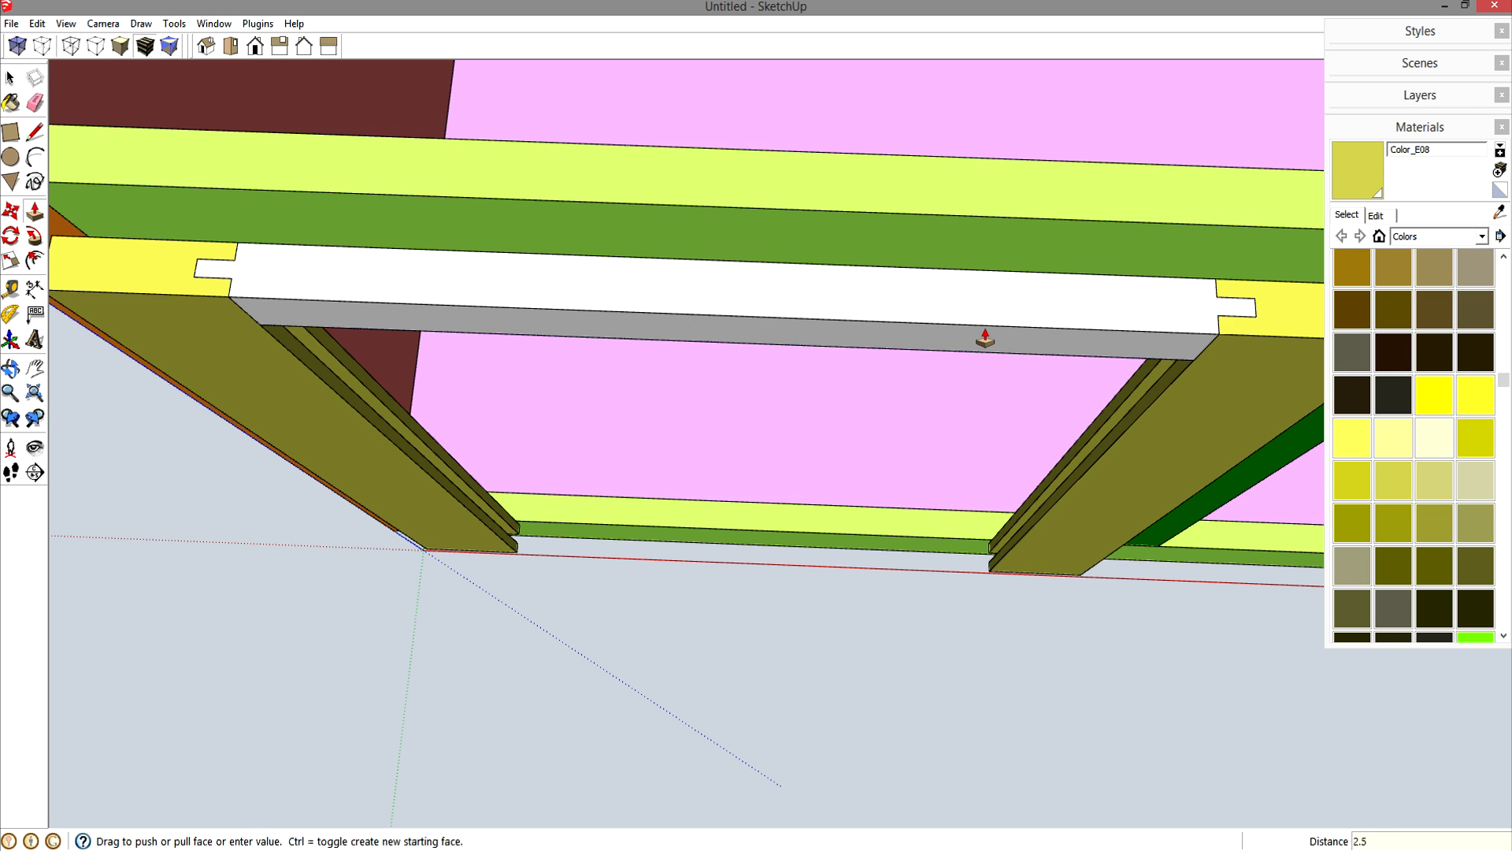
text(2.5)
key(Return)
key(space)
click(905, 338)
triple_click(905, 335)
key(g)
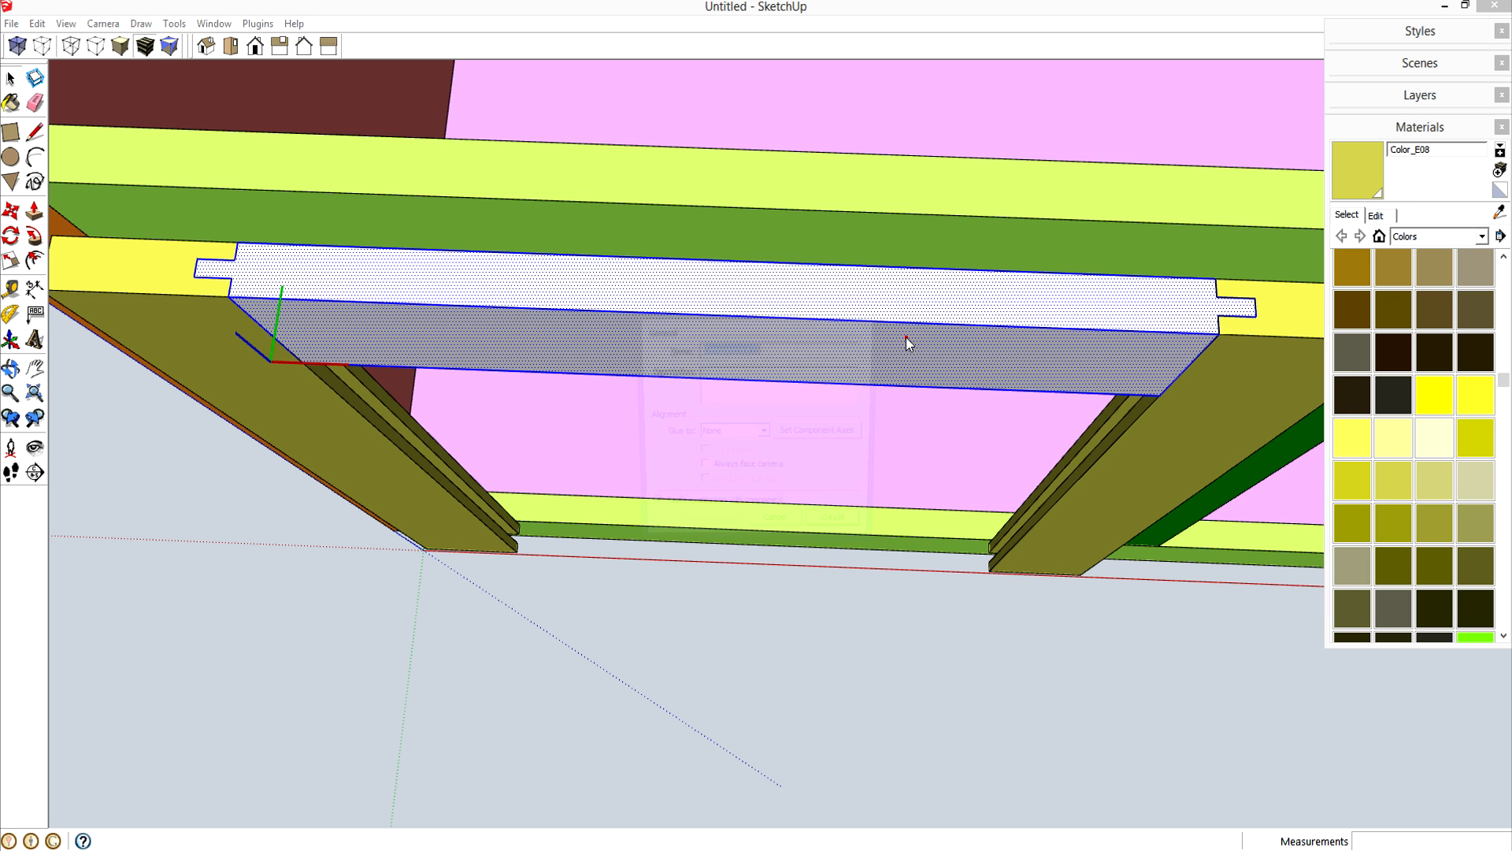
key(Return)
- Open the top rail for editing and draw two 13" lines along its underside, outlining a groove aligned with the tongues
scroll(904, 334, down, 3)
middle_drag(898, 391, 841, 348)
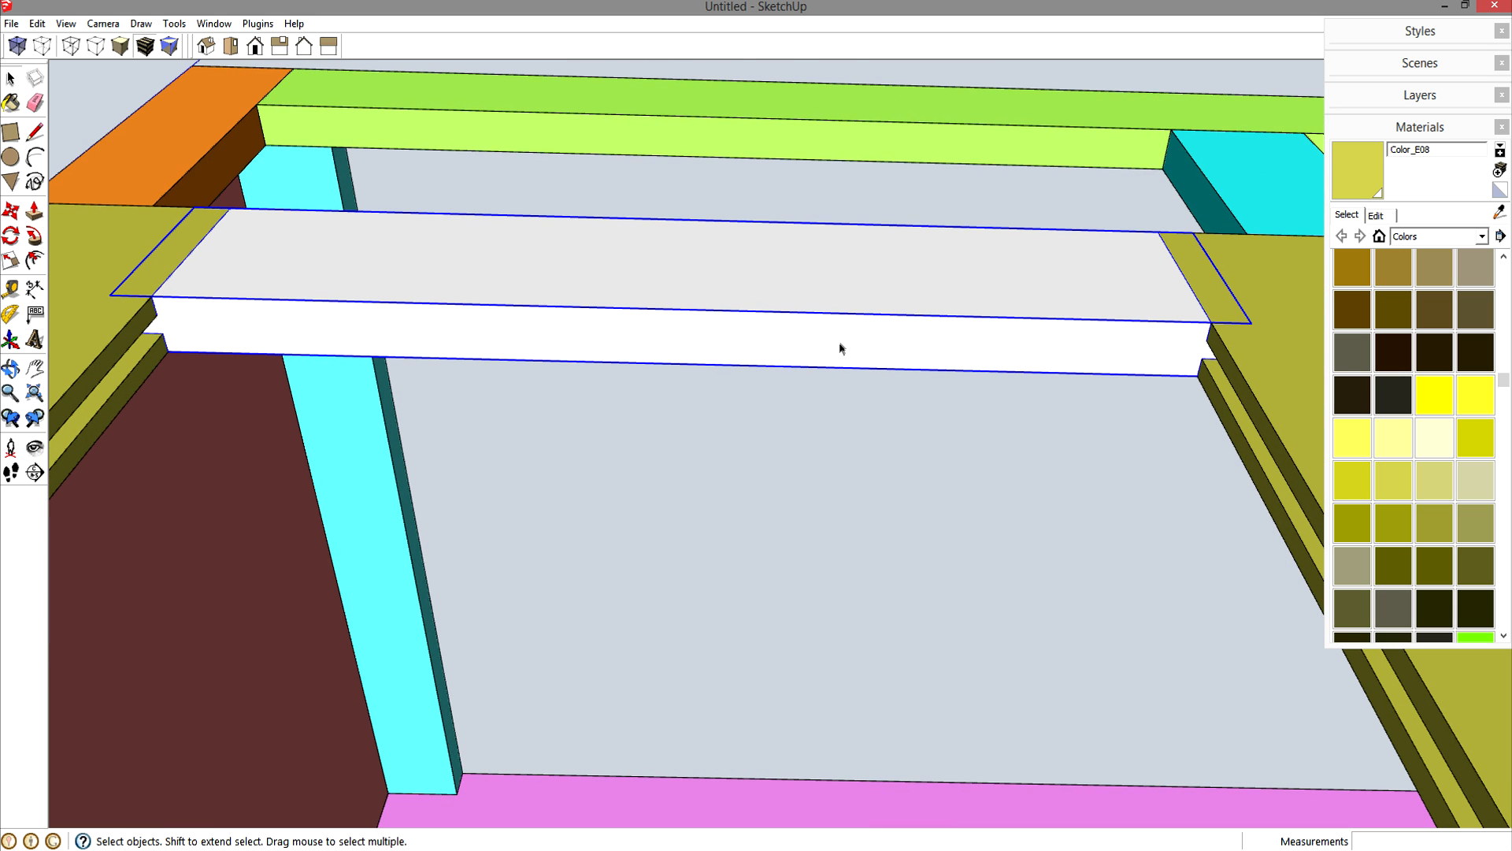
double_click(841, 346)
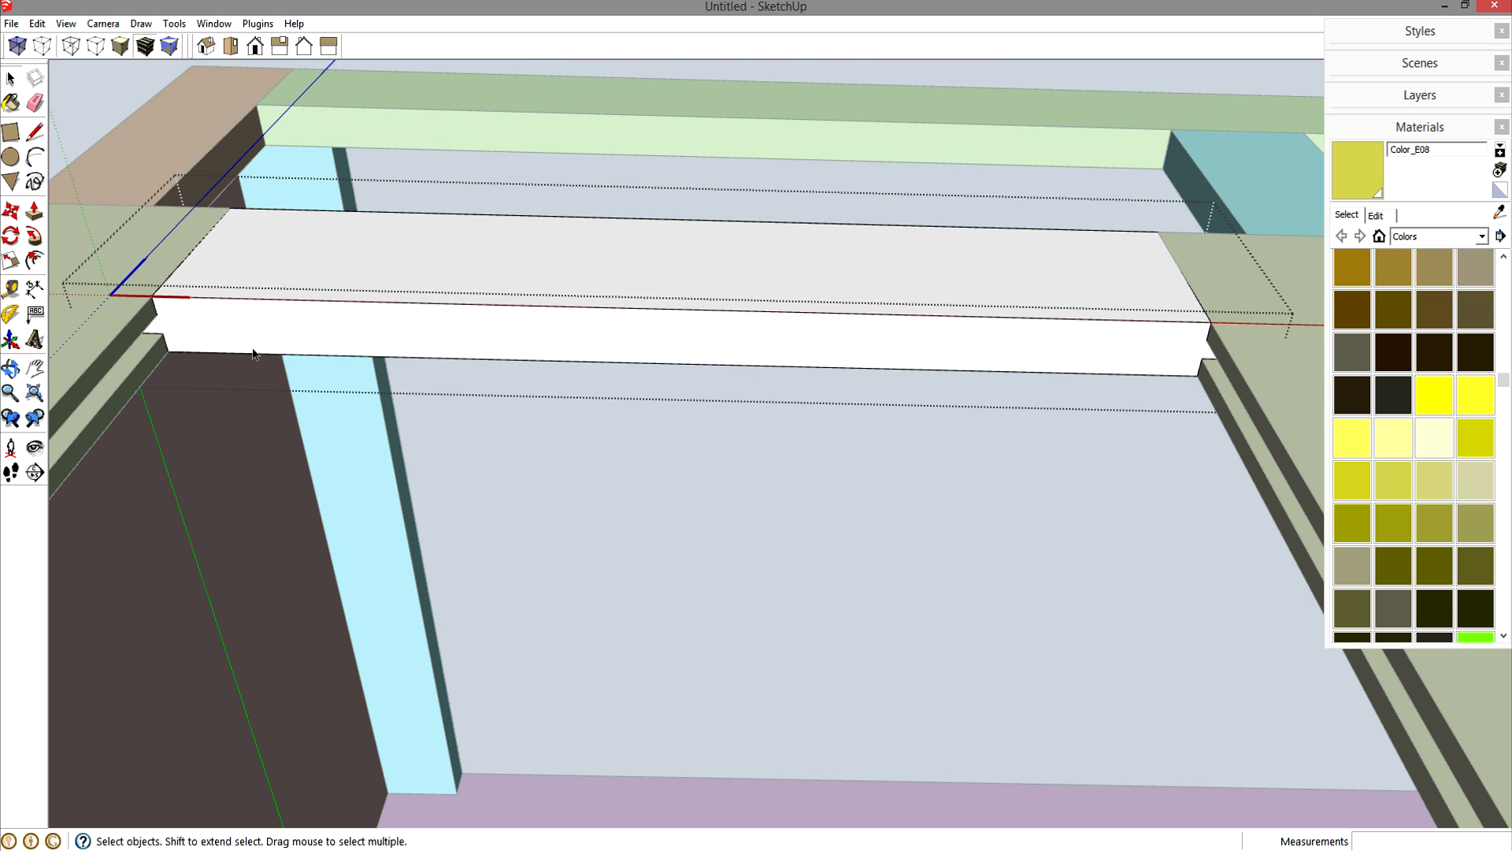
key(l)
click(158, 315)
click(1211, 339)
click(1202, 358)
click(164, 334)
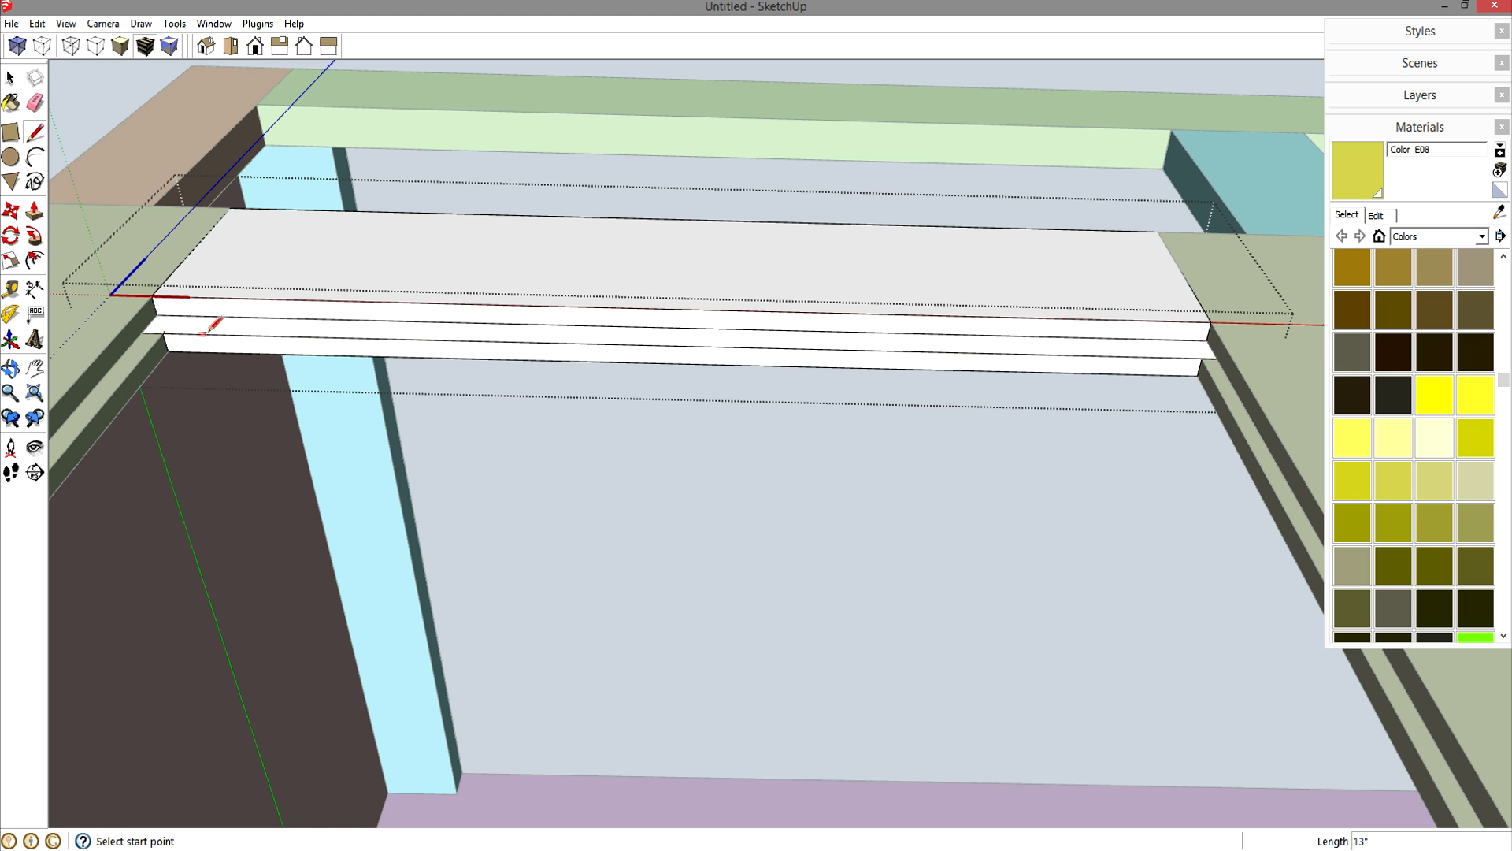
- Push the strip between the two lines 1/2" into the top rail to cut its panel groove
key(p)
click(229, 329)
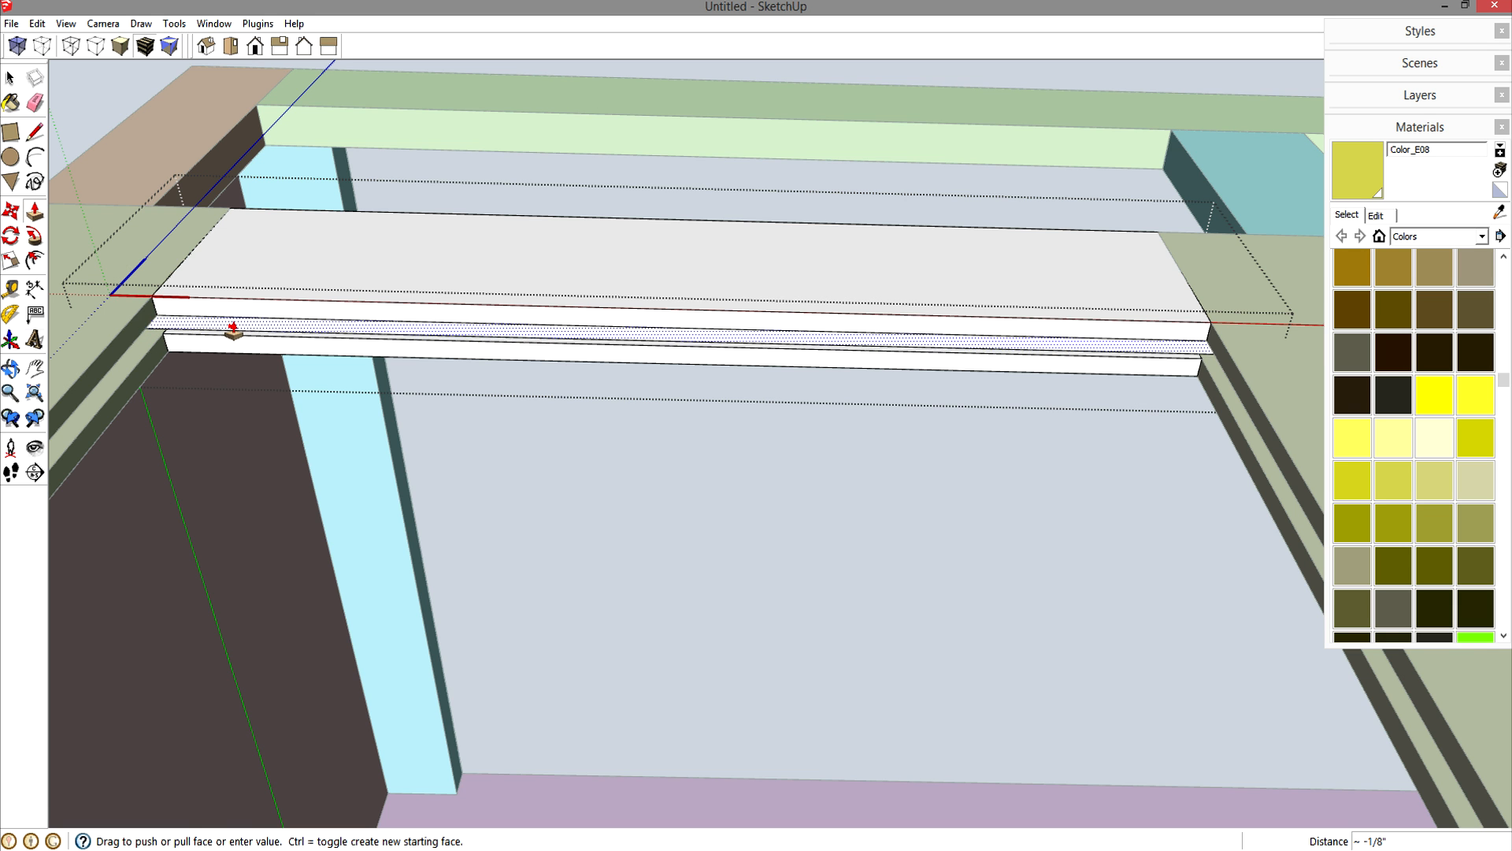
key(Return)
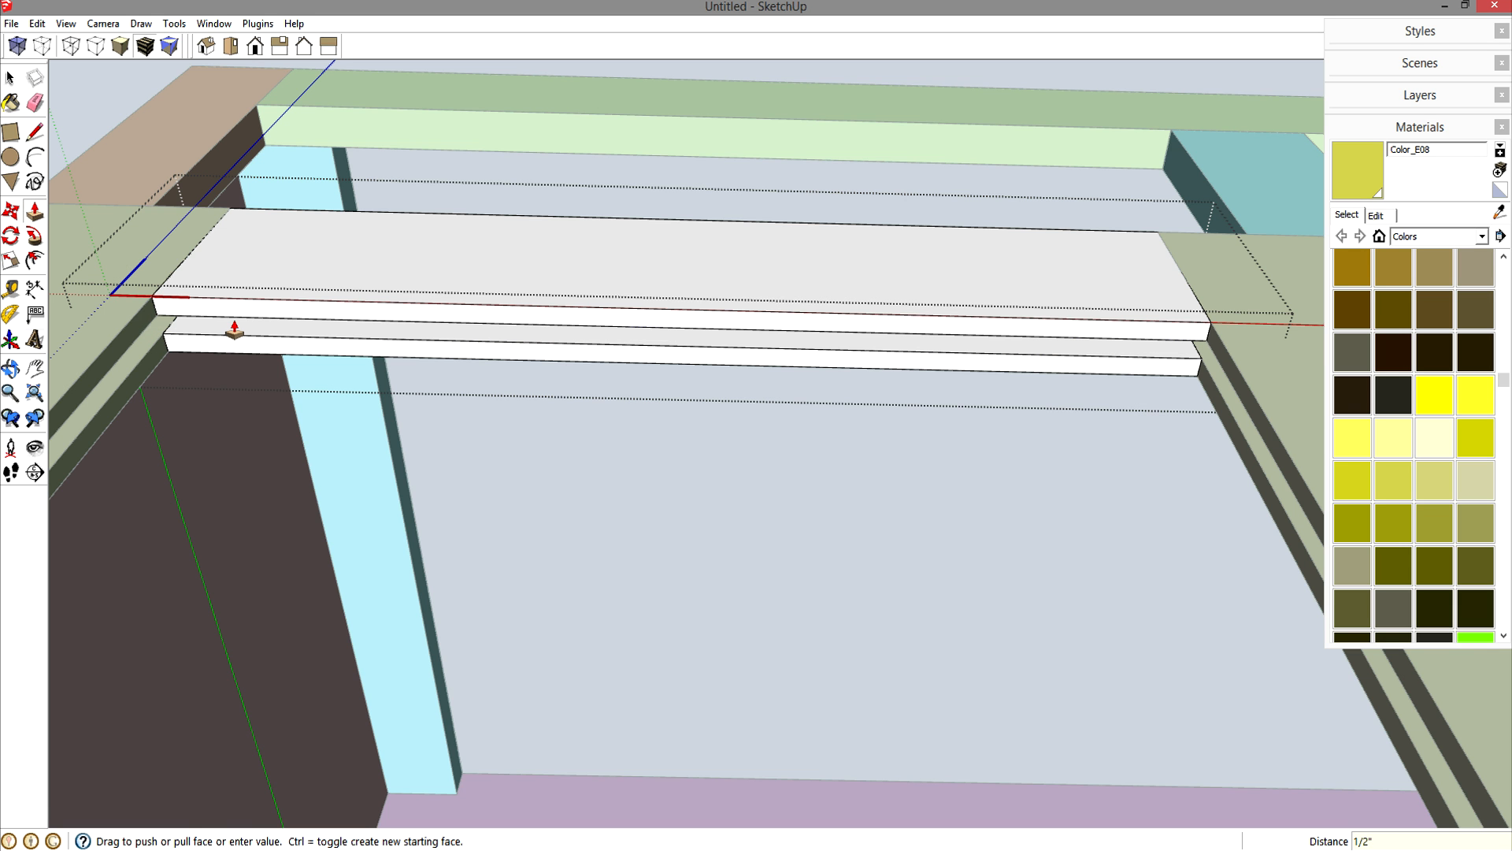
- Copy the grooved top rail 15" straight down so the copy sits flush with the lower ends of the two stiles
key(space)
middle_drag(233, 318, 790, 644)
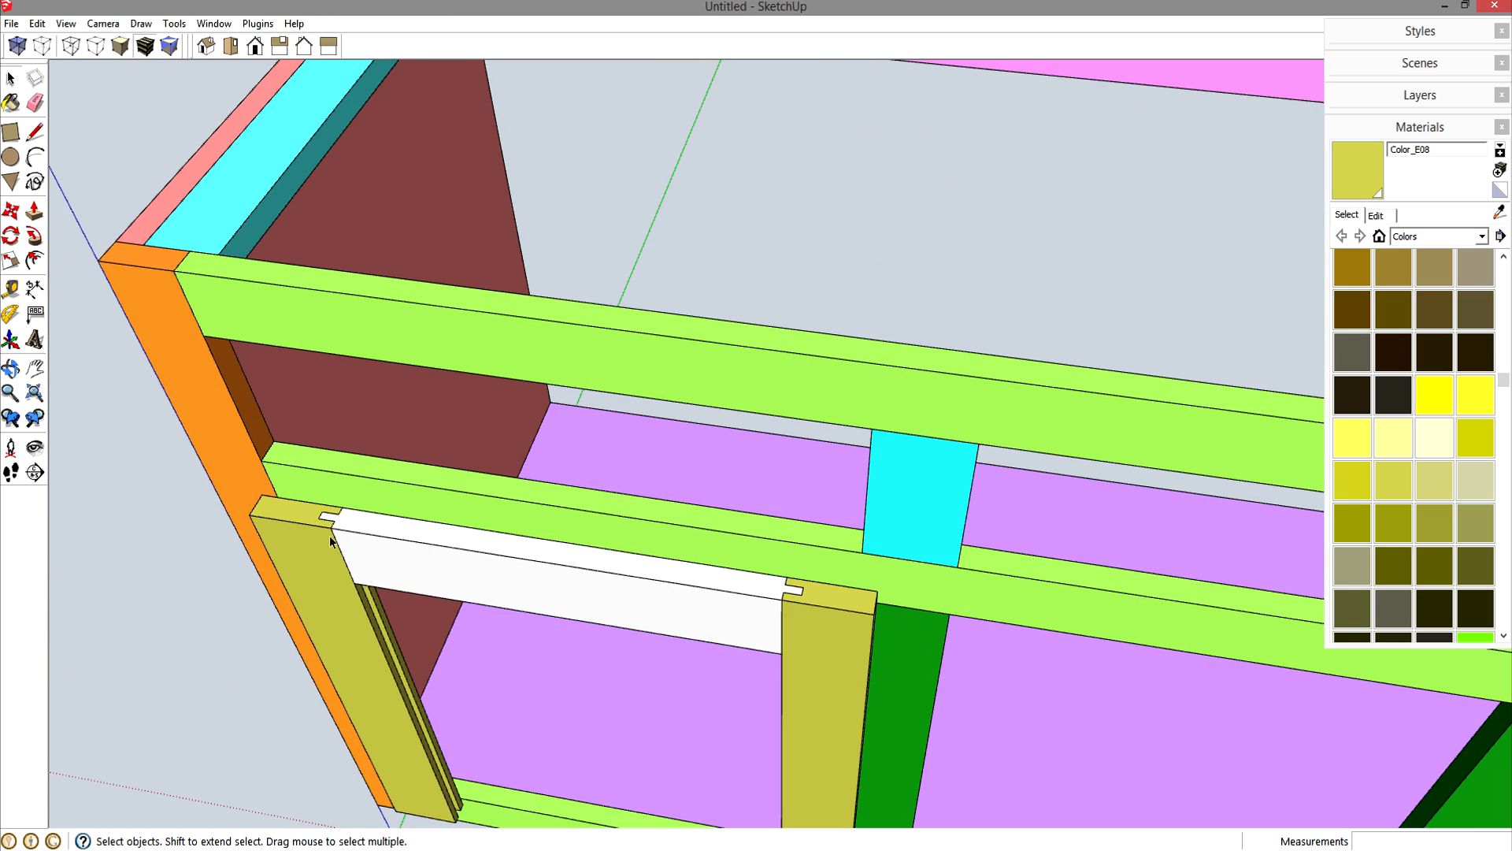
scroll(461, 585, down, 1)
shift+middle_drag(589, 666, 745, 399)
click(772, 372)
scroll(868, 566, up, 3)
key(m)
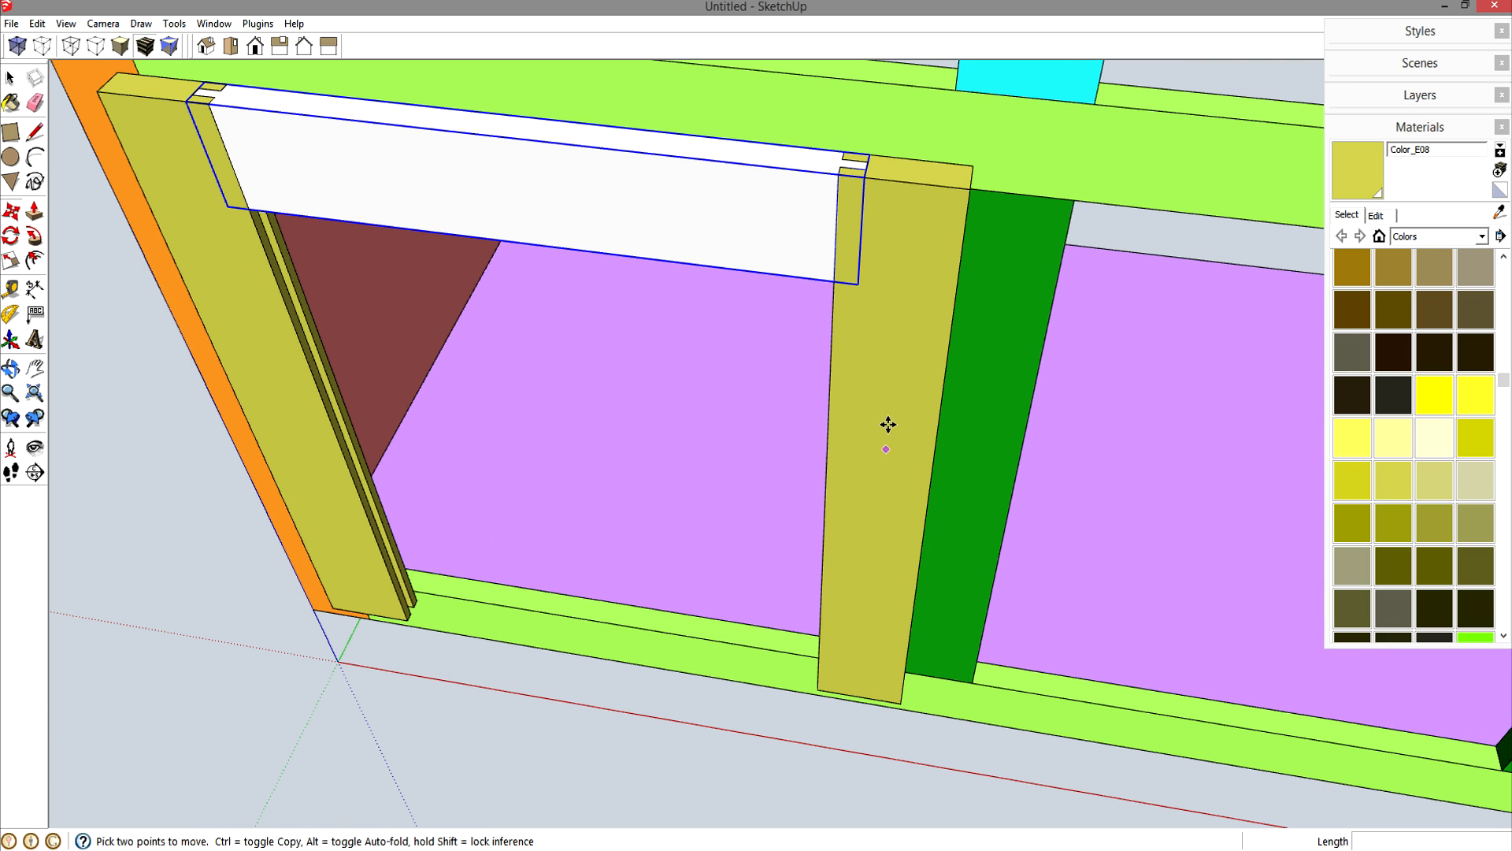
key(ctrl)
click(836, 280)
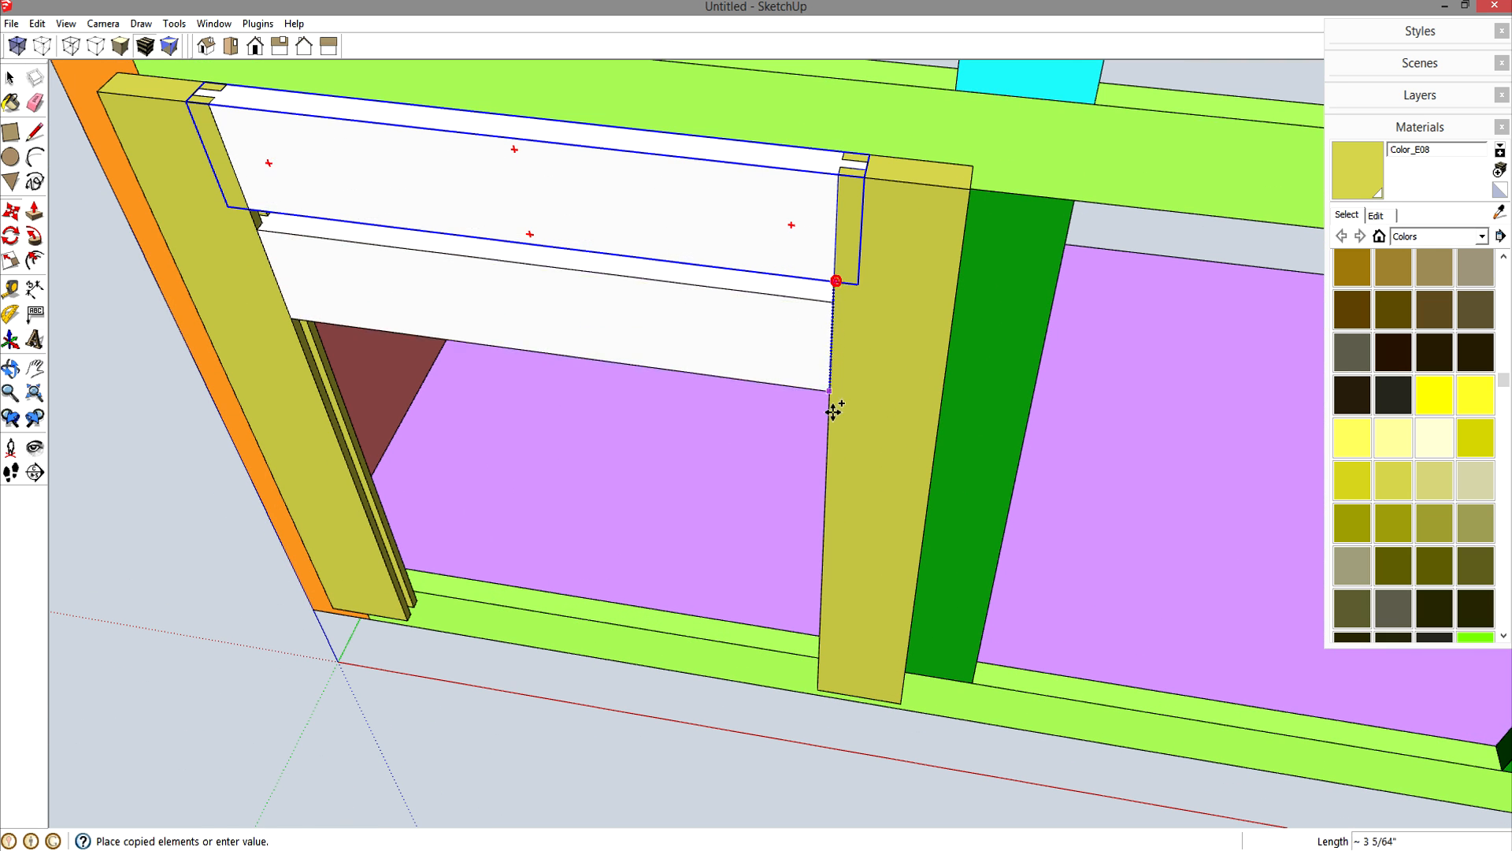
click(895, 698)
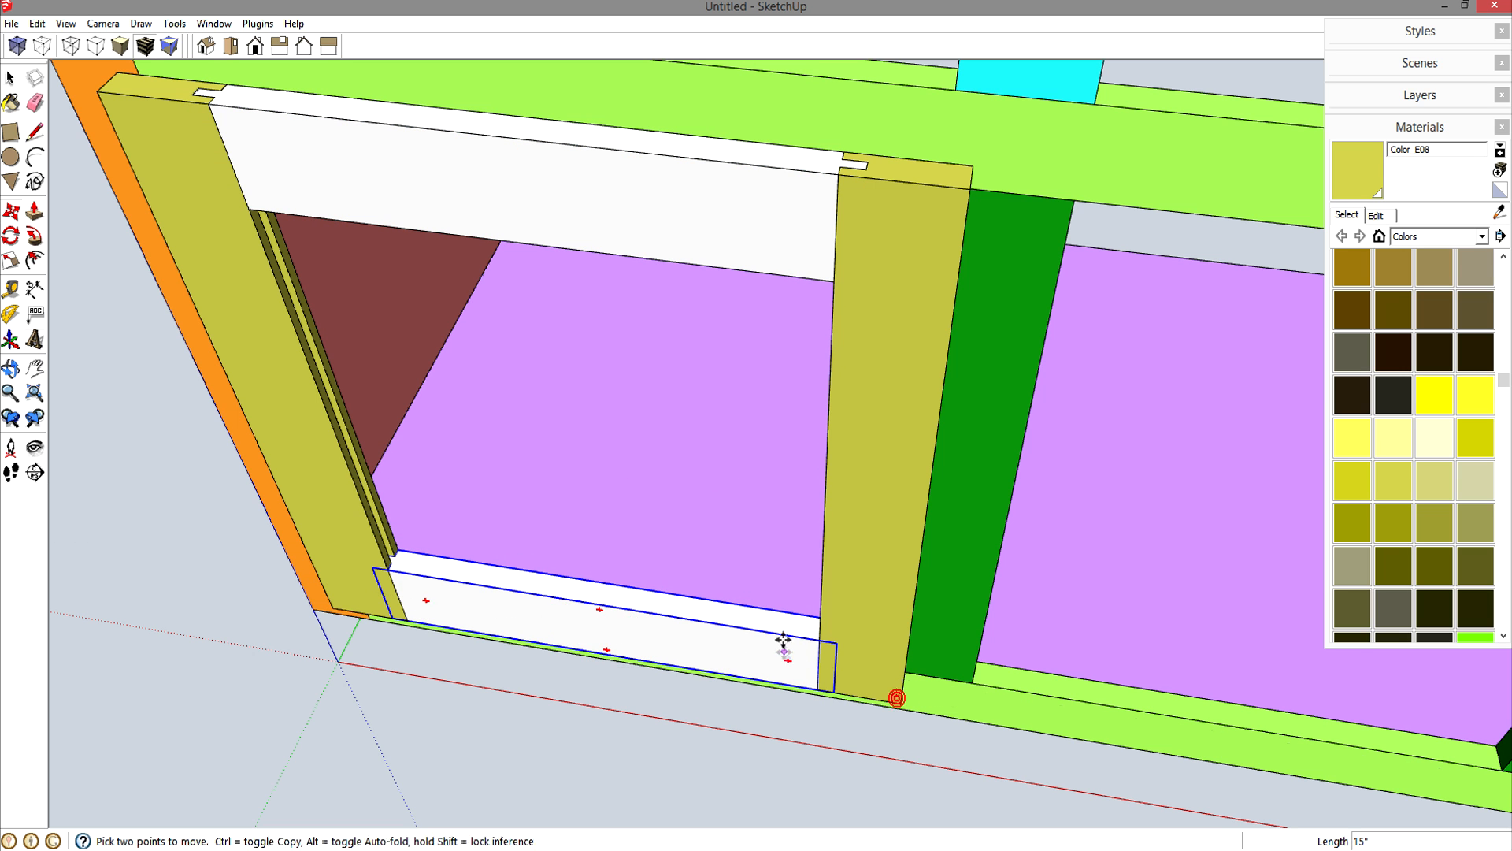
- Flip the copied bottom rail along the component's blue axis so its groove faces up into the door opening
right_click(812, 653)
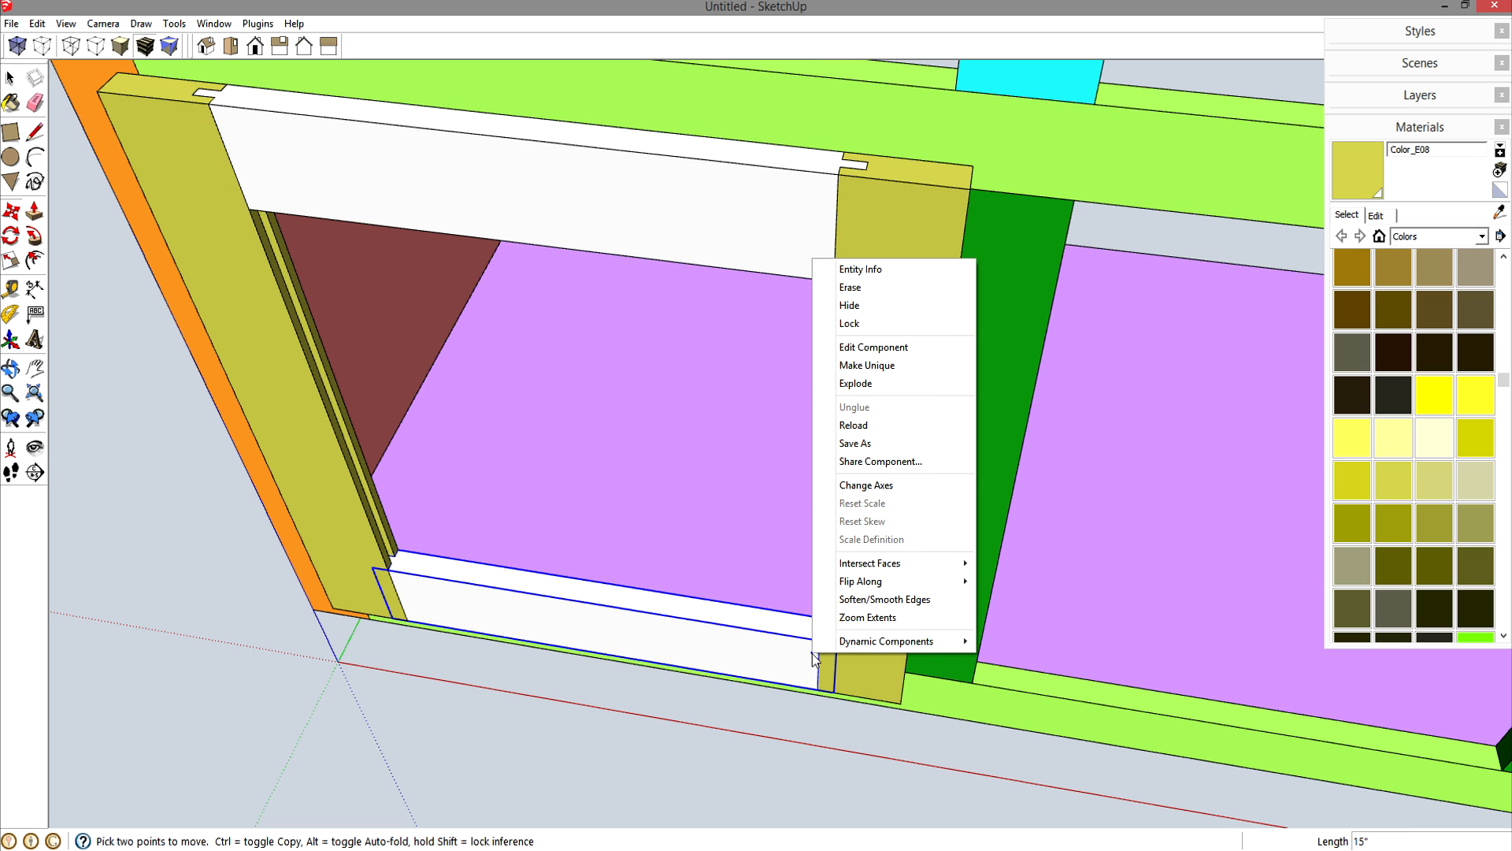
mouse_move(929, 581)
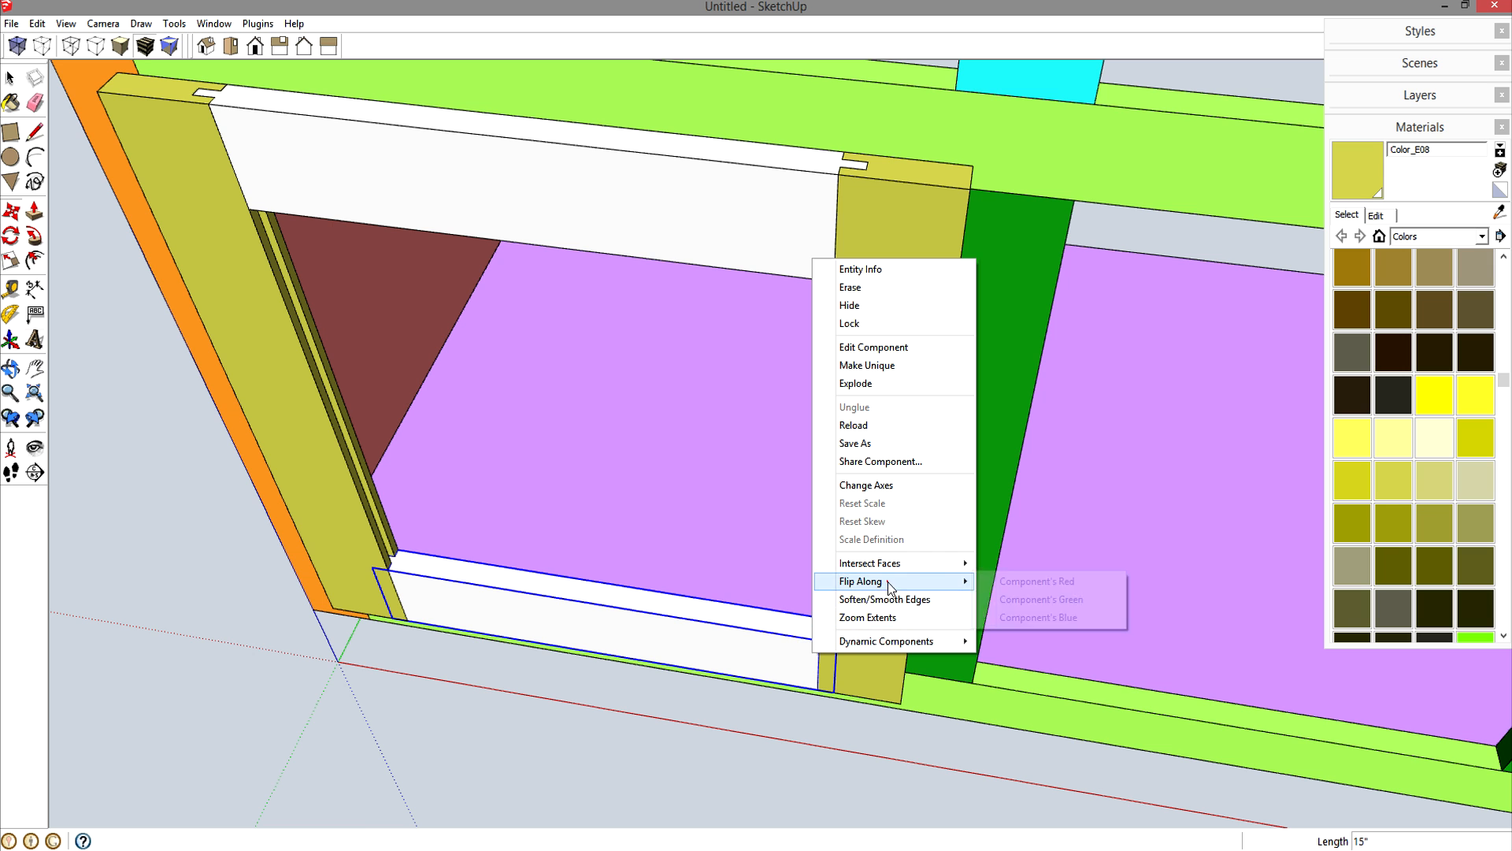
click(1025, 618)
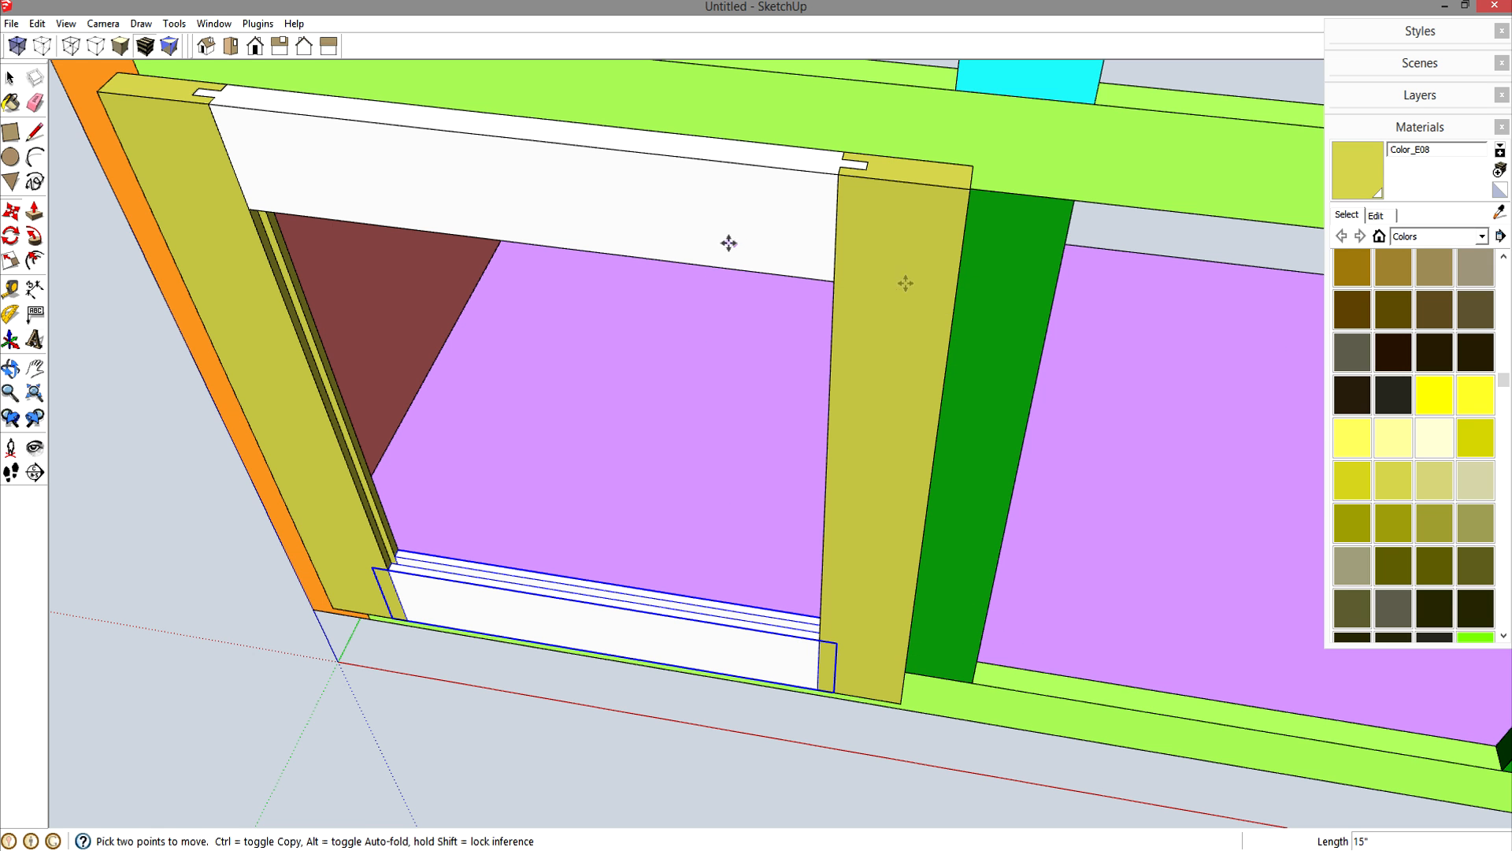
- Paint the door's top and bottom rails with the light red Color_A03
drag(1504, 381, 1504, 270)
click(1434, 349)
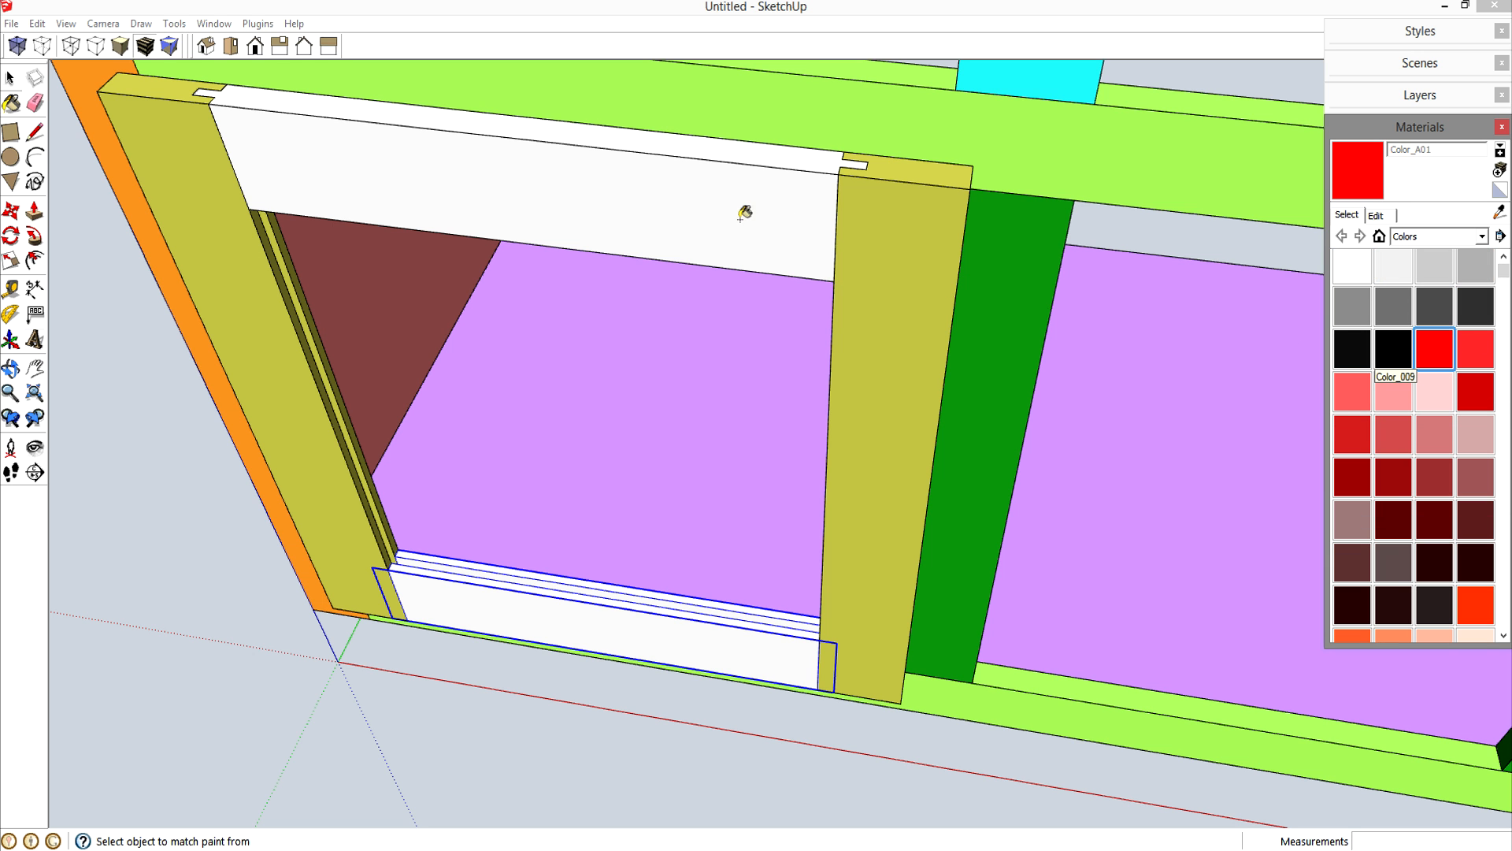
click(743, 209)
click(752, 644)
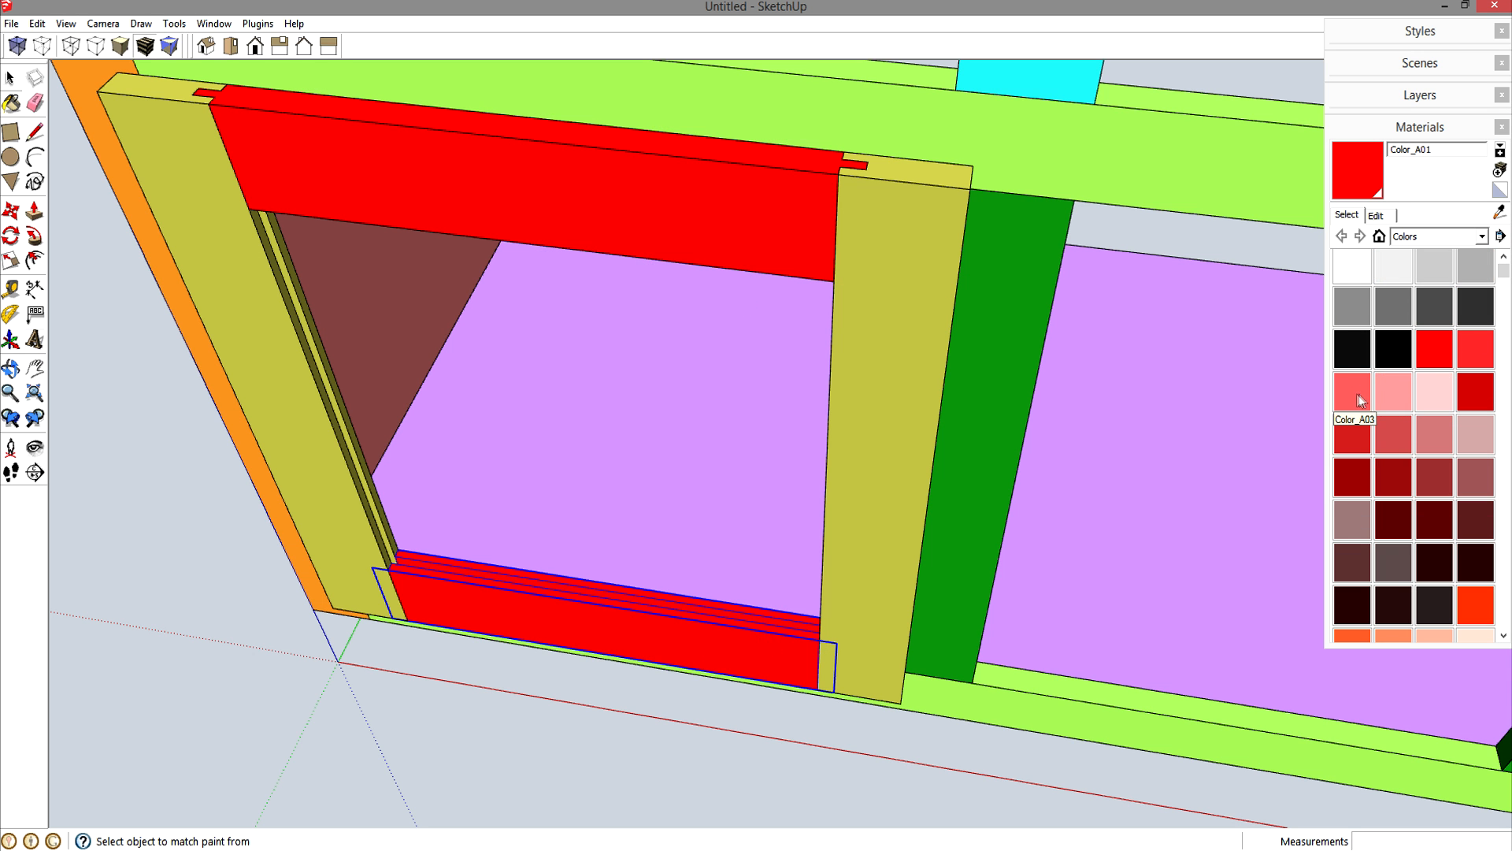
click(1352, 393)
click(810, 194)
click(703, 650)
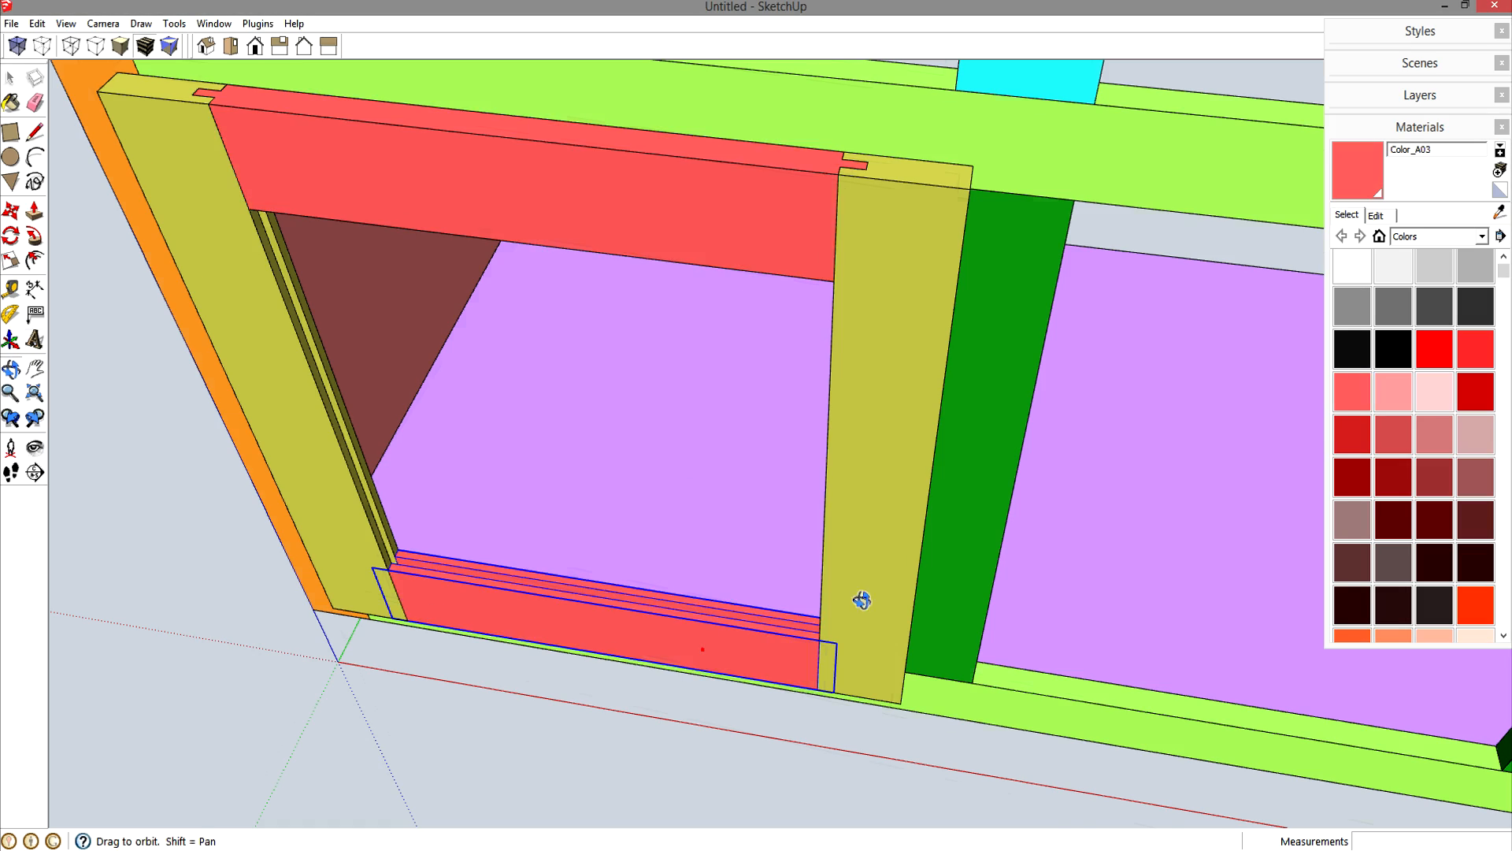
- Draw a rectangle for the door panel across the opening between the stiles and rails, aligned with their grooves
middle_drag(861, 601, 690, 578)
key(space)
scroll(689, 577, down, 2)
click(312, 543)
middle_drag(450, 538, 717, 391)
scroll(717, 391, up, 3)
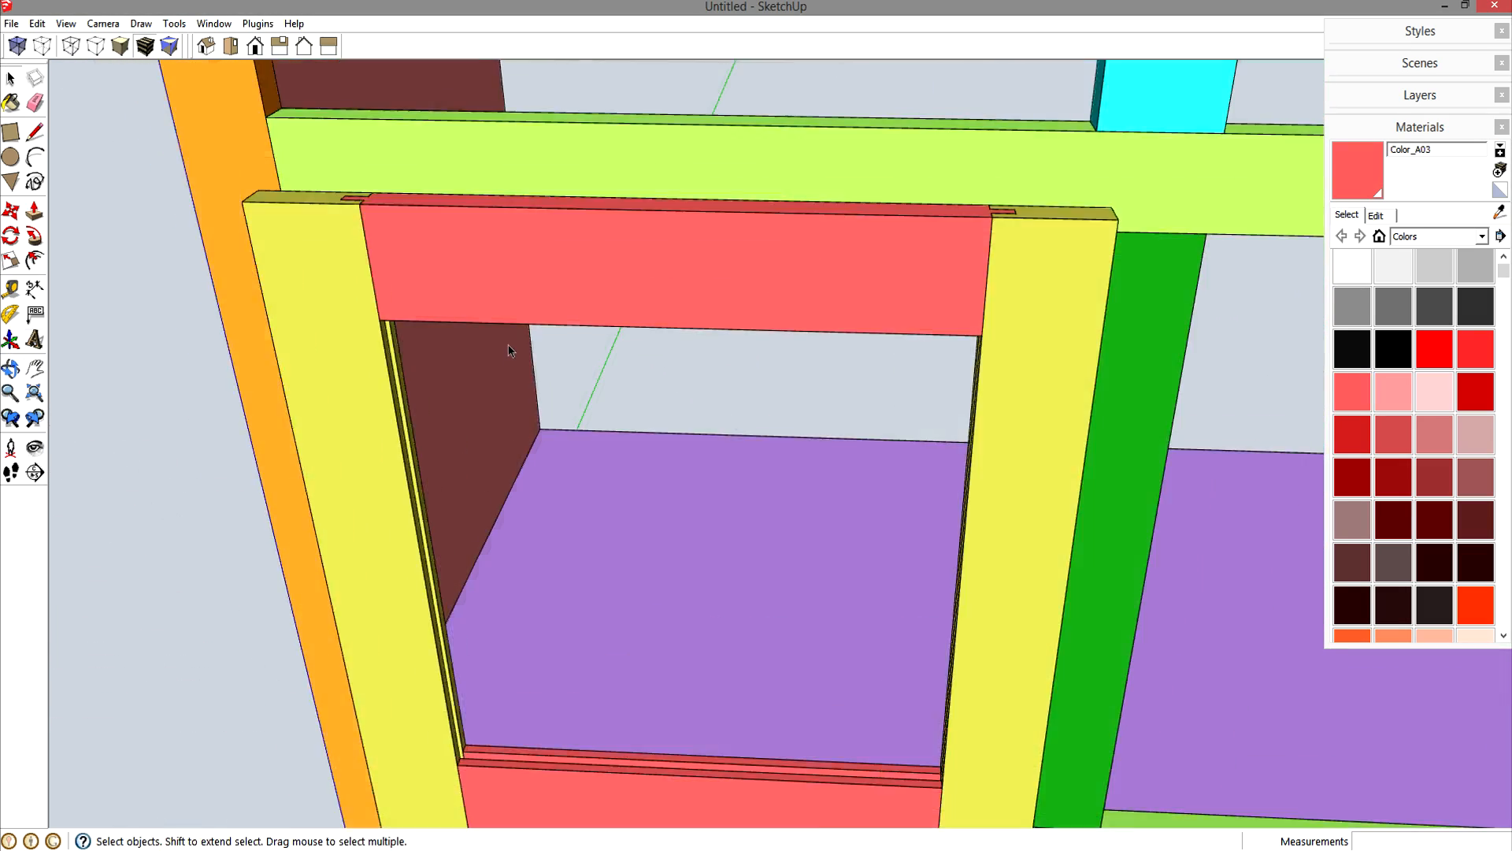
scroll(480, 720, up, 3)
shift+middle_drag(473, 713, 1283, 523)
click(303, 616)
click(1239, 529)
- Extrude the panel rectangle to the thickness of the groove and make the whole panel a component
key(p)
click(1205, 544)
middle_drag(1198, 429, 1205, 628)
shift+middle_drag(1245, 344, 1004, 437)
click(891, 274)
scroll(934, 512, down, 5)
double_click(919, 566)
key(g)
key(Return)
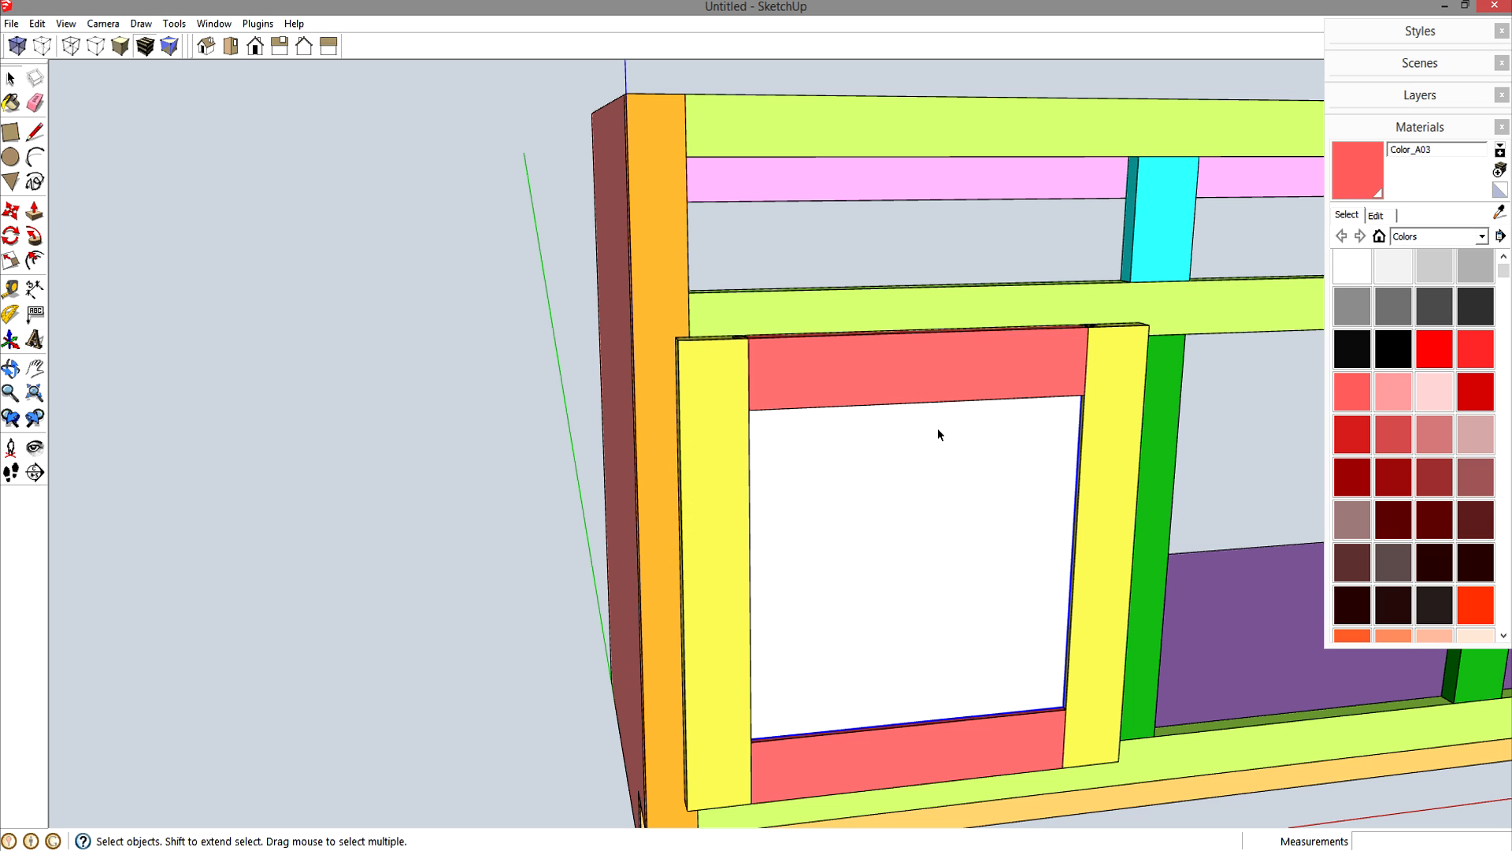
- Examine the hidden tongue-and-groove joints between the top rail and stiles using back edges and X-ray display
scroll(961, 563, down, 2)
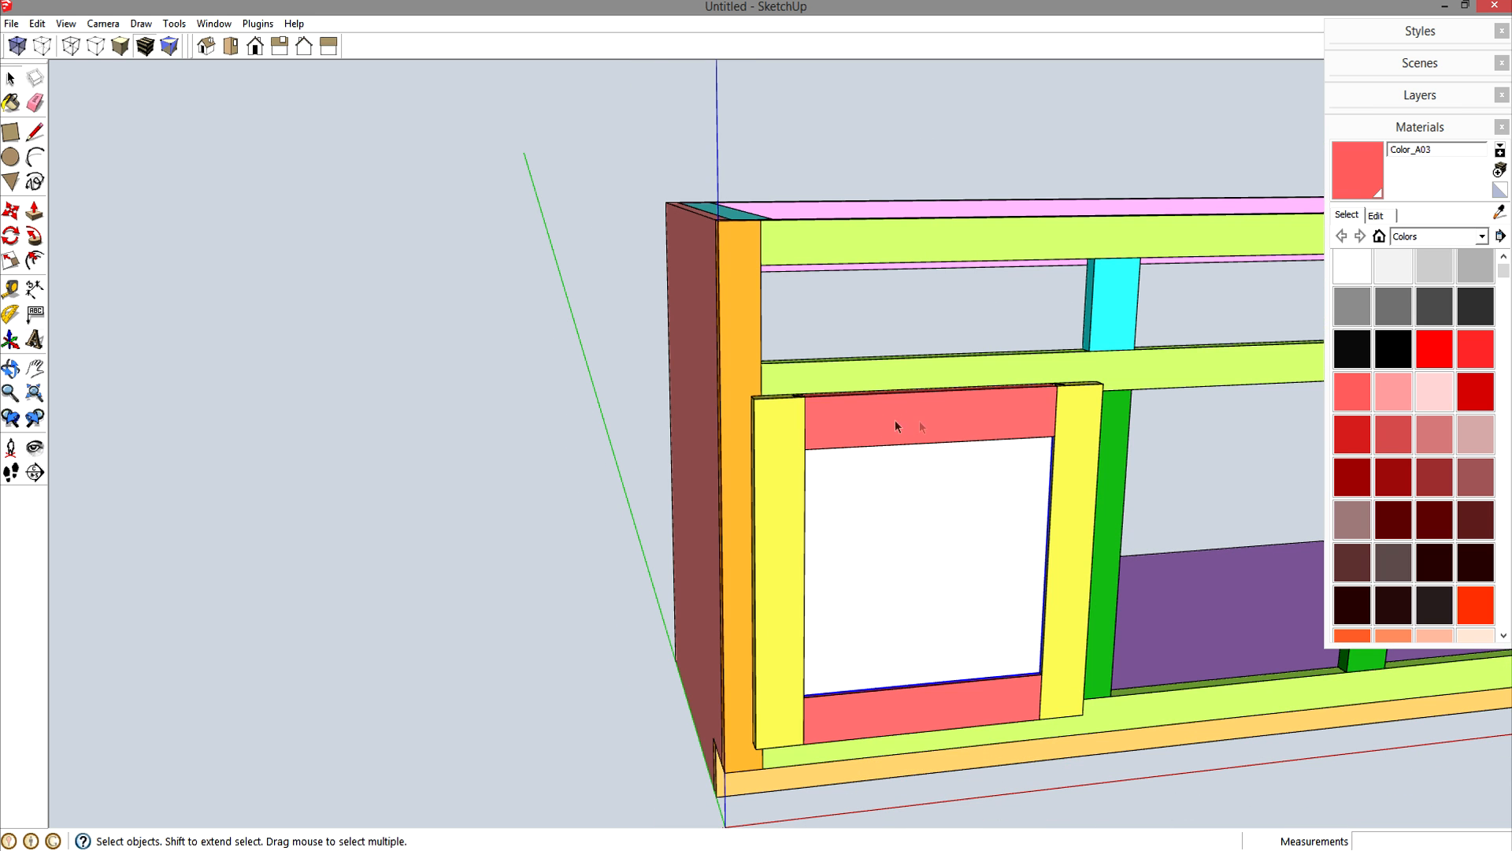
scroll(986, 411, up, 3)
middle_drag(986, 409, 962, 530)
key(k)
scroll(1109, 493, up, 3)
scroll(1110, 496, up, 3)
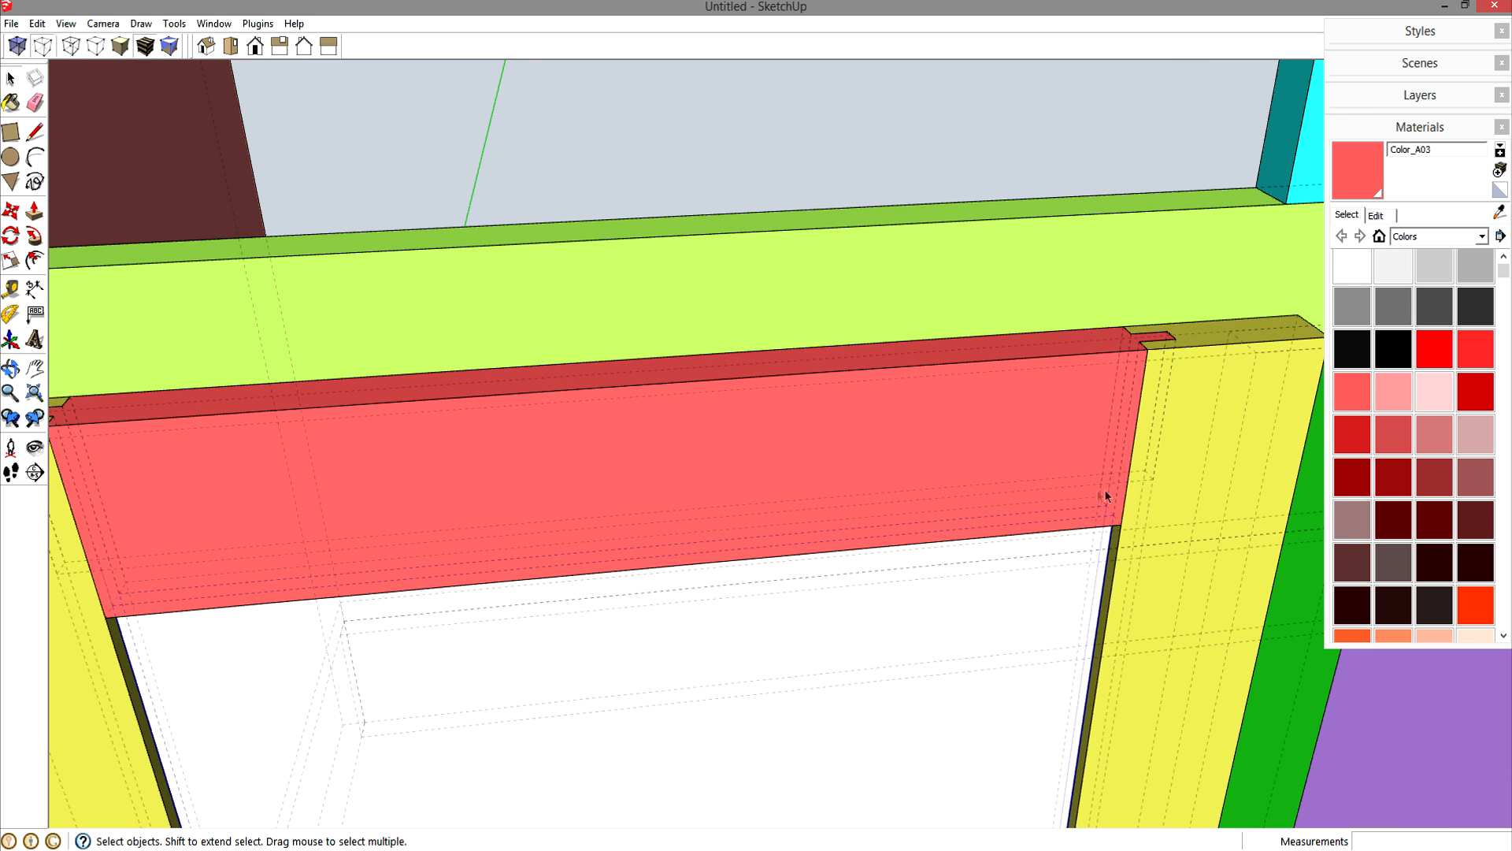
key(k)
click(16, 46)
middle_drag(1067, 536, 888, 504)
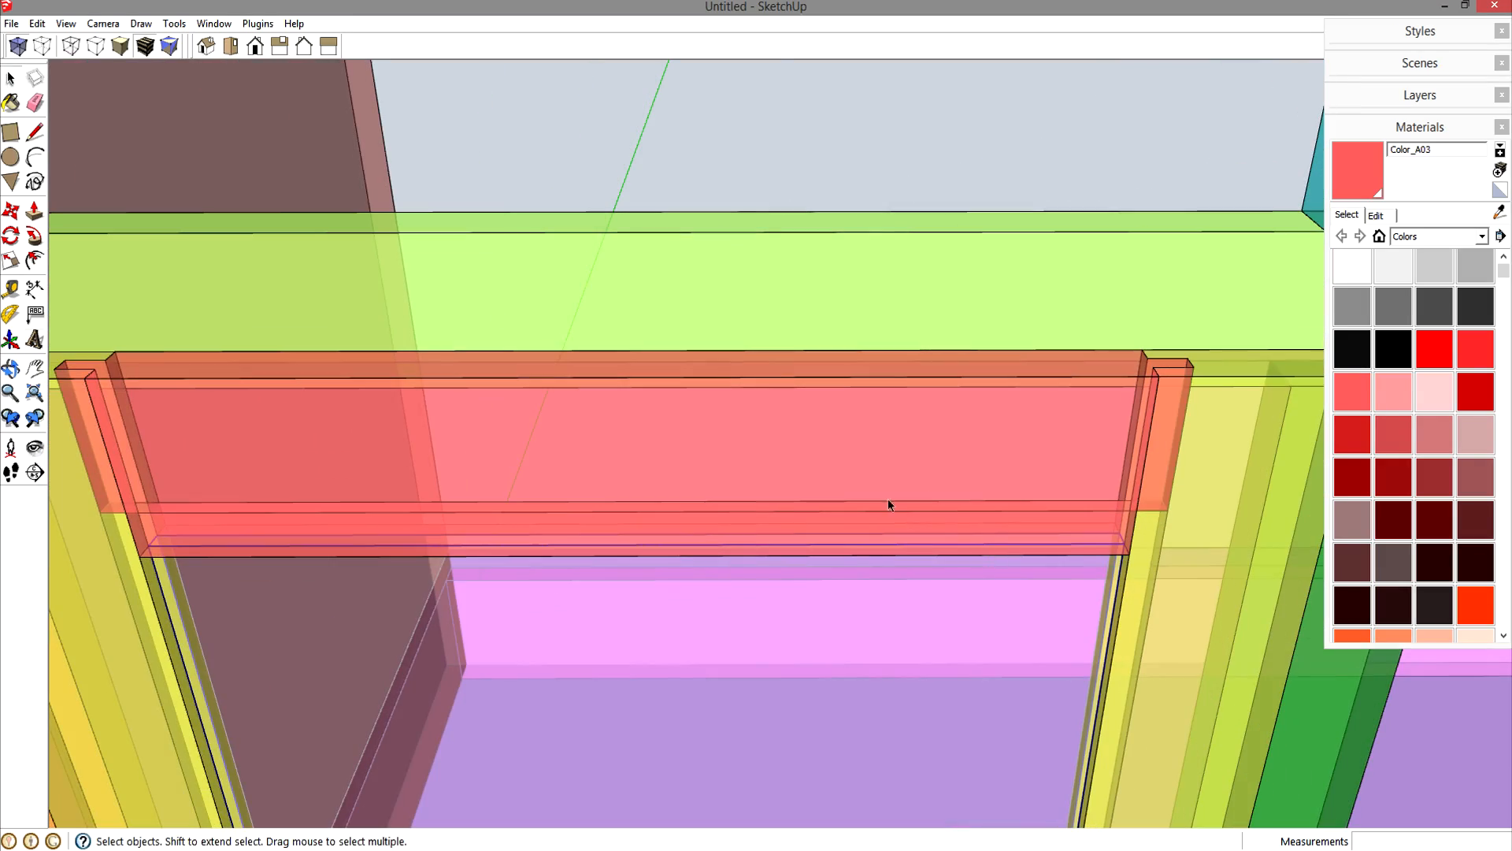
click(16, 45)
scroll(419, 529, down, 4)
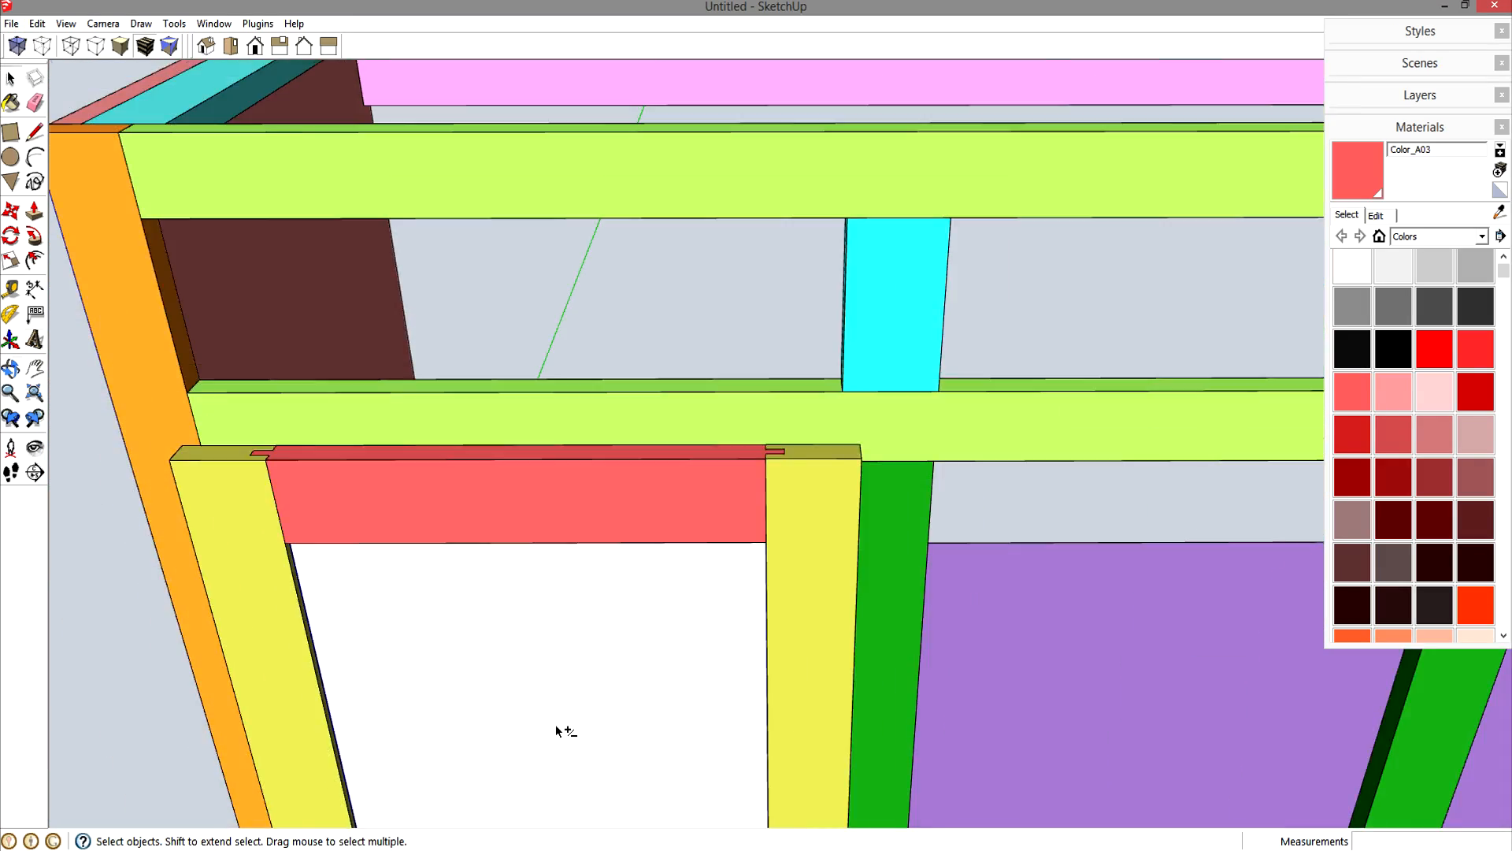
- Place a copy of the door panel in the open space beside the cabinet's left end
shift+middle_drag(560, 727, 763, 597)
scroll(763, 597, down, 2)
scroll(763, 603, down, 2)
middle_drag(528, 692, 1061, 523)
key(m)
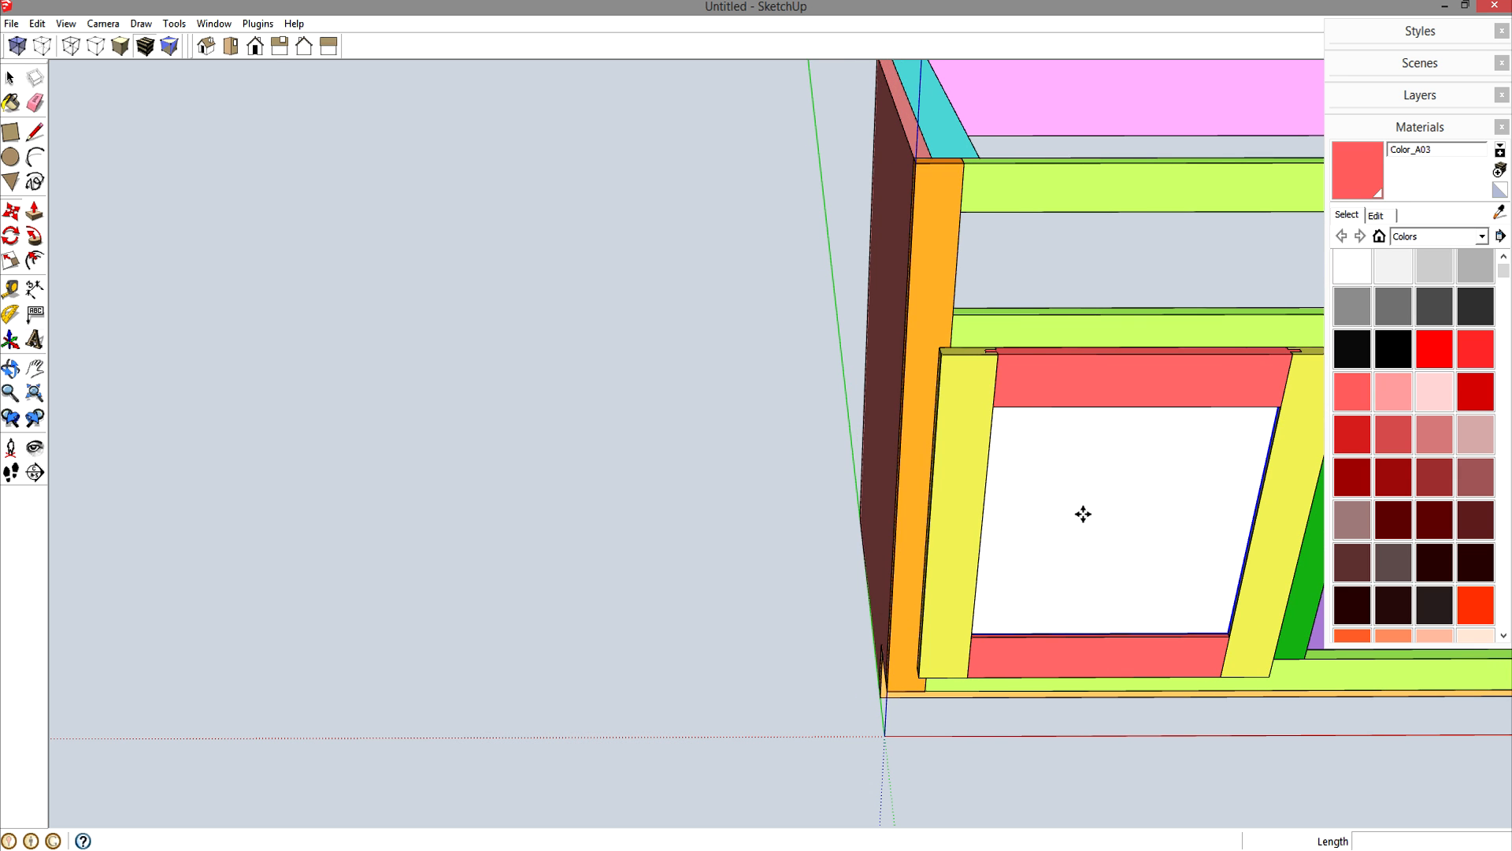
key(ctrl)
click(1200, 500)
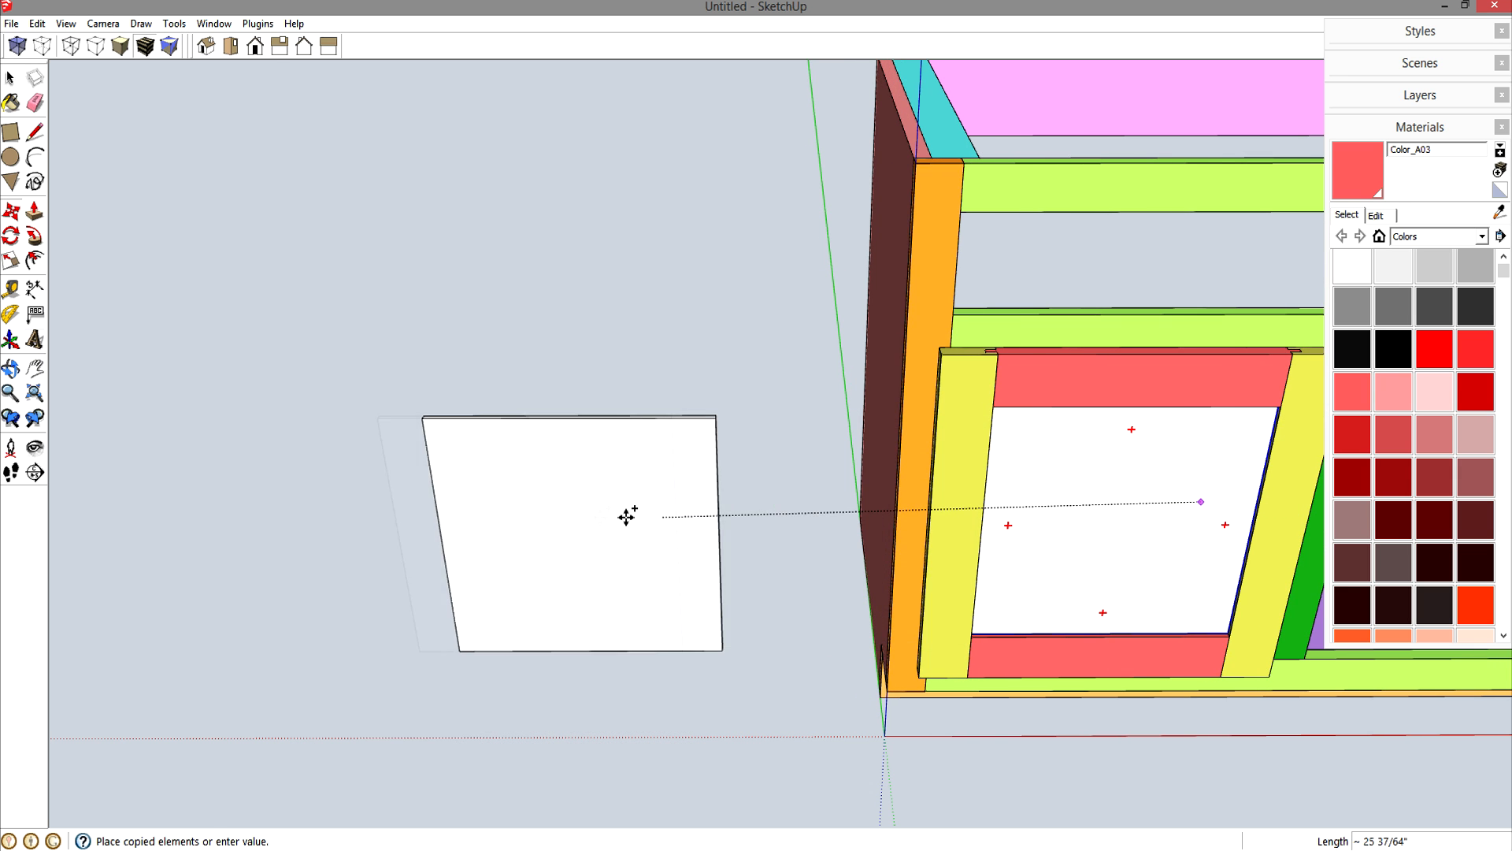
click(484, 499)
key(space)
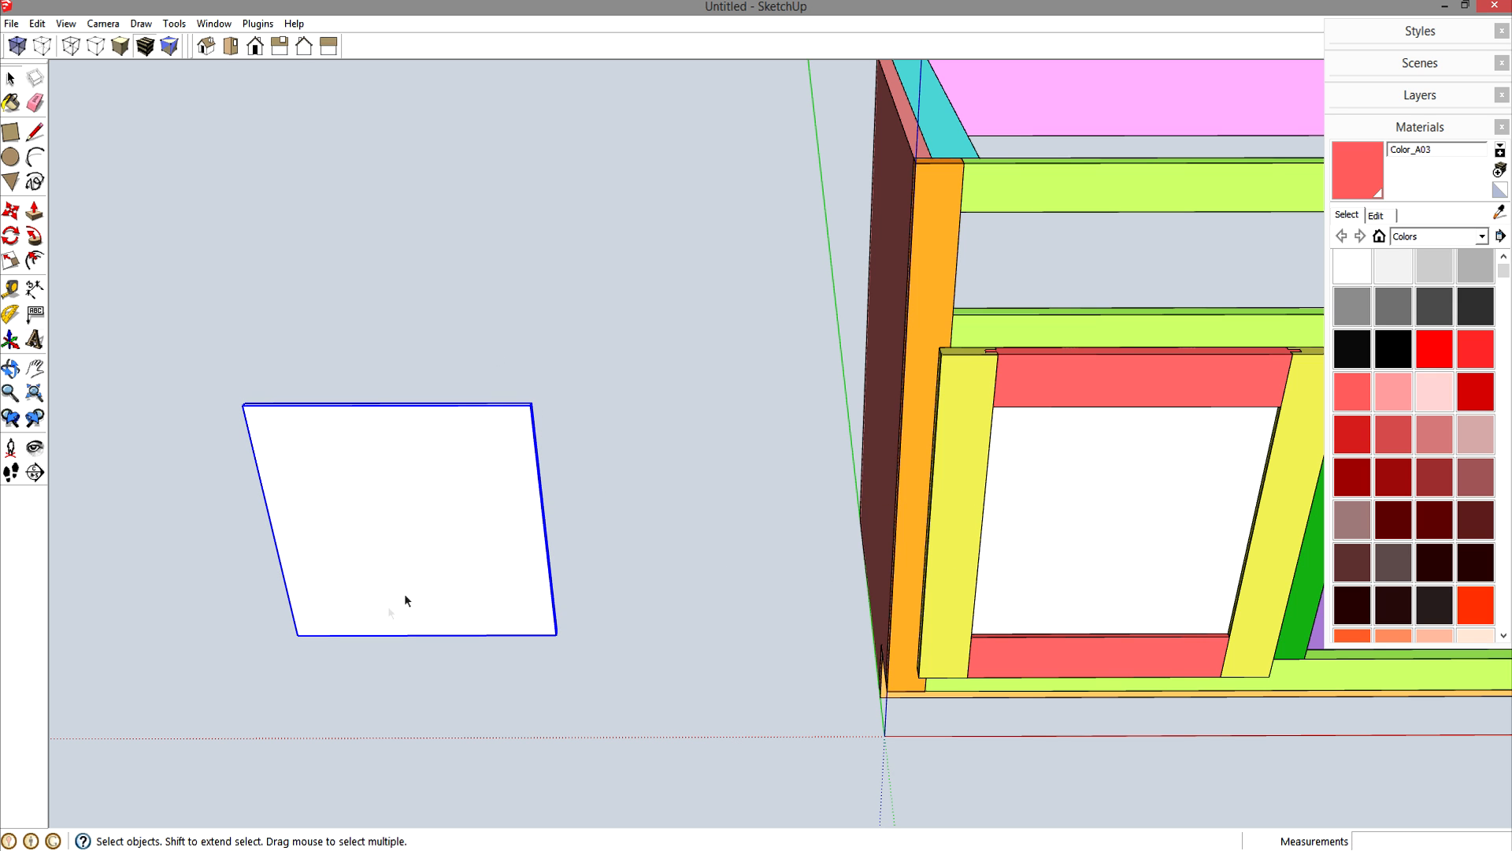
- Open the loose panel copy for editing and extend its top and right edges outward by 1/2"
shift+middle_drag(445, 580, 608, 577)
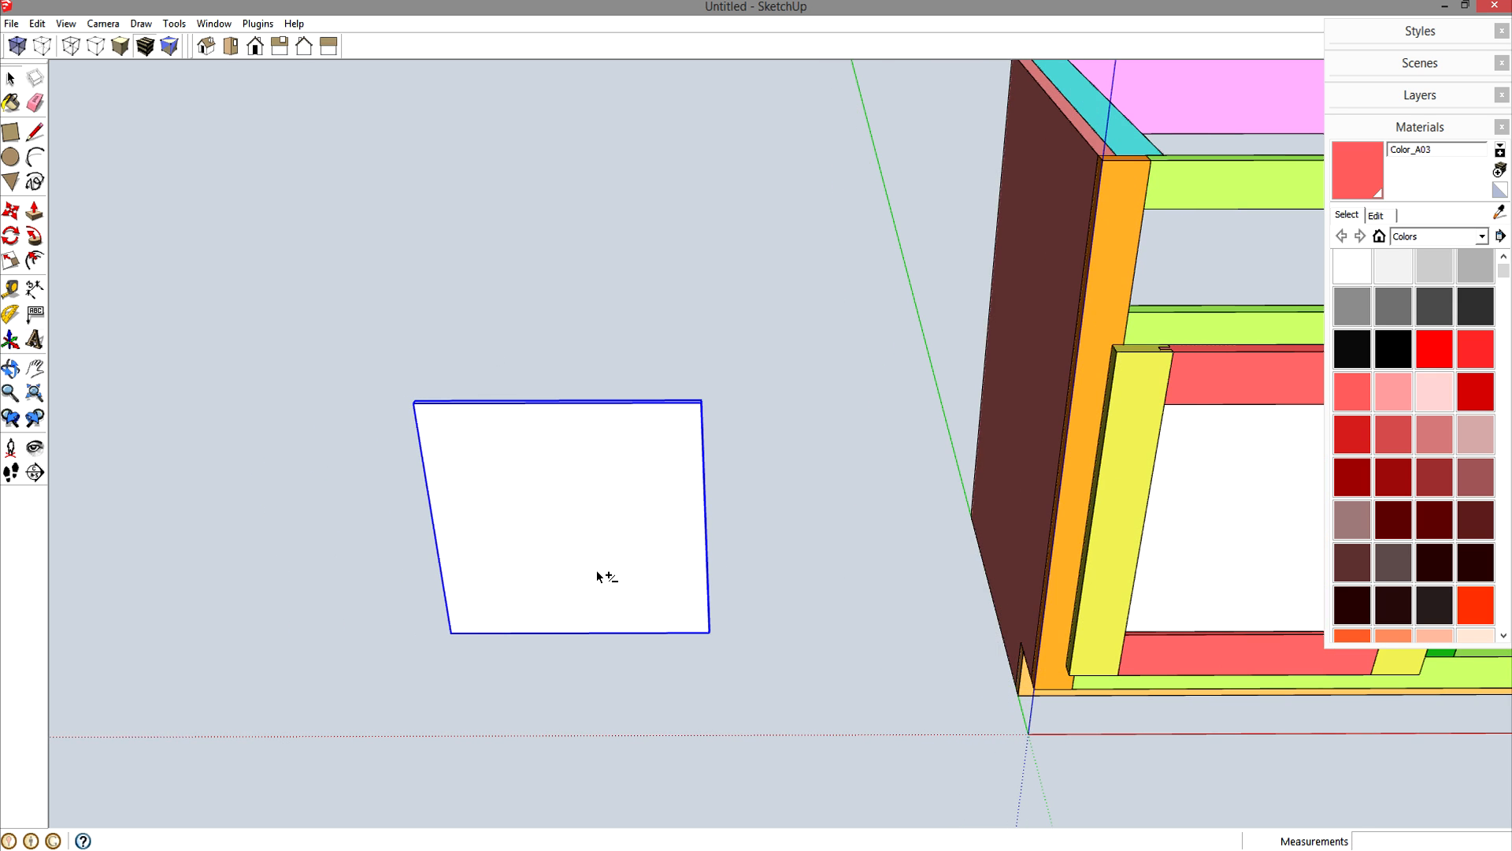
double_click(602, 504)
middle_drag(602, 503, 719, 425)
scroll(677, 433, up, 4)
scroll(677, 433, up, 2)
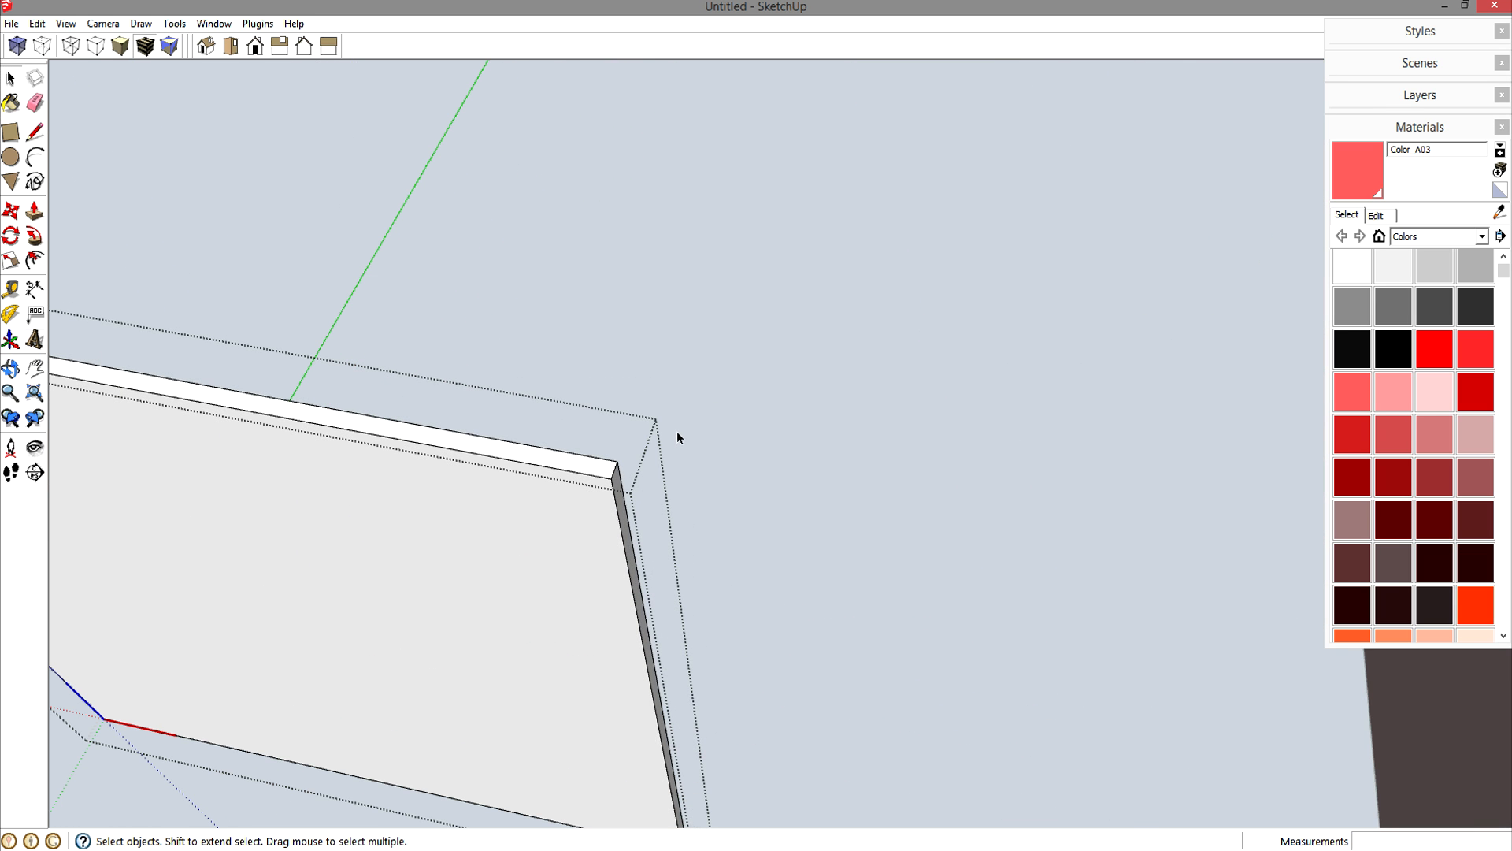
key(p)
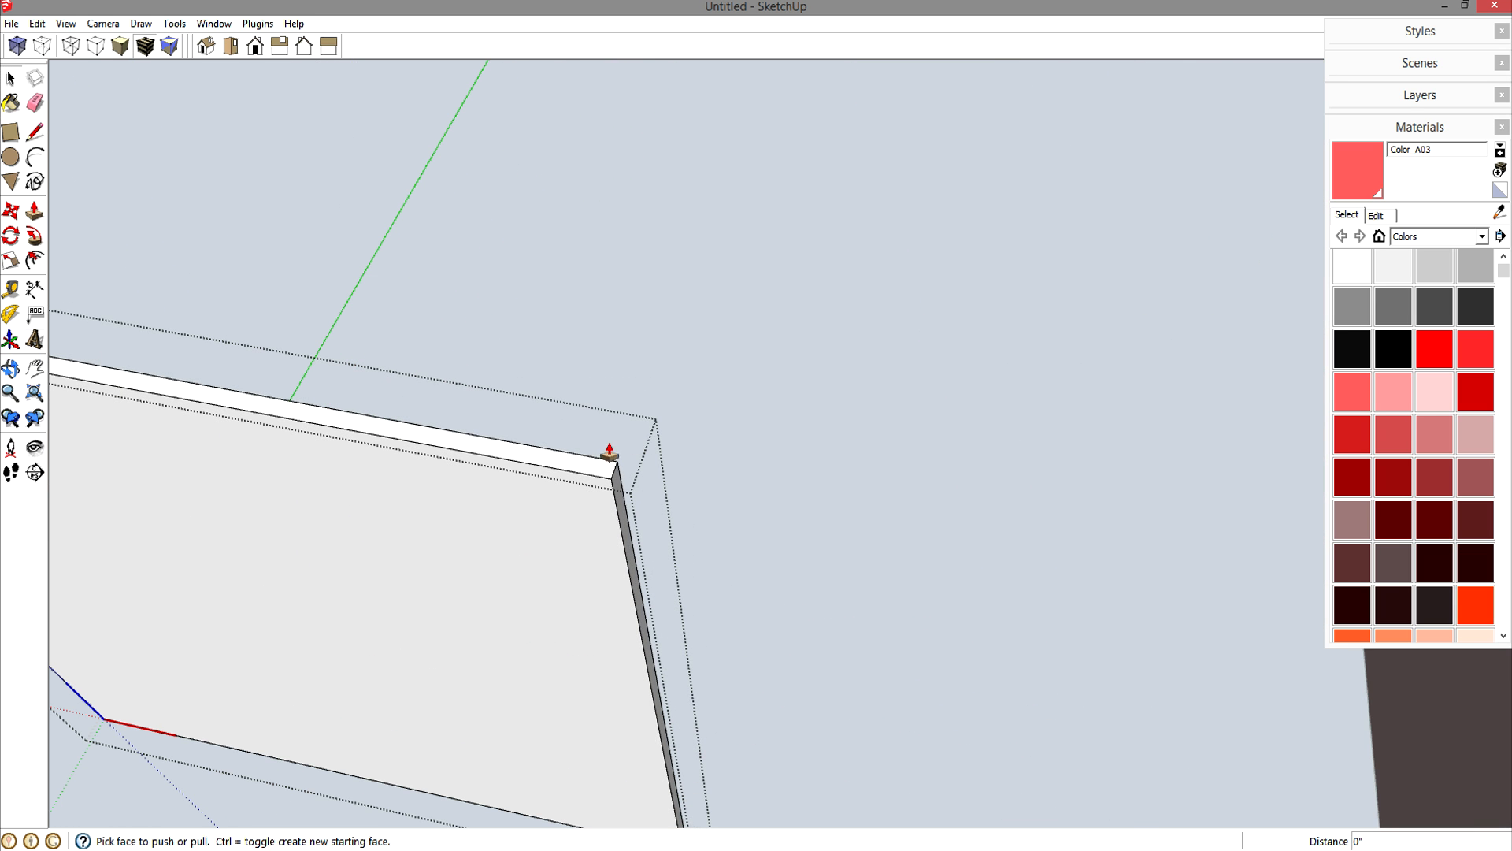
click(560, 471)
click(576, 444)
click(619, 470)
click(654, 482)
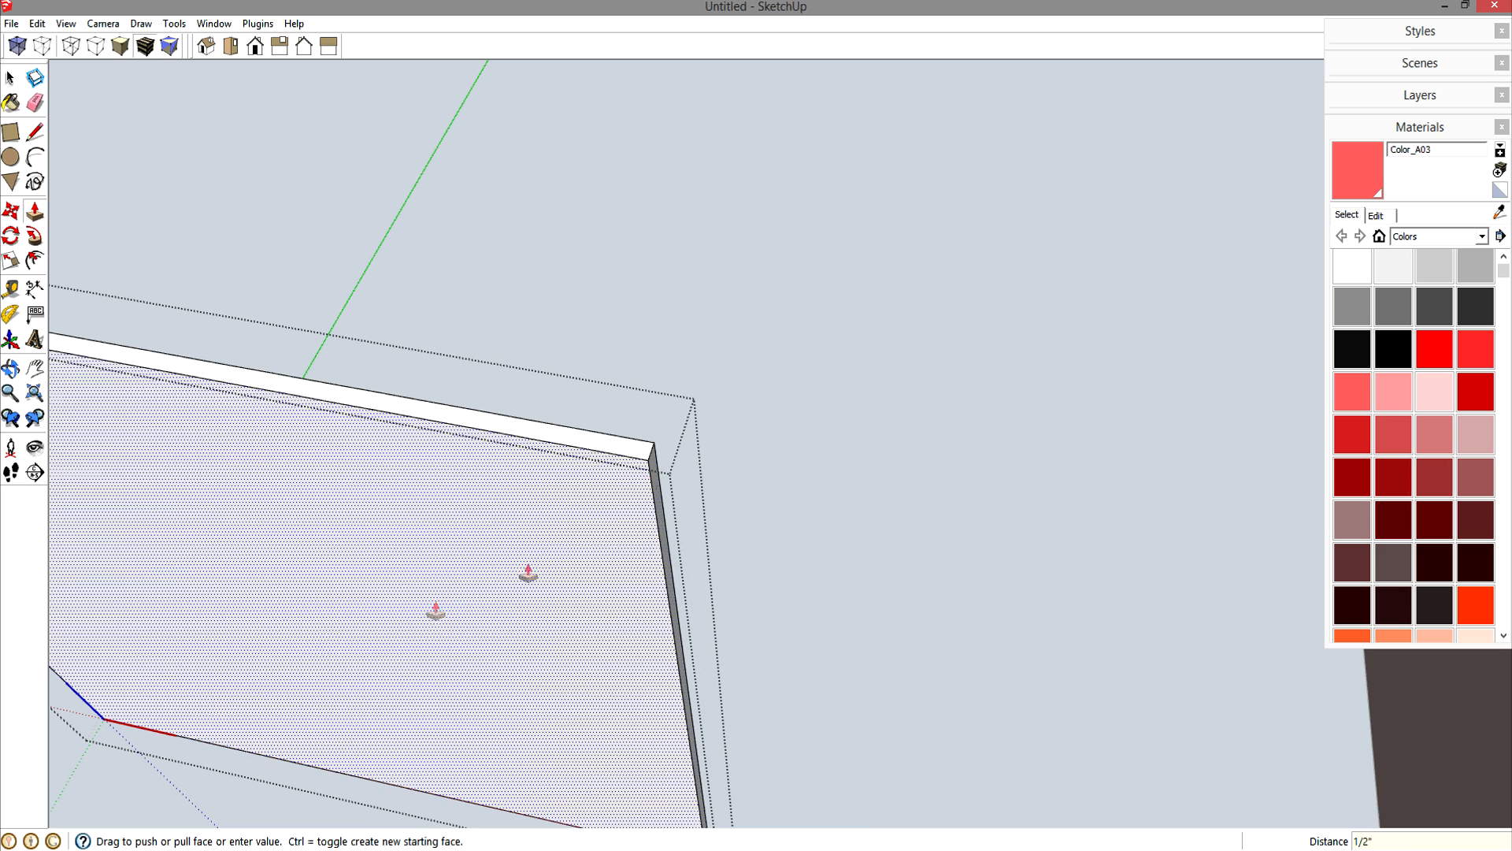
- Extend the panel's bottom and left edges outward by 1/2" and finish editing the component
middle_drag(260, 672, 628, 358)
click(499, 443)
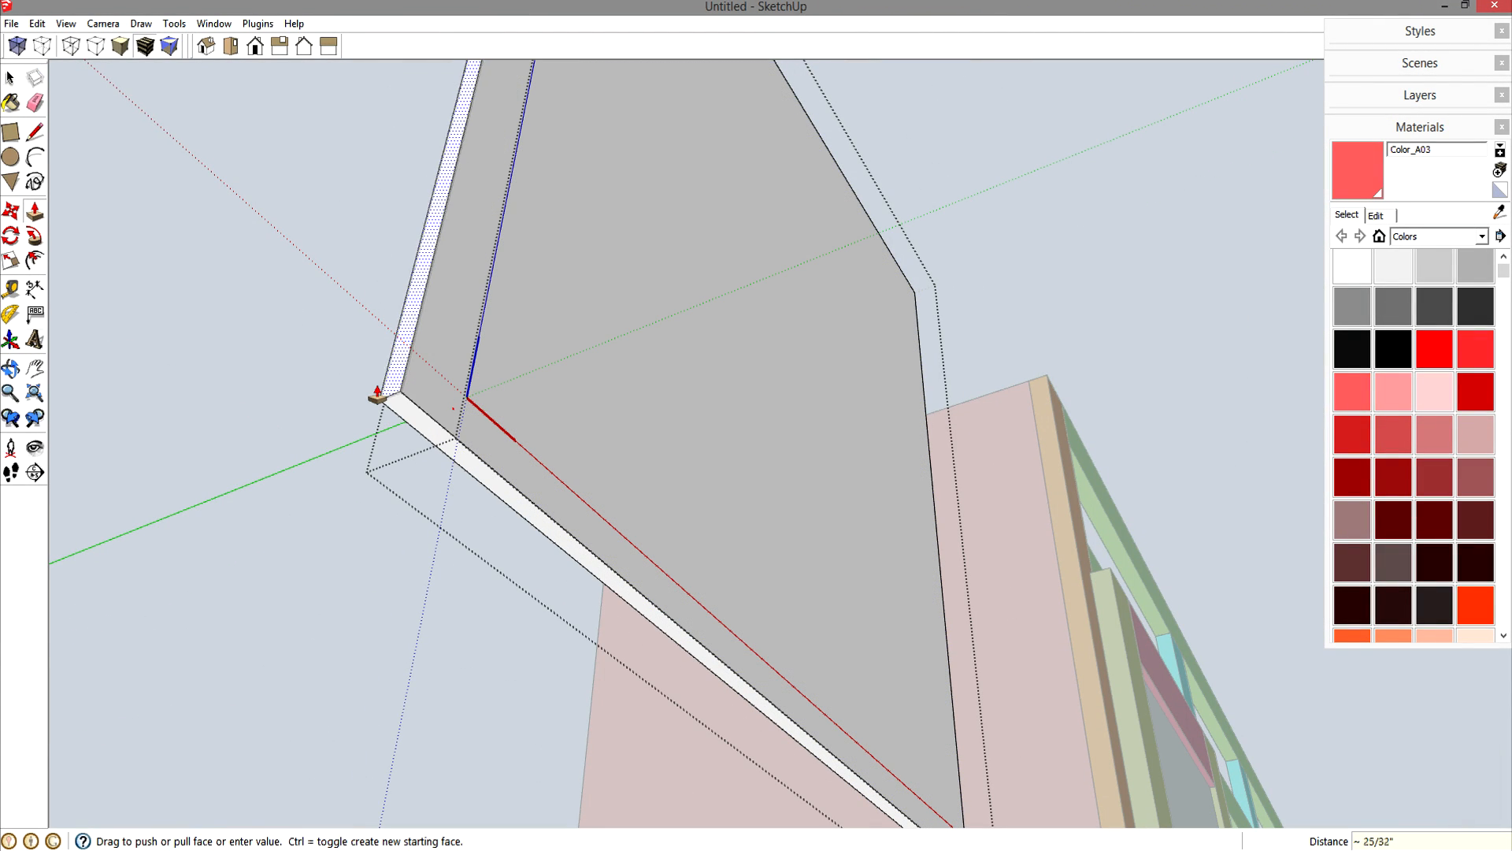
click(372, 398)
key(space)
click(349, 534)
scroll(349, 534, down, 5)
middle_drag(550, 471, 573, 631)
click(572, 630)
click(876, 622)
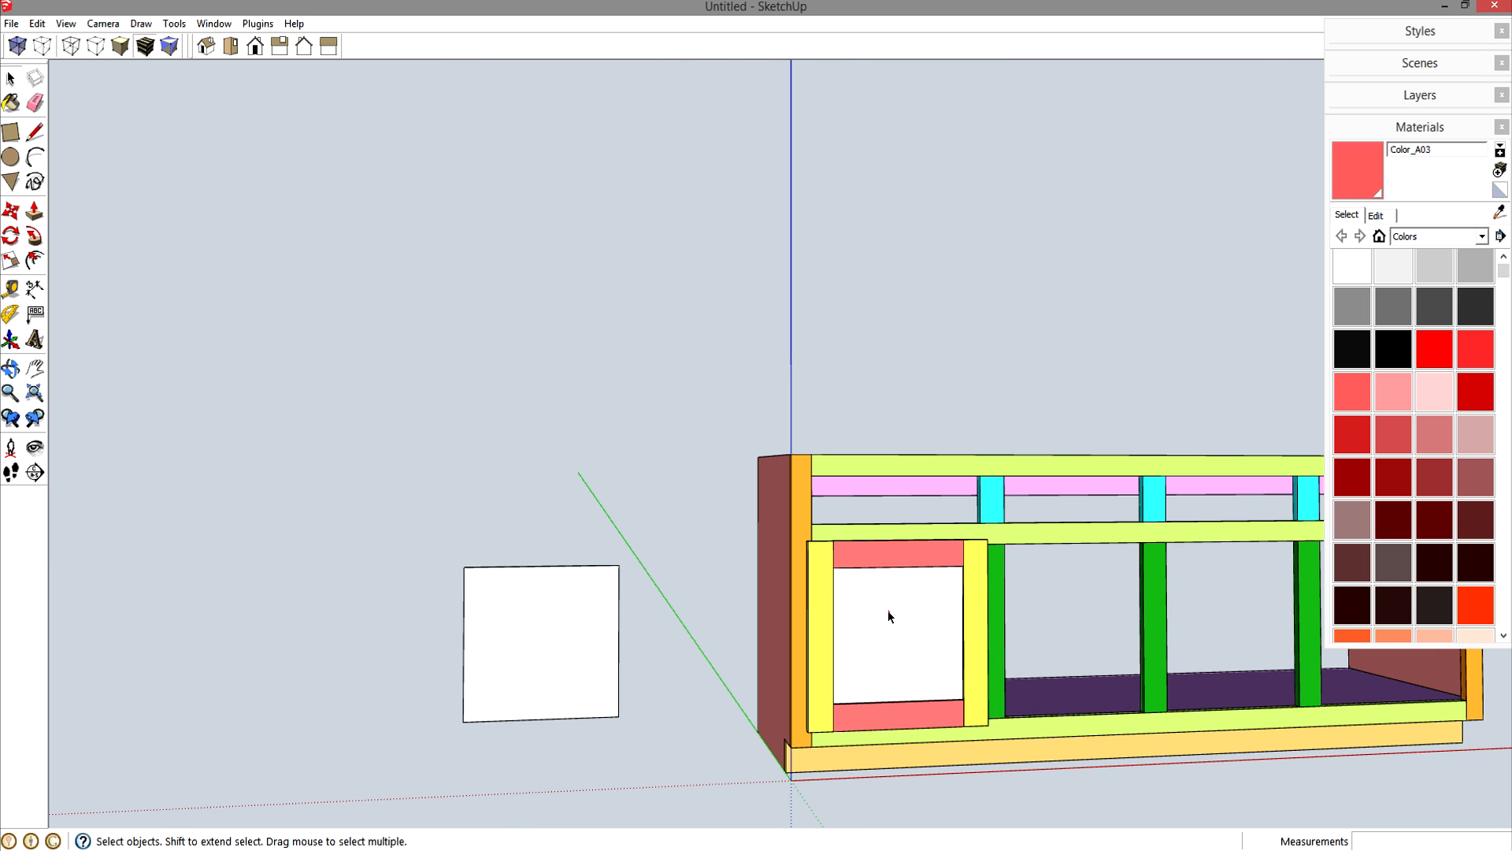
middle_drag(911, 611, 910, 661)
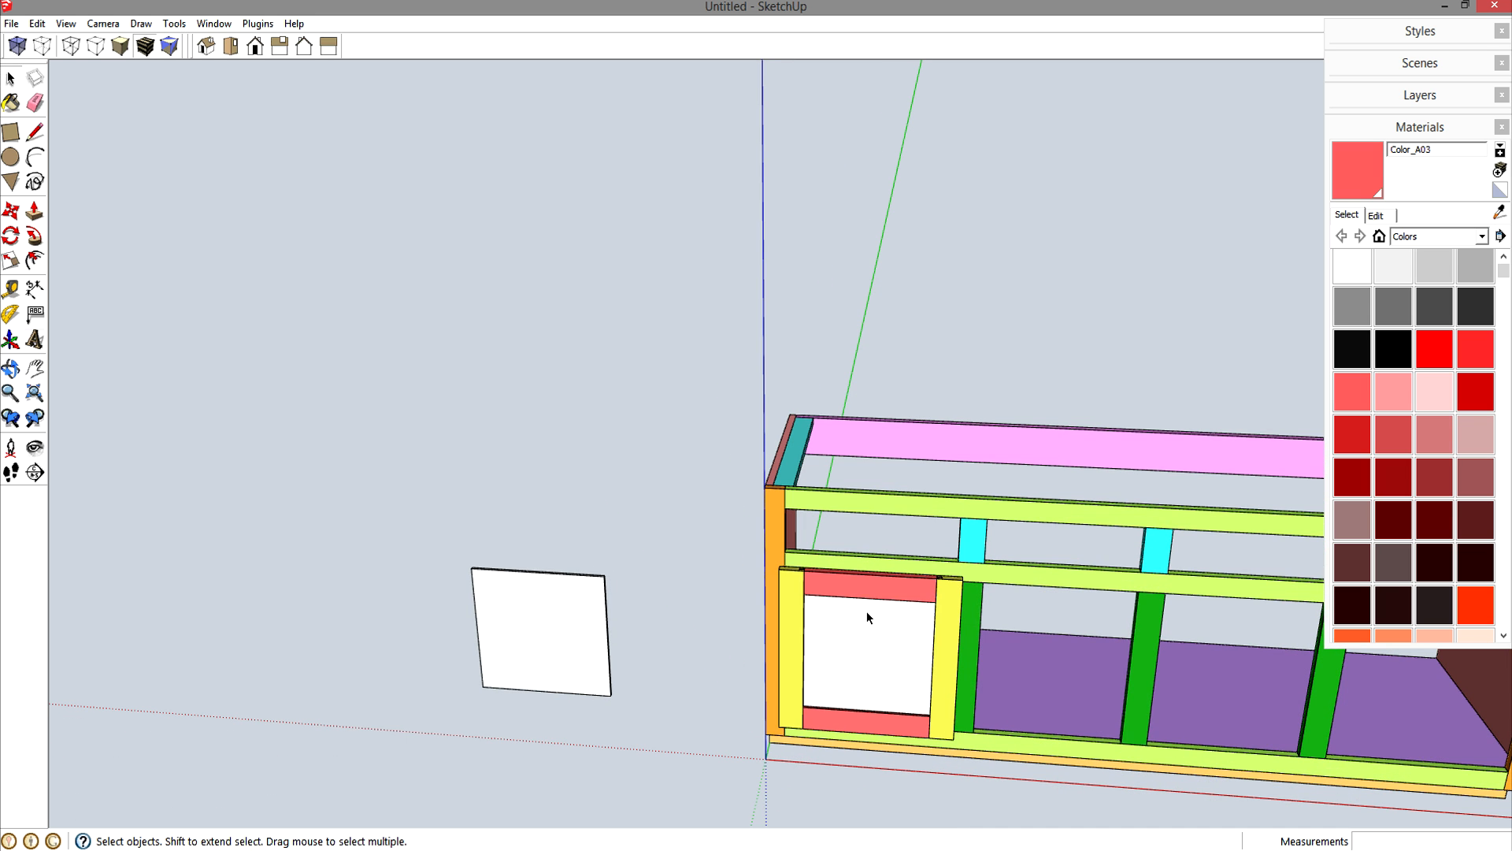
scroll(866, 611, up, 4)
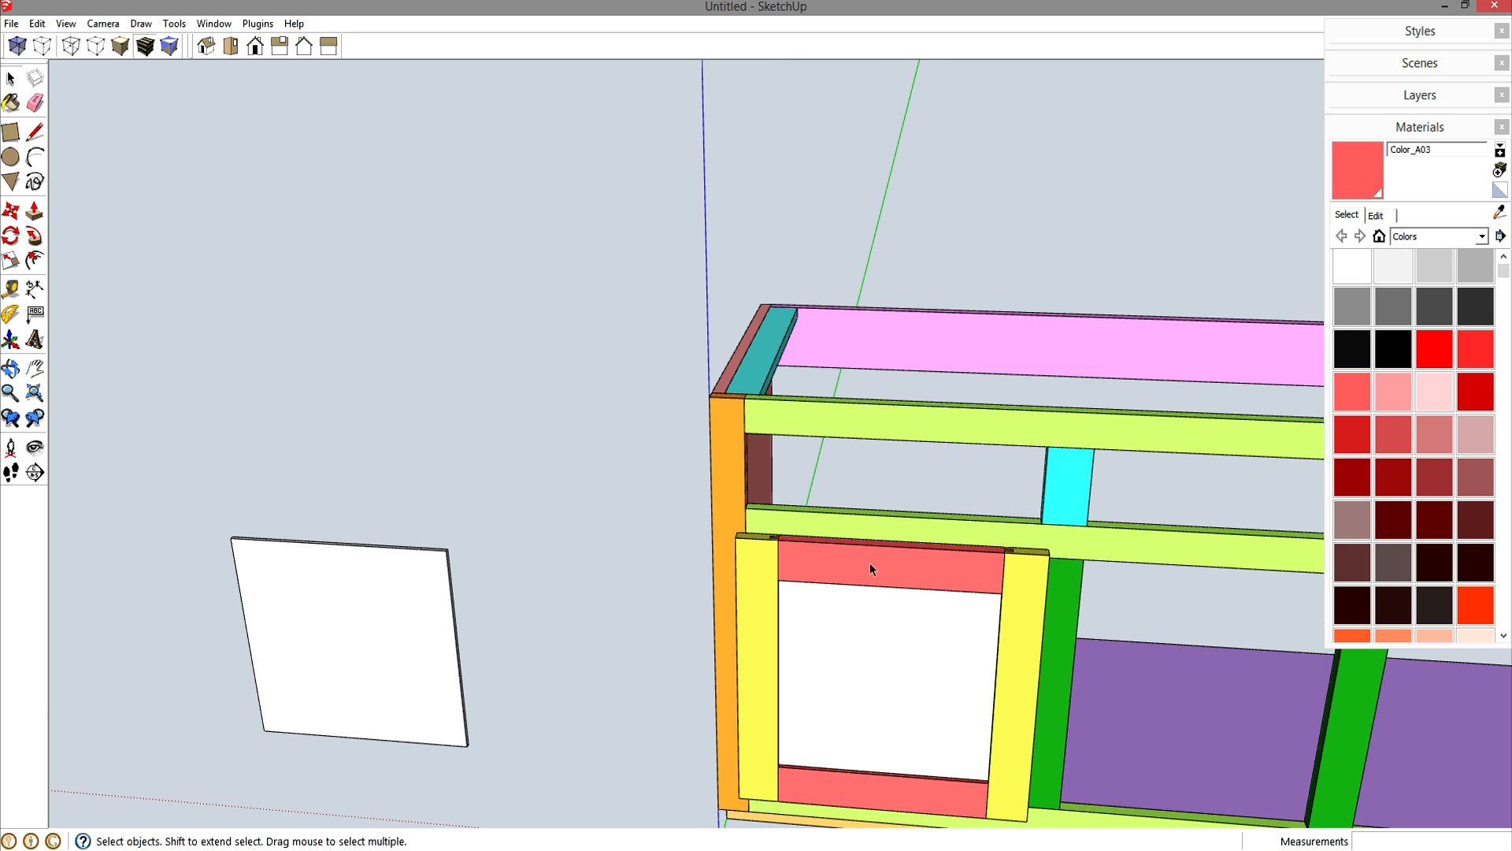
- Delete the spare white panel standing apart to the left of the cabinet
click(886, 570)
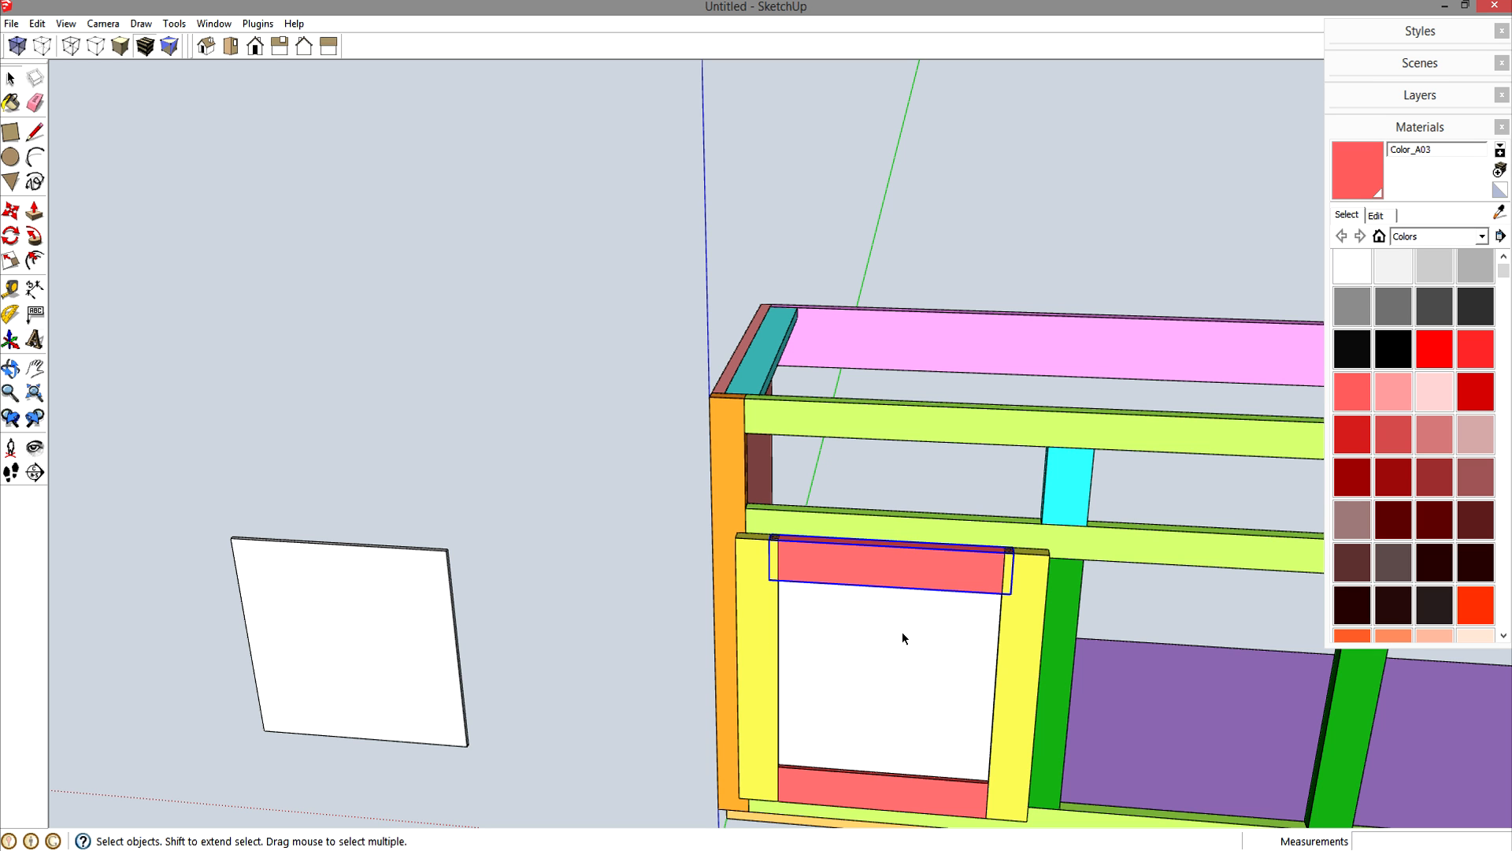
click(319, 605)
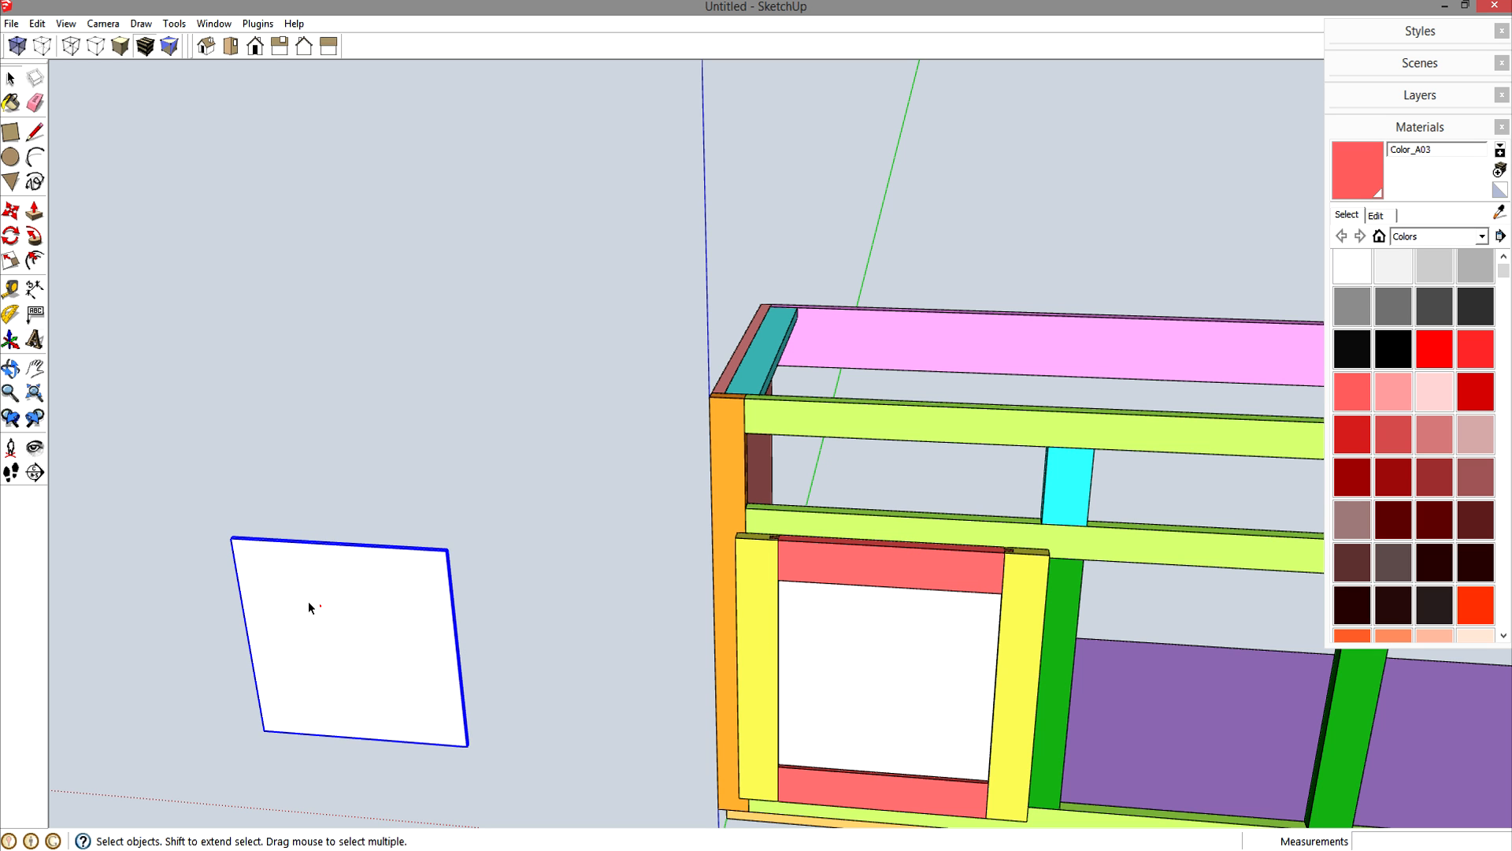
key(Delete)
- Combine the left door's two stiles, two rails and white panel into one component
shift+middle_drag(611, 660, 509, 627)
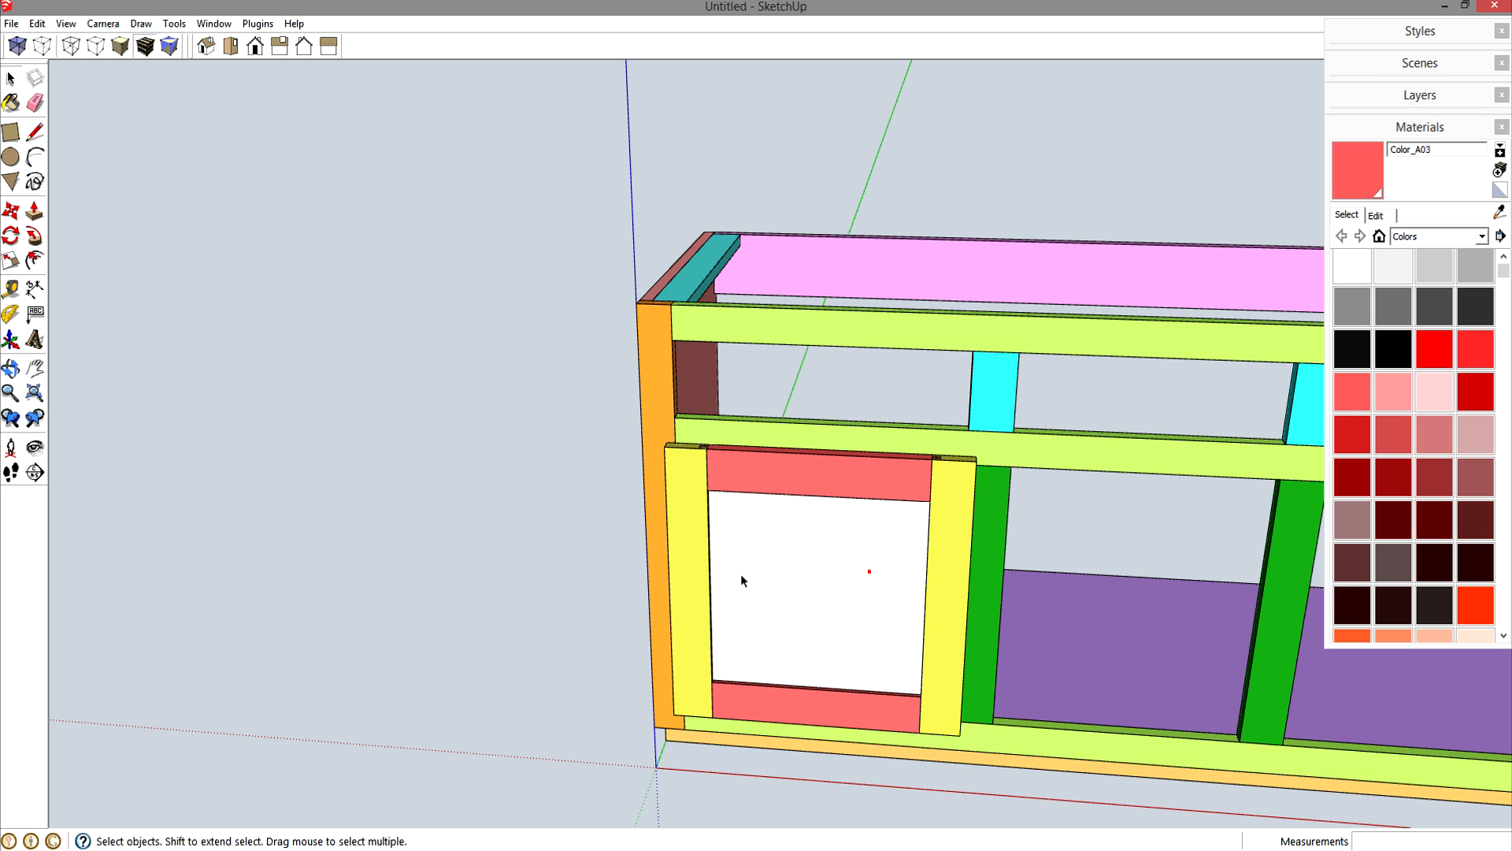
shift+middle_drag(1005, 589, 791, 542)
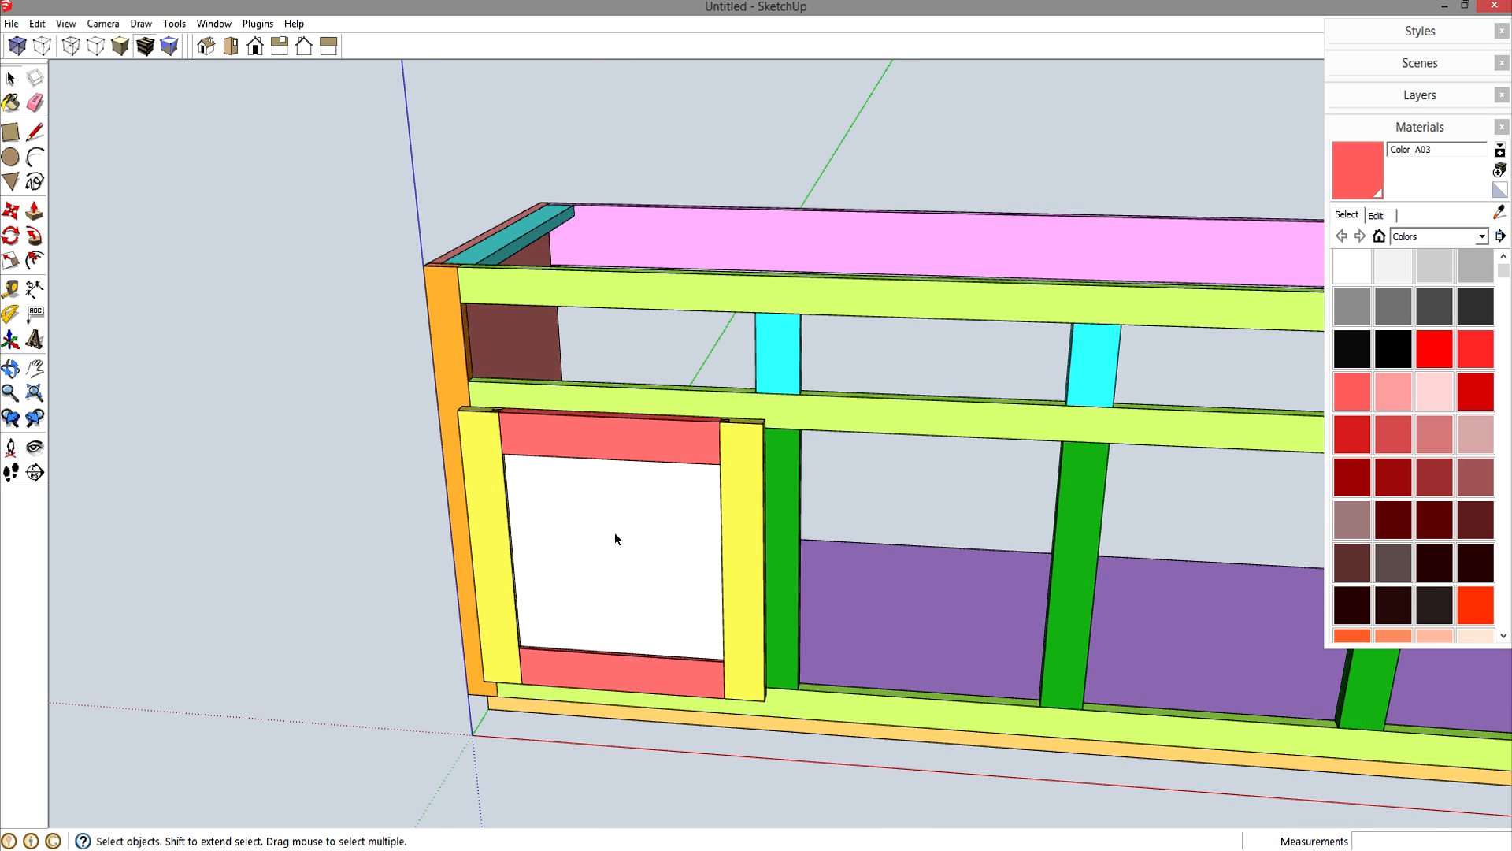
click(627, 439)
shift+click(478, 501)
shift+click(589, 658)
shift+click(747, 611)
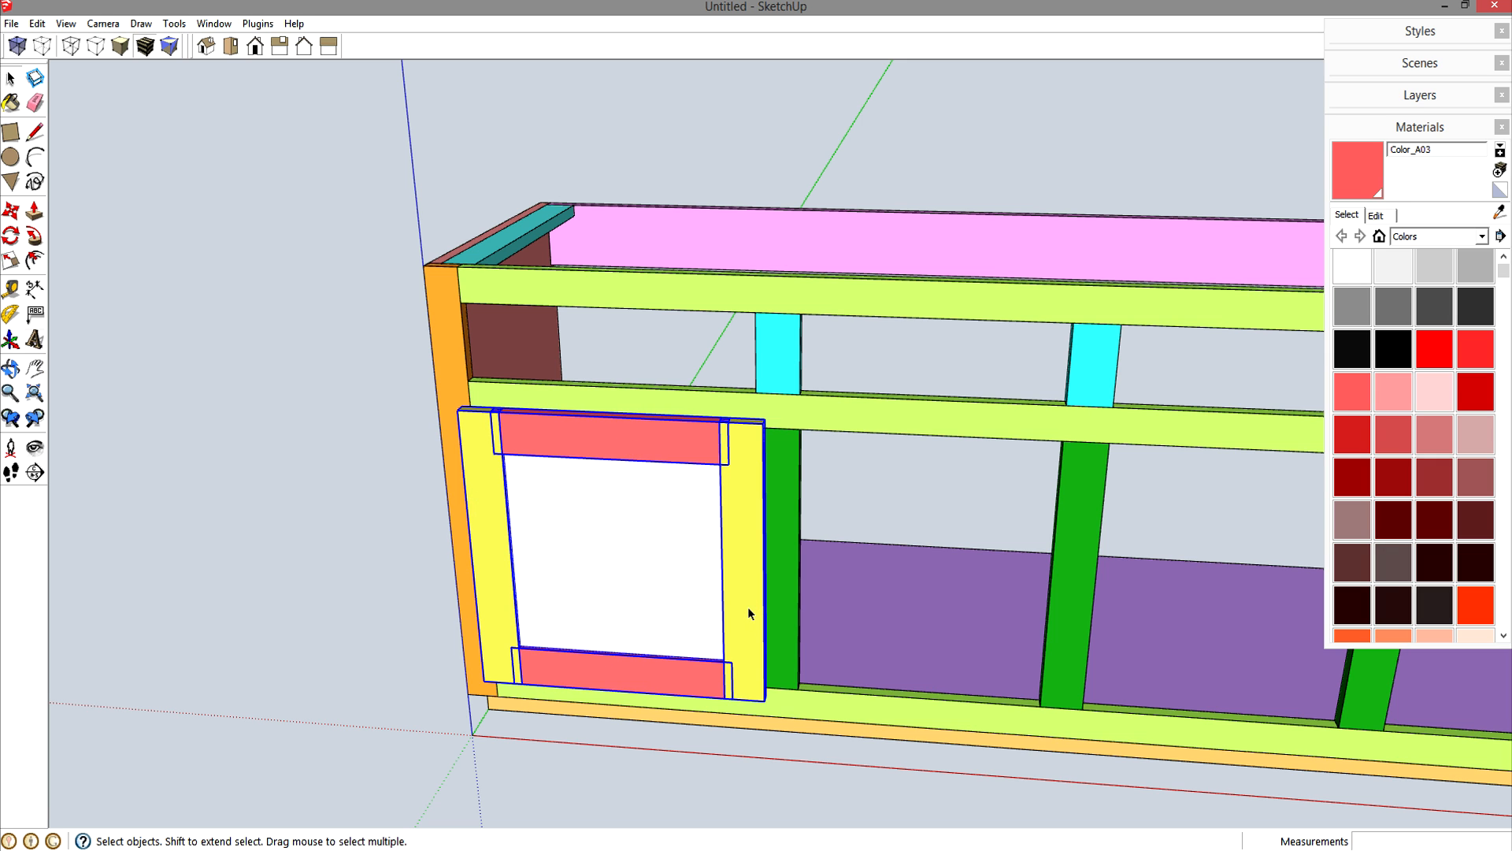
key(g)
key(Return)
- Copy the door along the red axis to the rightmost opening, aligning its outer edge with the inner edge of the right end stile
middle_drag(749, 610, 568, 564)
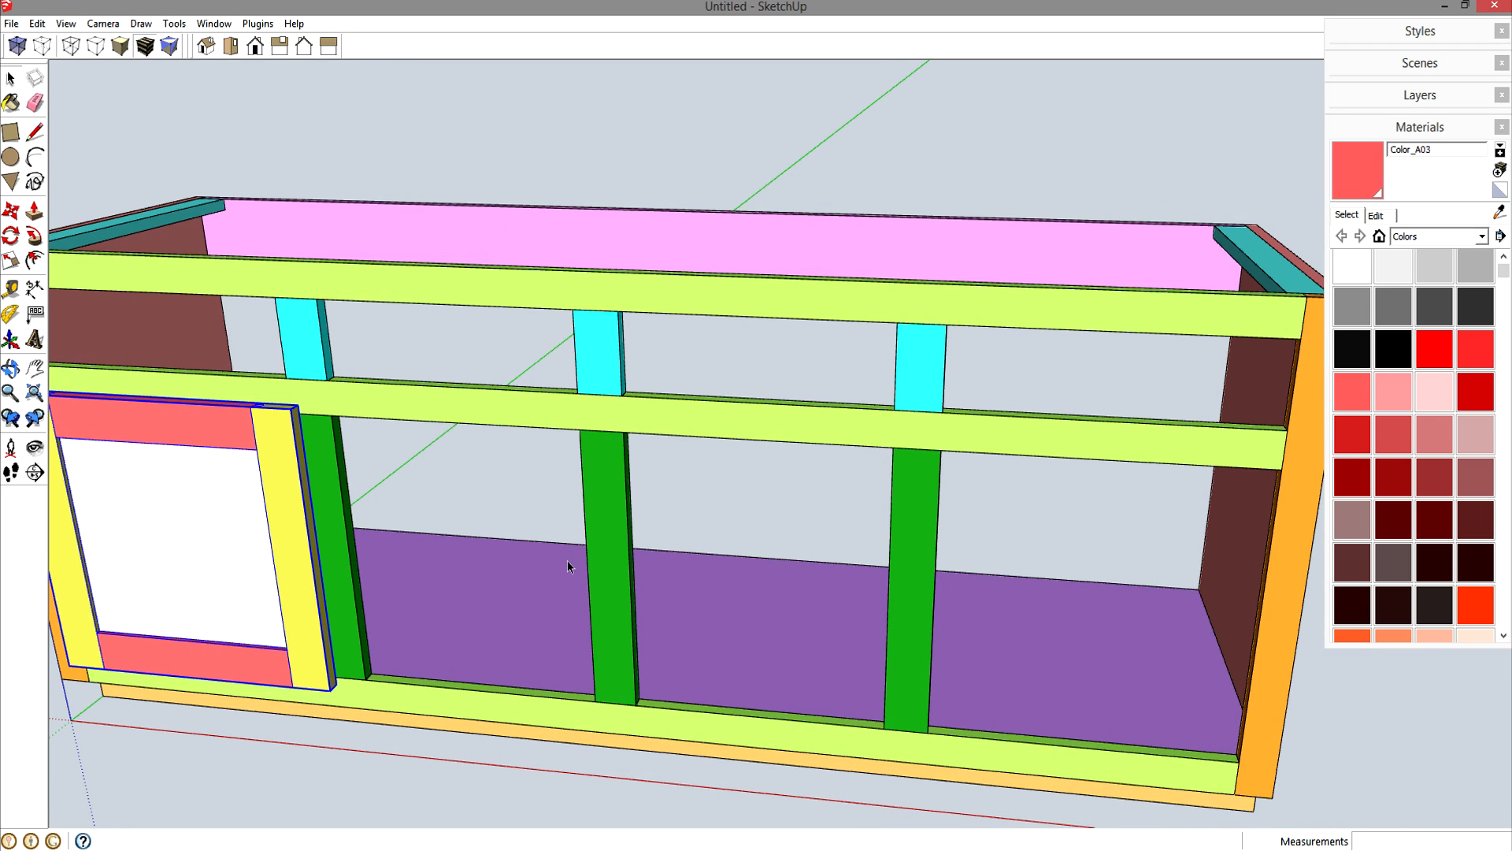
key(m)
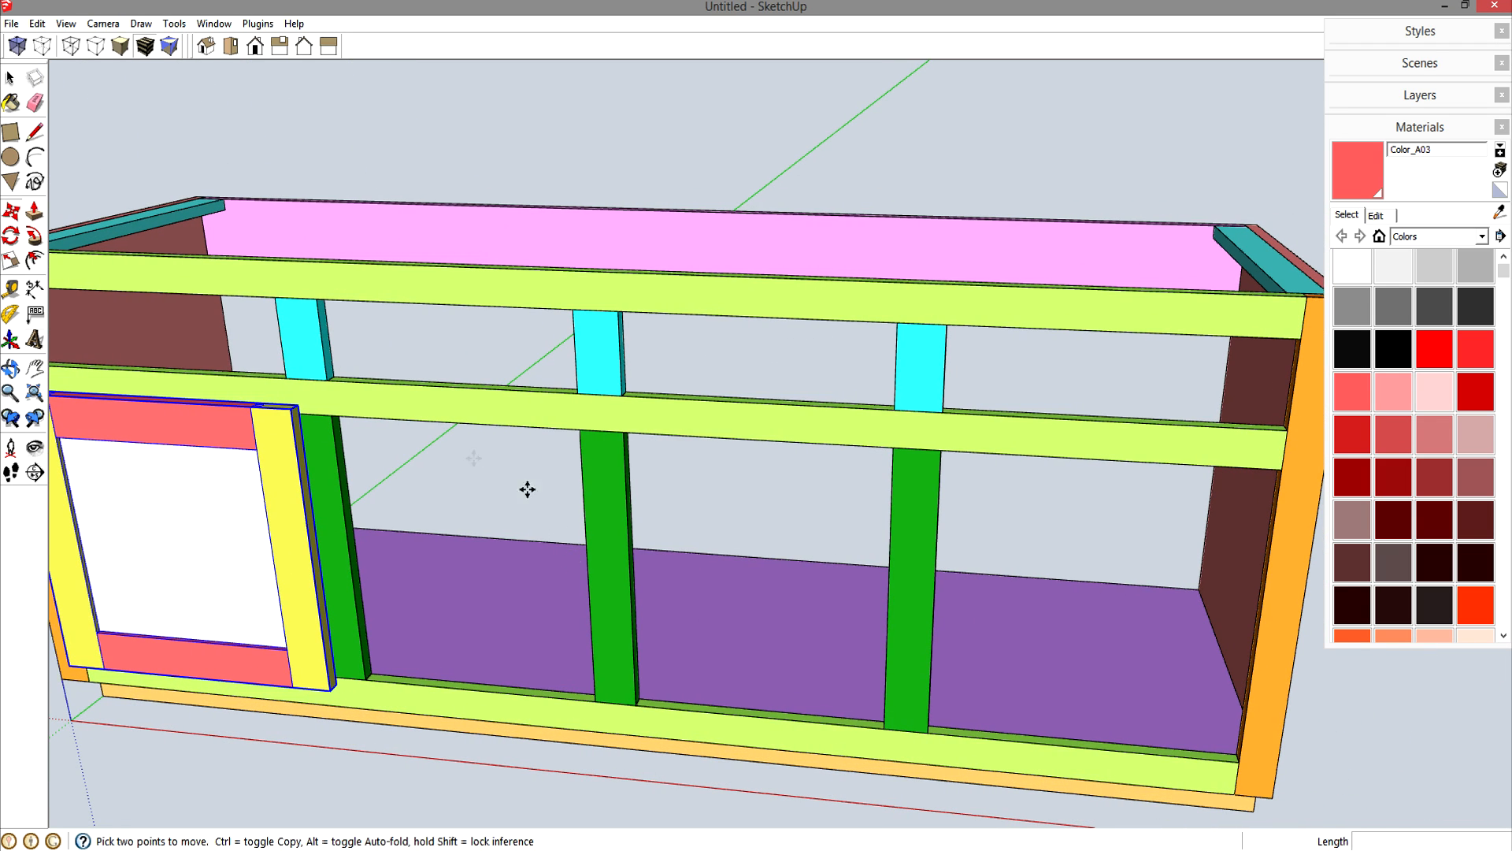
click(300, 404)
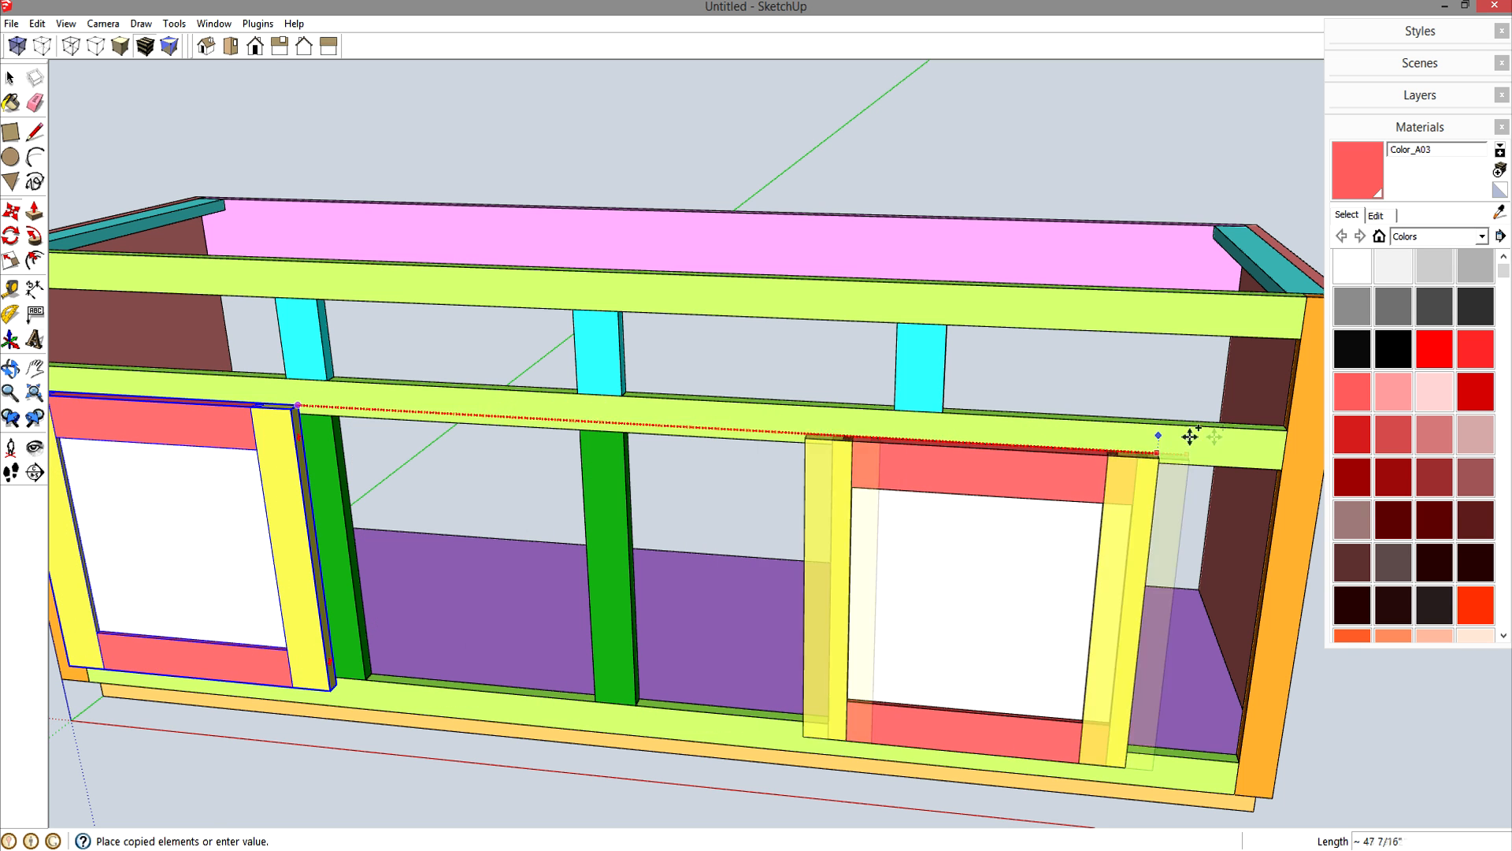
click(1296, 429)
- Move the copied door .5" to the right along the red axis so it overlaps the orange end stile
middle_drag(1181, 439, 857, 426)
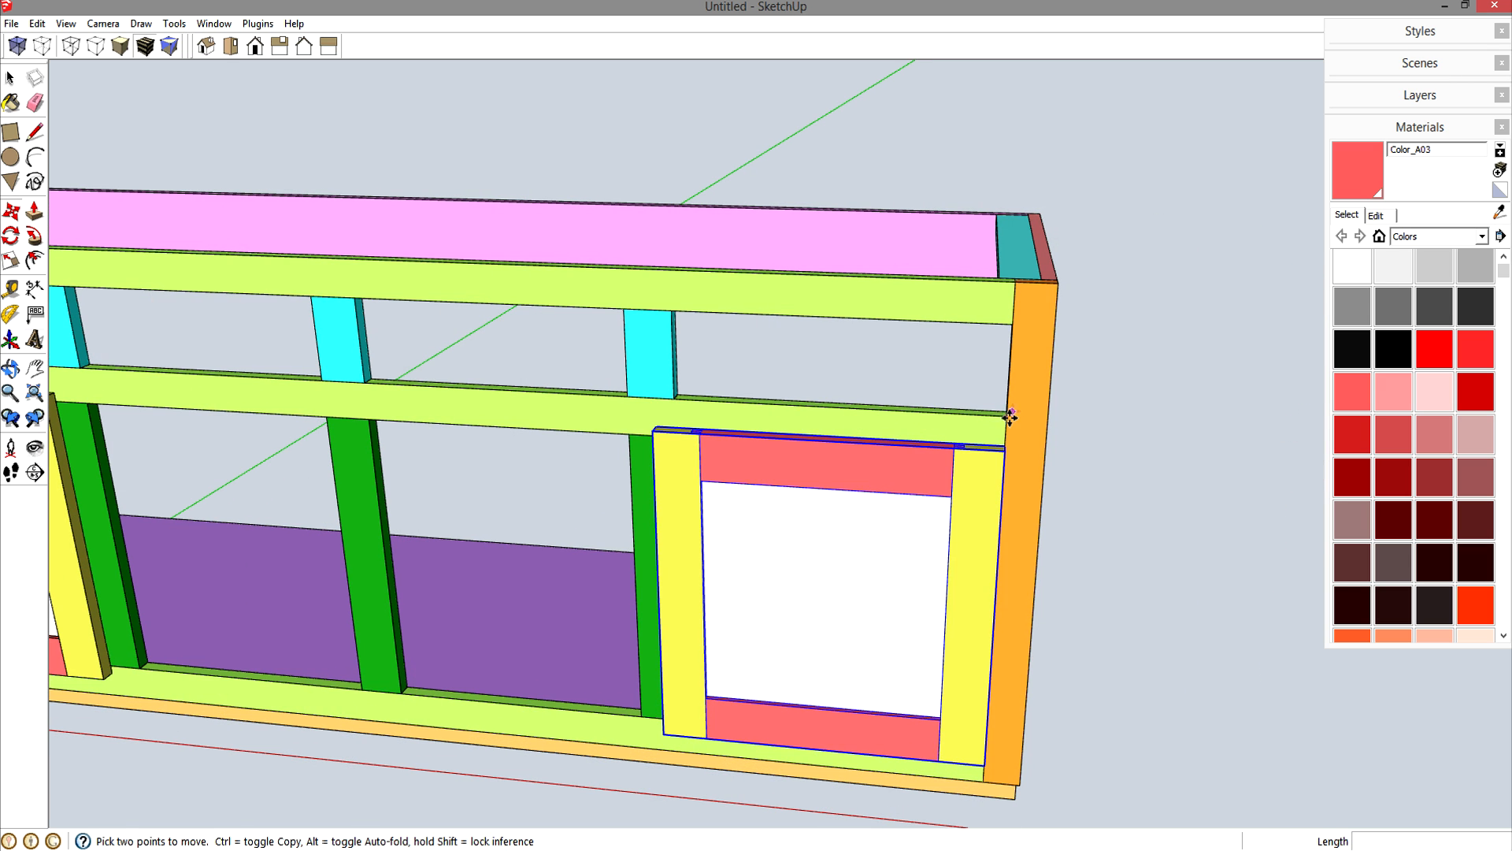
click(1139, 426)
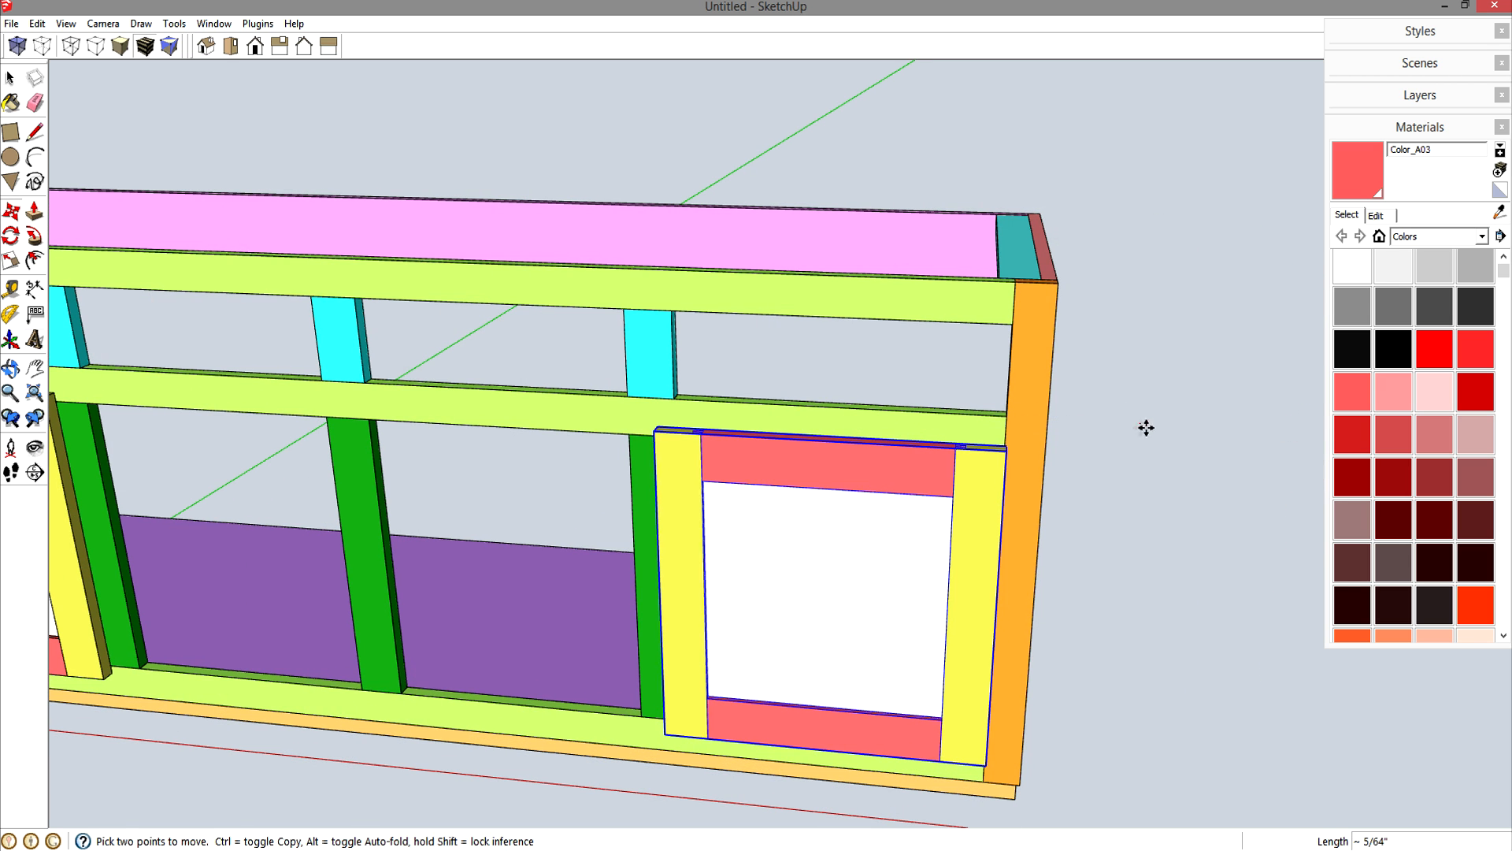
key(Return)
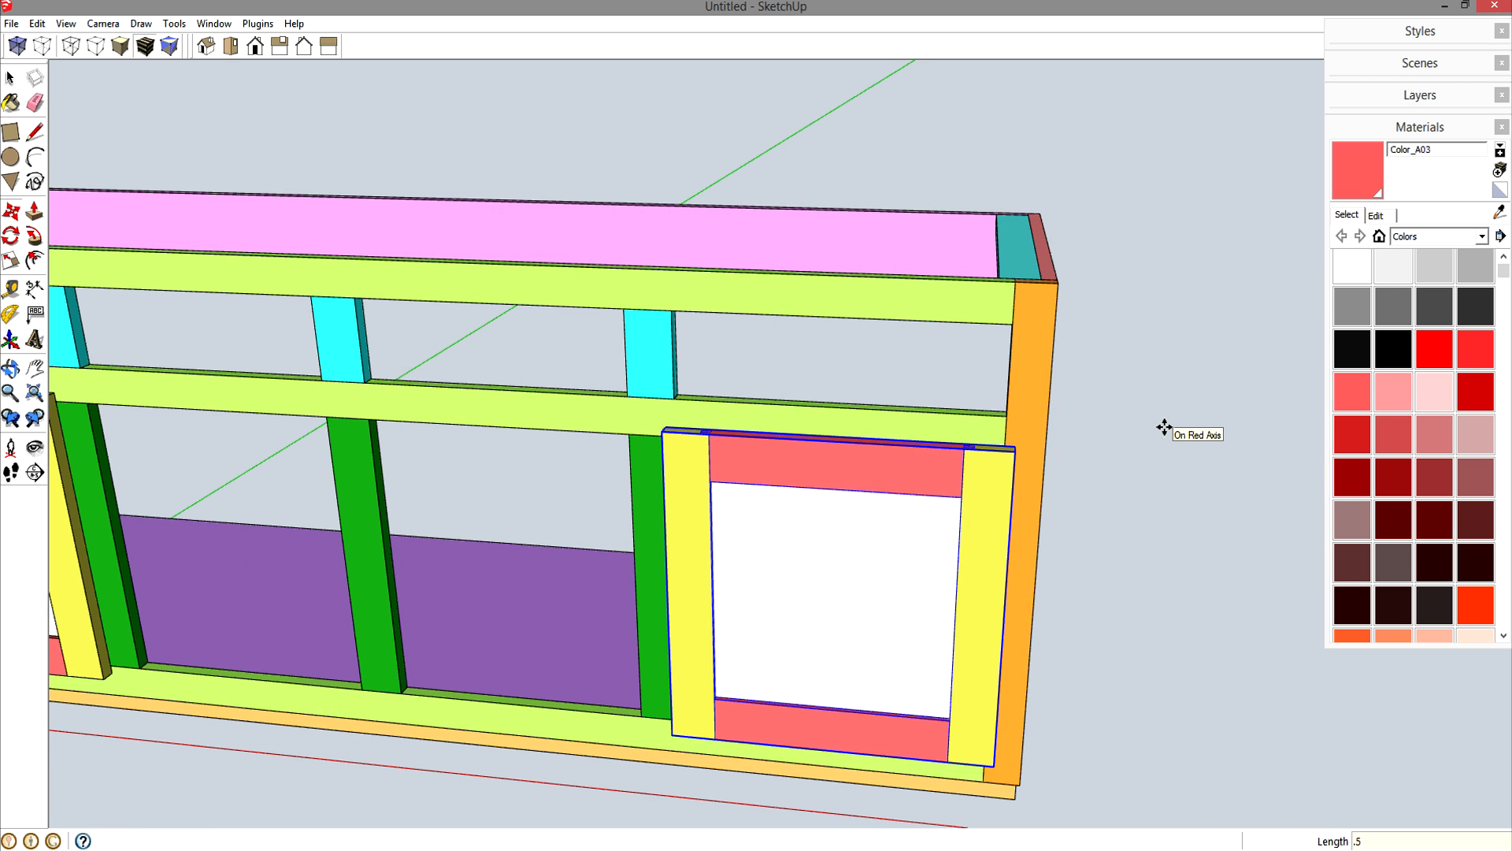
key(space)
click(1135, 631)
- Copy the rightmost door 20" left into the adjacent opening, aligning its right edge with the left edge of the cyan divider
middle_drag(849, 592, 1132, 450)
click(1147, 437)
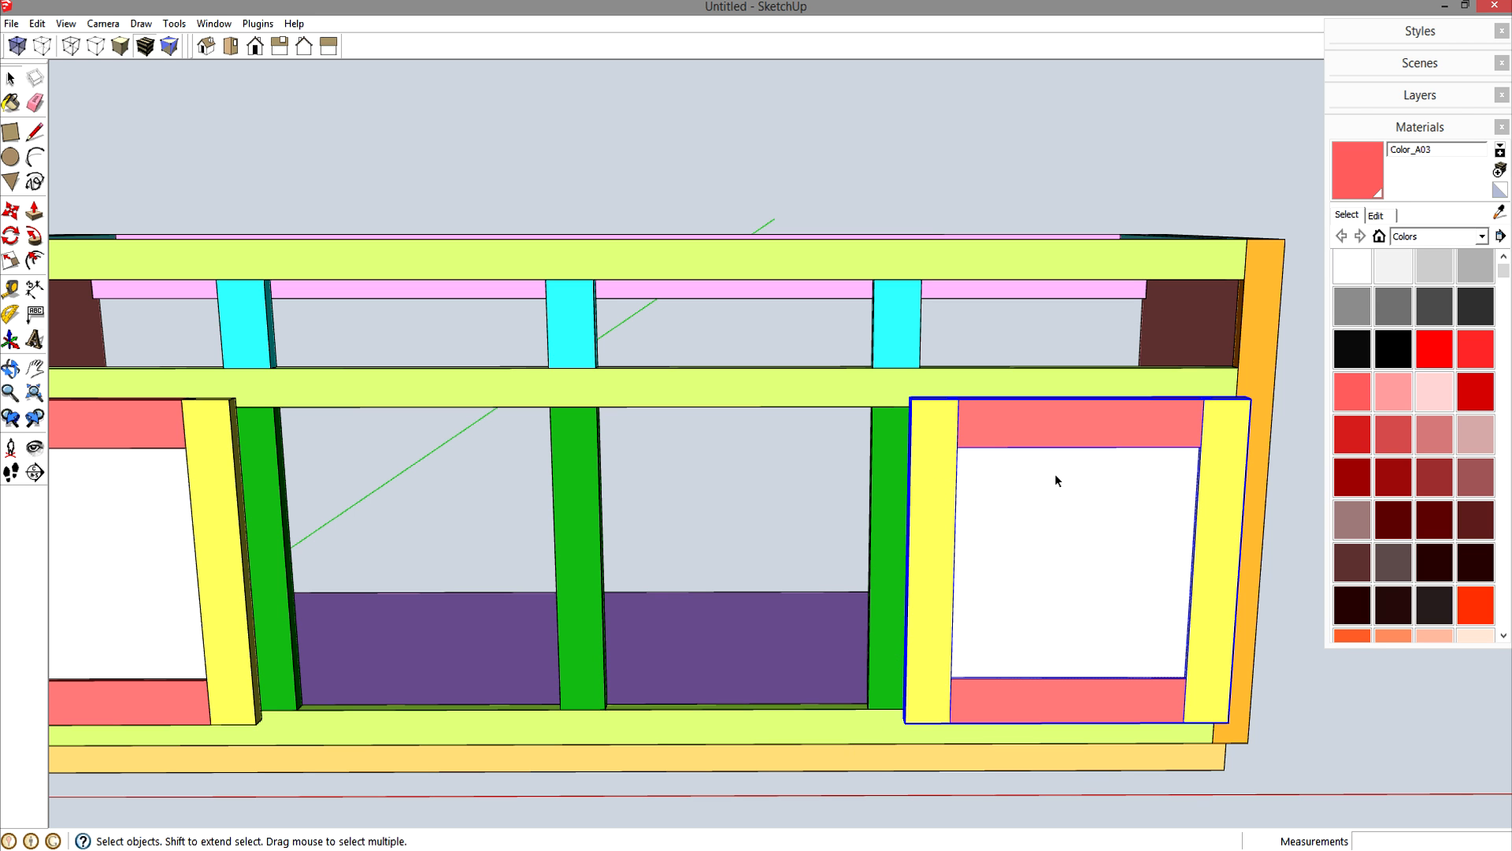
middle_drag(1072, 398, 1037, 536)
key(m)
scroll(1220, 455, up, 2)
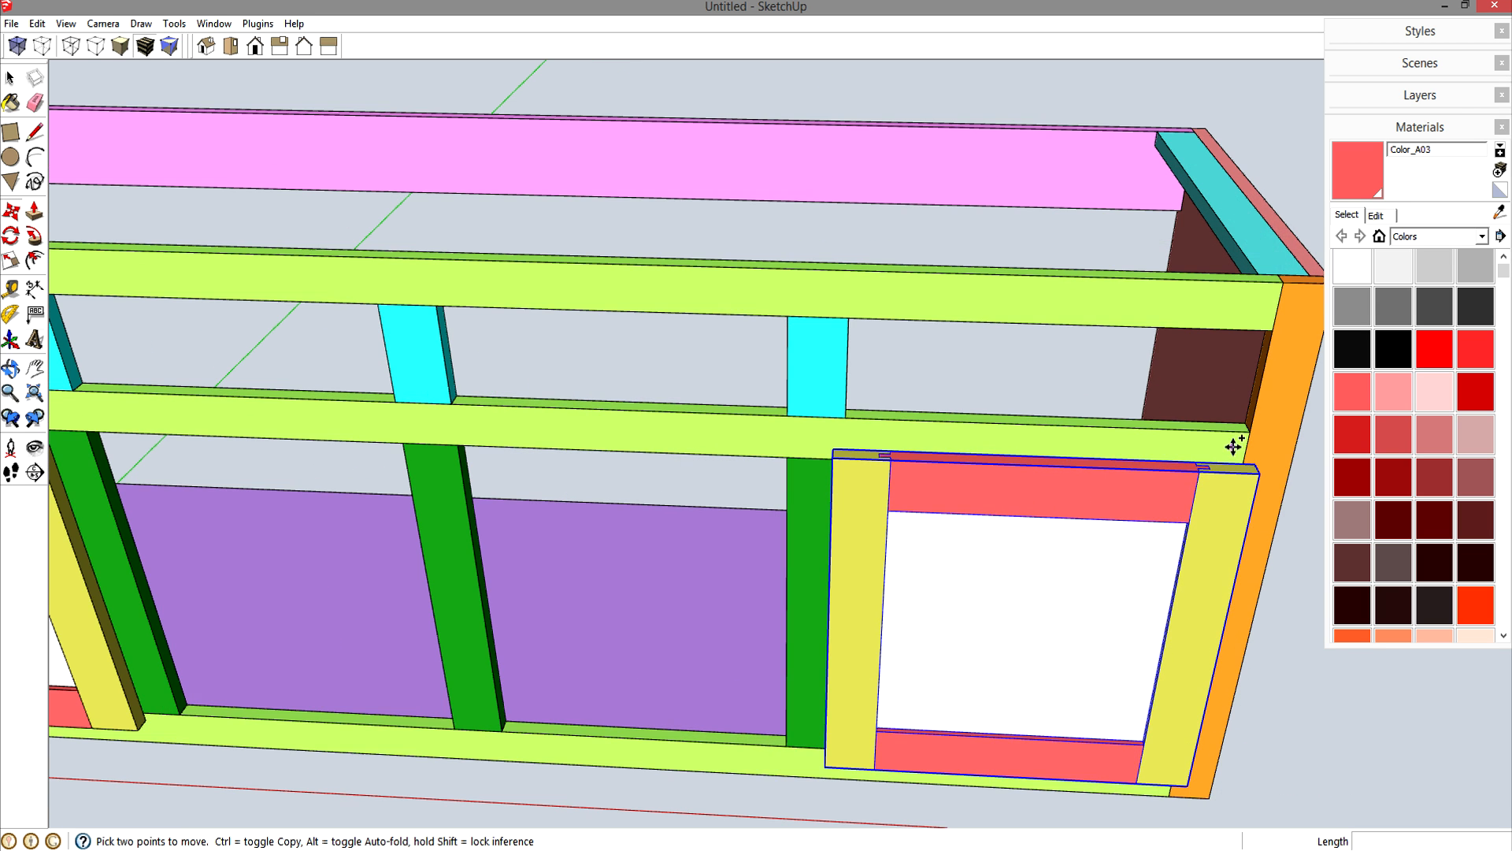
click(1259, 461)
key(ctrl)
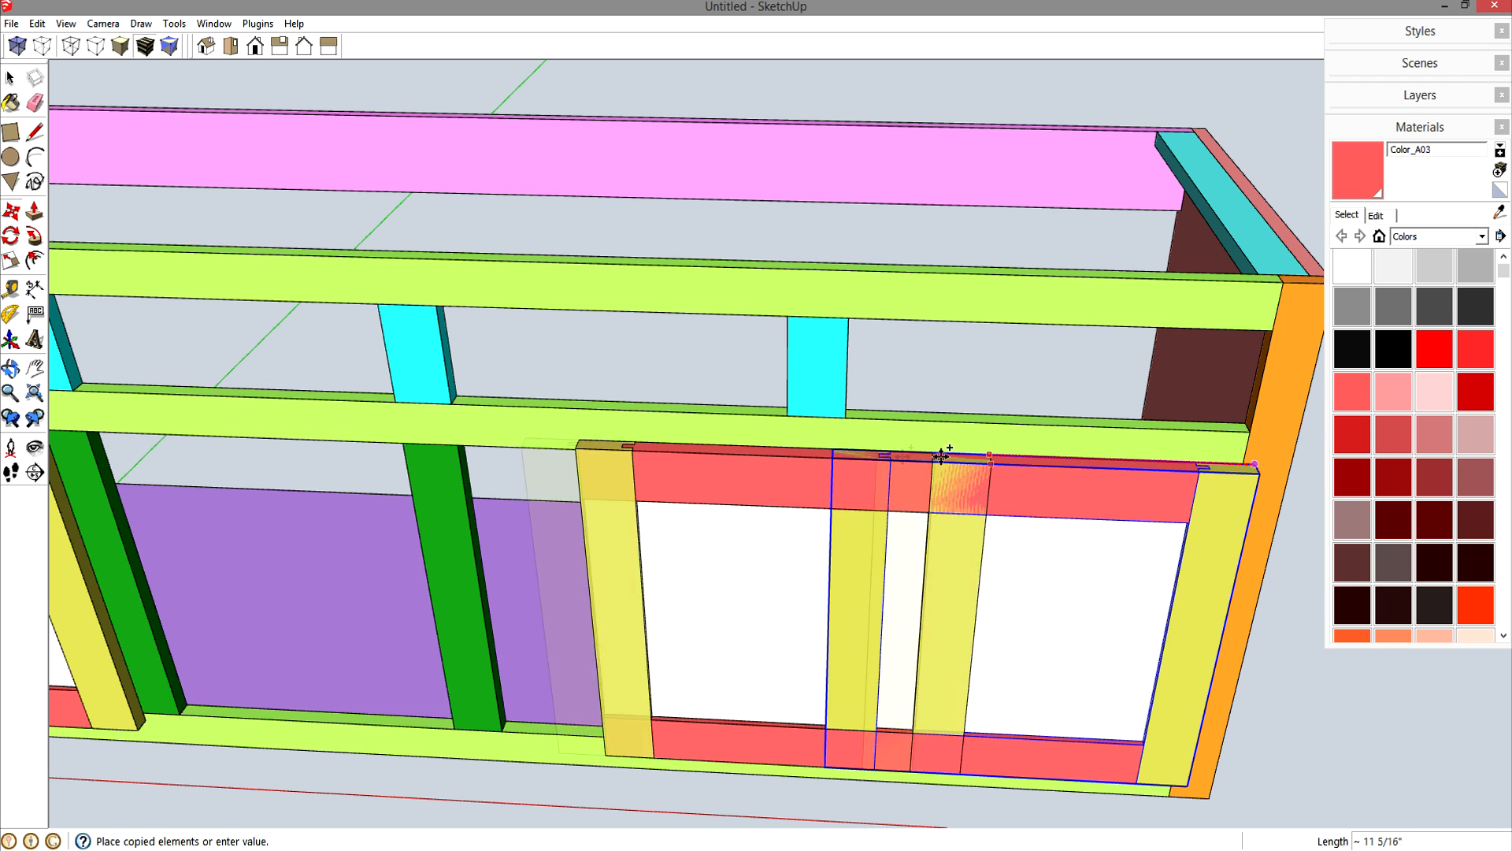
click(787, 411)
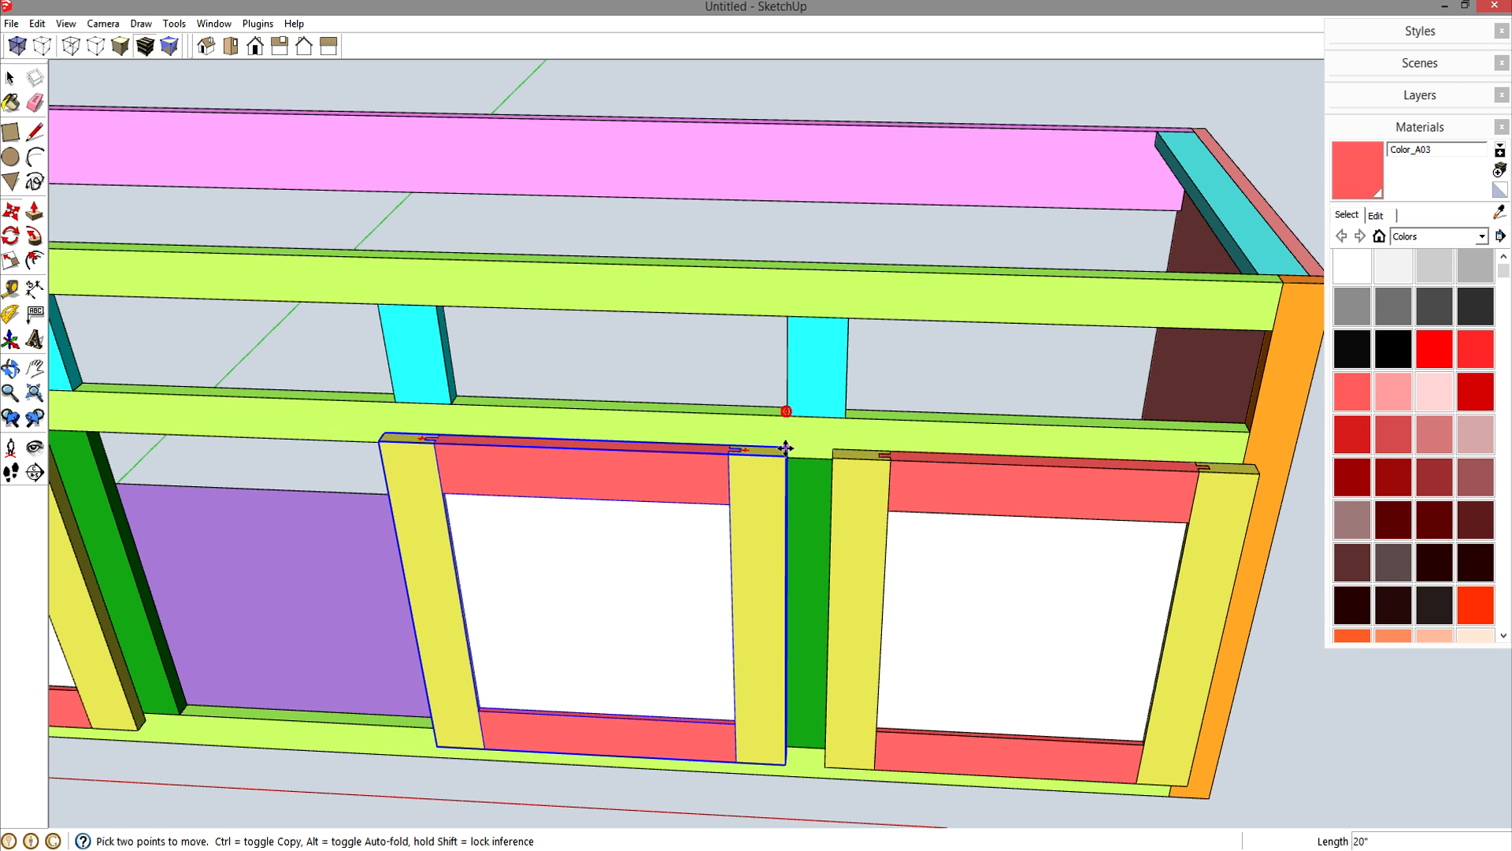
- Shift the second copied door .5" to the right over the green divider and explode it into its separate parts
click(786, 448)
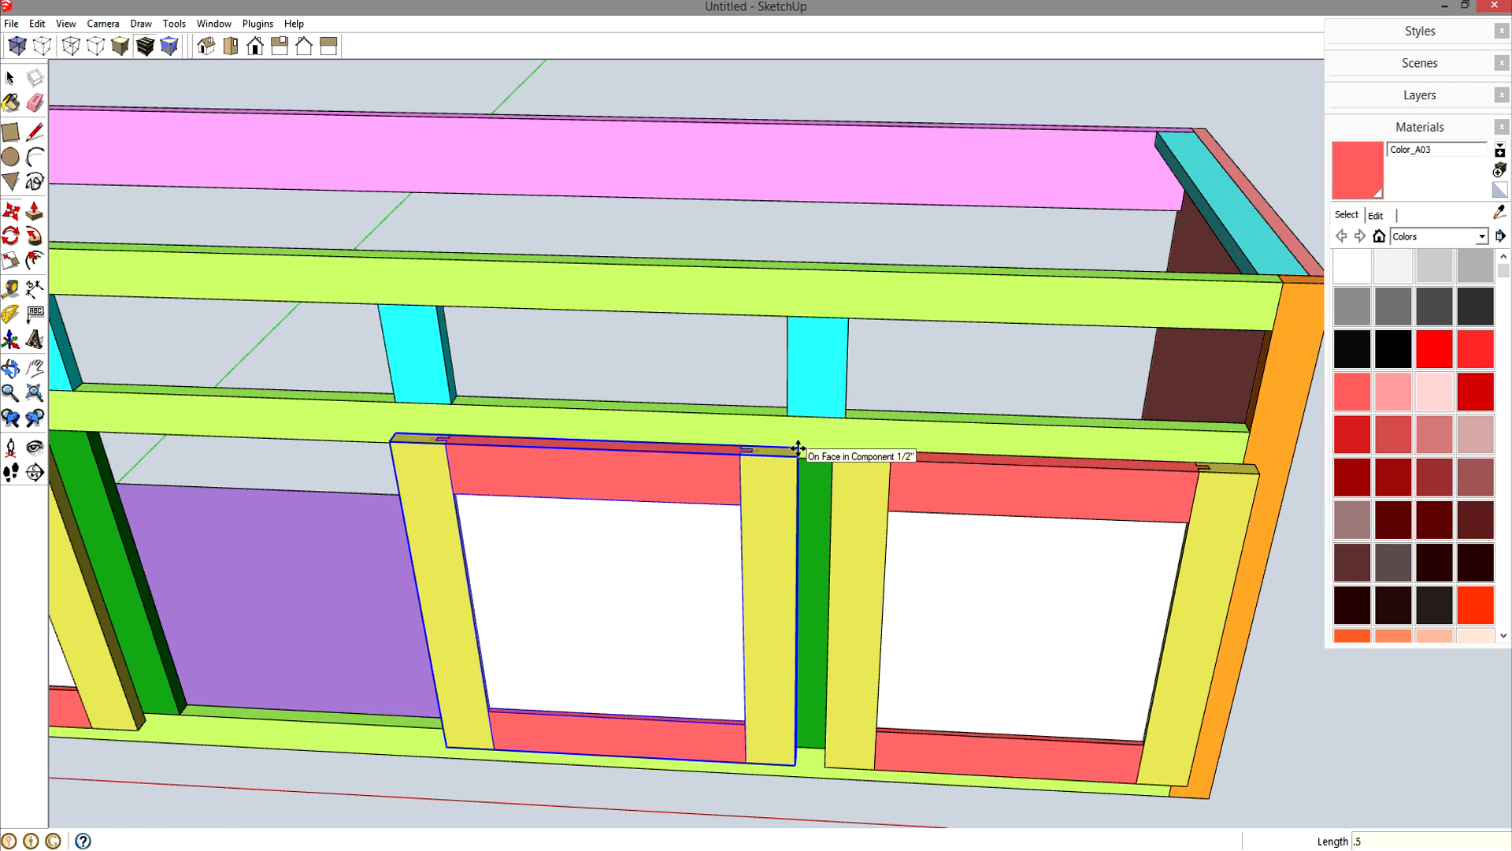
click(798, 448)
key(space)
right_click(663, 480)
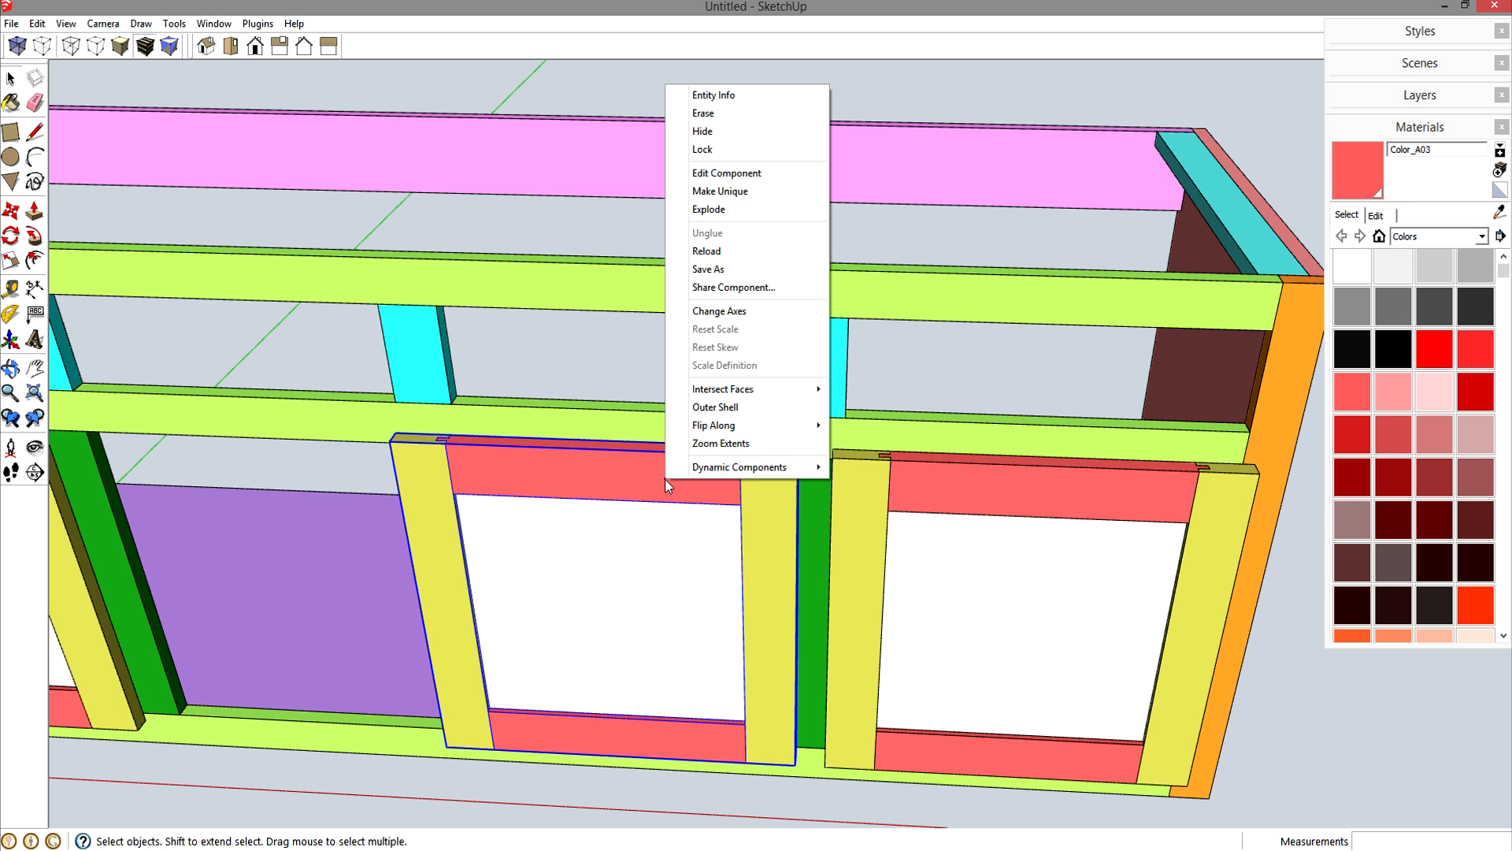
click(725, 209)
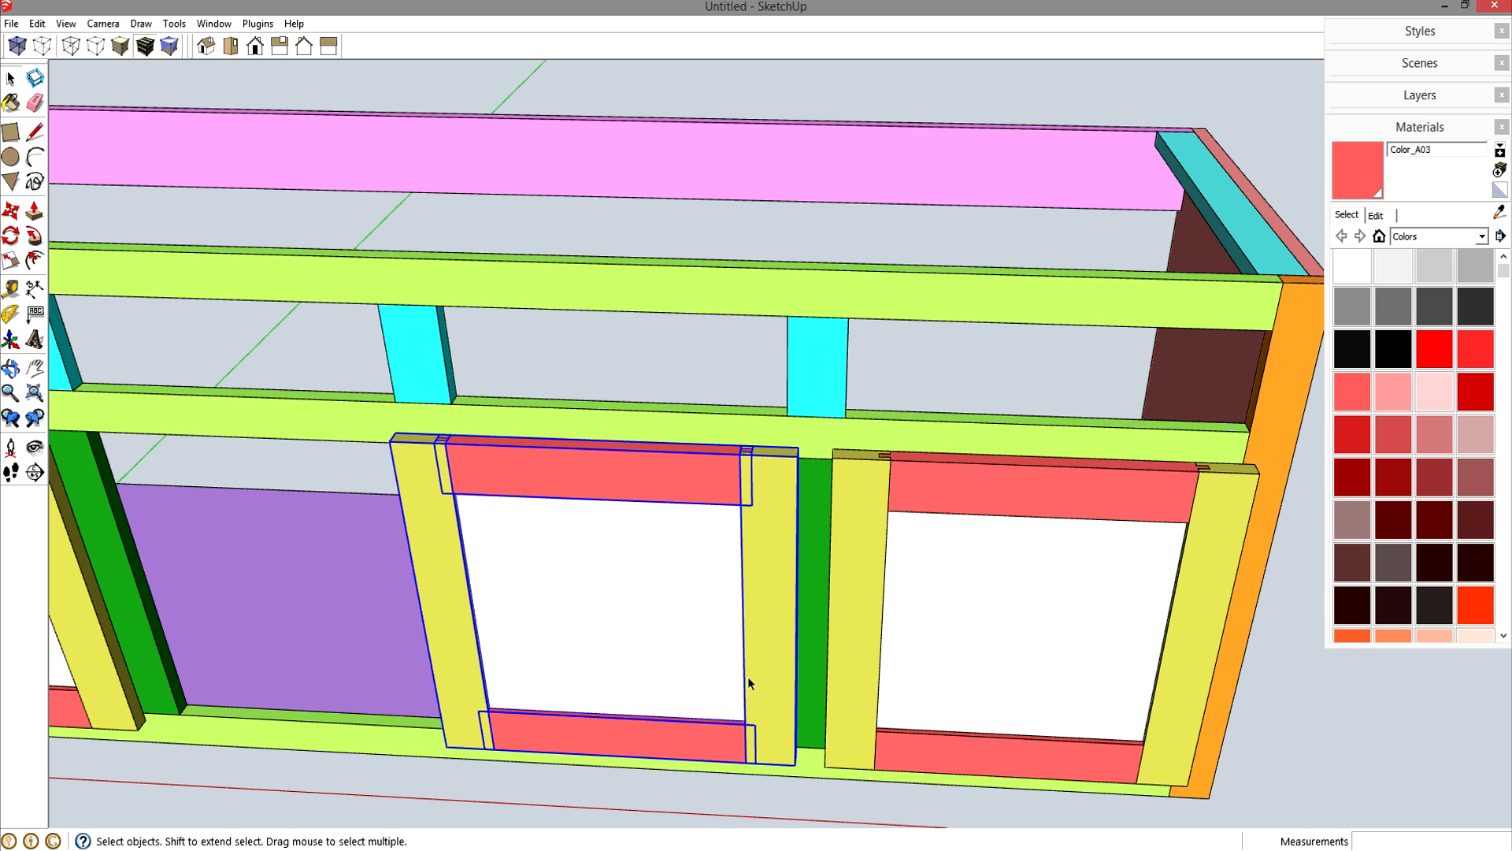
- Move the exploded door's left stile right to the middle divider's edge, setting it back .5" for the overlap
click(413, 496)
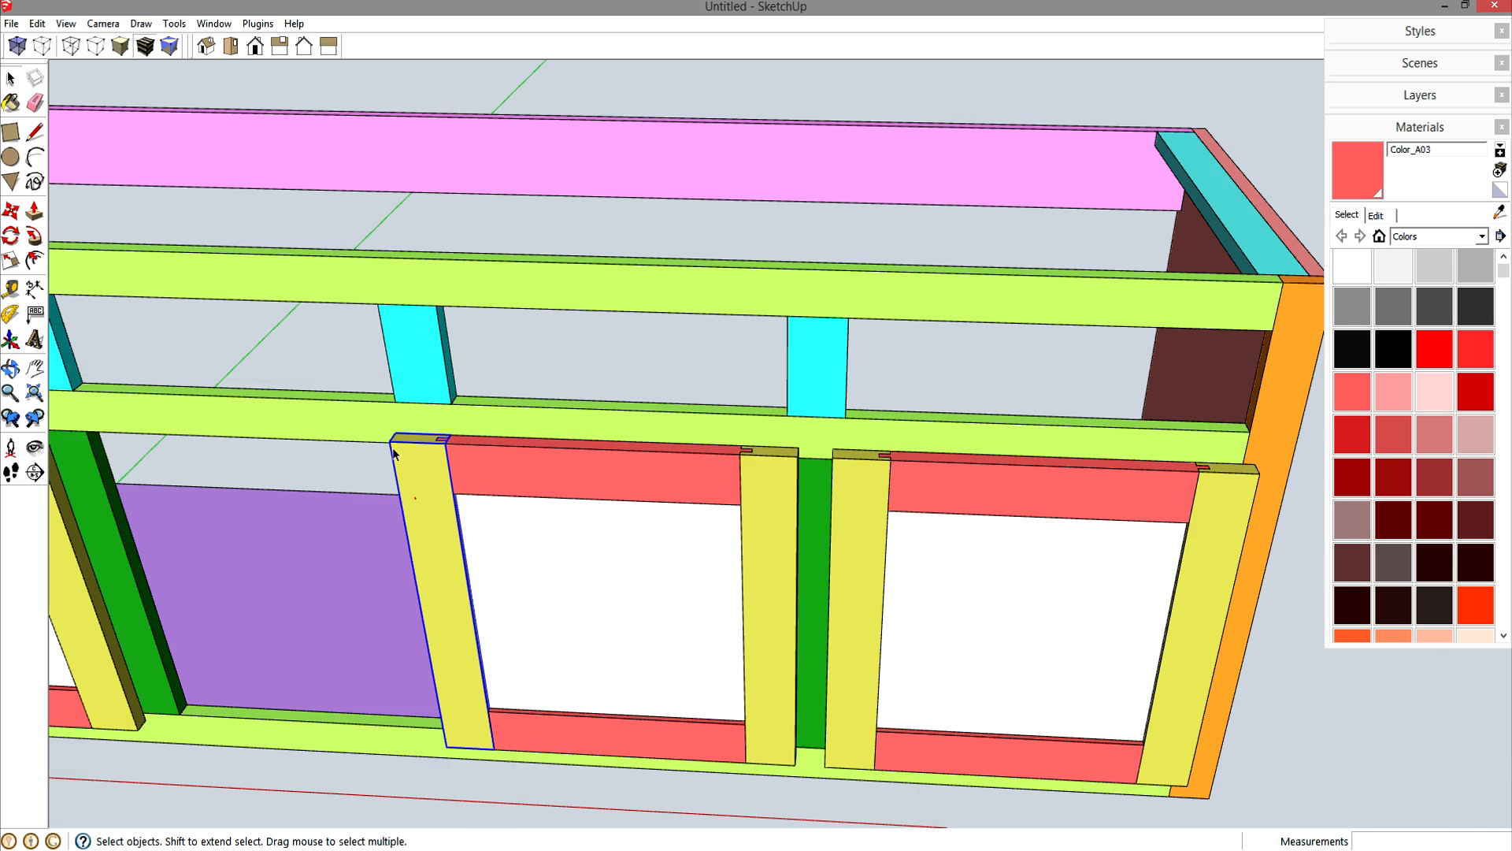
scroll(395, 433, up, 5)
key(m)
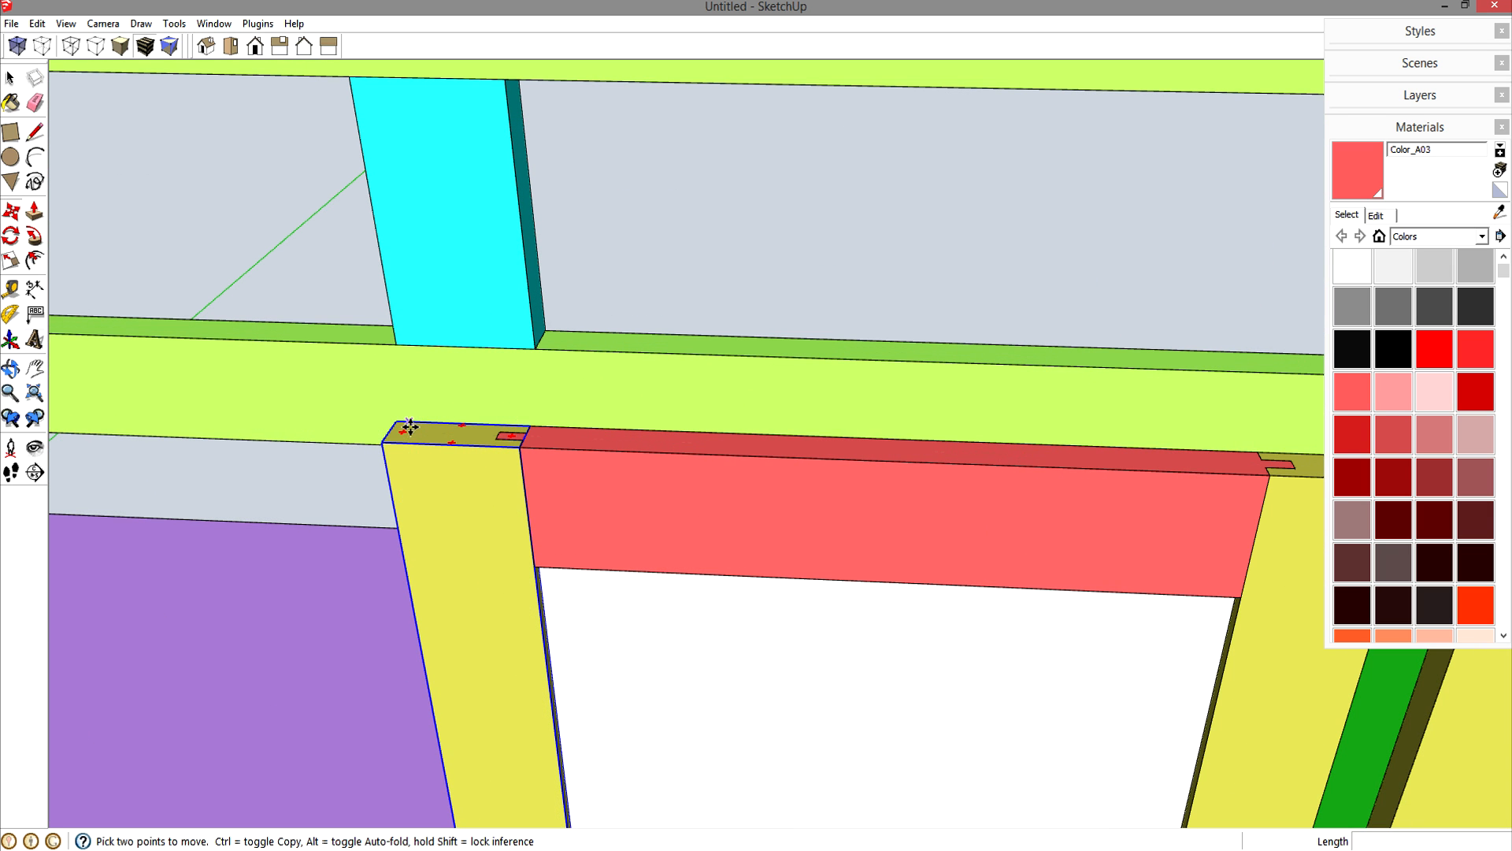
click(398, 420)
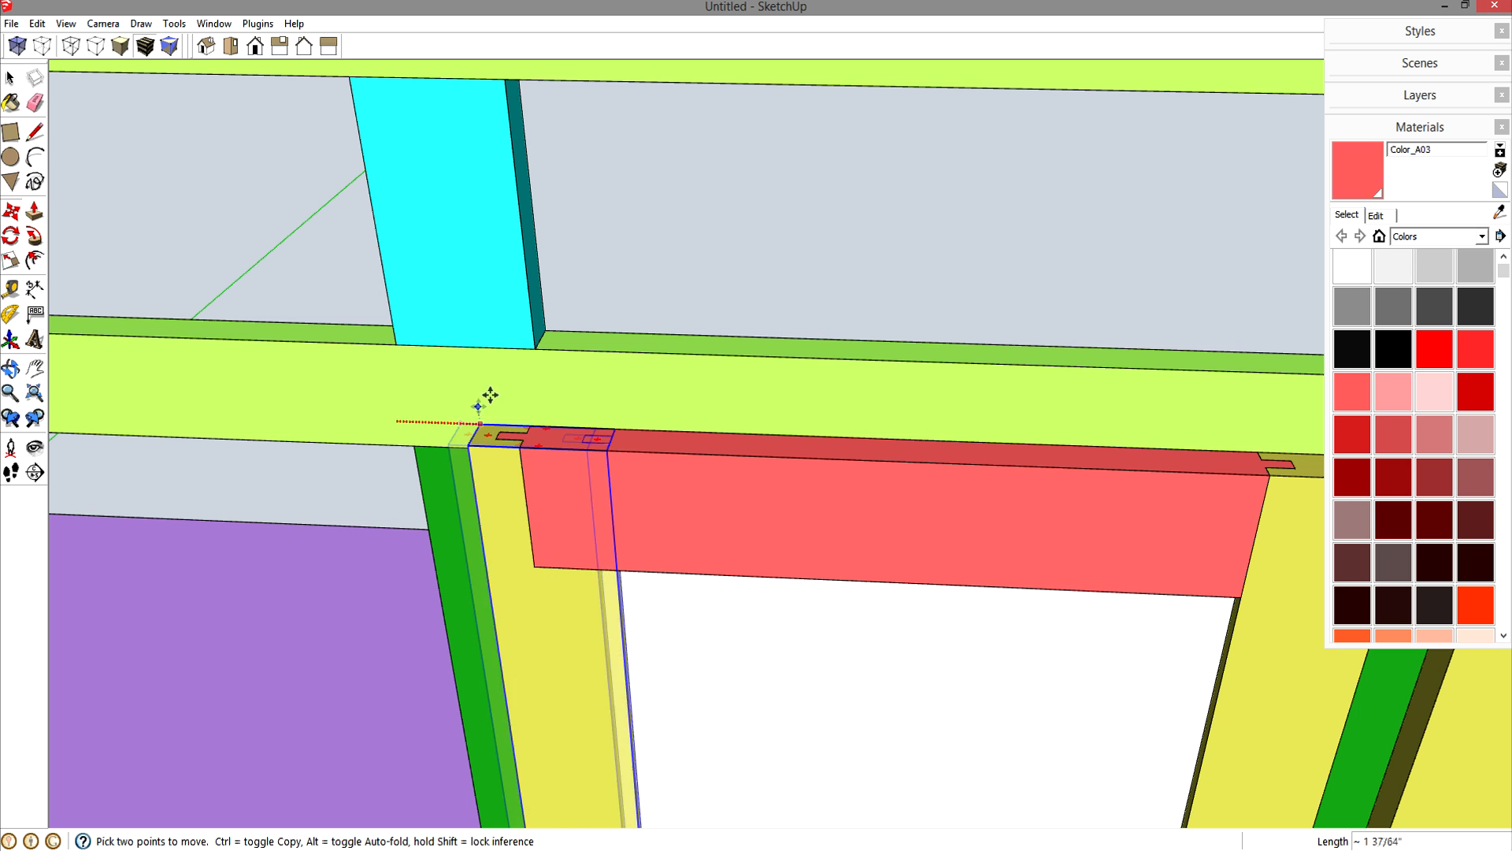
click(565, 387)
text(.5)
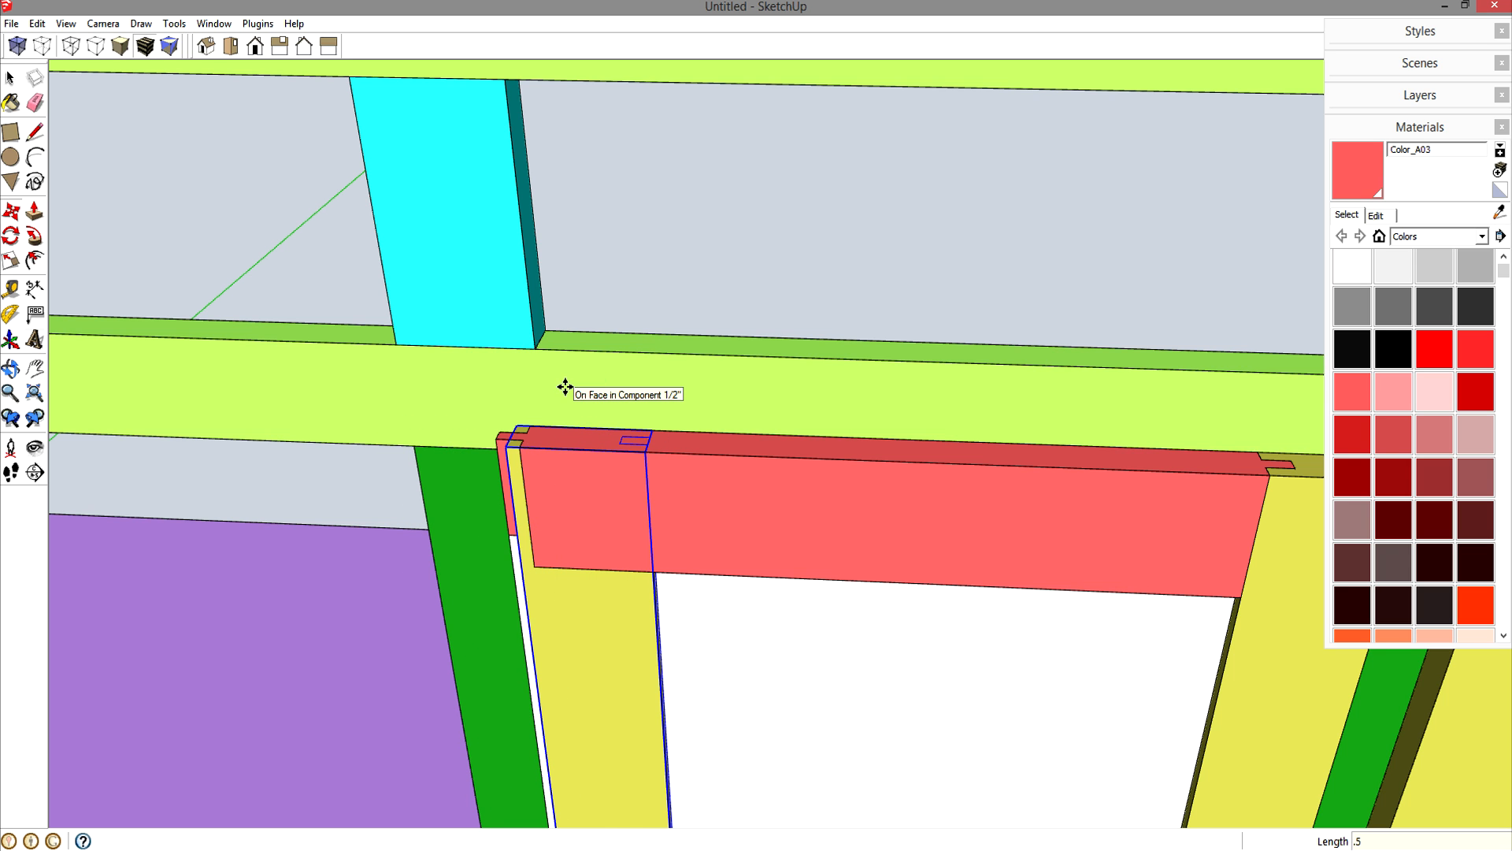
key(Return)
key(space)
- Examine the exploded door's stiles and rails one at a time to see which parts need resizing
scroll(573, 447, down, 4)
shift+middle_drag(789, 602, 788, 449)
middle_drag(832, 504, 651, 446)
click(953, 438)
click(607, 446)
click(962, 438)
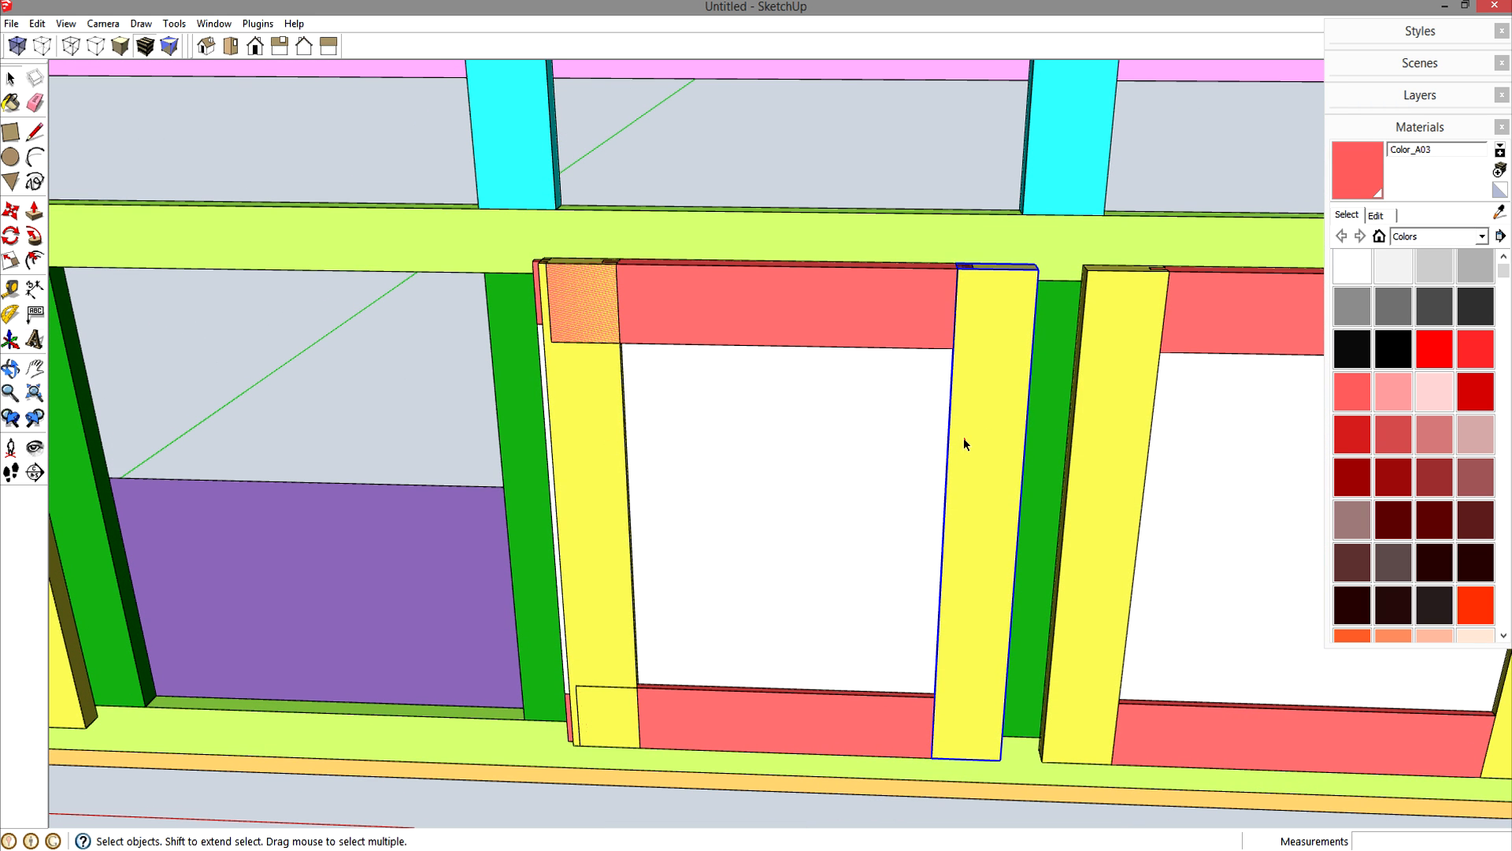
click(605, 458)
click(725, 315)
click(722, 712)
click(743, 323)
click(747, 424)
middle_drag(617, 512, 768, 275)
- Make the exploded door's top and bottom rails unique from those of the other doors
click(768, 277)
click(754, 717)
scroll(754, 716, down, 6)
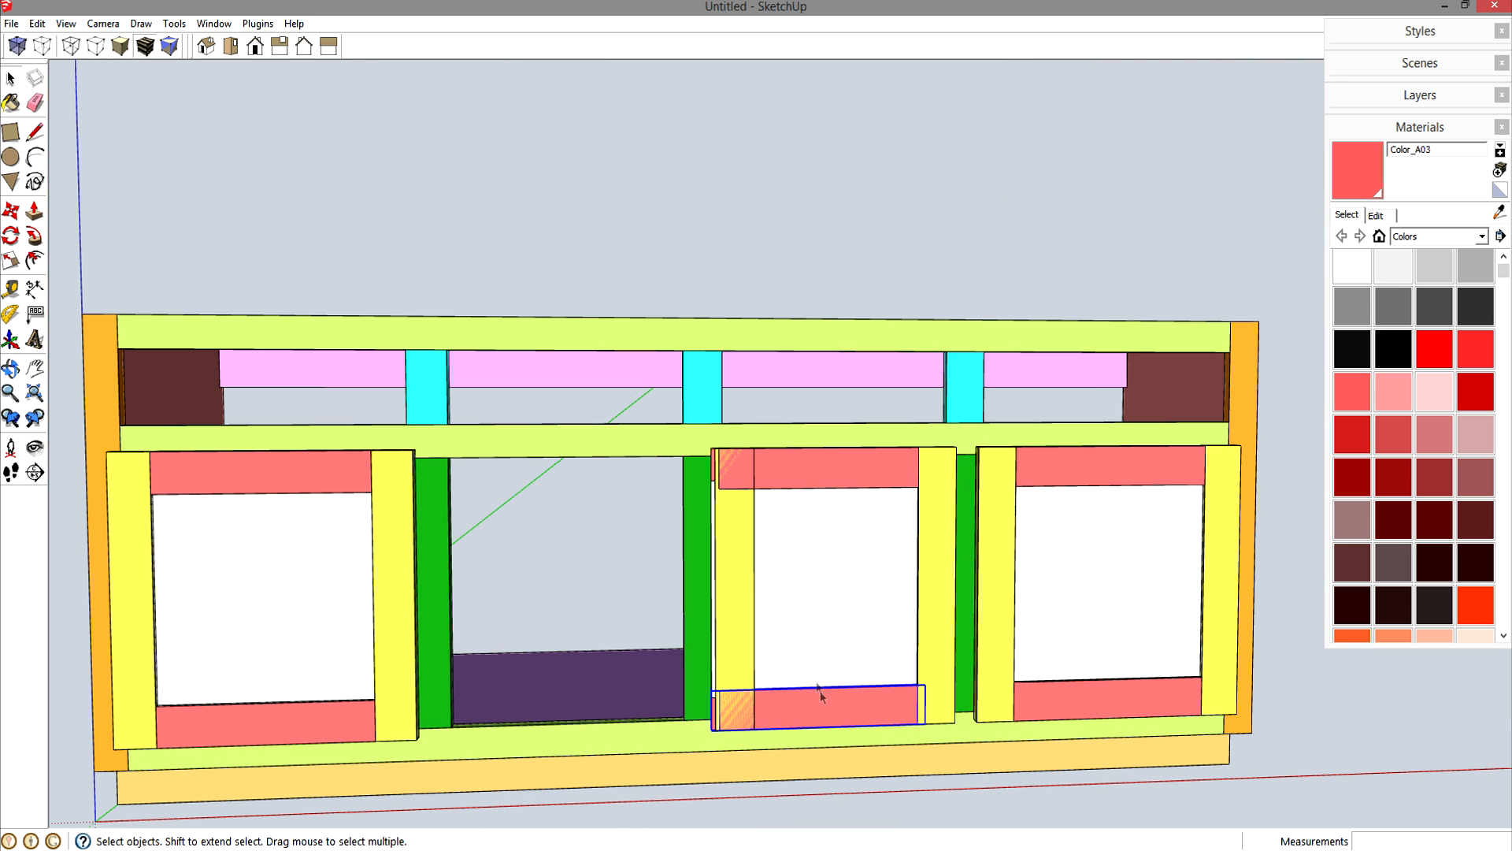
shift+click(835, 470)
right_click(834, 467)
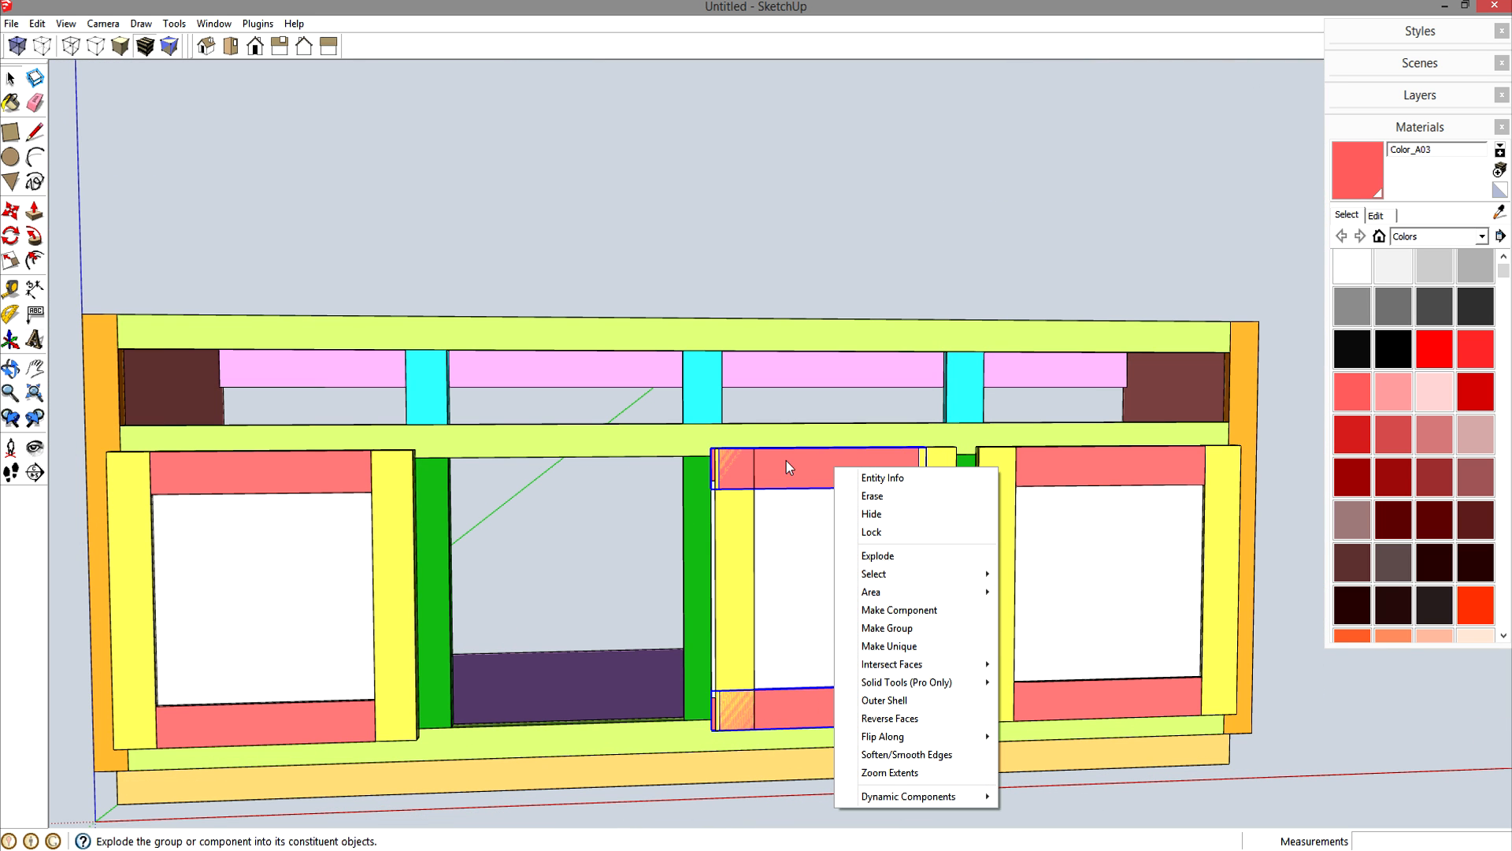
click(893, 646)
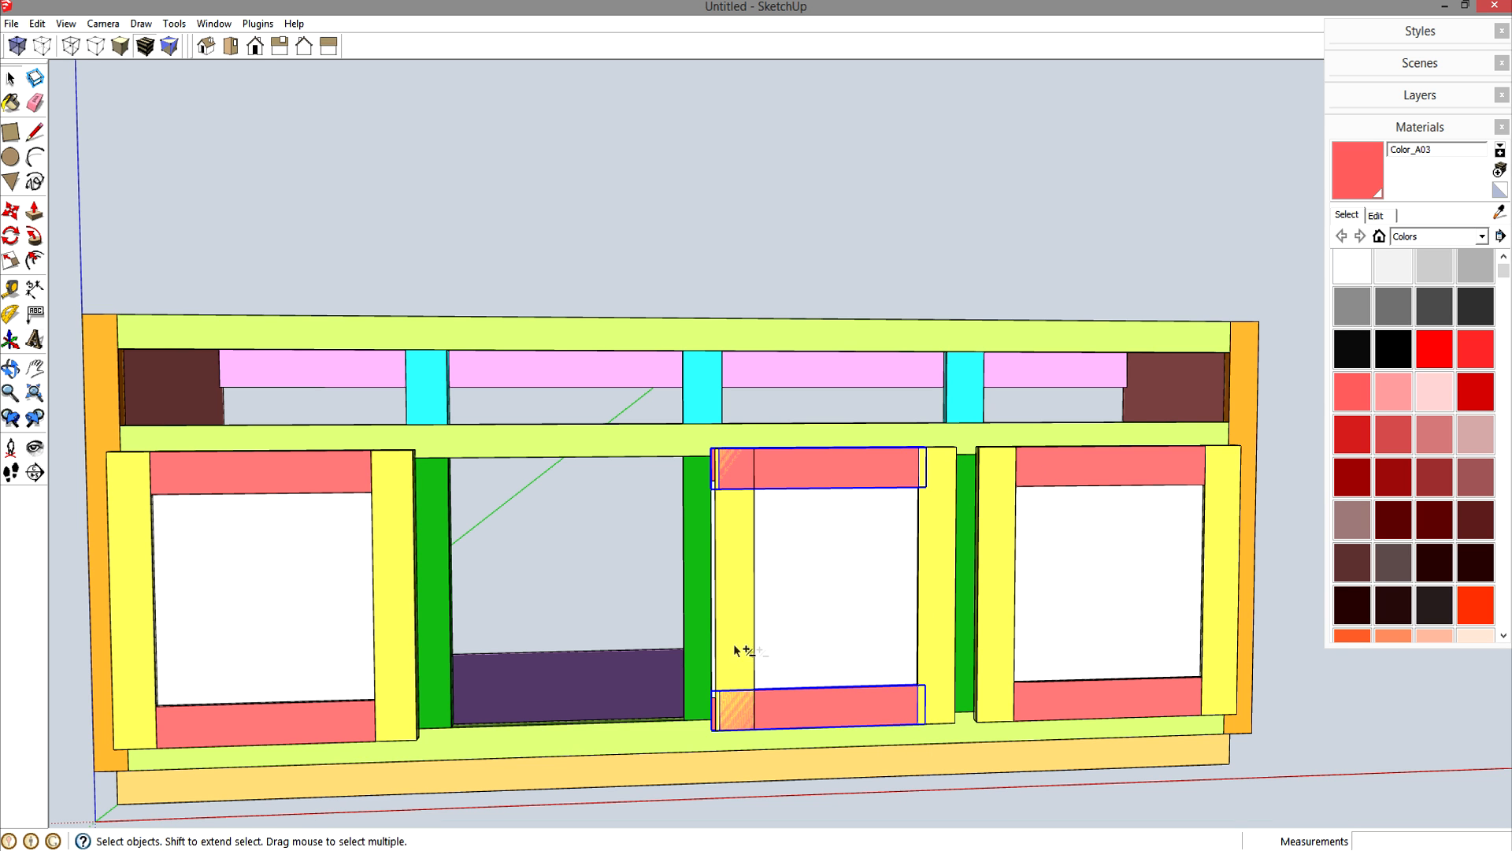
- Shorten the unique rails by moving their left end geometry 2 1/4" right to meet the groove in the left stile
shift+middle_drag(746, 649, 614, 611)
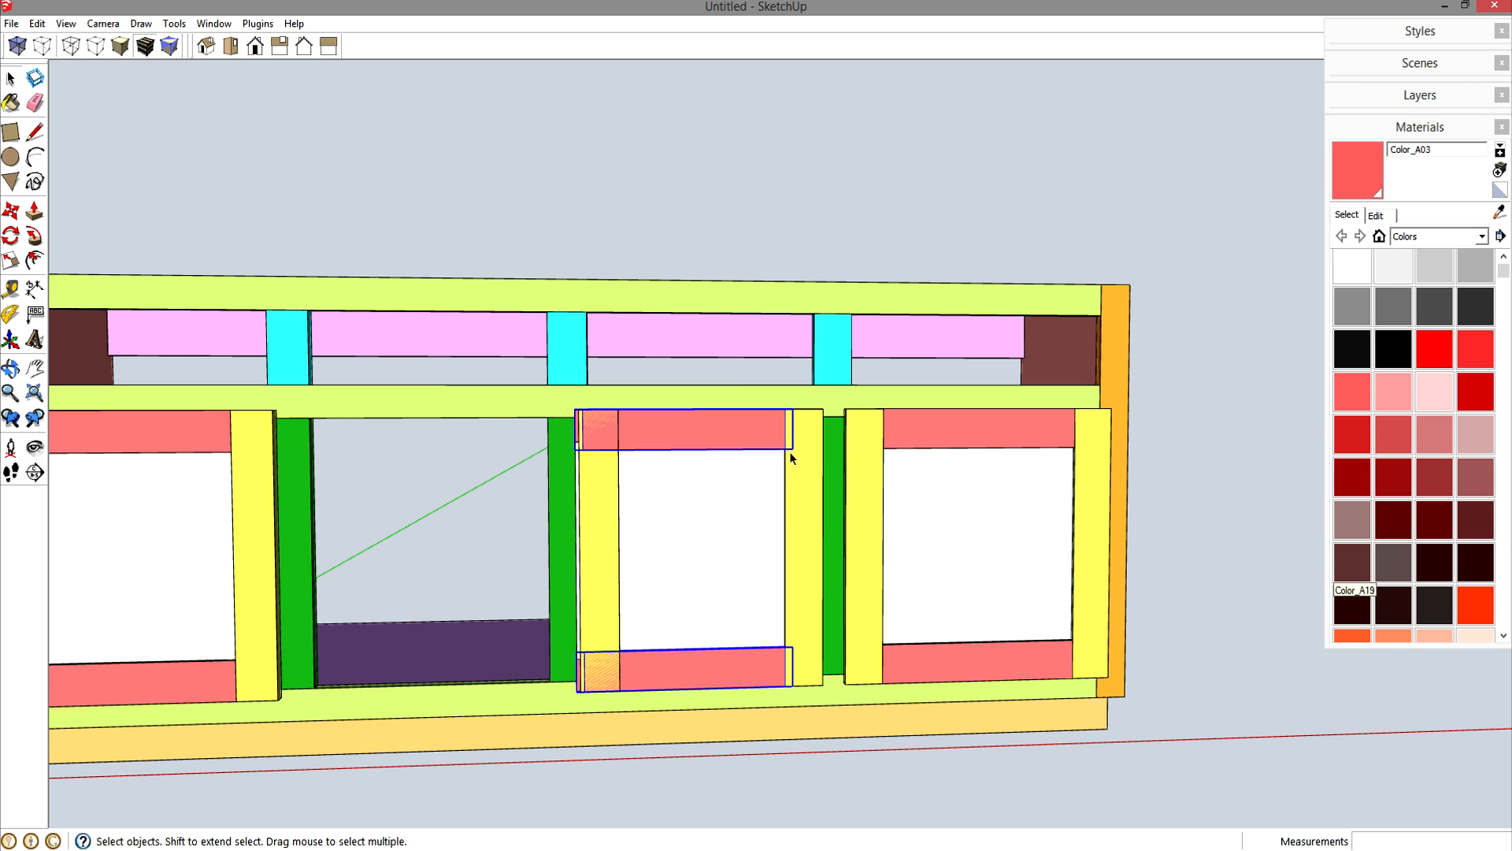
double_click(685, 429)
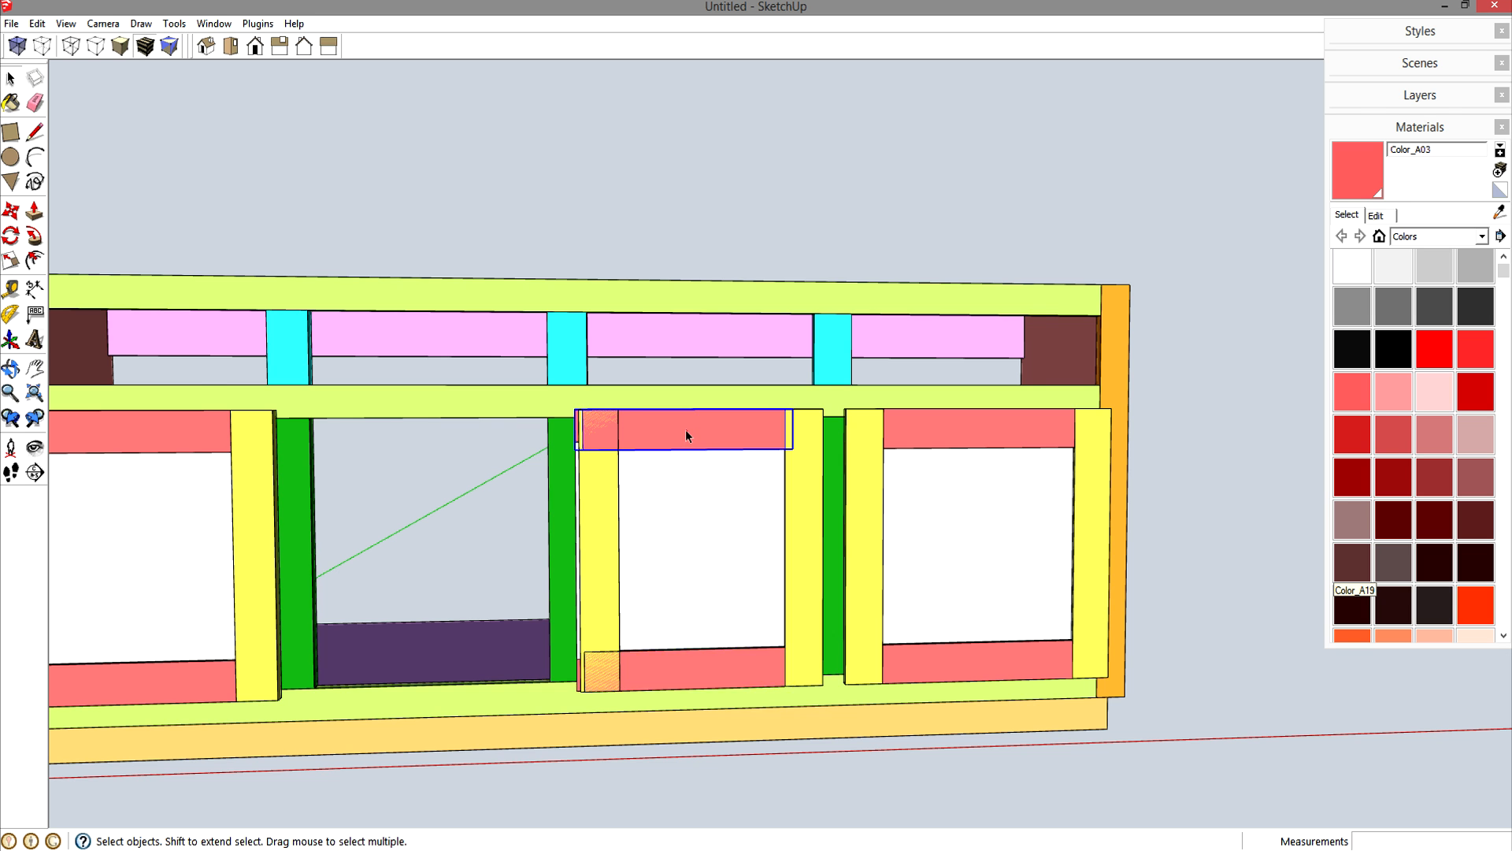
scroll(685, 428, up, 5)
middle_drag(685, 429, 690, 689)
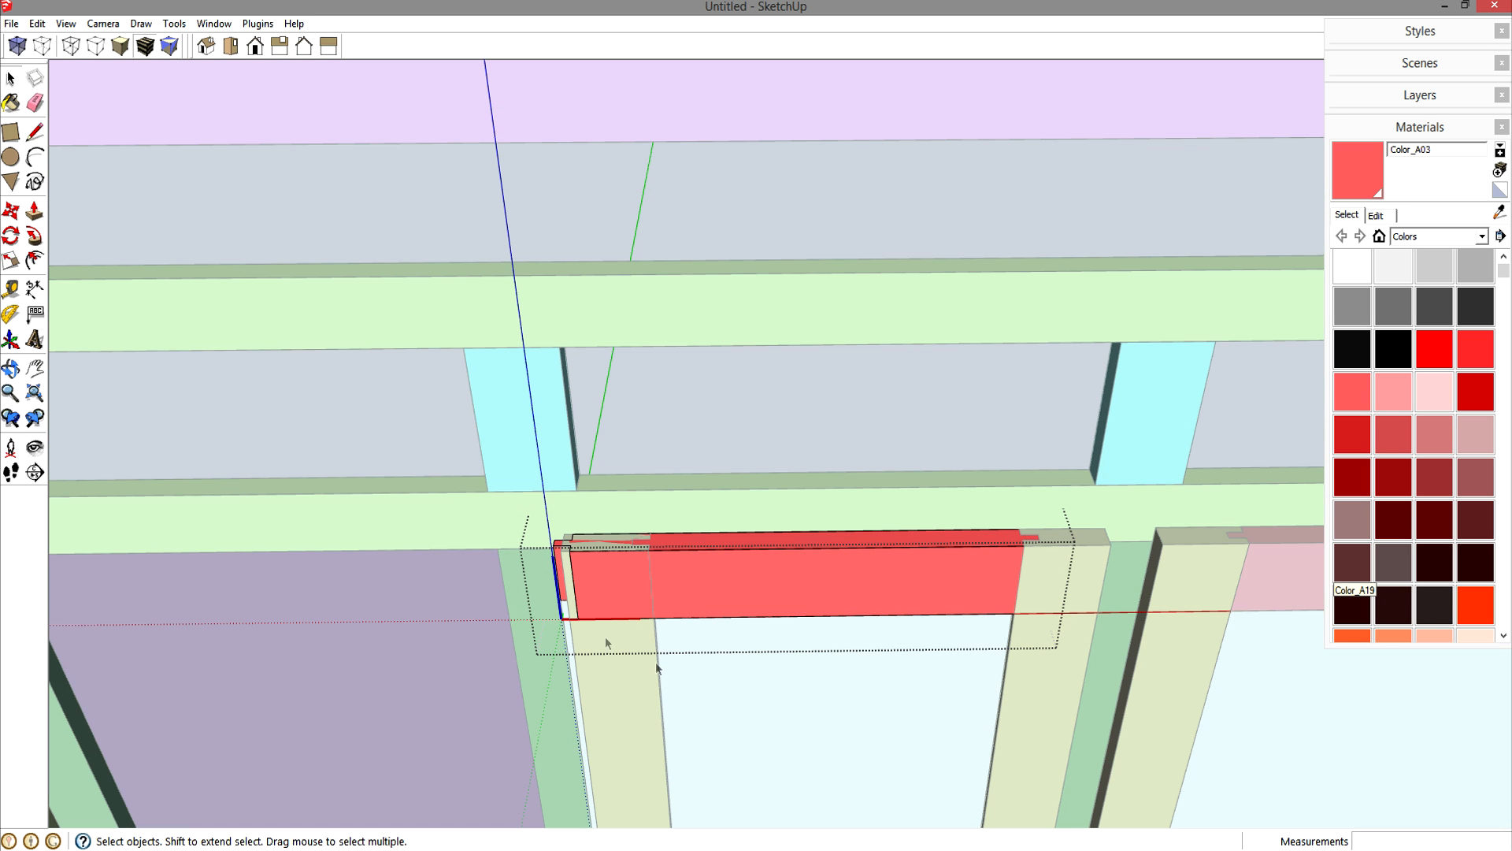
drag(447, 471, 625, 699)
scroll(589, 624, up, 2)
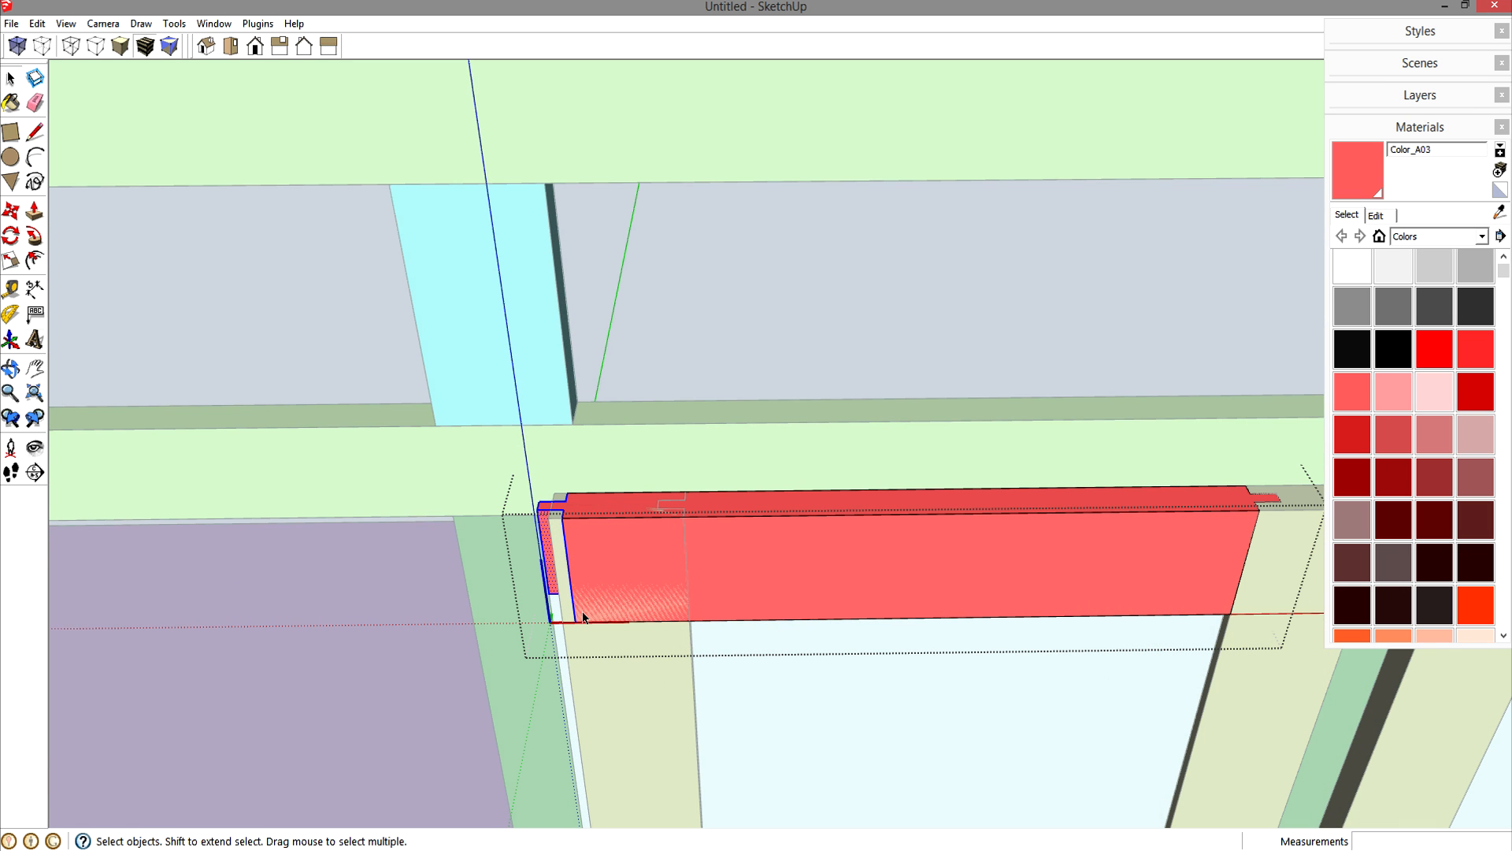
key(m)
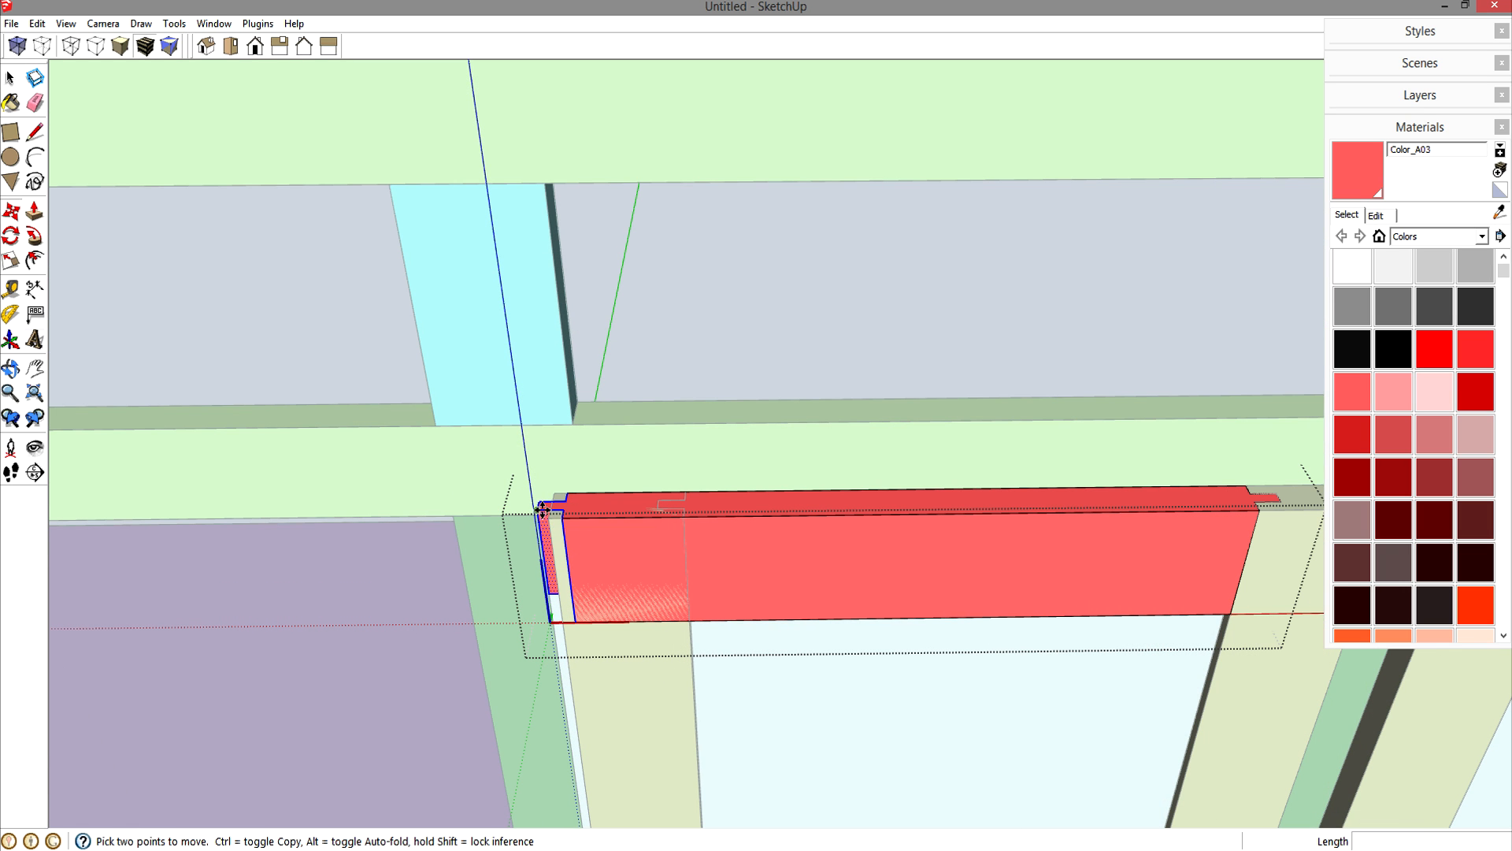
click(542, 510)
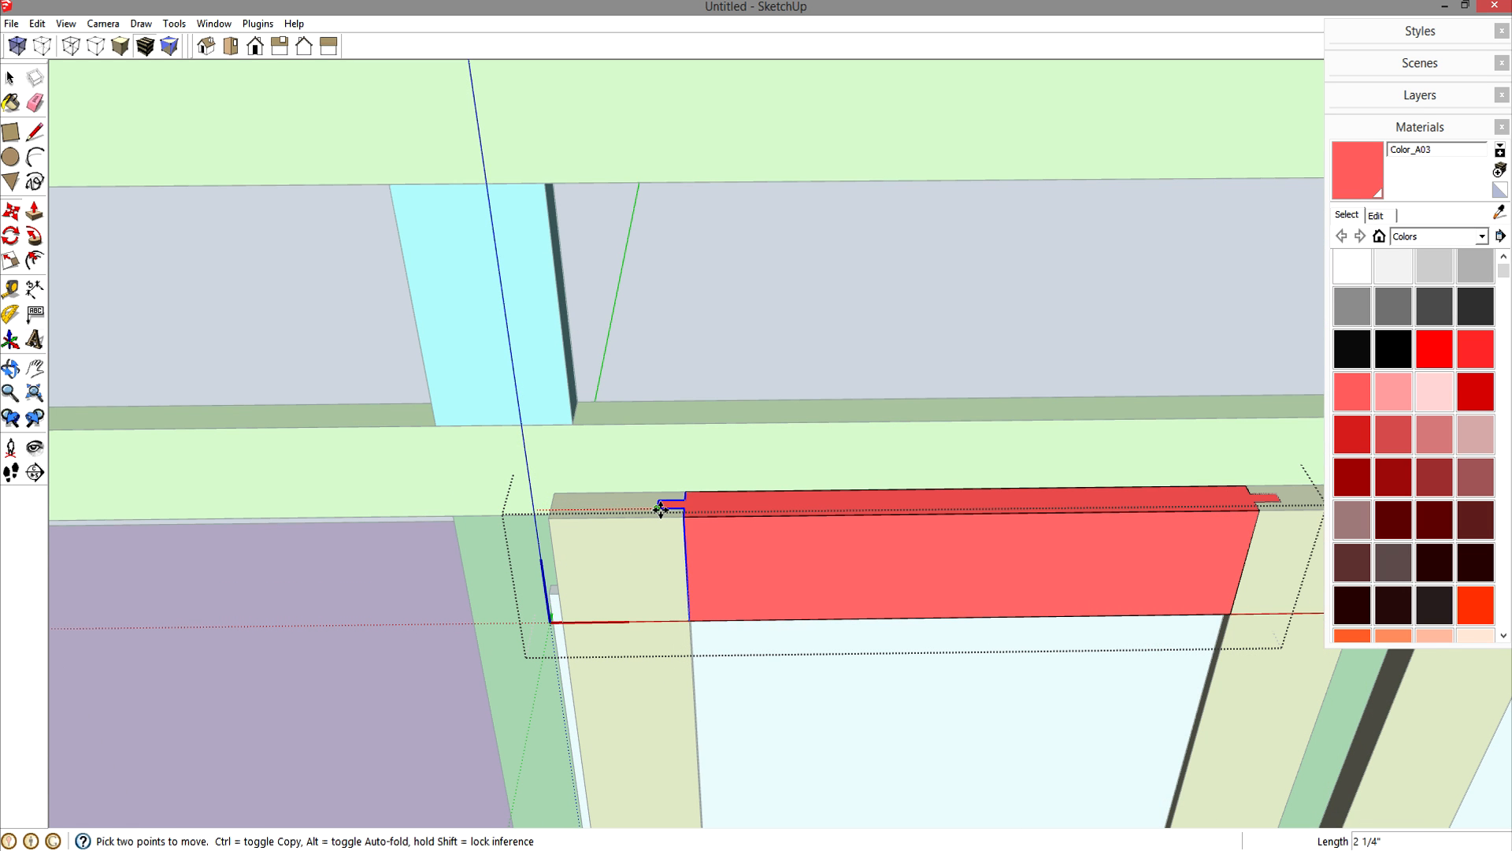
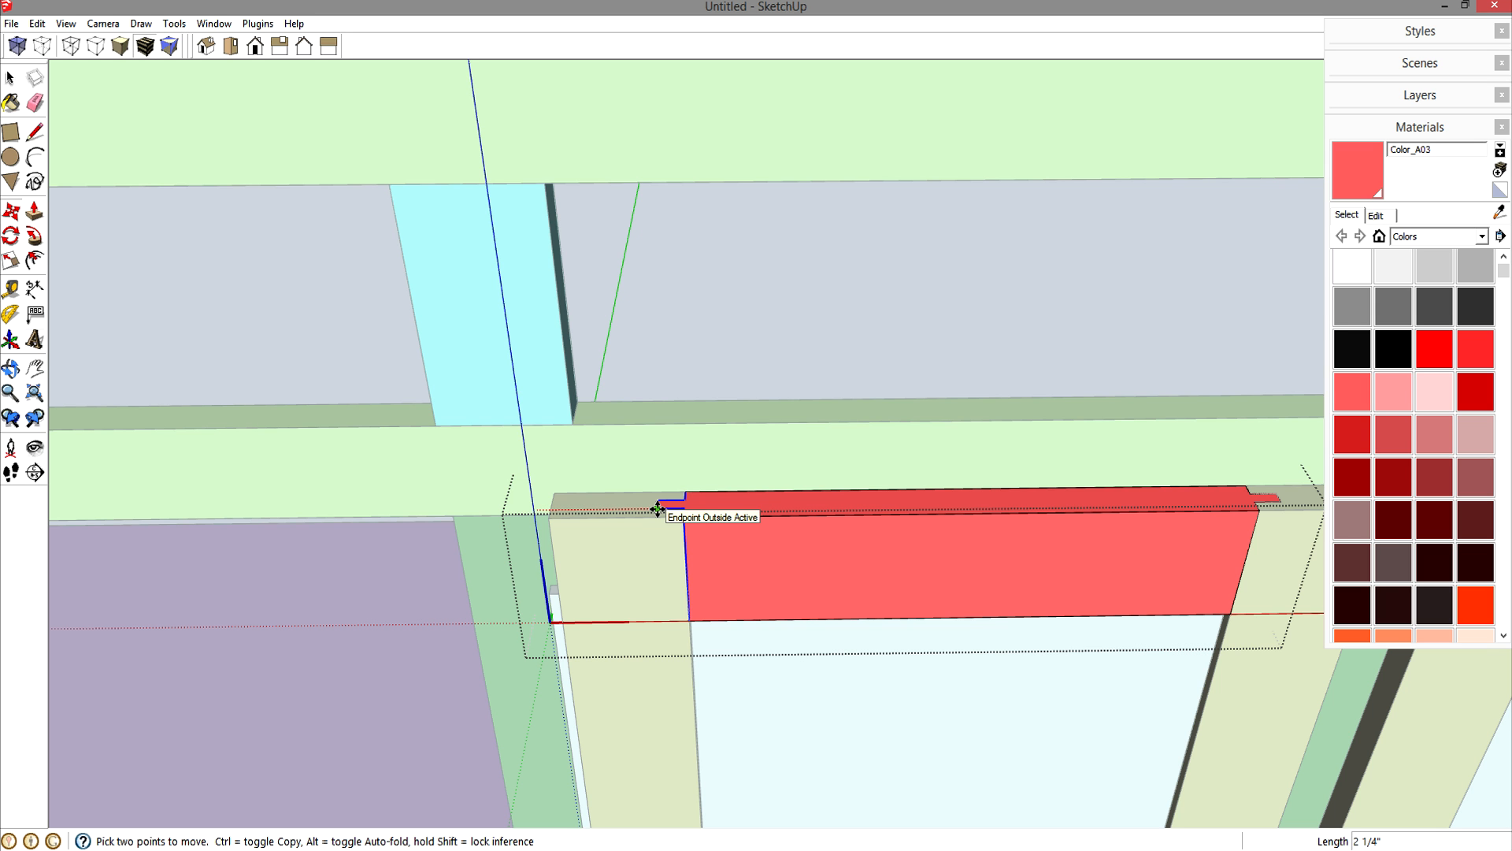
scroll(661, 519, down, 10)
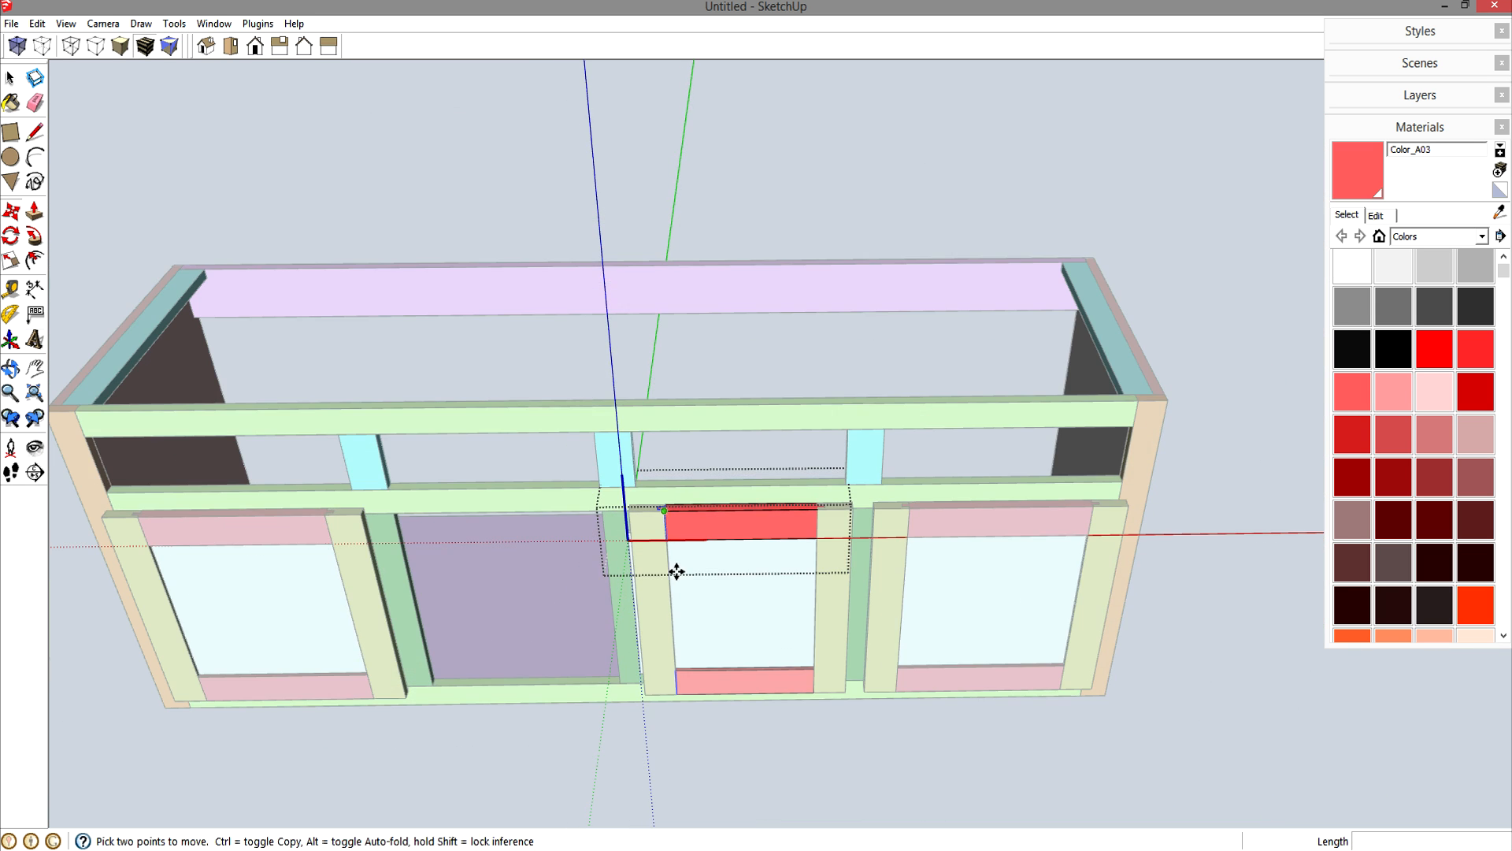
key(space)
click(671, 658)
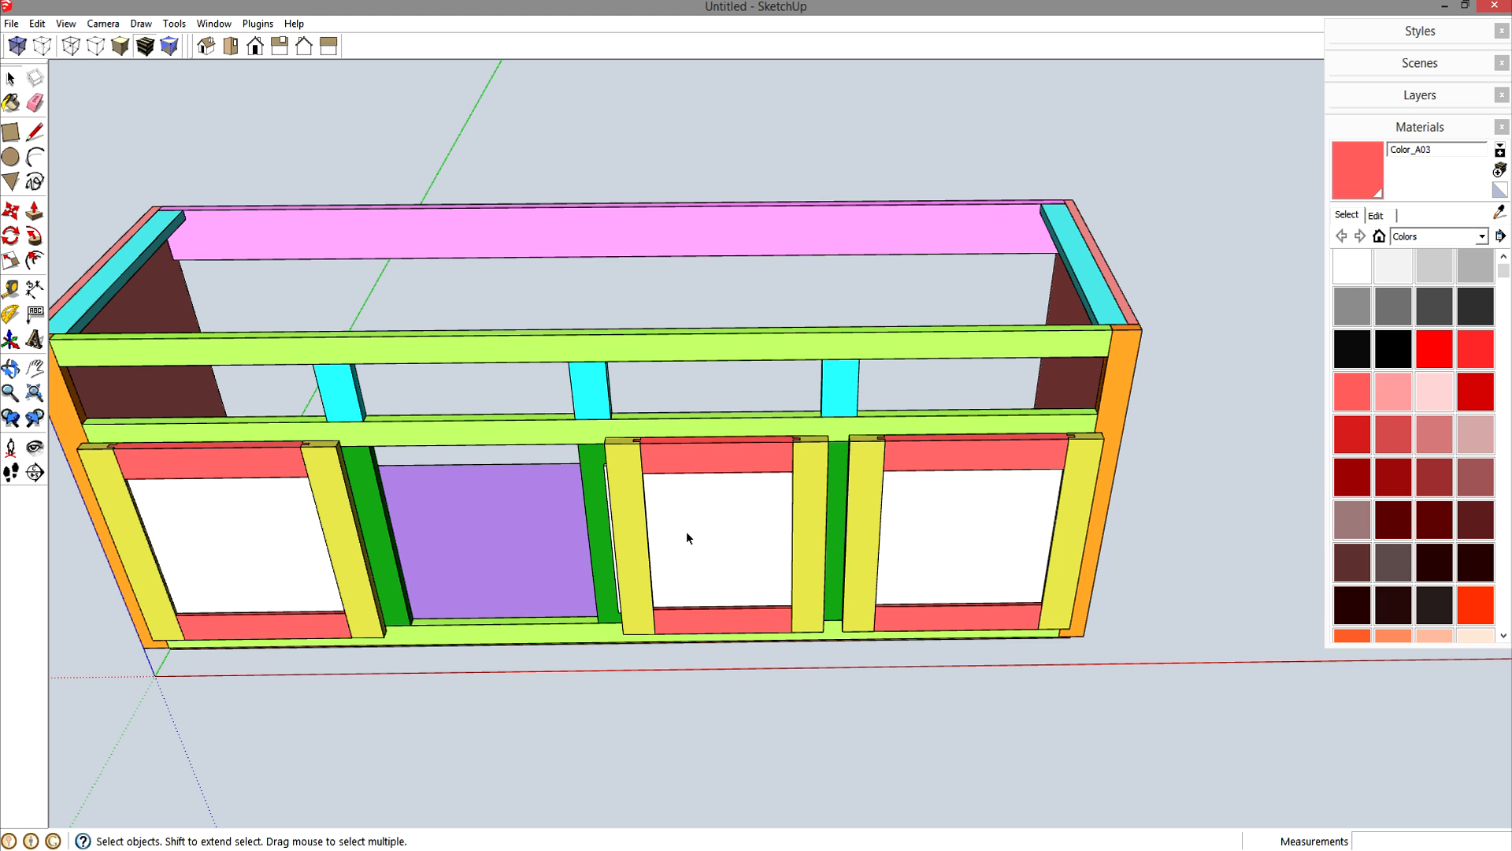
double_click(687, 531)
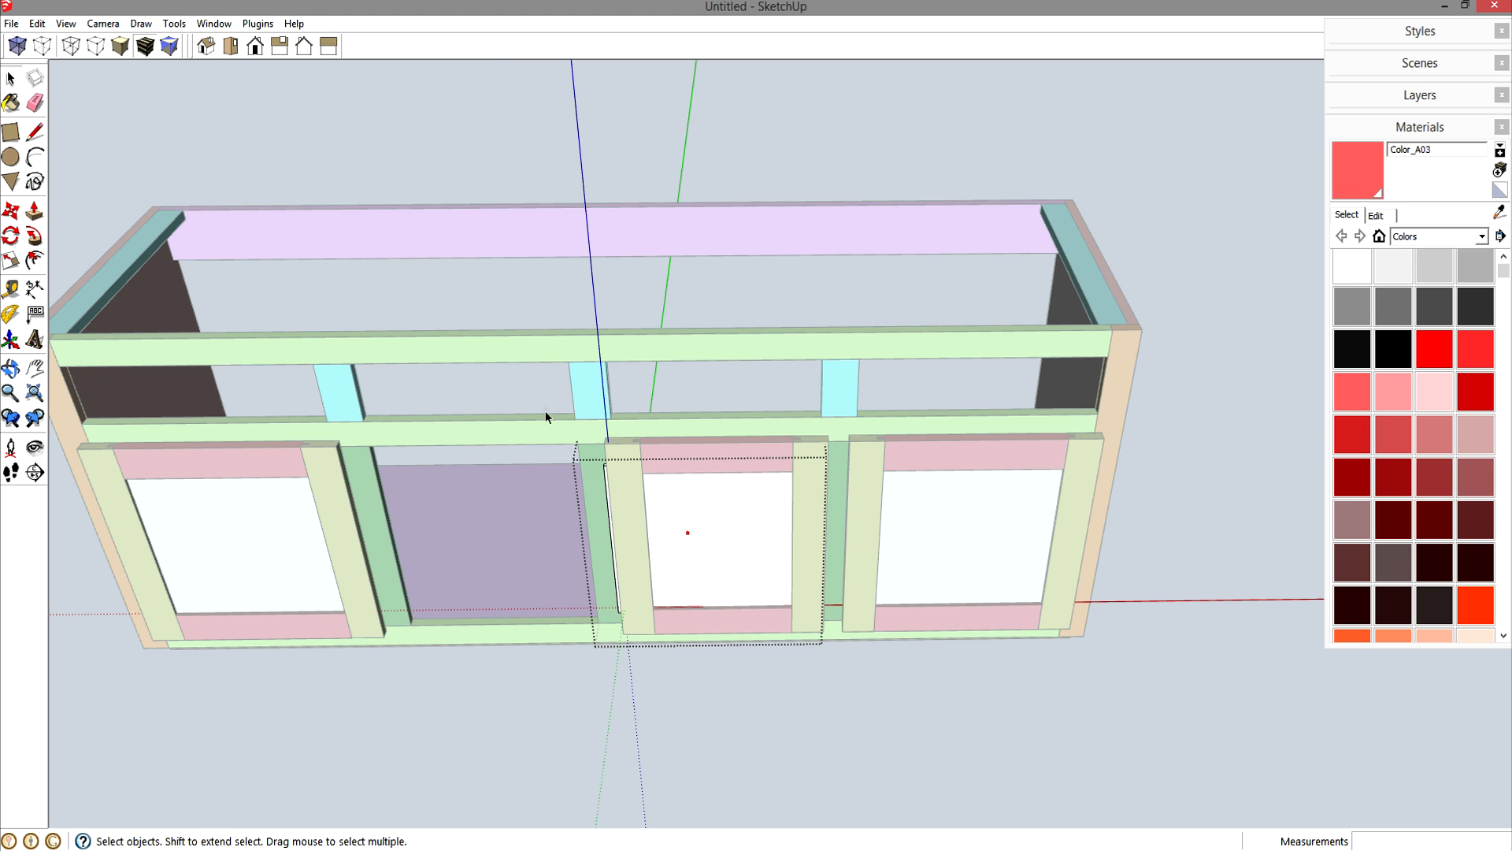
drag(542, 390, 687, 715)
key(m)
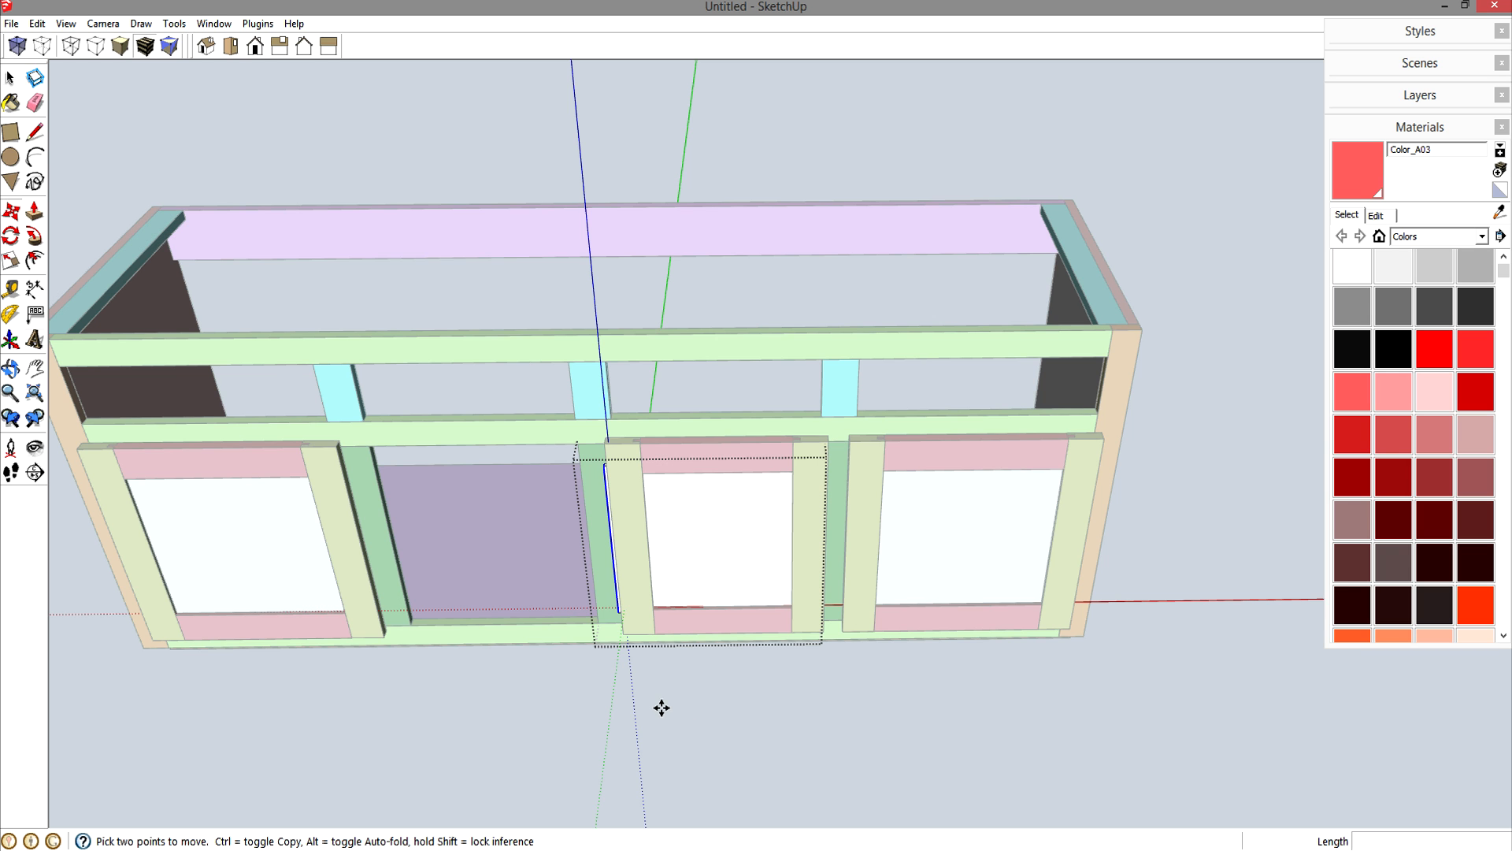
click(662, 708)
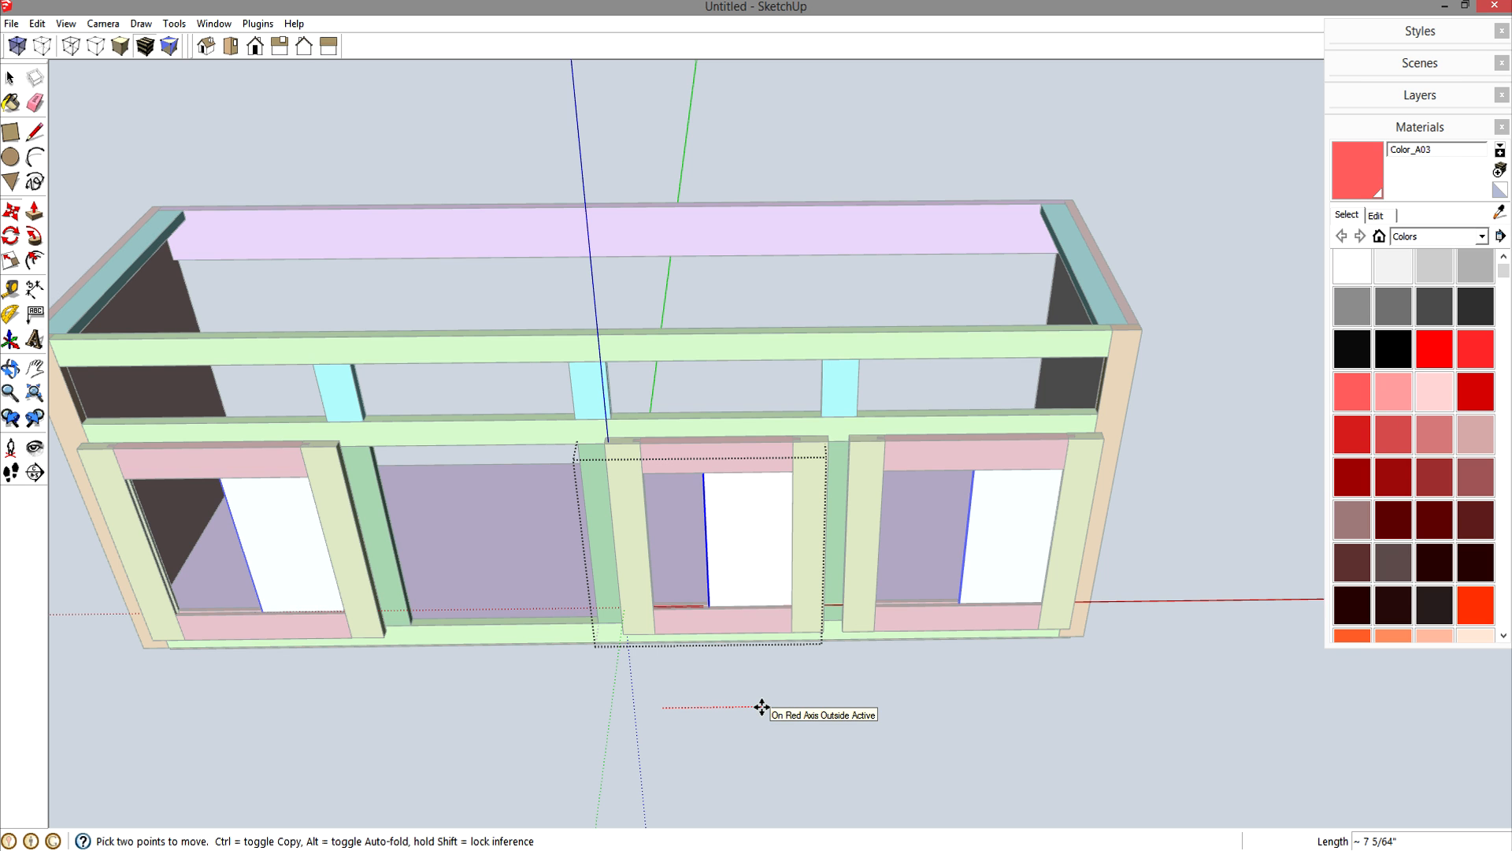
click(762, 707)
key(space)
click(762, 707)
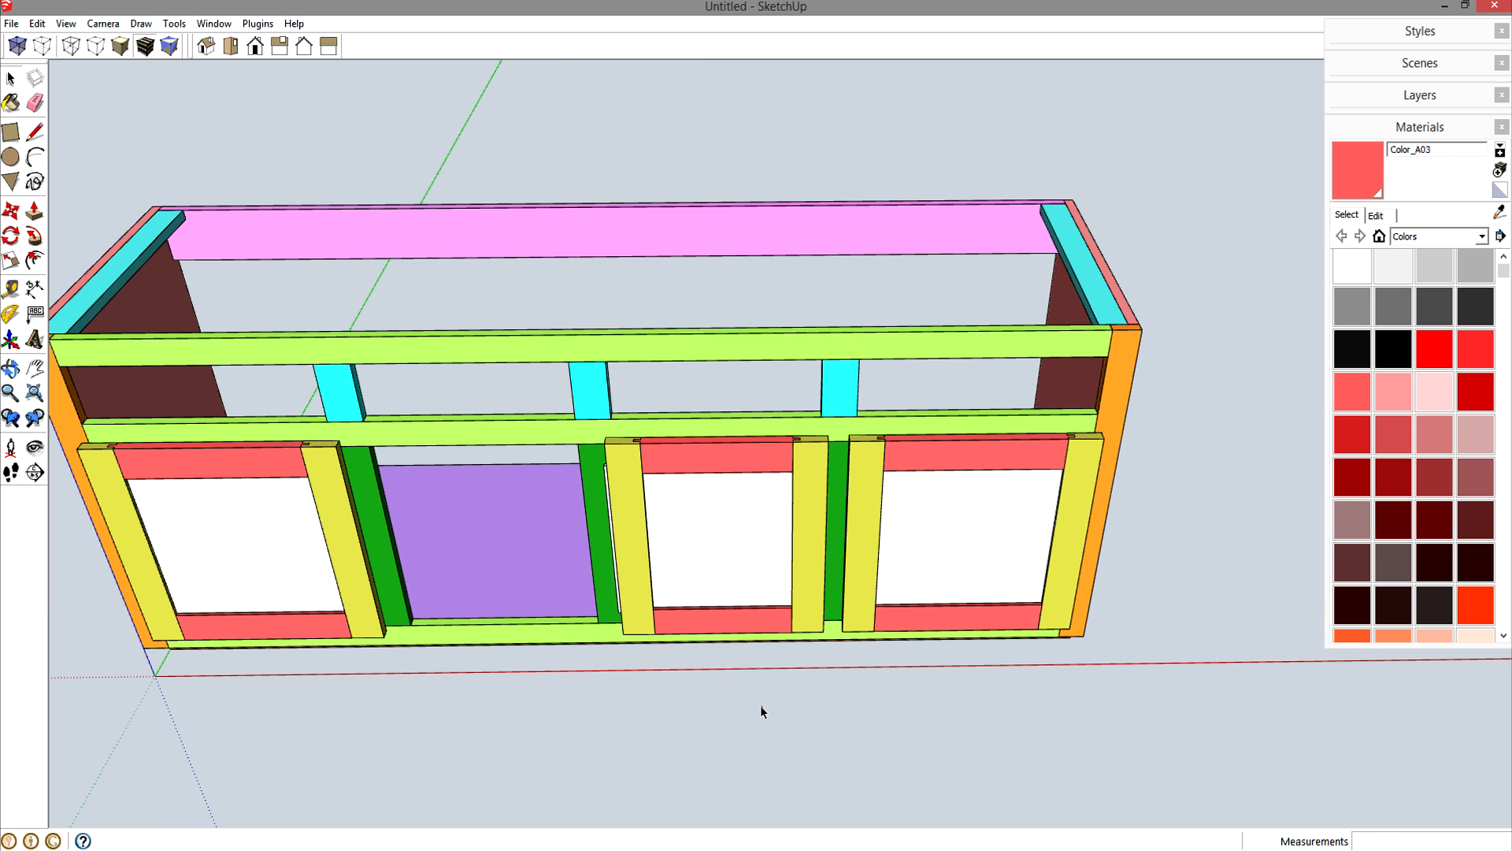
- Make the narrow door's panel unique and shorten it by moving its left edge geometry 2.25" right
right_click(748, 532)
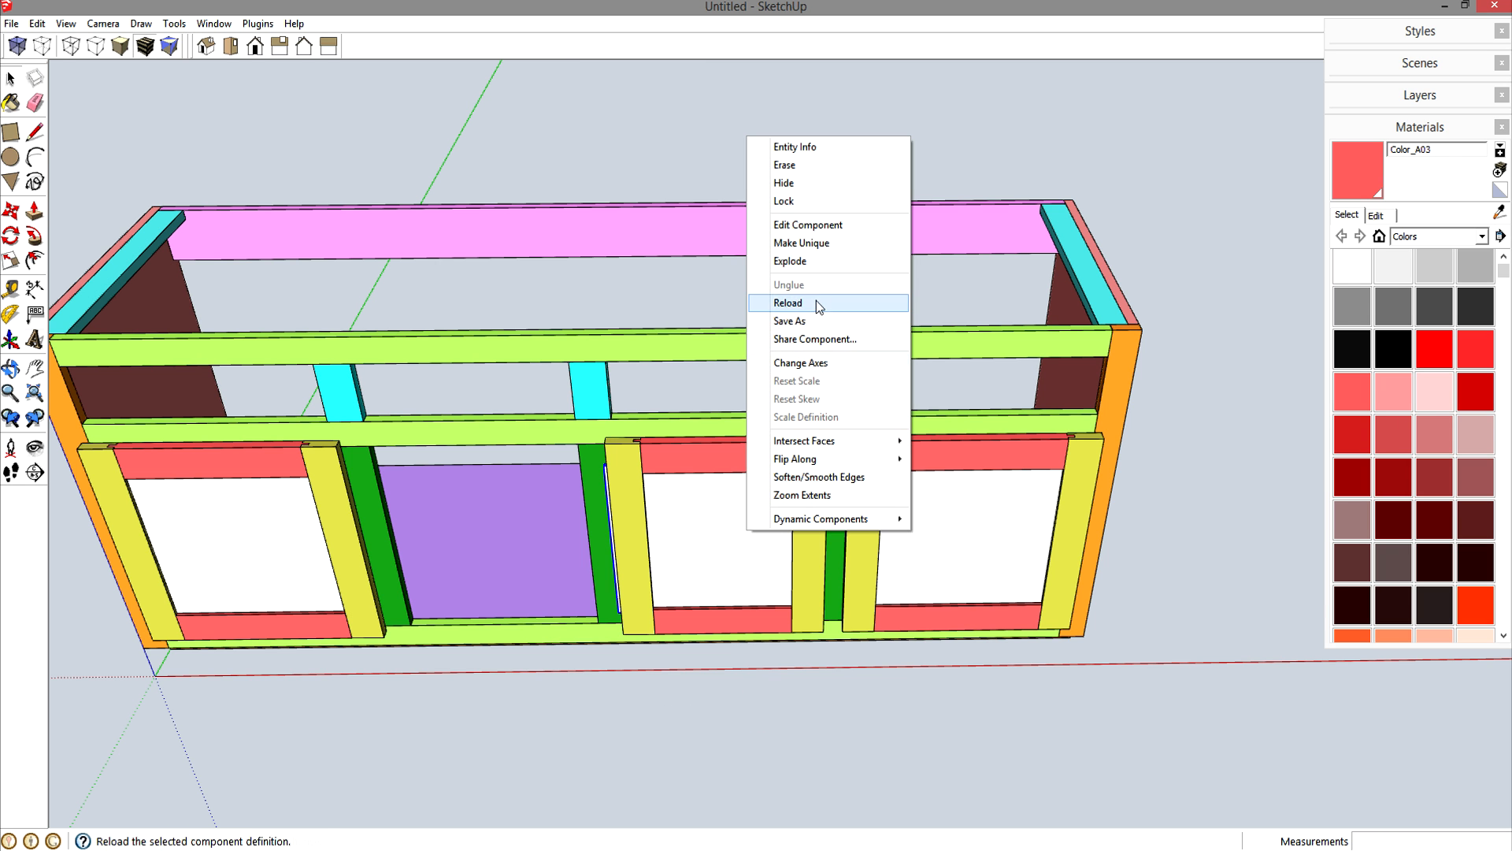
click(824, 245)
double_click(692, 518)
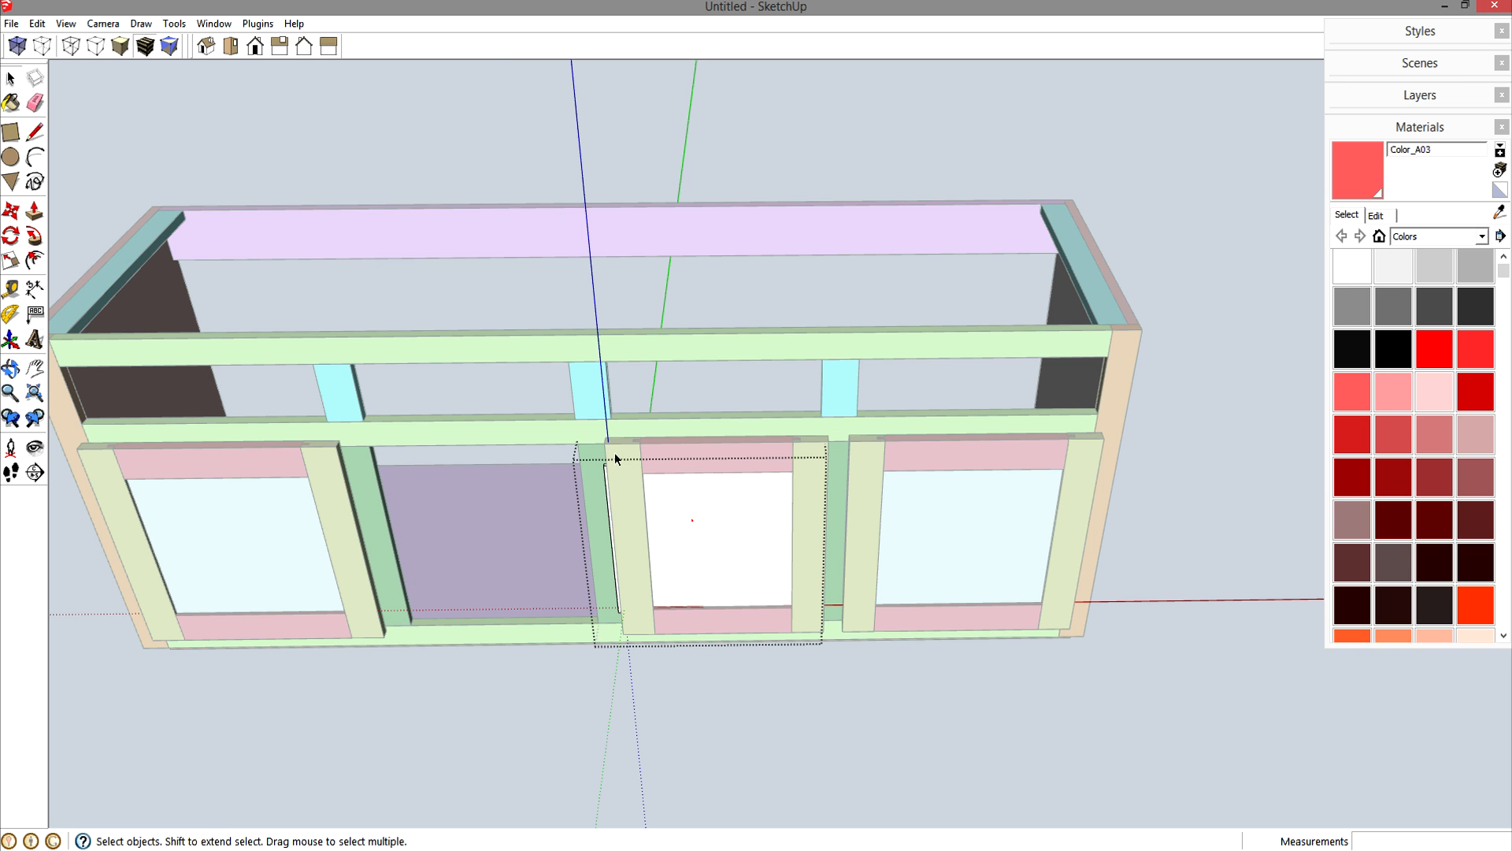
drag(514, 356, 719, 760)
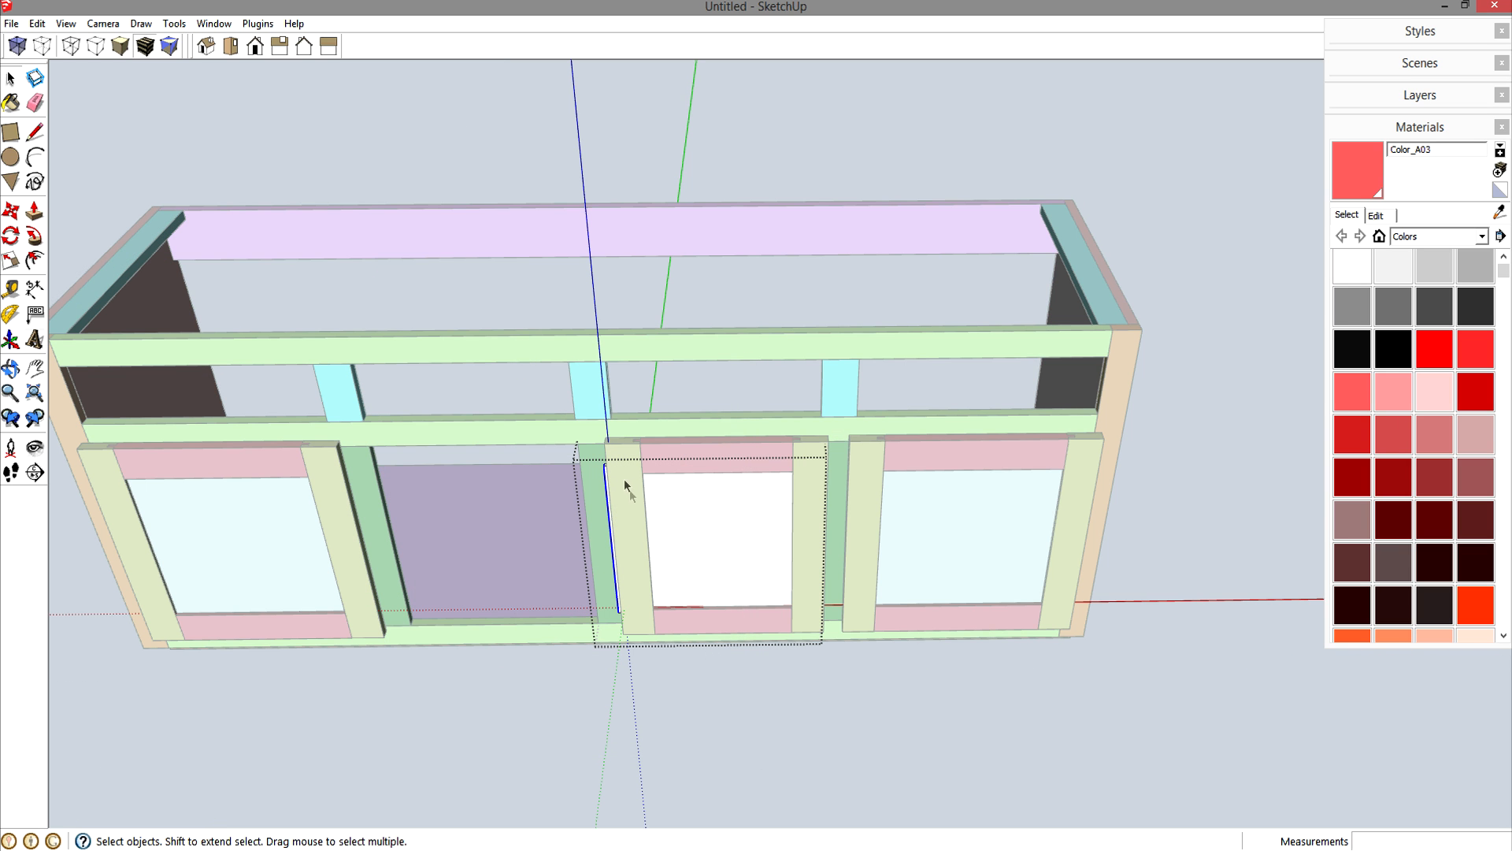
key(m)
click(648, 695)
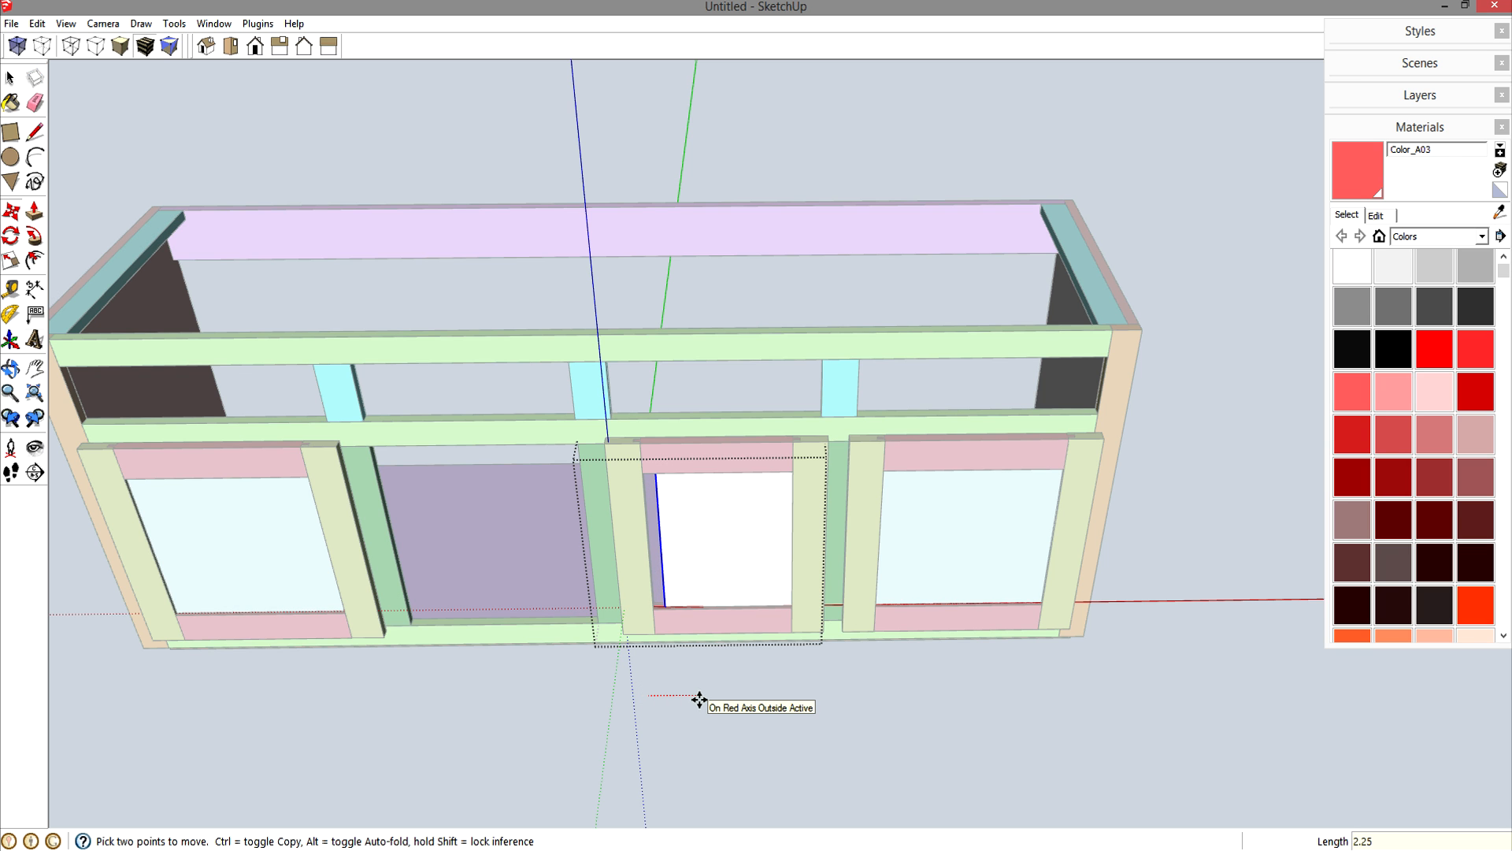
key(Return)
key(space)
click(698, 699)
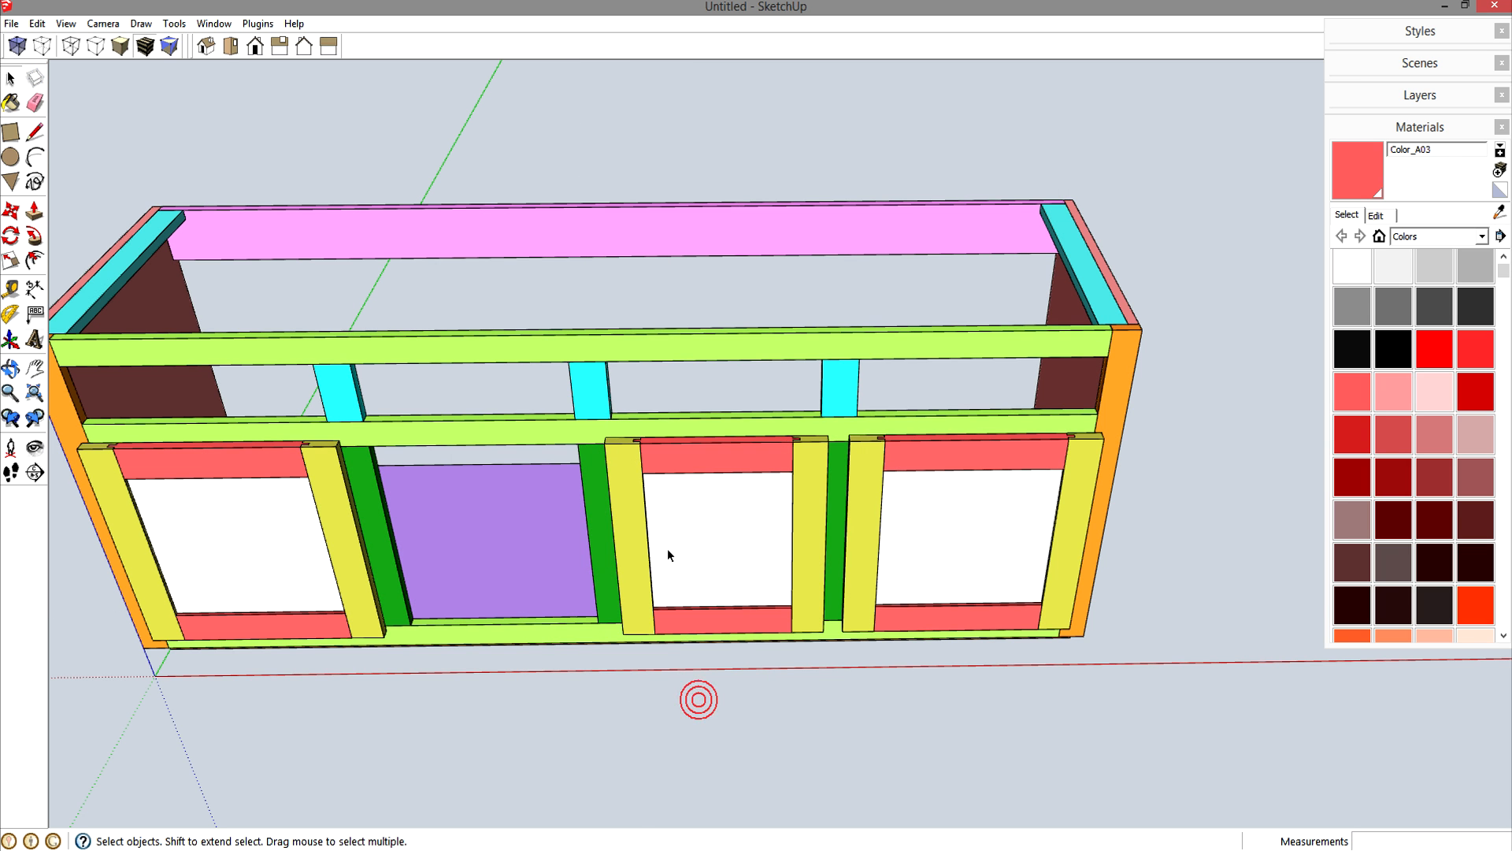
- Combine the narrow door's two stiles, two rails and panel into one component
click(629, 485)
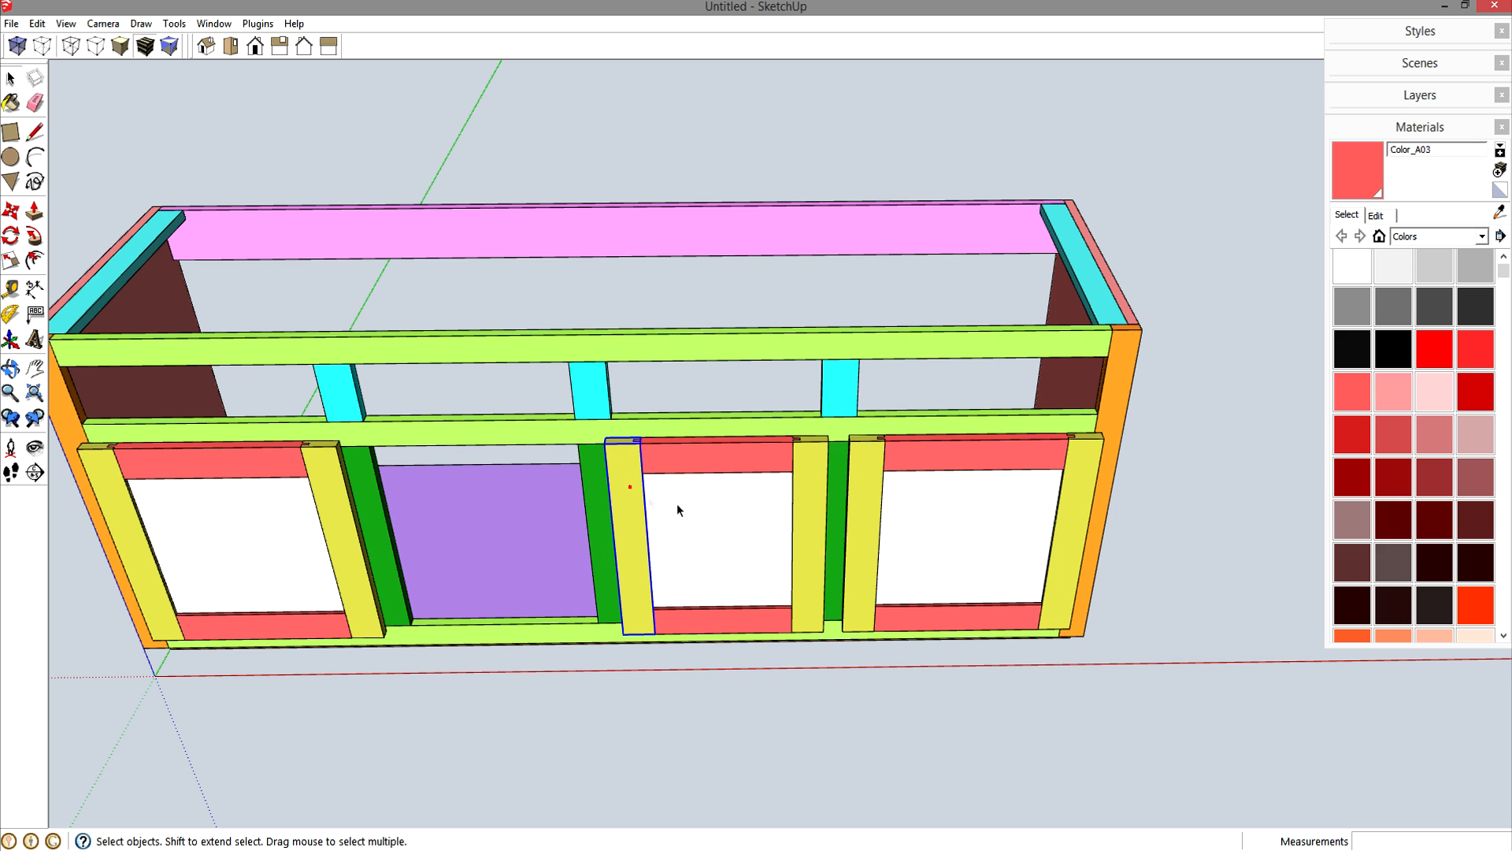
shift+click(803, 517)
shift+click(768, 461)
shift+click(741, 619)
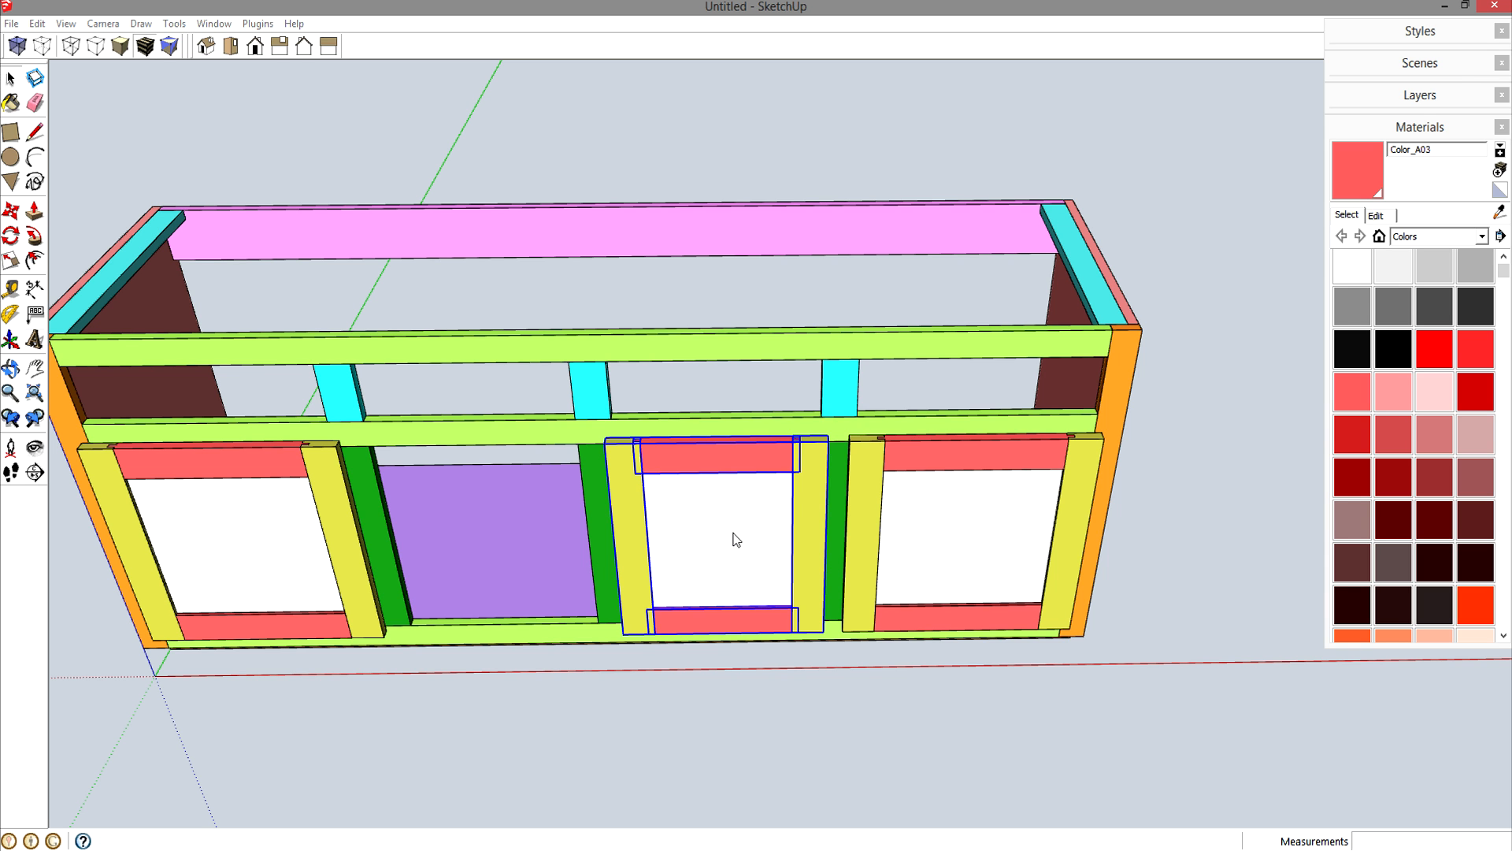
key(g)
key(Return)
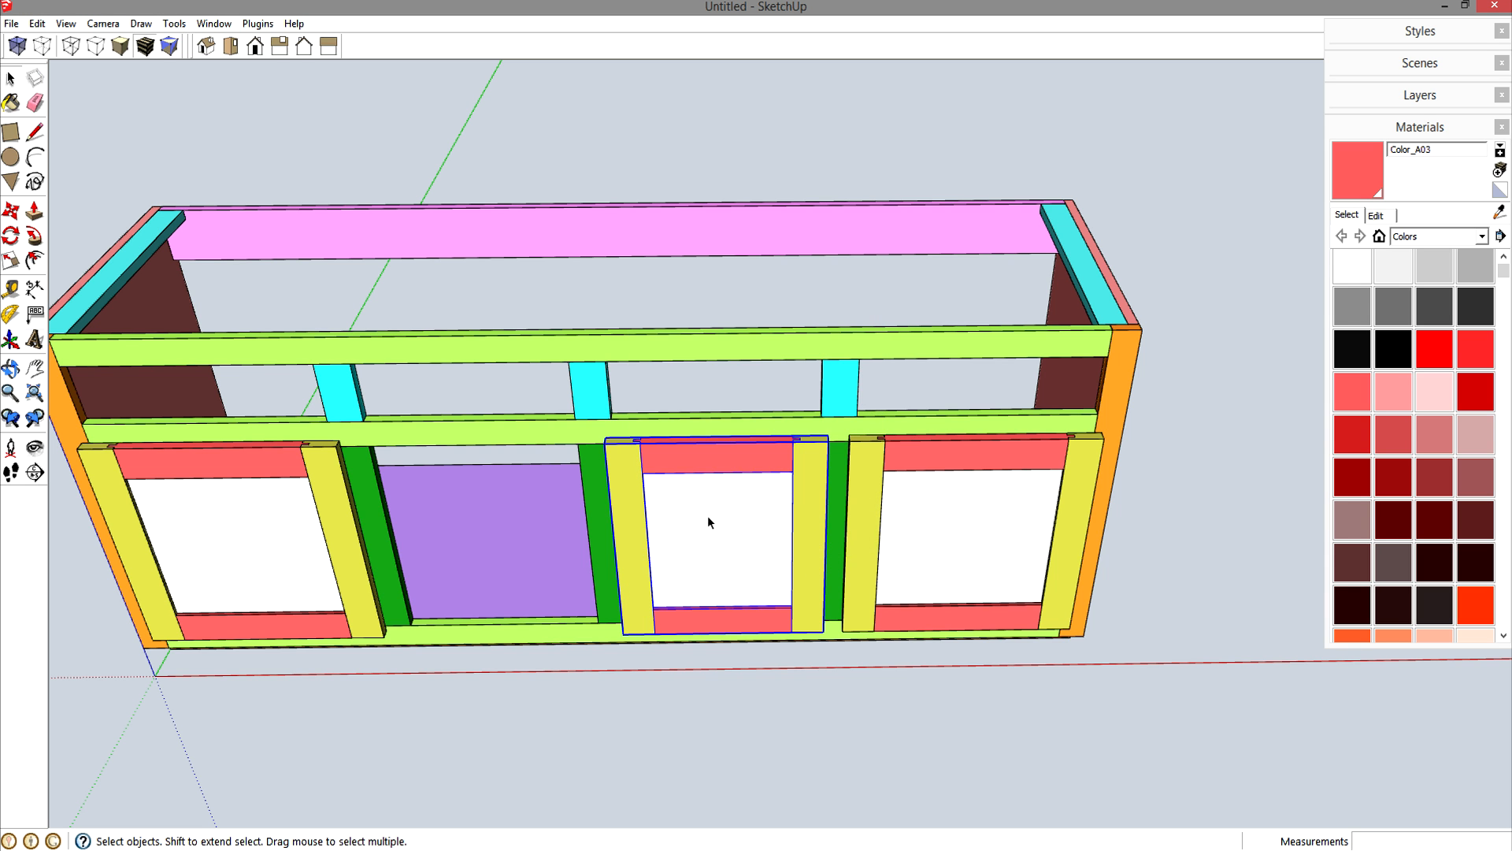
- Copy the narrow door into the empty opening second from the left, set so it overlaps the dividers on both sides
scroll(619, 495, up, 4)
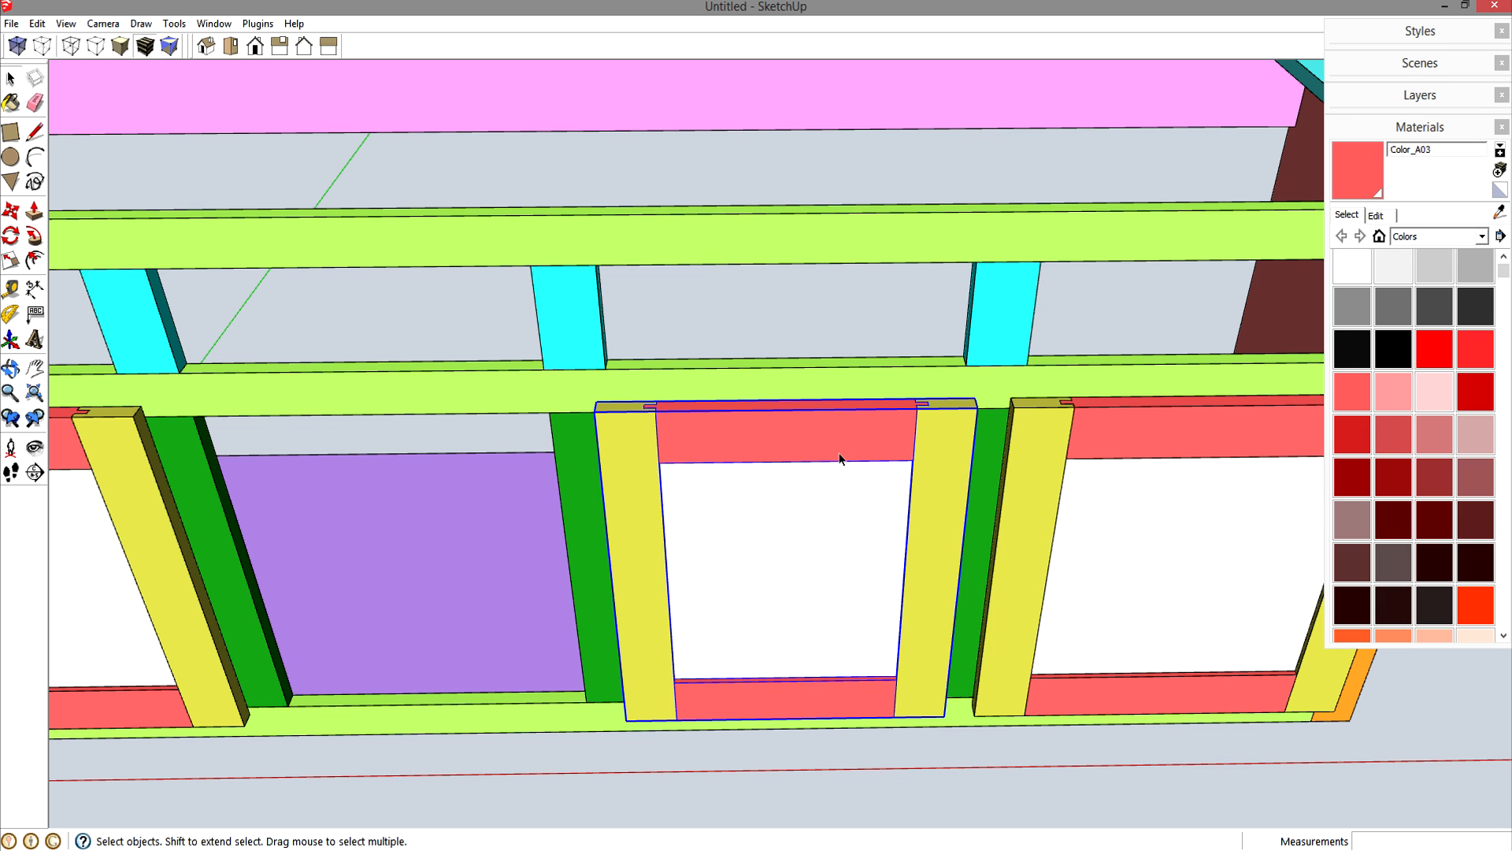
key(m)
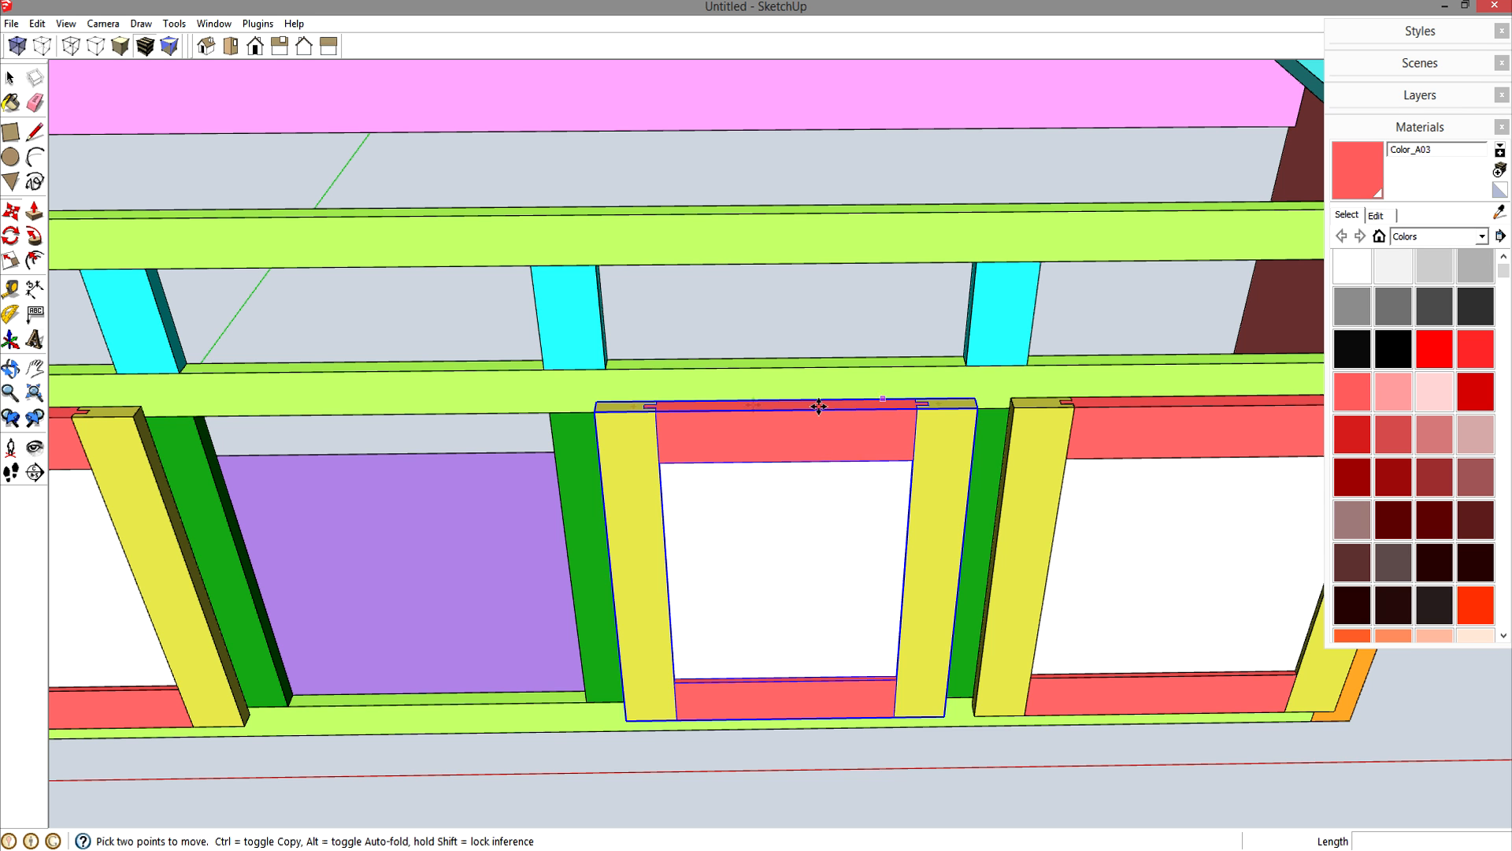
shift+middle_drag(643, 402, 1022, 408)
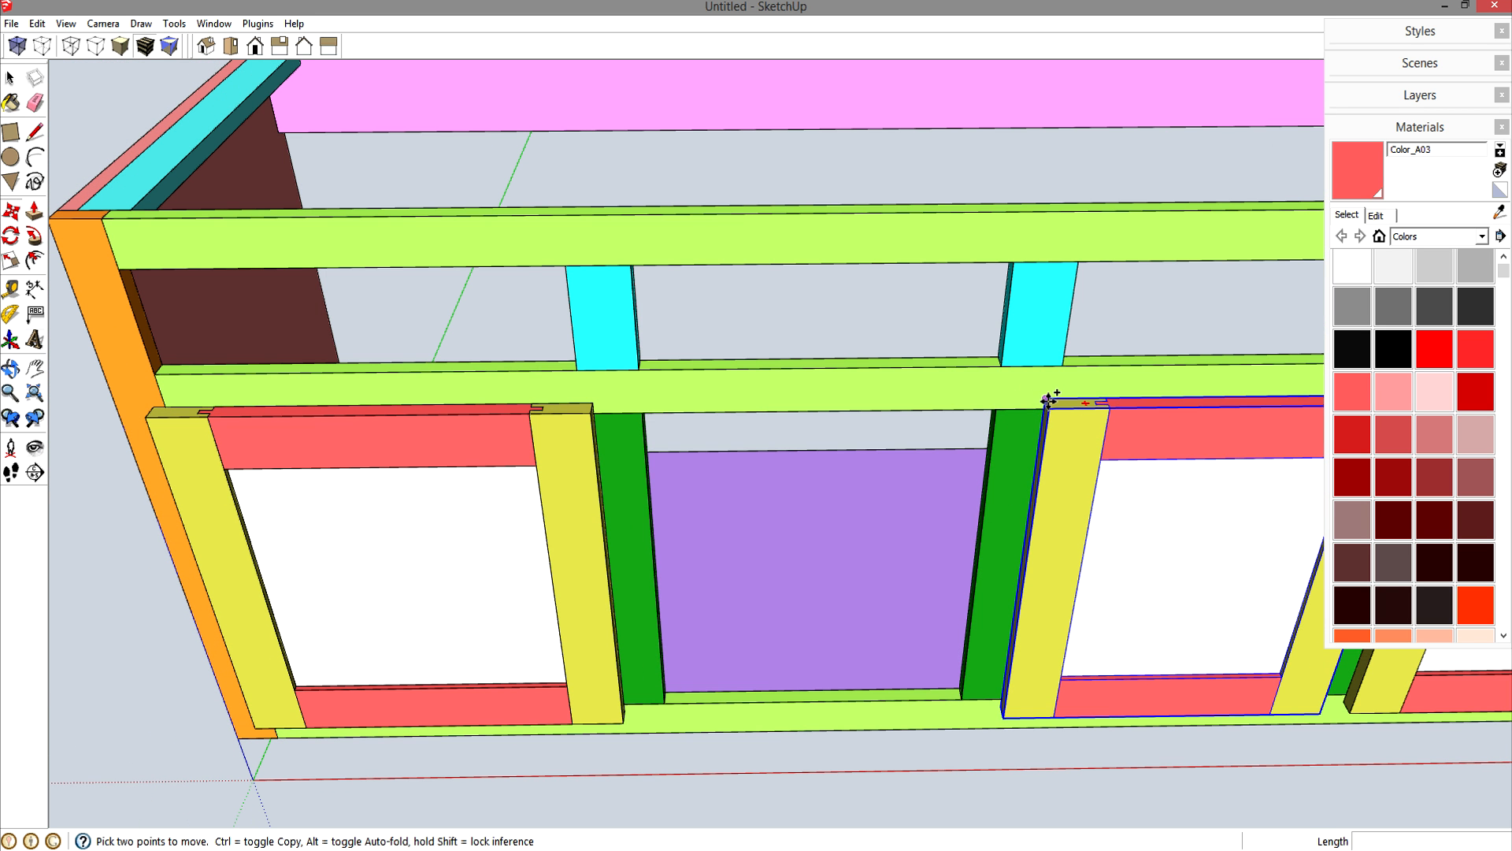
key(ctrl)
click(1047, 396)
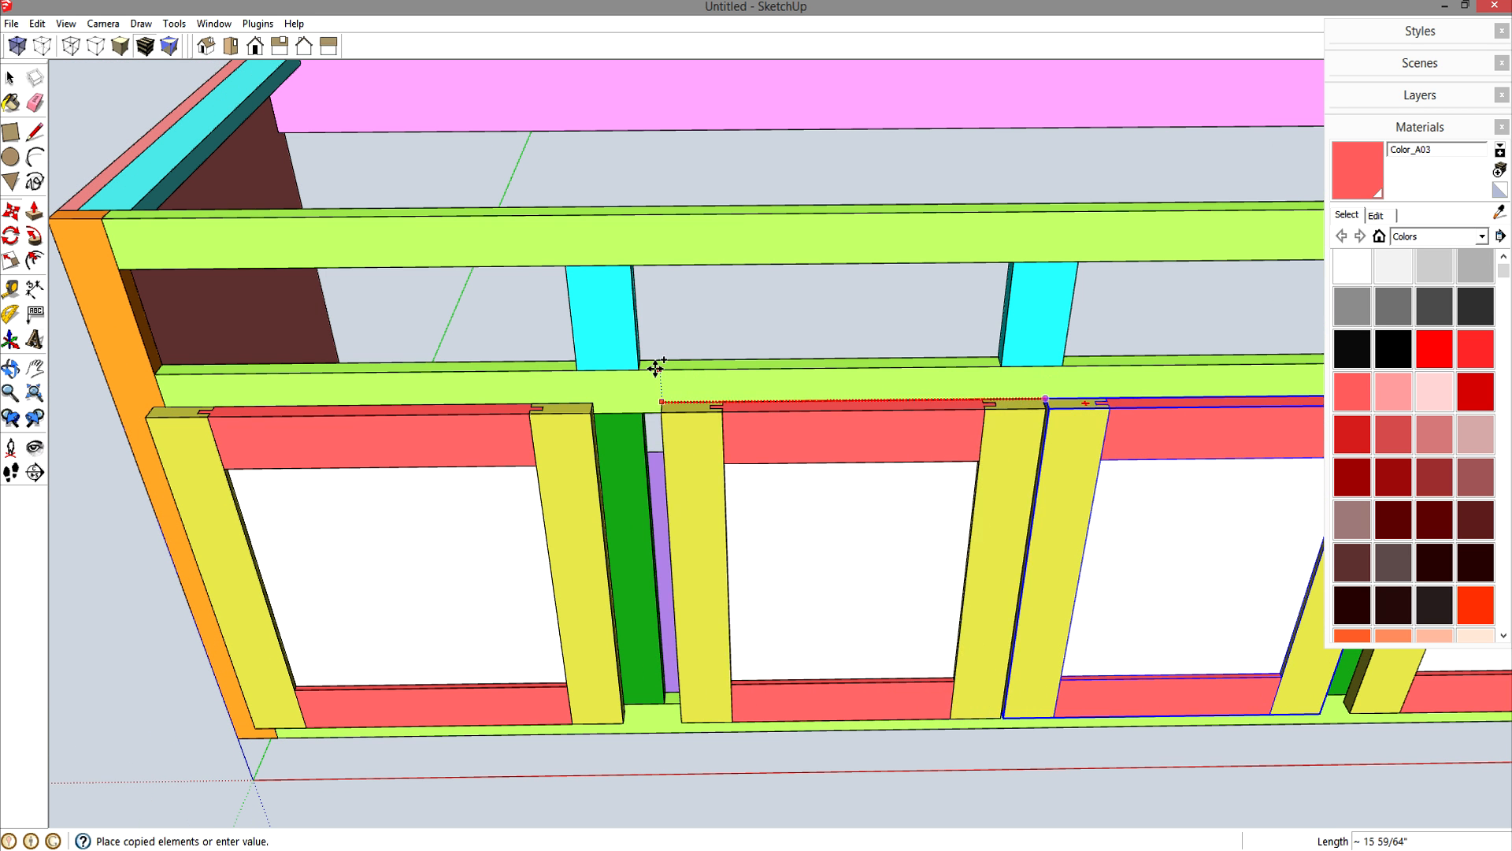
click(643, 367)
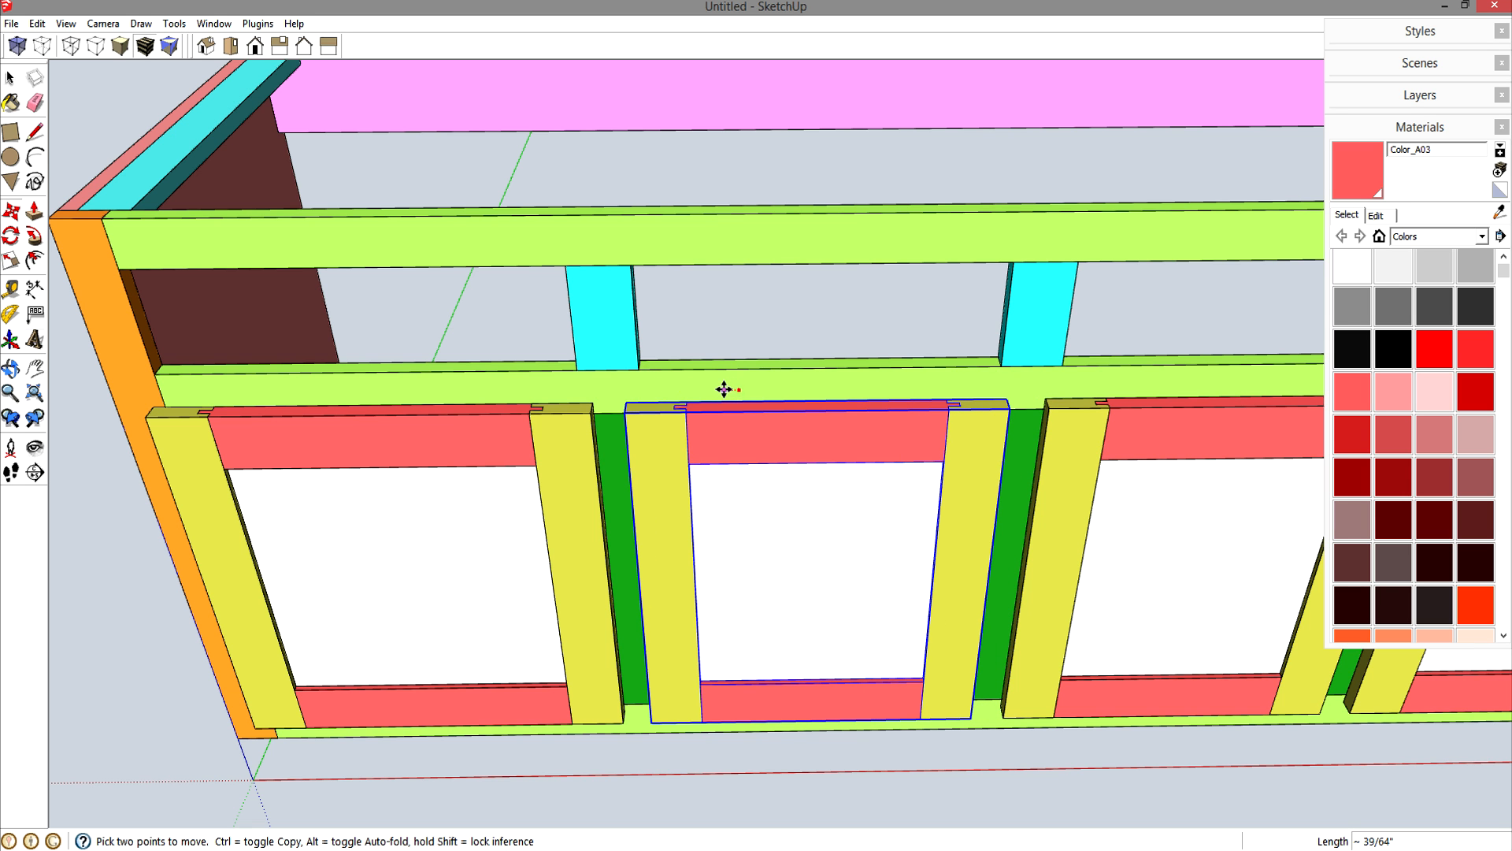
key(Return)
key(space)
click(811, 753)
- Examine the cabinet with all four doors from the front and the sides
scroll(813, 748, down, 3)
shift+middle_drag(865, 701, 633, 592)
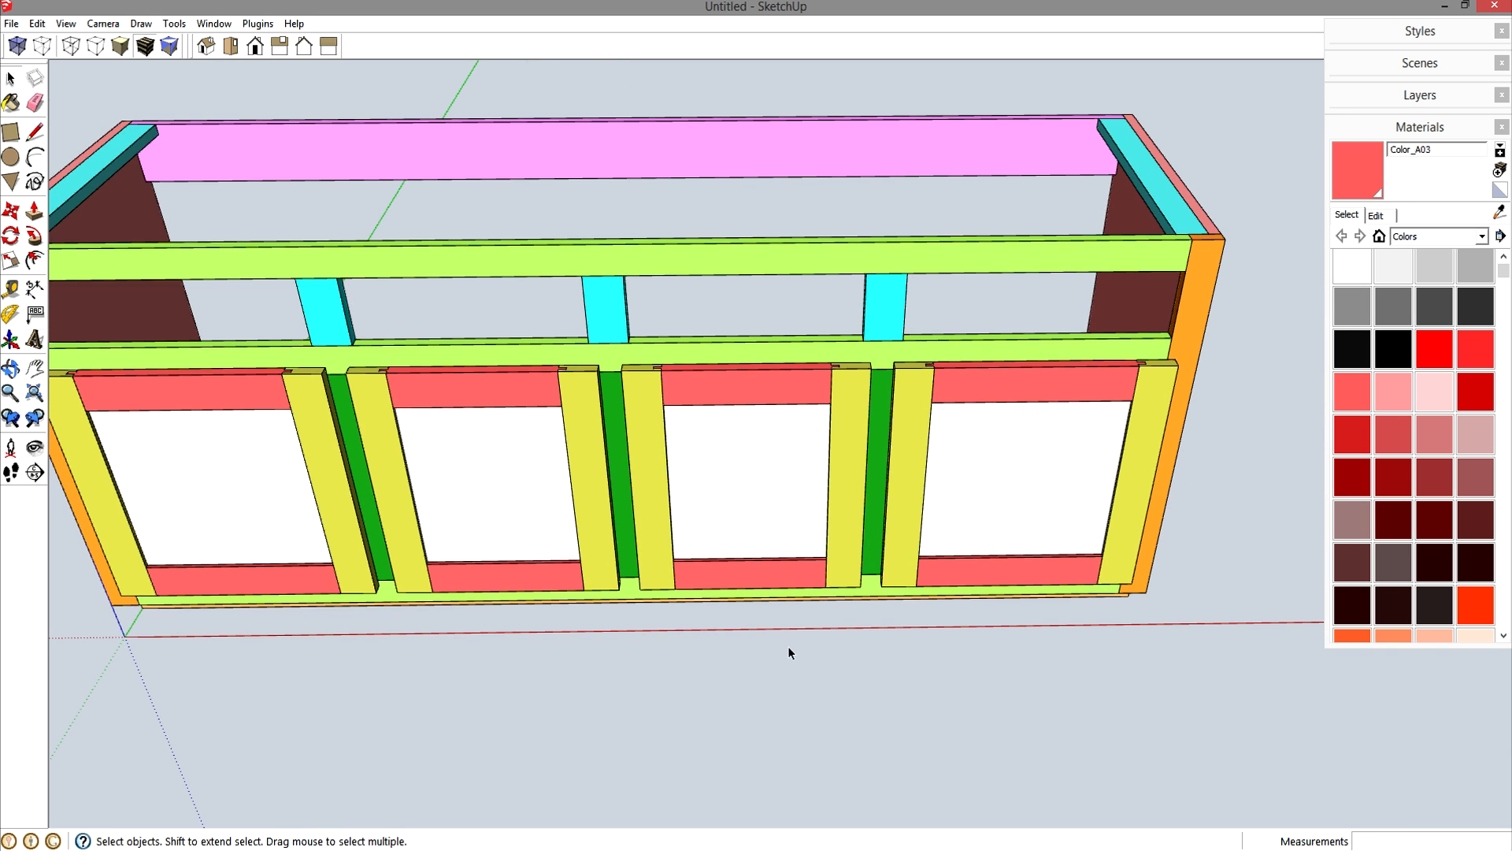
scroll(790, 652, down, 1)
middle_drag(575, 653, 441, 587)
middle_drag(907, 406, 412, 417)
middle_drag(997, 467, 1467, 536)
middle_drag(976, 526, 1182, 454)
- Draw a 4 1/2" high rectangle against the leftmost drawer divider, between the rails, and extrude it 20 1/4" toward the back as a drawer side
shift+middle_drag(462, 405, 930, 448)
scroll(638, 317, up, 4)
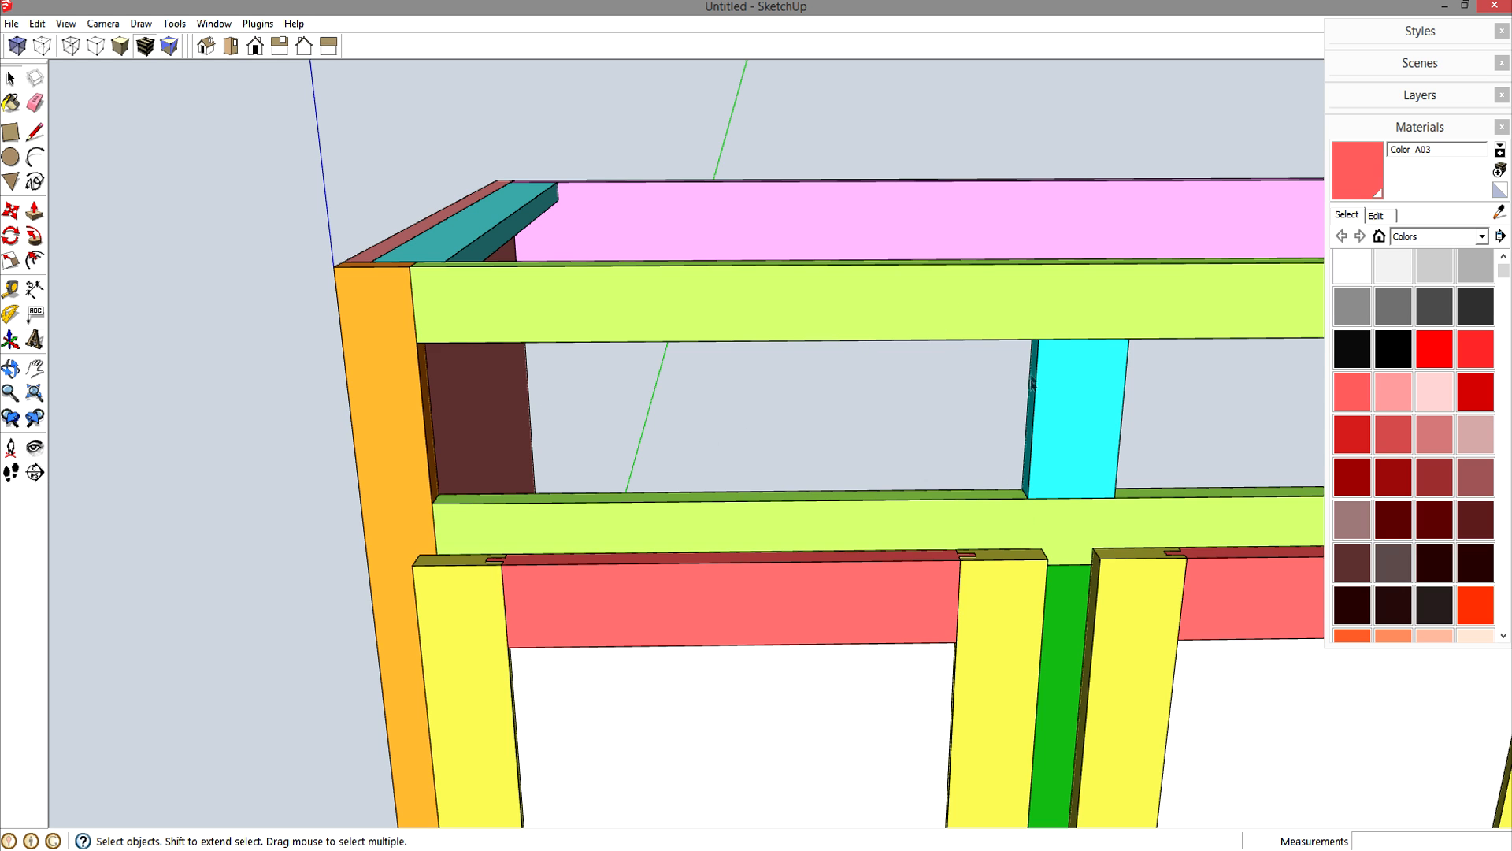
key(r)
click(1038, 339)
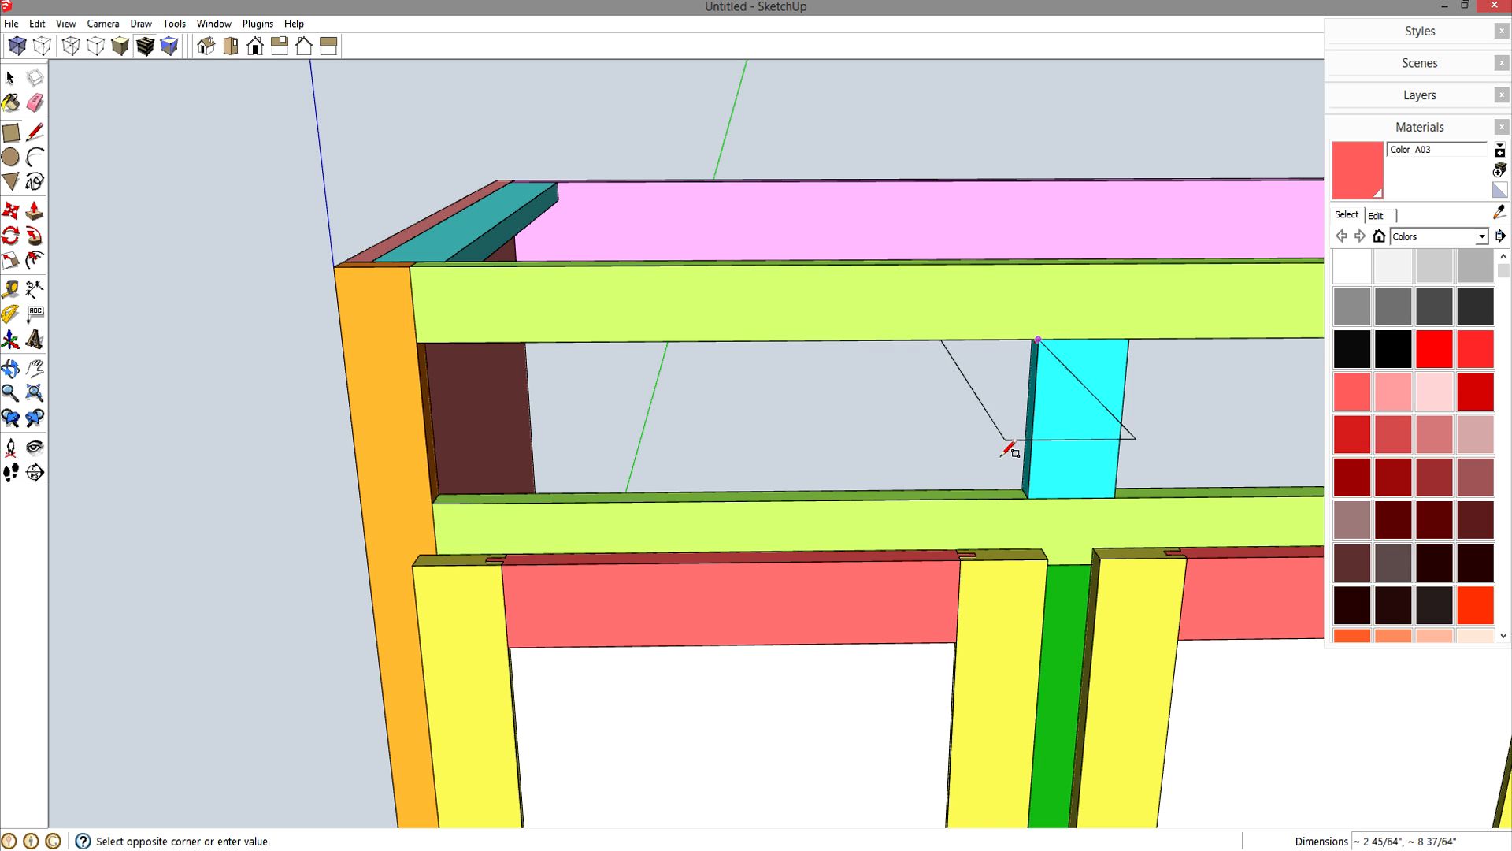
click(989, 497)
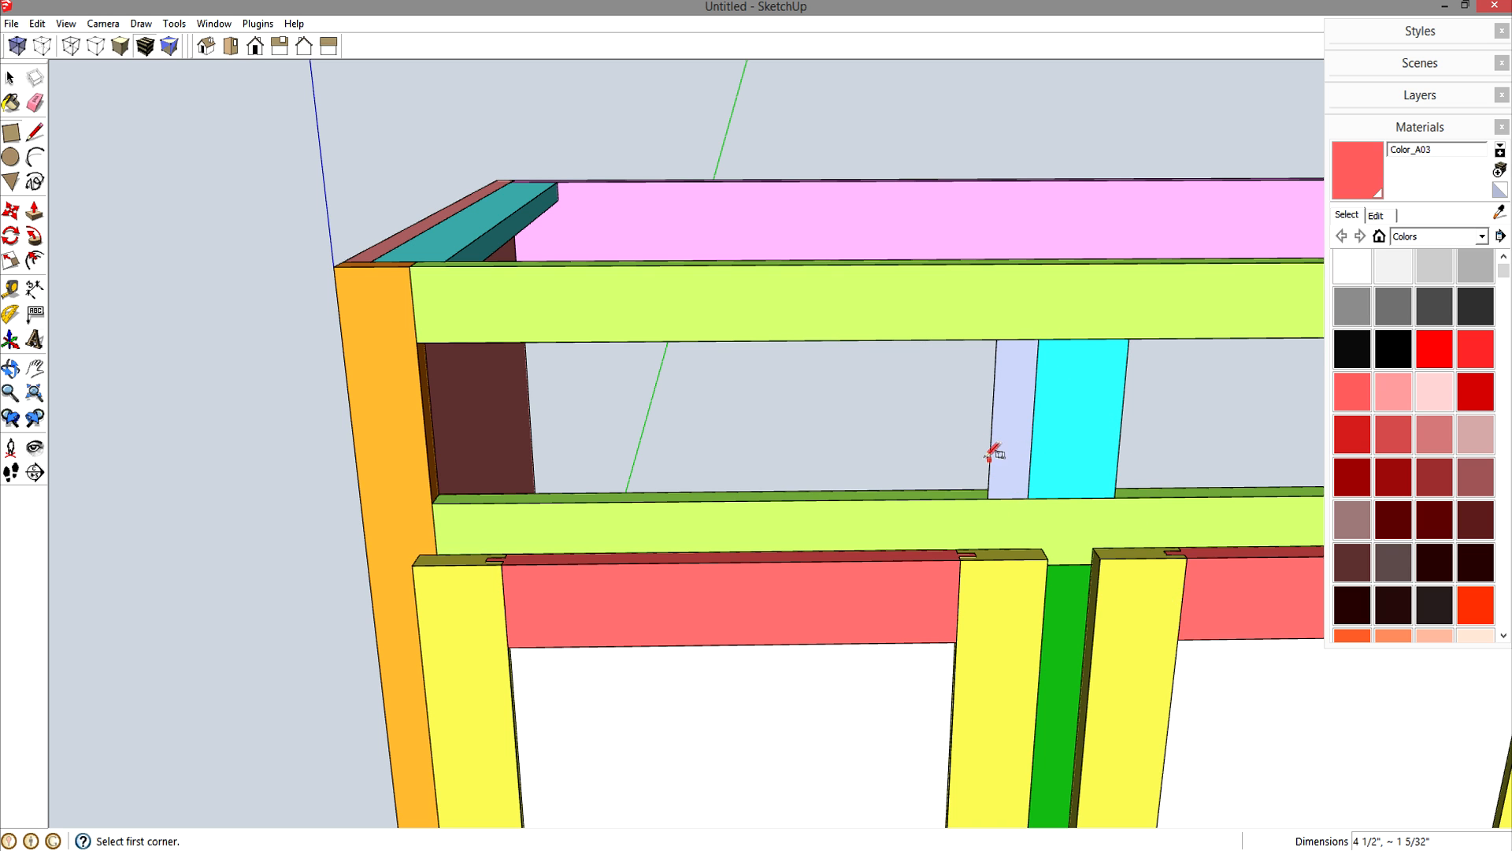
key(Return)
key(p)
click(1016, 433)
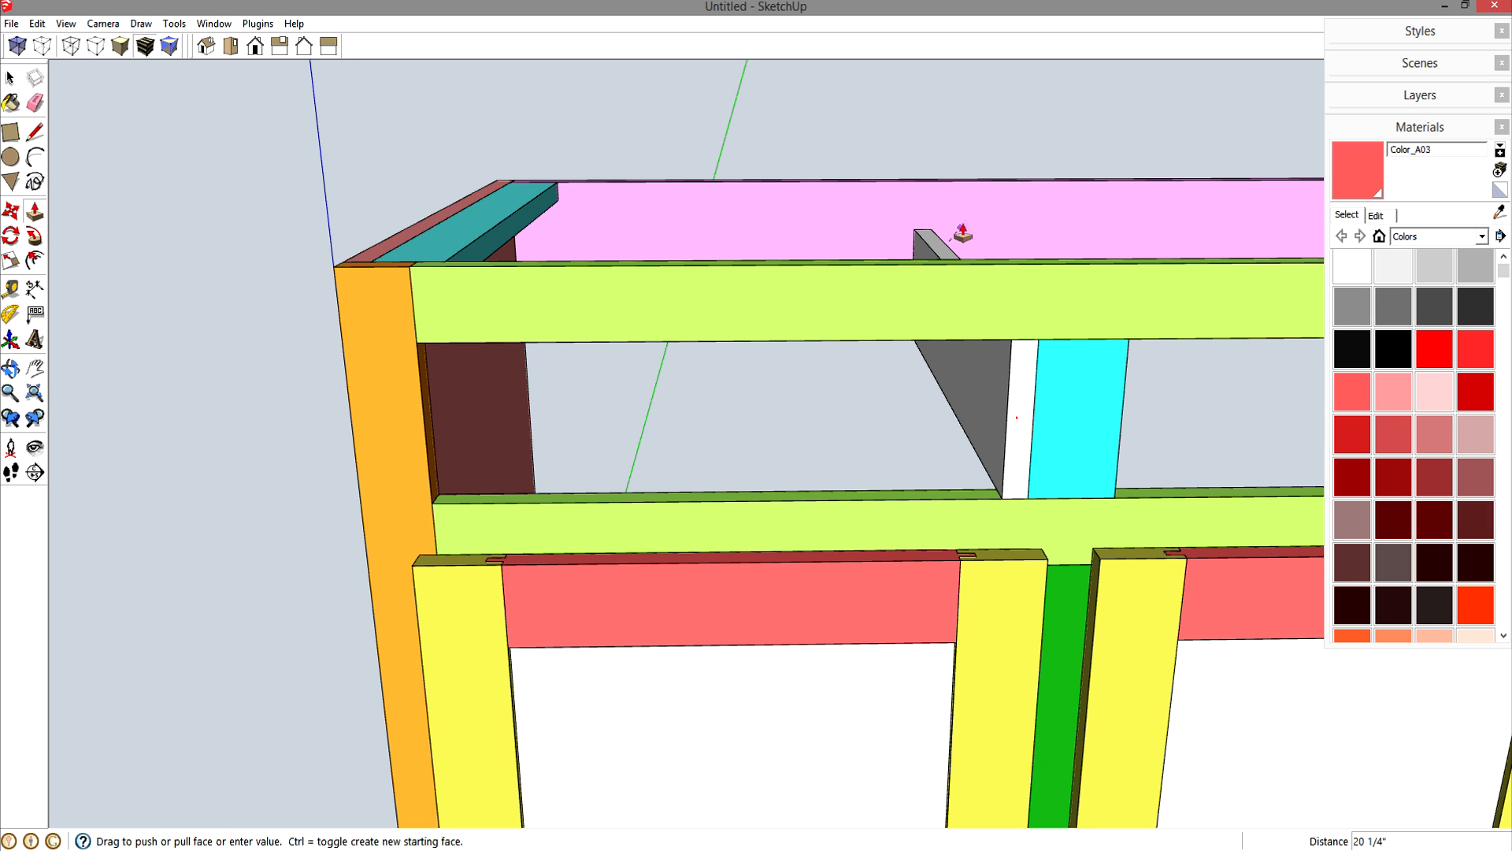
click(976, 203)
- Shorten the drawer side by pushing its back end in 1/2"
middle_drag(917, 279, 405, 370)
click(415, 351)
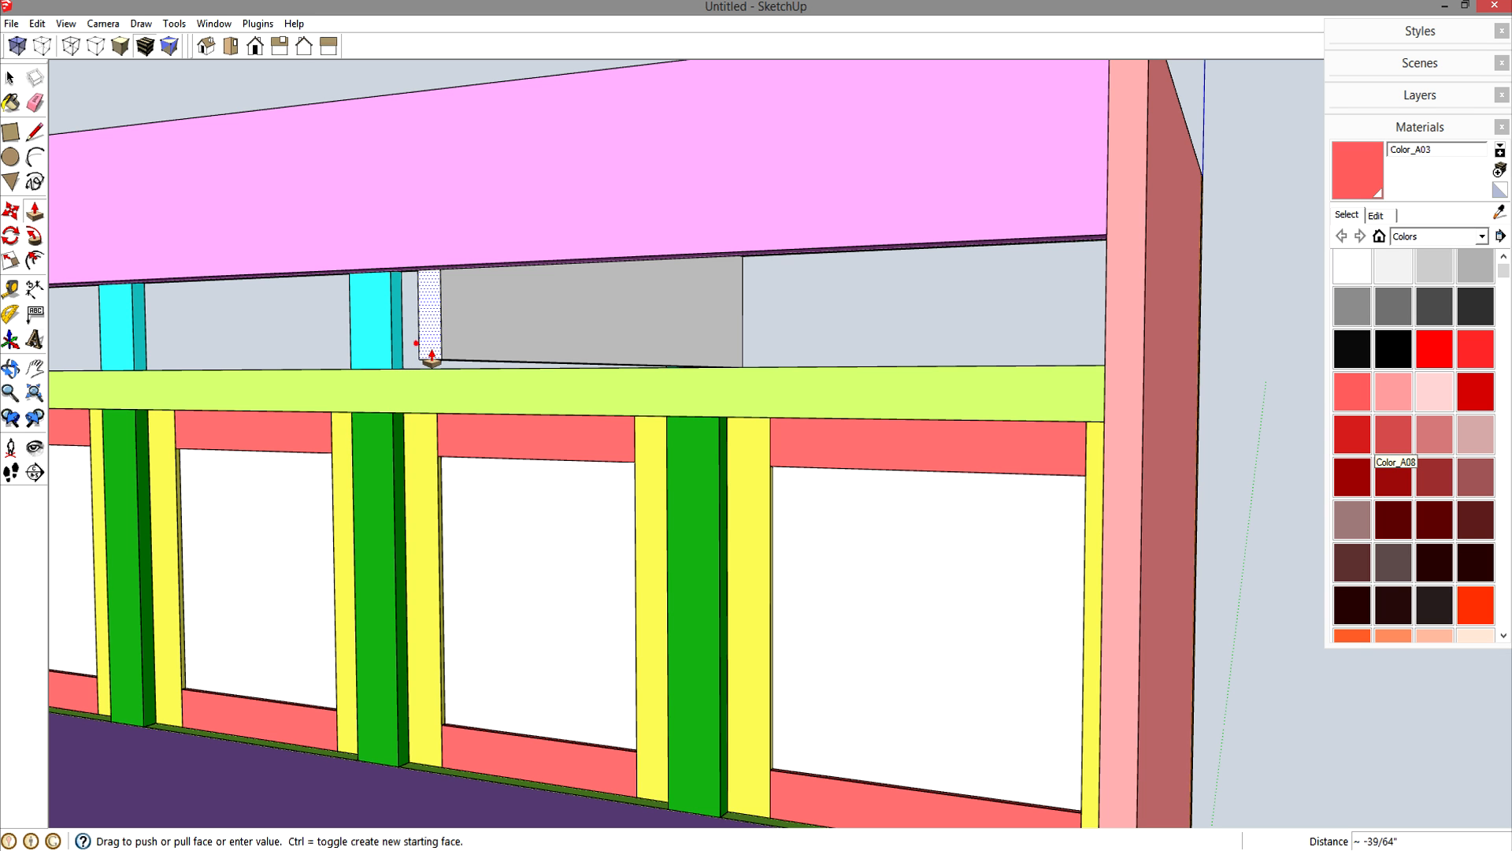
click(430, 351)
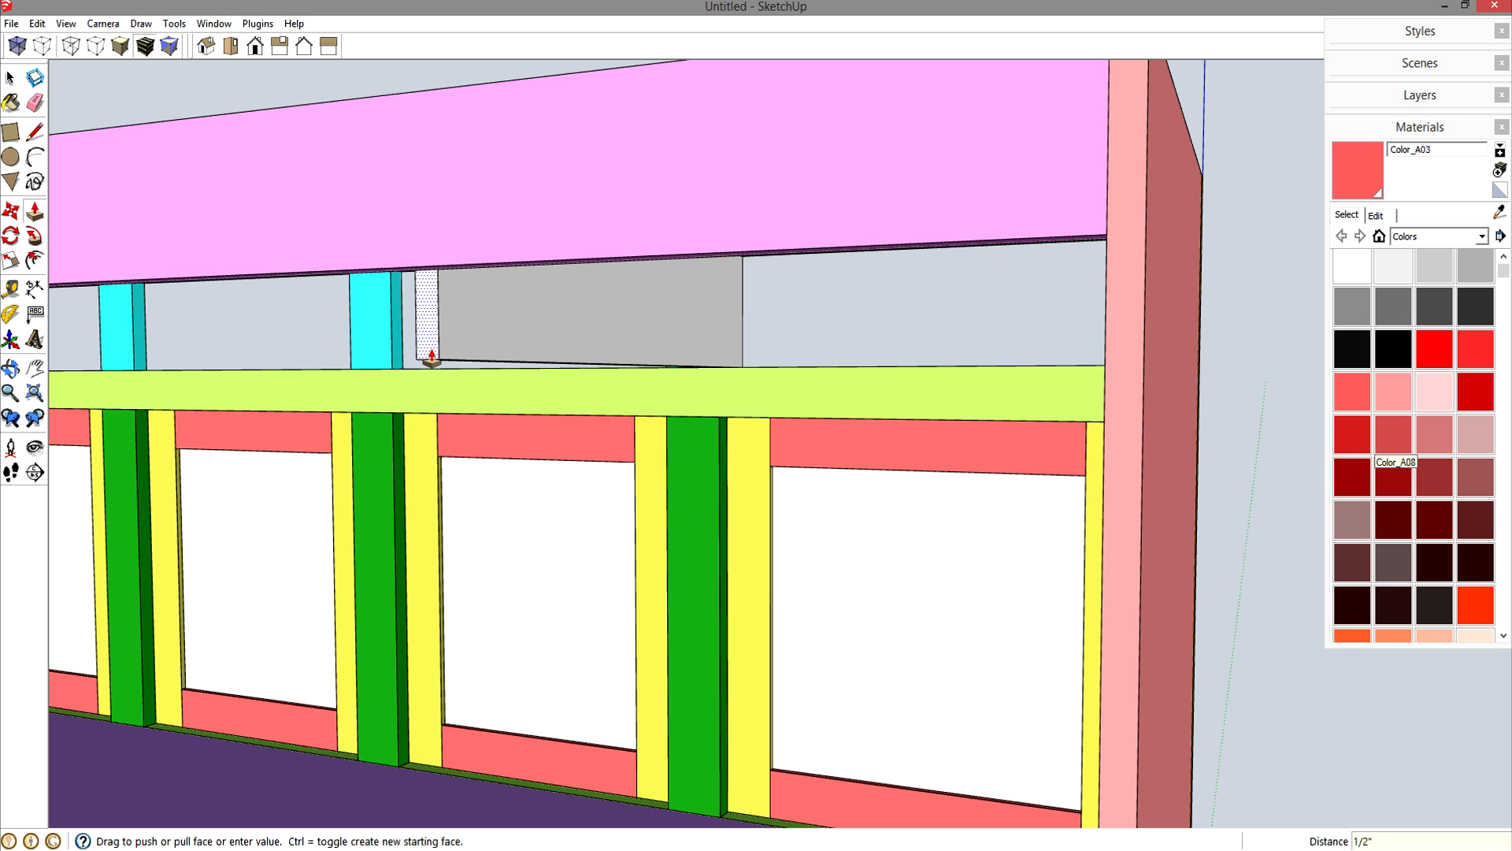
- Raise the bottom face of the drawer side by .375" for clearance above the lower rail
middle_drag(642, 425, 581, 270)
scroll(641, 270, up, 5)
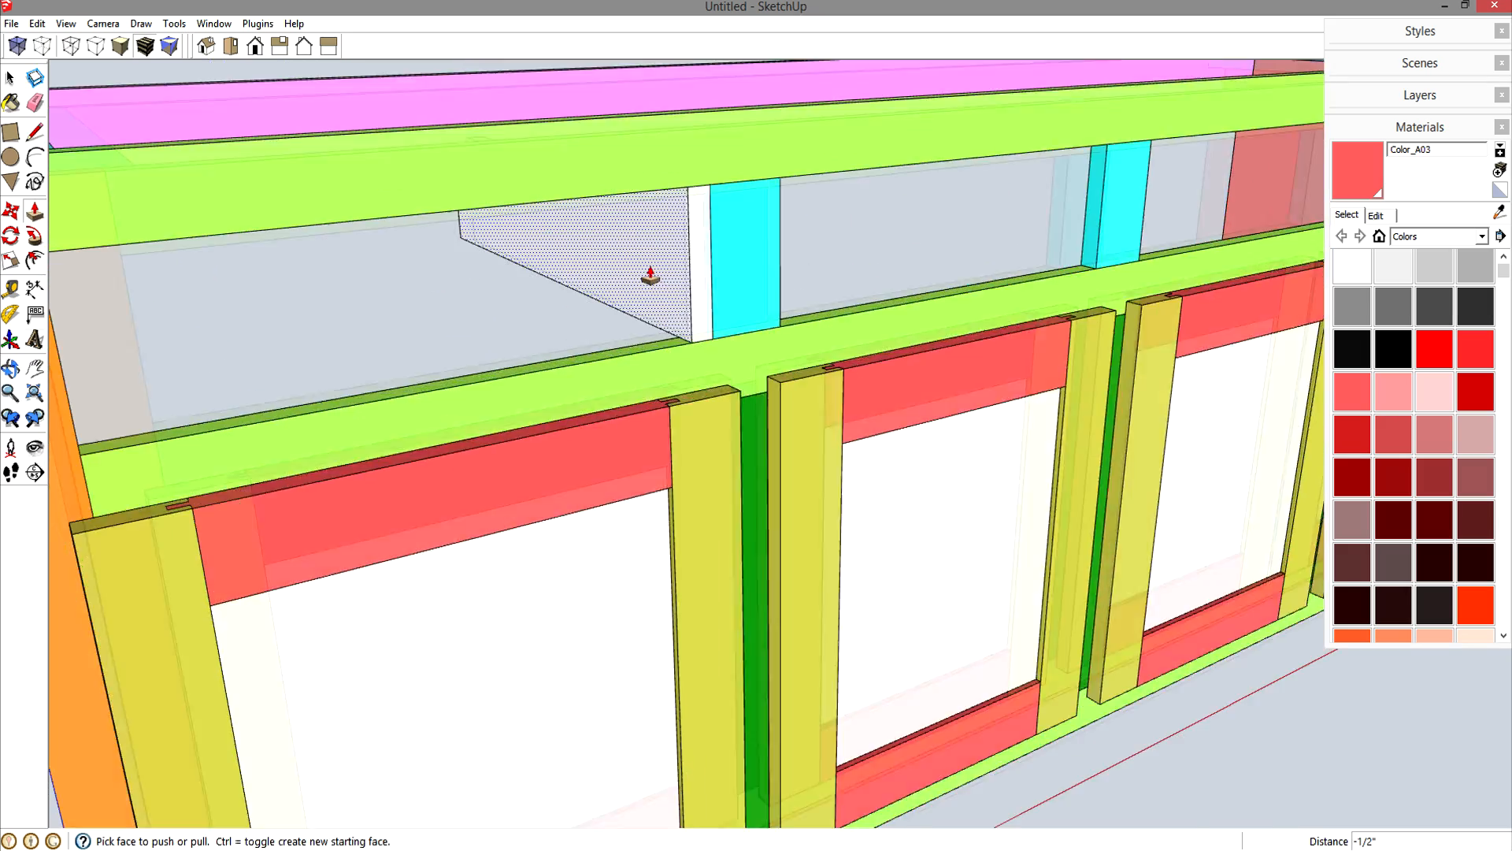
middle_drag(686, 334, 740, 600)
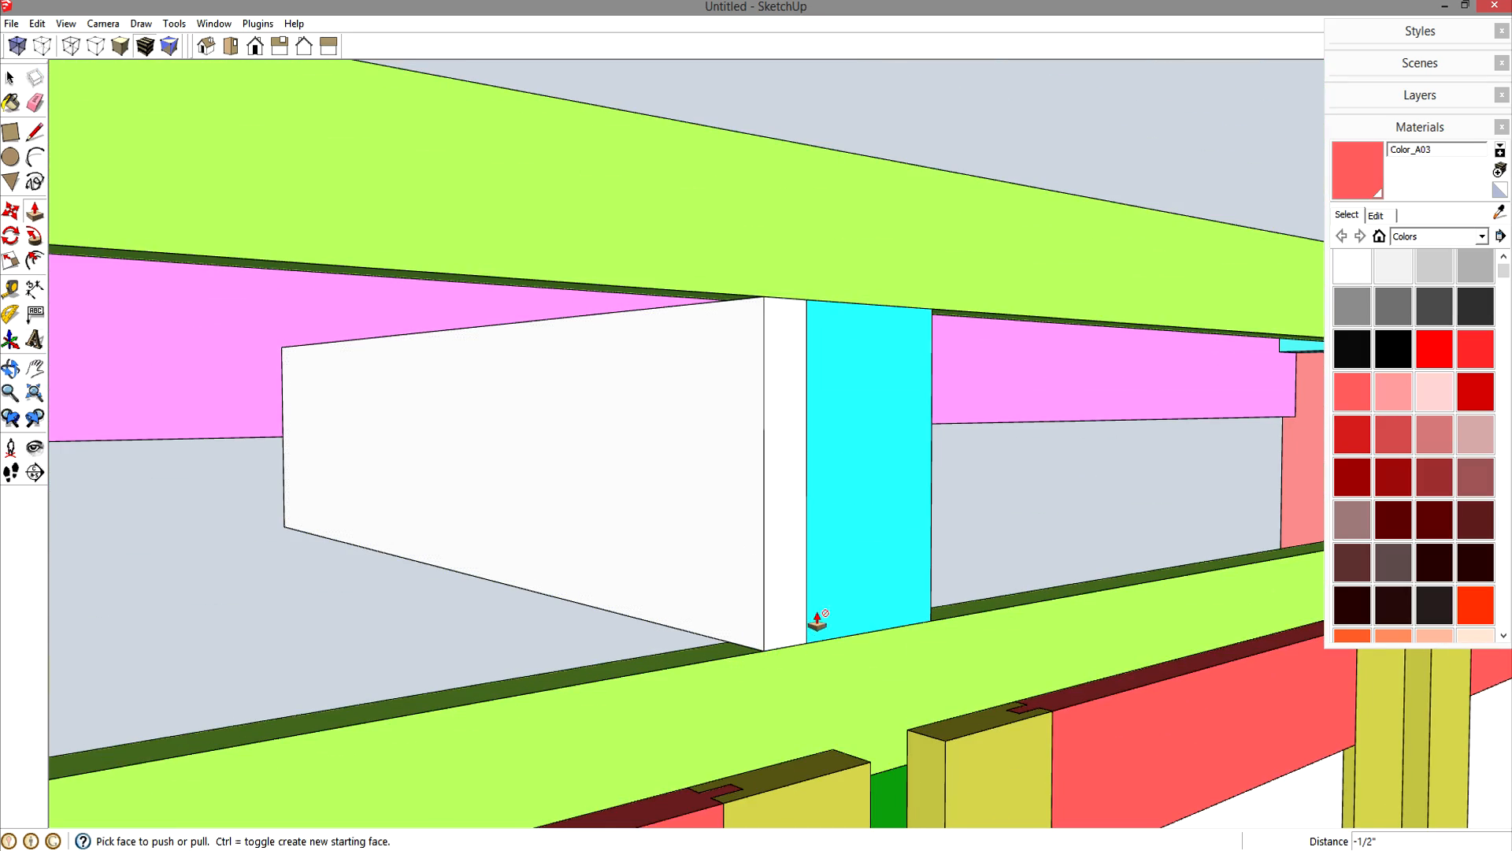
middle_drag(800, 635, 716, 575)
click(744, 564)
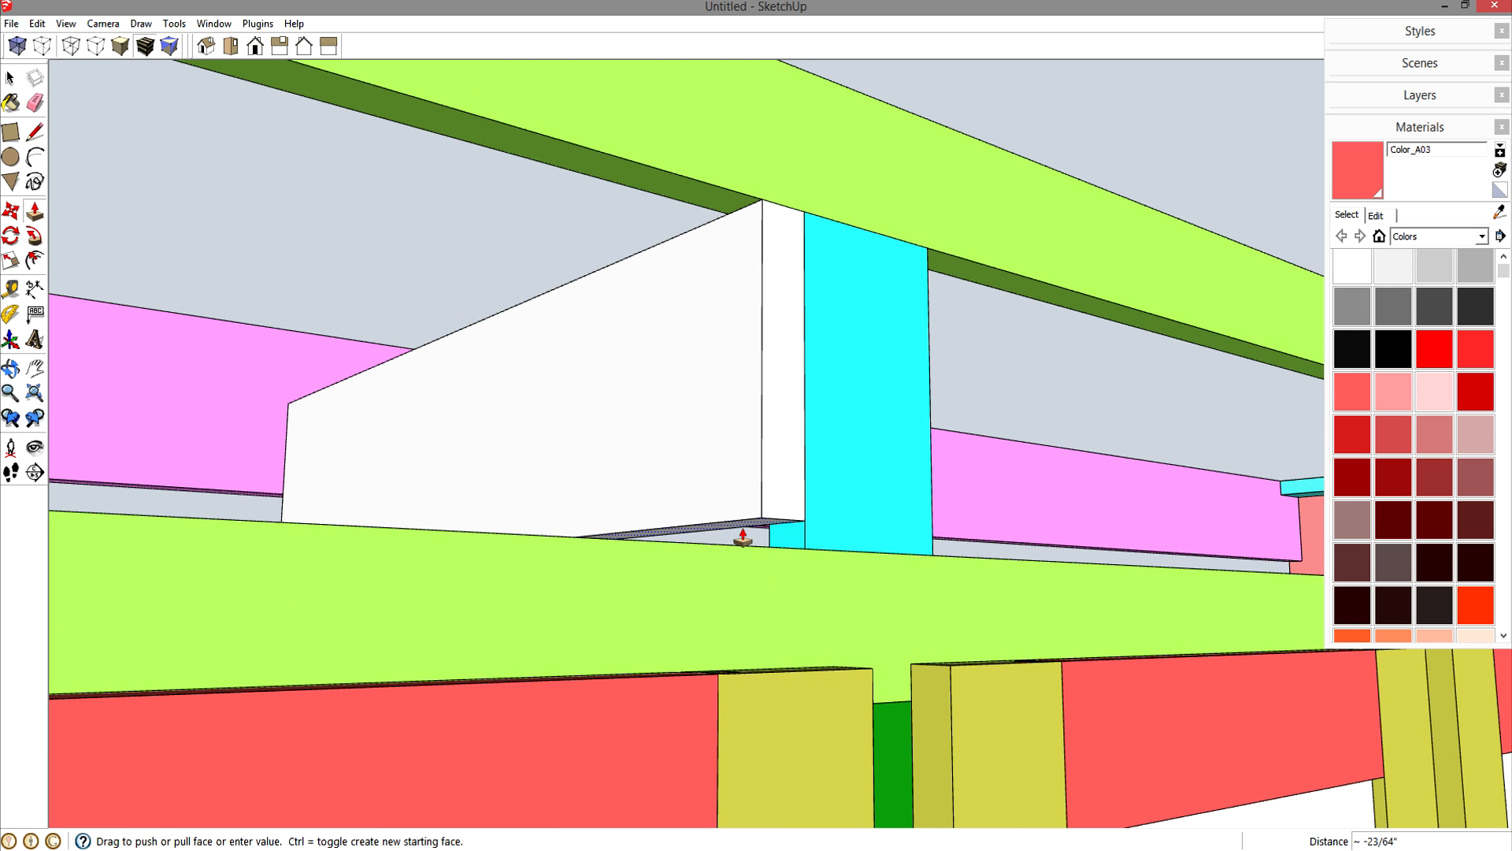
text(.5)
key(Return)
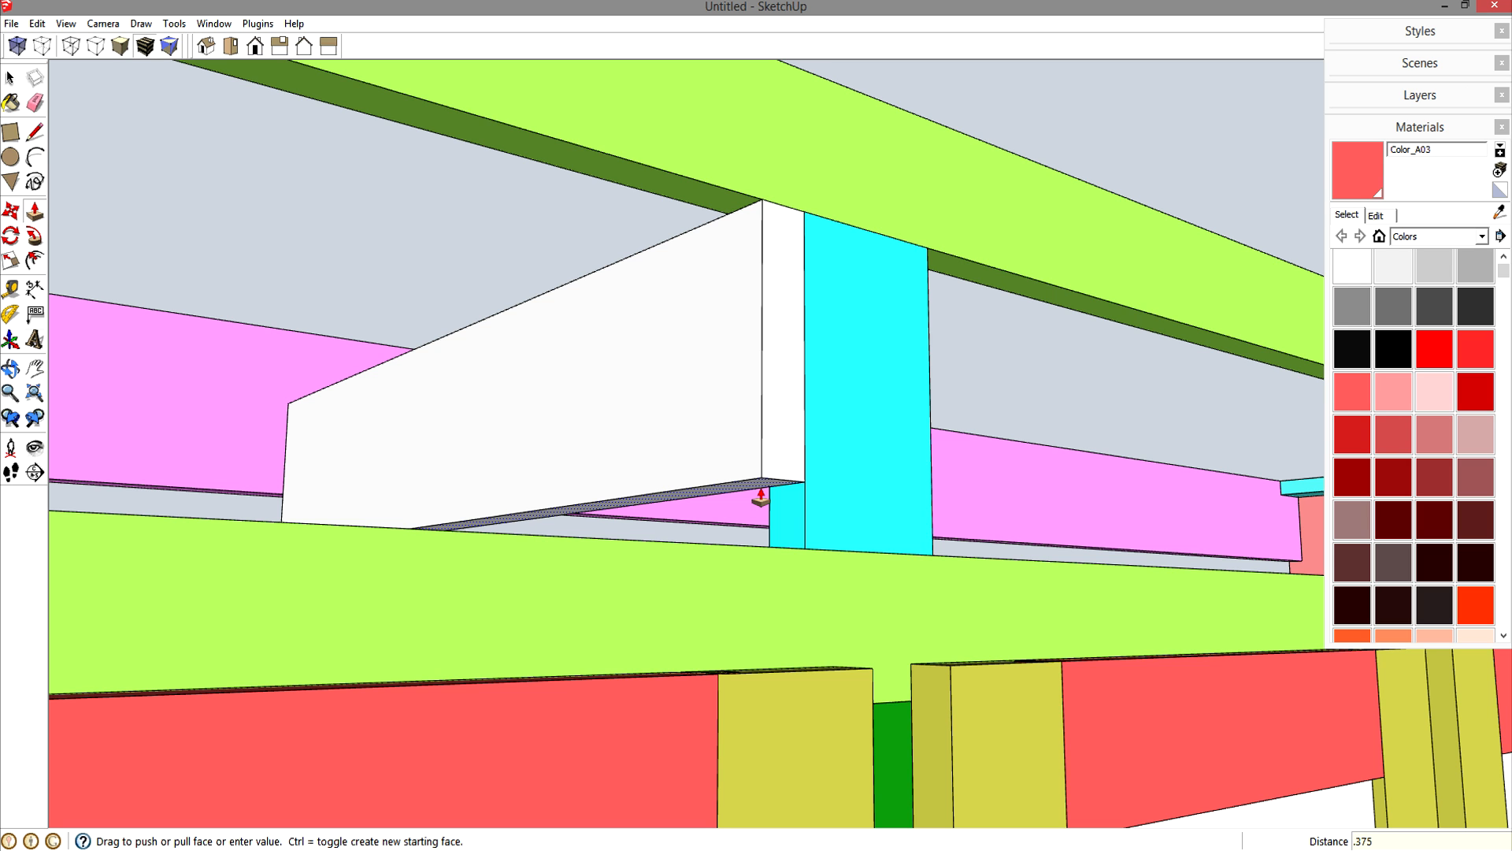
key(Return)
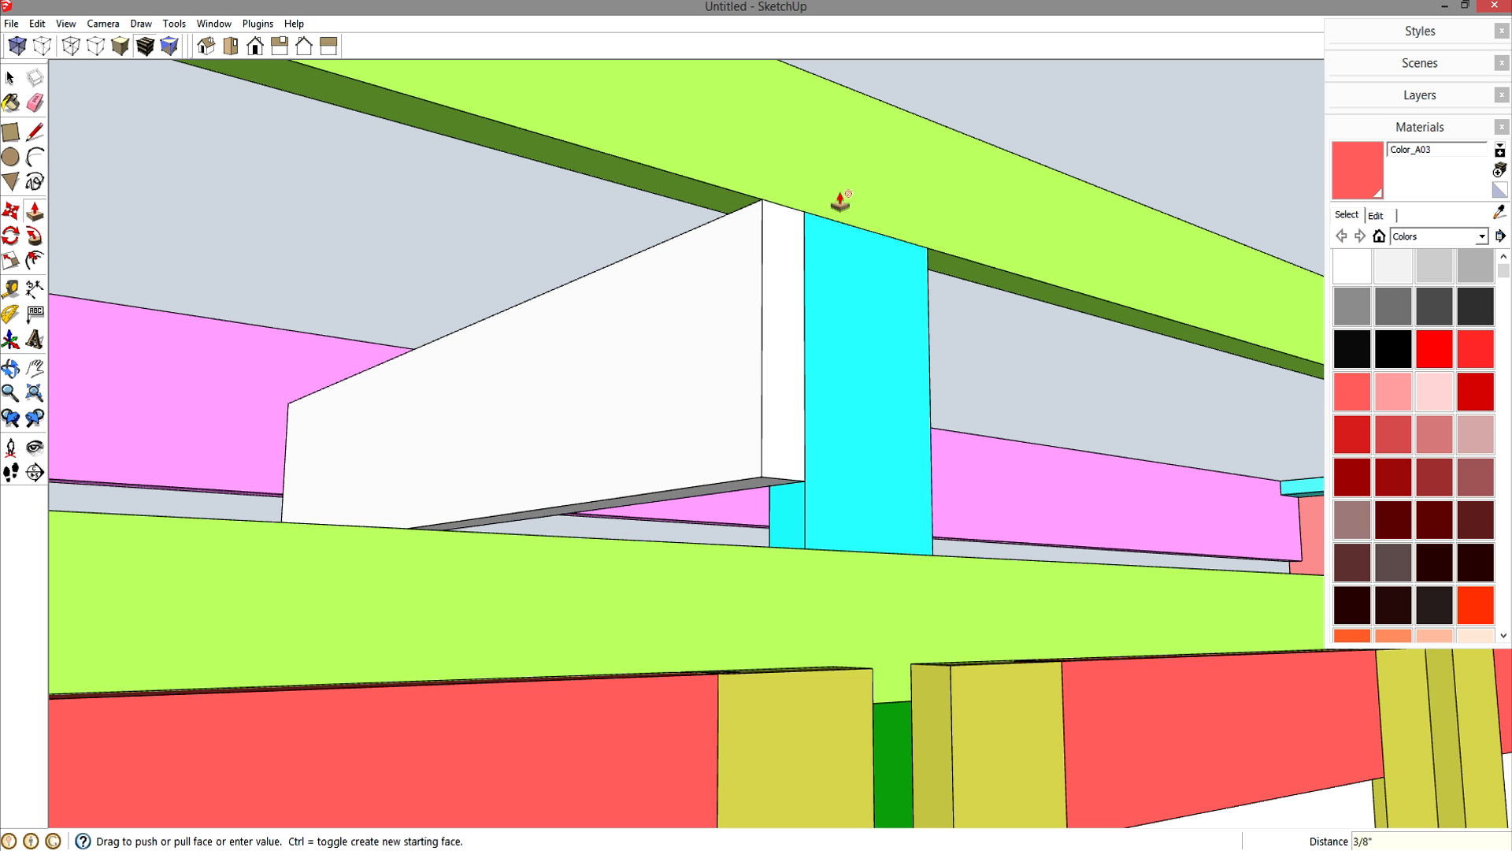
- Lower the top face of the drawer side by .25" for clearance below the top rail
scroll(827, 229, down, 3)
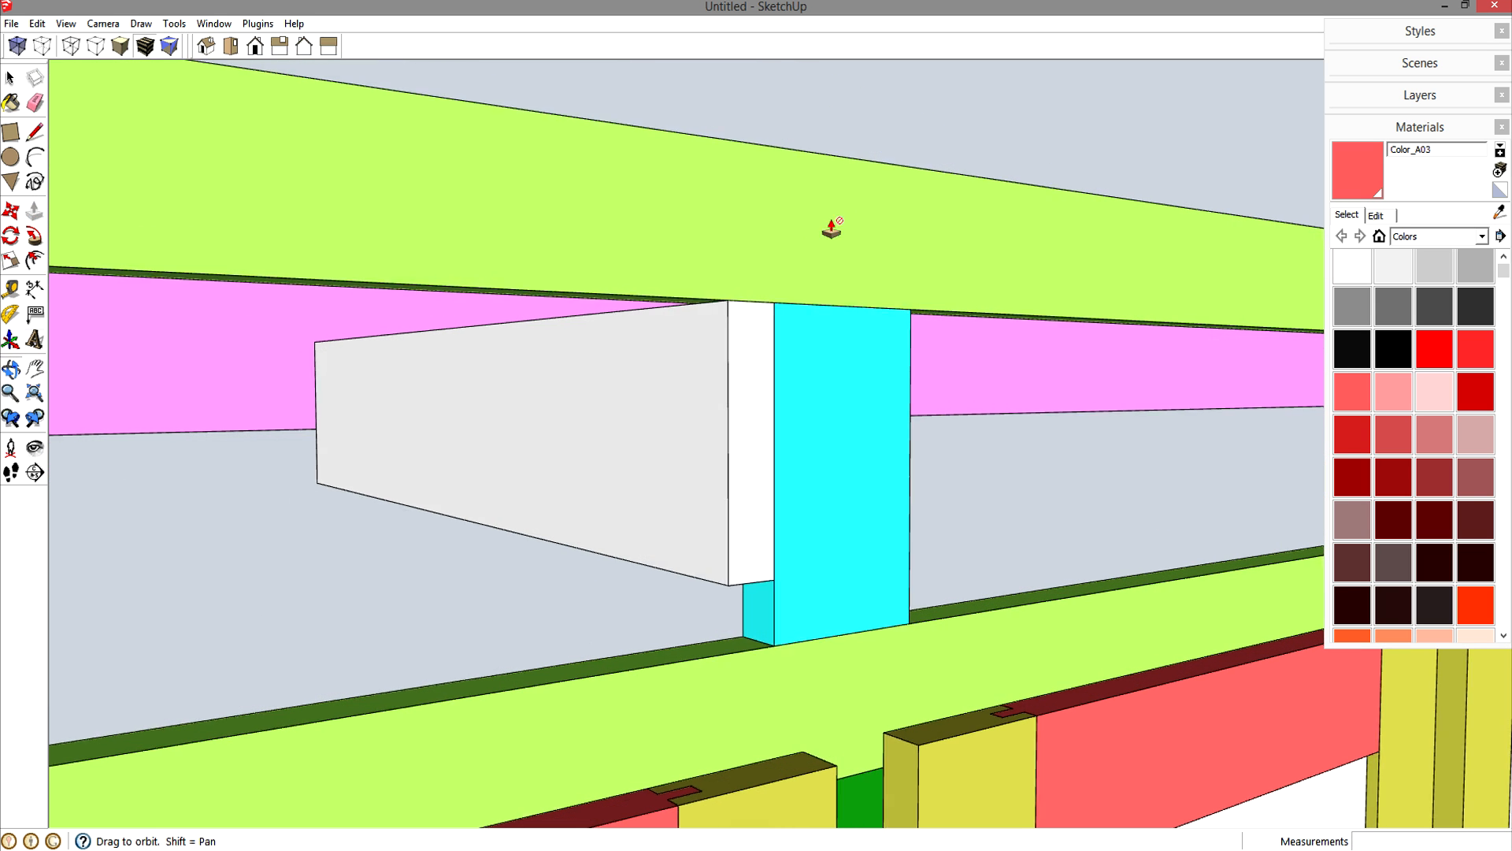
middle_drag(783, 267, 714, 512)
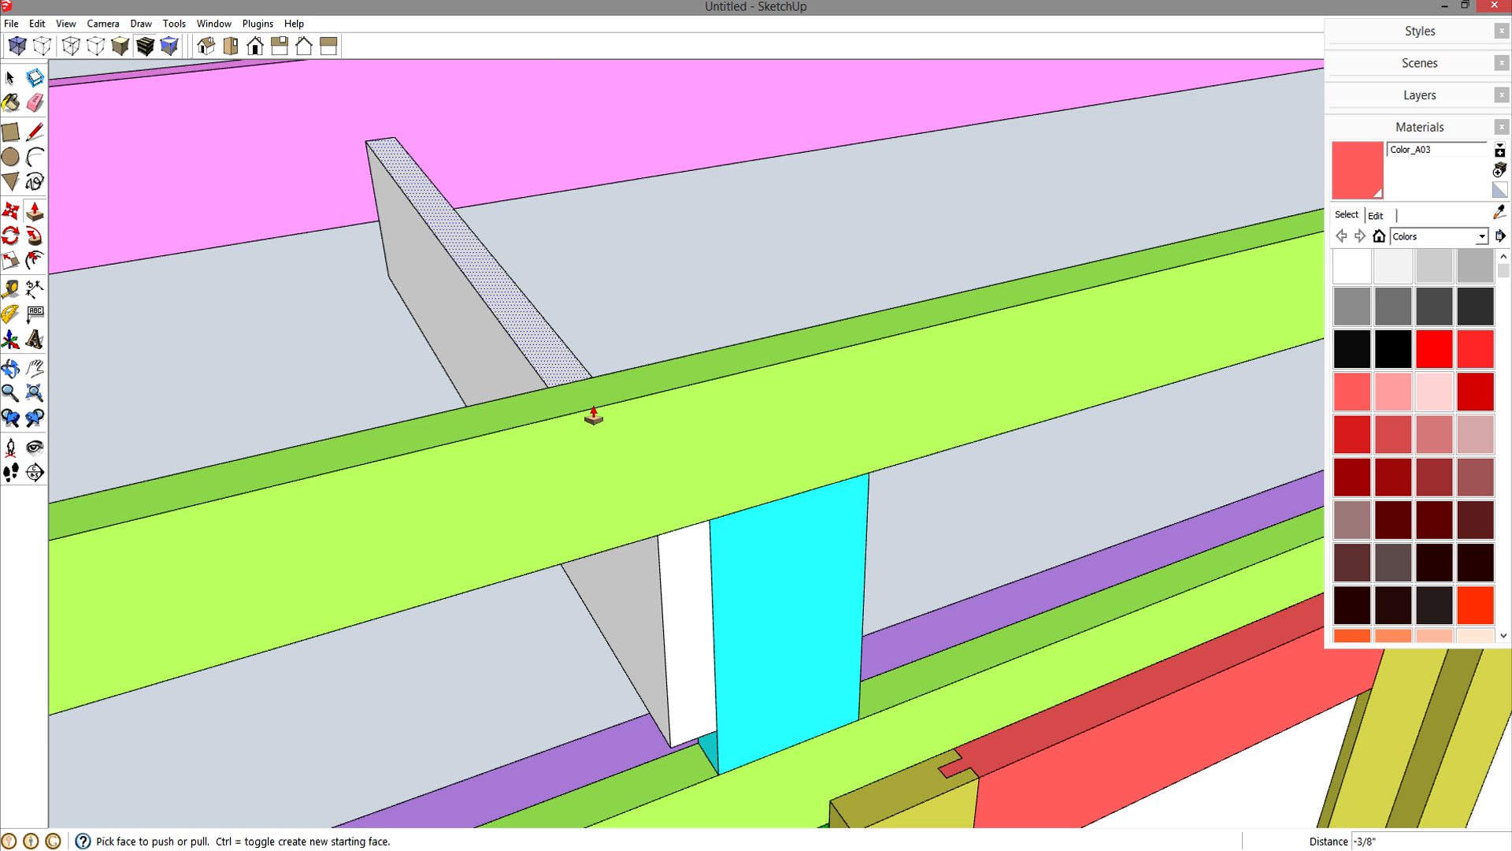
click(593, 415)
text(.25)
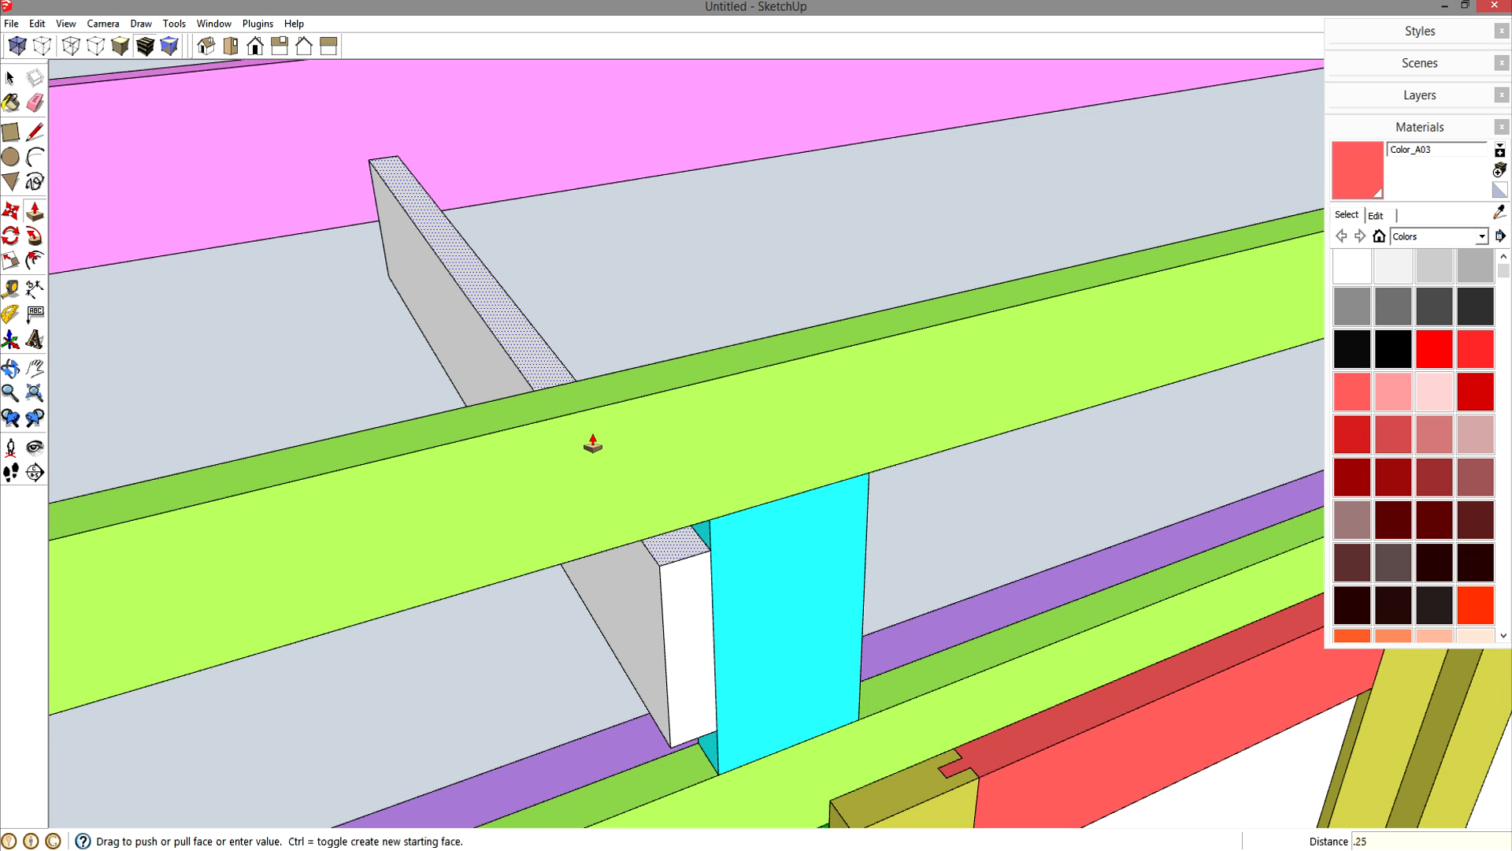
key(Return)
- Make the drawer side a component and paint it with Color_B01
middle_drag(611, 489, 441, 386)
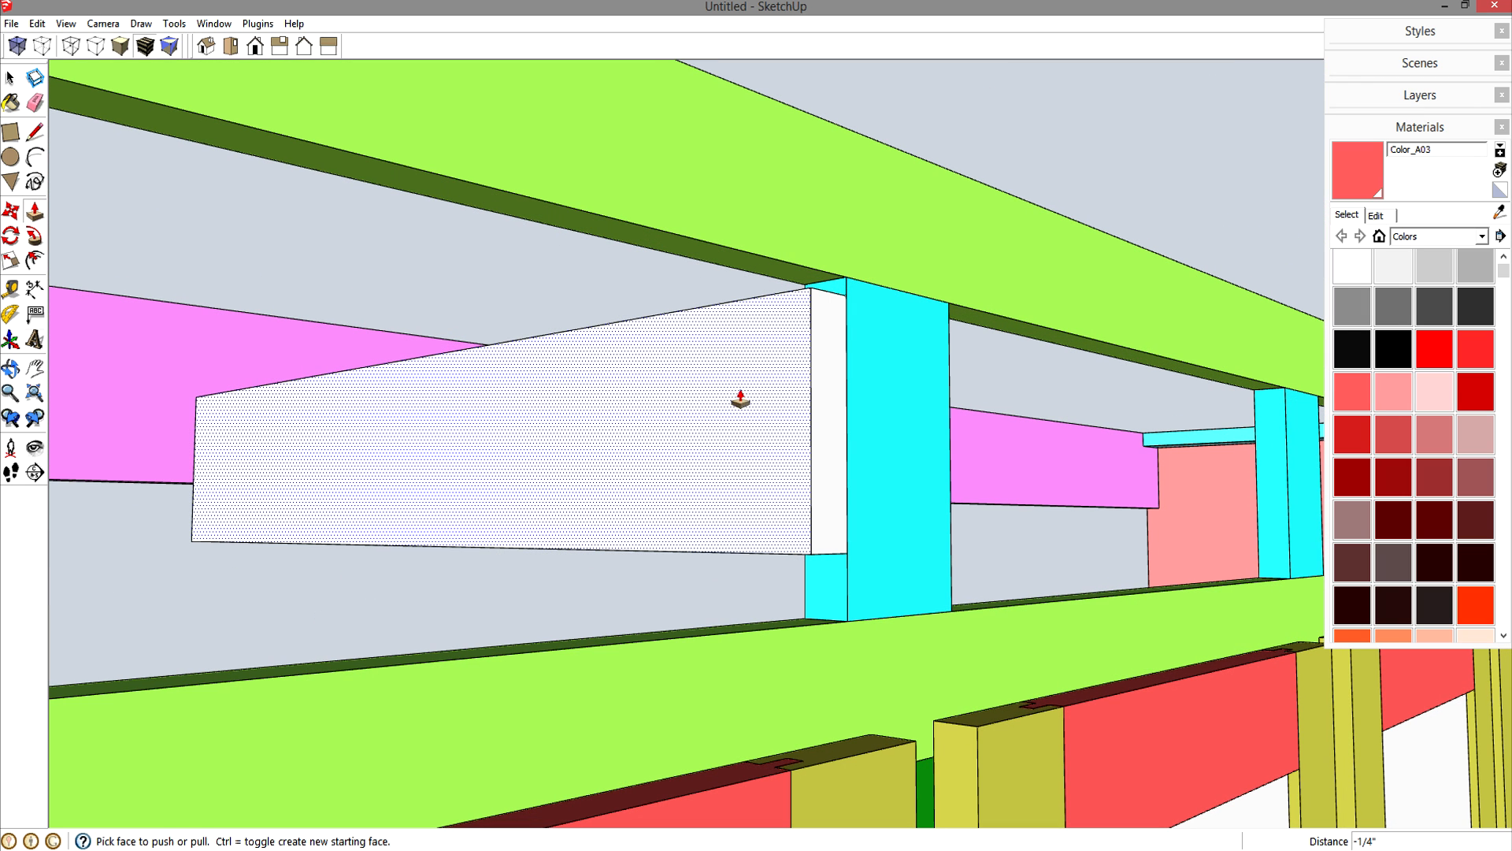
key(space)
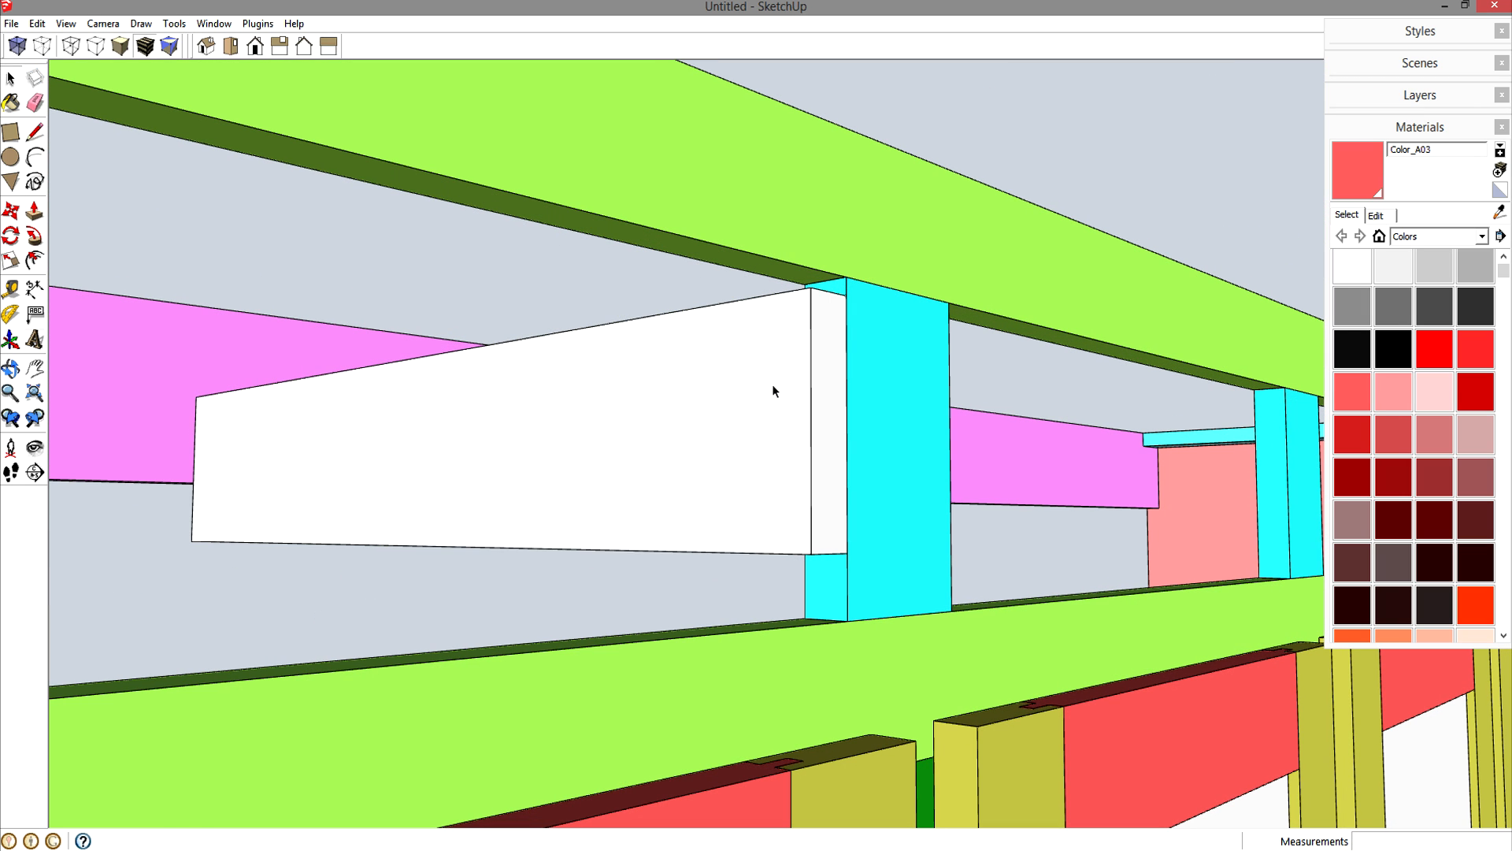
click(773, 387)
key(g)
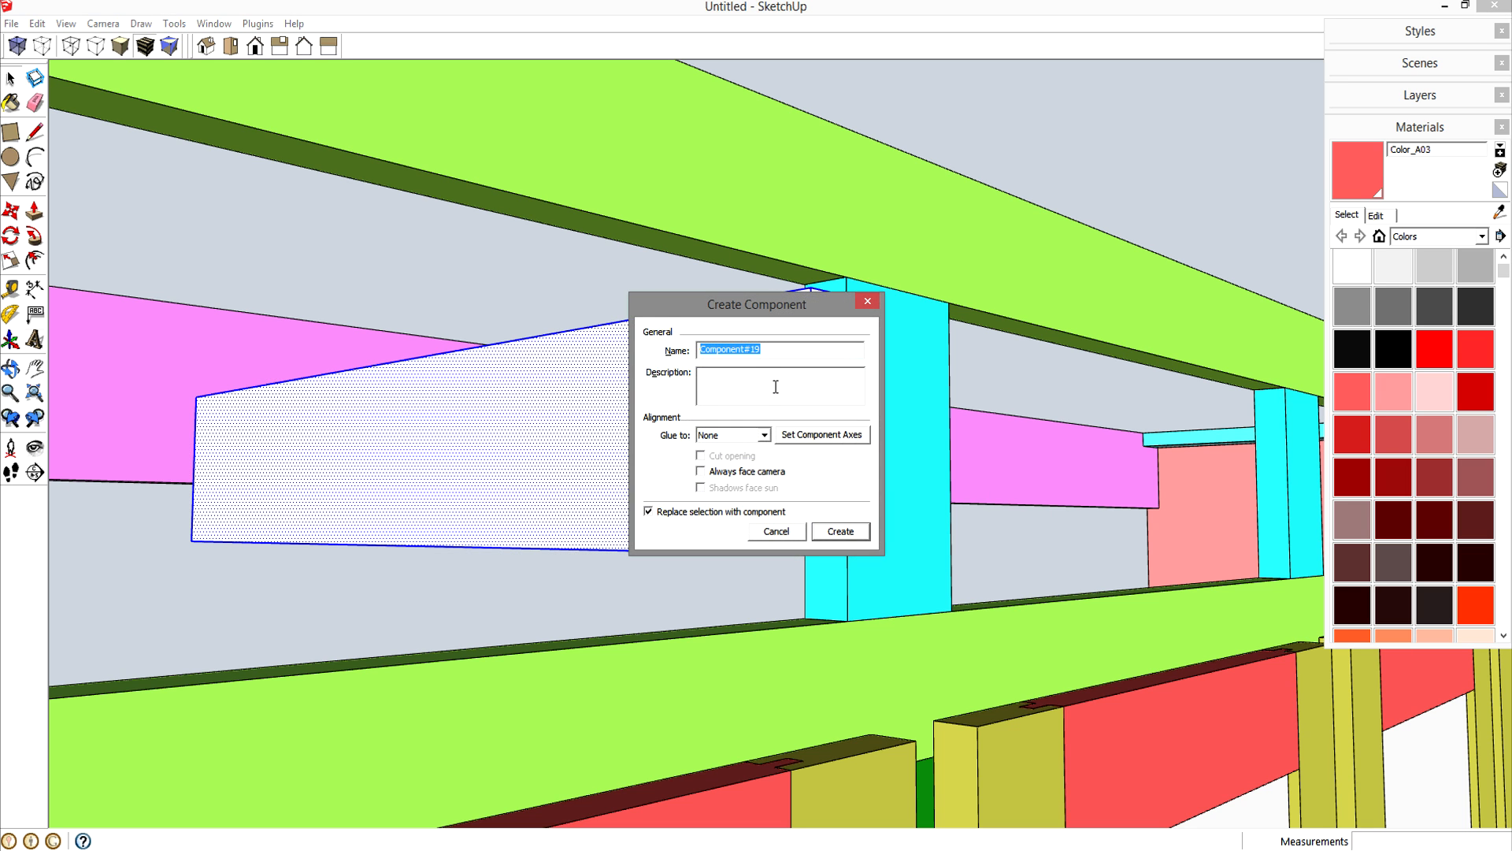
key(Return)
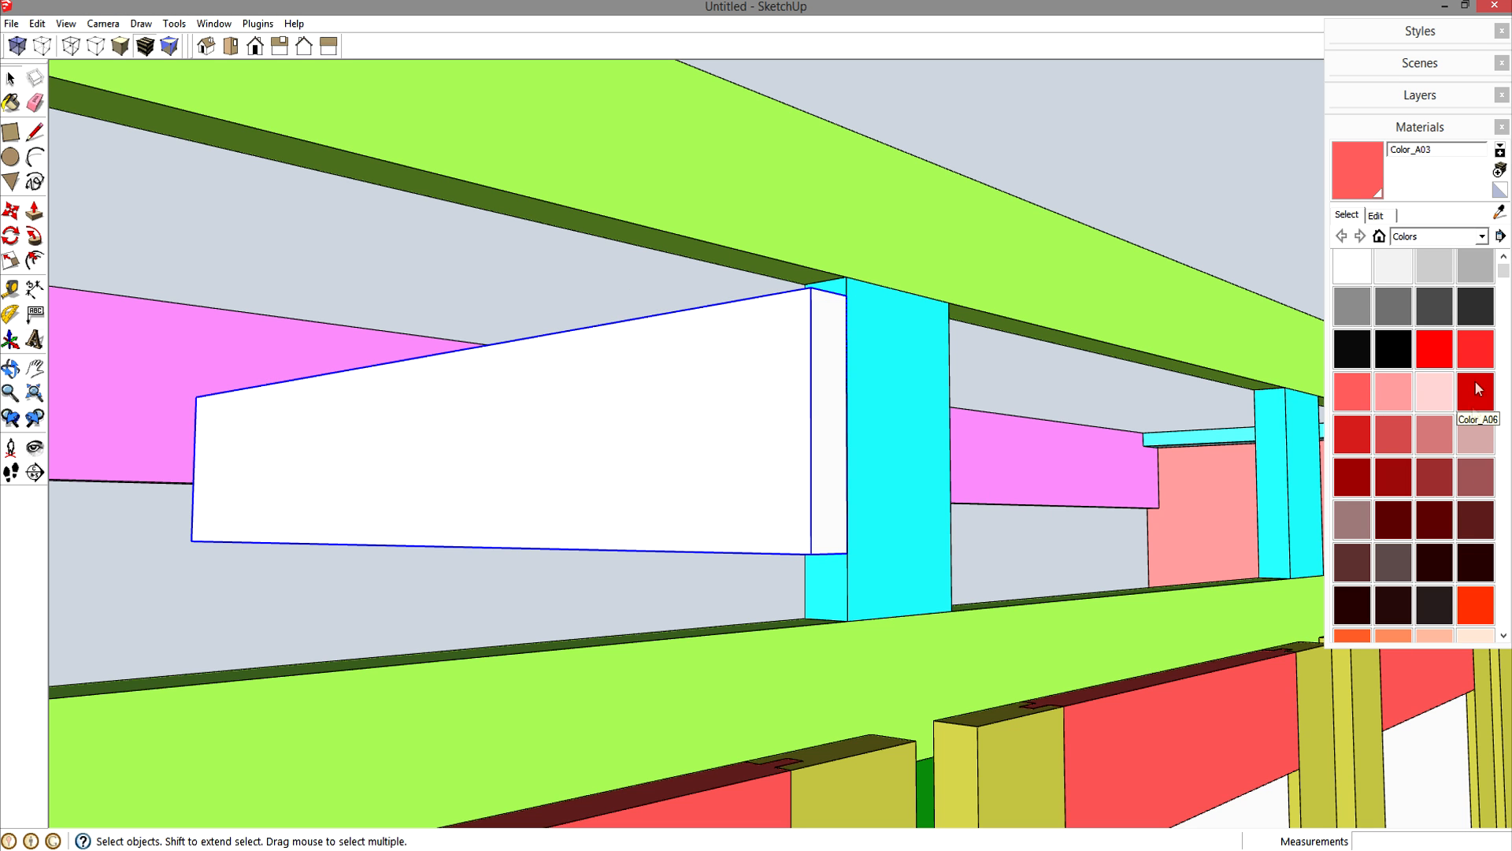
click(1475, 604)
click(812, 467)
key(space)
- Move the drawer side .5" away from the divider, into the opening
mouse_move(965, 391)
middle_down()
mouse_move(682, 504)
mouse_move(756, 473)
middle_up()
key(m)
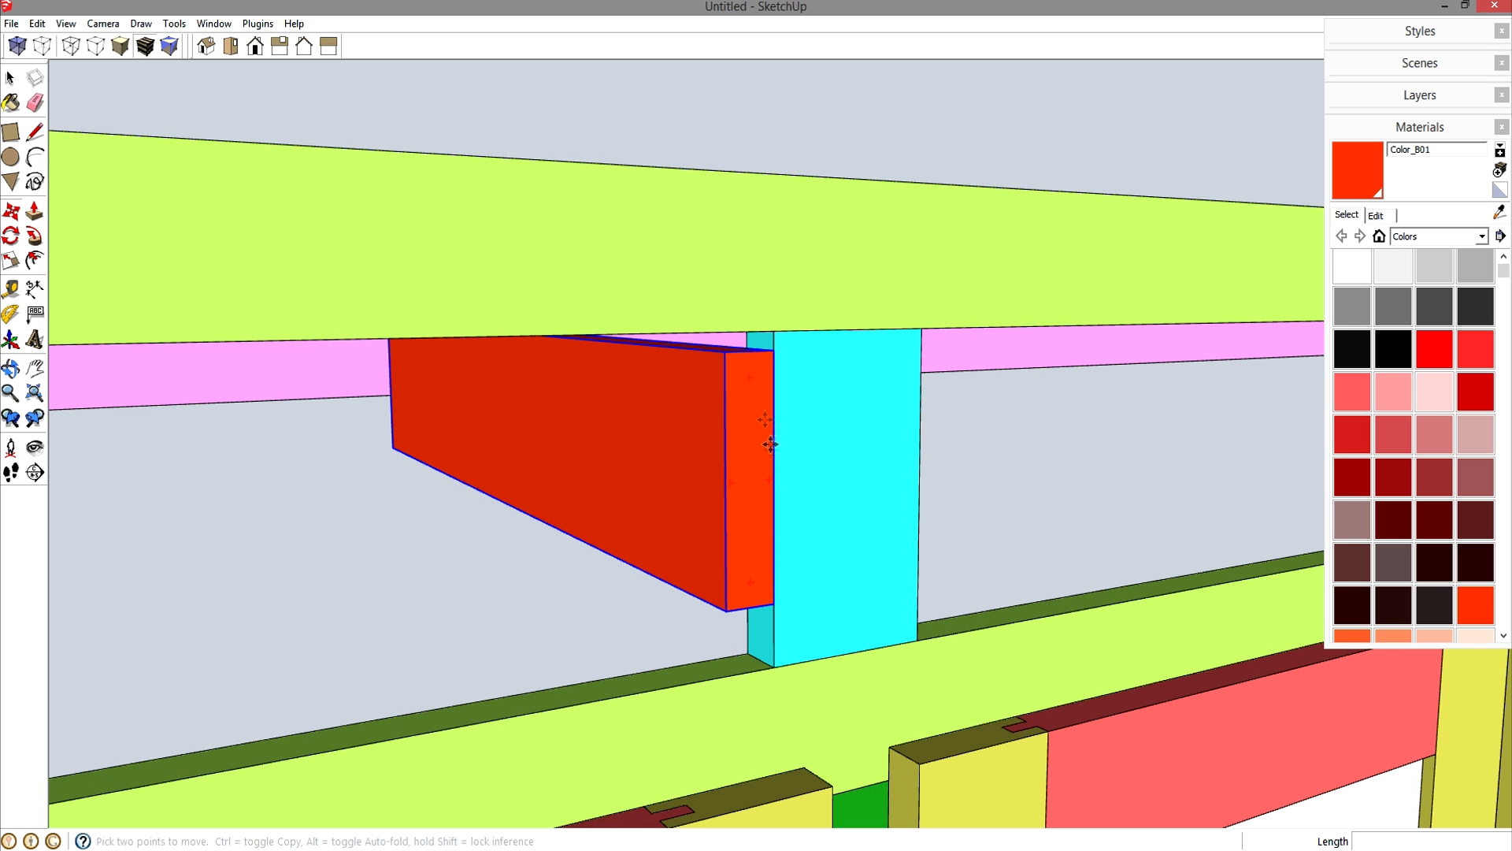
click(775, 331)
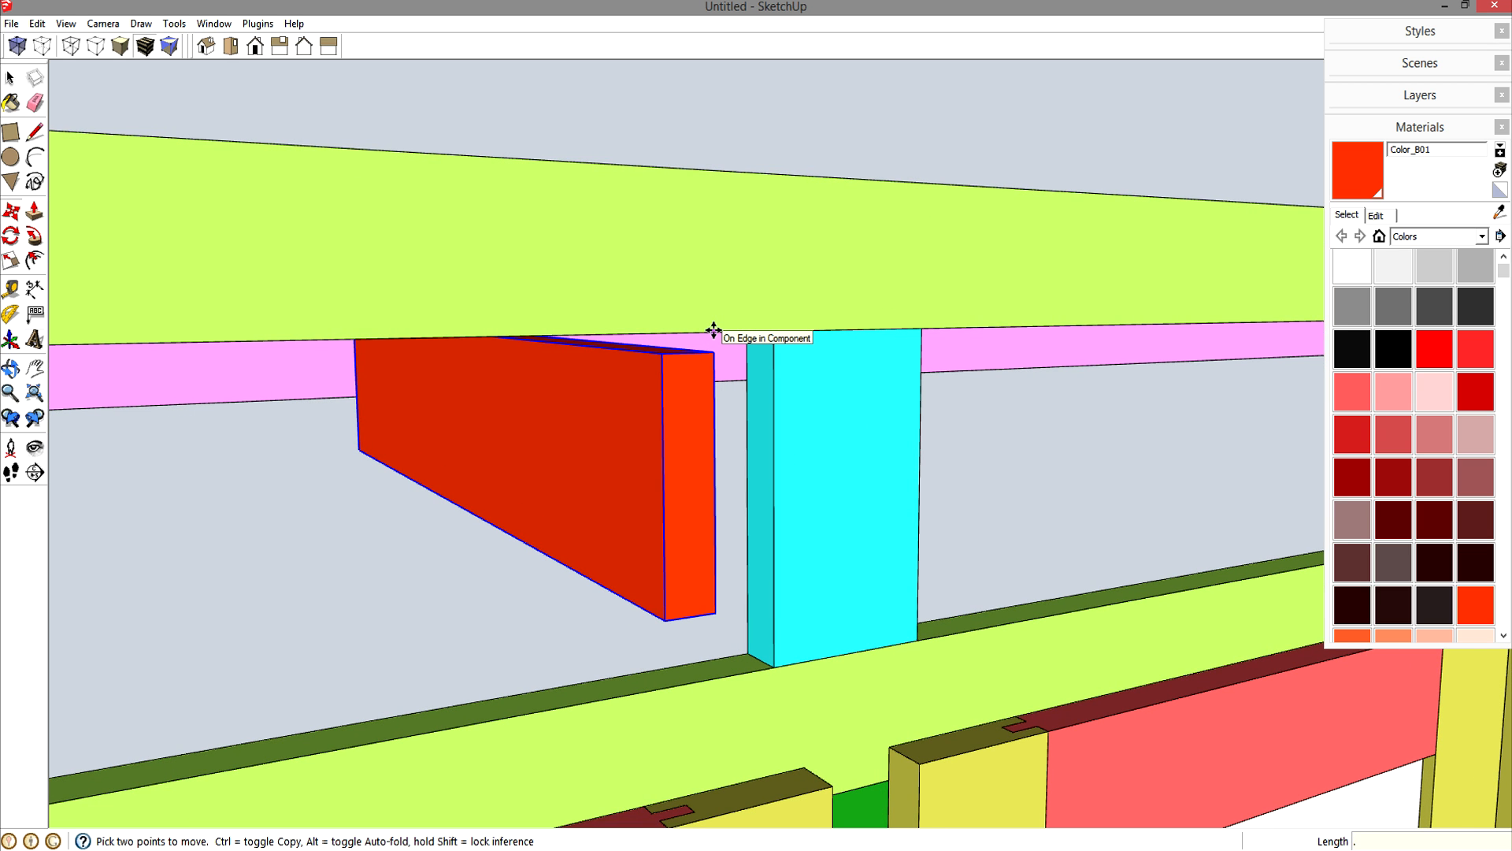
text(.5)
key(Return)
- Copy the drawer side to the opposite end against the cabinet's left stile and offset the copy .5" into the opening
middle_drag(714, 330, 630, 351)
scroll(811, 338, down, 2)
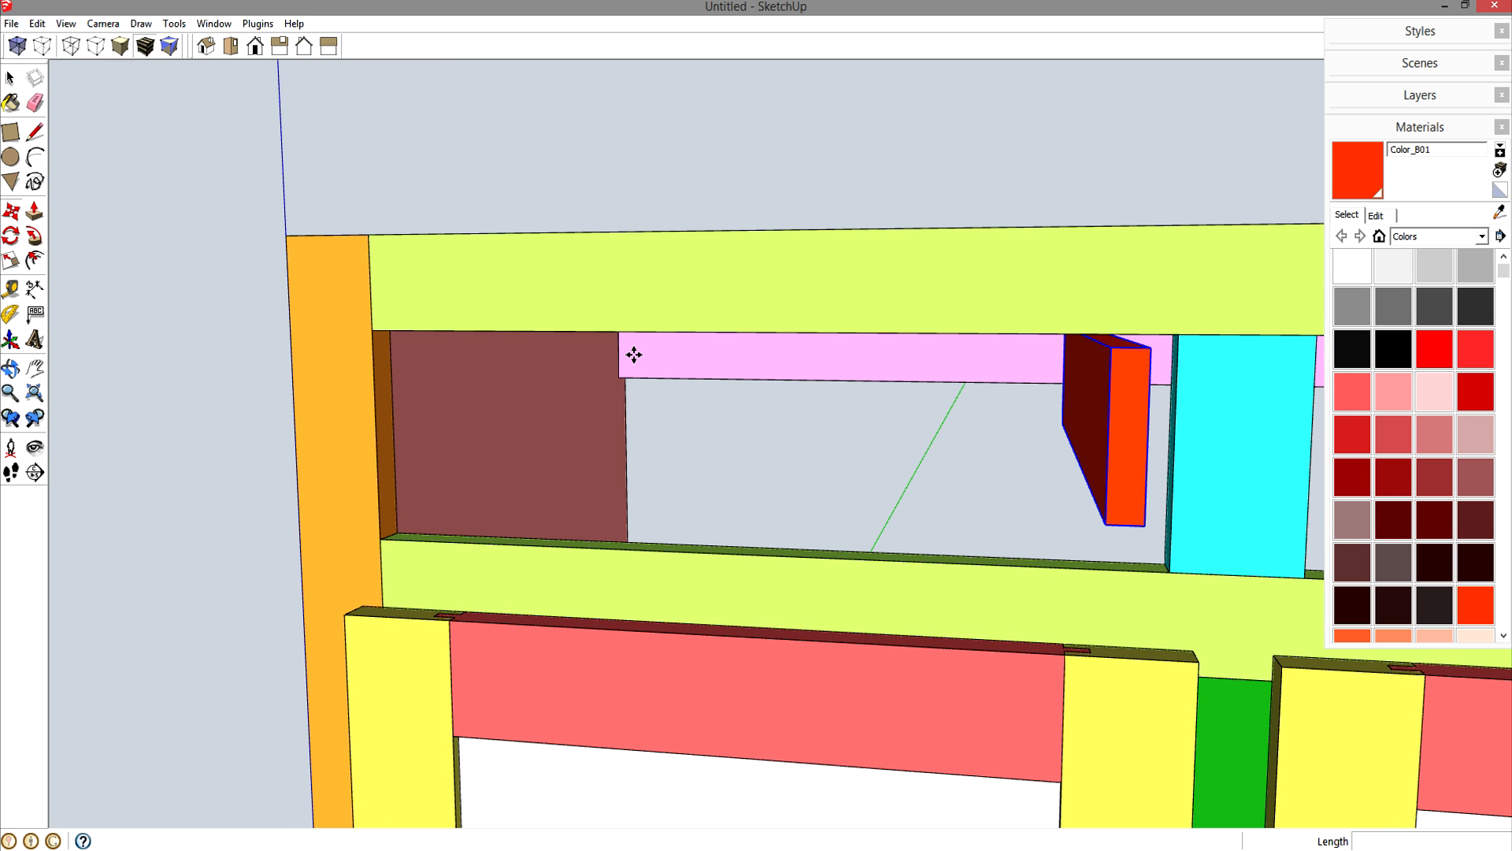
click(1111, 345)
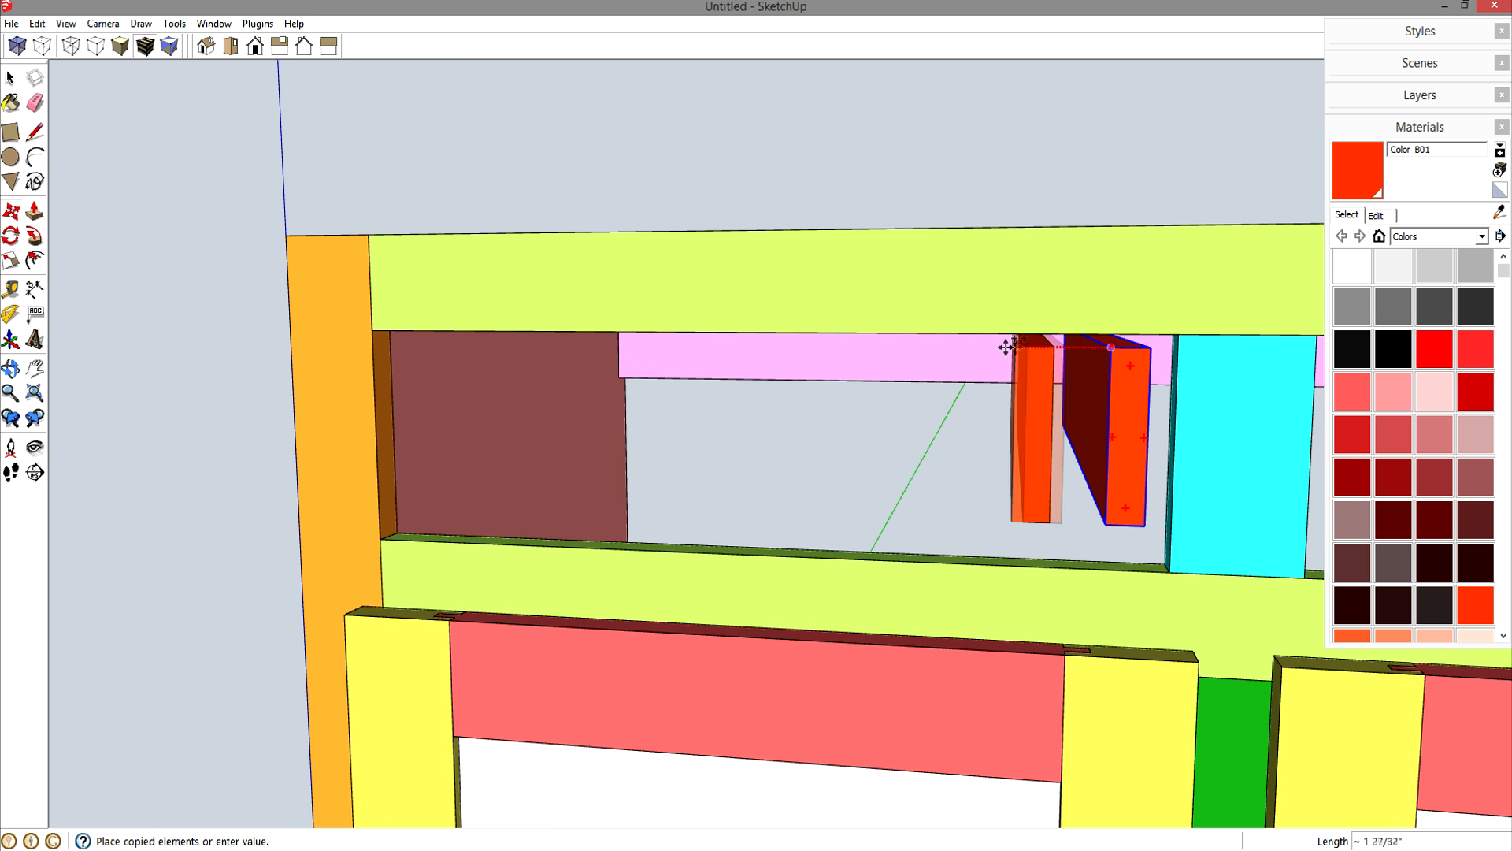
click(384, 425)
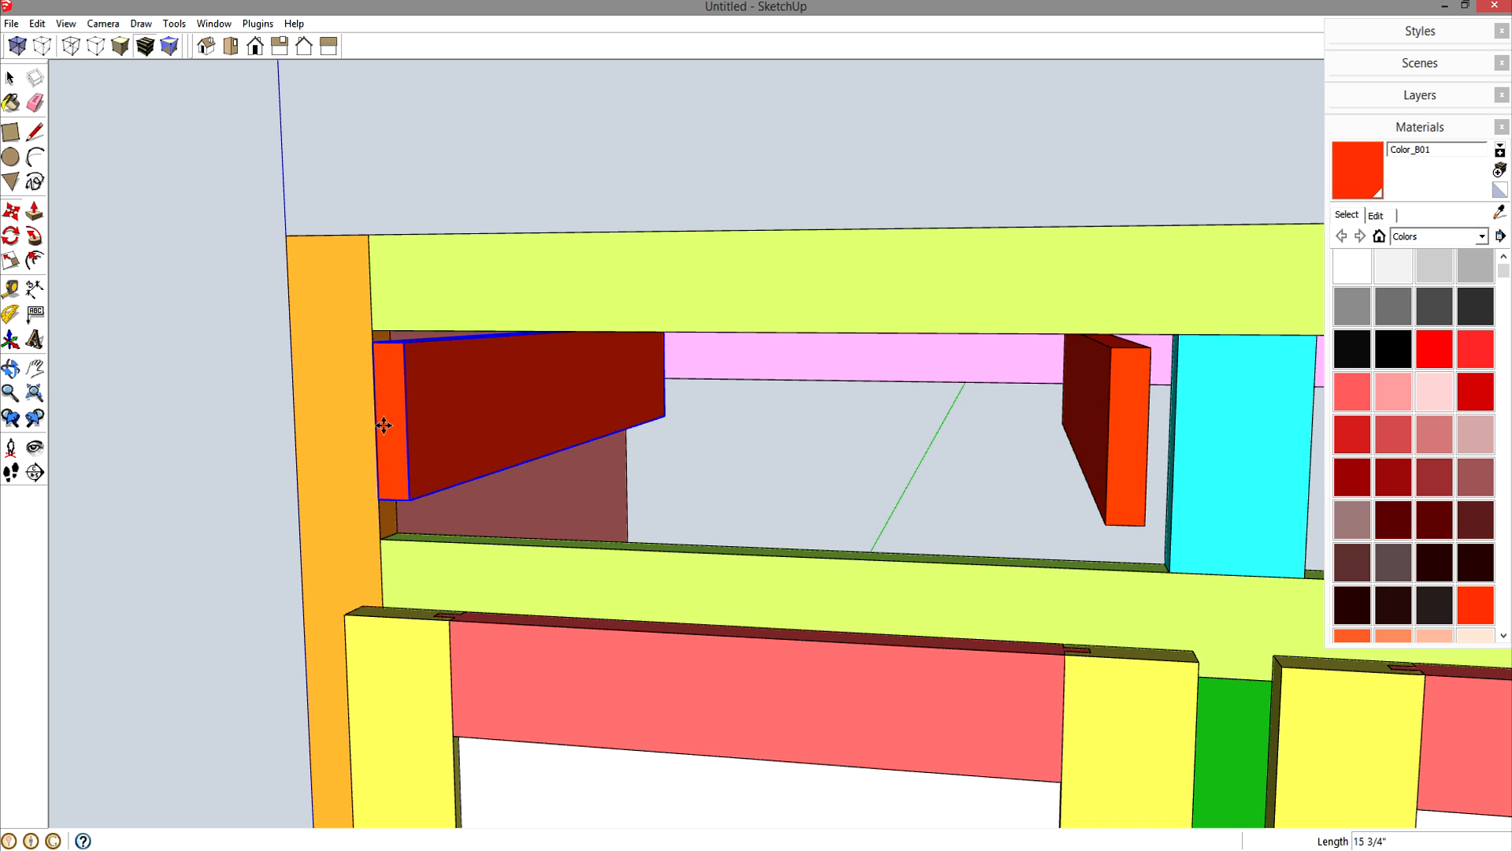
click(372, 342)
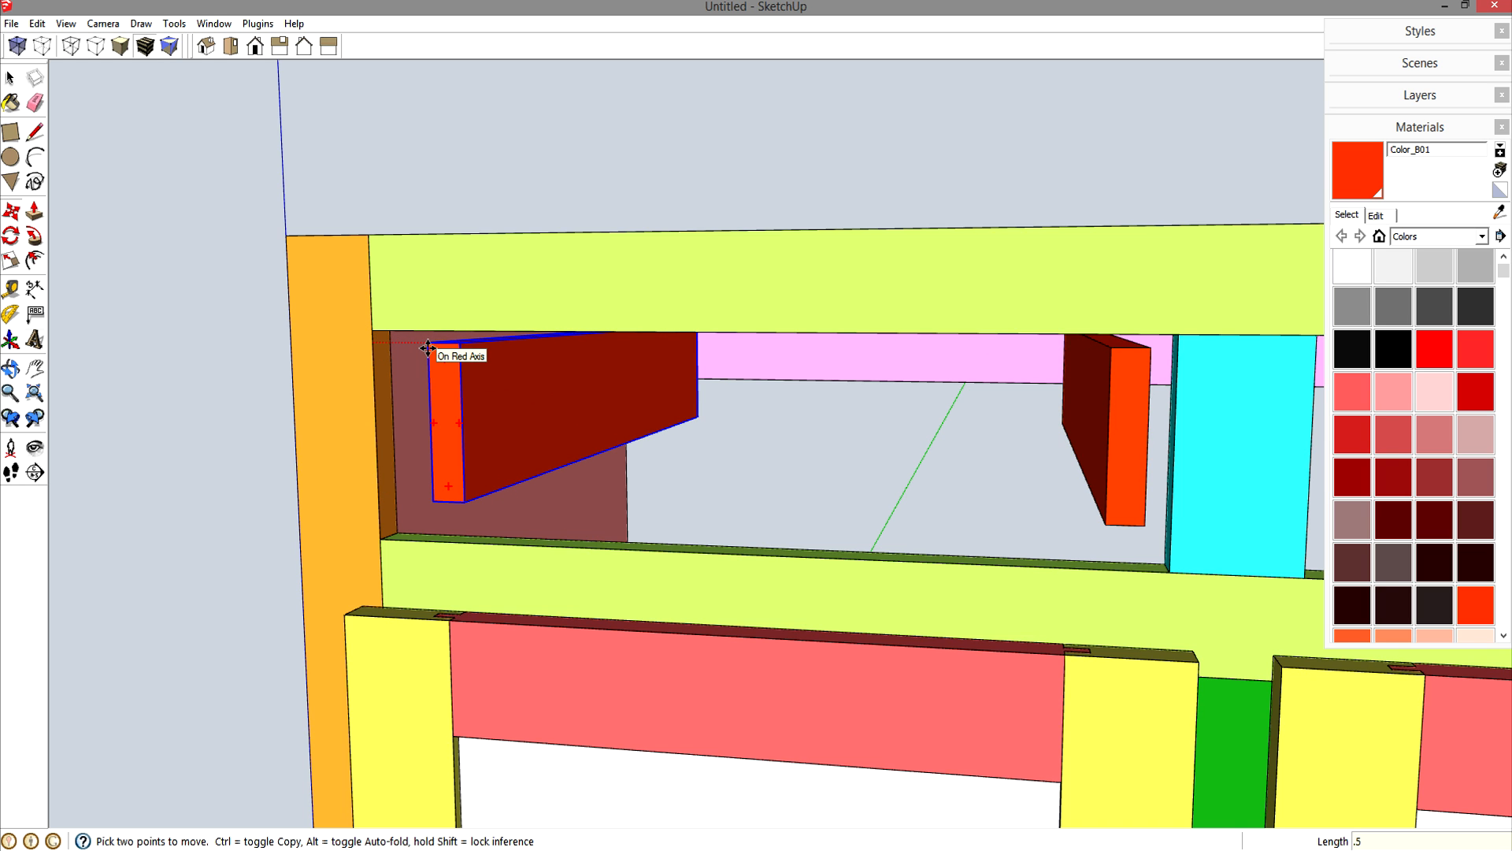
text(.5)
key(Return)
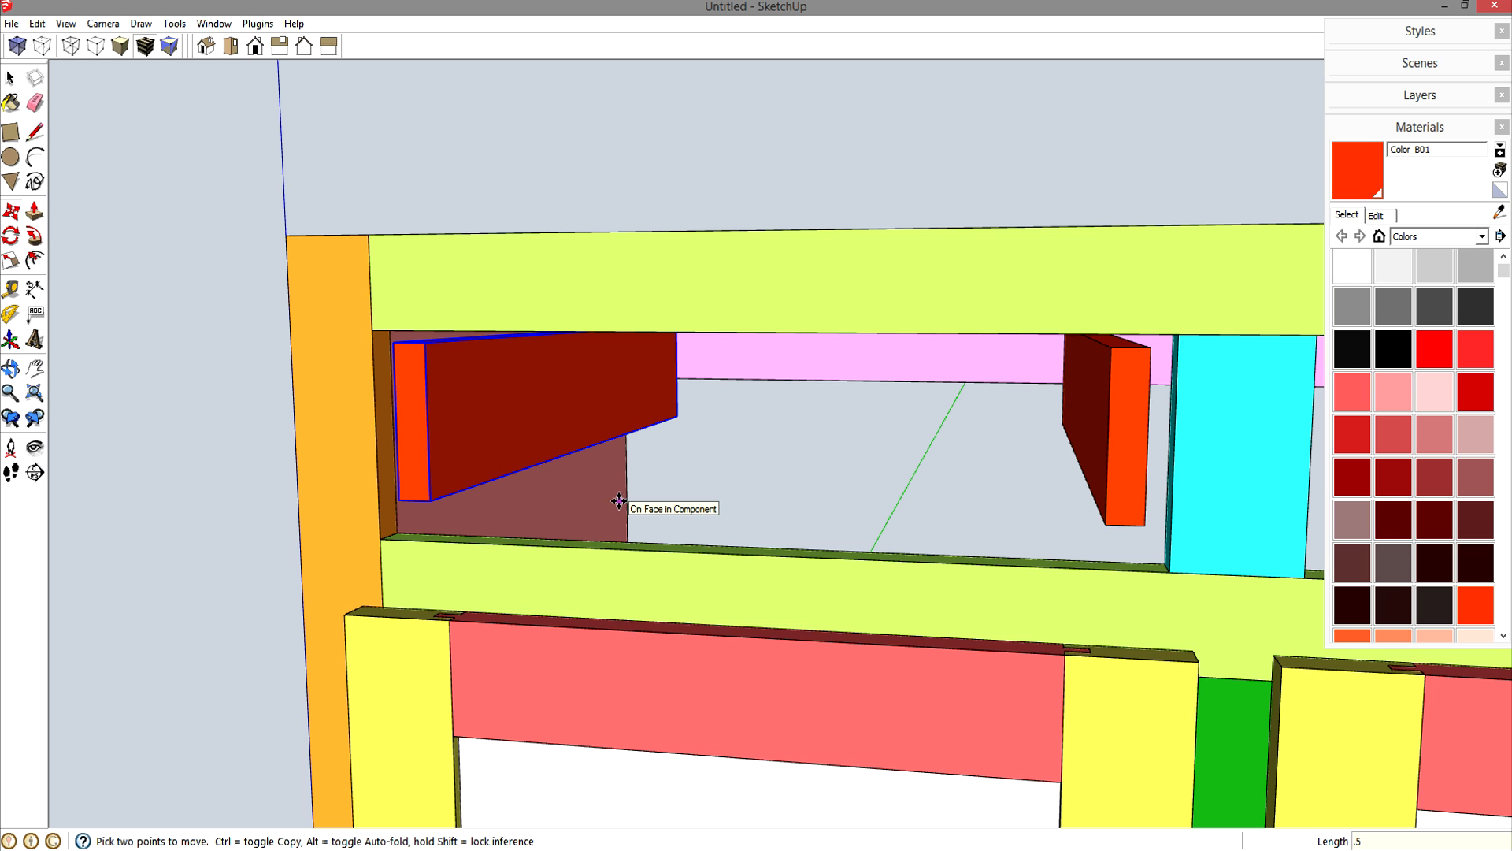
- Draw a rectangle across the undersides of both drawer sides, spanning their full length, and extrude it downward as the drawer bottom
key(r)
click(400, 500)
middle_drag(878, 400, 246, 493)
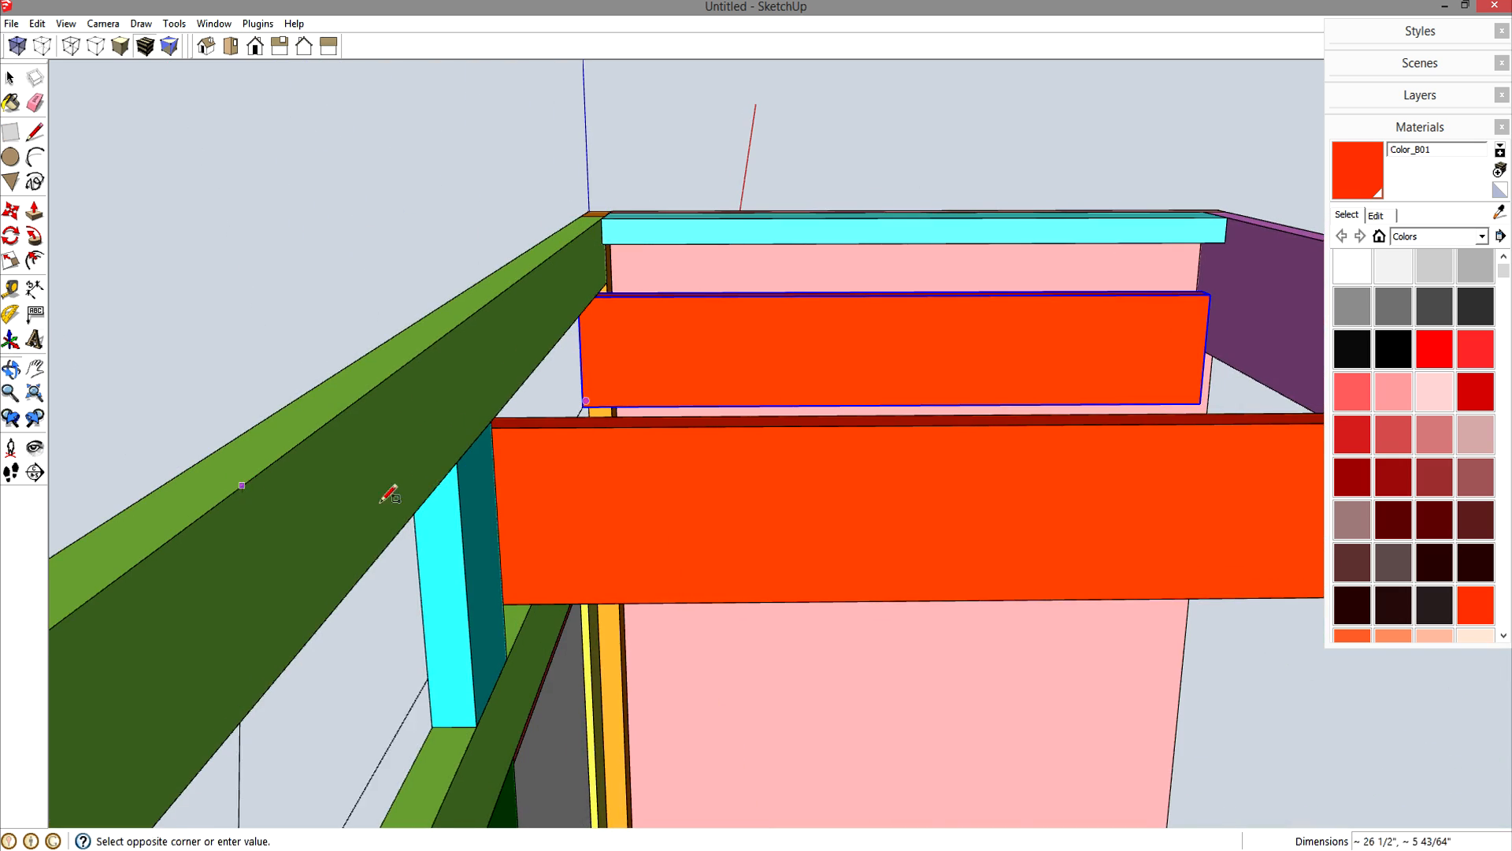
shift+middle_drag(930, 563, 404, 540)
middle_drag(1036, 567, 551, 476)
key(p)
click(619, 473)
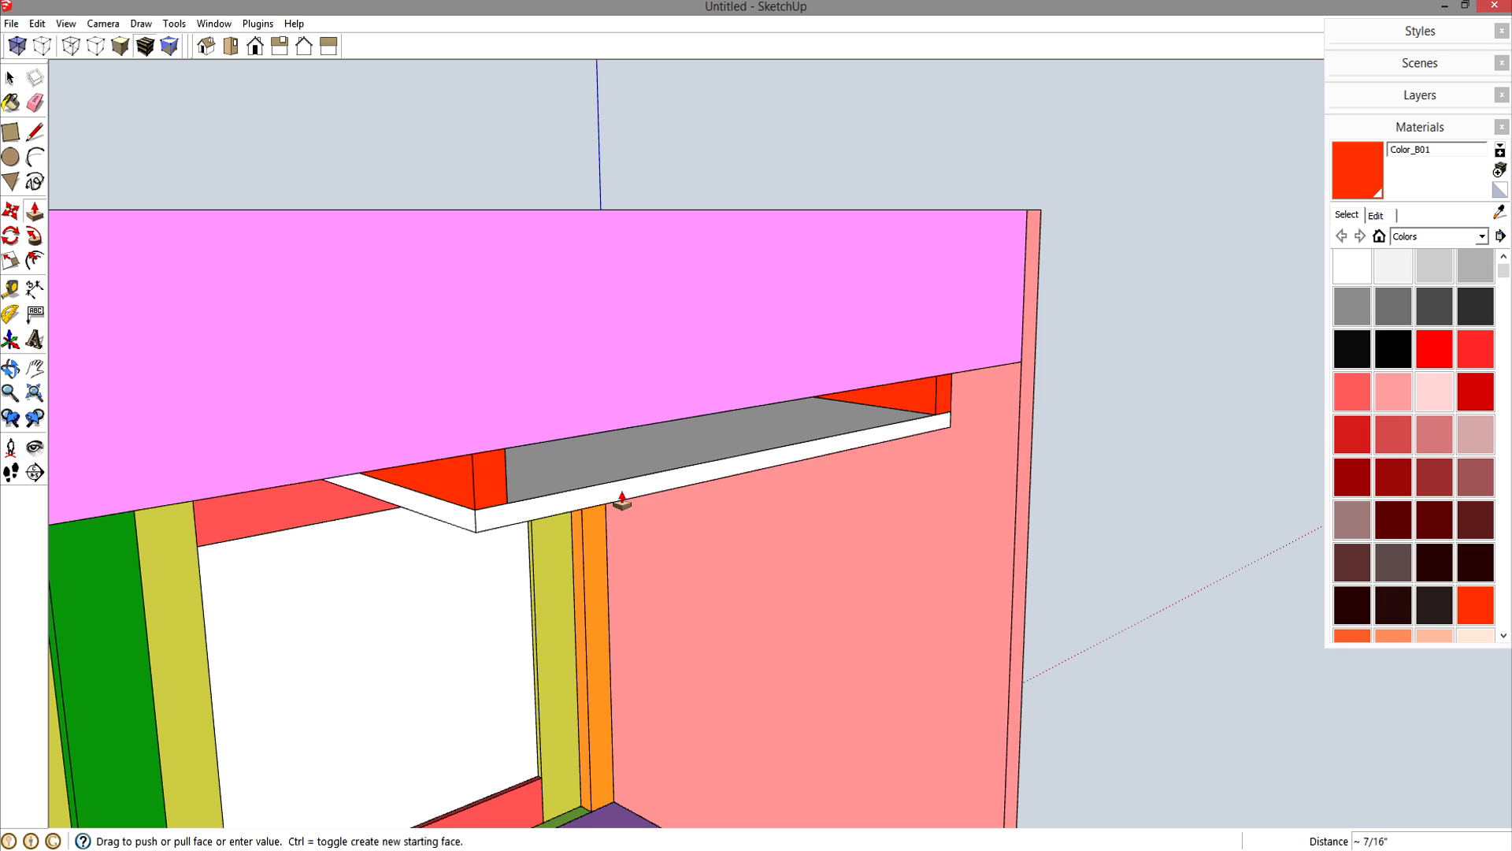
click(619, 501)
- Make the drawer bottom a component and paint it with Color_002
key(space)
click(624, 475)
triple_click(624, 475)
key(g)
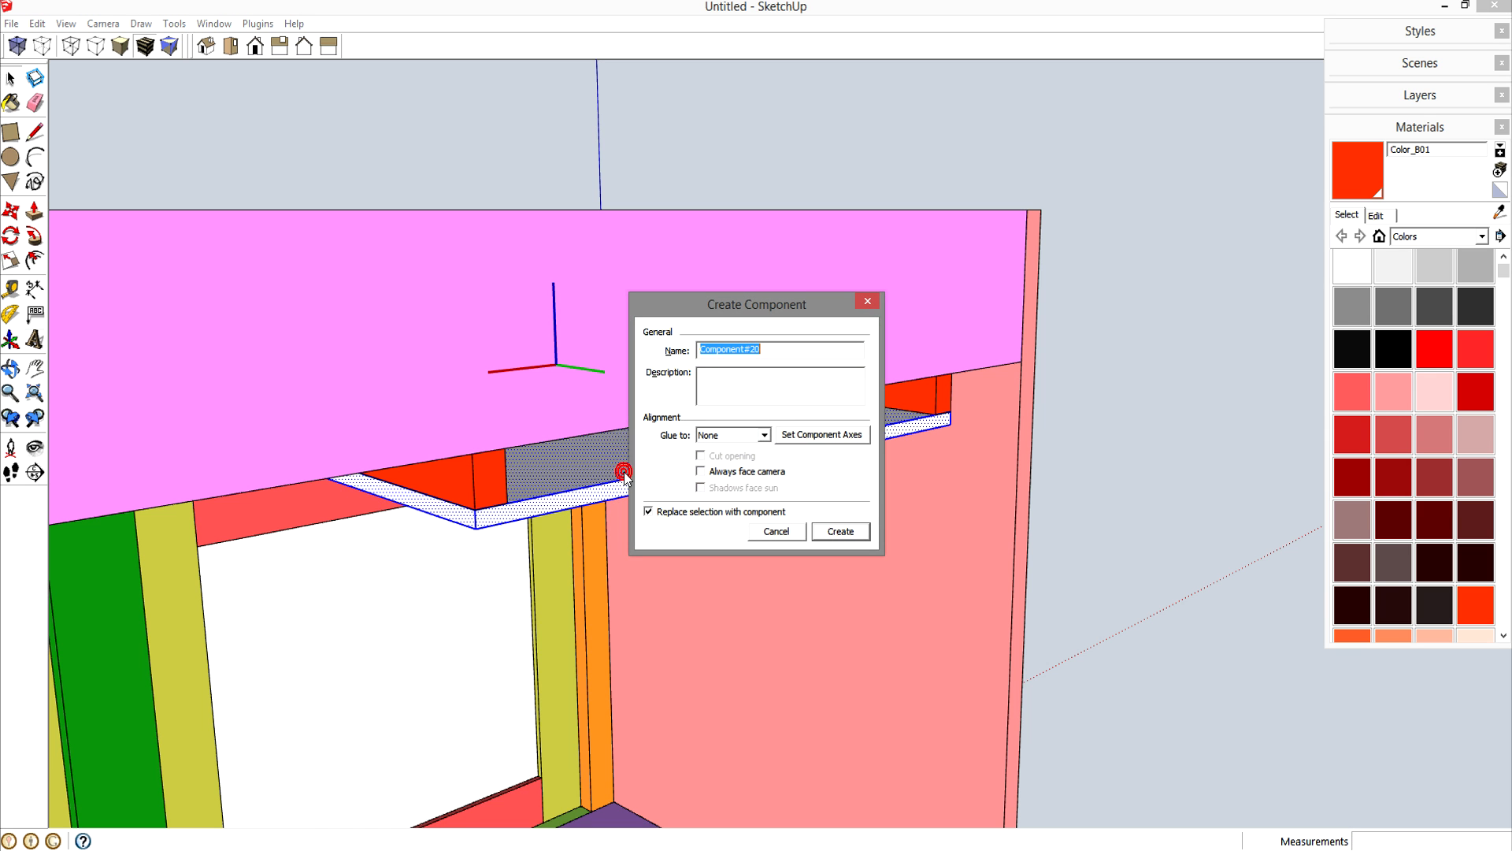
key(Return)
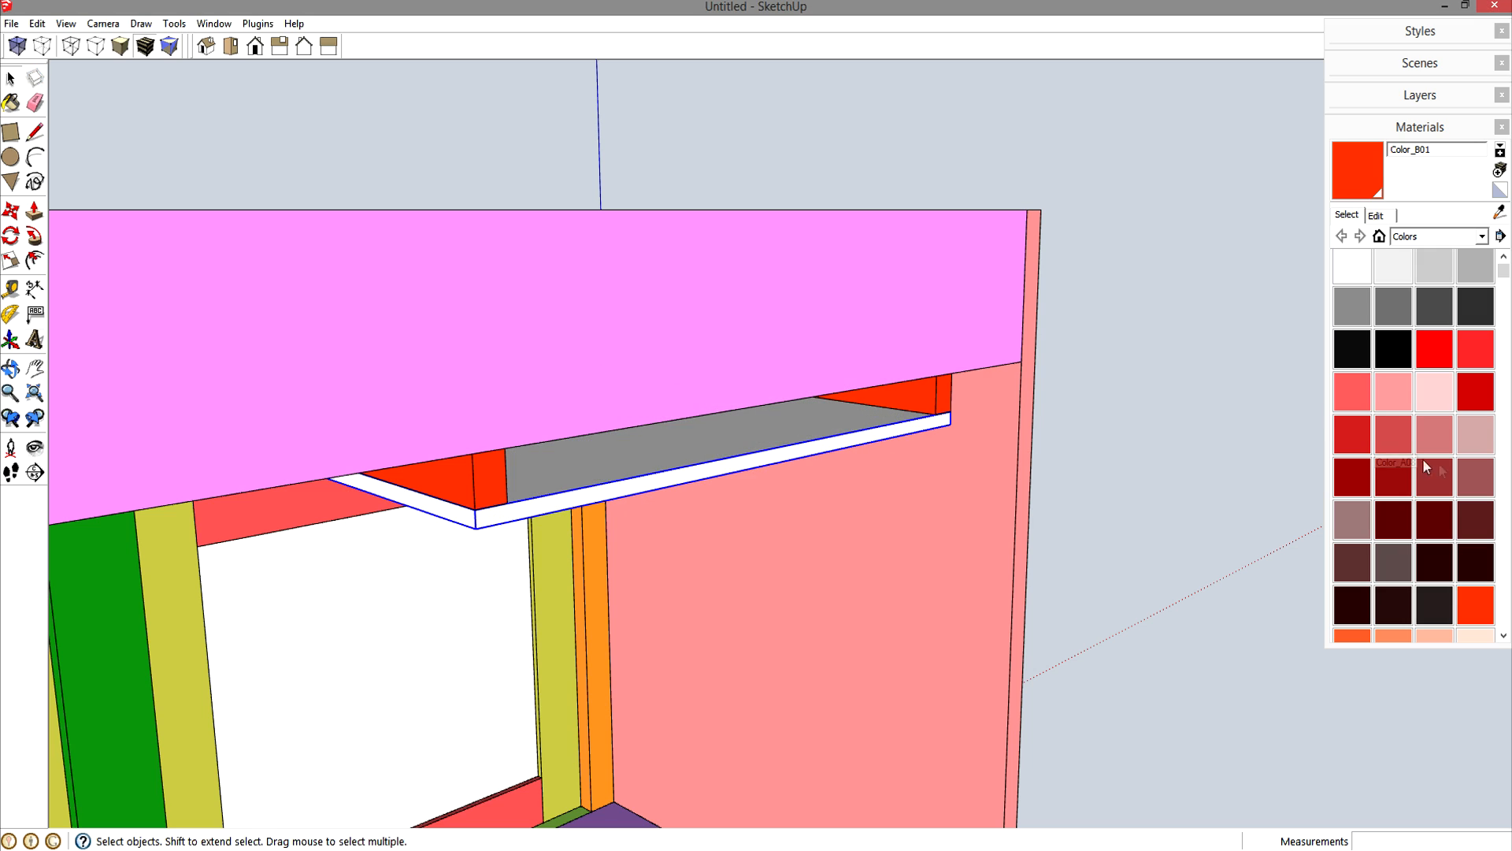
click(1433, 266)
click(719, 448)
- Draw a rectangle between the front ends of the two drawer sides and extrude it 3/4" as the box front
middle_drag(456, 496, 789, 506)
scroll(787, 505, down, 2)
middle_drag(717, 561, 838, 538)
middle_drag(448, 673, 527, 639)
key(r)
click(292, 653)
click(888, 591)
key(p)
click(805, 631)
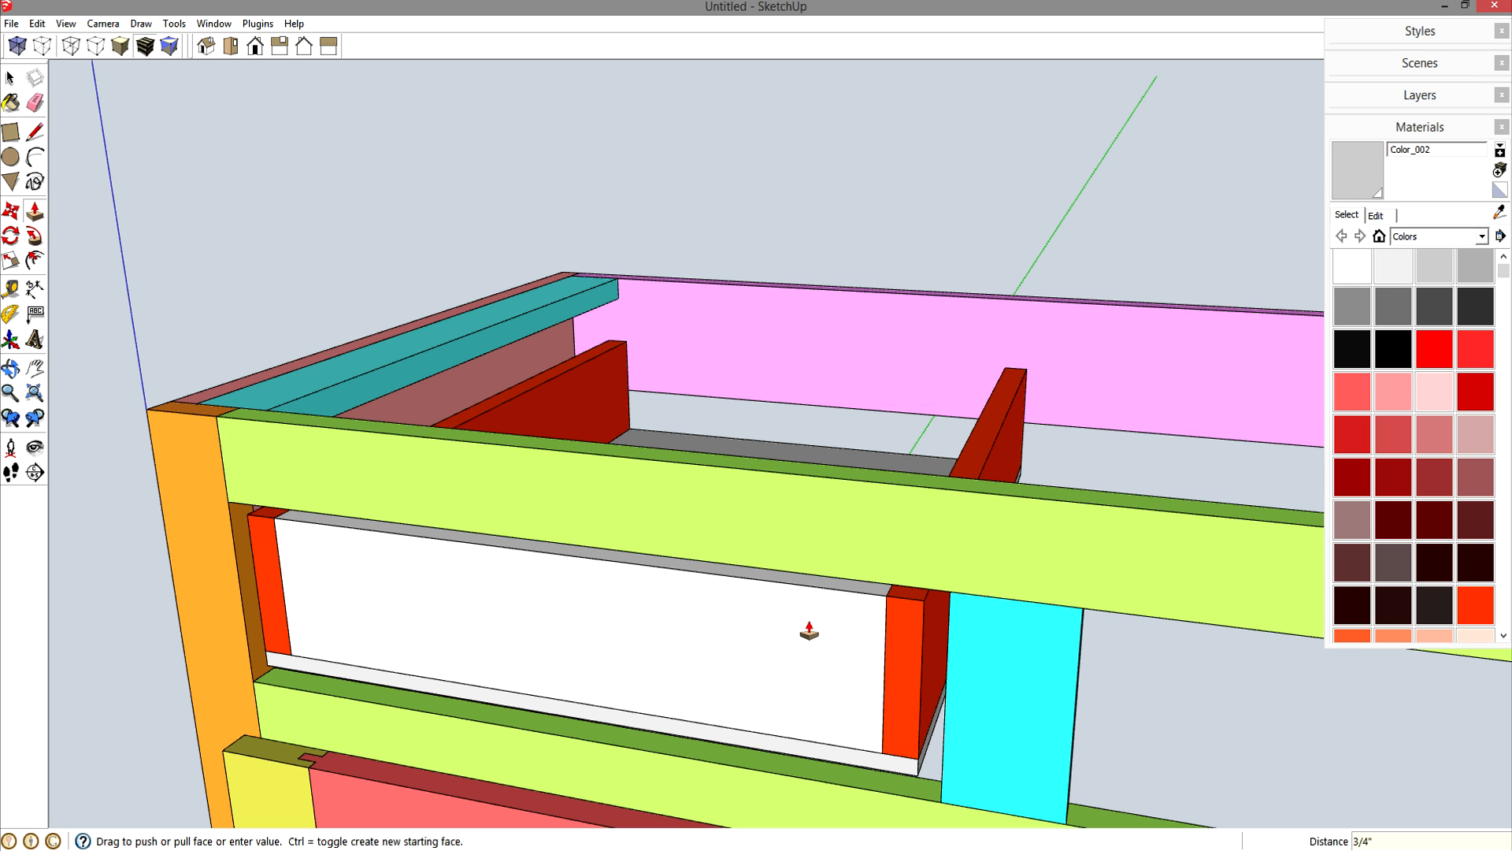
- Make the drawer box's front piece a component
key(space)
triple_click(809, 620)
key(g)
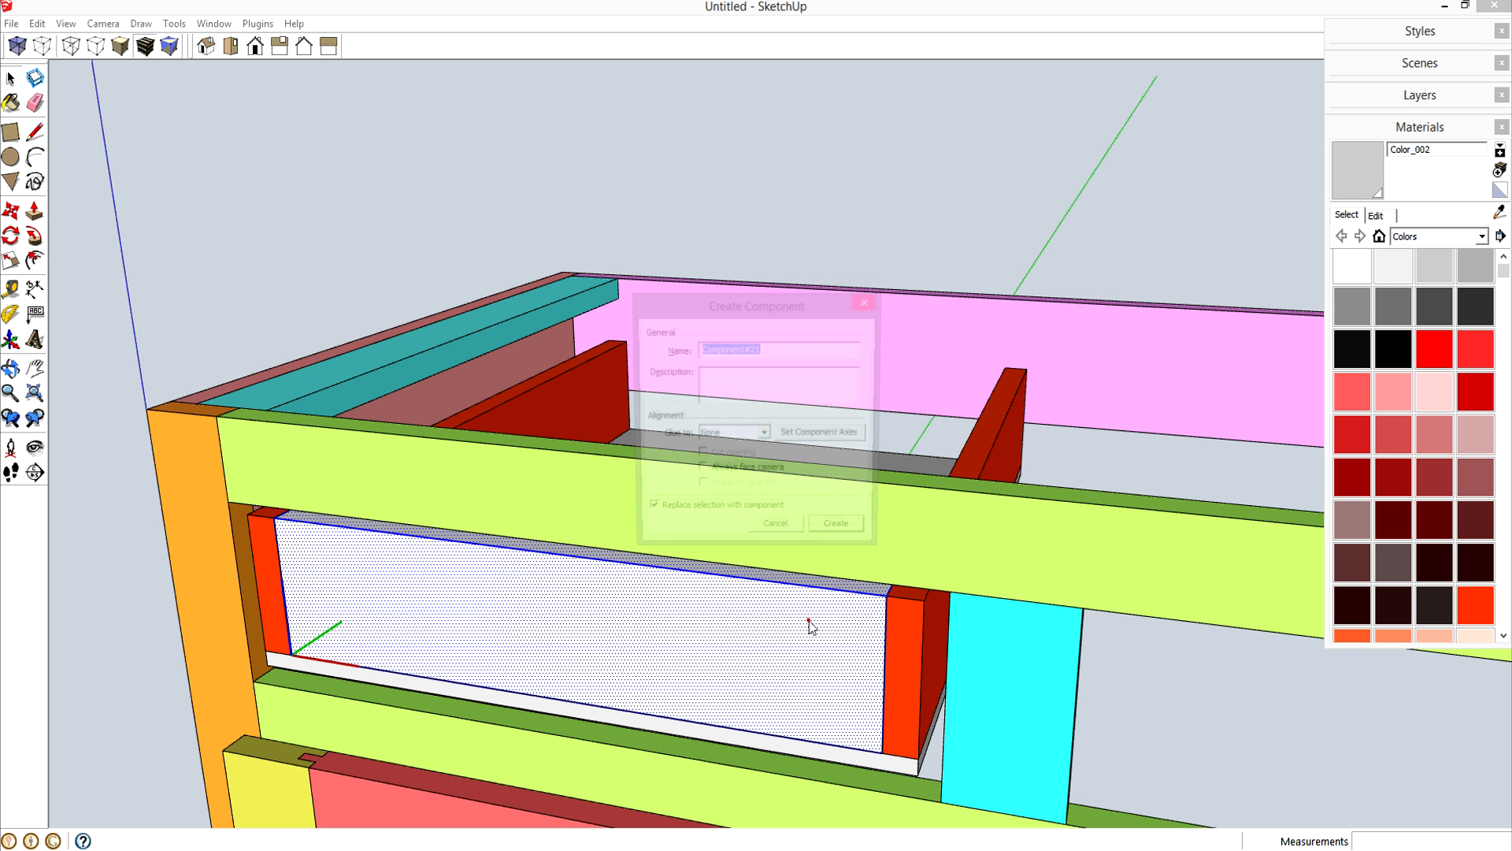
key(Return)
- Copy the box front to the rear ends of the drawer sides to form the box back
key(m)
middle_drag(903, 592, 435, 634)
key(ctrl)
click(518, 490)
scroll(528, 490, down, 3)
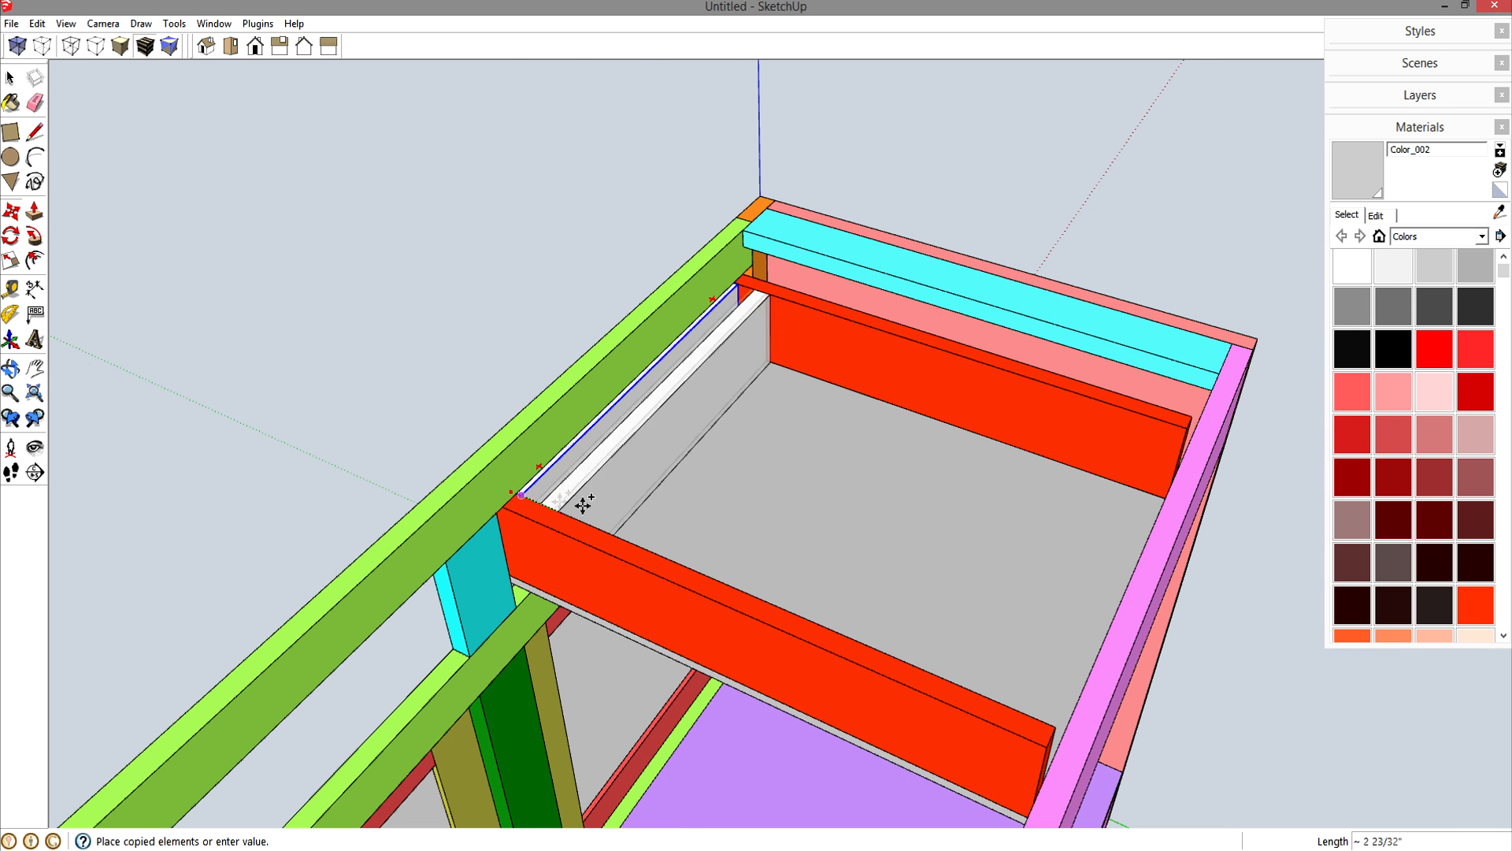
click(1042, 720)
key(space)
- Select all parts of the finished drawer box and copy them to the rightmost upper opening
middle_drag(682, 617, 750, 513)
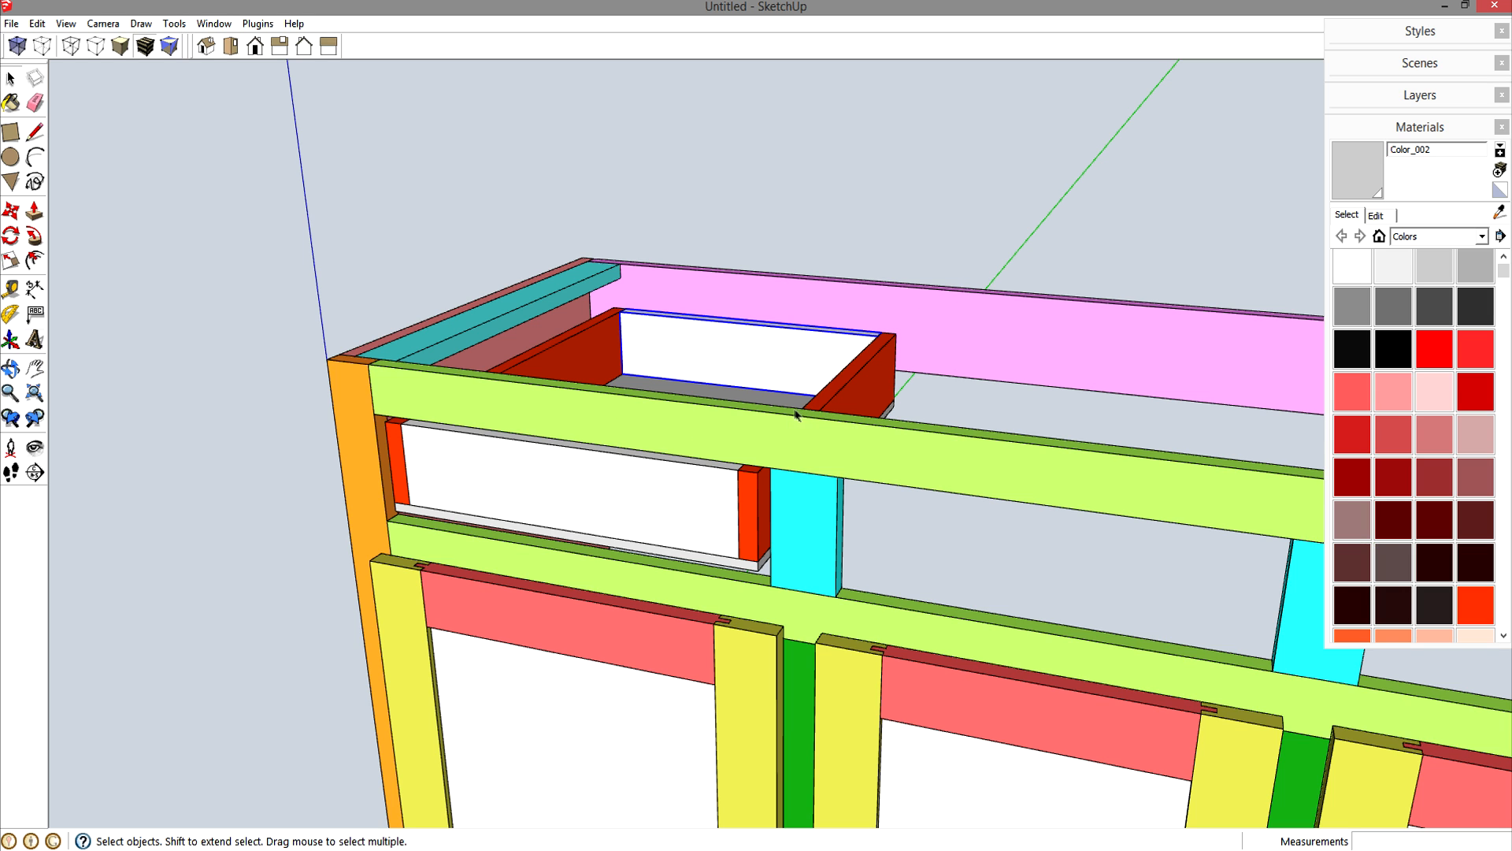
middle_drag(817, 426, 827, 518)
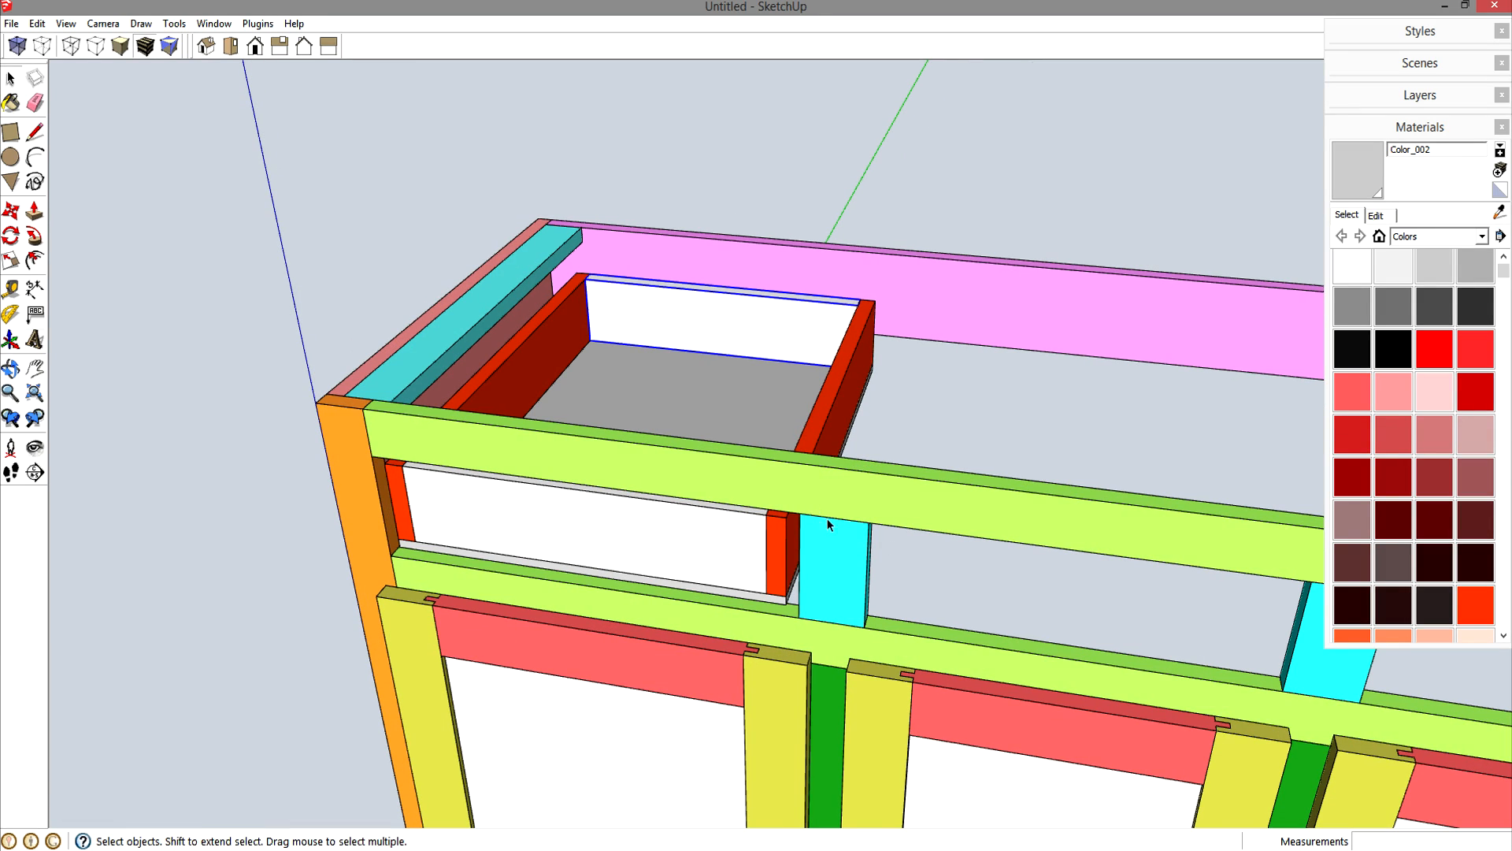
click(719, 571)
shift+click(778, 596)
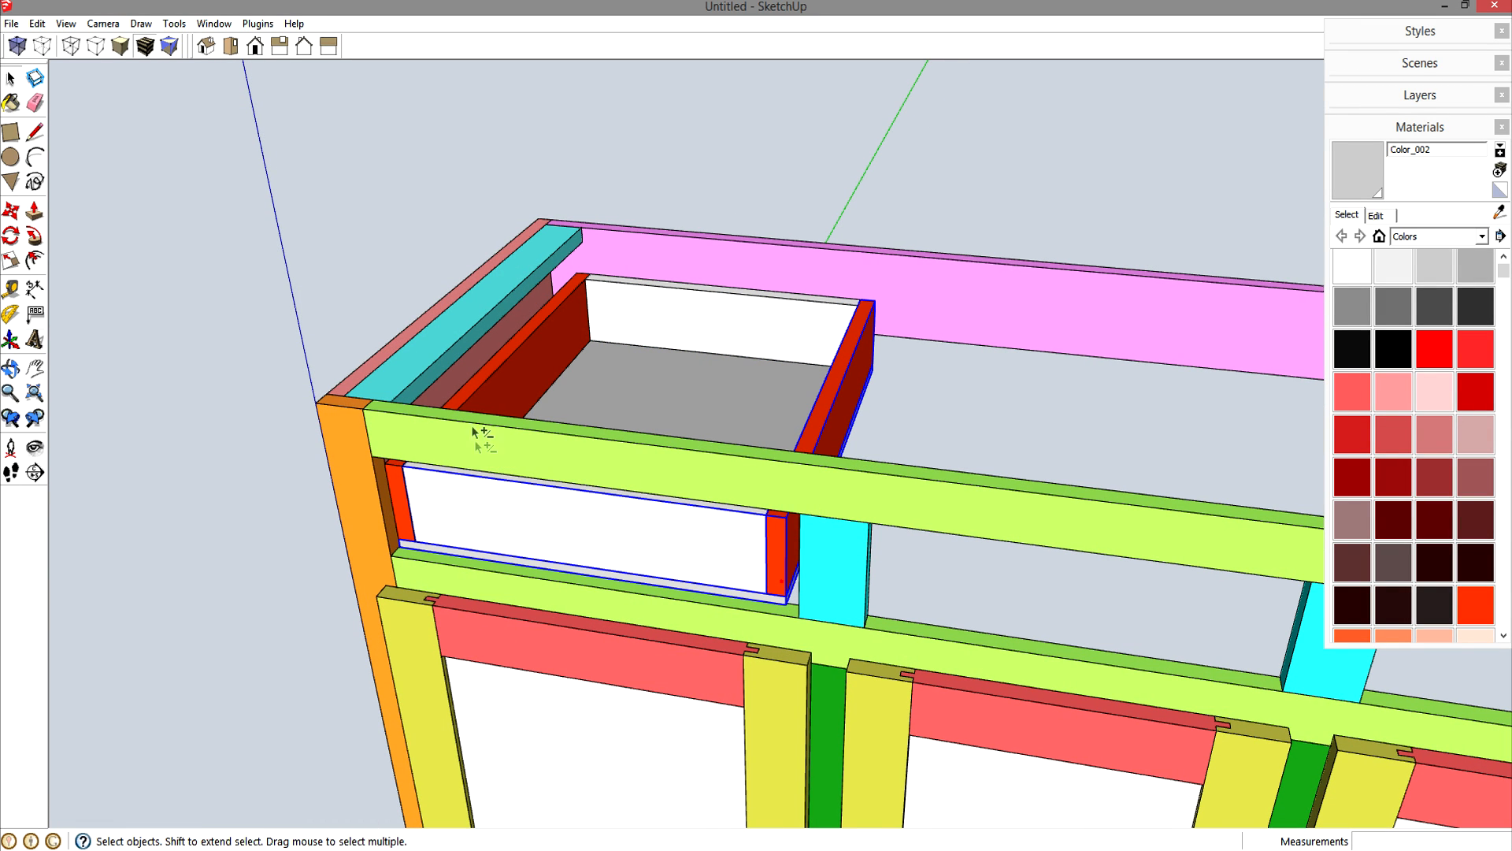
shift+click(668, 313)
key(m)
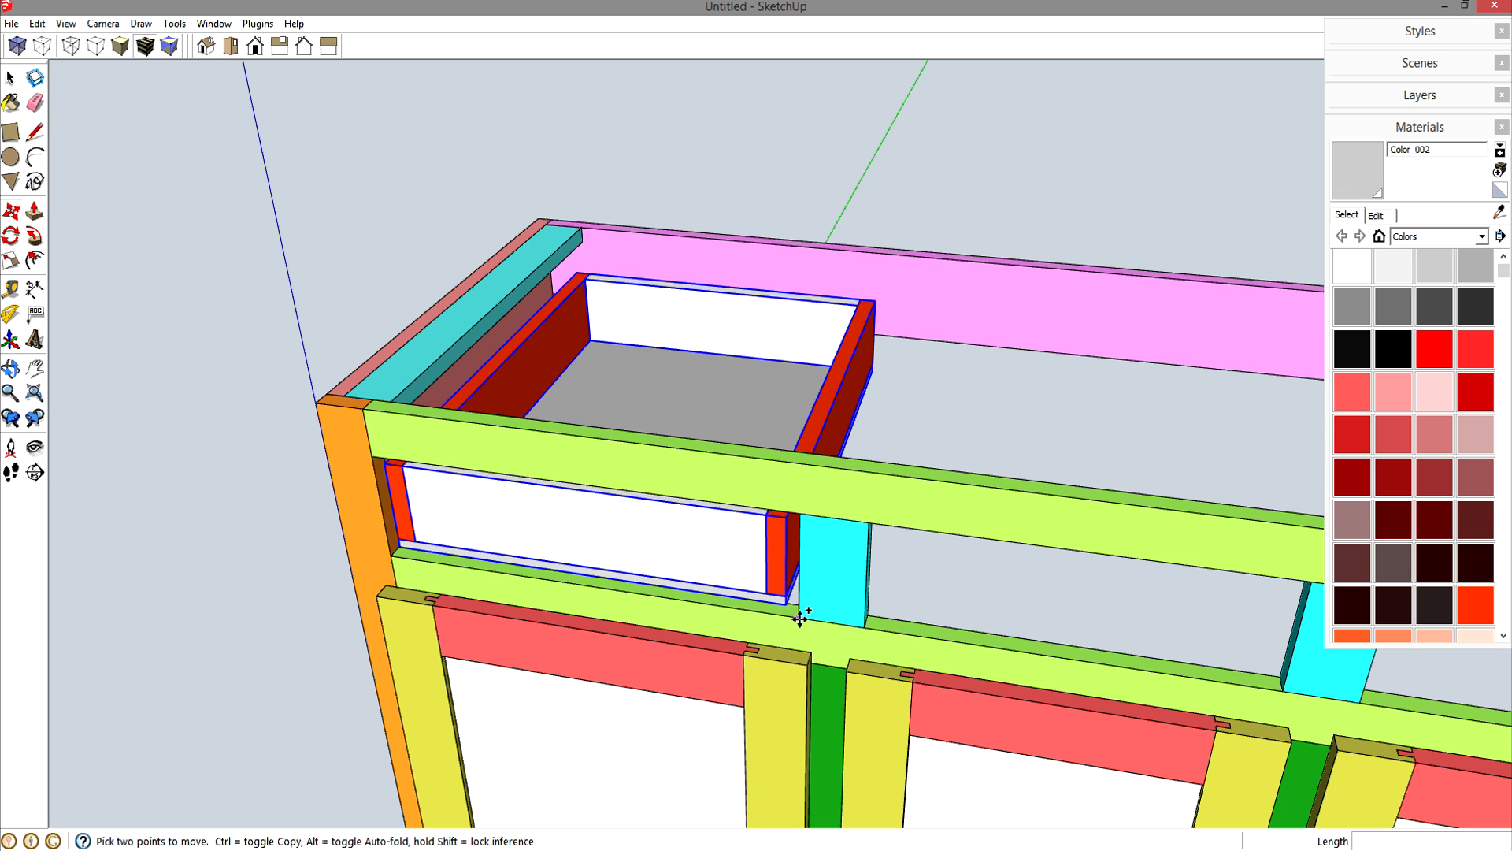
scroll(797, 618, down, 2)
shift+middle_drag(798, 619, 342, 579)
click(342, 579)
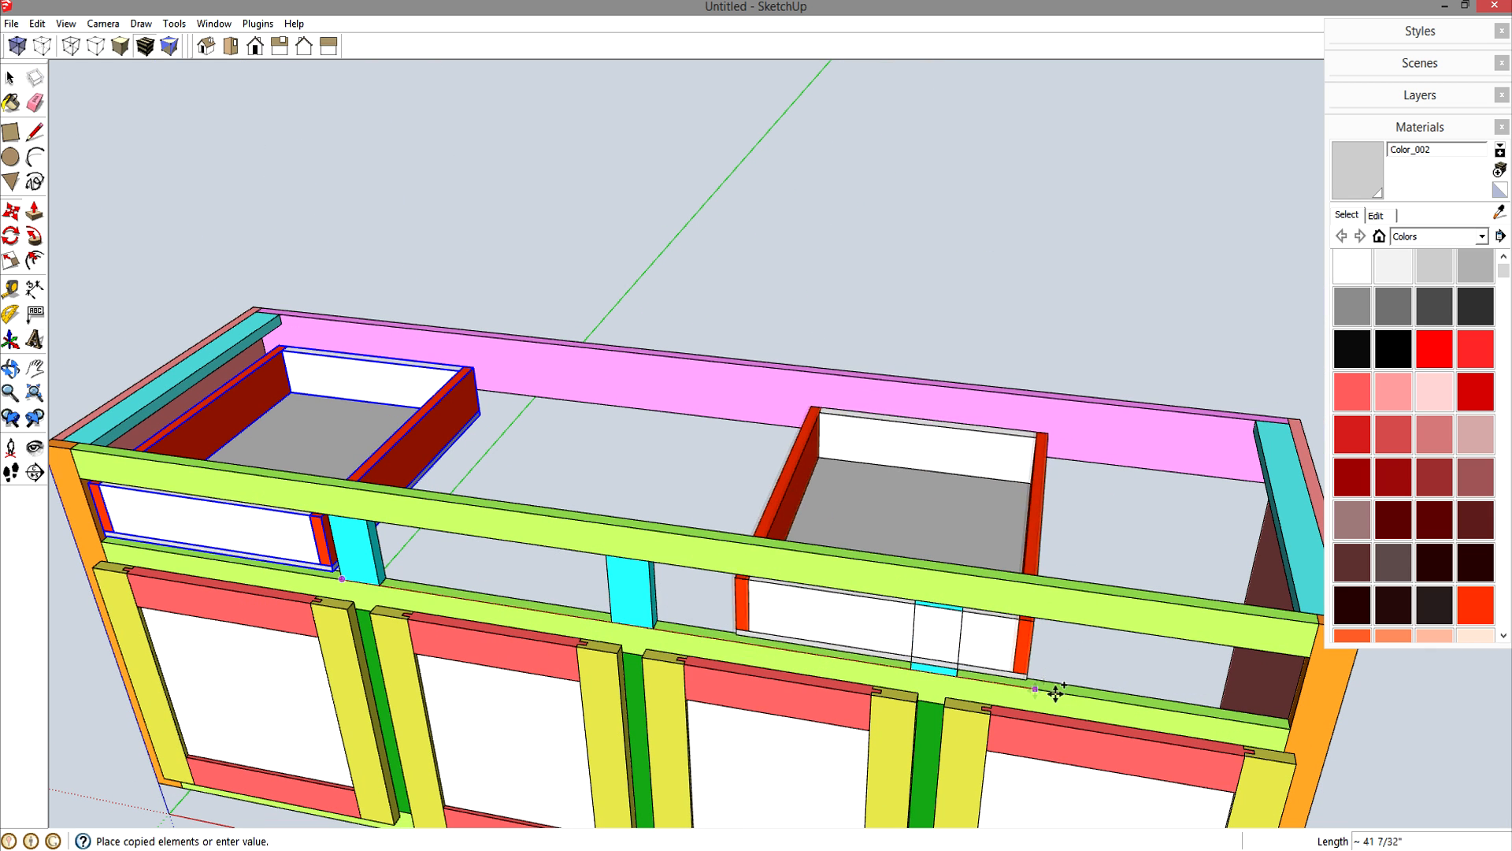
click(1292, 731)
key(space)
- Draw a 17" by 4 1/2" rectangle over the leftmost drawer opening and offset its outline outward by .5"
middle_drag(861, 631, 959, 517)
scroll(438, 496, up, 3)
scroll(386, 490, up, 3)
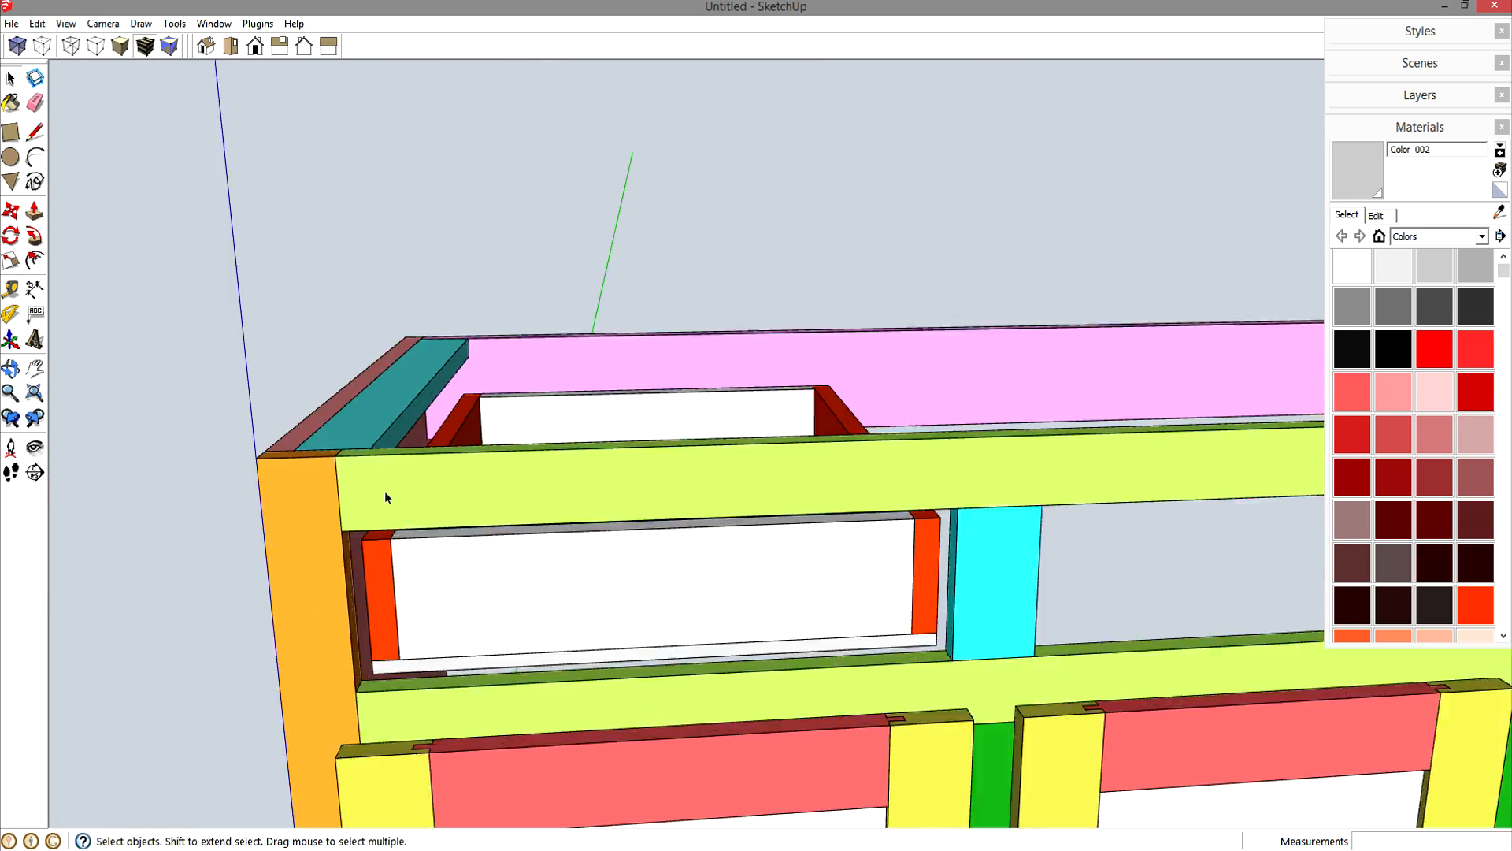
click(331, 549)
click(1193, 729)
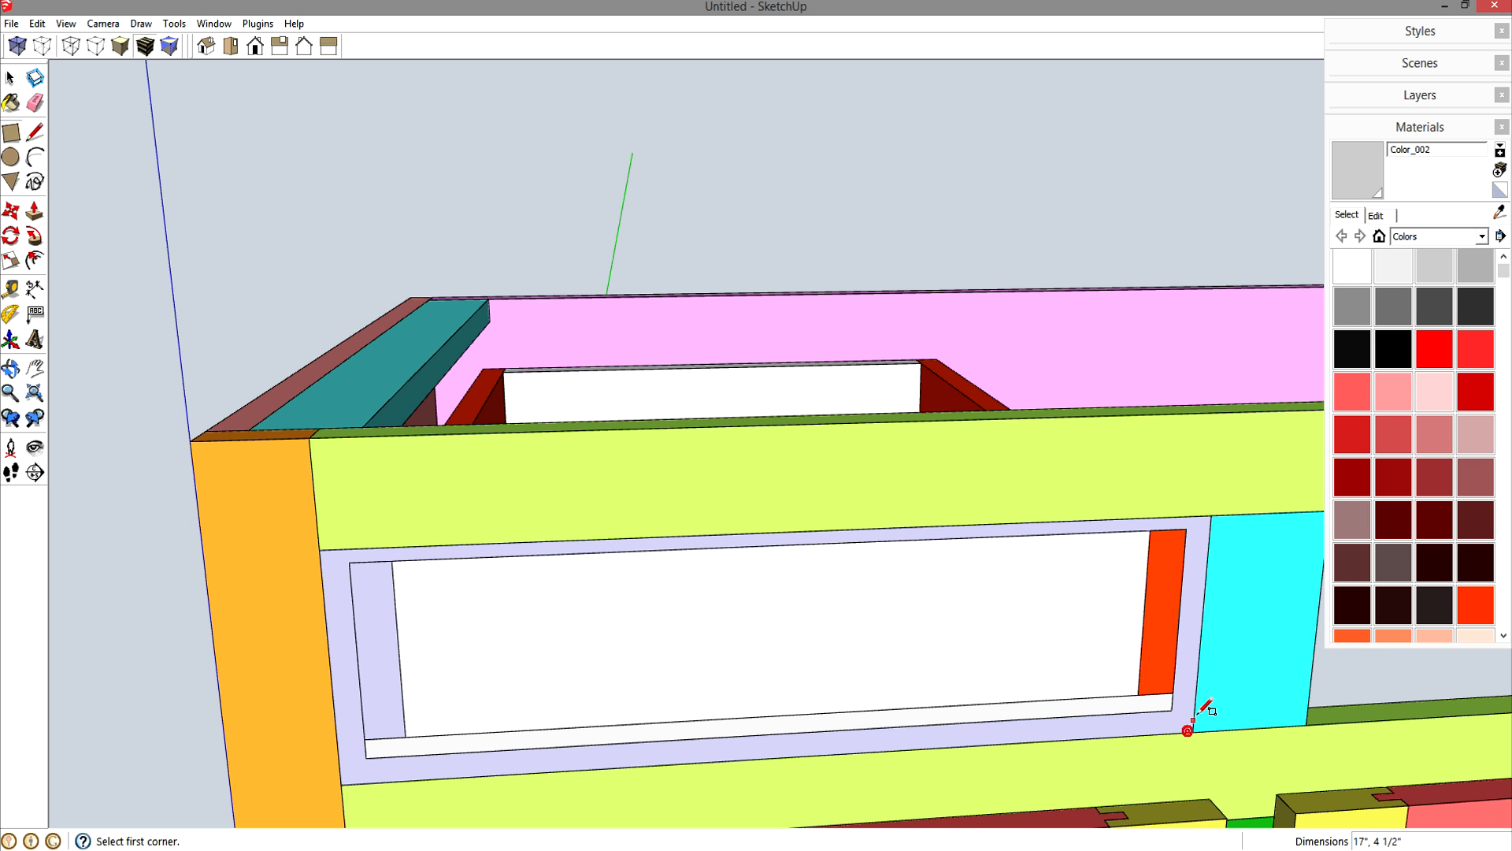
key(f)
click(1192, 704)
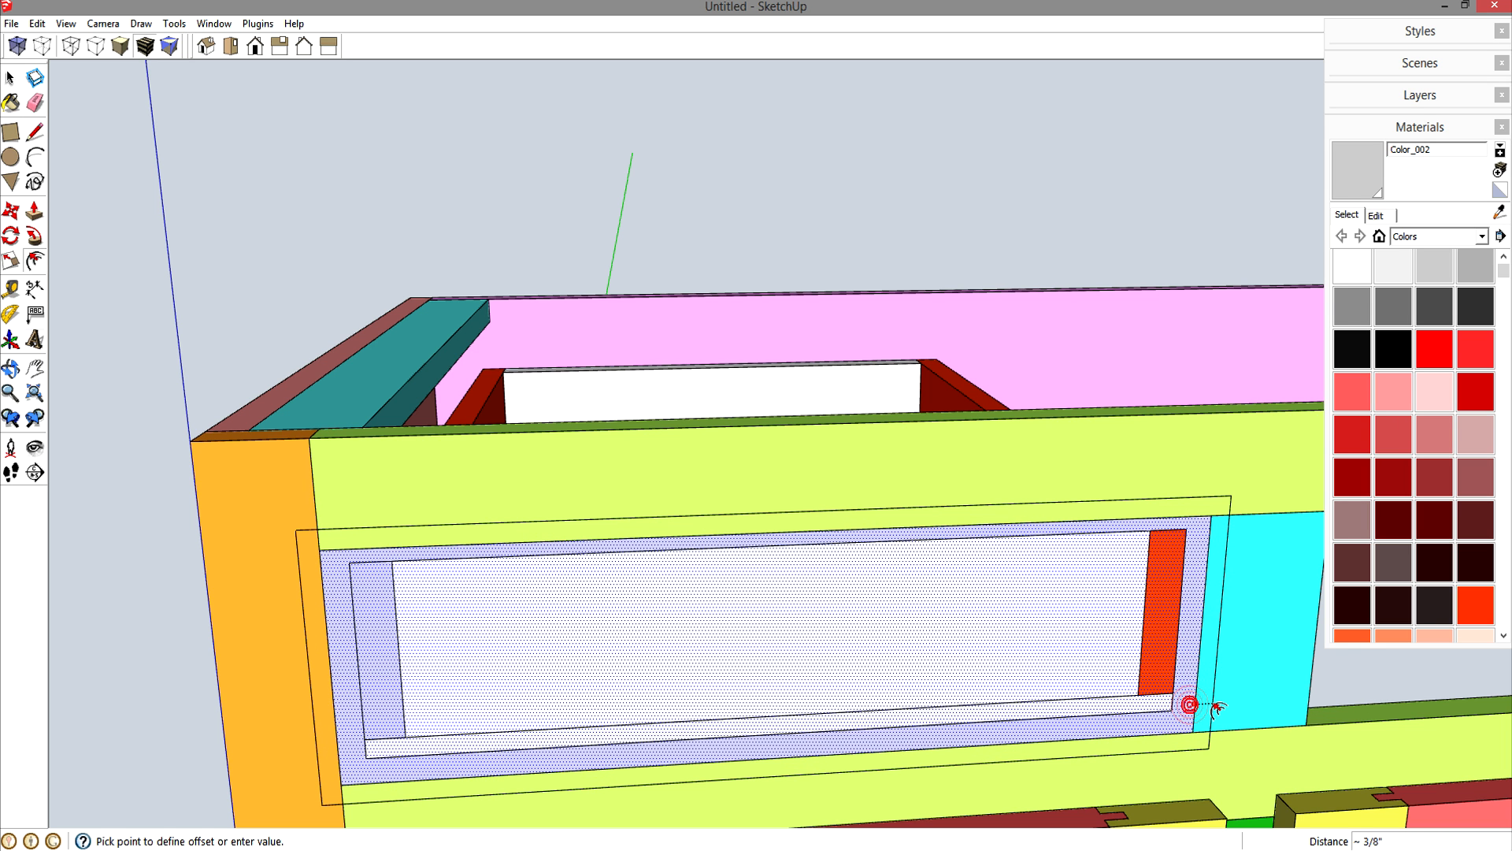
click(1217, 709)
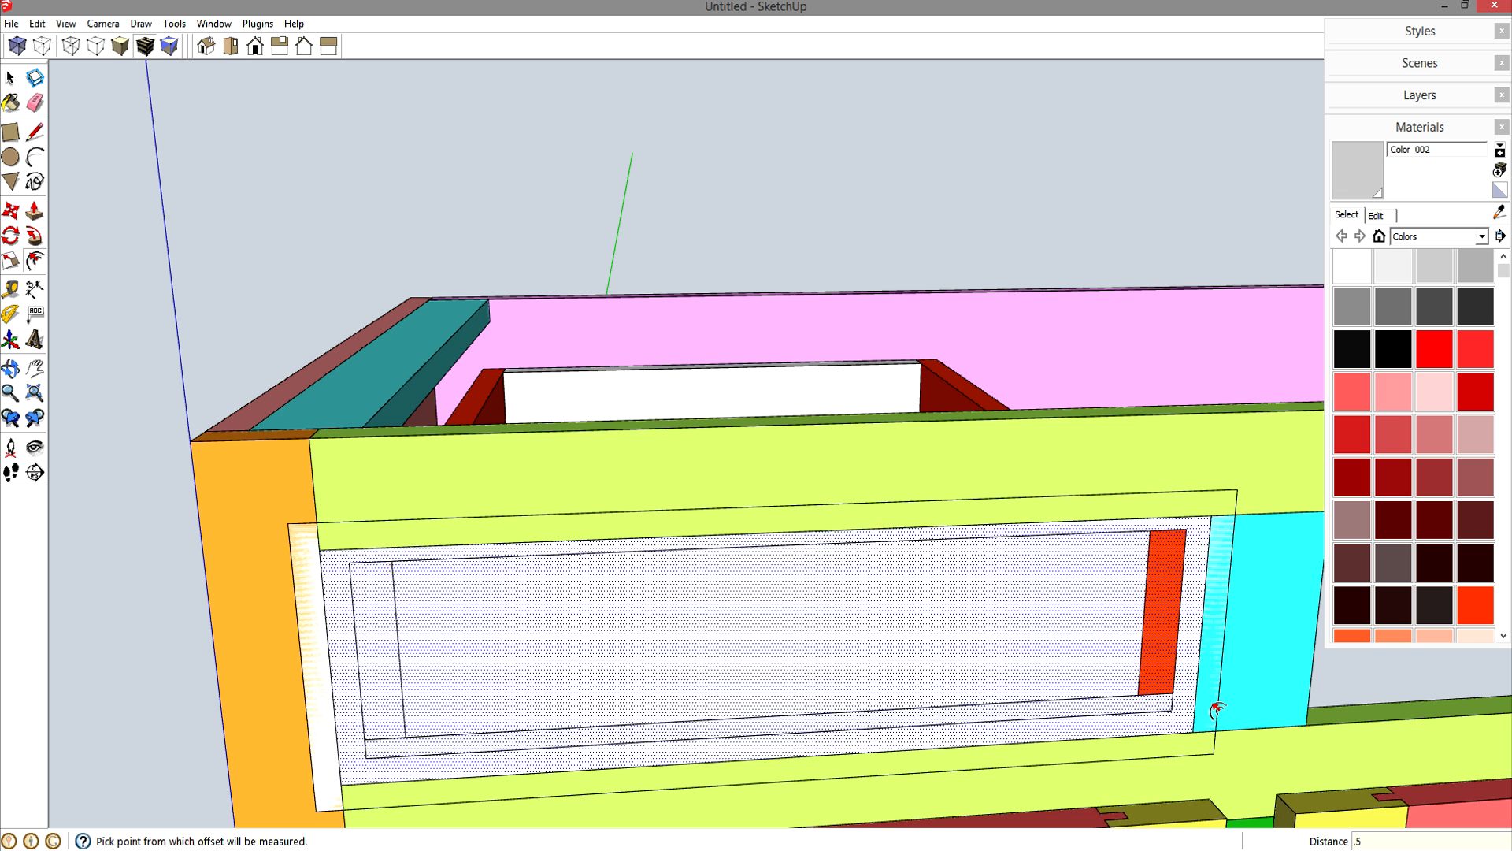
- Delete the inner rectangle, leaving the offset outline as one overlay drawer front face
key(space)
double_click(1061, 648)
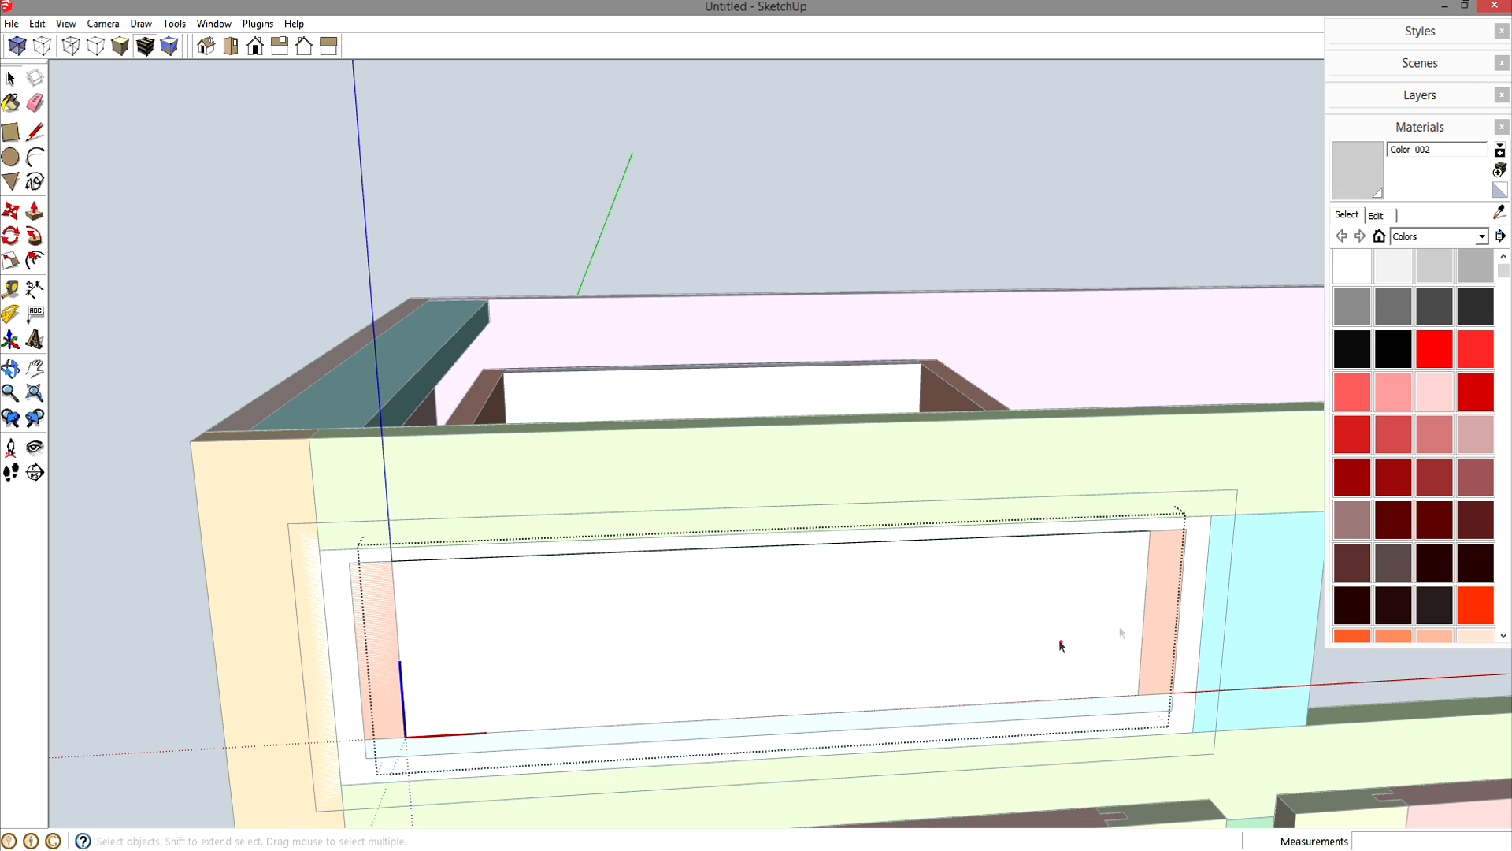
key(Escape)
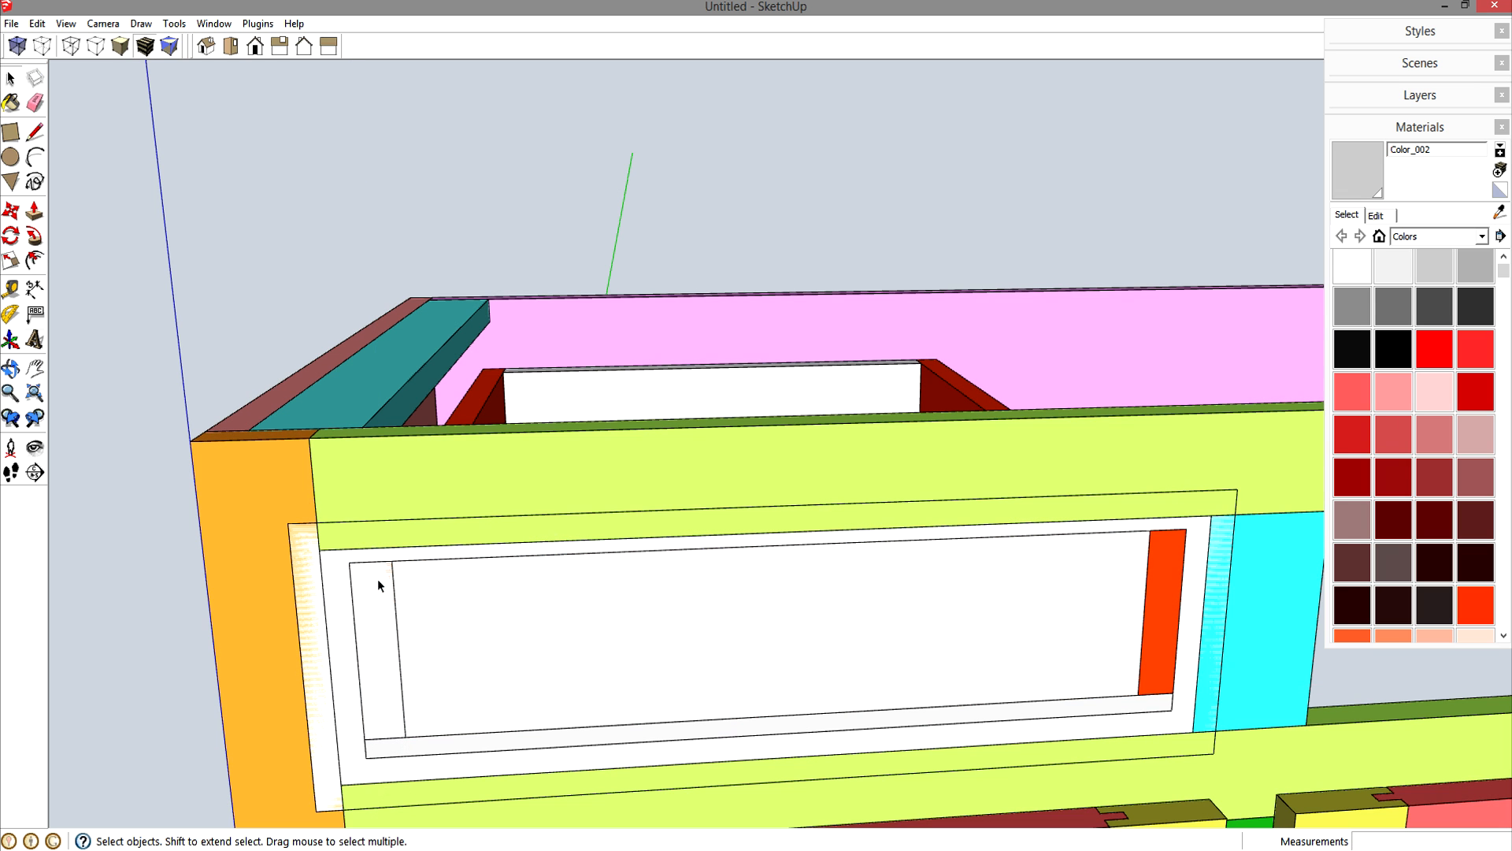
click(333, 561)
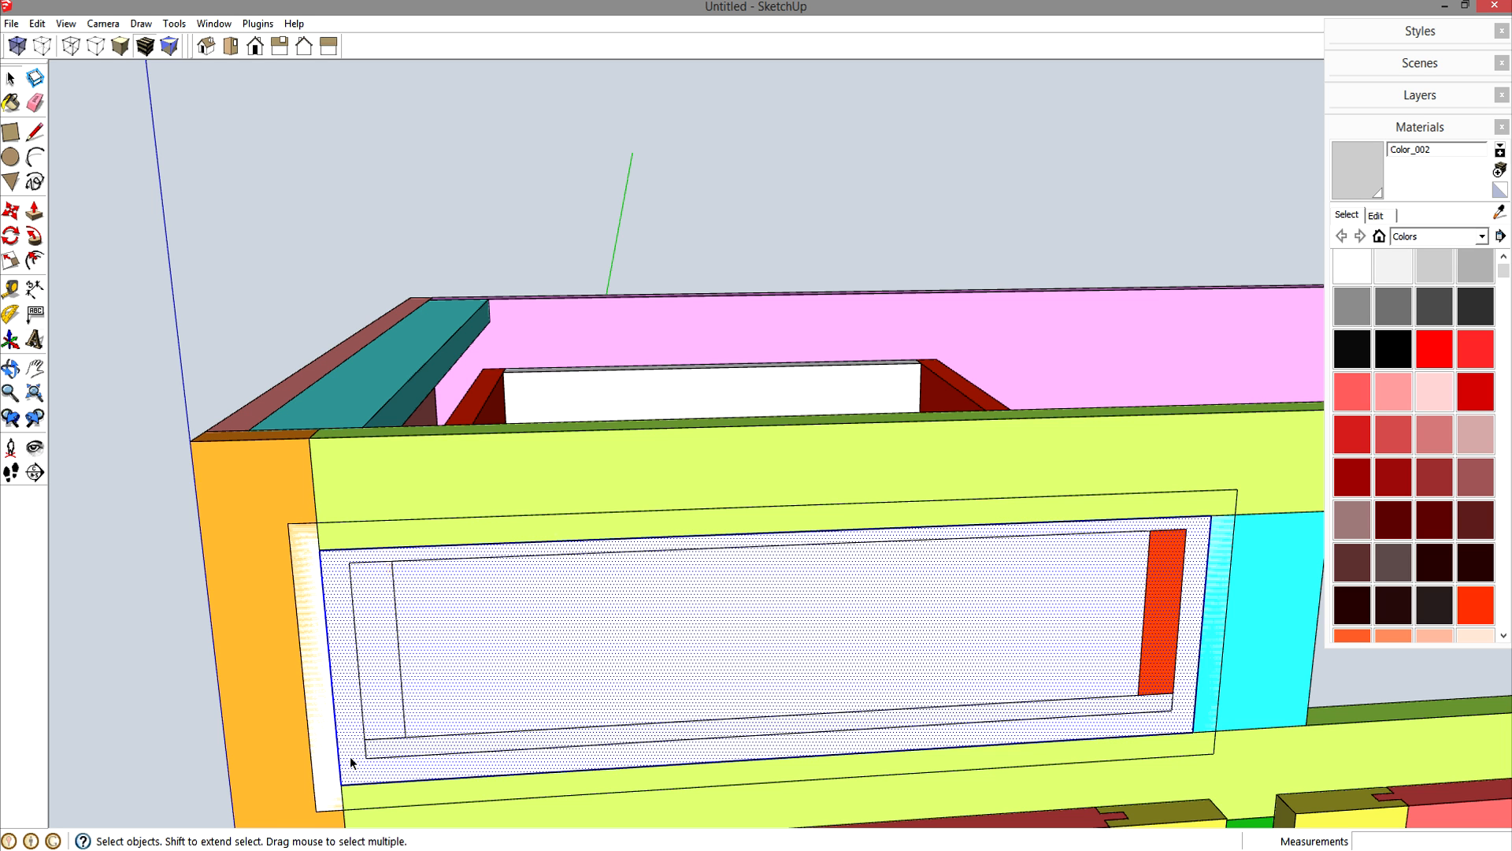
key(Escape)
- Extrude the overlay drawer front face forward from the face frame and make it a component
key(p)
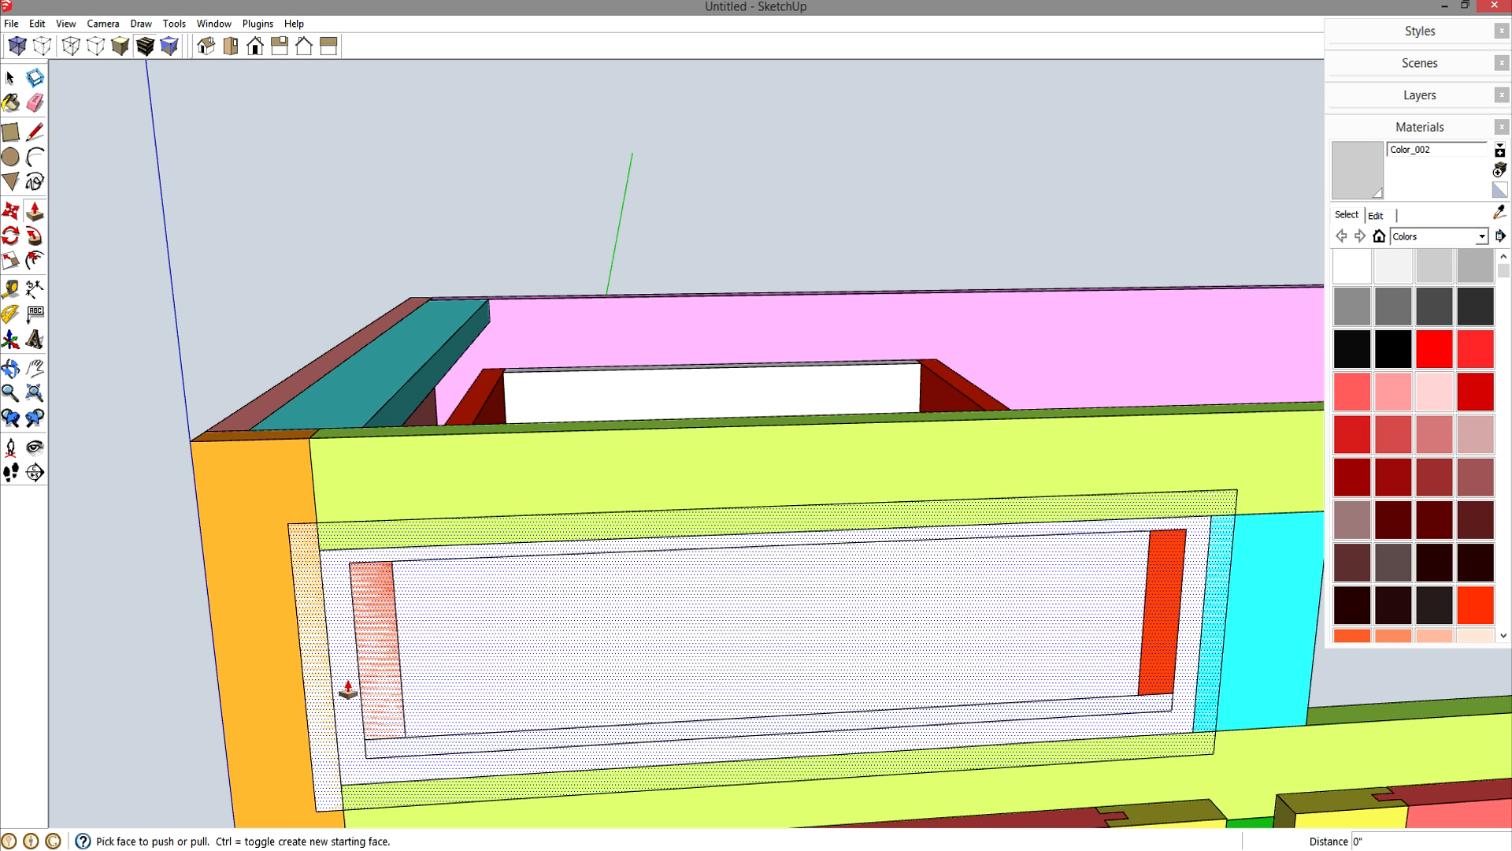
drag(347, 619, 326, 657)
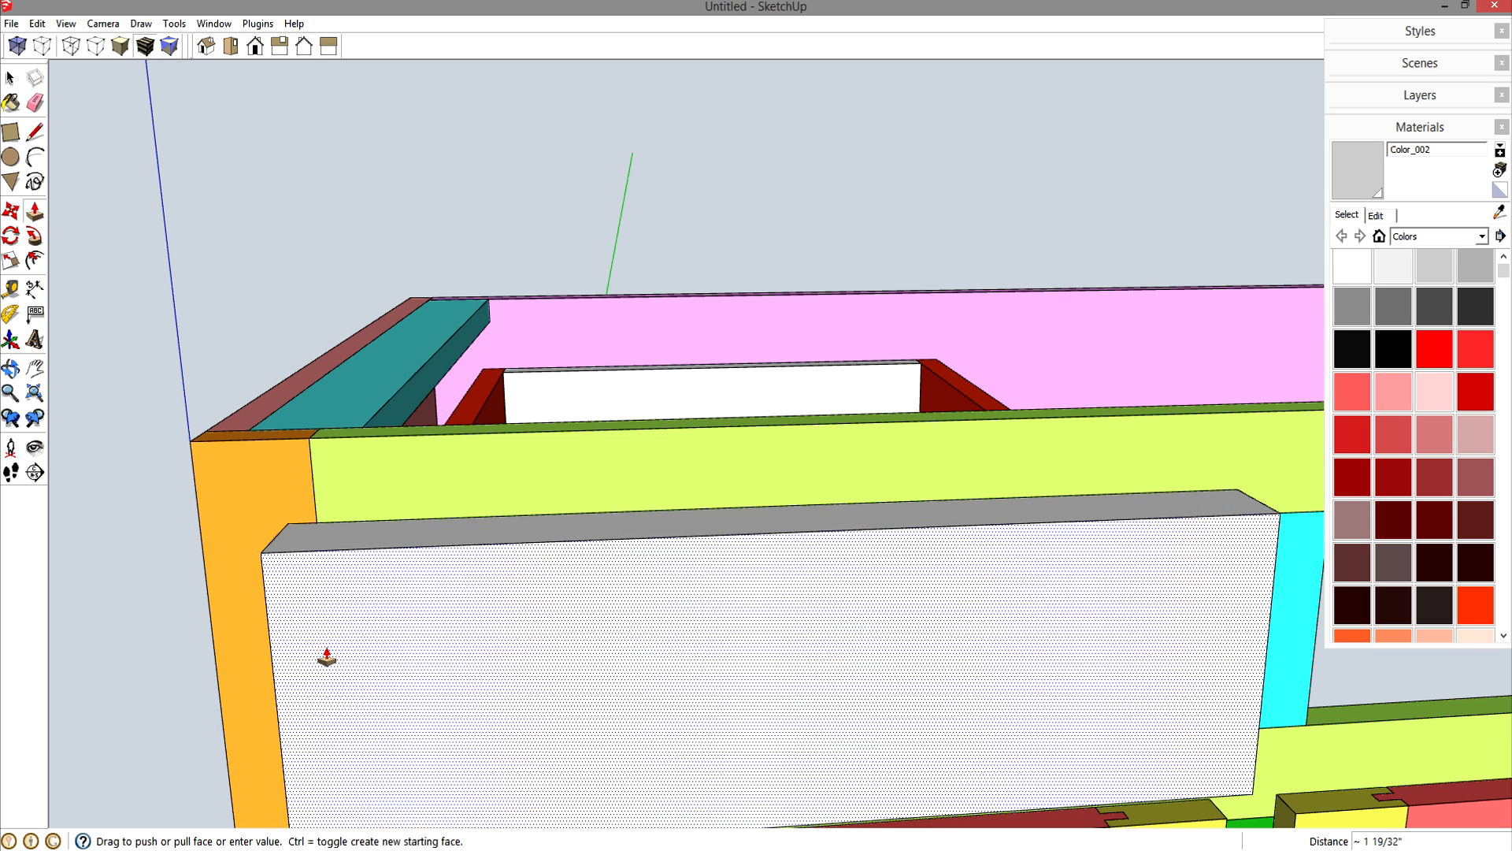
key(Return)
key(space)
triple_click(324, 644)
key(g)
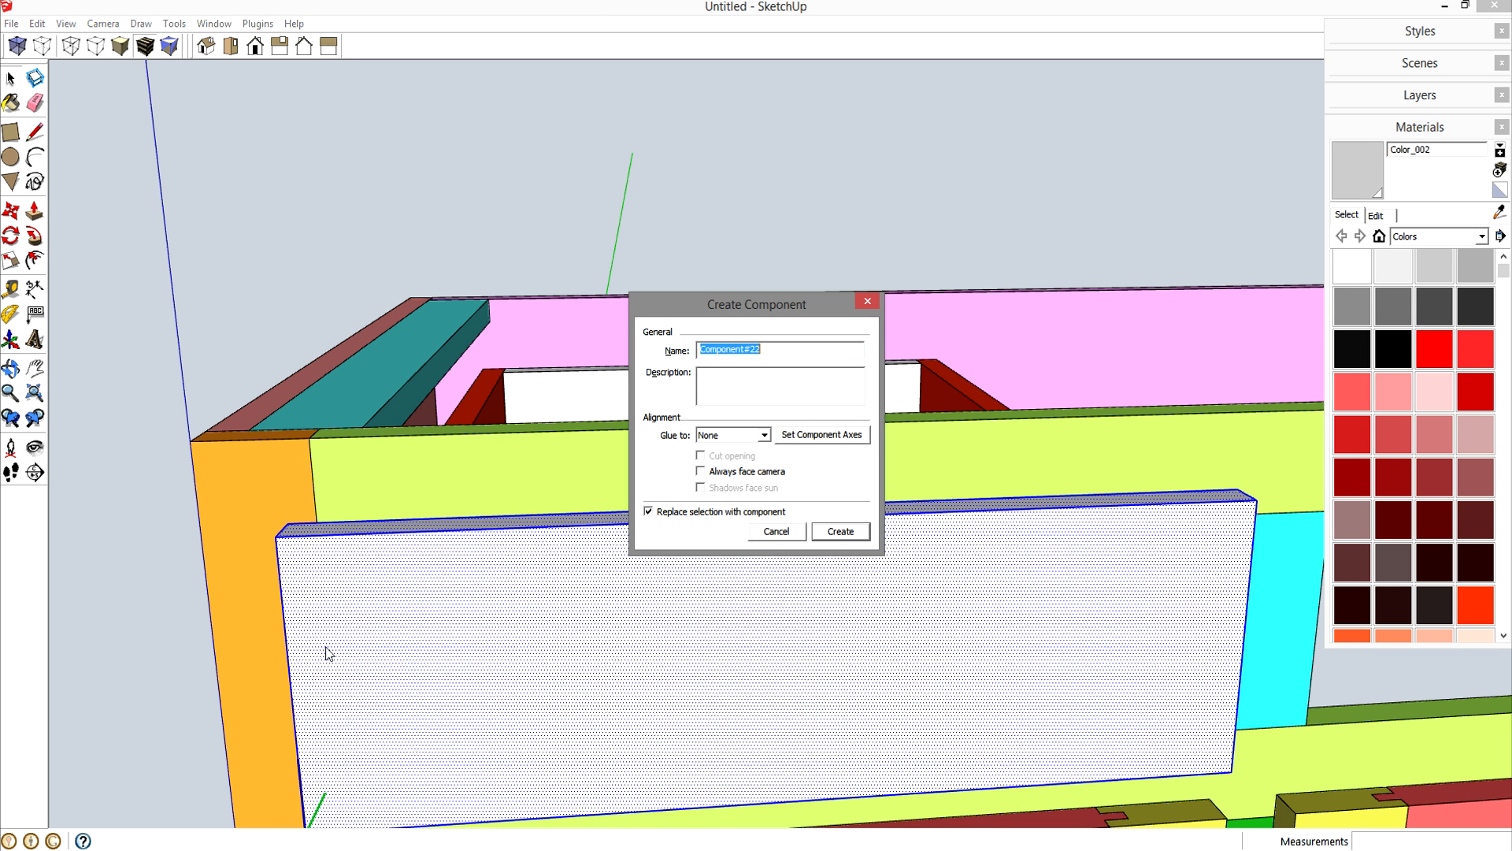
key(Return)
middle_drag(321, 644, 780, 441)
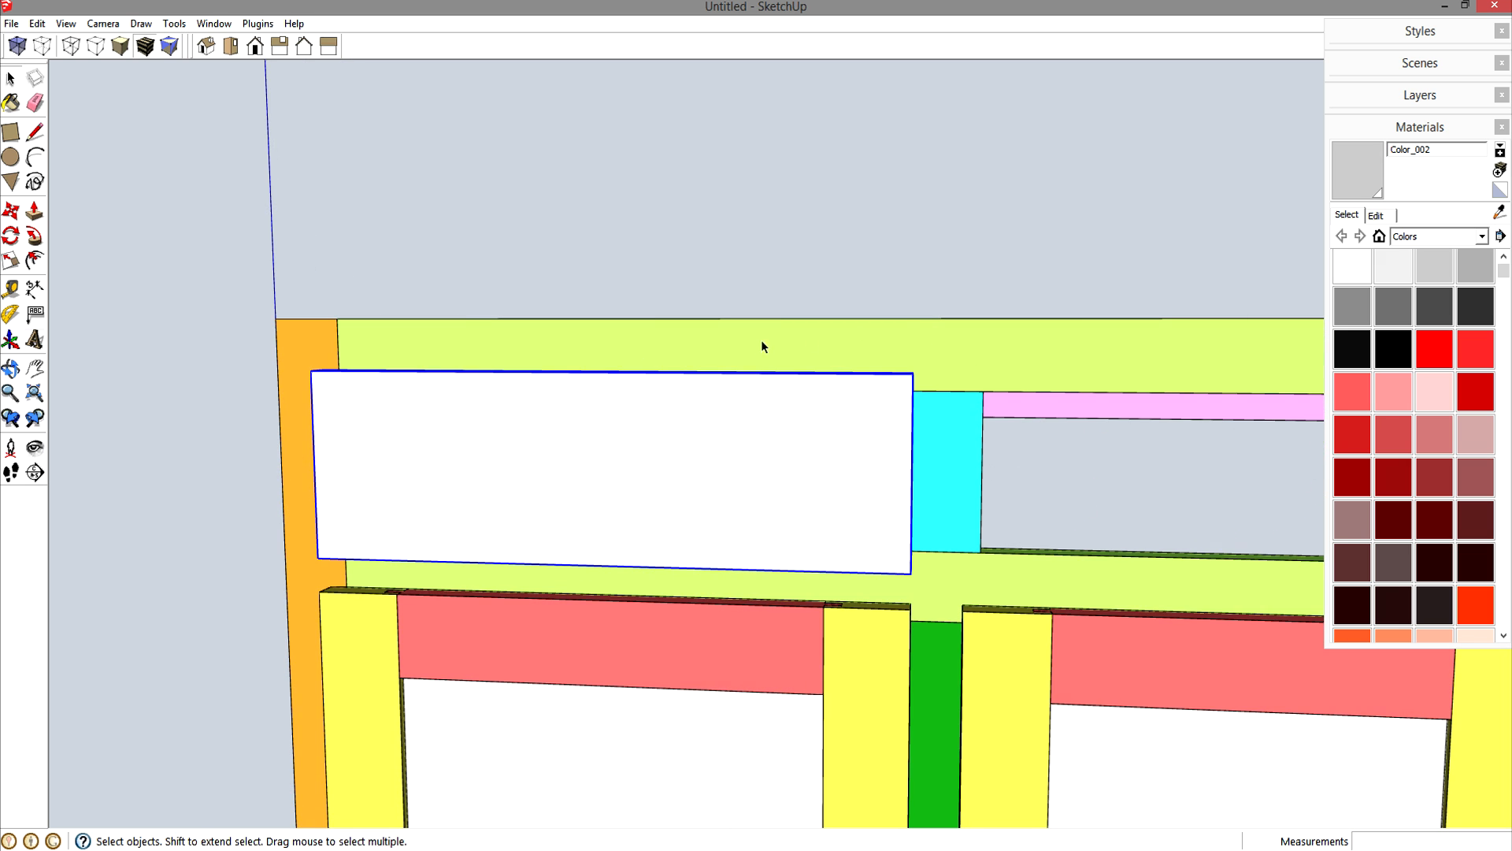
middle_drag(937, 621, 475, 395)
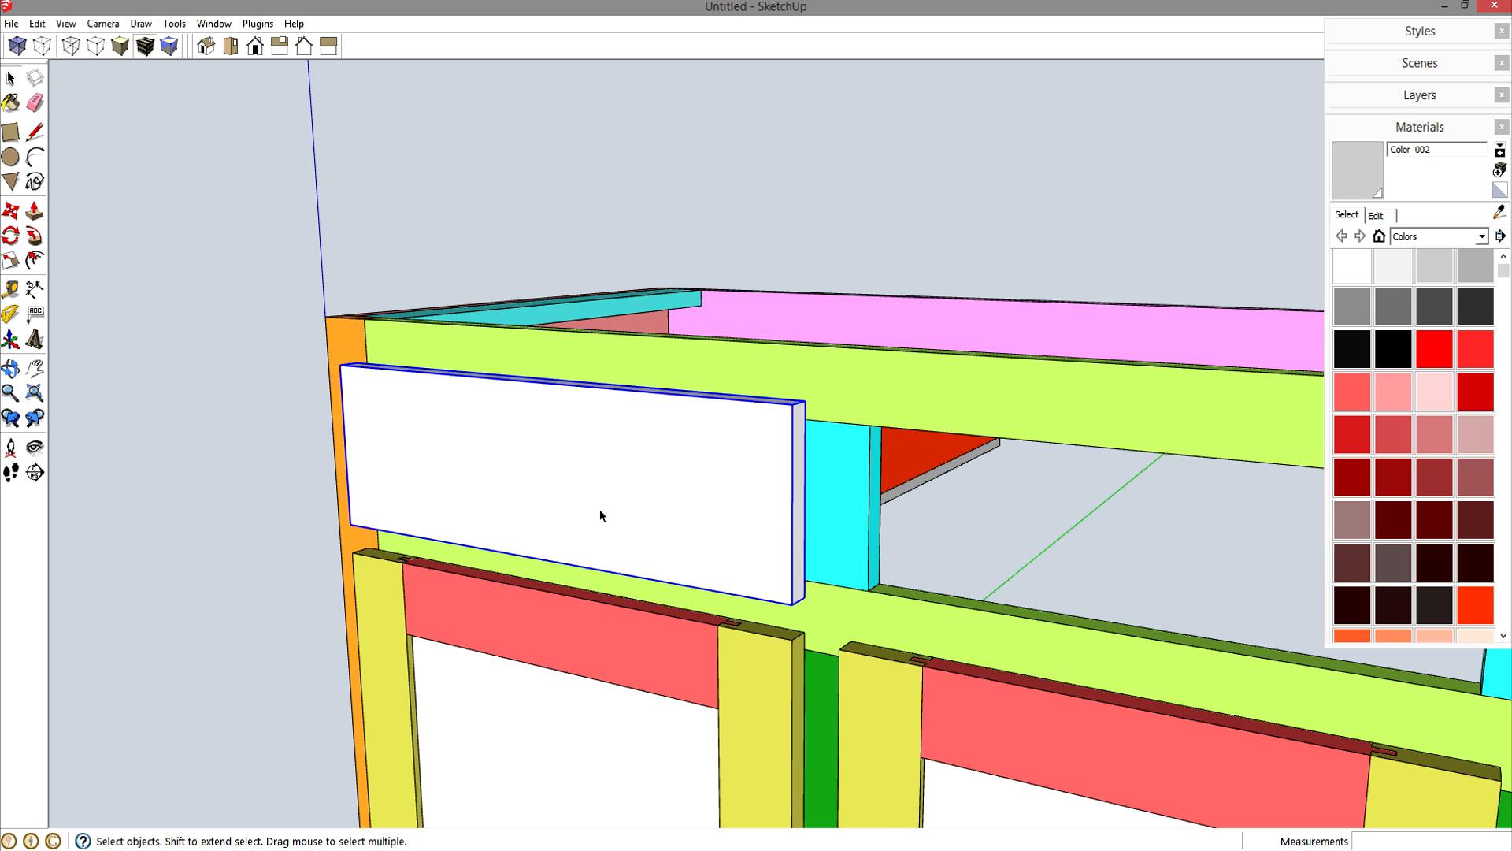
- Copy the leftmost drawer front along the face frame and place the copy over the rightmost upper opening
scroll(600, 516, down, 2)
mouse_move(617, 493)
middle_down()
mouse_move(709, 507)
mouse_move(544, 452)
mouse_move(609, 549)
middle_up()
scroll(555, 447, down, 3)
key(m)
key(ctrl)
click(621, 350)
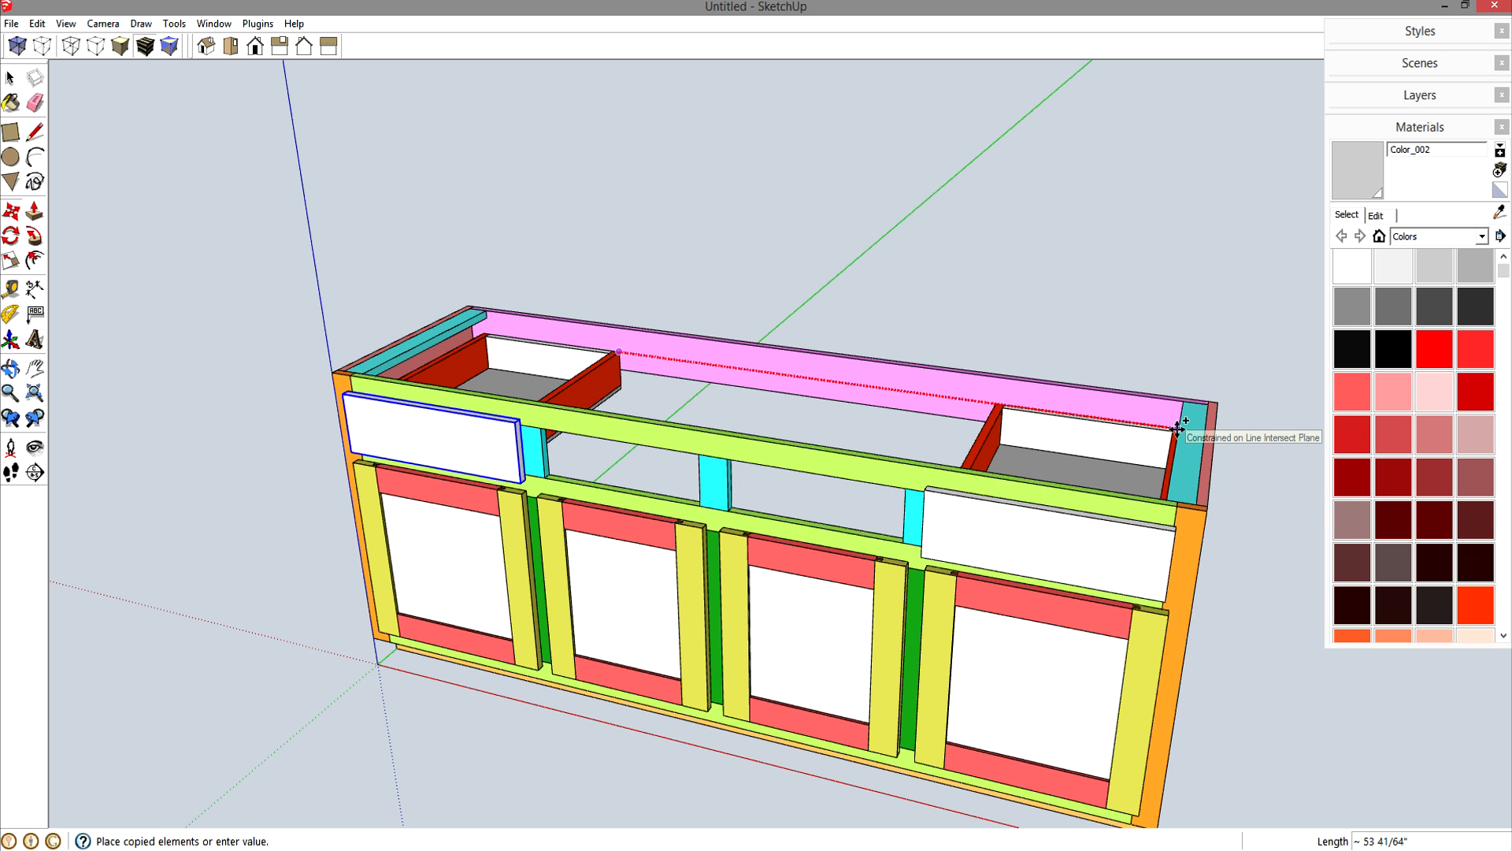
middle_drag(1156, 459, 1303, 460)
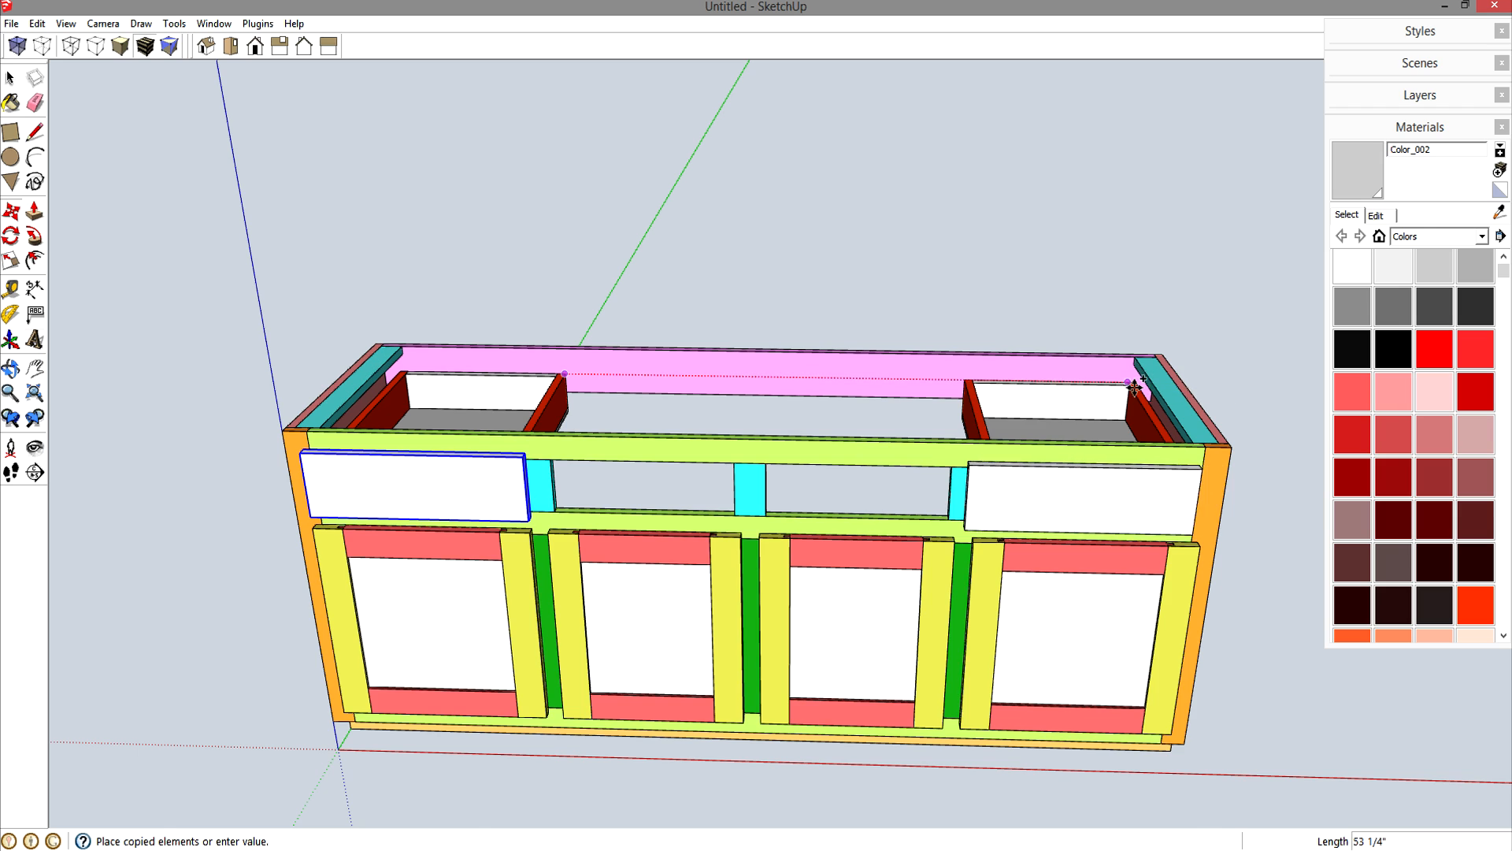
scroll(1134, 385, up, 5)
click(1154, 416)
scroll(888, 434, down, 1)
scroll(887, 436, down, 2)
key(space)
- Copy the leftmost drawer front over the second opening and line its end up with the door below
shift+middle_drag(597, 466, 702, 452)
scroll(477, 495, up, 3)
scroll(443, 495, down, 1)
click(304, 517)
key(m)
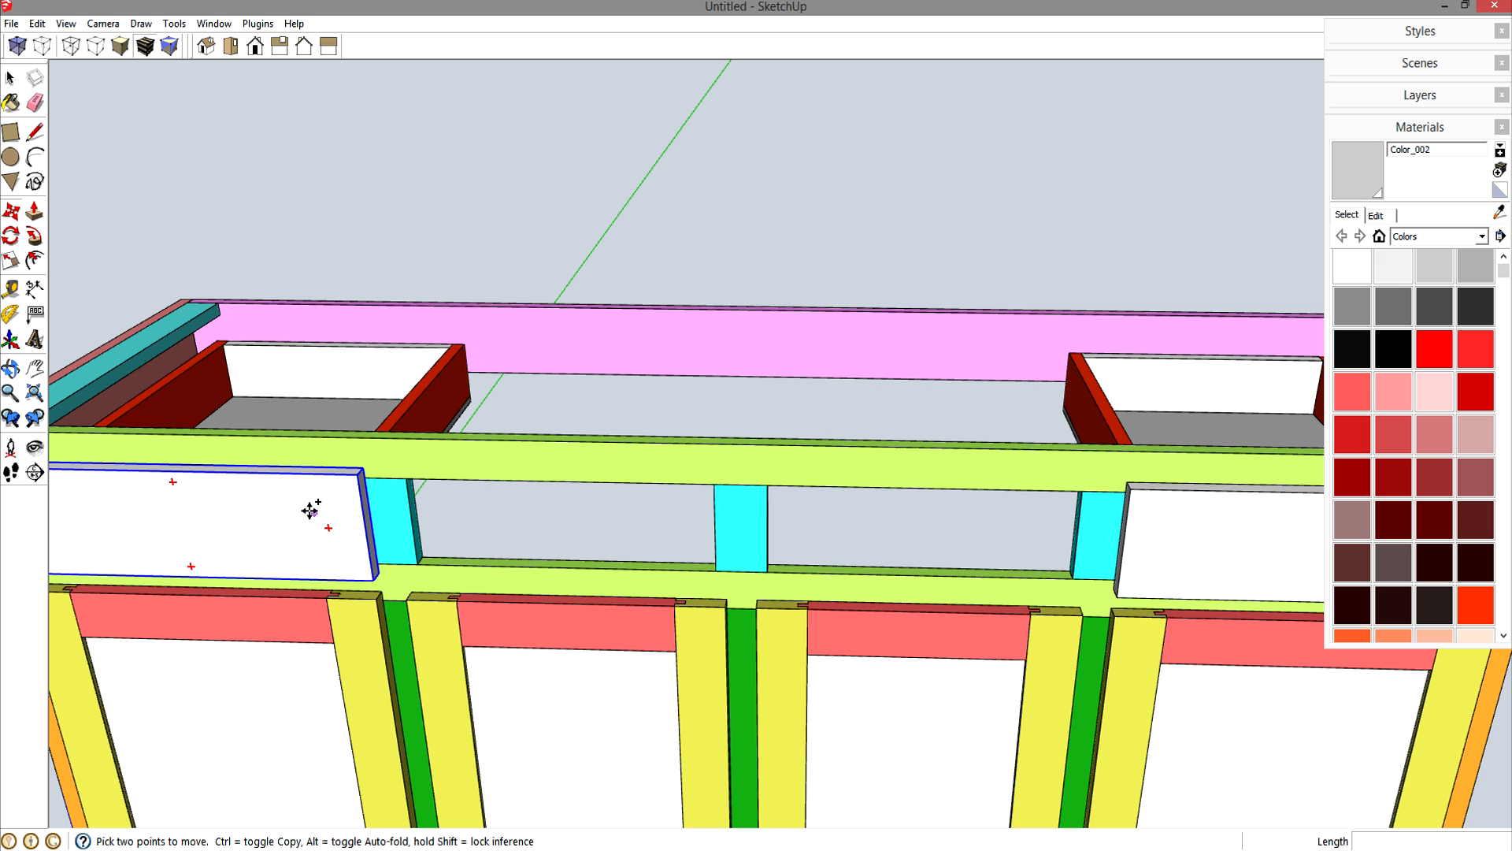
click(280, 507)
key(ctrl)
click(662, 523)
middle_drag(662, 523, 611, 605)
click(604, 630)
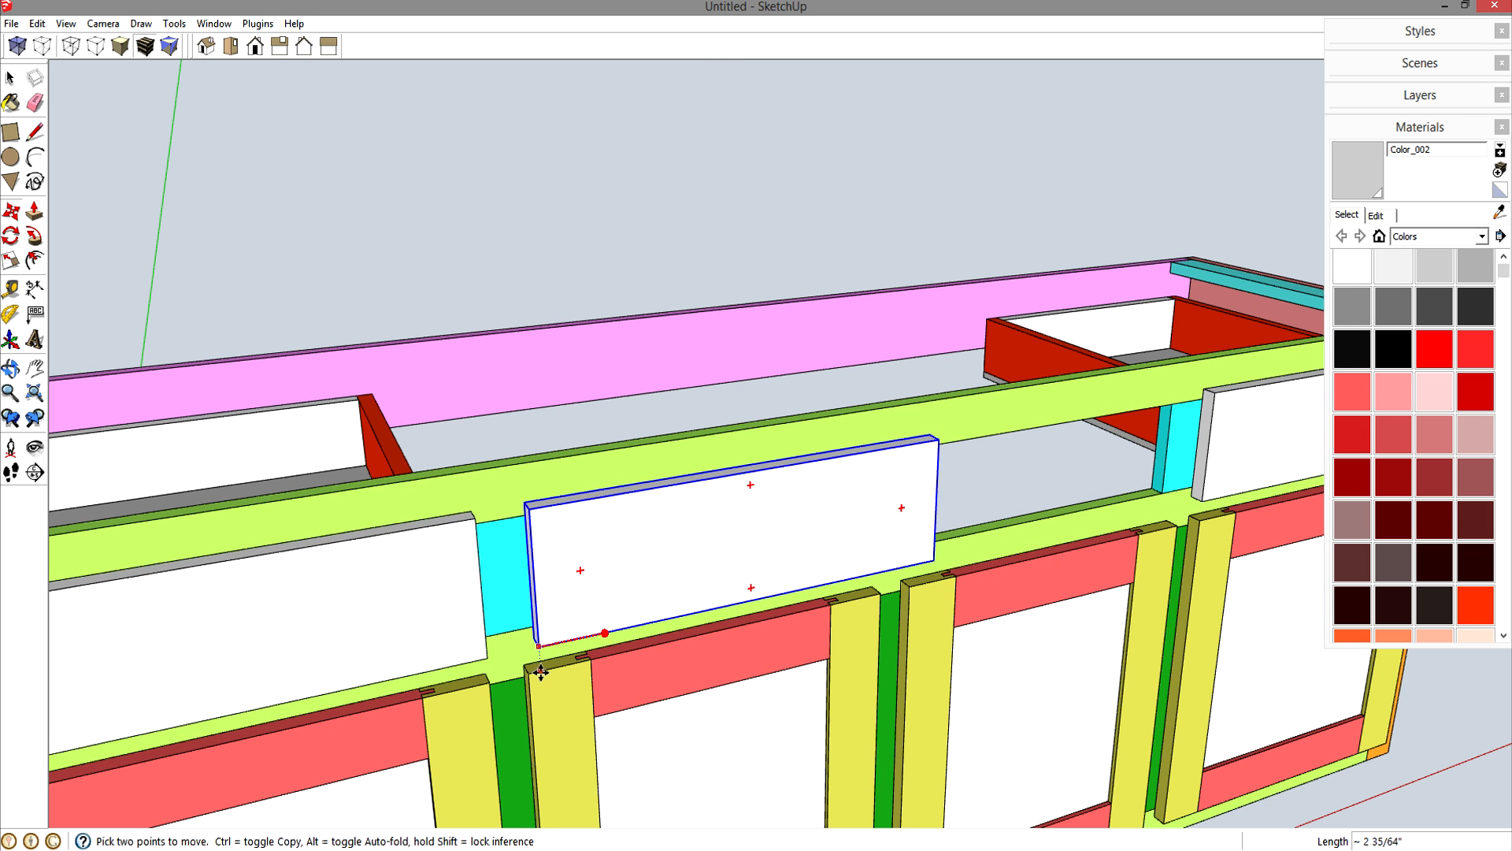
- Make the second drawer front unique and shorten it by 2 1/4" at its far end
right_click(850, 529)
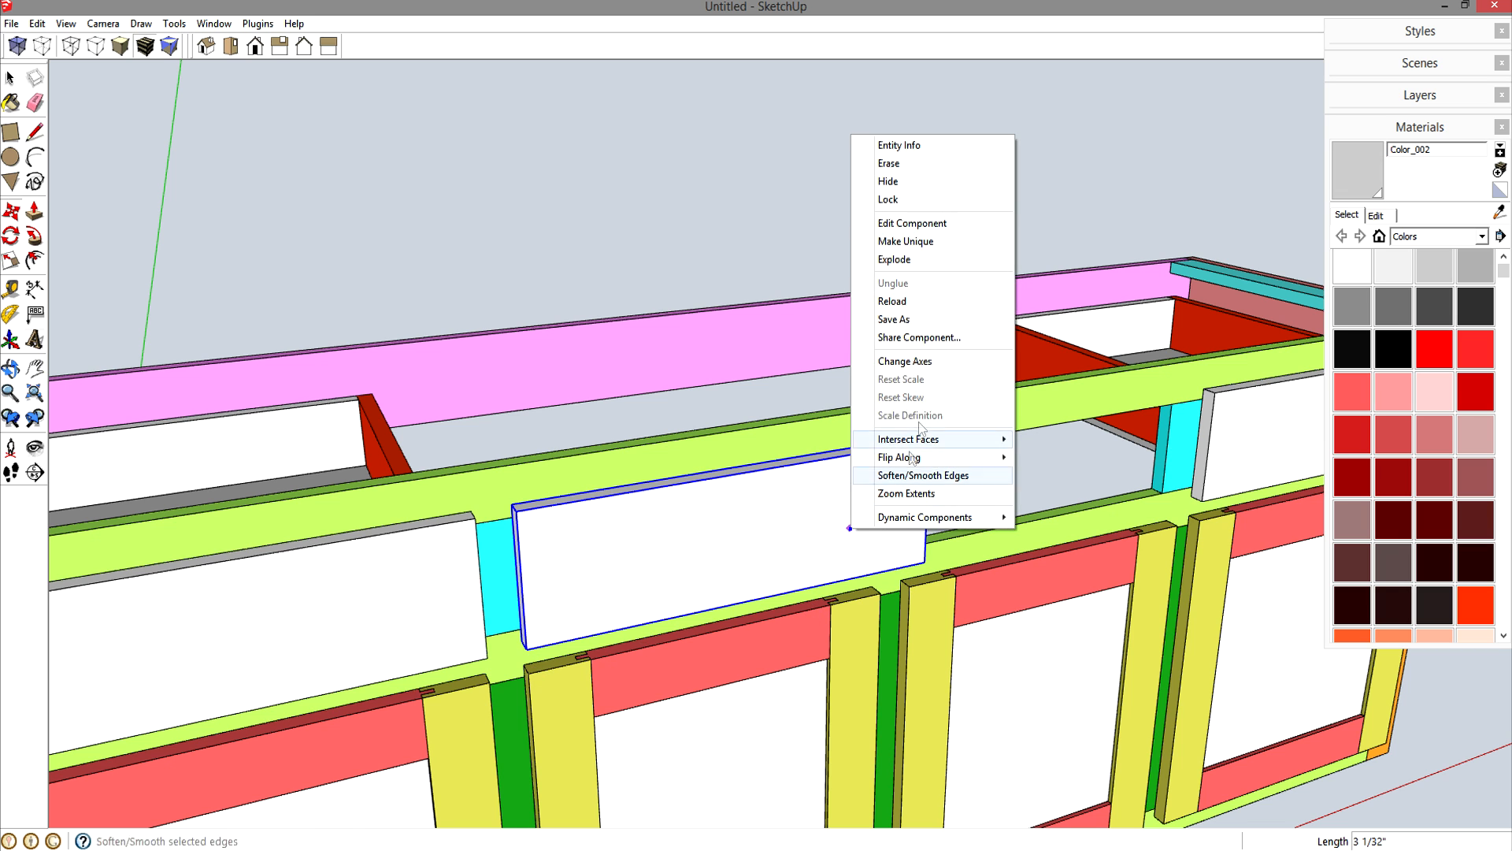
click(906, 241)
middle_drag(981, 477, 506, 513)
key(p)
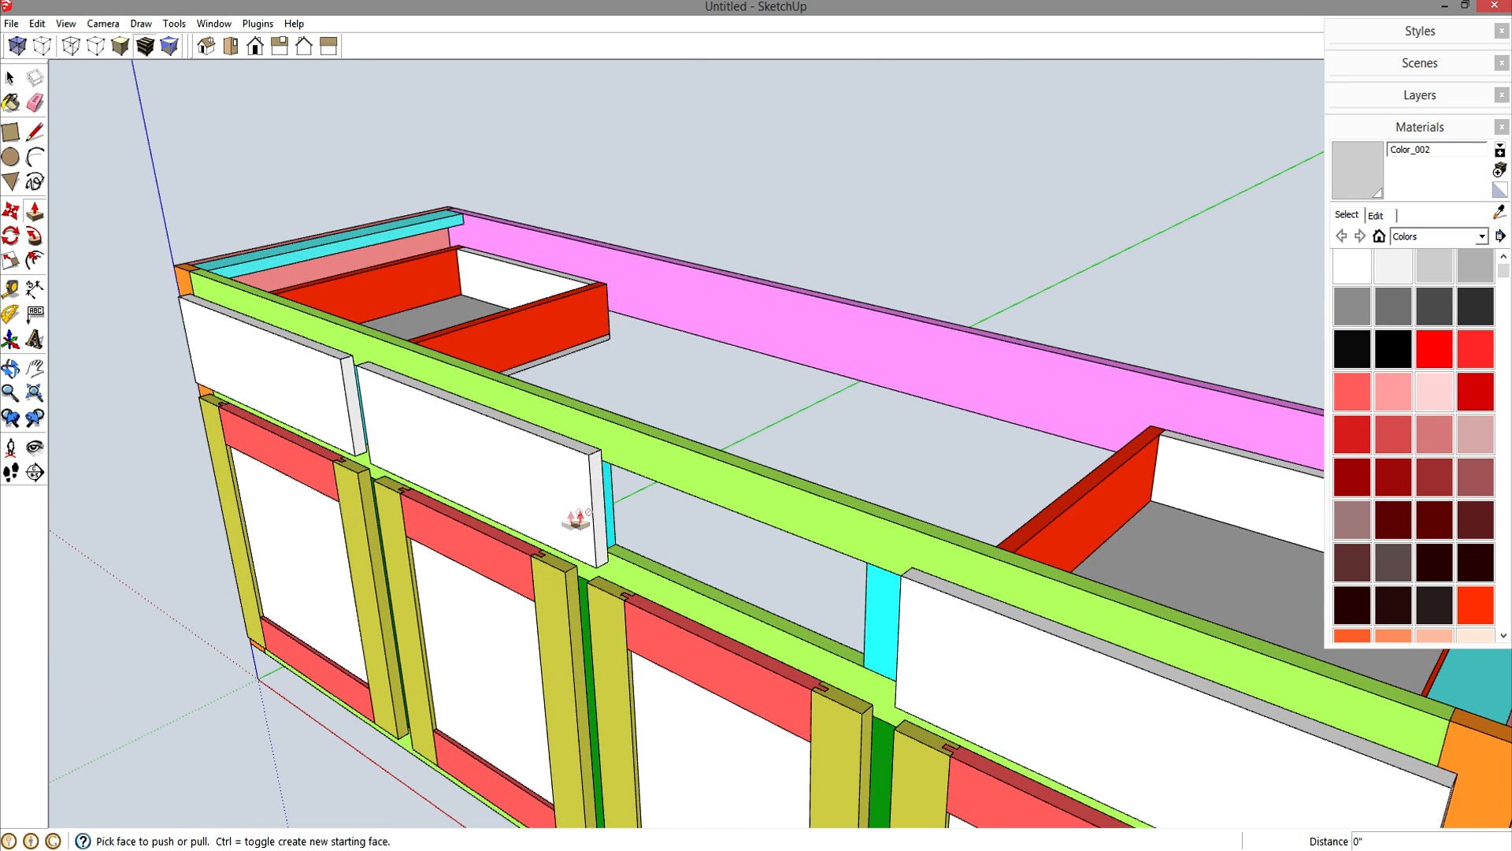
key(space)
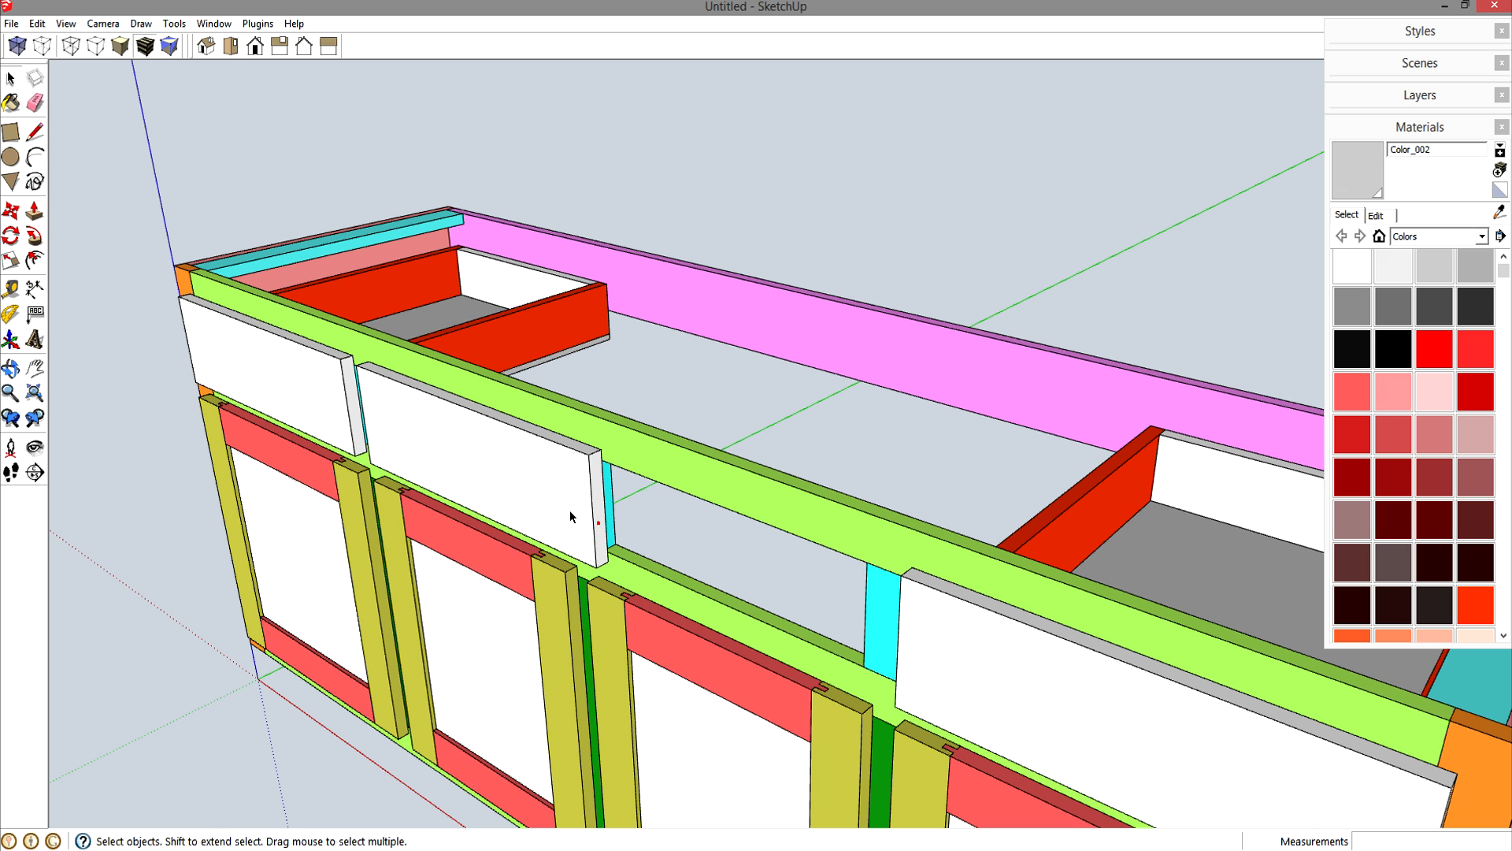
double_click(573, 504)
key(p)
drag(575, 507, 562, 582)
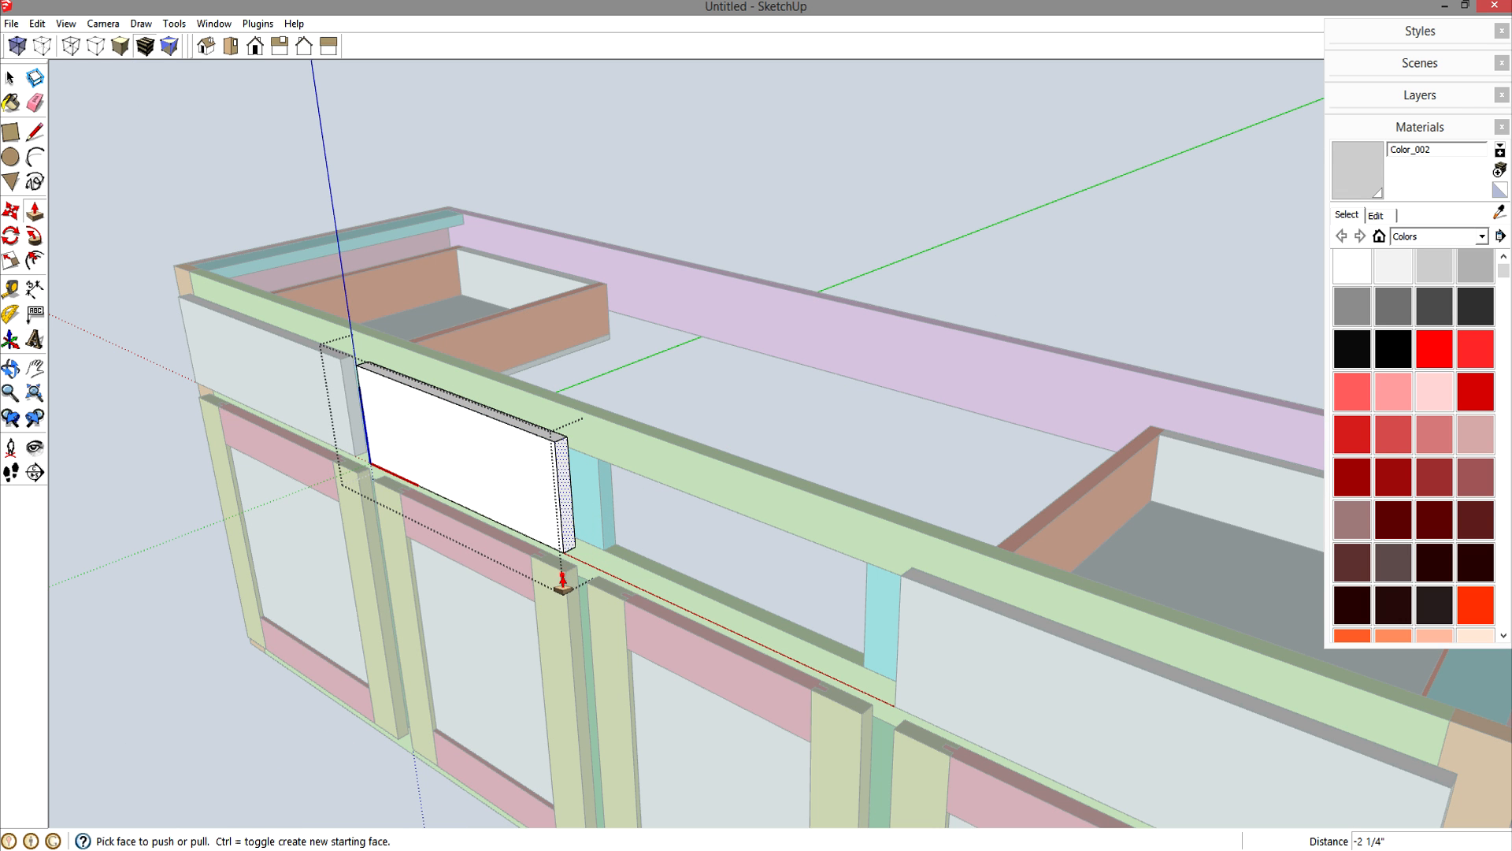
key(space)
click(865, 232)
- Copy the shortened drawer front over the third opening, aligned with the door beneath it
middle_drag(509, 526, 740, 482)
click(635, 498)
key(m)
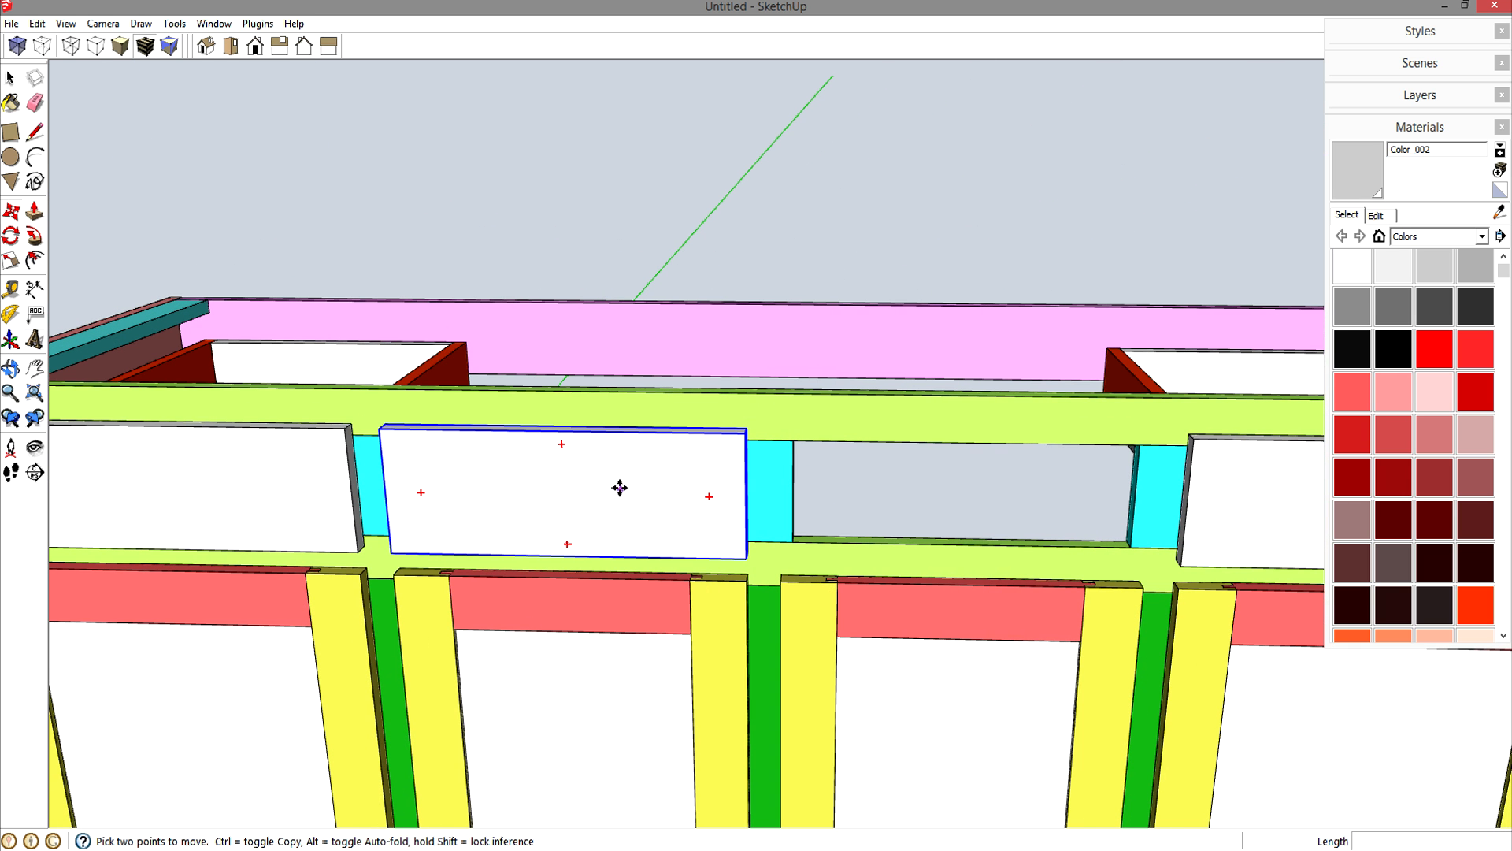
key(ctrl)
click(744, 558)
click(1151, 574)
key(space)
- Examine the row of four drawer fronts and the inside of the cabinet behind the left drawer box
scroll(811, 610, down, 4)
shift+middle_drag(824, 685, 751, 567)
middle_drag(604, 648, 477, 675)
click(366, 631)
middle_drag(780, 610, 591, 632)
shift+middle_drag(590, 632, 652, 619)
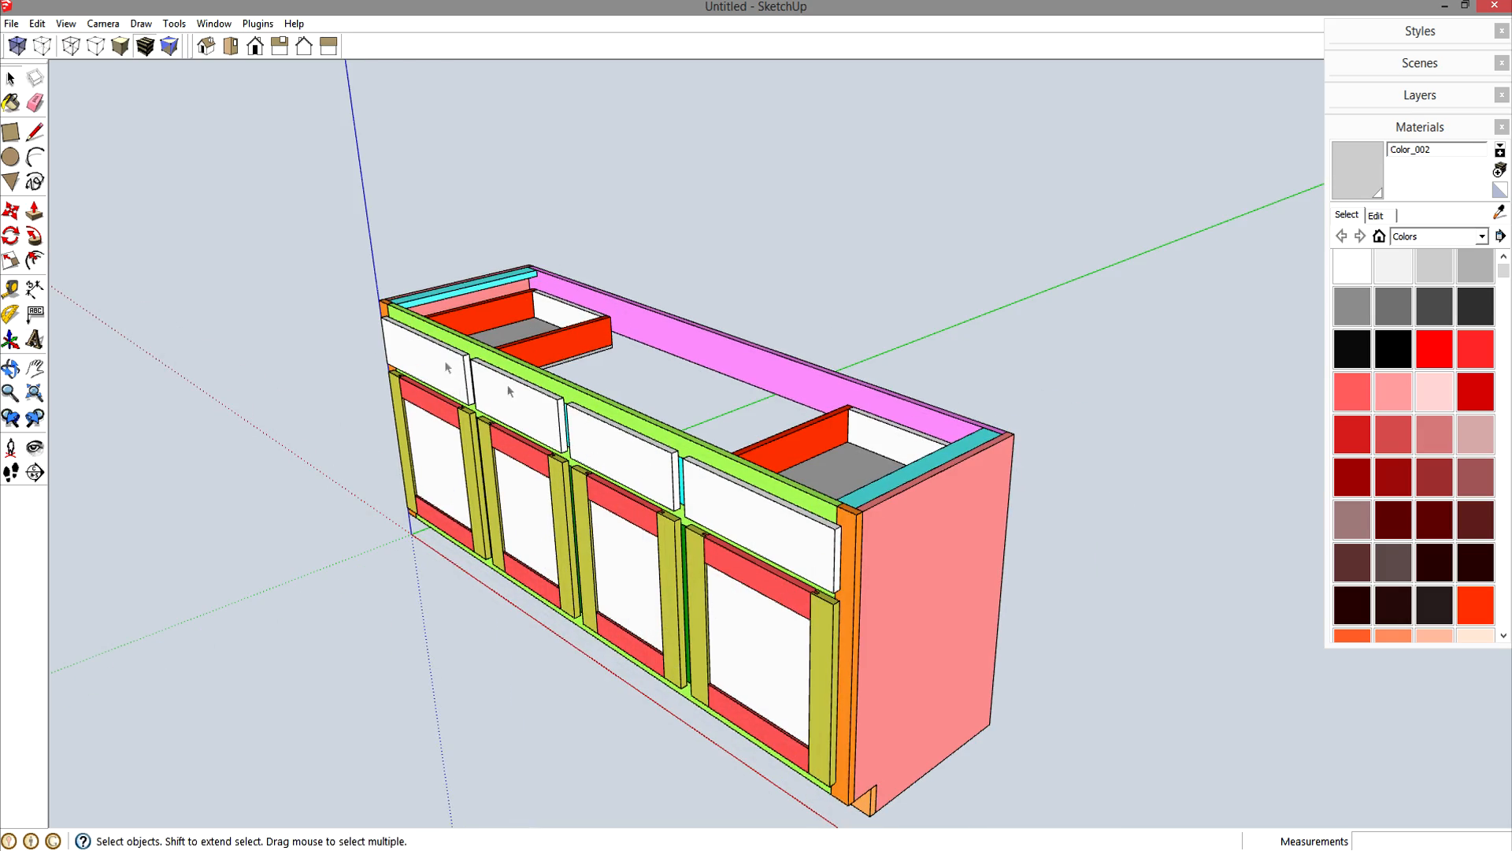
middle_drag(663, 537, 445, 303)
scroll(698, 323, up, 6)
middle_drag(693, 330, 586, 468)
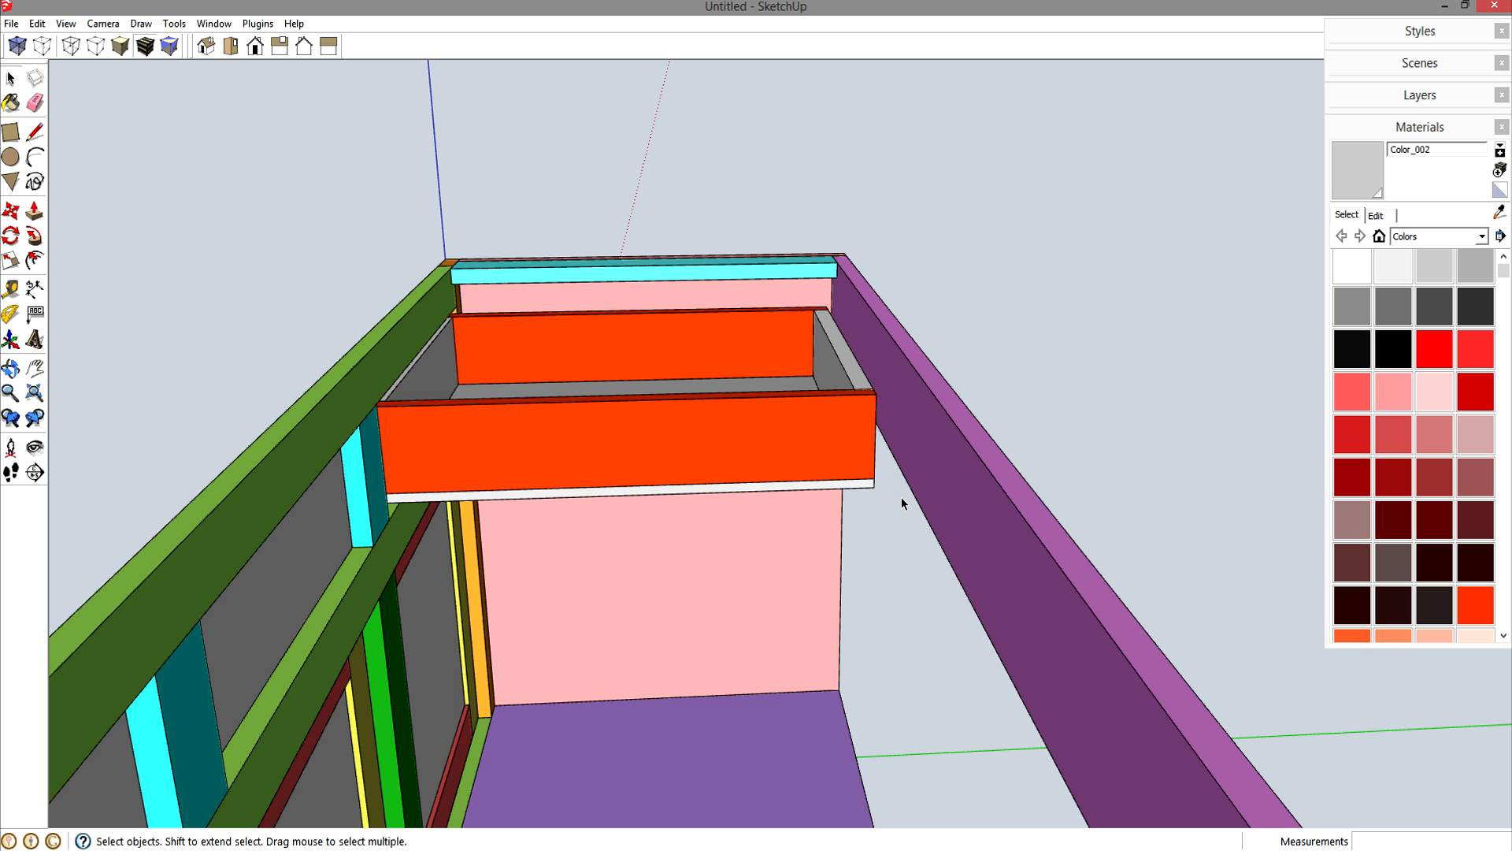
- Draw a .75" wide upright rectangle on the back rail's inner face, near the left drawer box
middle_drag(861, 412, 1023, 309)
key(r)
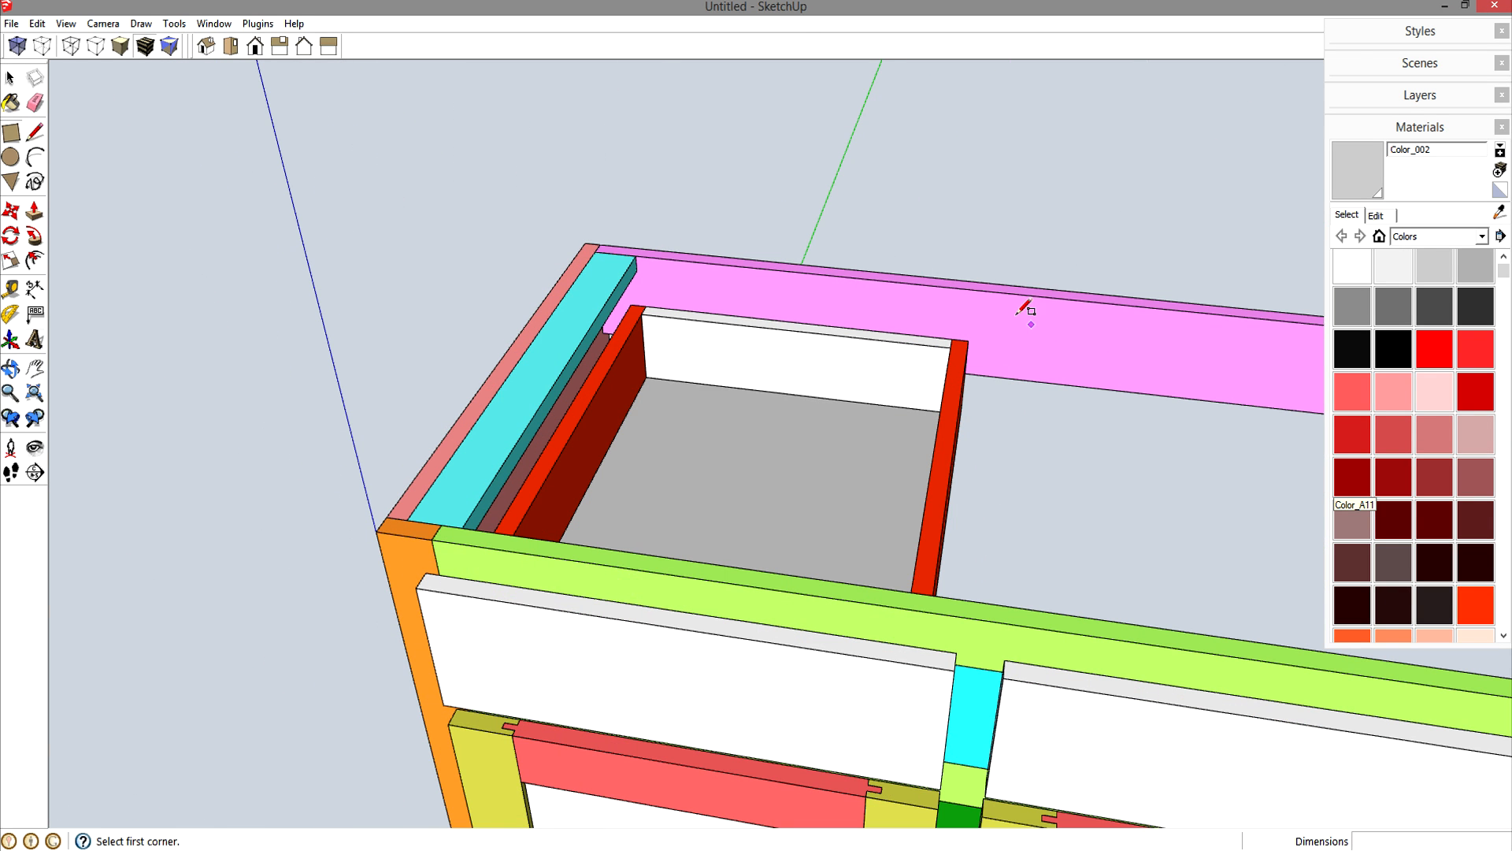
click(980, 287)
middle_drag(1013, 428, 1075, 422)
middle_drag(1037, 567, 1051, 636)
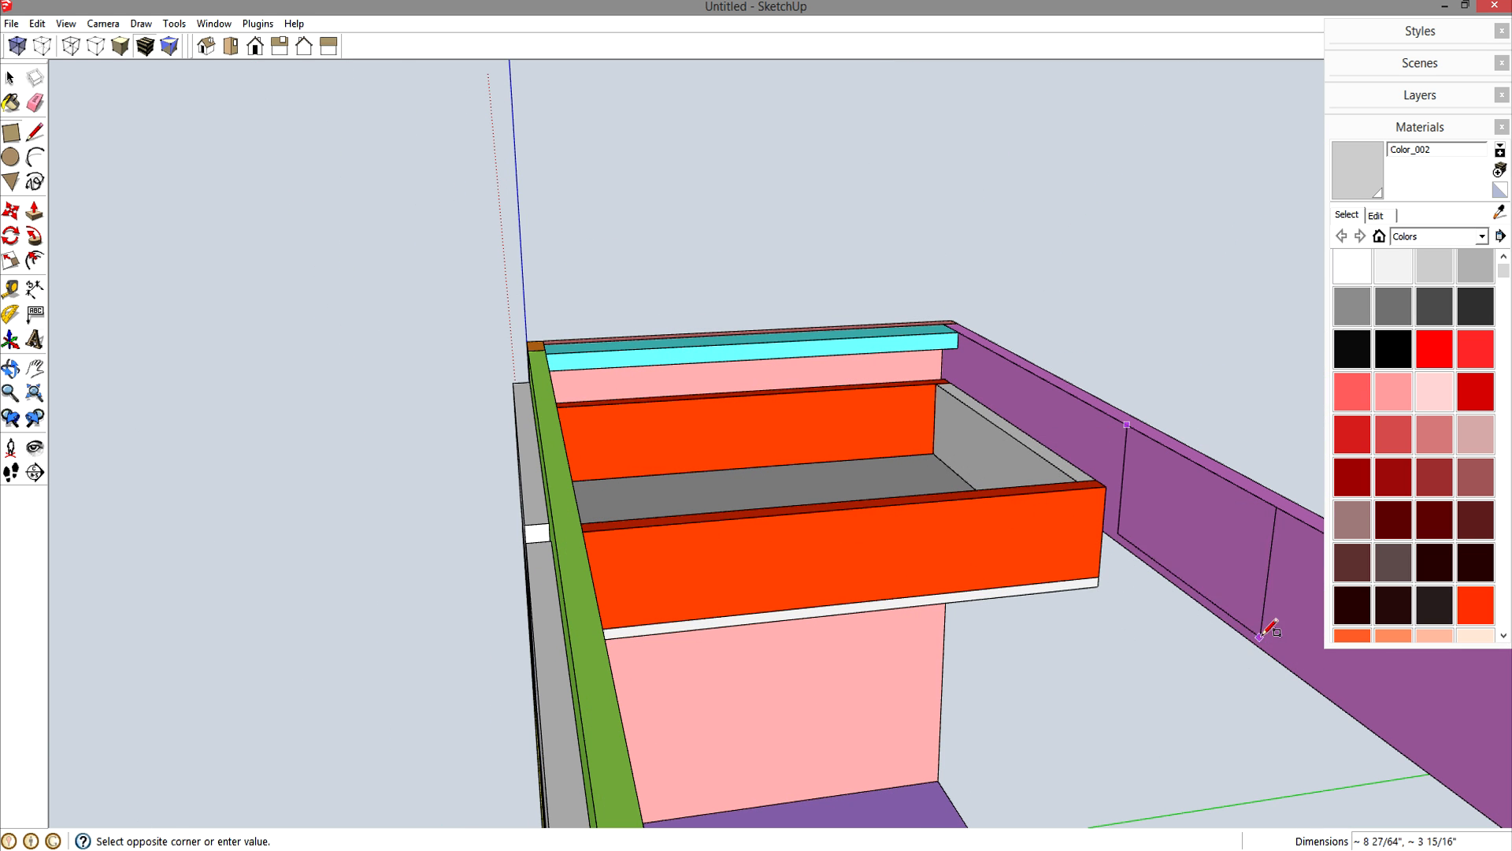
click(1151, 564)
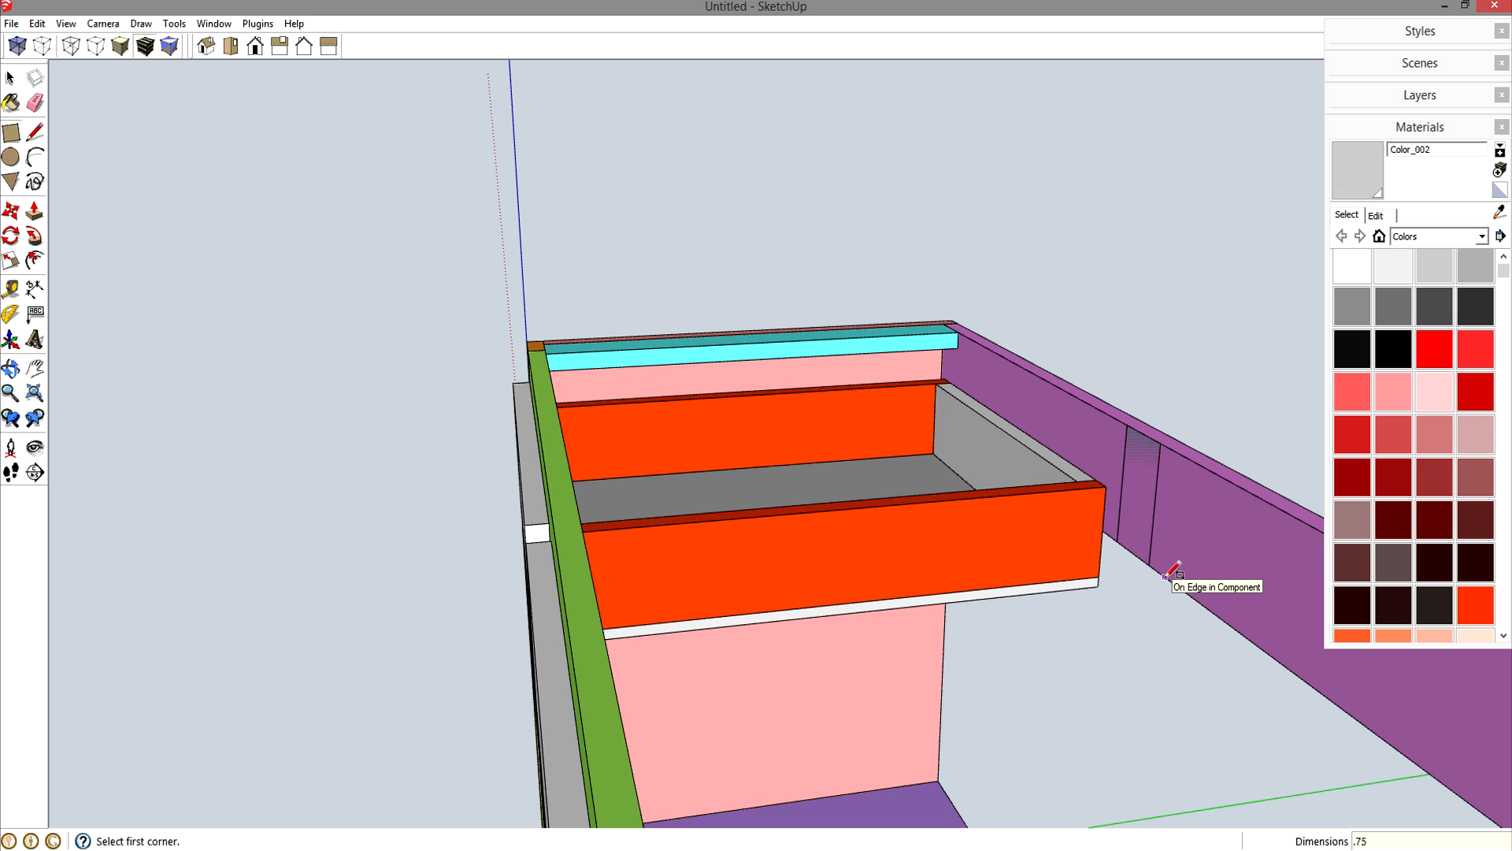
- Extrude the narrow rectangle forward from the back rail as a bracket and lengthen its lower end by about 1 7/32"
key(p)
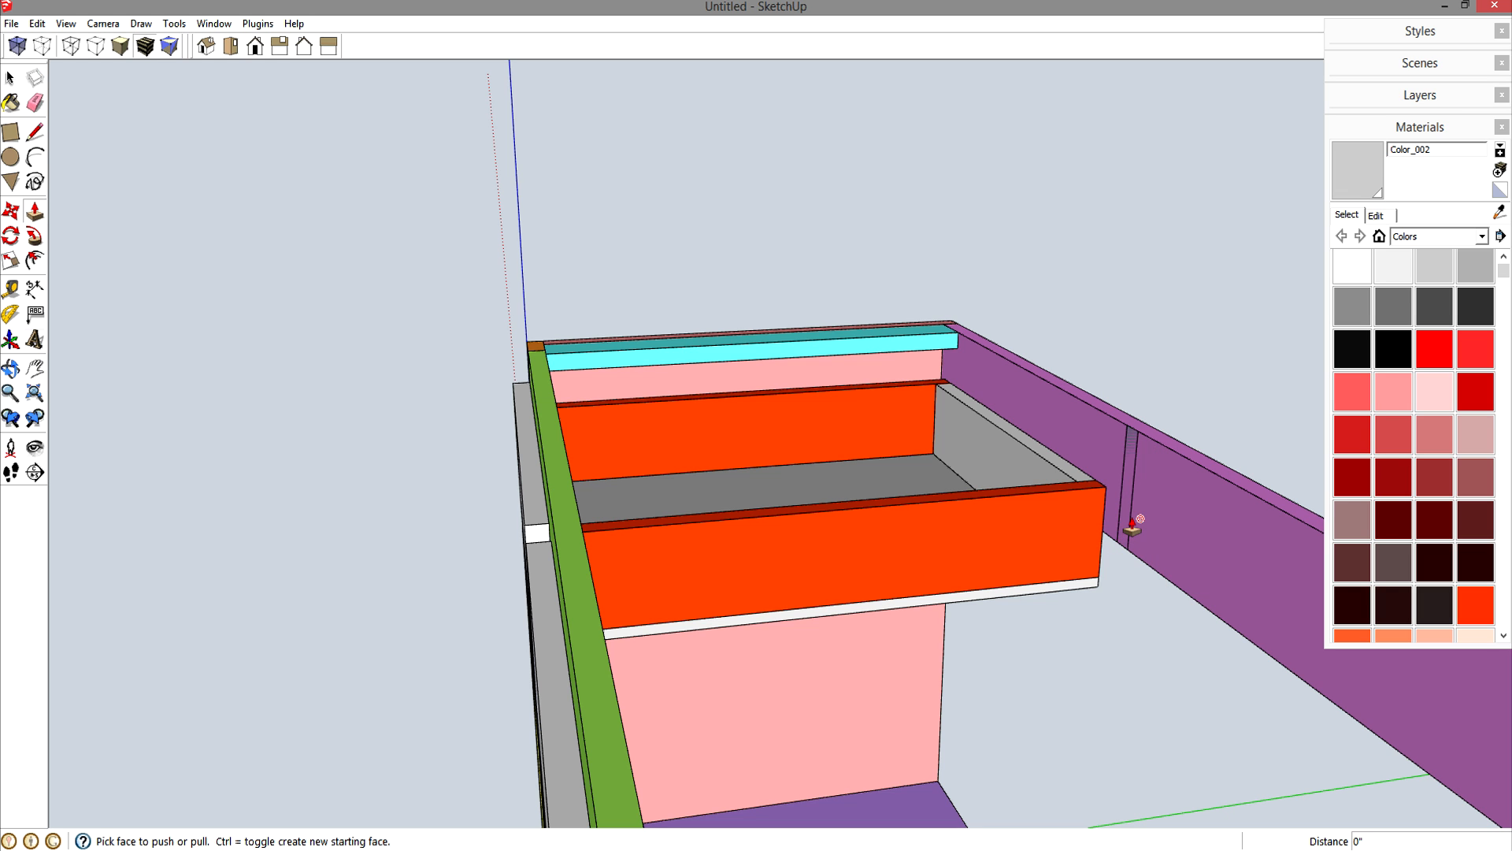
drag(1124, 526, 1030, 529)
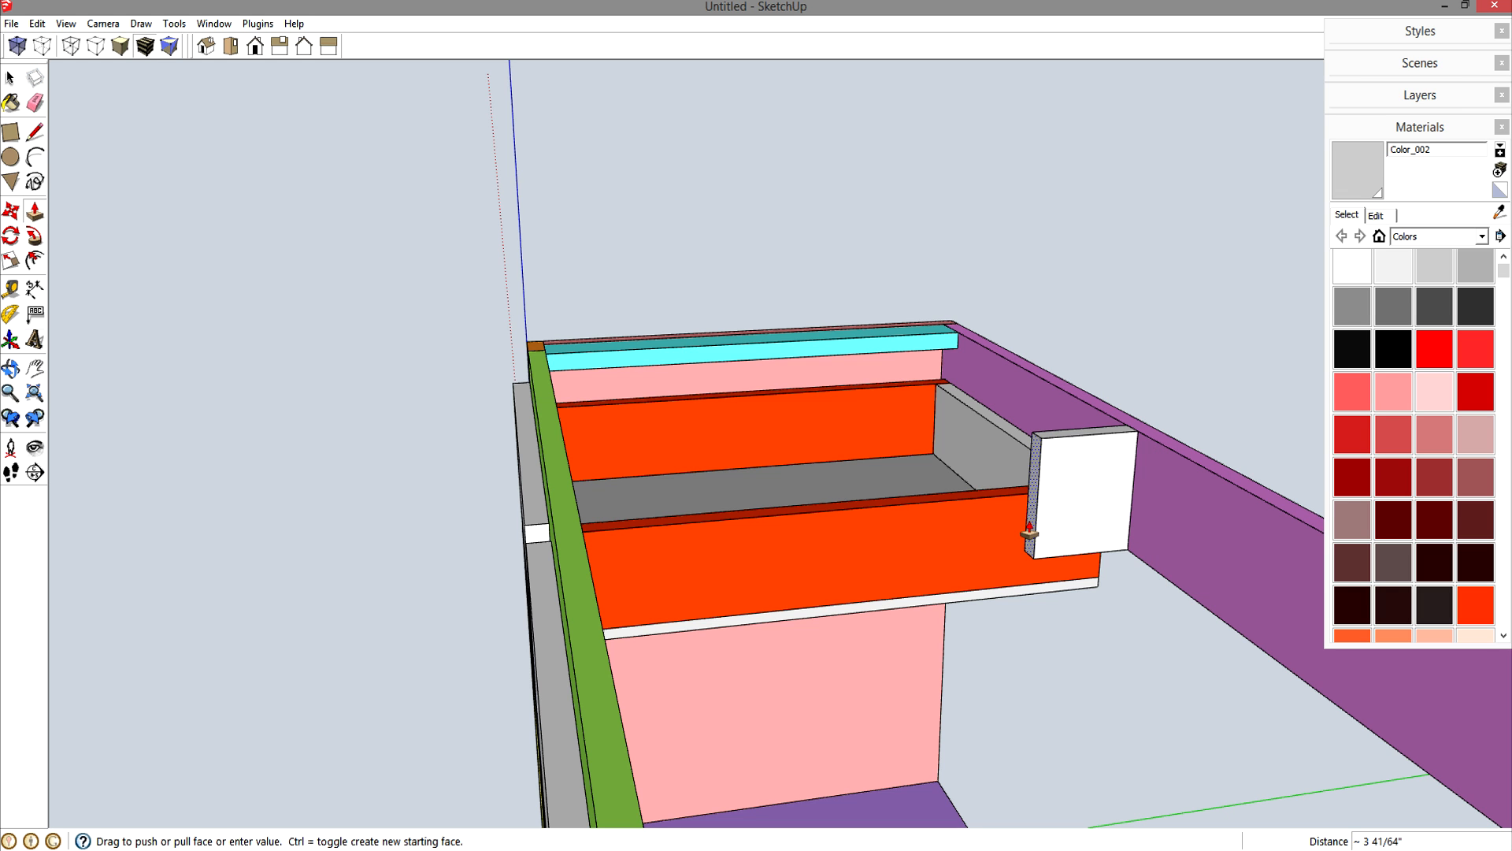
key(Return)
middle_drag(1188, 551, 918, 280)
drag(918, 316, 814, 458)
drag(948, 396, 941, 440)
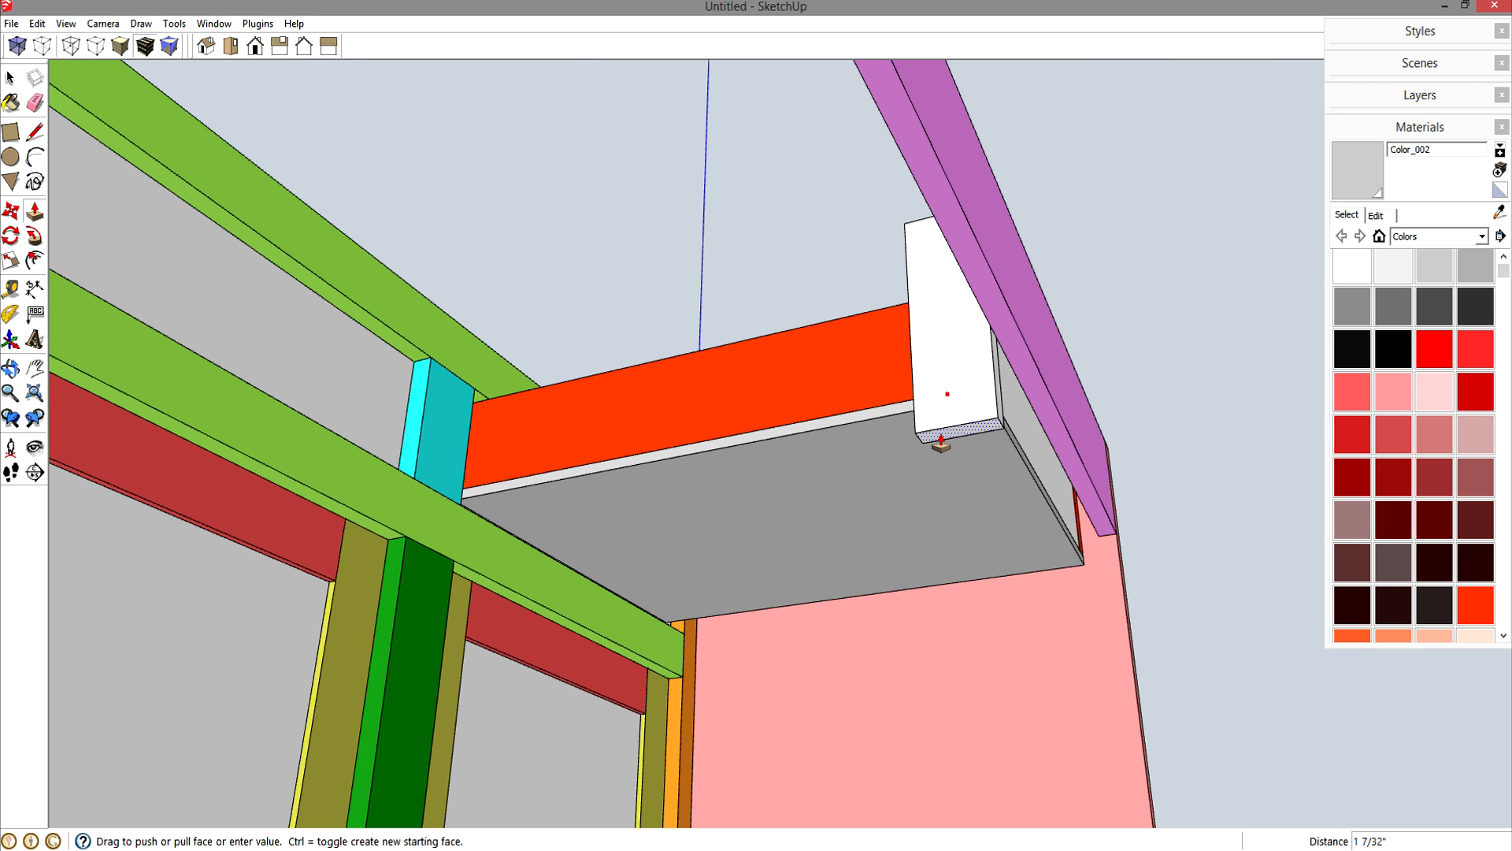
- Select the whole bracket block and make it a component
key(space)
triple_click(967, 394)
key(g)
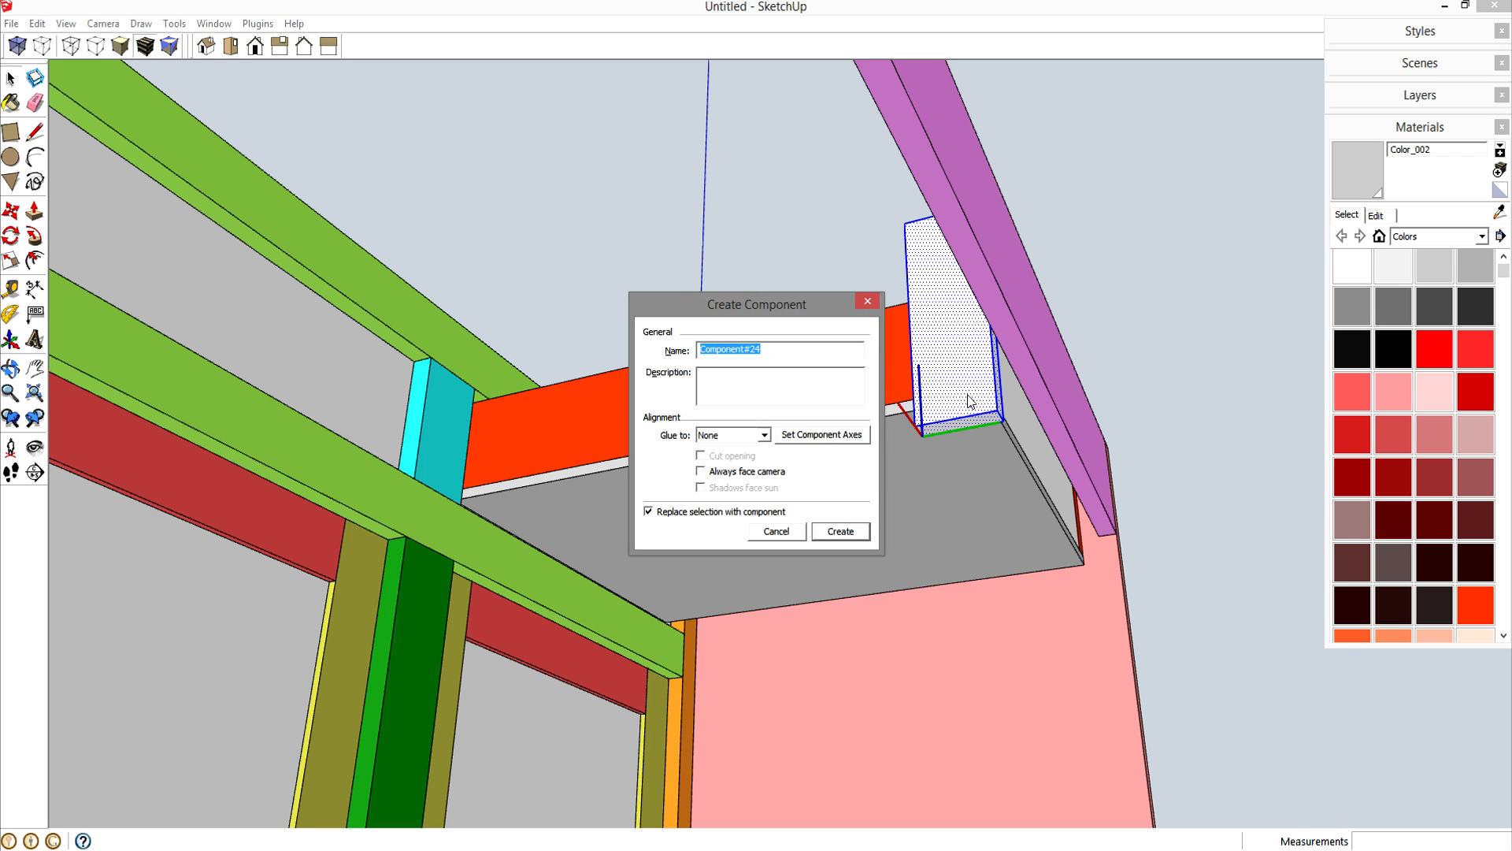
key(Return)
- Move the bracket along the back rail to sit .5" outside the left drawer box's inner side
middle_drag(837, 362, 1213, 488)
scroll(938, 276, up, 4)
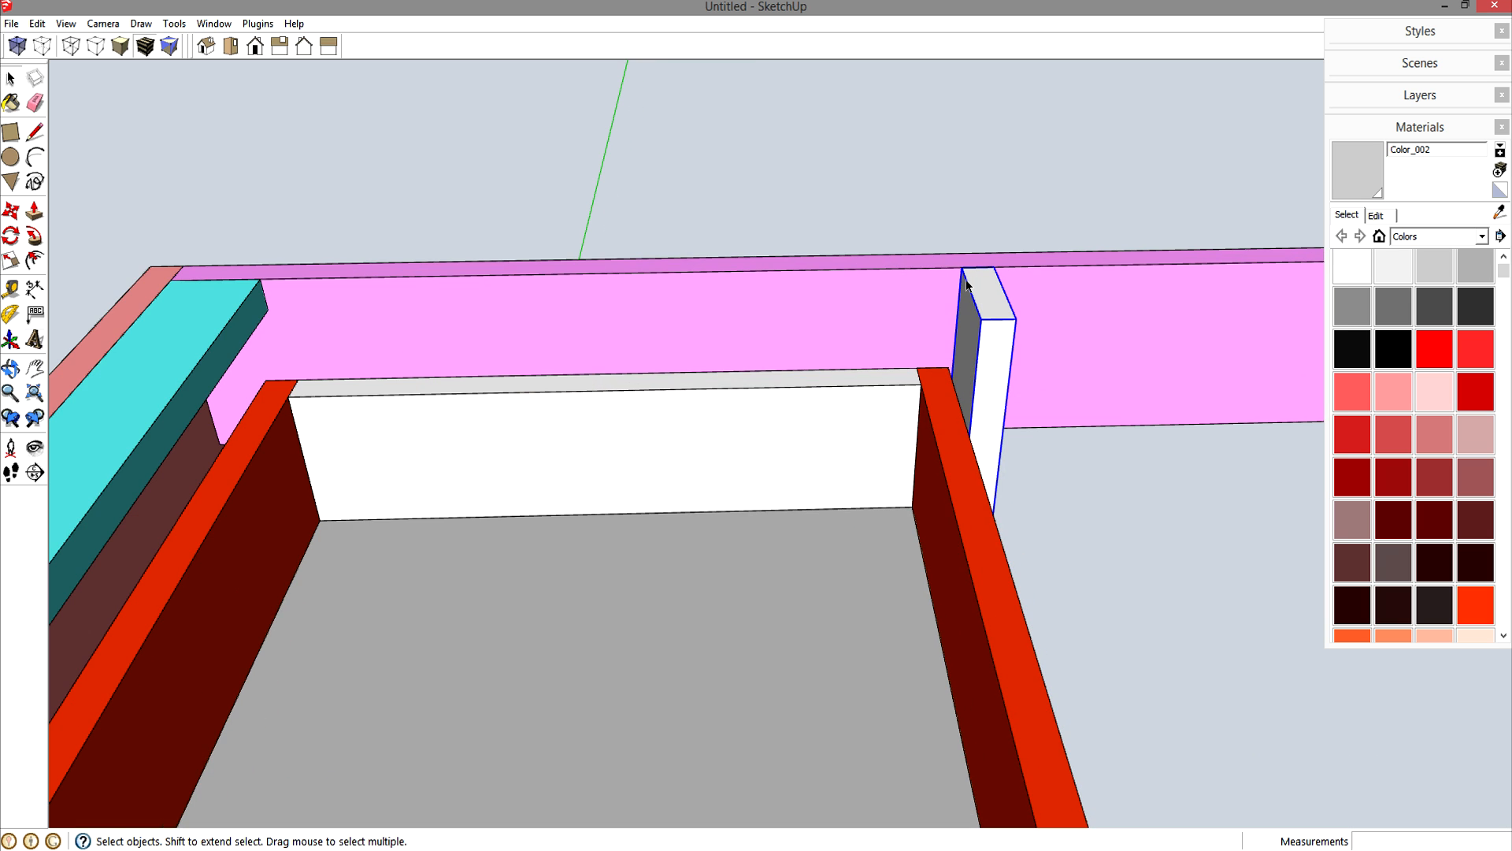
key(m)
click(962, 266)
click(1092, 265)
click(1094, 265)
key(ctrl)
key(ctrl)
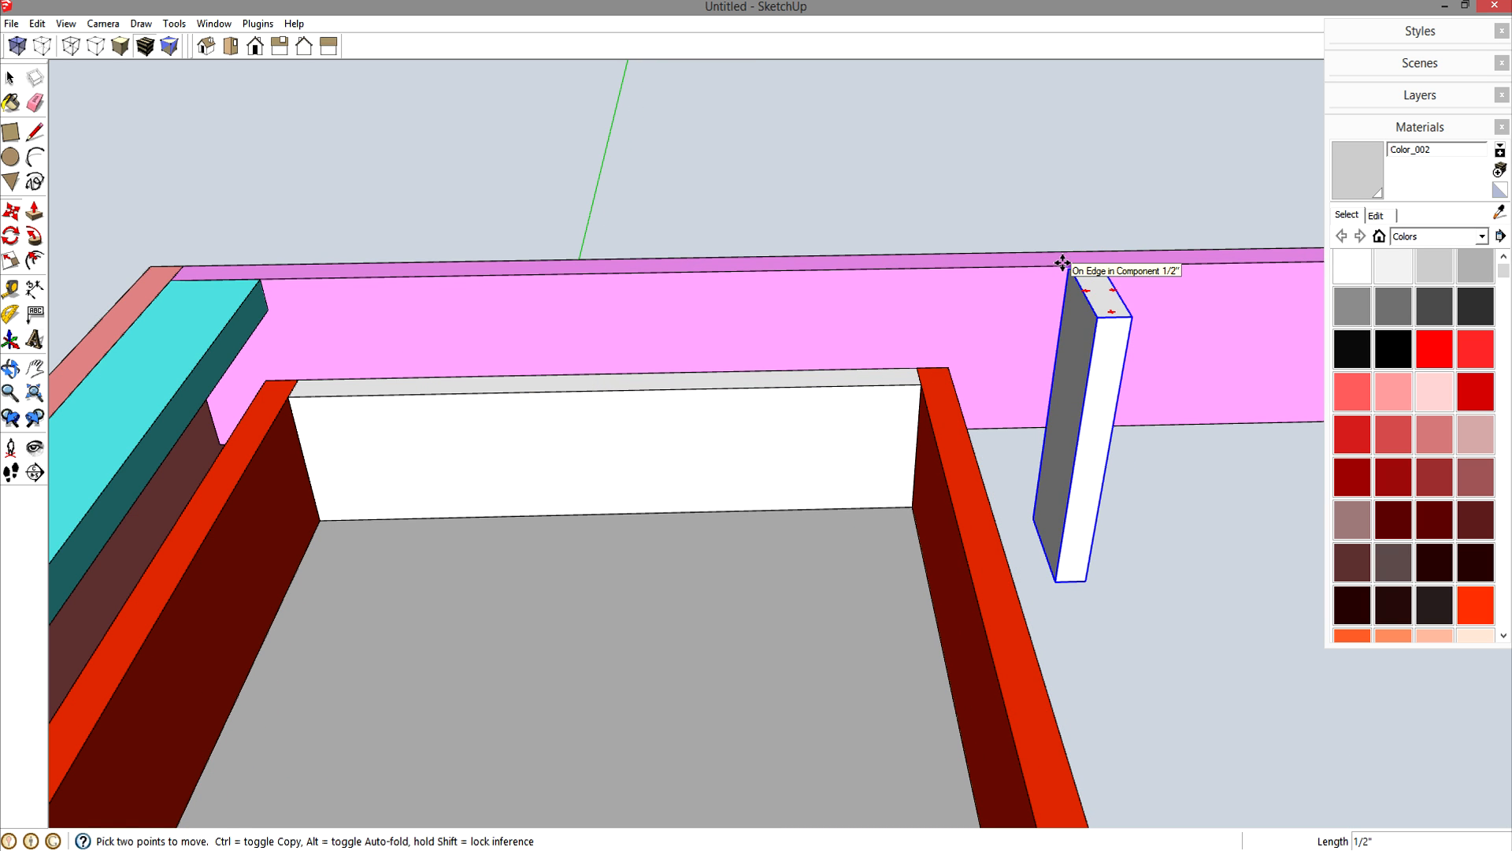
click(950, 366)
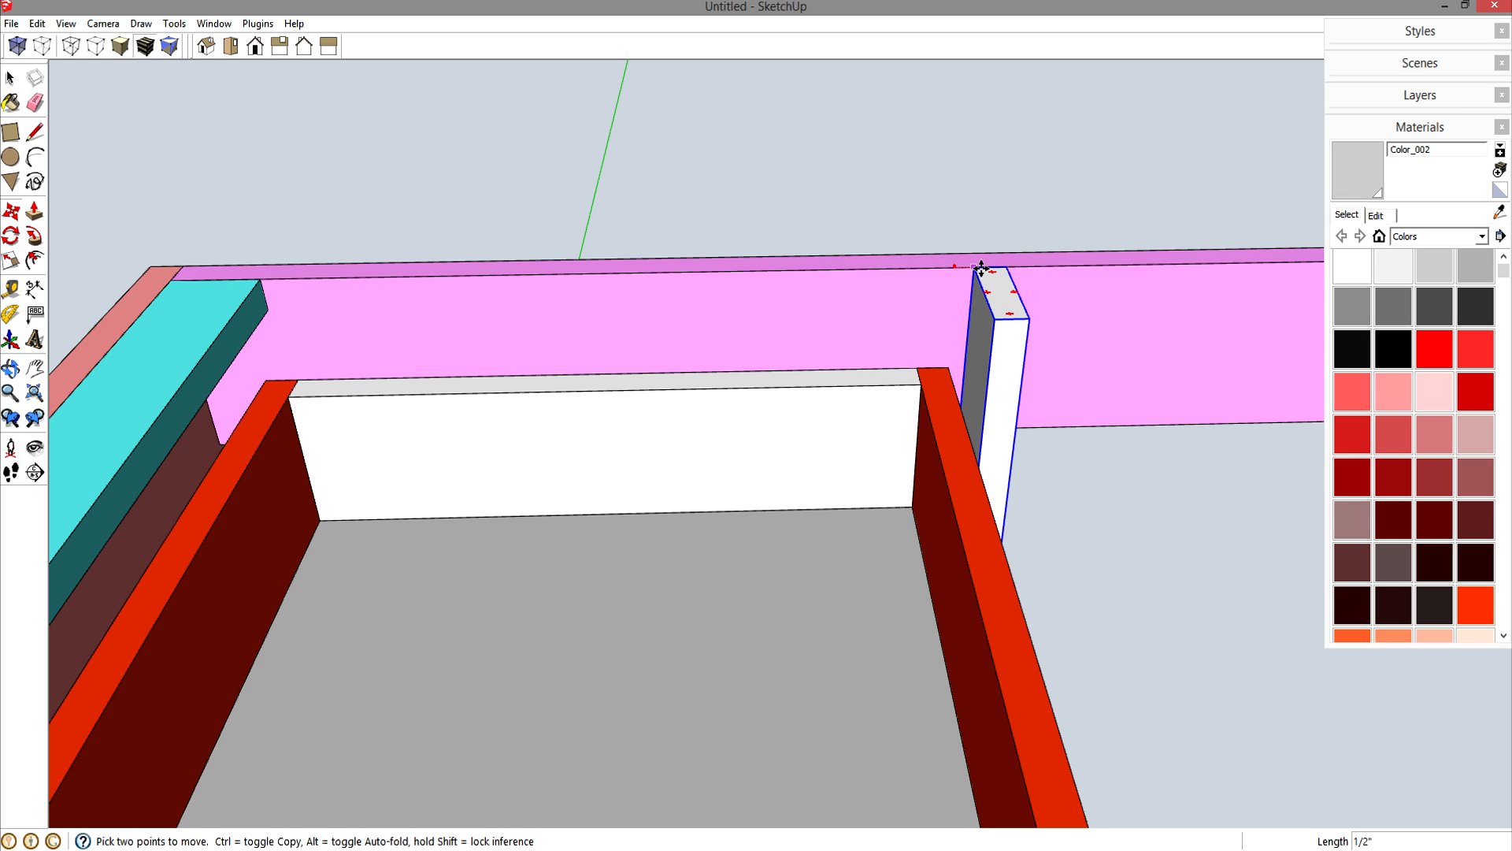
key(Return)
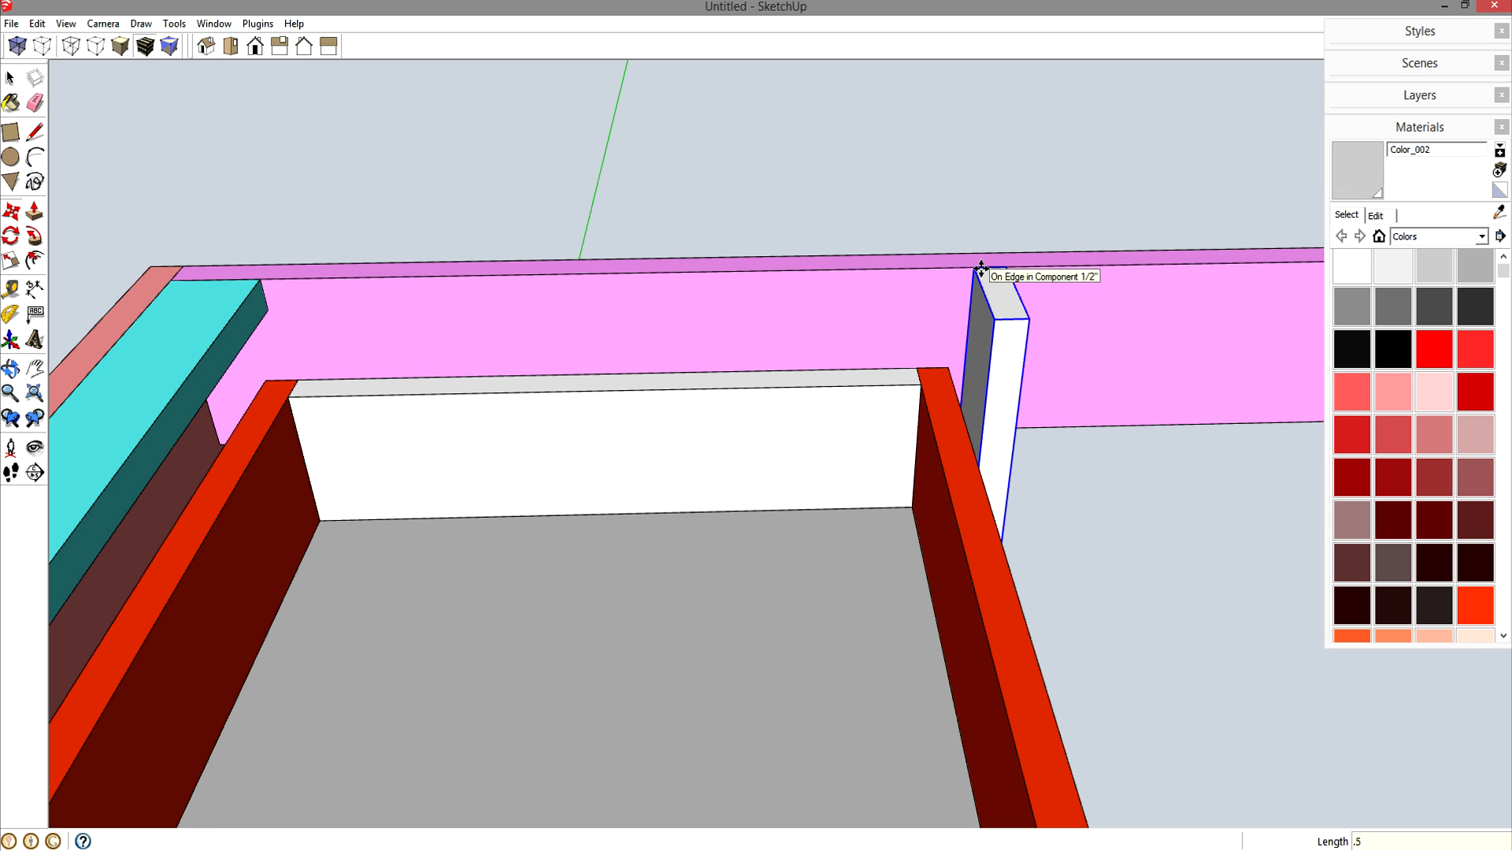
- Copy the bracket to the other side of the left drawer box, next to the cabinet's end panel
click(1009, 269)
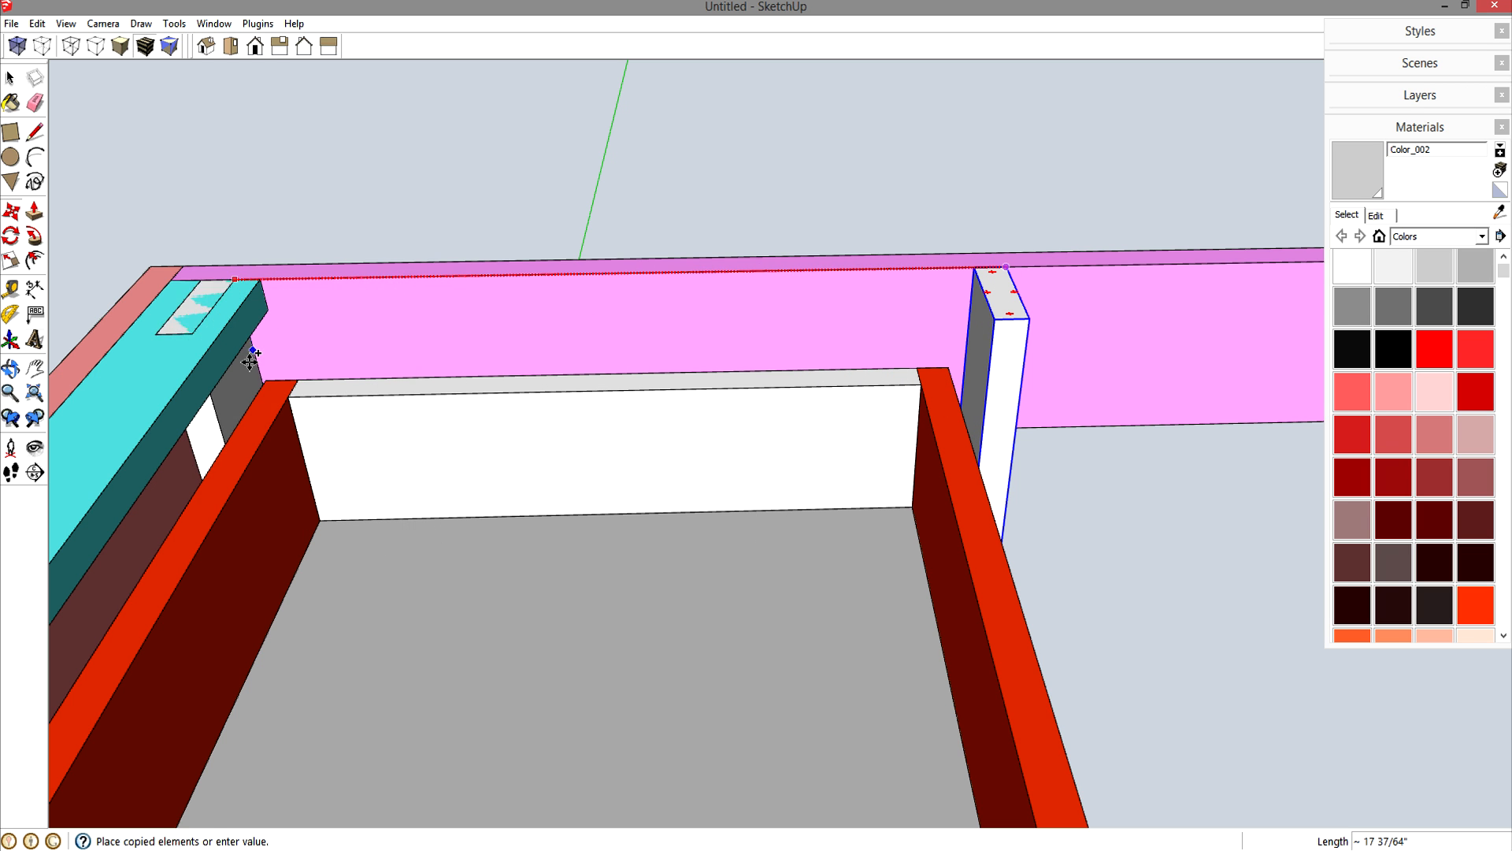
click(276, 369)
click(418, 352)
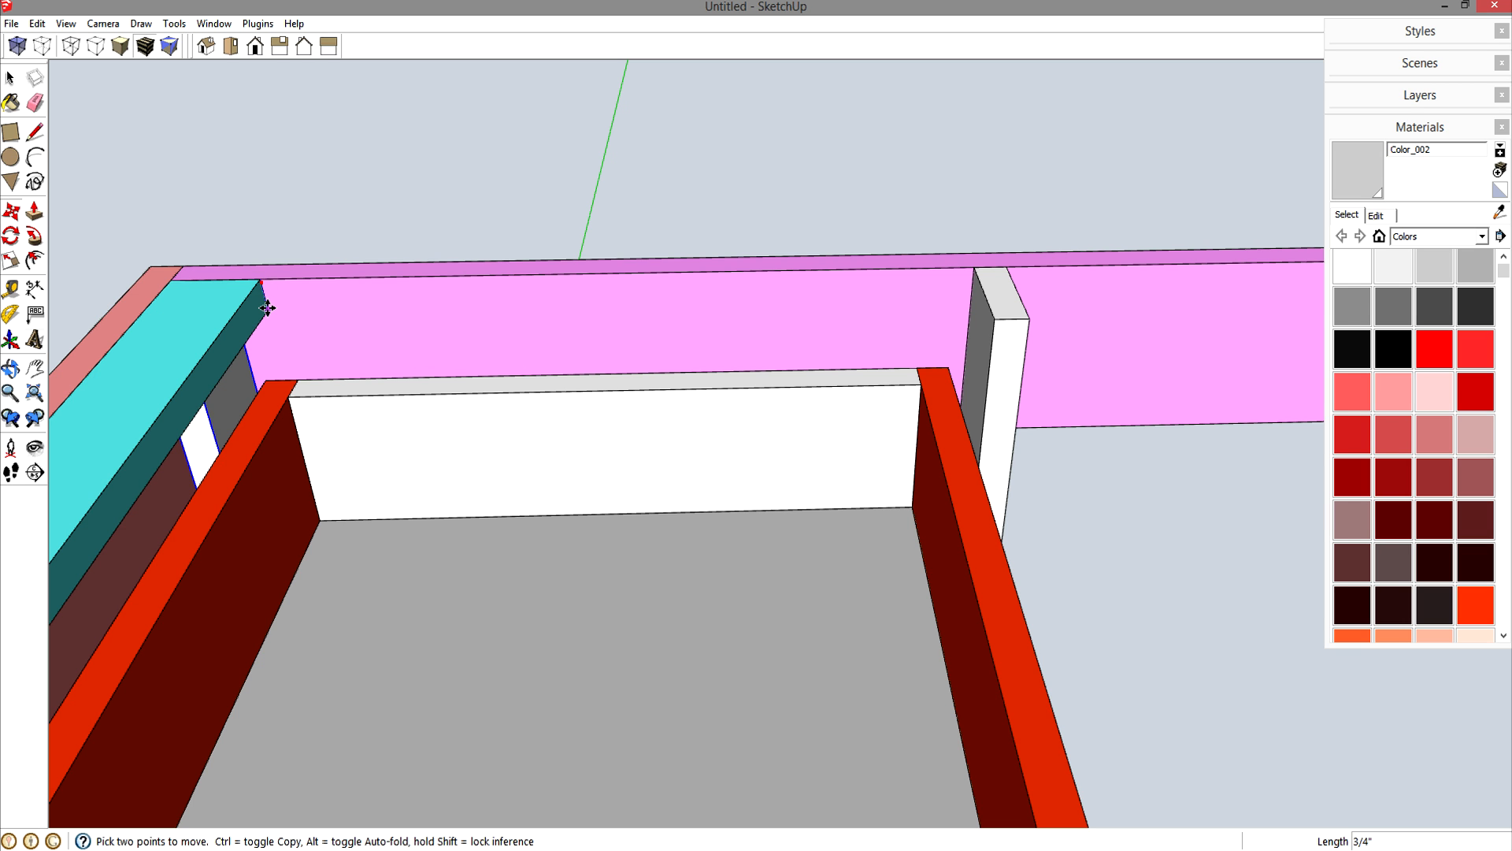
- Select both brackets of the left drawer and copy them along the back rail towards the right drawer box
key(space)
scroll(398, 339, down, 2)
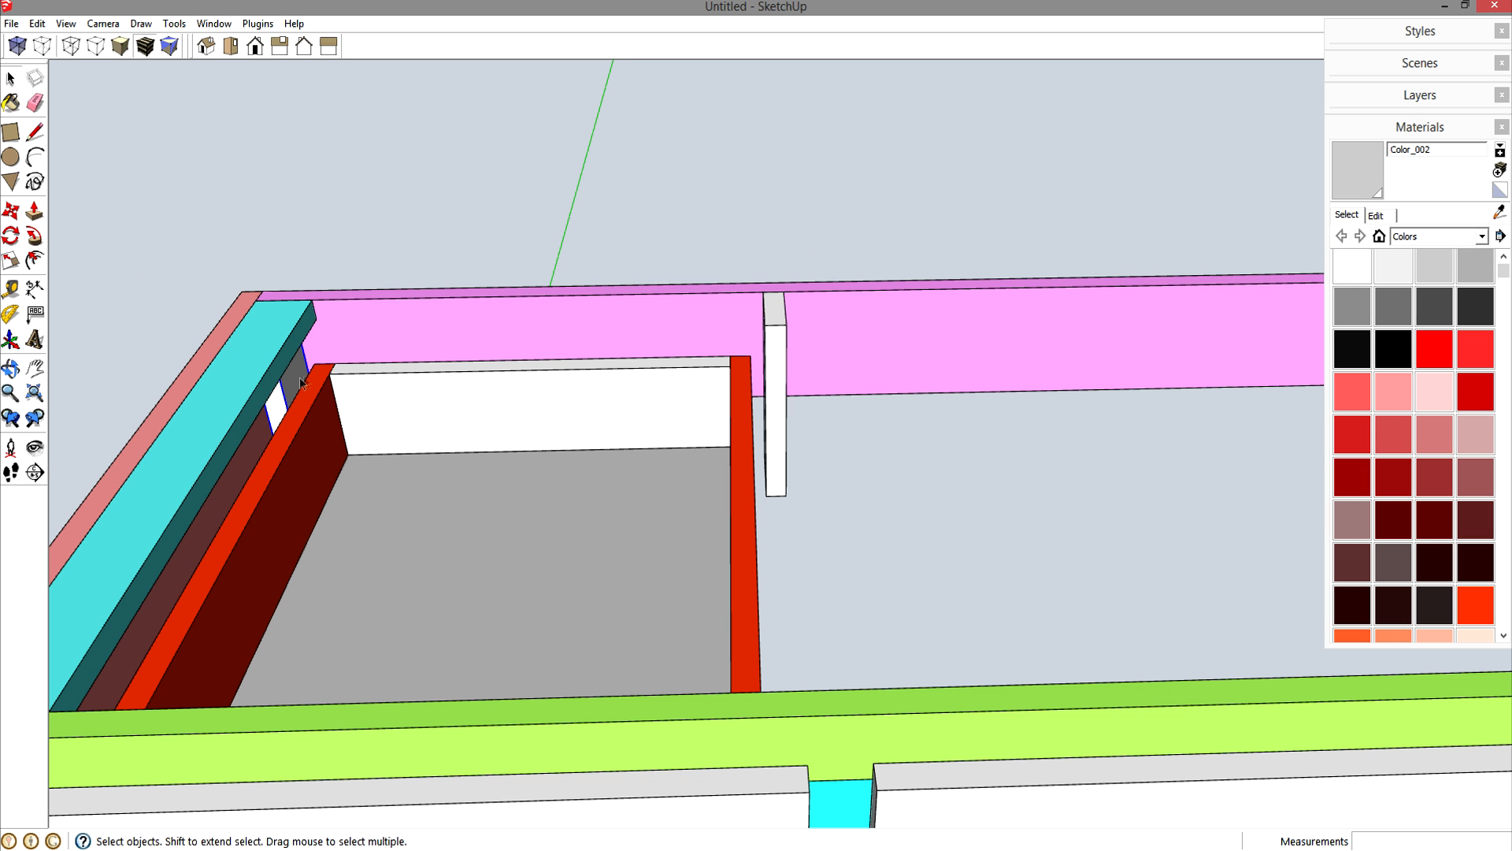
shift+click(784, 367)
scroll(938, 375, down, 2)
middle_drag(938, 375, 578, 398)
key(m)
click(488, 360)
key(ctrl)
click(1022, 345)
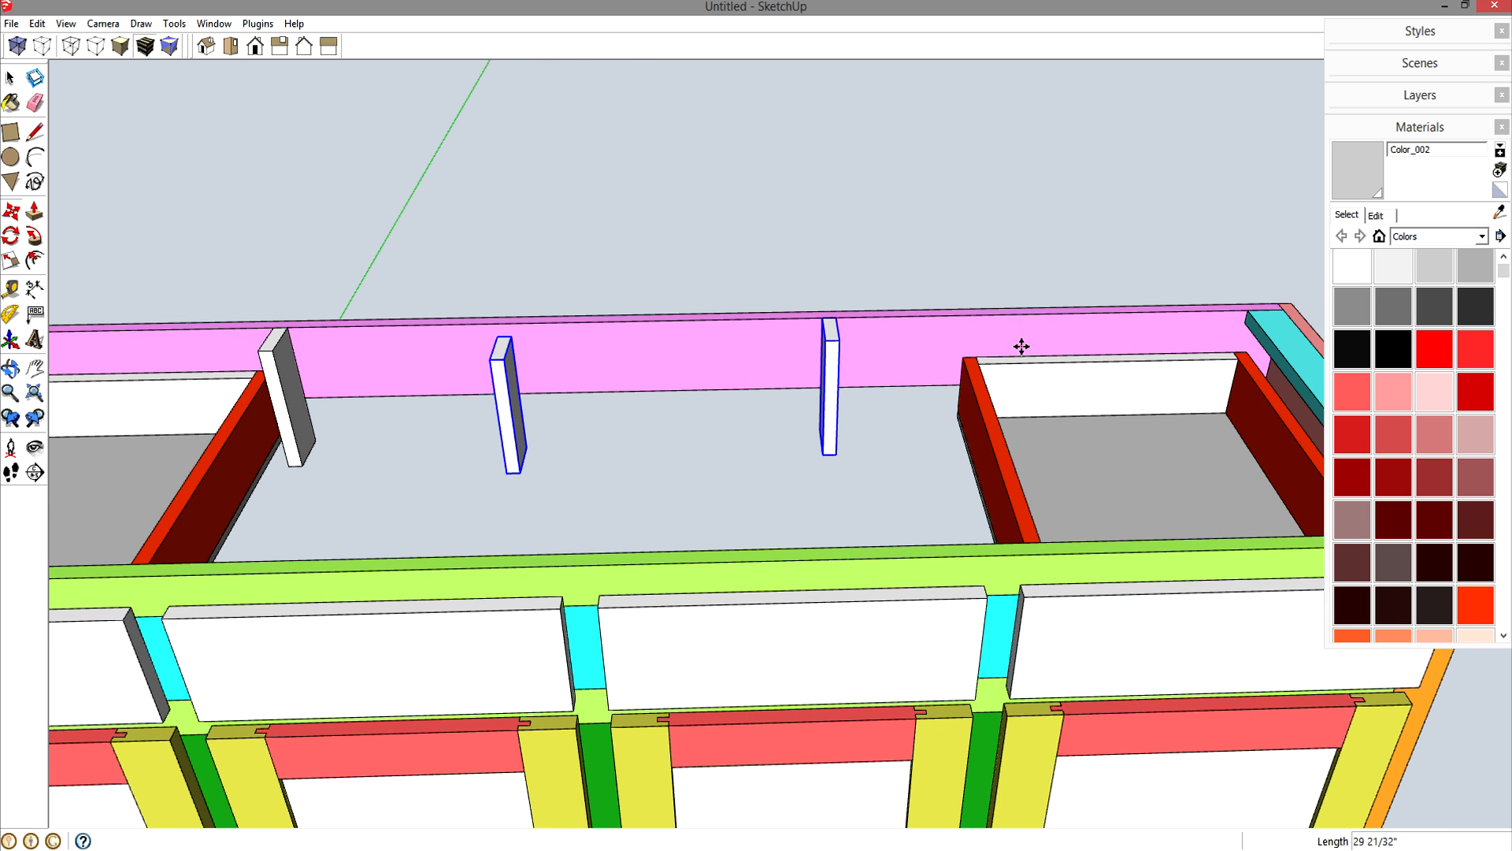
- Flip the copied pair of brackets along the red direction
right_click(831, 359)
mouse_move(933, 631)
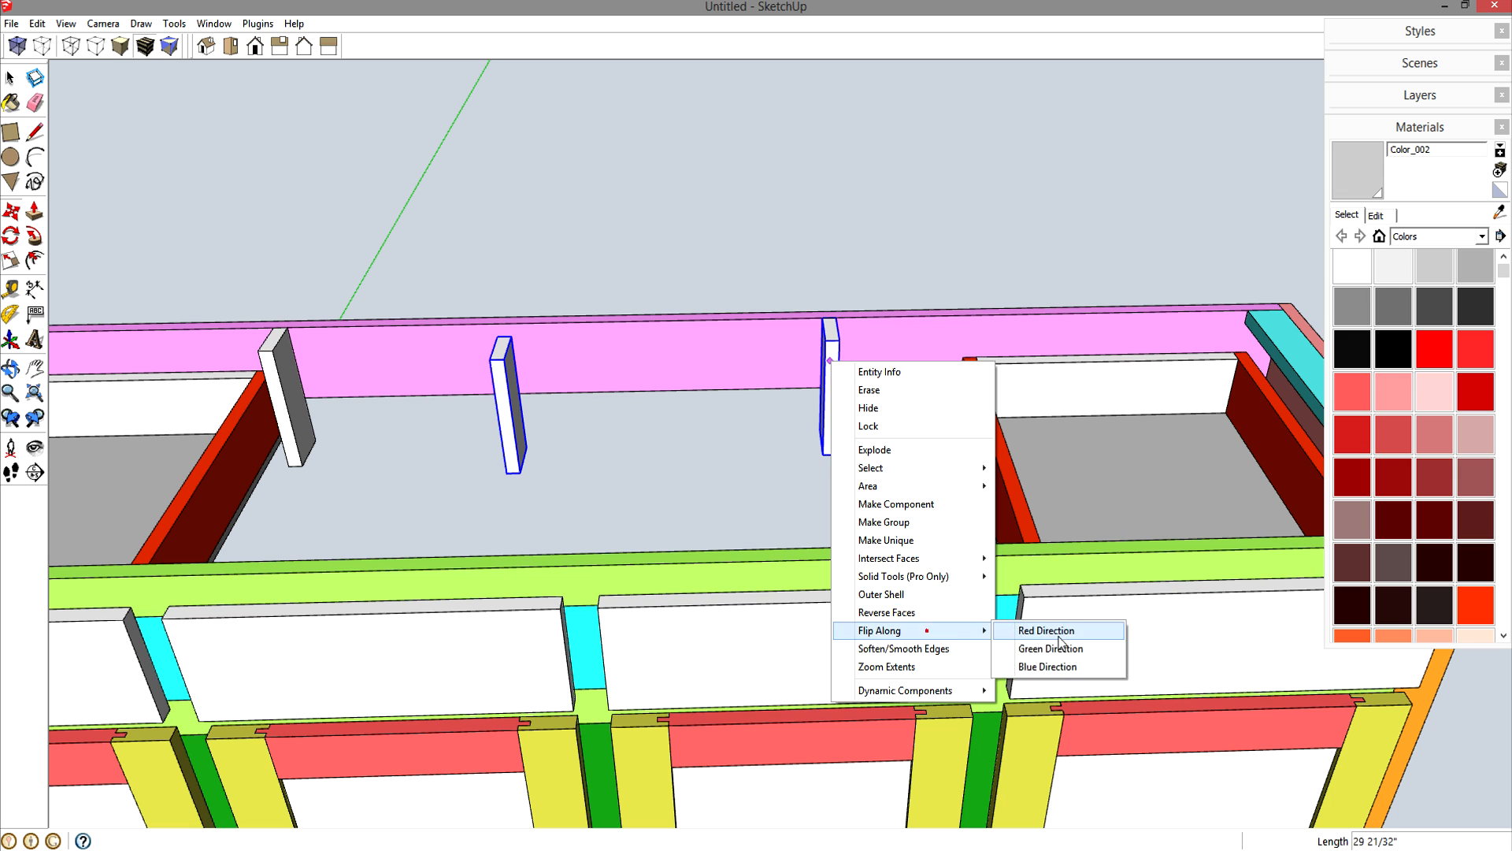
click(1052, 631)
- Move the flipped brackets along the back rail to the right drawer box, leaving a .5" gap beside it
click(874, 339)
click(510, 321)
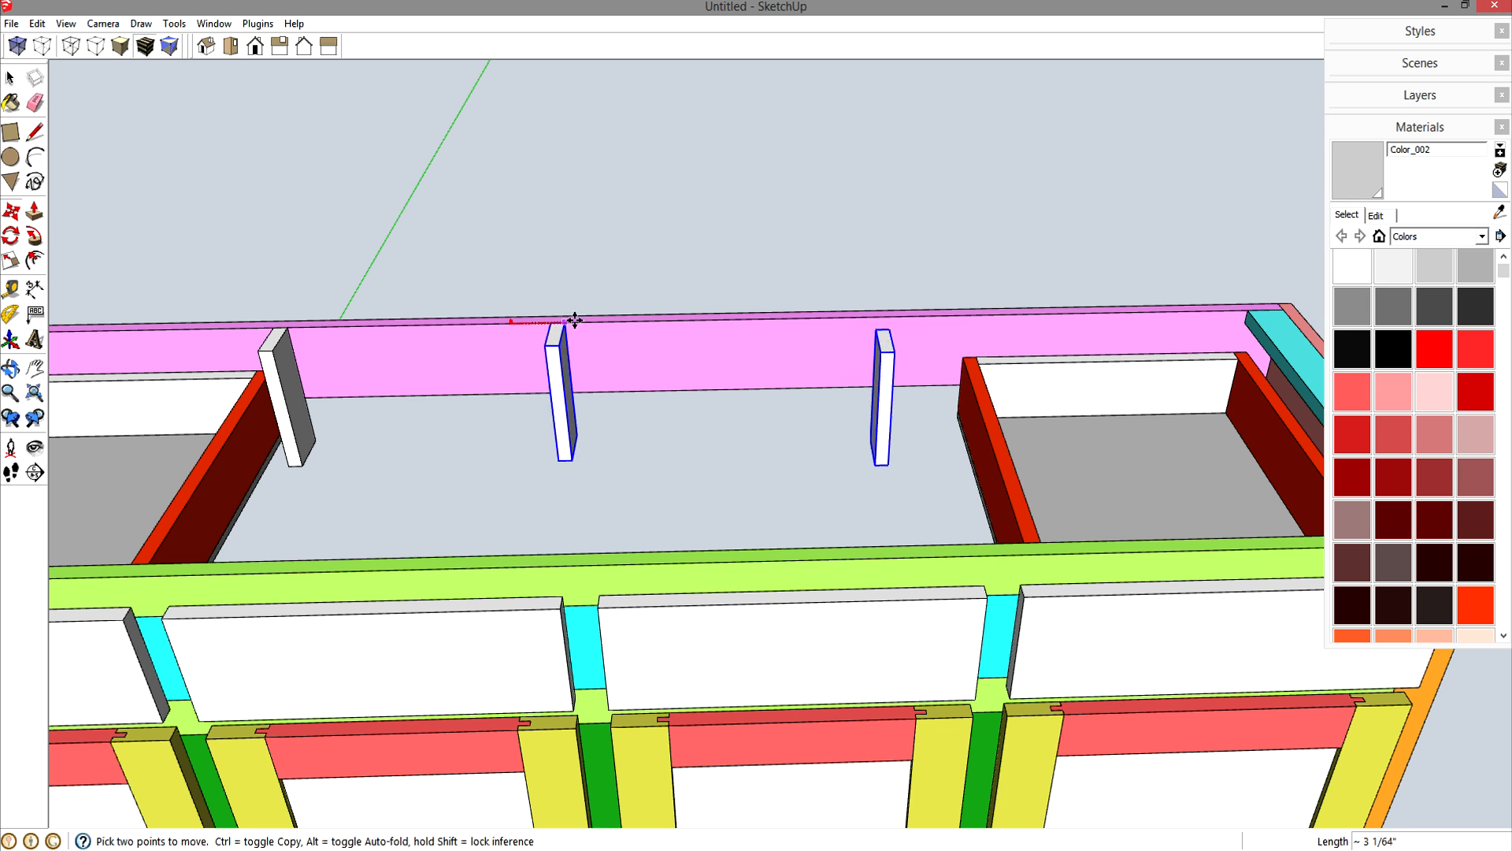
click(964, 359)
click(983, 460)
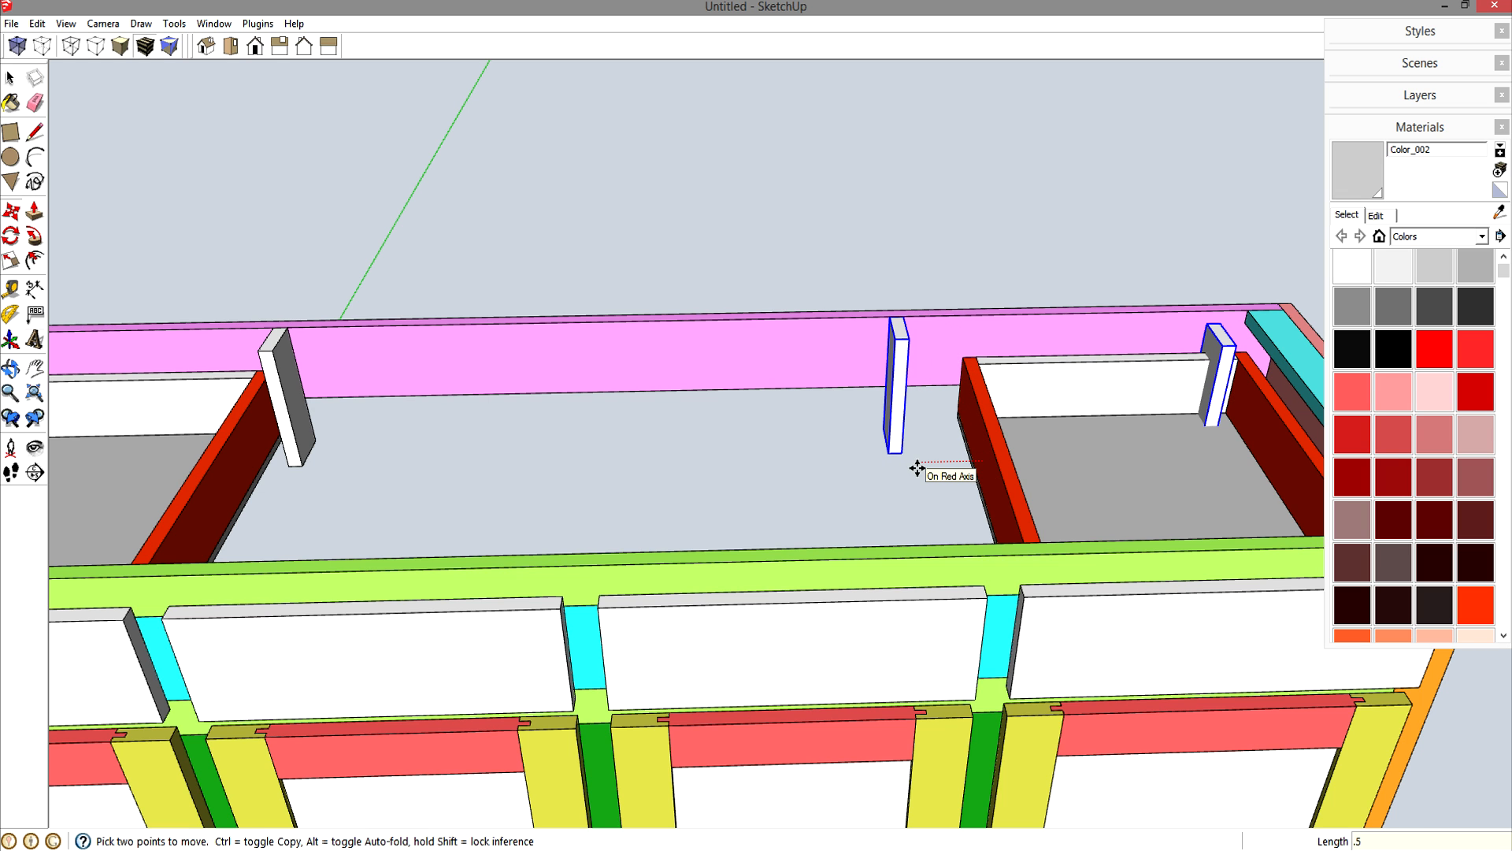
text(.5)
key(Return)
key(space)
- Open the face frame's middle rail for editing and draw a 2.5" horizontal line inward from its end on the rear face
middle_drag(326, 363, 703, 439)
middle_drag(793, 398, 916, 456)
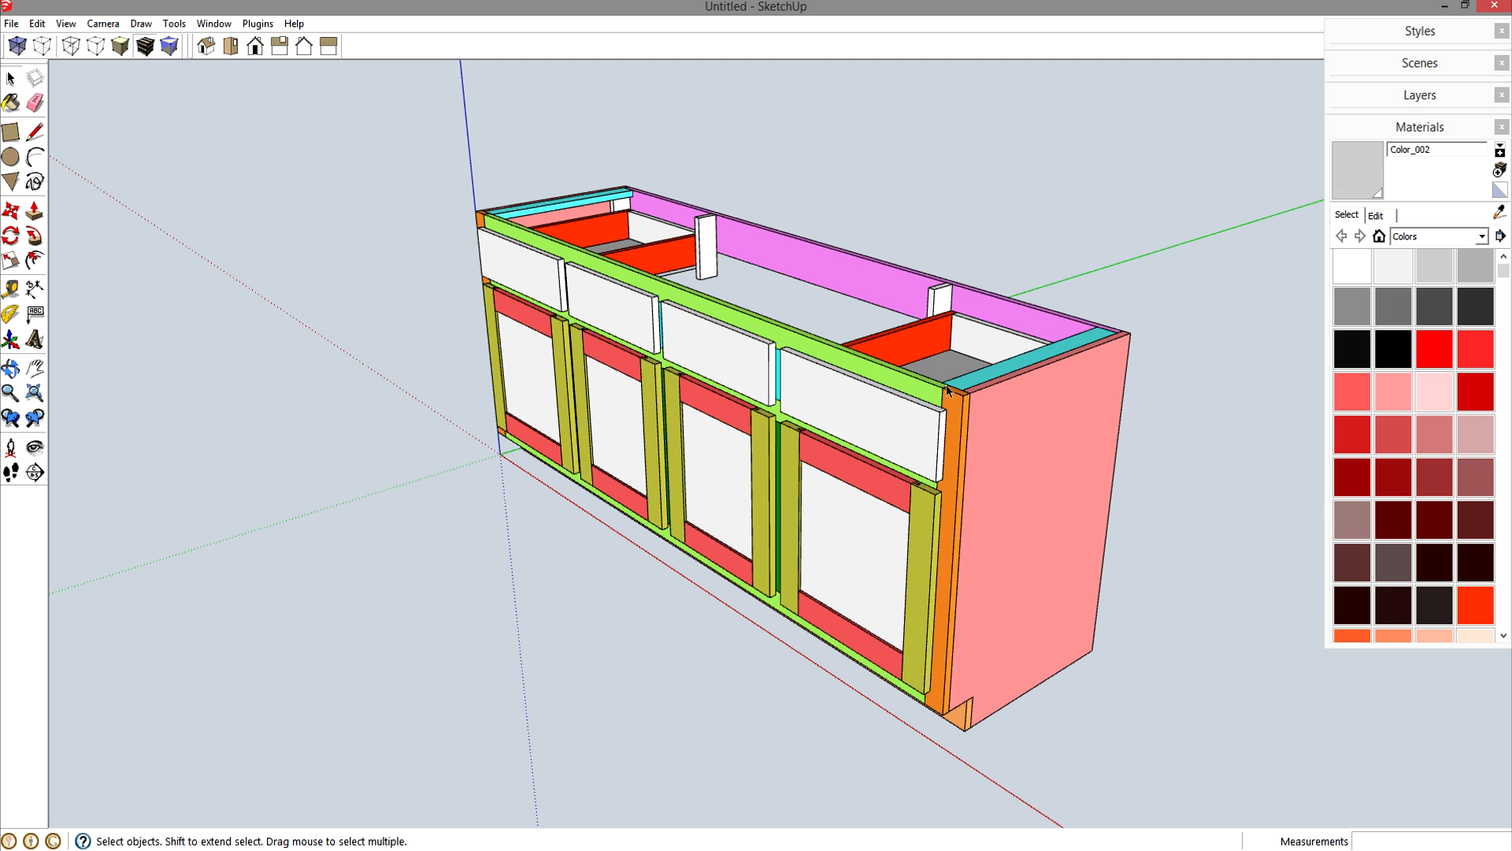
mouse_move(1056, 368)
middle_down()
mouse_move(486, 425)
mouse_move(735, 338)
mouse_move(580, 337)
mouse_move(587, 260)
mouse_move(567, 142)
middle_up()
click(511, 362)
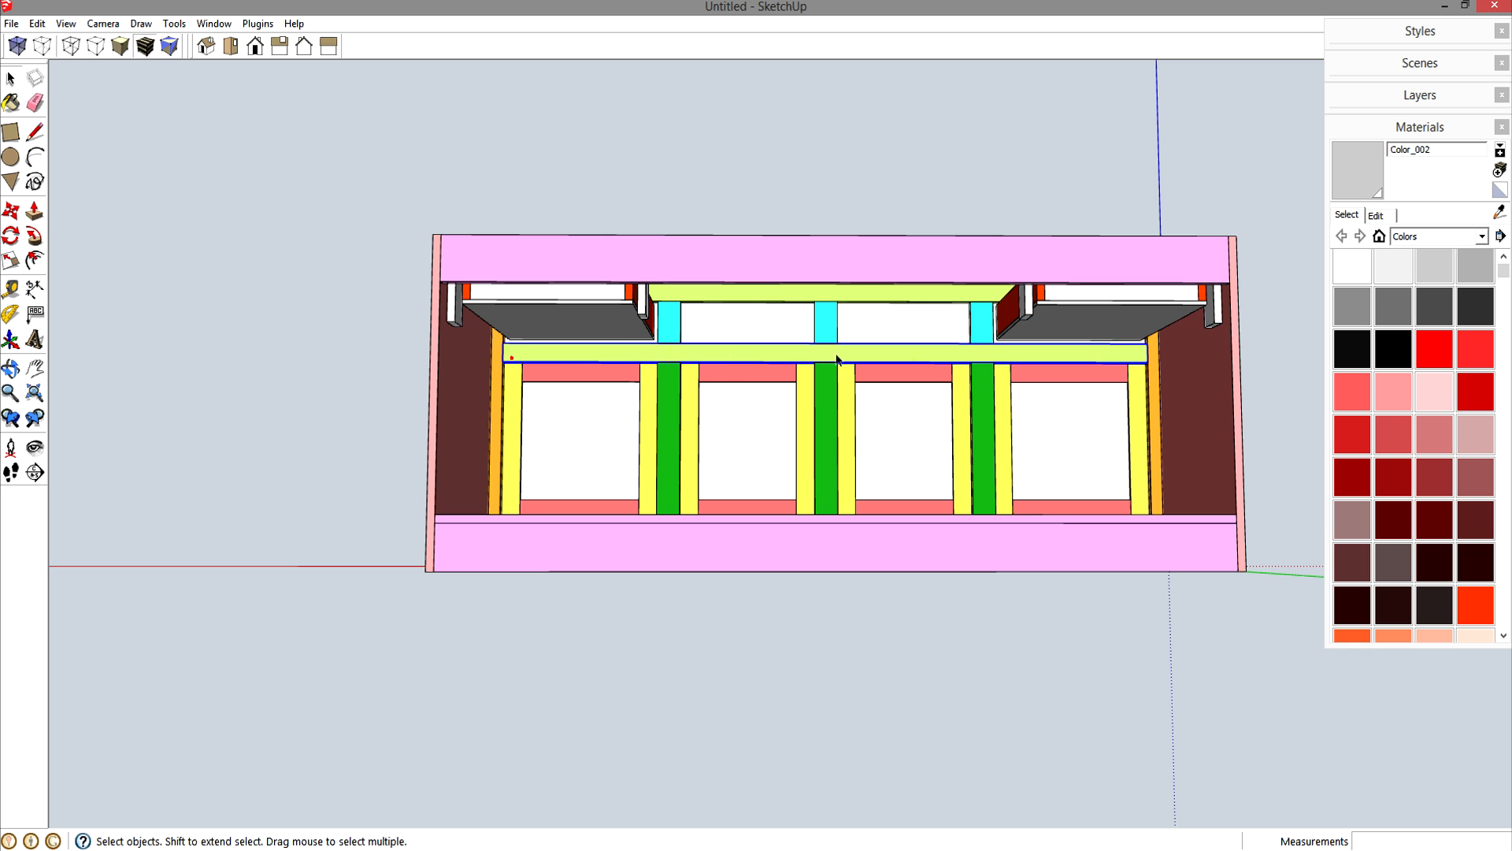
scroll(516, 383, up, 6)
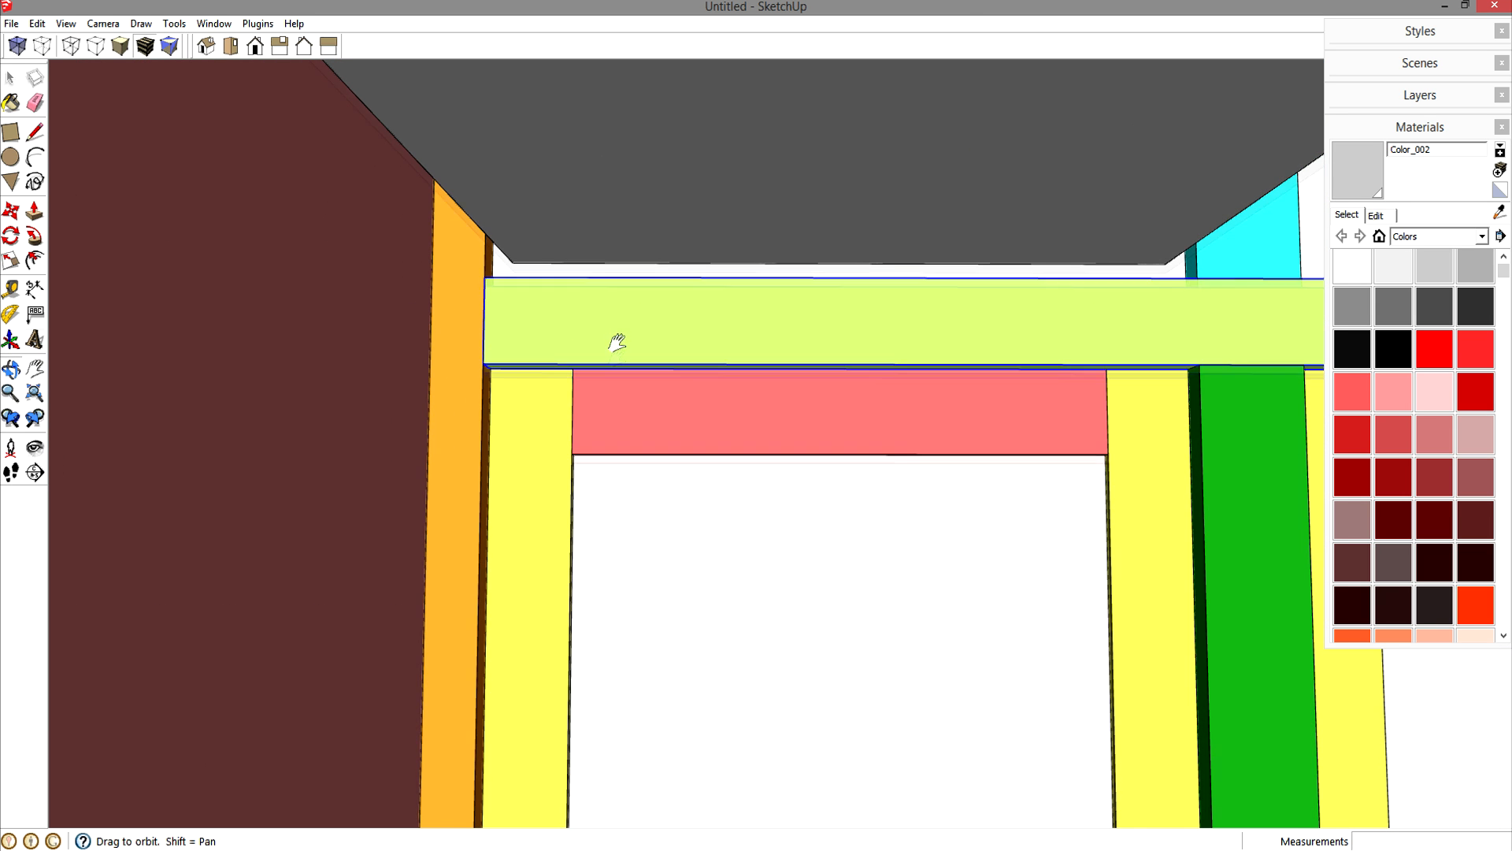
middle_drag(615, 334, 606, 363)
double_click(606, 363)
key(l)
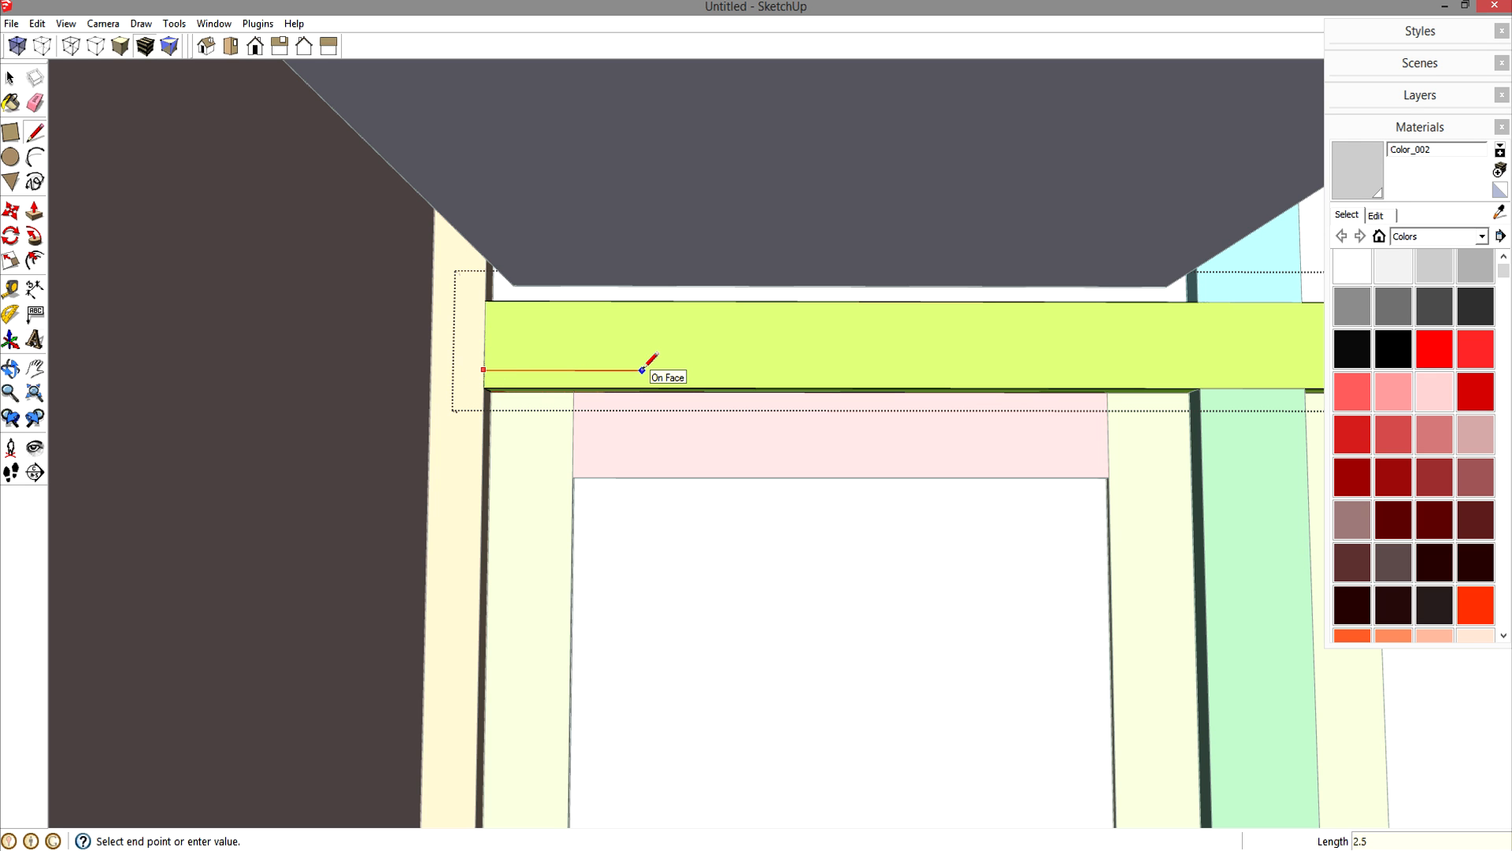
scroll(457, 347, up, 3)
key(Escape)
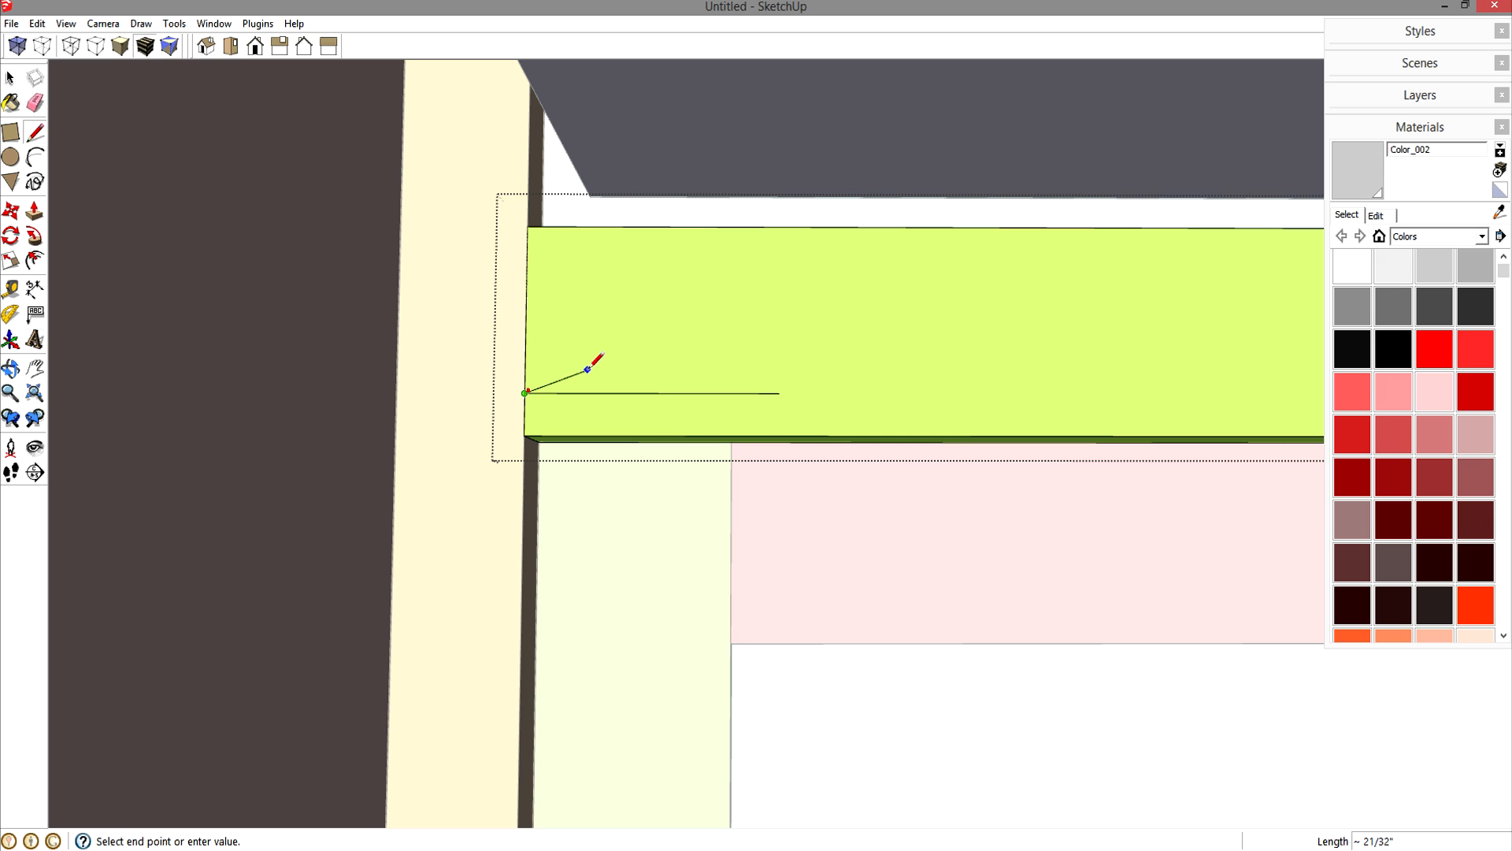
- Complete the two slanted arrowhead strokes at the rail end of the line and select the whole arrow
key(Escape)
click(584, 414)
click(524, 393)
key(space)
mouse_move(497, 357)
mouse_down()
mouse_move(535, 416)
mouse_move(801, 429)
mouse_up()
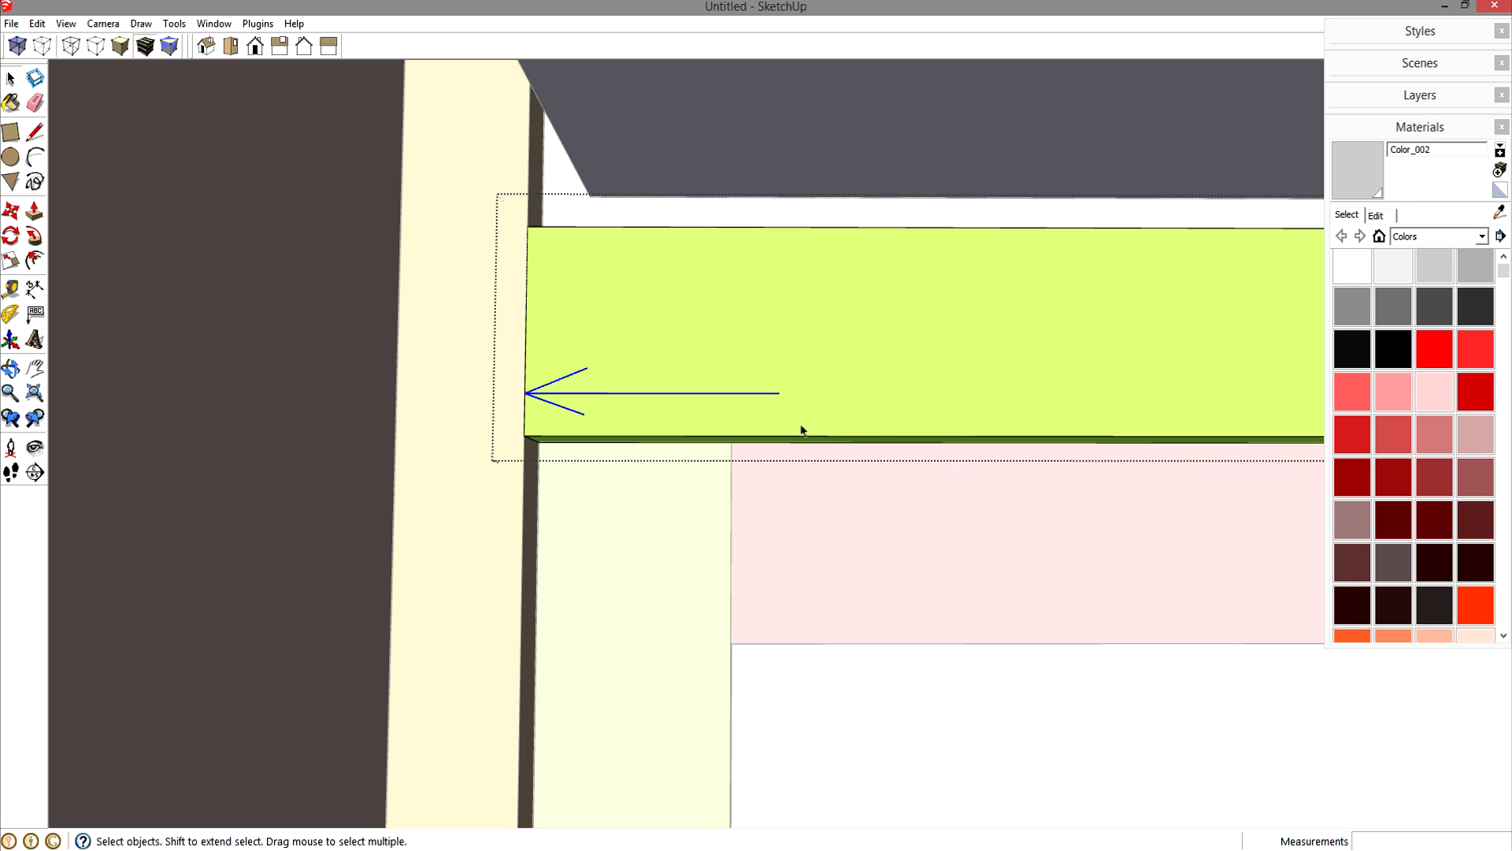
- Make the arrow a component and copy it straight up to the upper part of the rail's end
key(g)
key(Return)
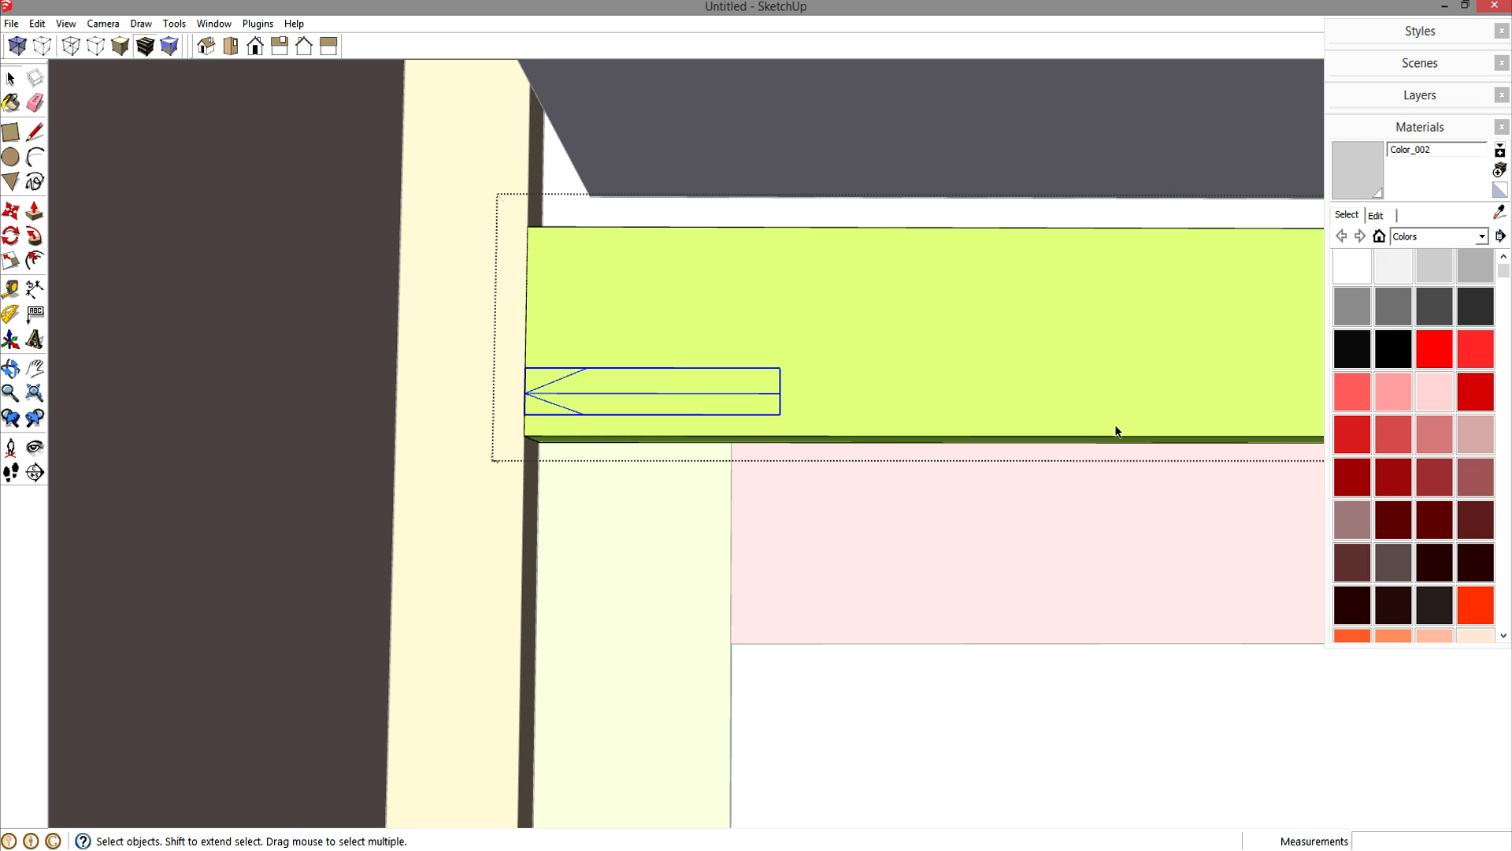
key(m)
click(525, 398)
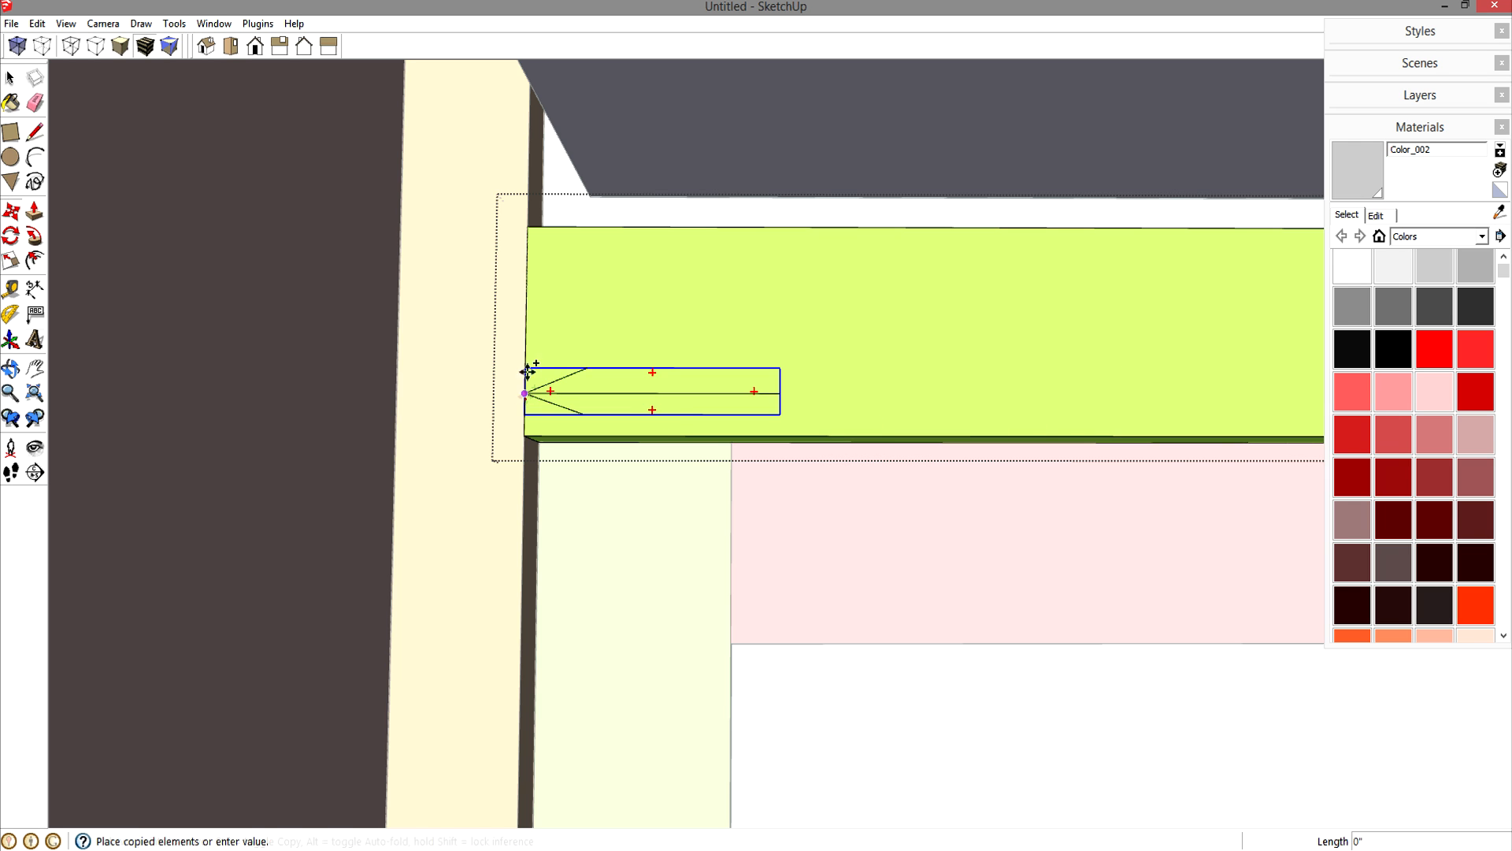
click(528, 283)
- Select both arrows on the rail and create a copy of the pair rotated 180 degrees
key(space)
shift+click(584, 395)
key(q)
click(771, 331)
click(896, 330)
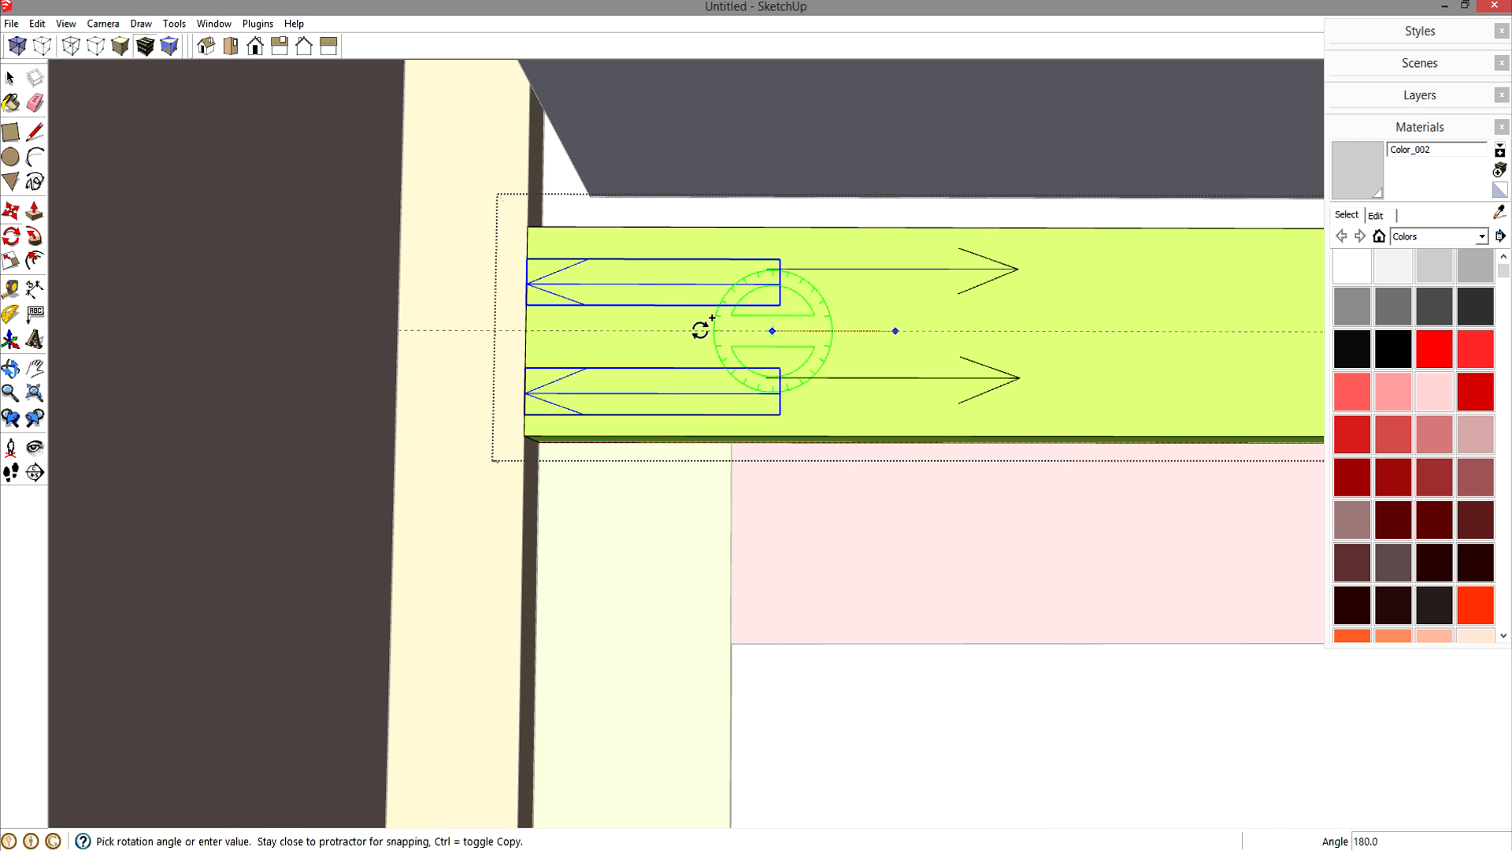
click(700, 330)
- Move the rotated pair of arrows to the opposite end of the middle rail and finish editing the rail
scroll(722, 338, down, 2)
shift+middle_drag(1071, 362, 621, 385)
key(m)
click(498, 392)
scroll(509, 391, down, 3)
shift+middle_drag(914, 394, 47, 418)
shift+middle_drag(713, 409, 24, 402)
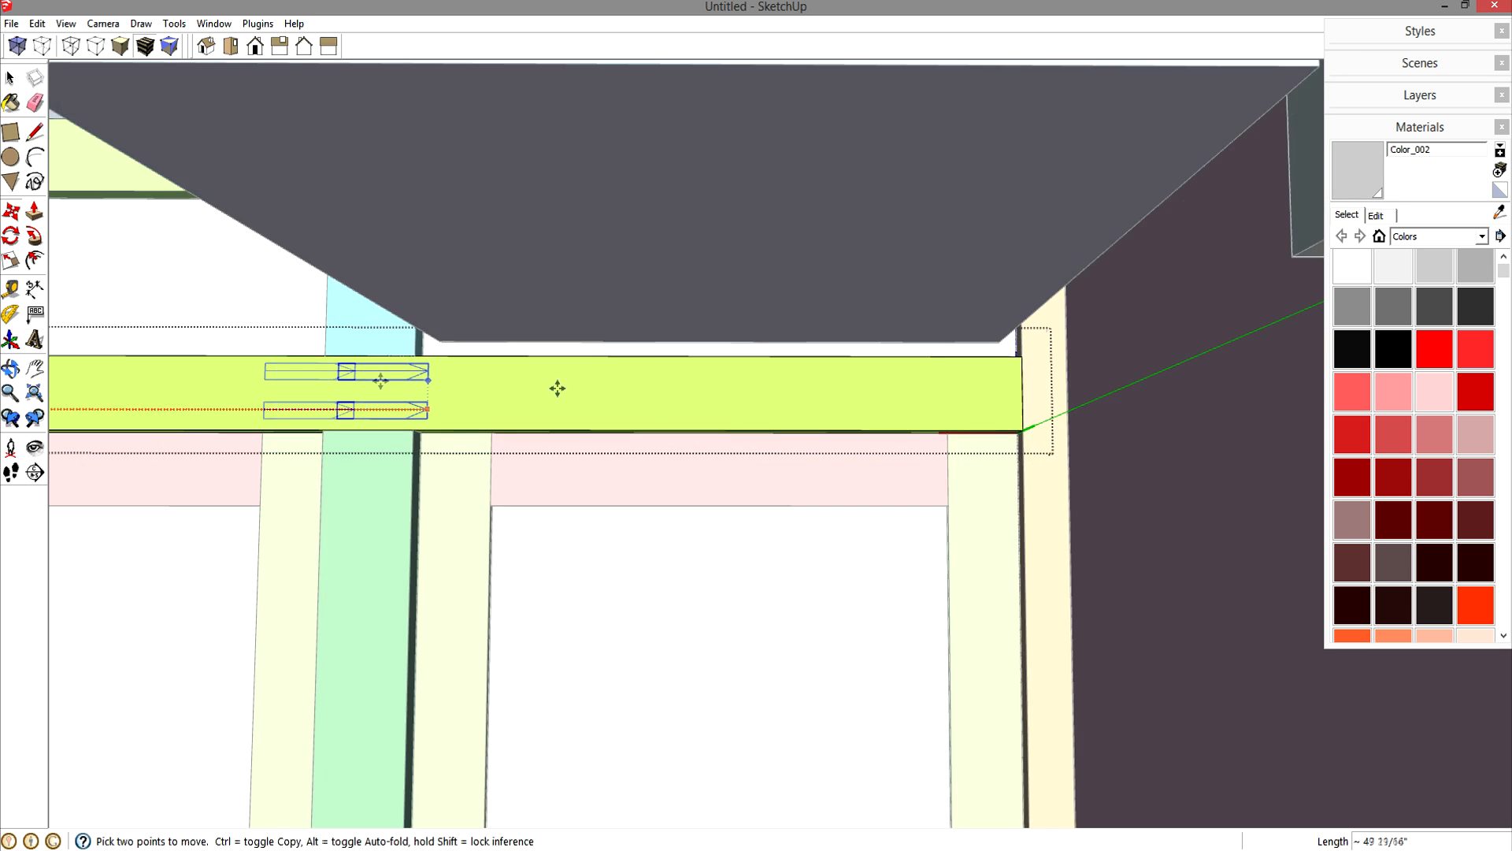
shift+middle_drag(669, 394, 457, 398)
click(807, 405)
key(space)
scroll(765, 401, down, 2)
scroll(765, 402, down, 2)
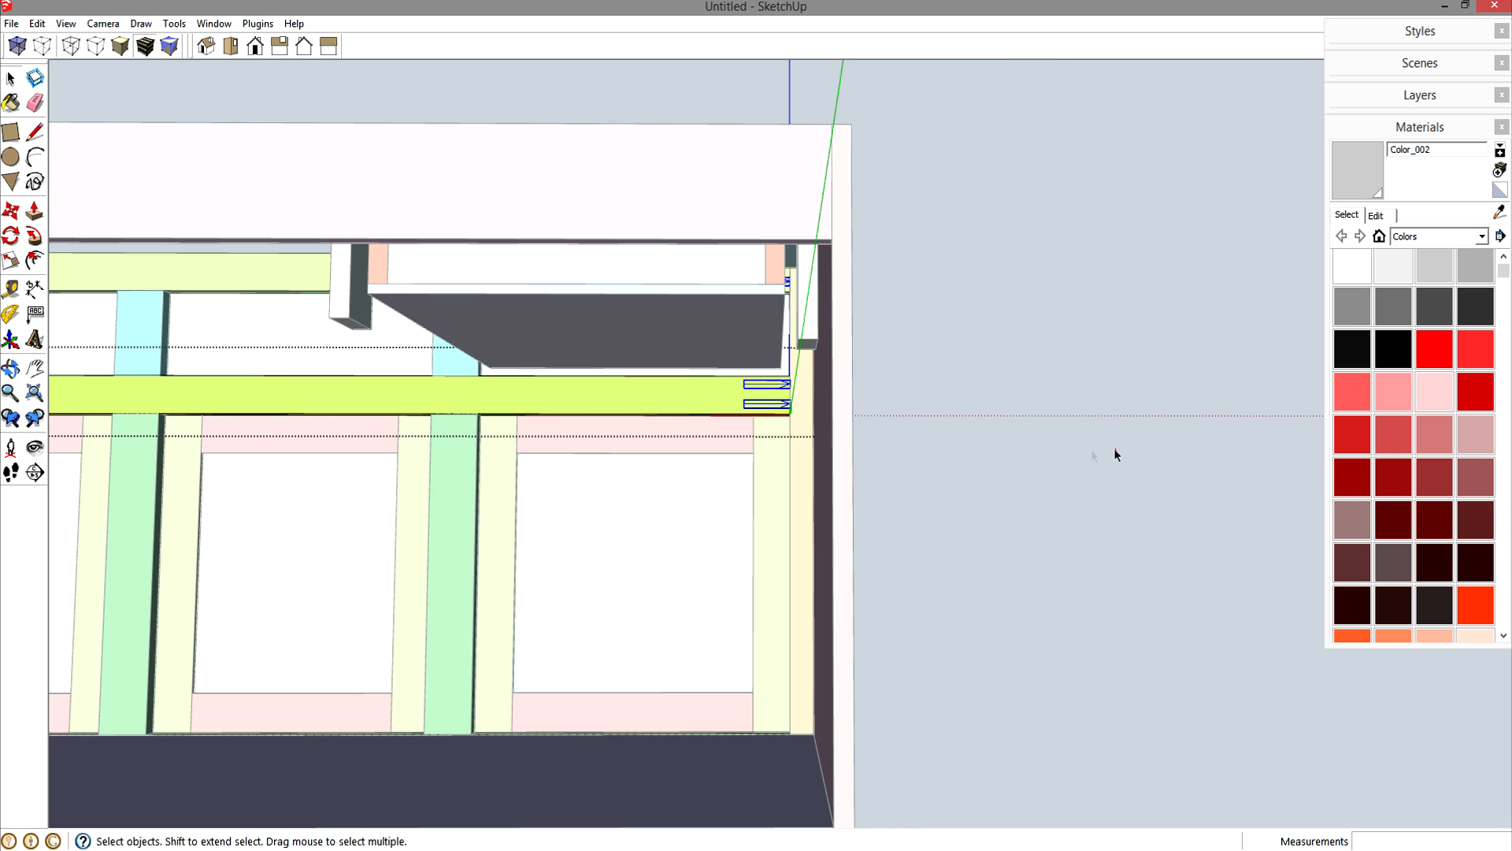
click(1114, 450)
- Open the green stile nearest the cabinet side for editing and draw a 2.5" vertical line up from its bottom edge
shift+middle_drag(802, 423, 994, 459)
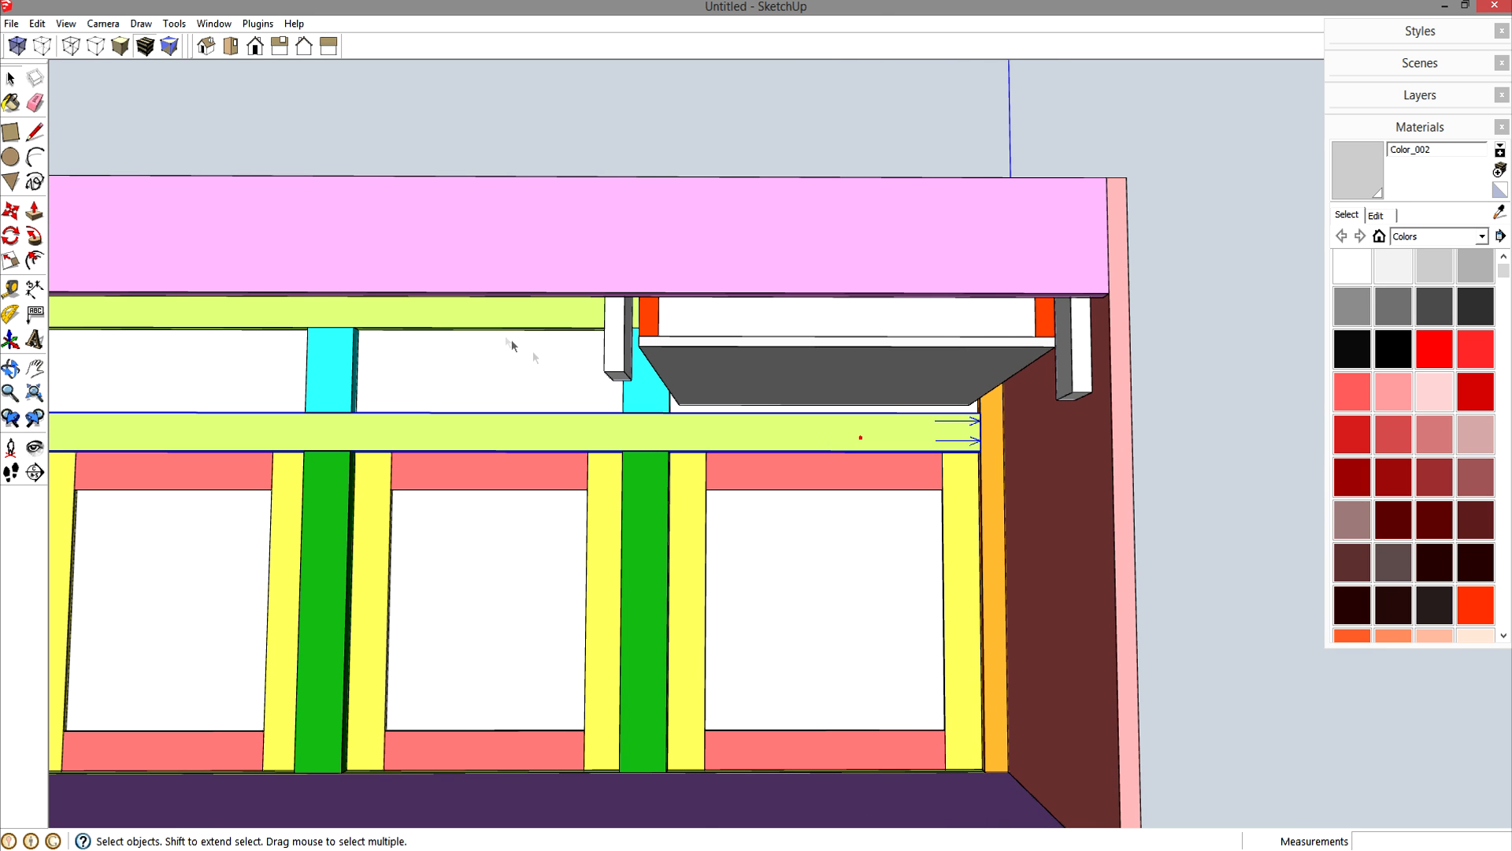
shift+middle_drag(506, 341, 727, 559)
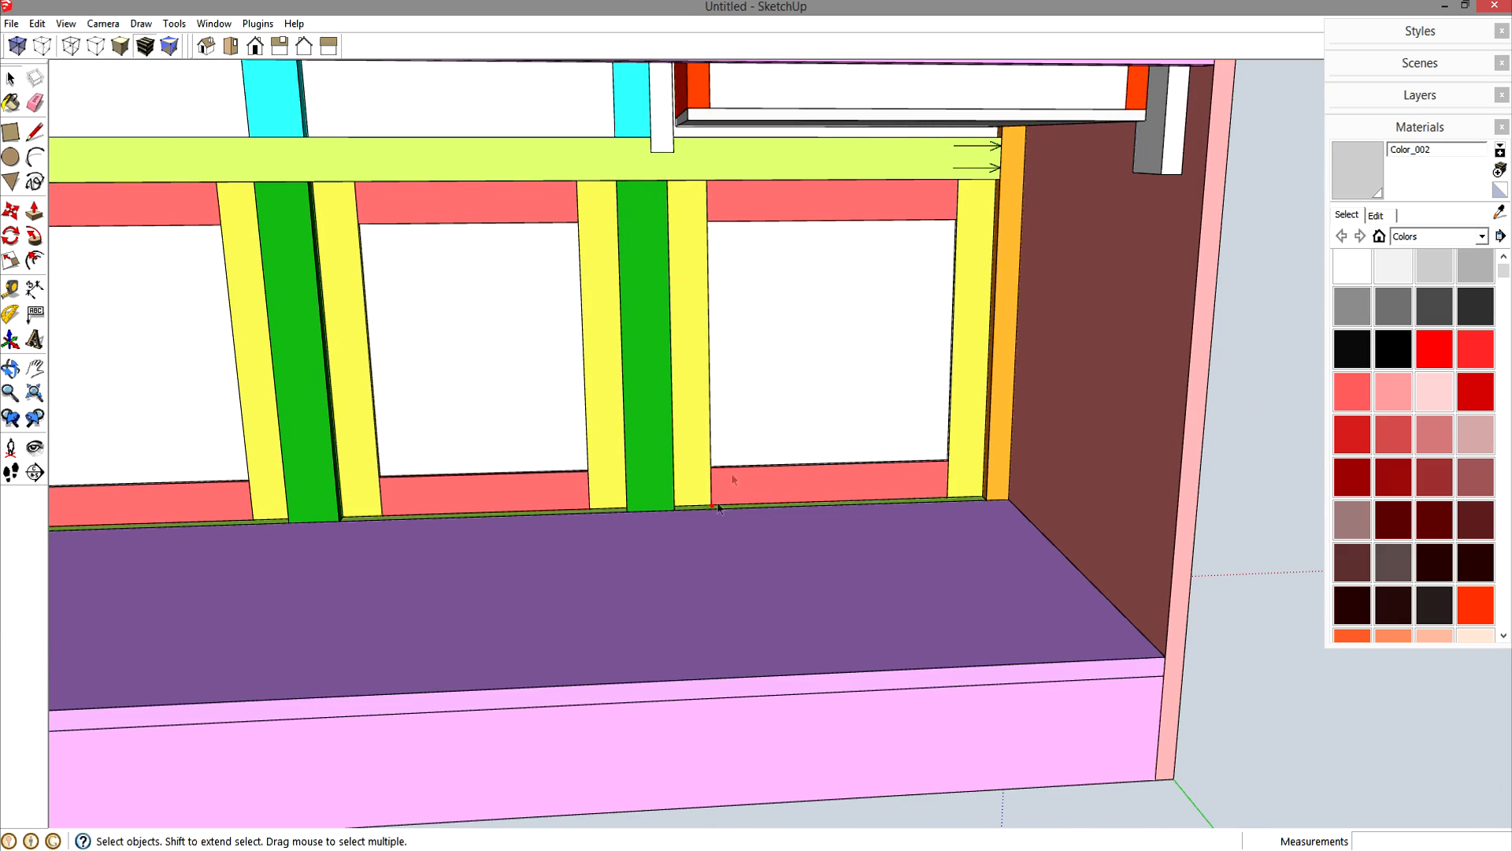
middle_drag(979, 196, 985, 356)
middle_drag(721, 532, 709, 435)
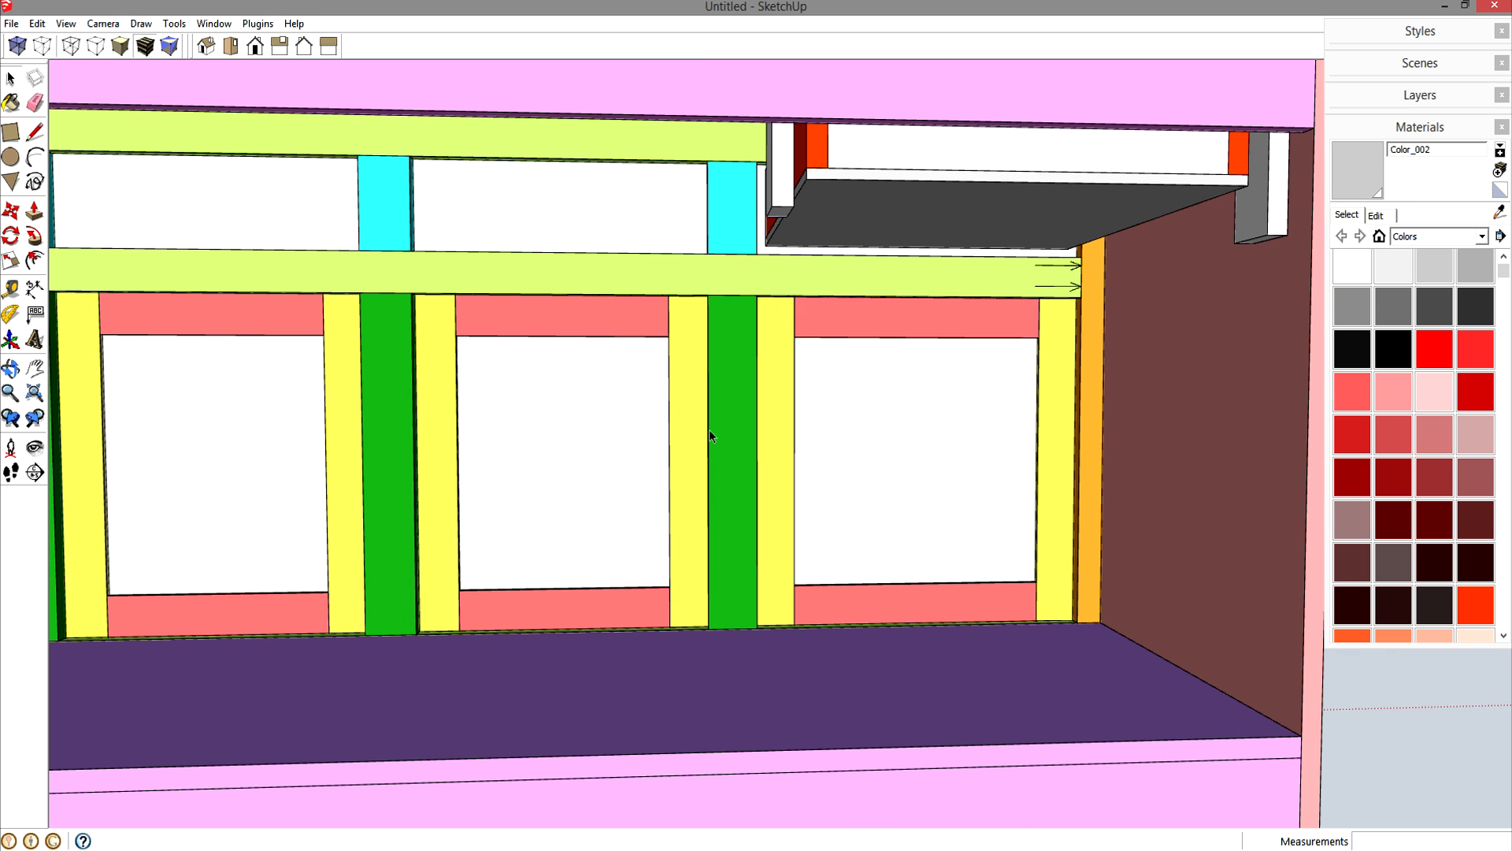
click(725, 325)
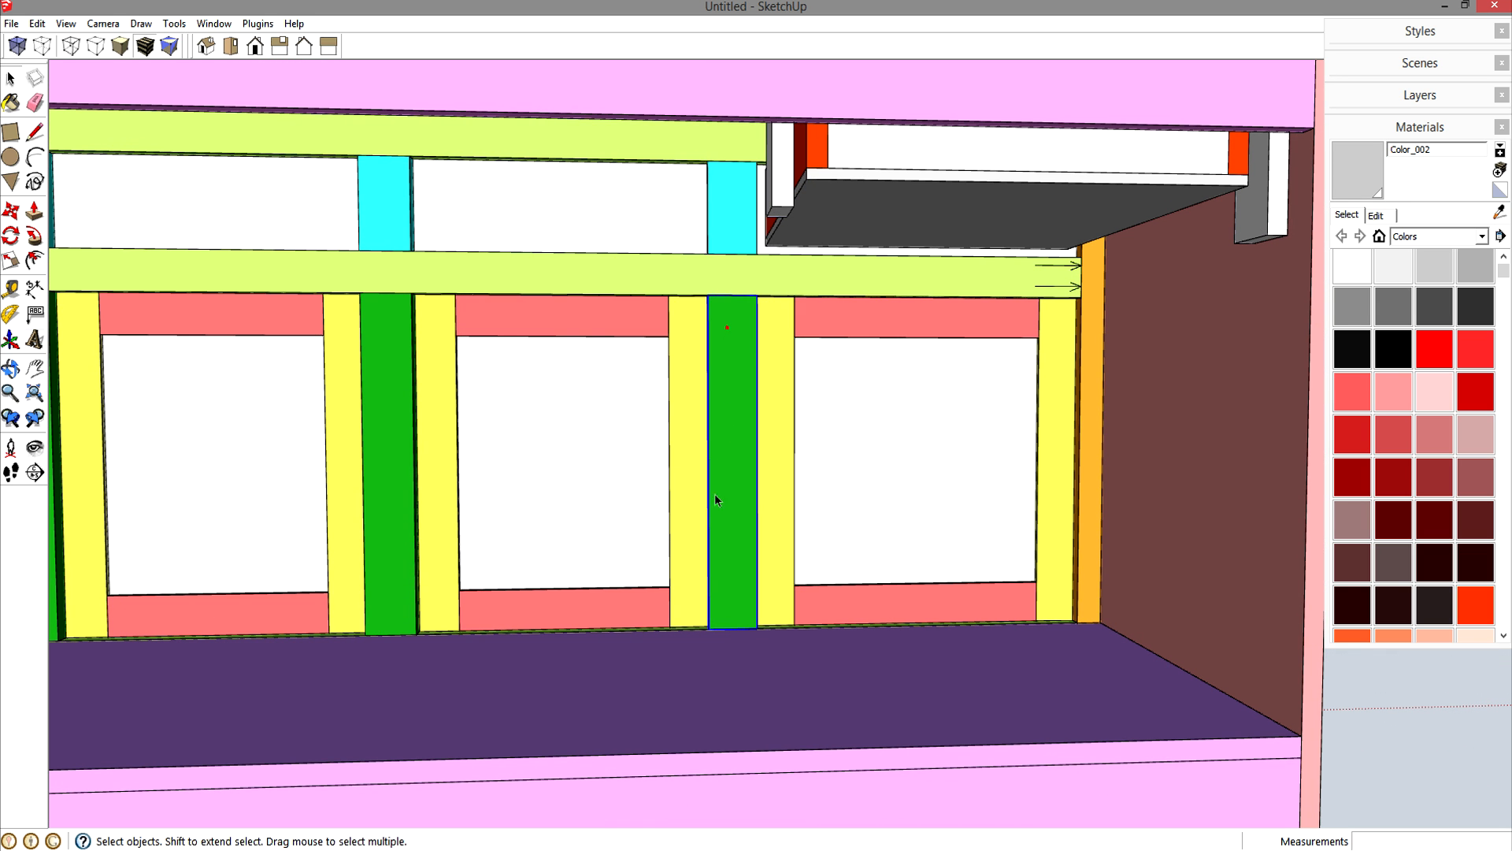
shift+middle_drag(388, 379, 649, 375)
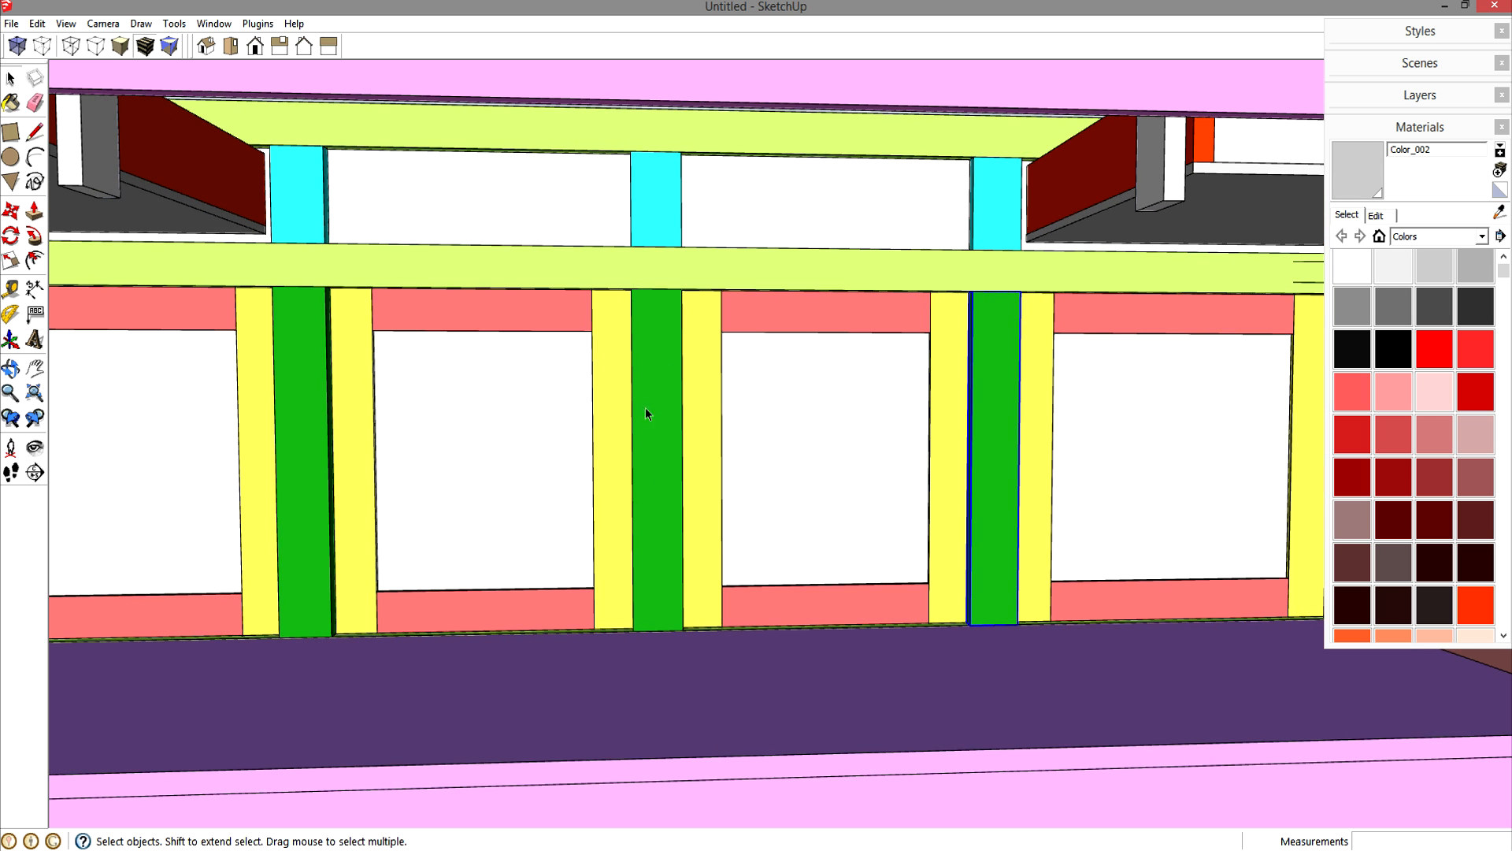
double_click(990, 536)
scroll(1041, 600, up, 5)
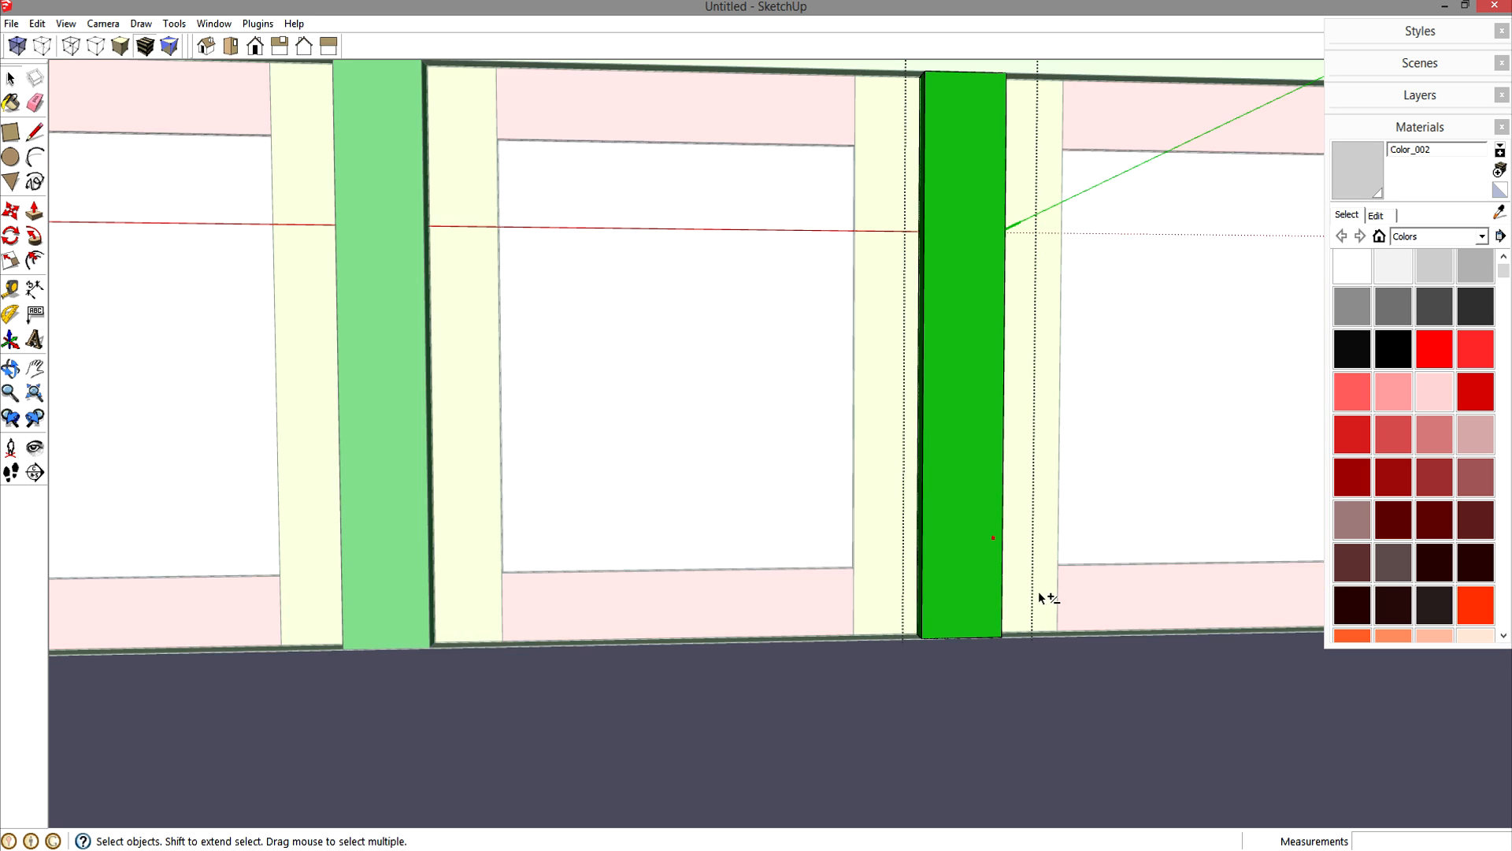
shift+middle_drag(1043, 604, 730, 710)
key(l)
click(610, 767)
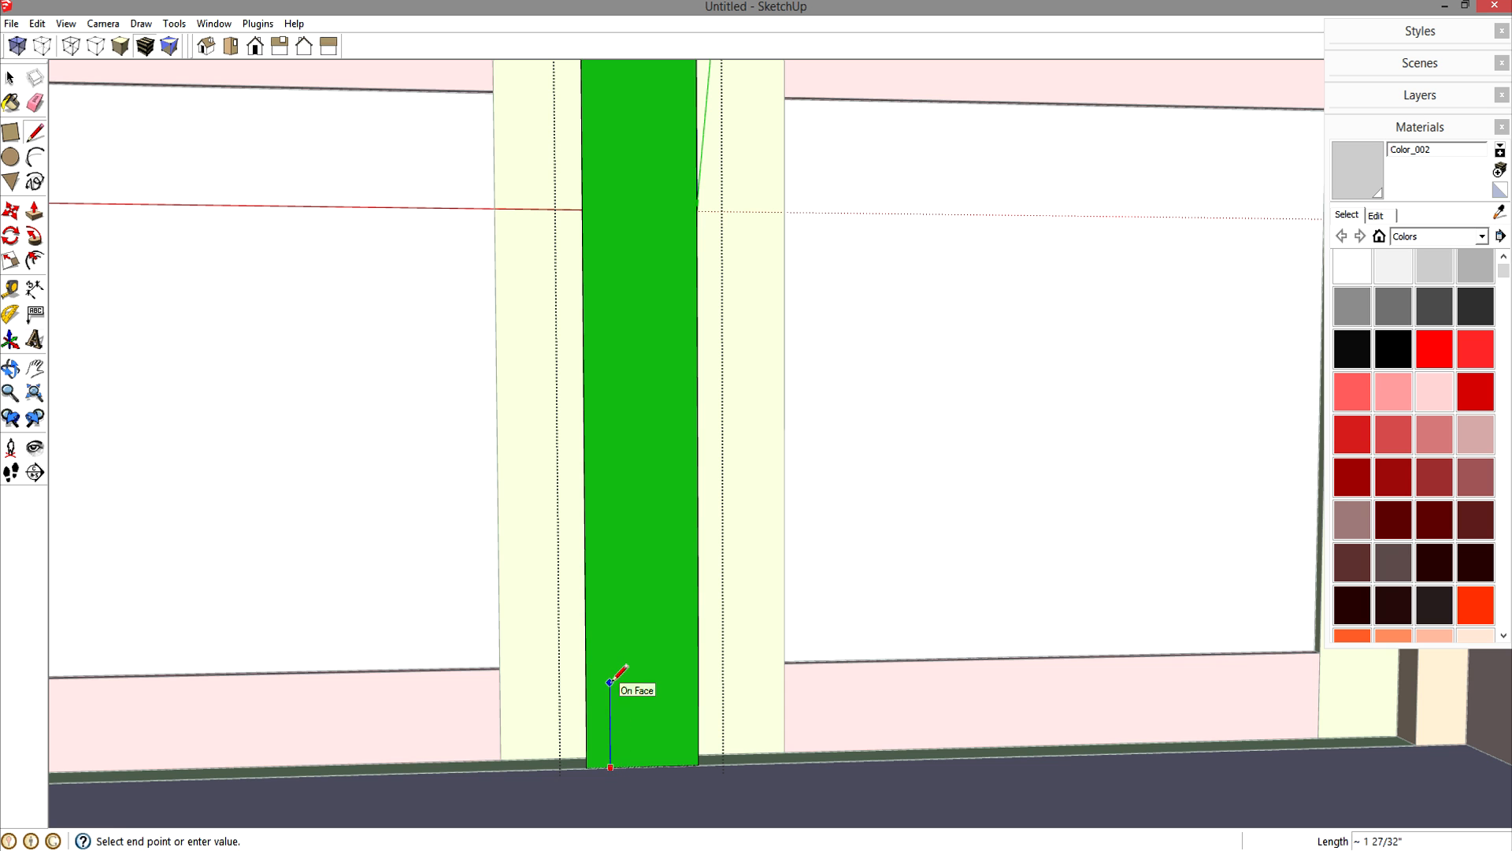
click(609, 652)
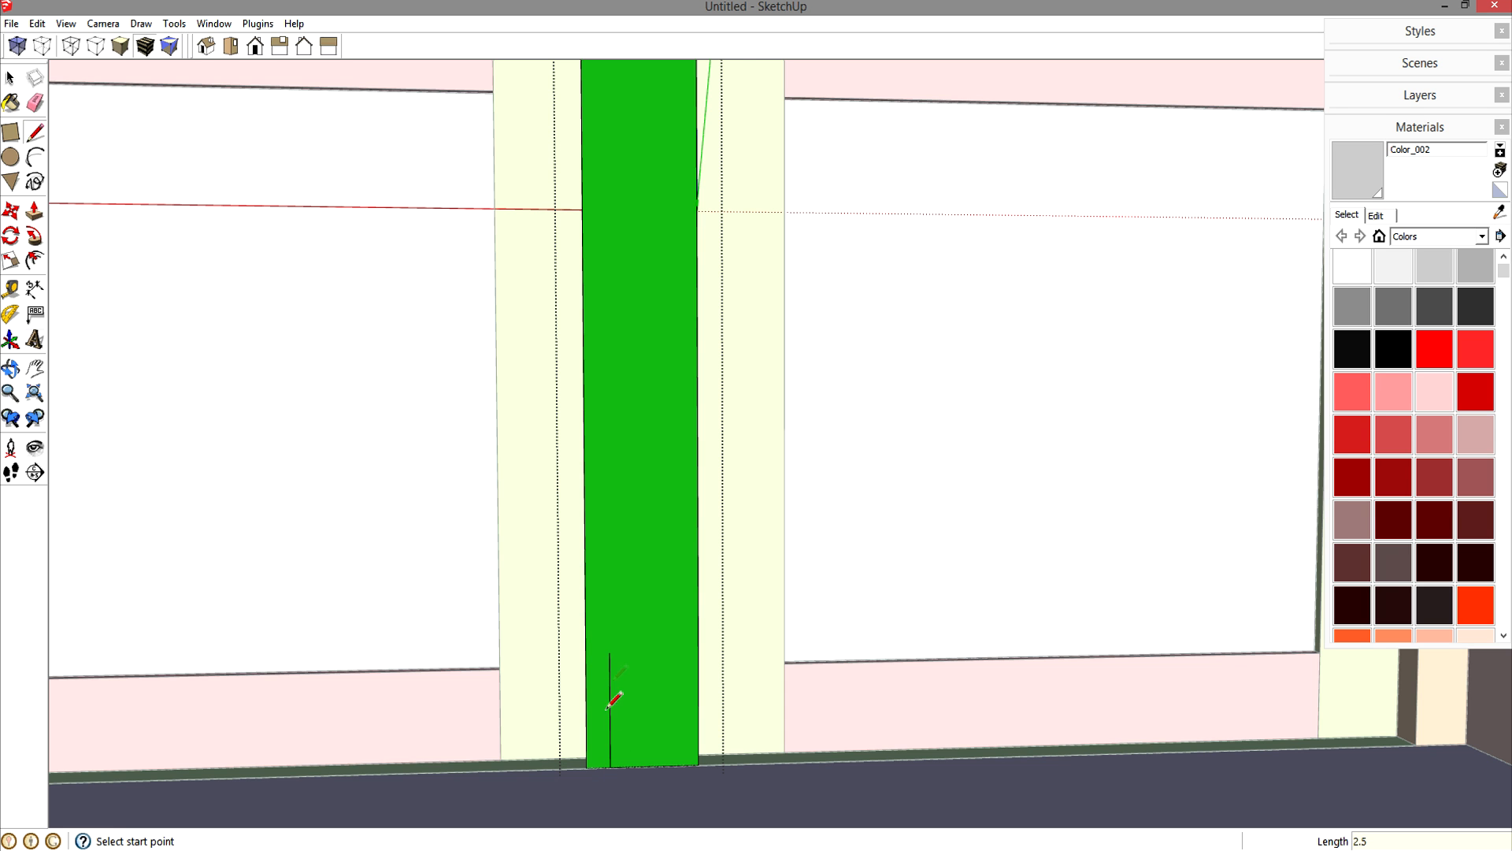
- Add two slanted arrowhead strokes at the bottom of the line and make the whole arrow a component
scroll(611, 716, up, 5)
click(626, 739)
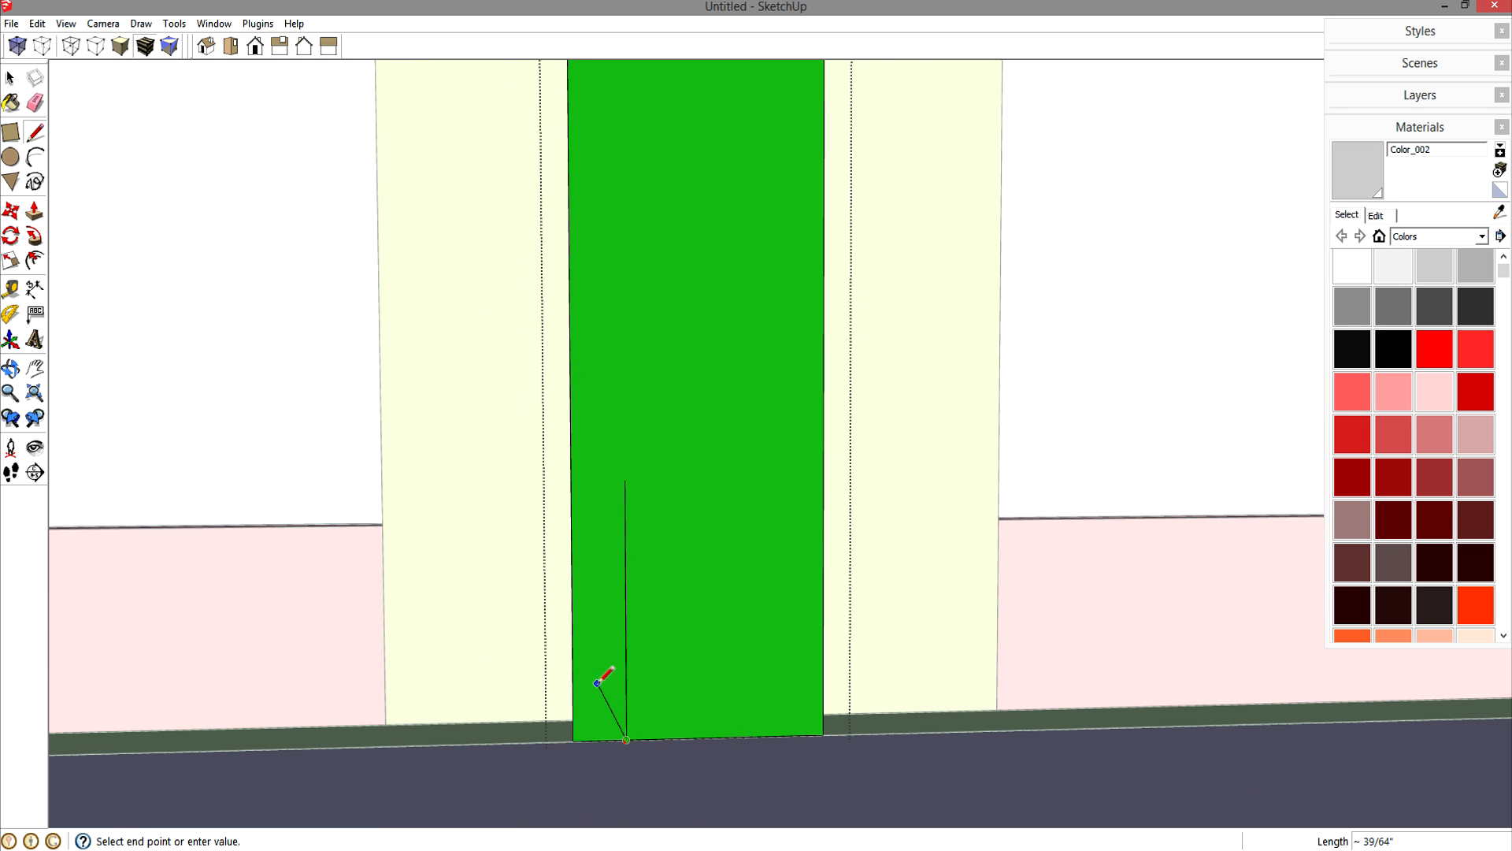
key(Escape)
click(654, 679)
key(space)
drag(591, 460, 688, 795)
key(g)
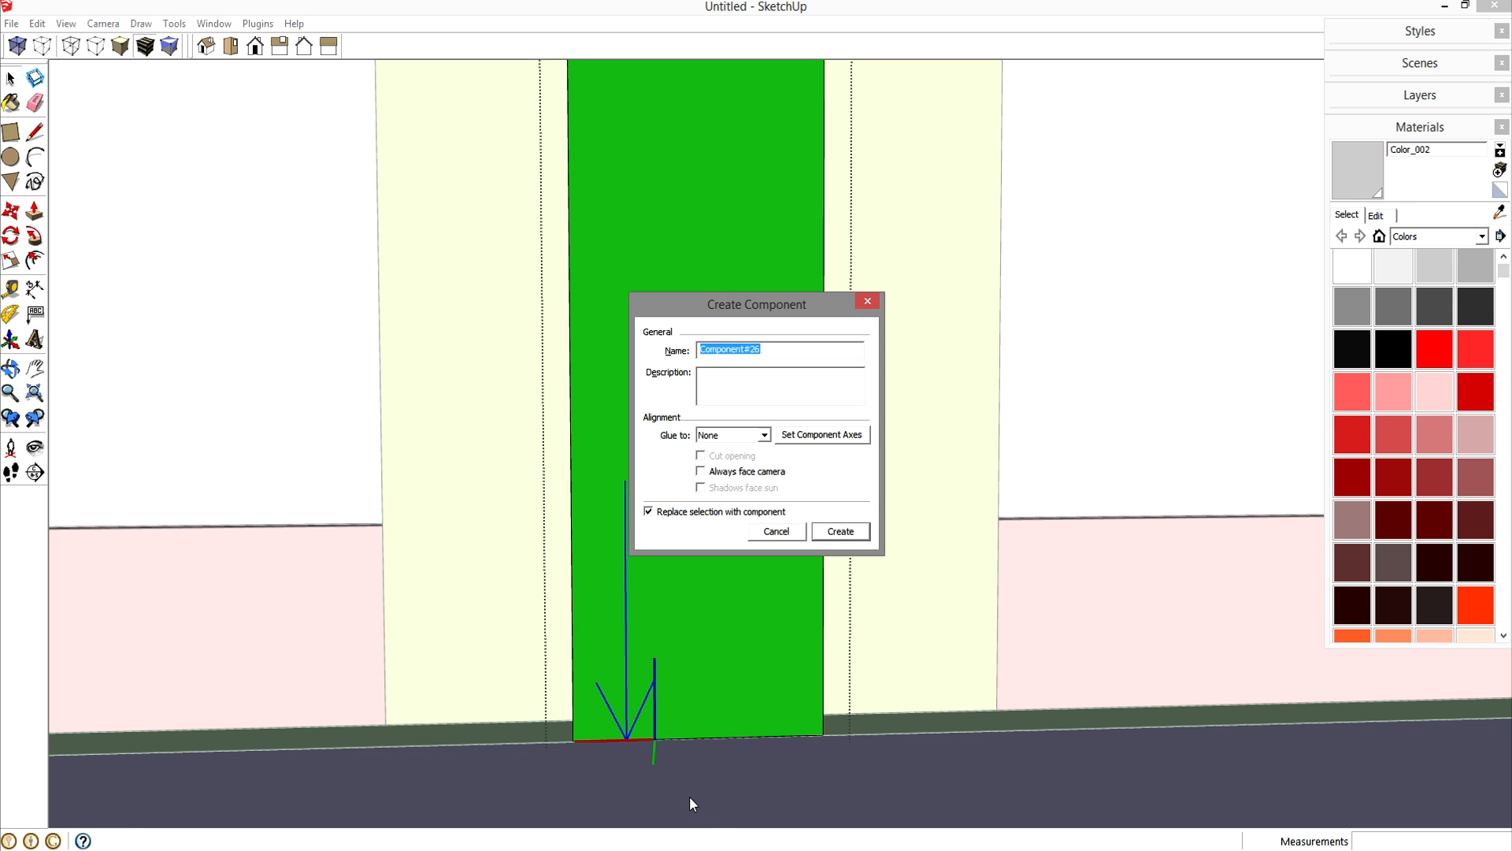
key(Return)
- Copy the arrow sideways along the stile's bottom edge to the stile's other side
key(m)
click(631, 742)
click(772, 732)
key(space)
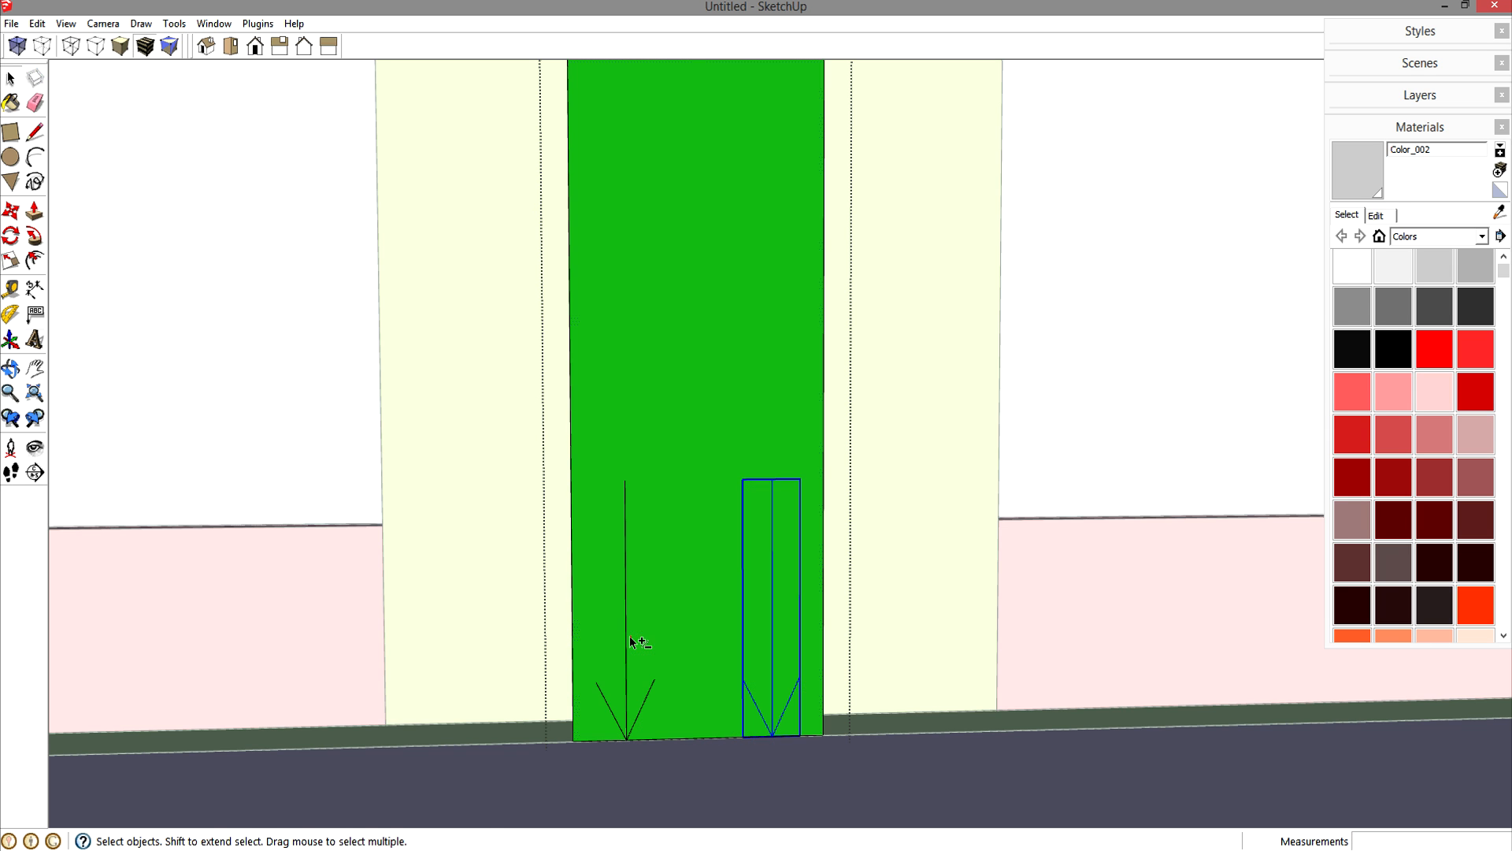
- Select both arrows on the green stile and create a copy of the pair rotated 180 degrees
shift+click(628, 642)
key(q)
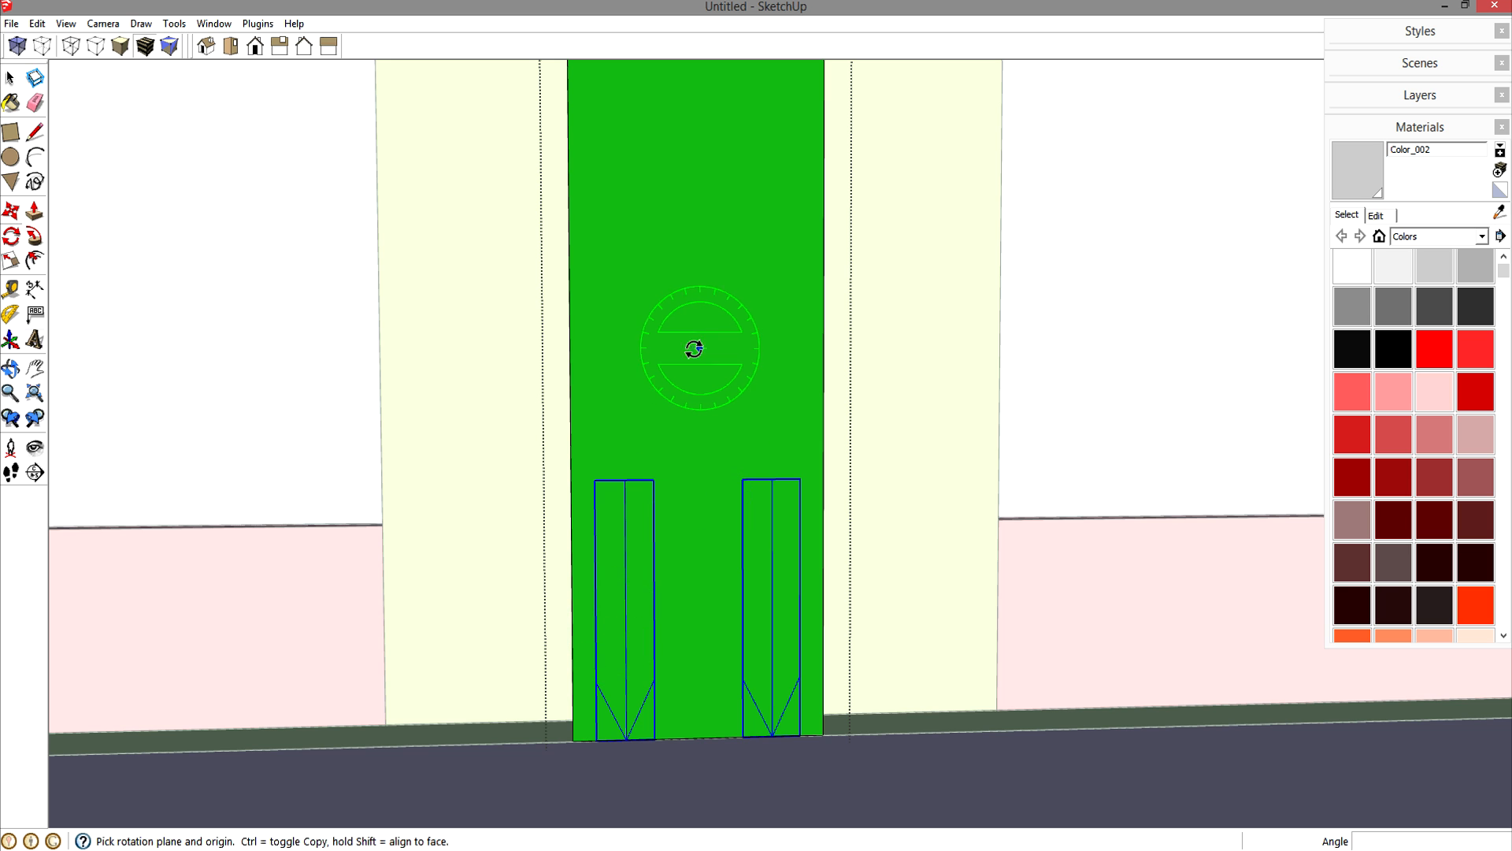
click(775, 348)
click(651, 345)
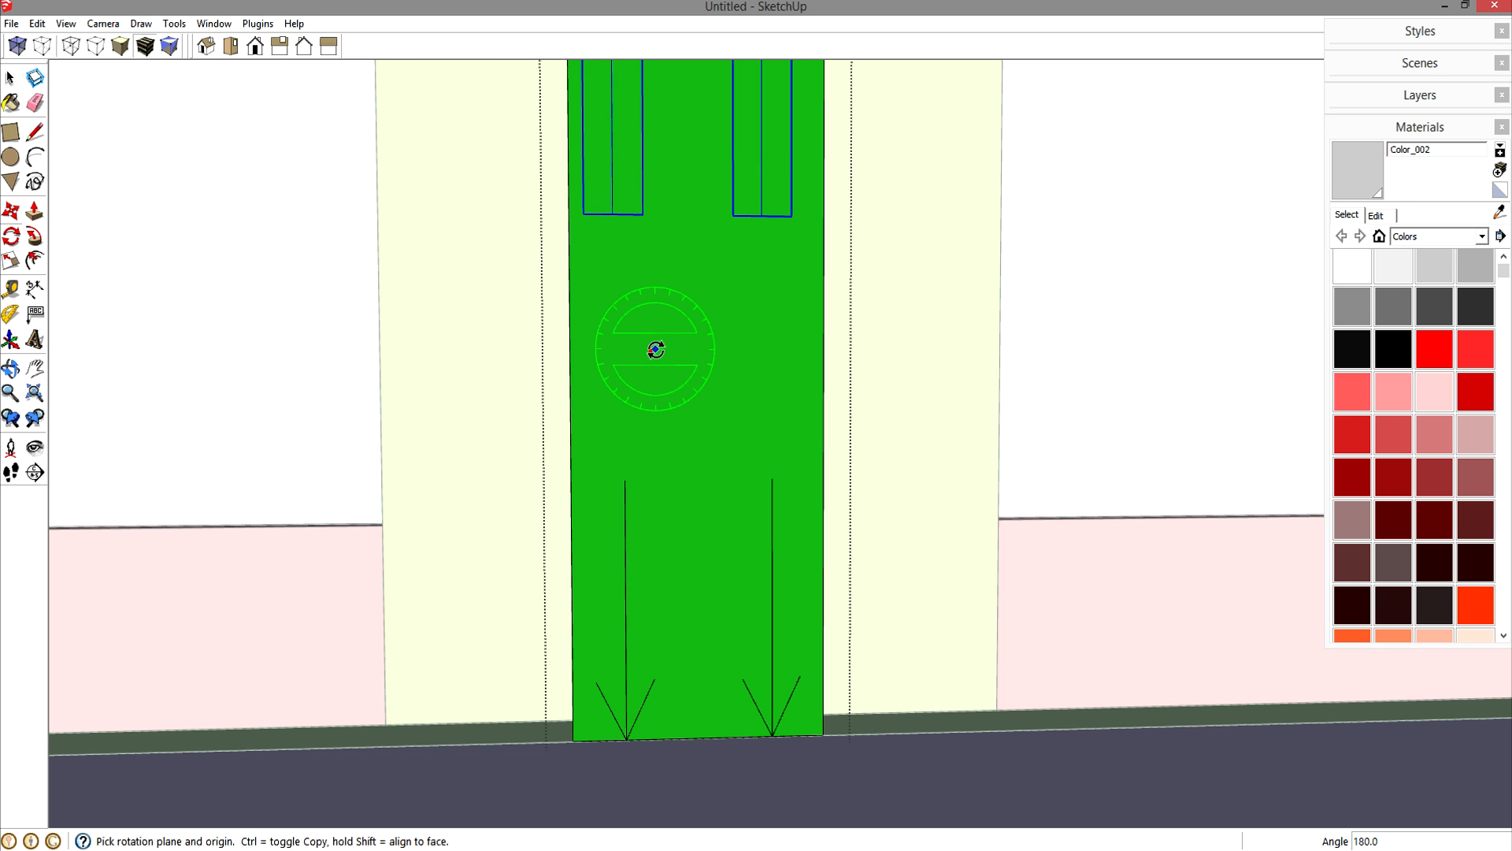
- Move the rotated pair of arrows up to the green stile's top edge and finish editing the stile
shift+middle_drag(715, 258, 680, 742)
scroll(683, 741, down, 2)
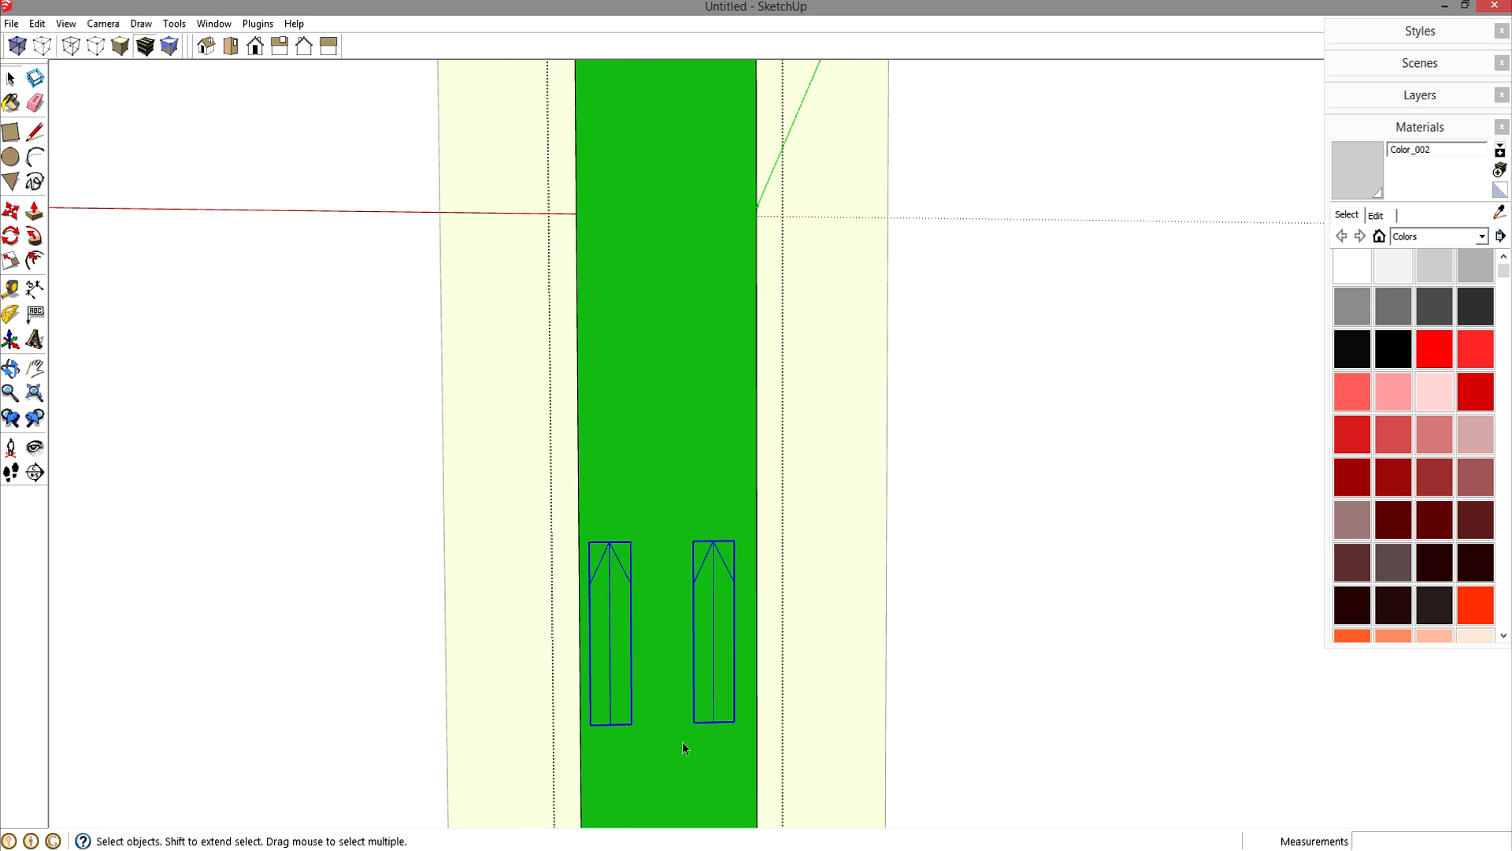
key(m)
click(713, 541)
scroll(708, 424, down, 2)
shift+middle_drag(709, 331, 703, 823)
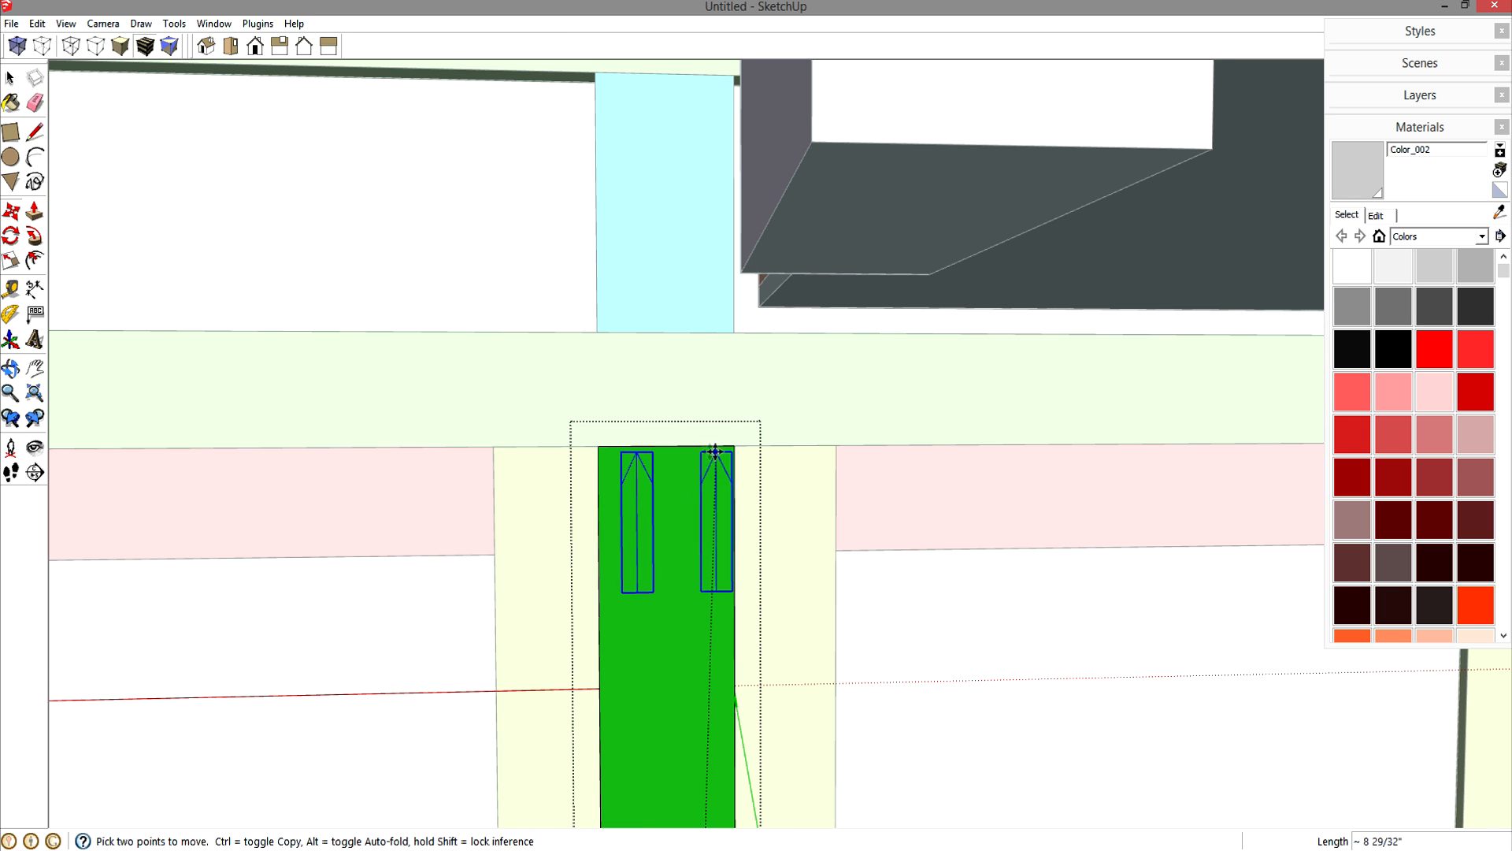
click(707, 448)
scroll(708, 445, up, 2)
click(707, 429)
scroll(706, 504, down, 2)
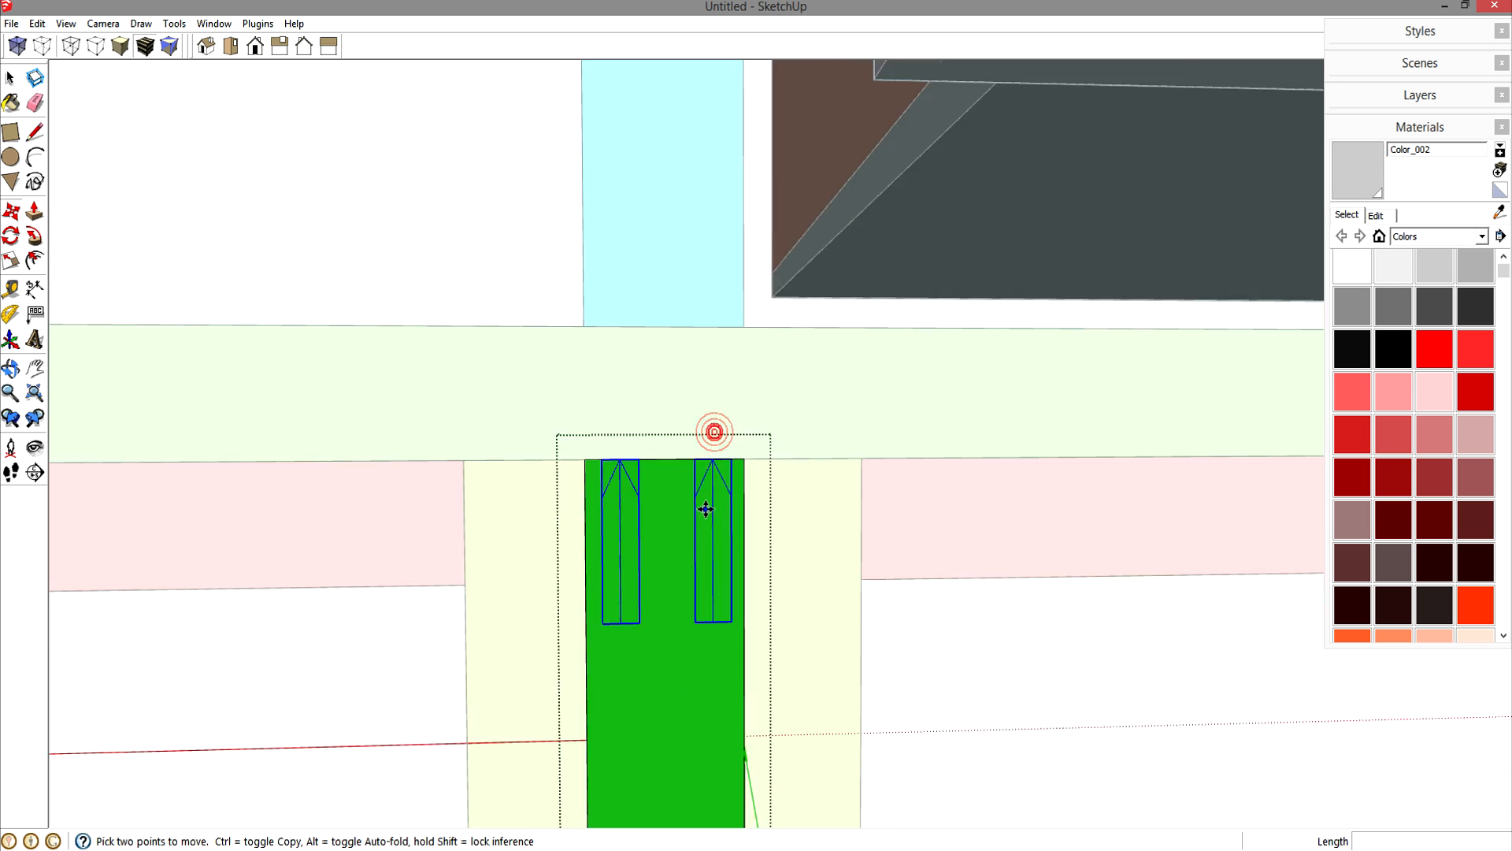
scroll(705, 509, down, 3)
key(space)
scroll(694, 500, up, 4)
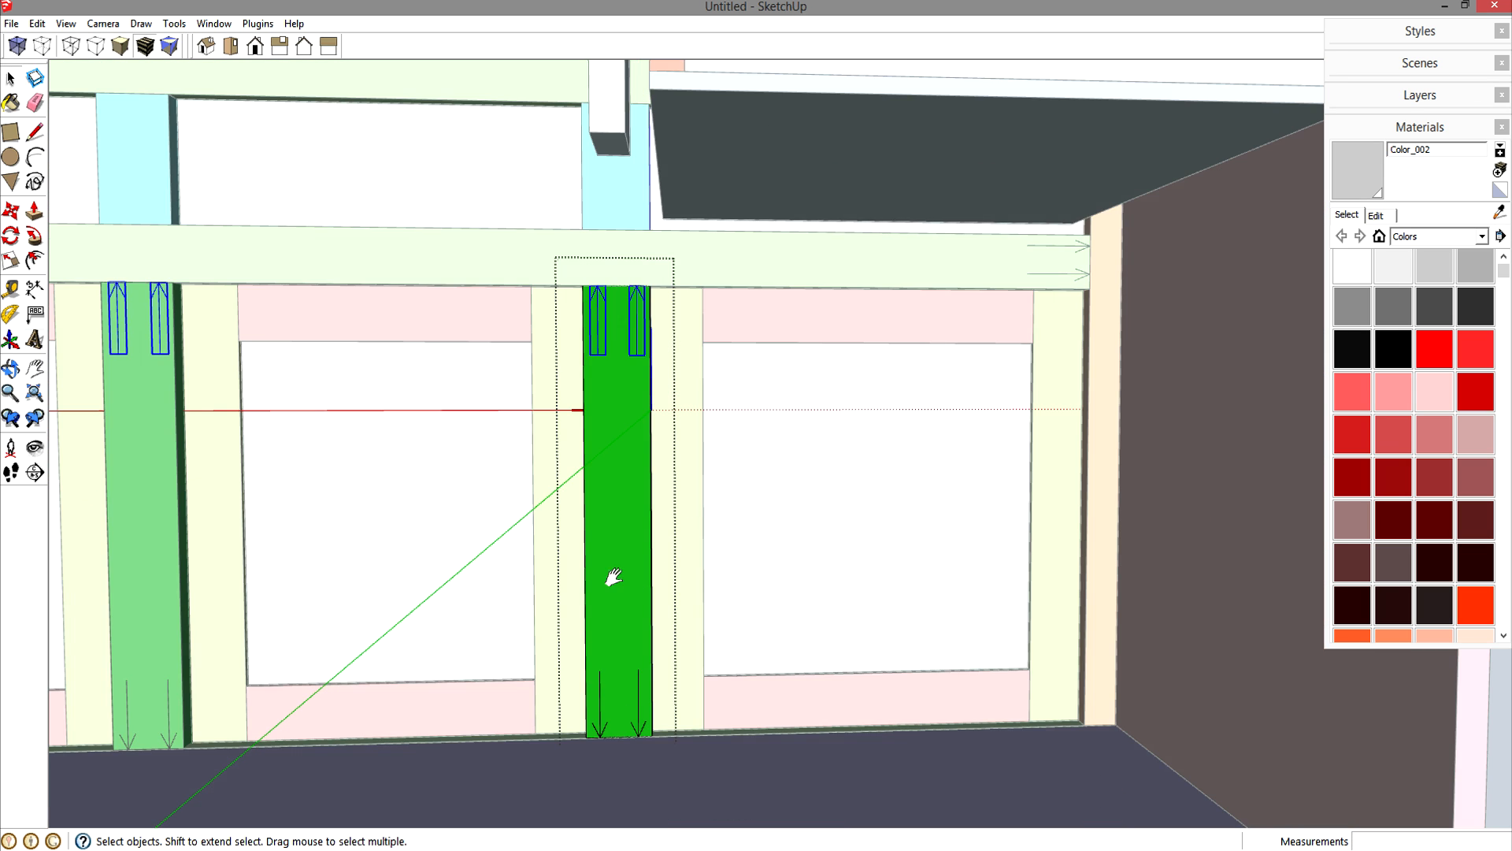
shift+middle_drag(614, 581, 663, 561)
click(515, 494)
- Open the middle green stile, copy its two upward arrows to the clipboard, and finish editing it
shift+middle_drag(464, 556, 644, 575)
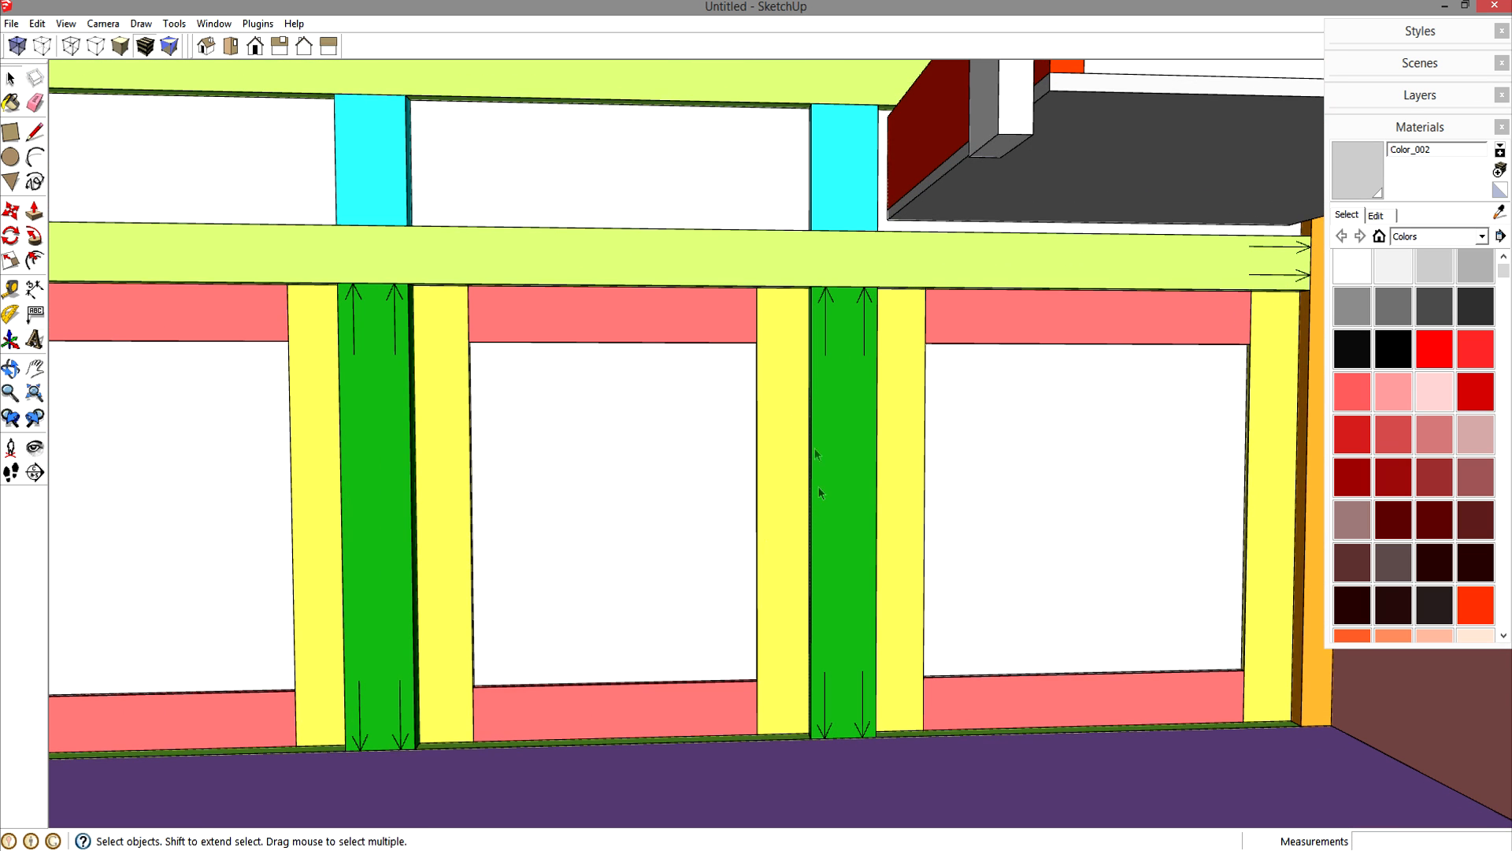
scroll(372, 465, down, 4)
shift+middle_drag(391, 493, 559, 504)
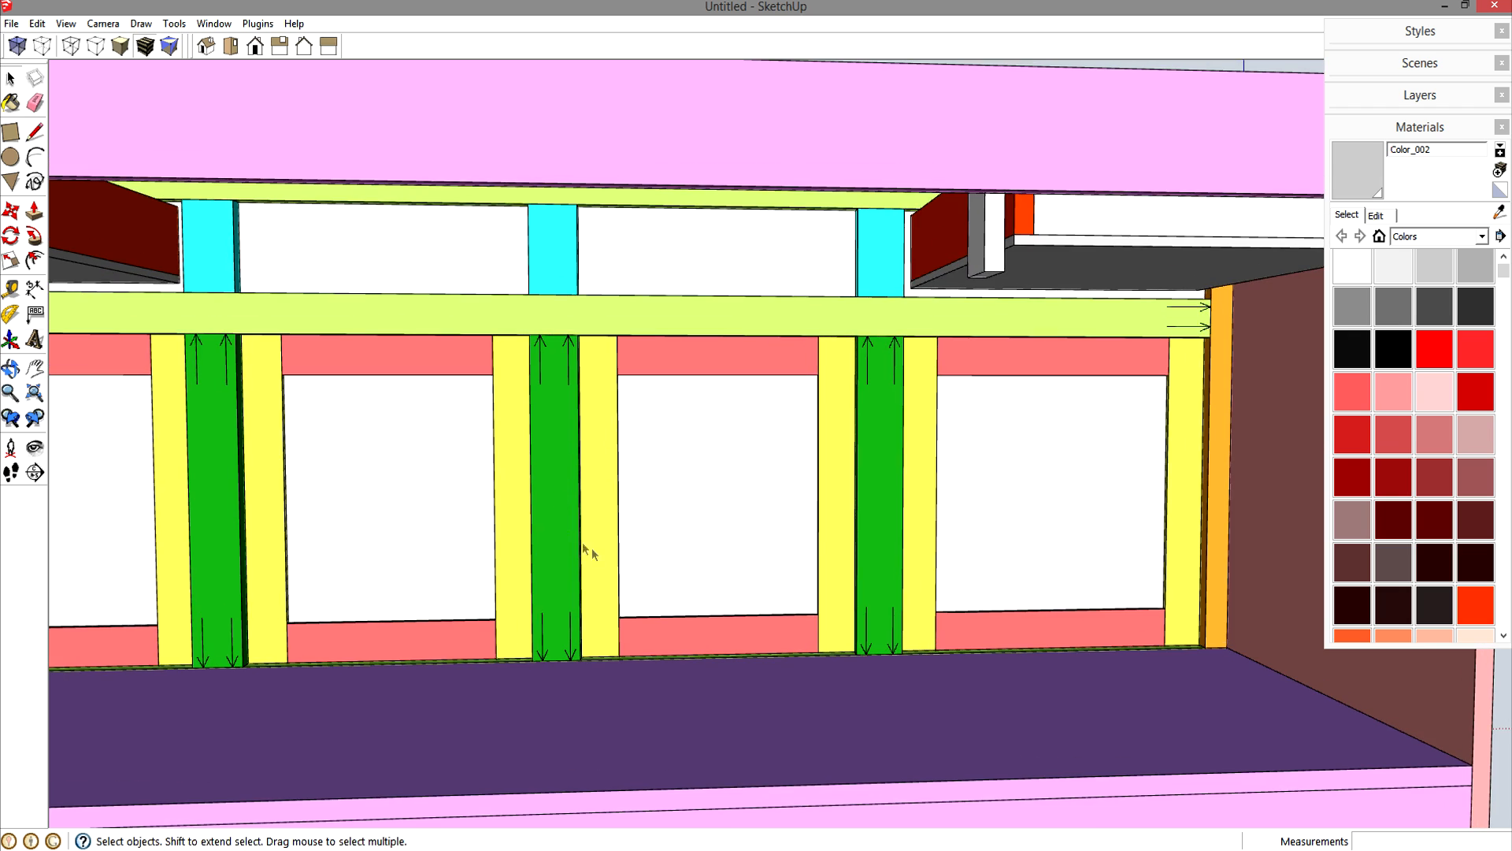
scroll(592, 545, down, 1)
scroll(592, 545, down, 3)
middle_drag(715, 540, 739, 518)
scroll(598, 430, up, 5)
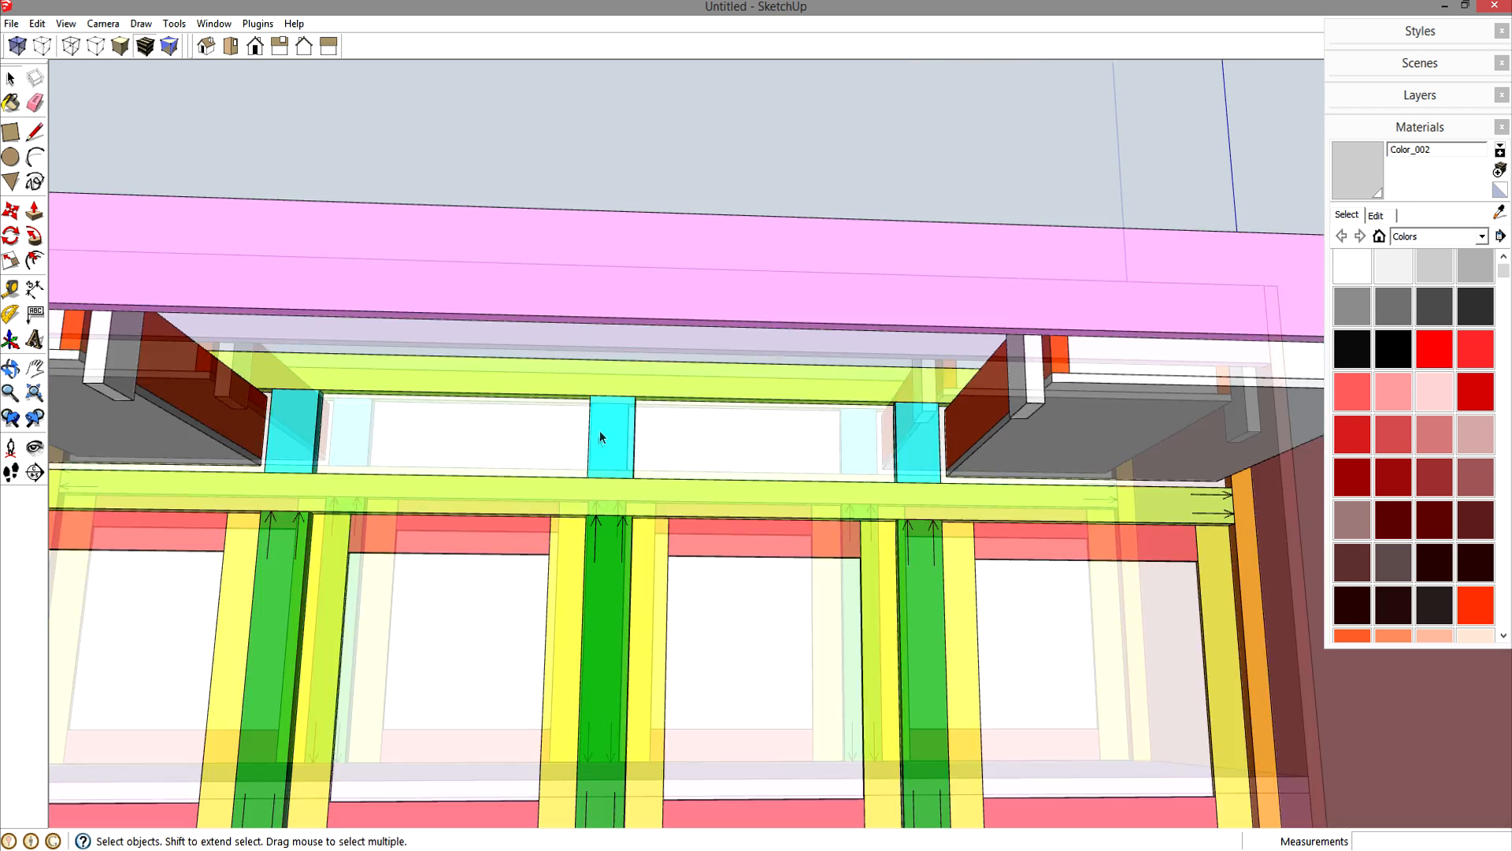
click(611, 386)
scroll(626, 560, up, 3)
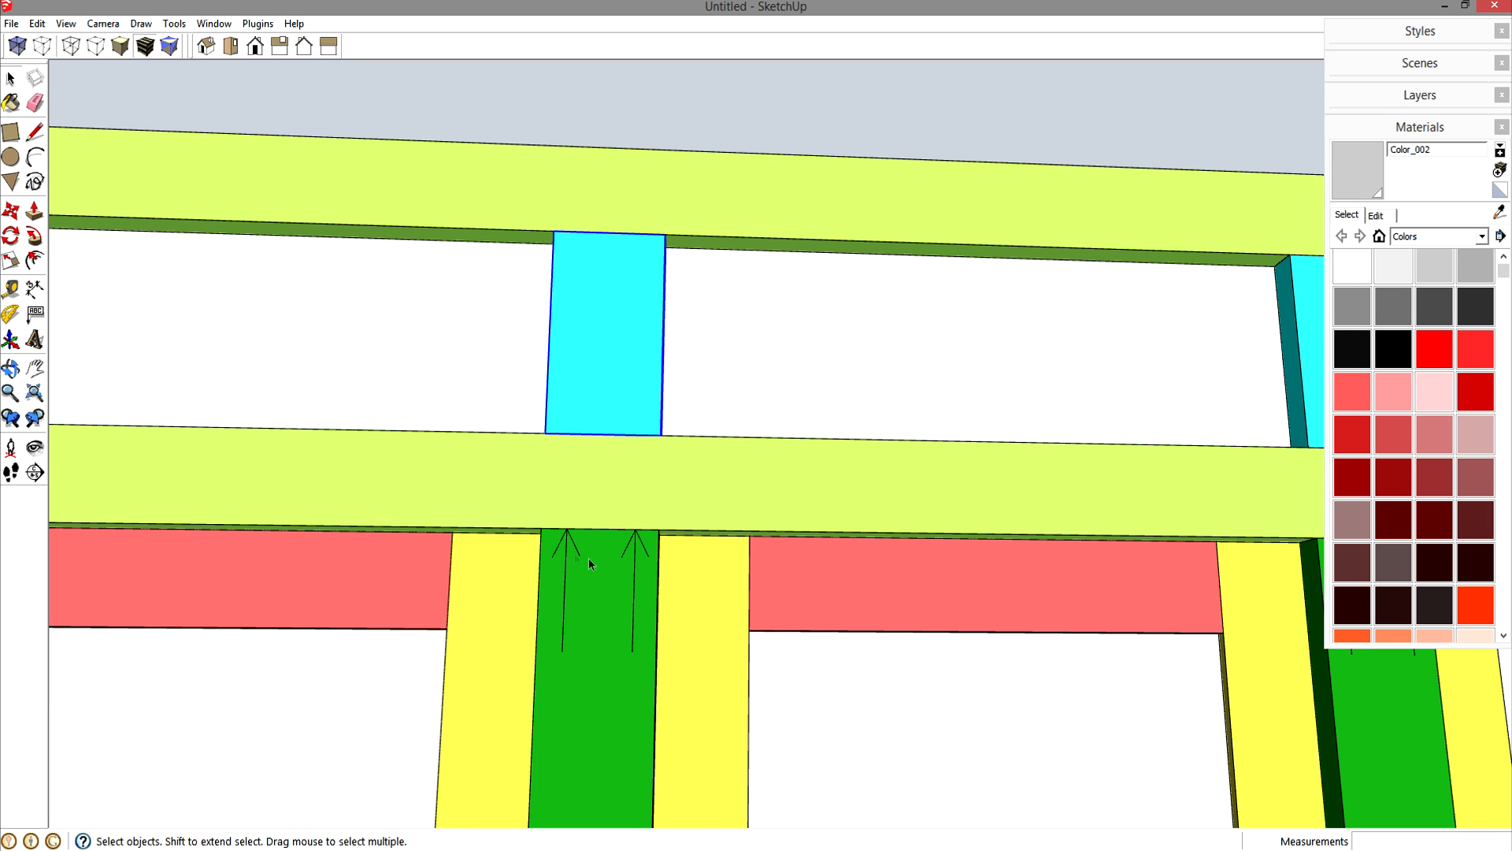
double_click(593, 556)
click(567, 539)
shift+click(636, 545)
shift+click(634, 545)
shift+click(602, 579)
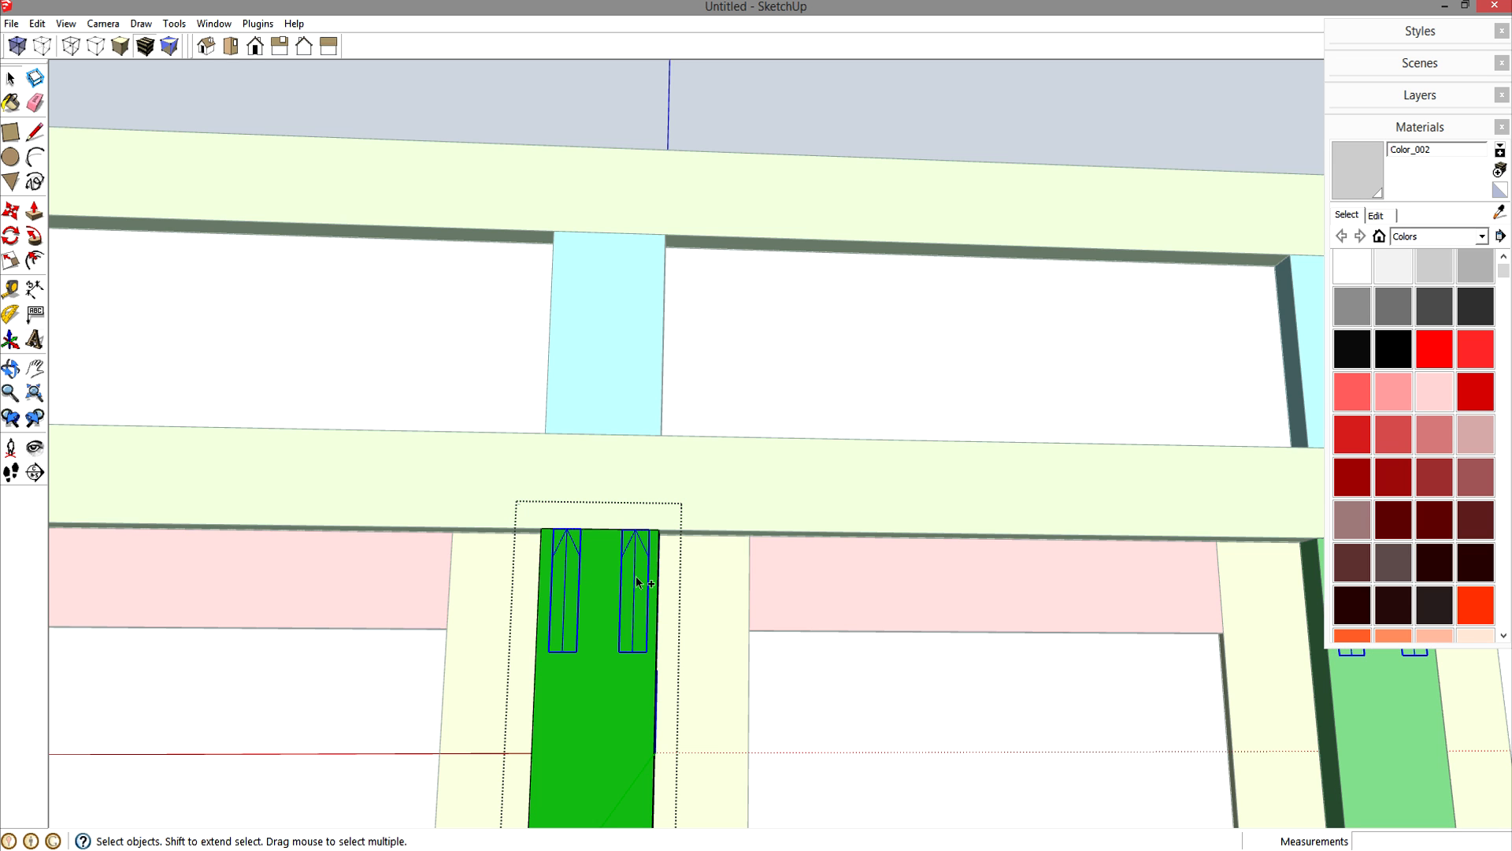
click(886, 371)
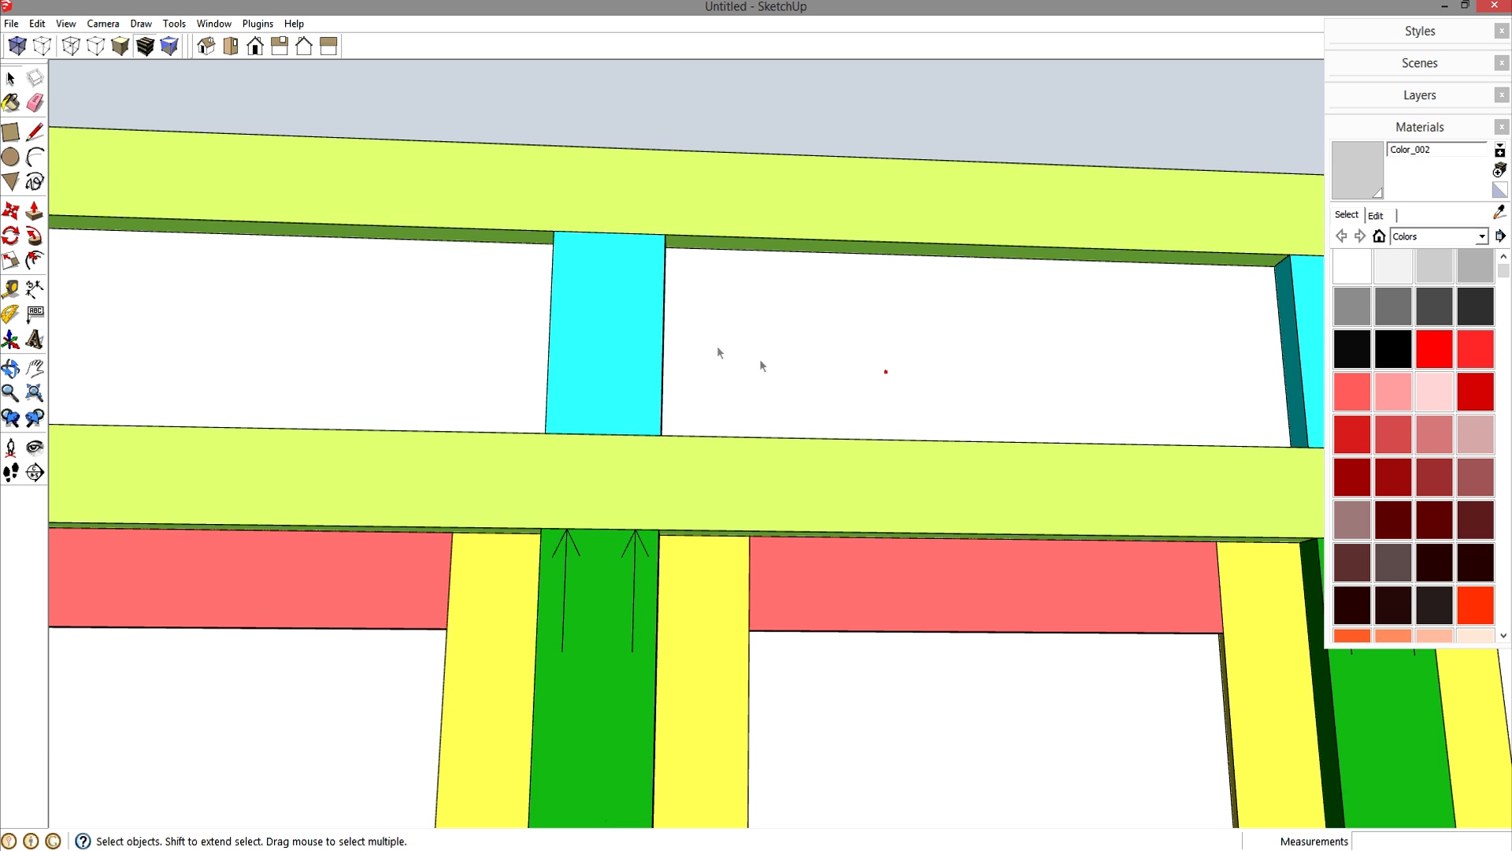
- Paste the two arrows inside the middle cyan drawer divider and move them to its top edge
double_click(593, 296)
click(592, 296)
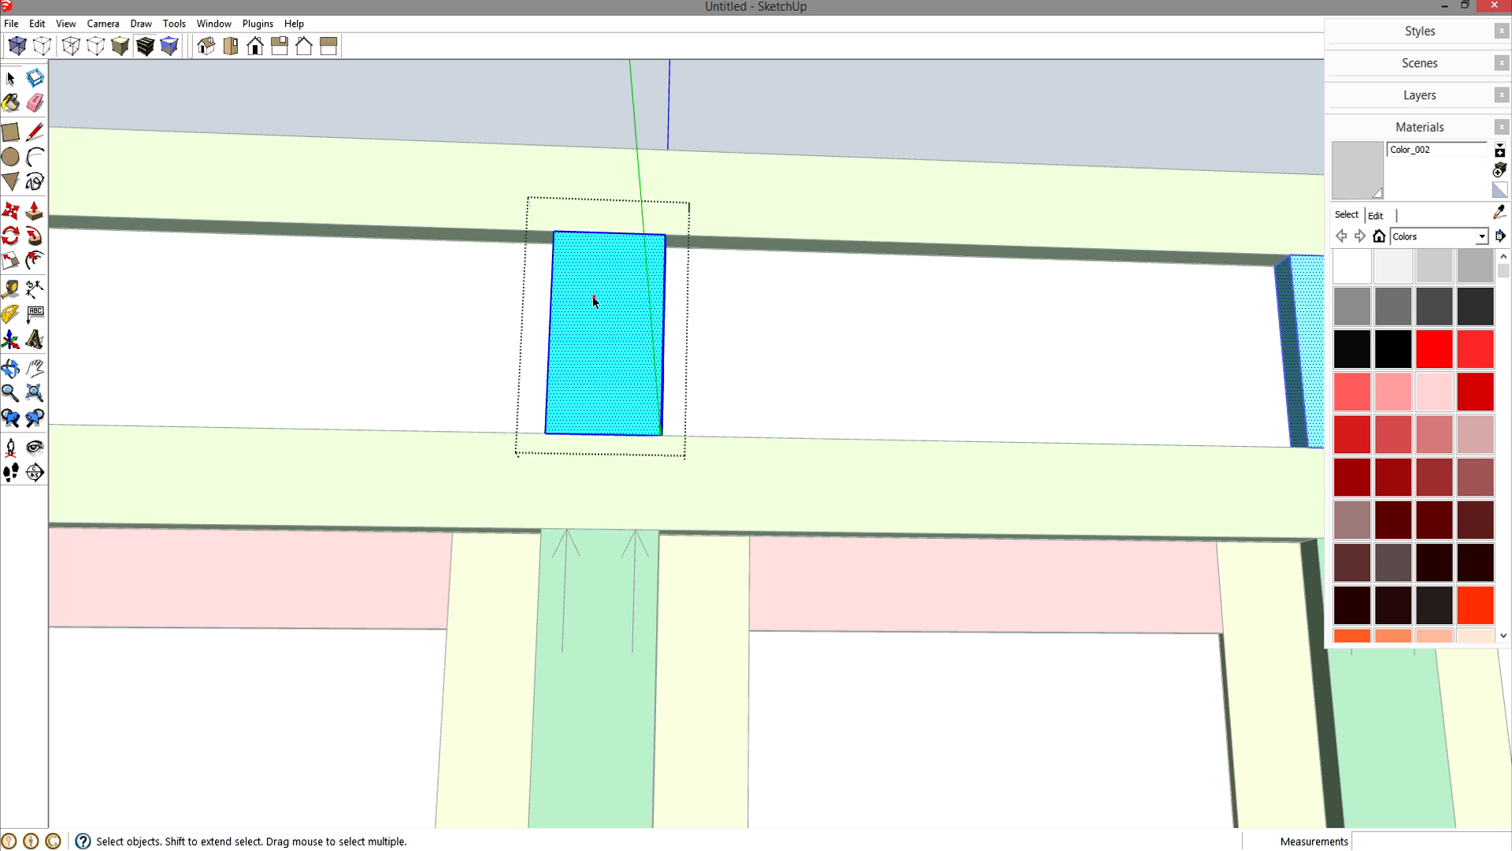
key(ctrl+v)
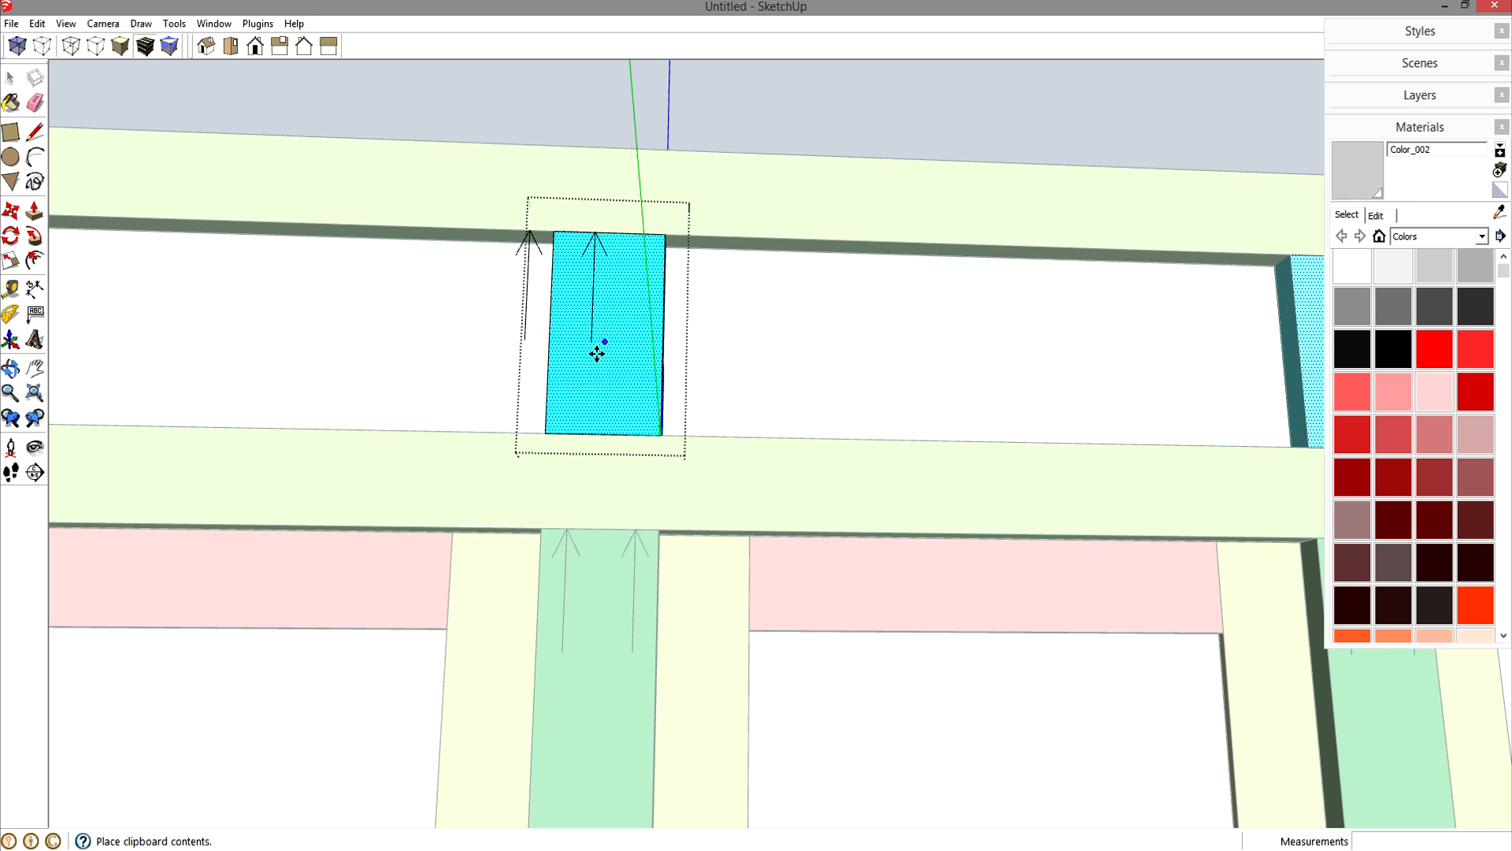
click(657, 352)
scroll(660, 352, up, 4)
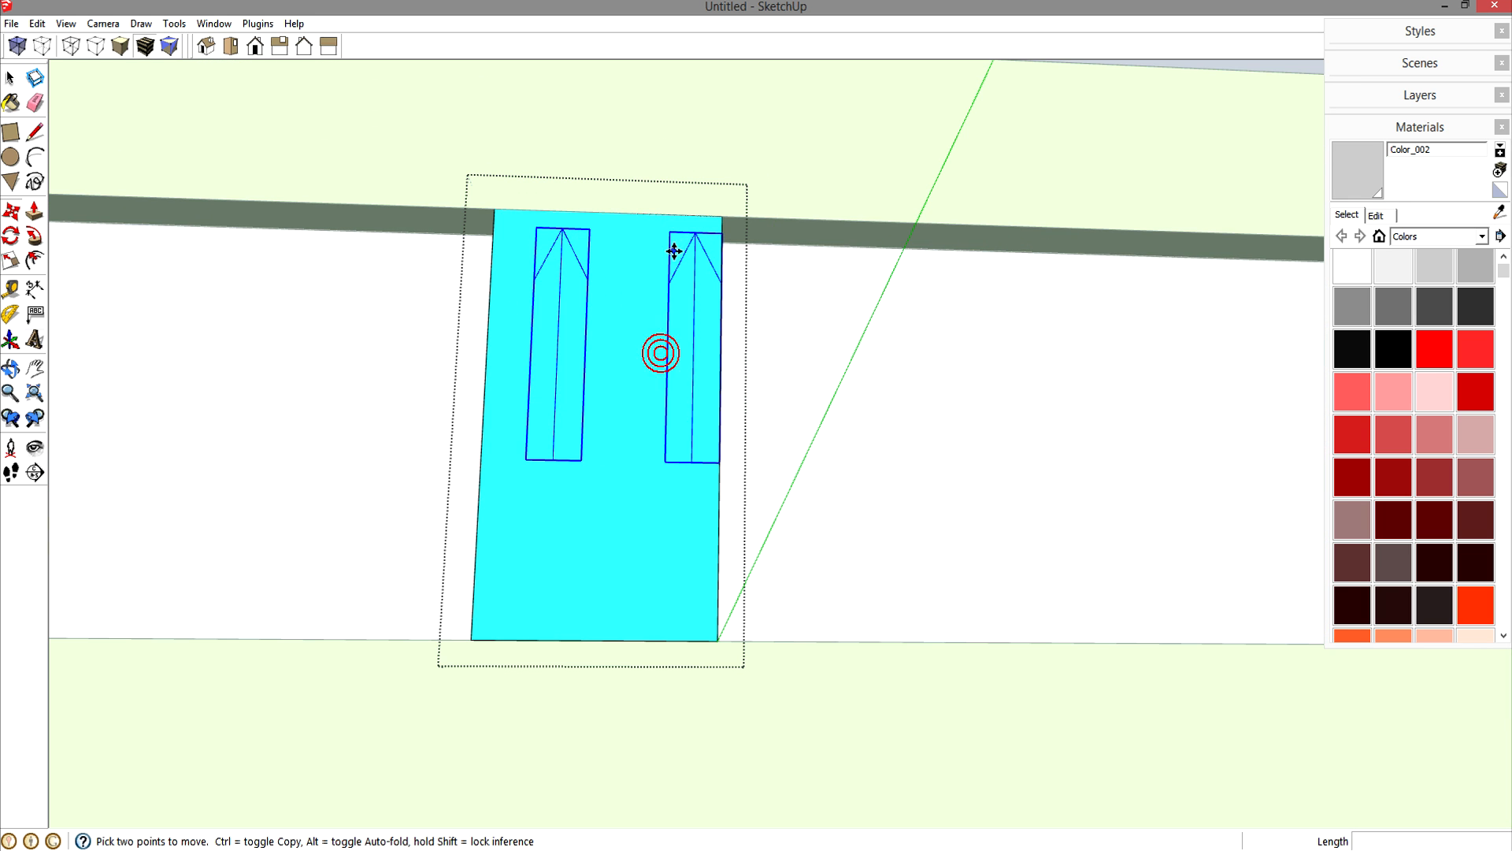
click(697, 237)
click(674, 214)
- Create a copy of the cyan divider's two arrows rotated 180 degrees
key(q)
click(595, 409)
click(629, 408)
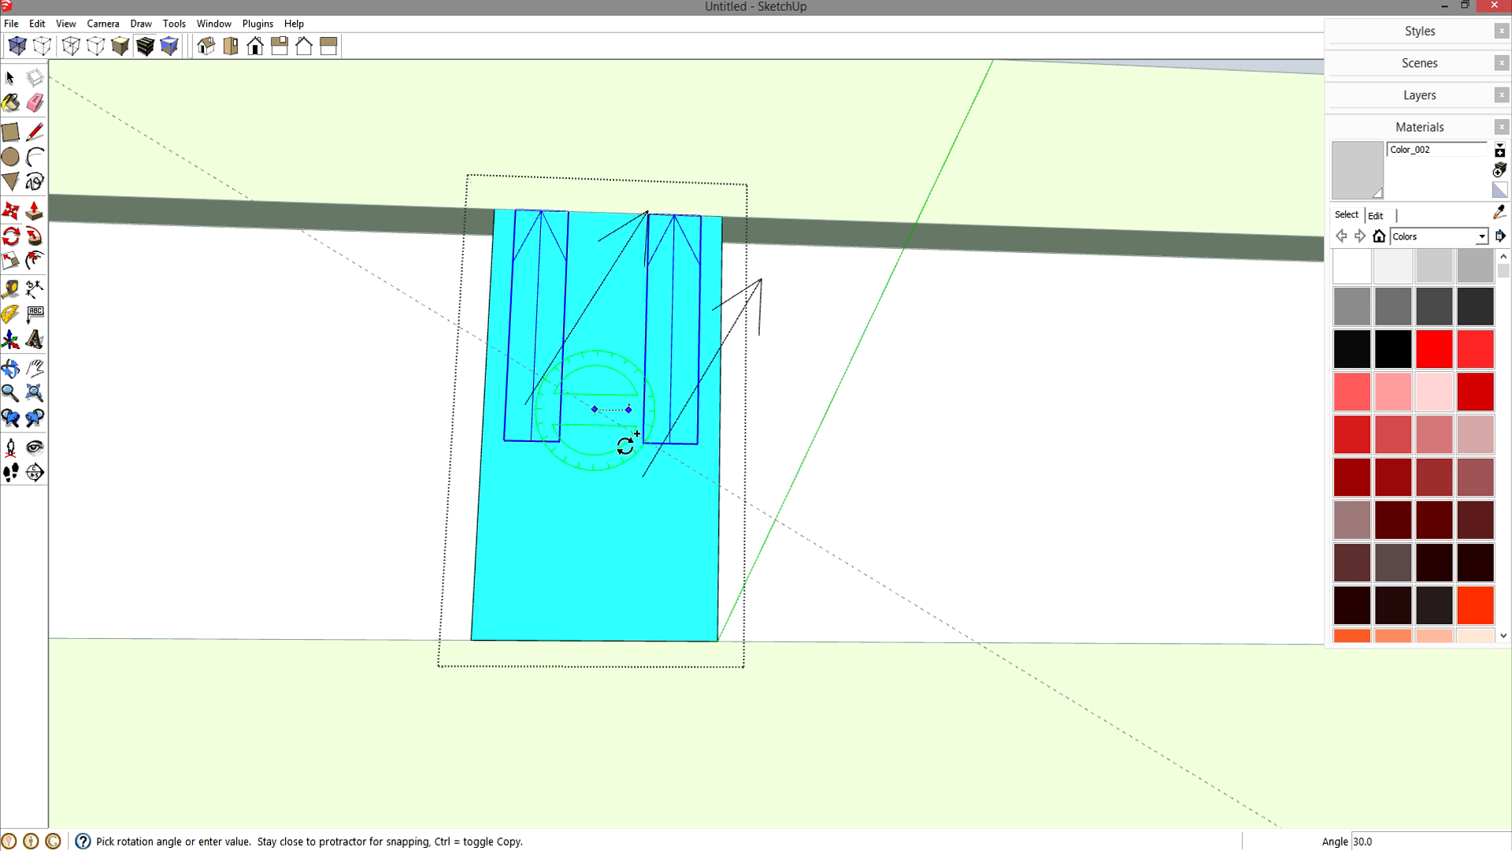
click(554, 409)
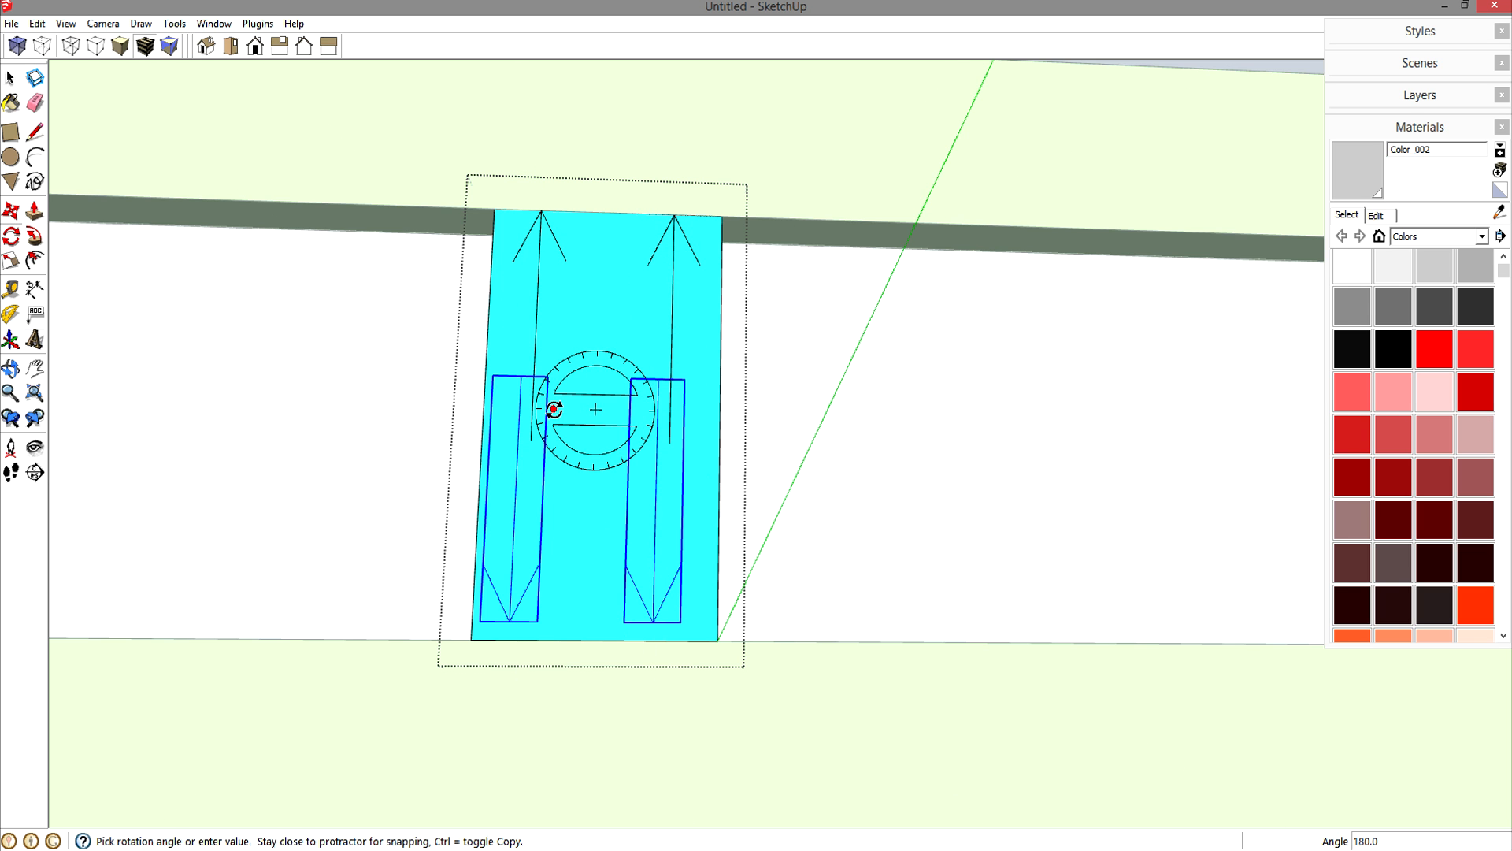
- Move the downward arrows to the cyan divider's bottom edge and finish editing the divider
key(m)
click(652, 621)
click(663, 640)
key(space)
scroll(617, 564, down, 5)
scroll(608, 564, down, 4)
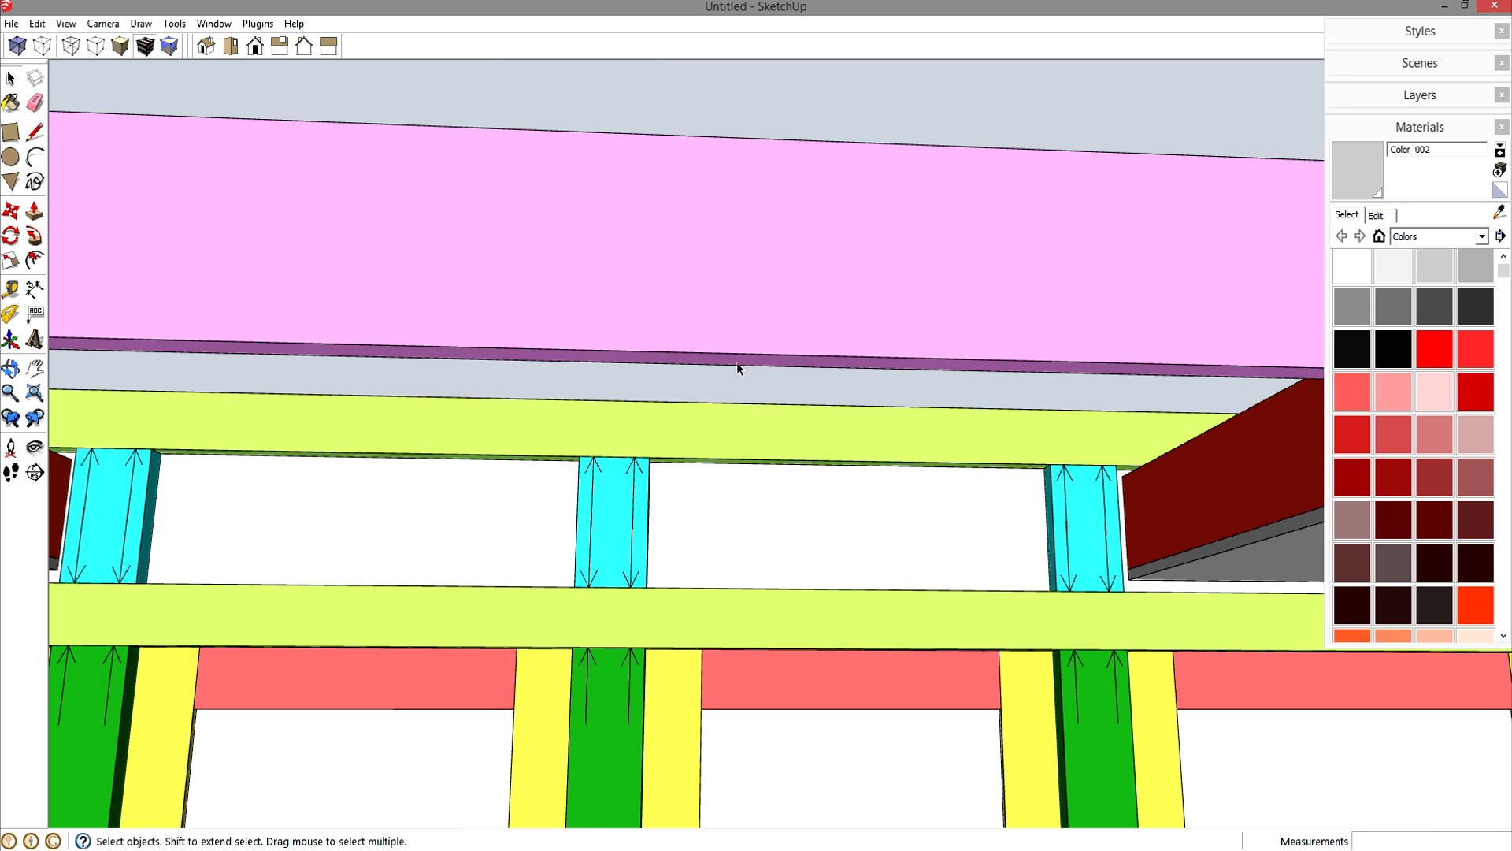
middle_drag(449, 510, 782, 720)
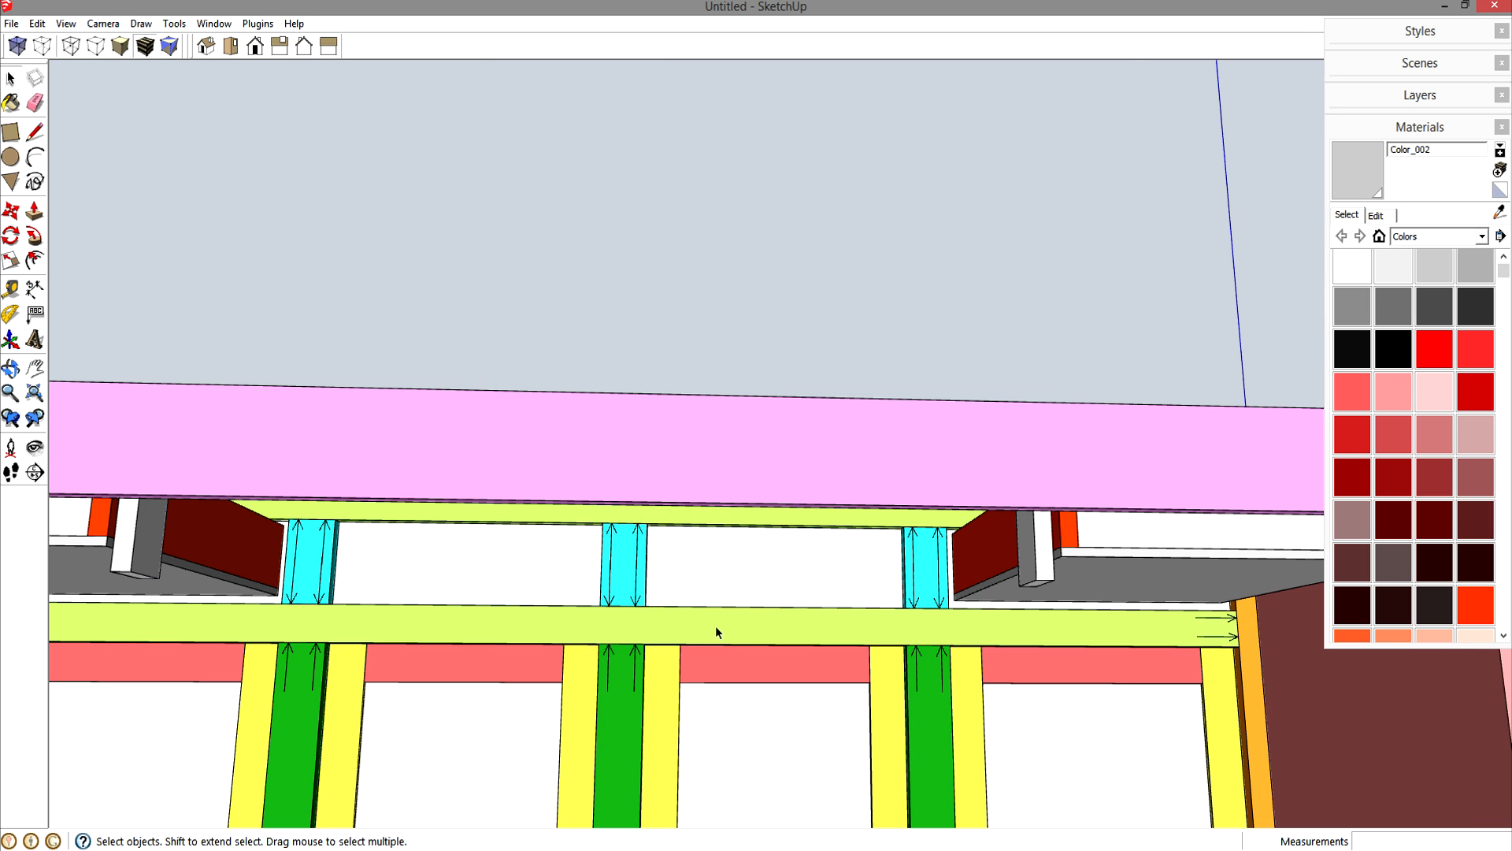
- Copy the pink side panel to a free spot beside the cabinet and open the copy for editing
scroll(697, 614, down, 4)
middle_drag(679, 603, 1088, 660)
middle_drag(911, 574, 807, 630)
middle_drag(753, 588, 766, 513)
key(m)
click(719, 487)
key(ctrl)
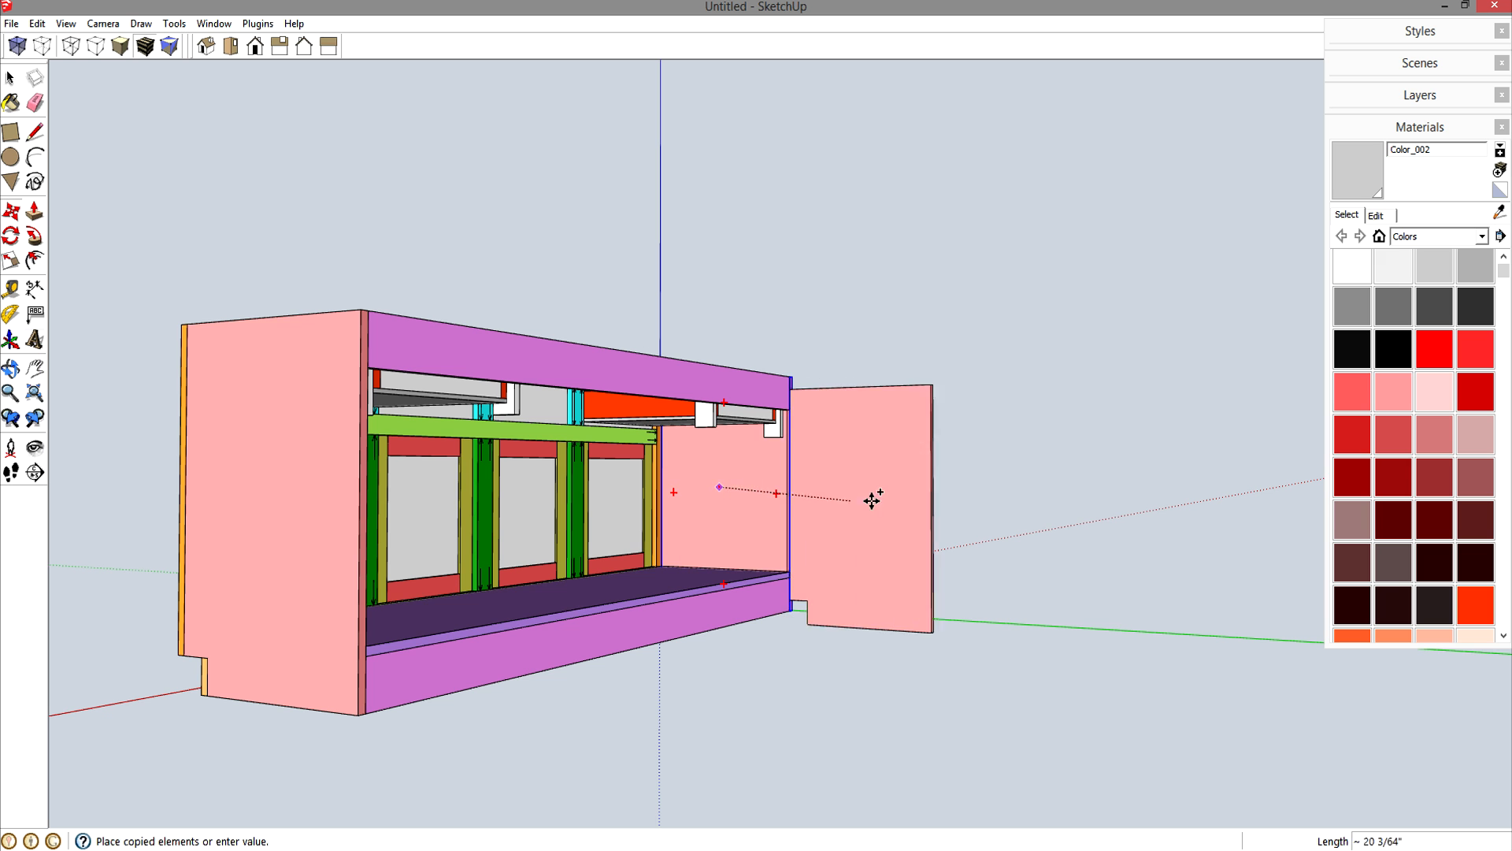
click(1091, 494)
key(space)
double_click(1075, 485)
scroll(1075, 485, up, 8)
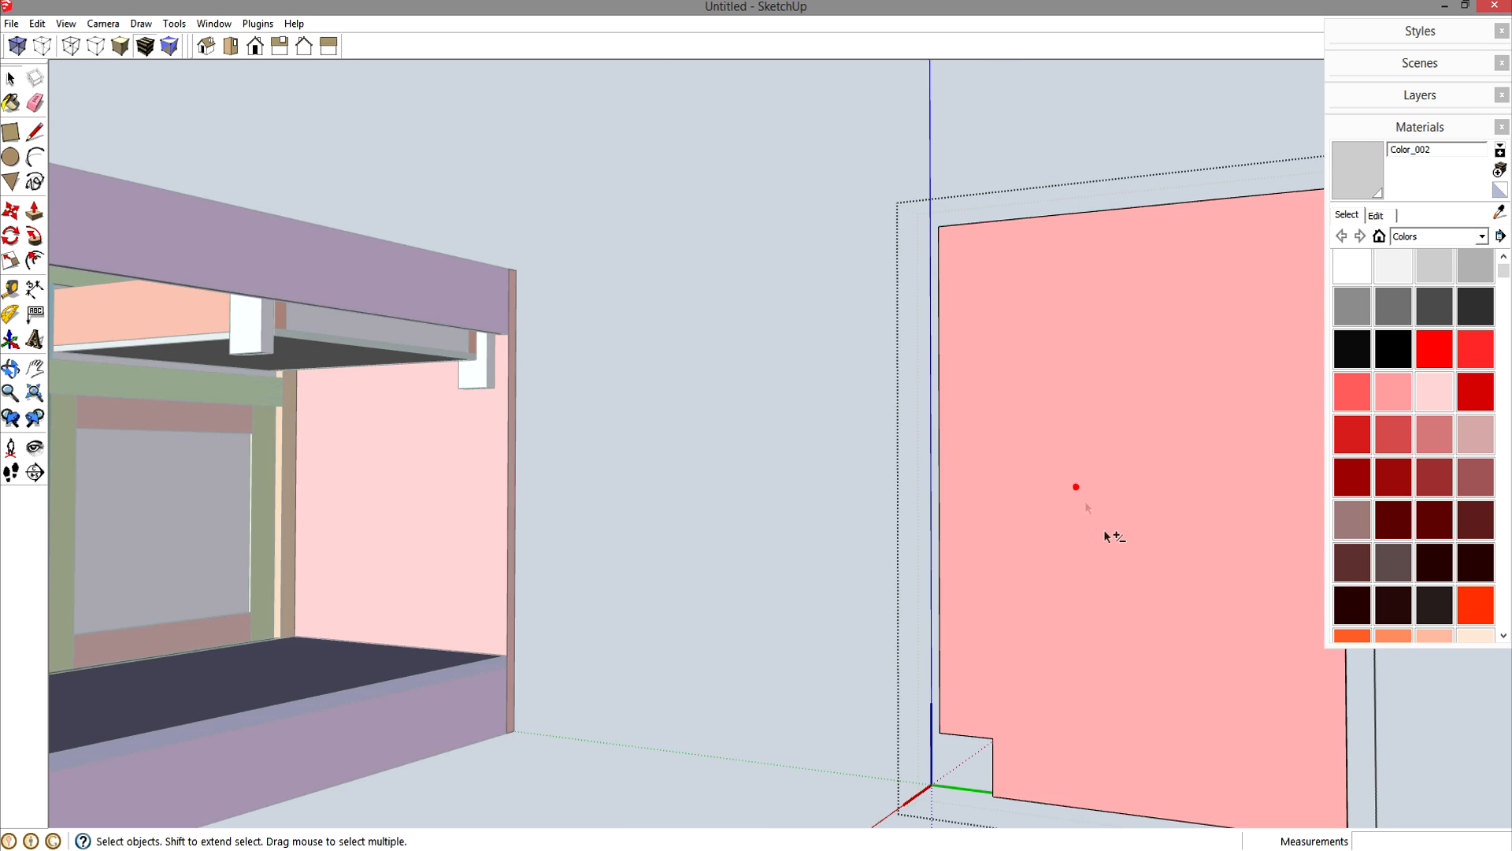
- Draw a 2 1/2 inch arrow on the side panel, pointing at its front edge just above the toe-kick notch
key(l)
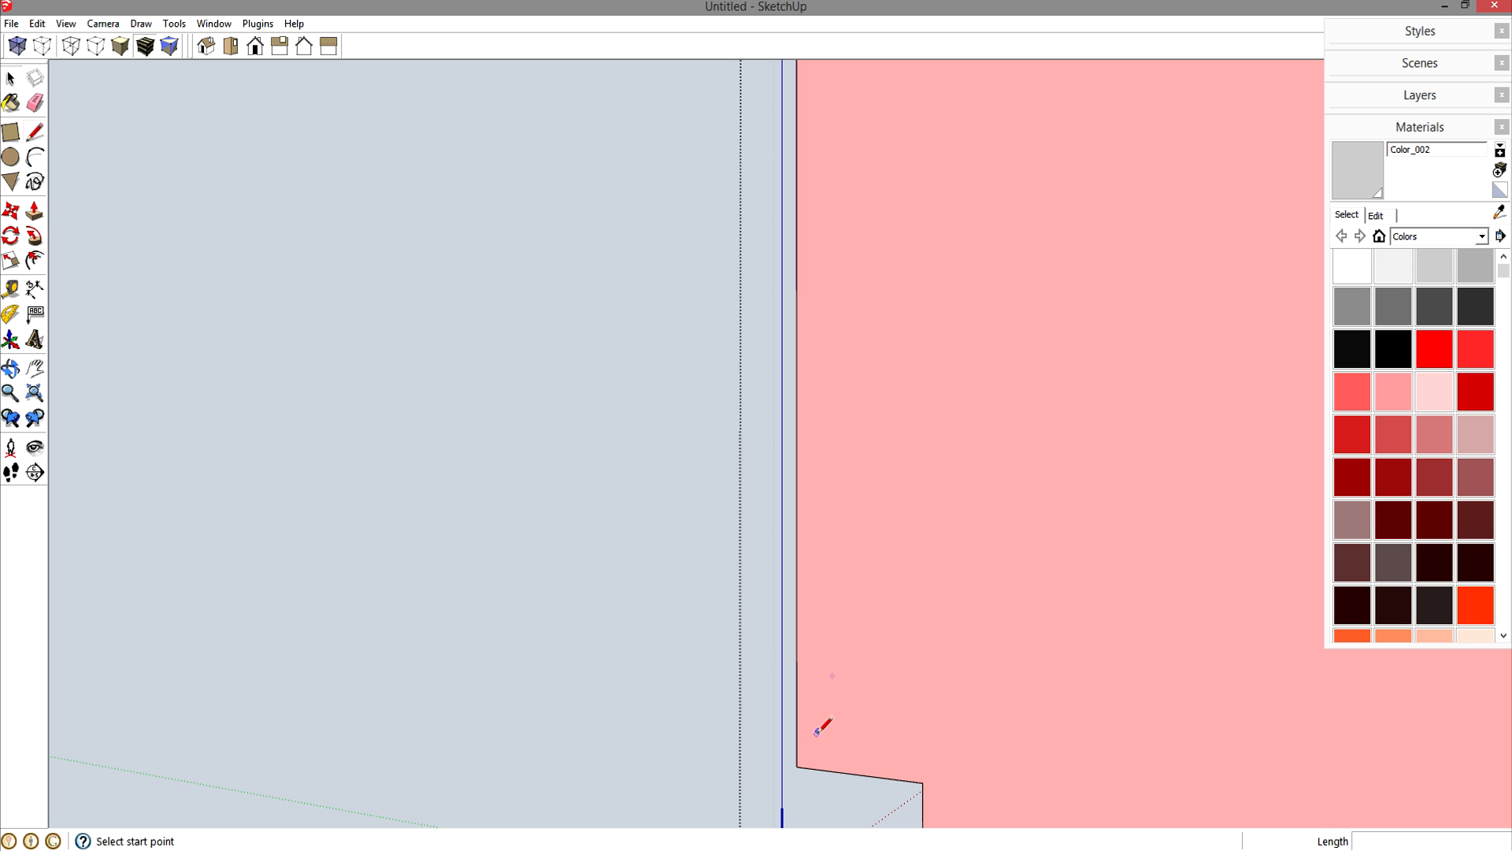
click(797, 718)
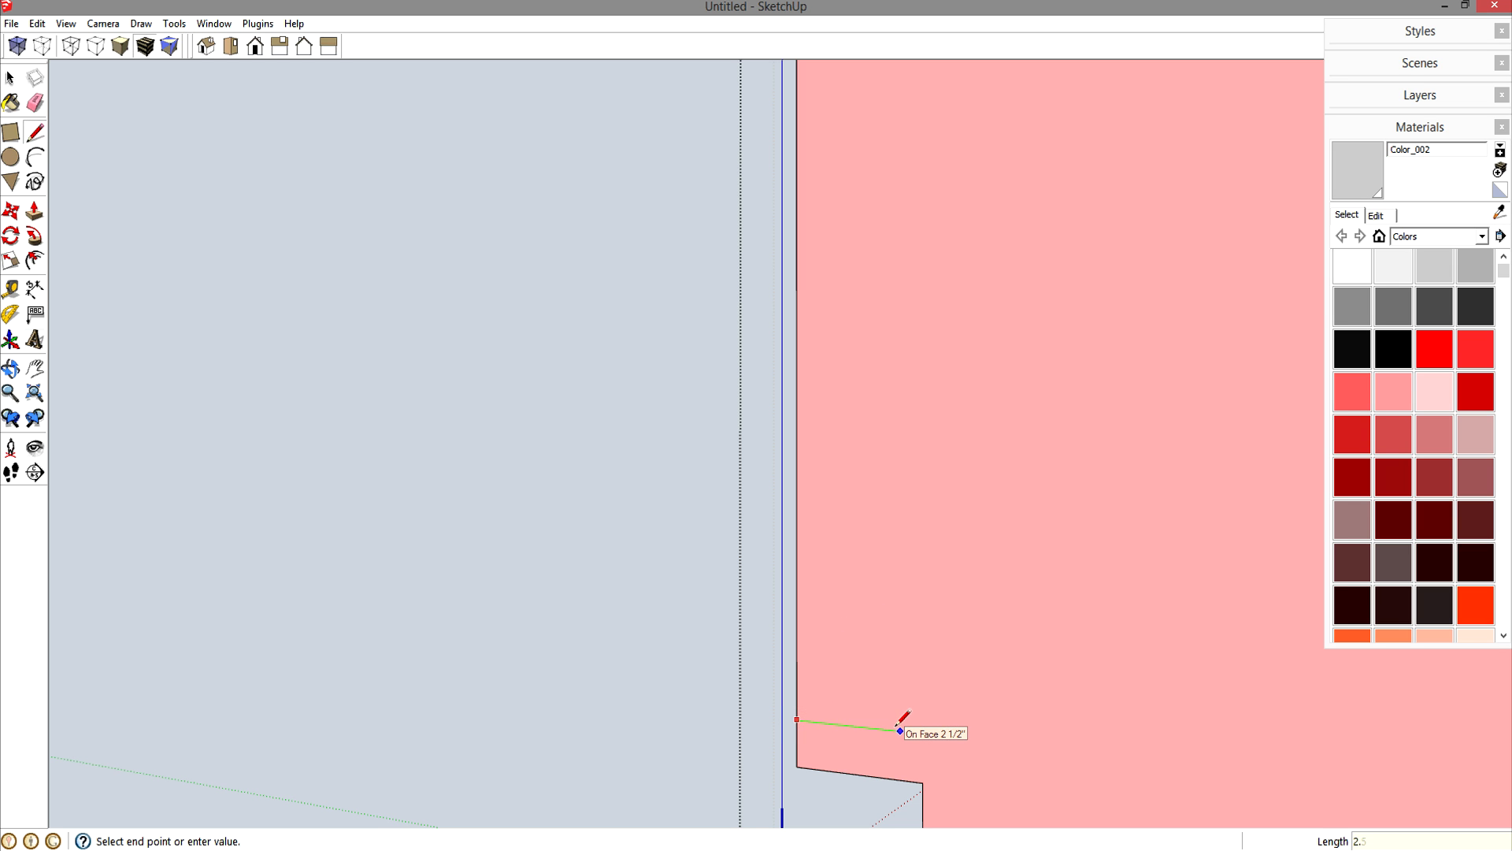
scroll(803, 709, up, 4)
click(778, 730)
click(778, 730)
middle_drag(859, 701, 856, 619)
key(Escape)
click(853, 627)
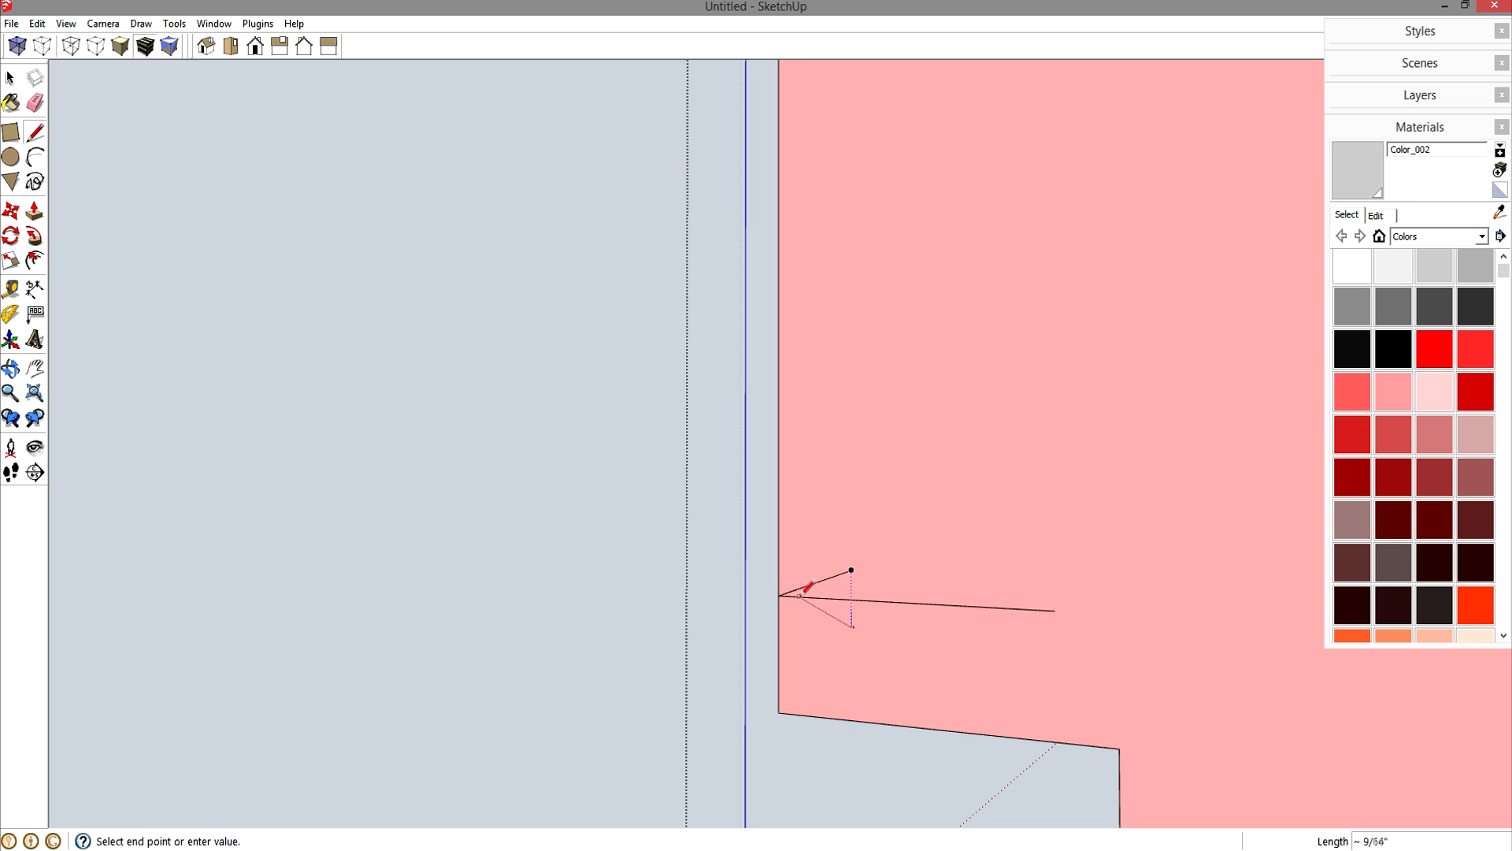
- Group the side panel's arrow lines into a component
key(space)
drag(719, 522, 1134, 680)
key(g)
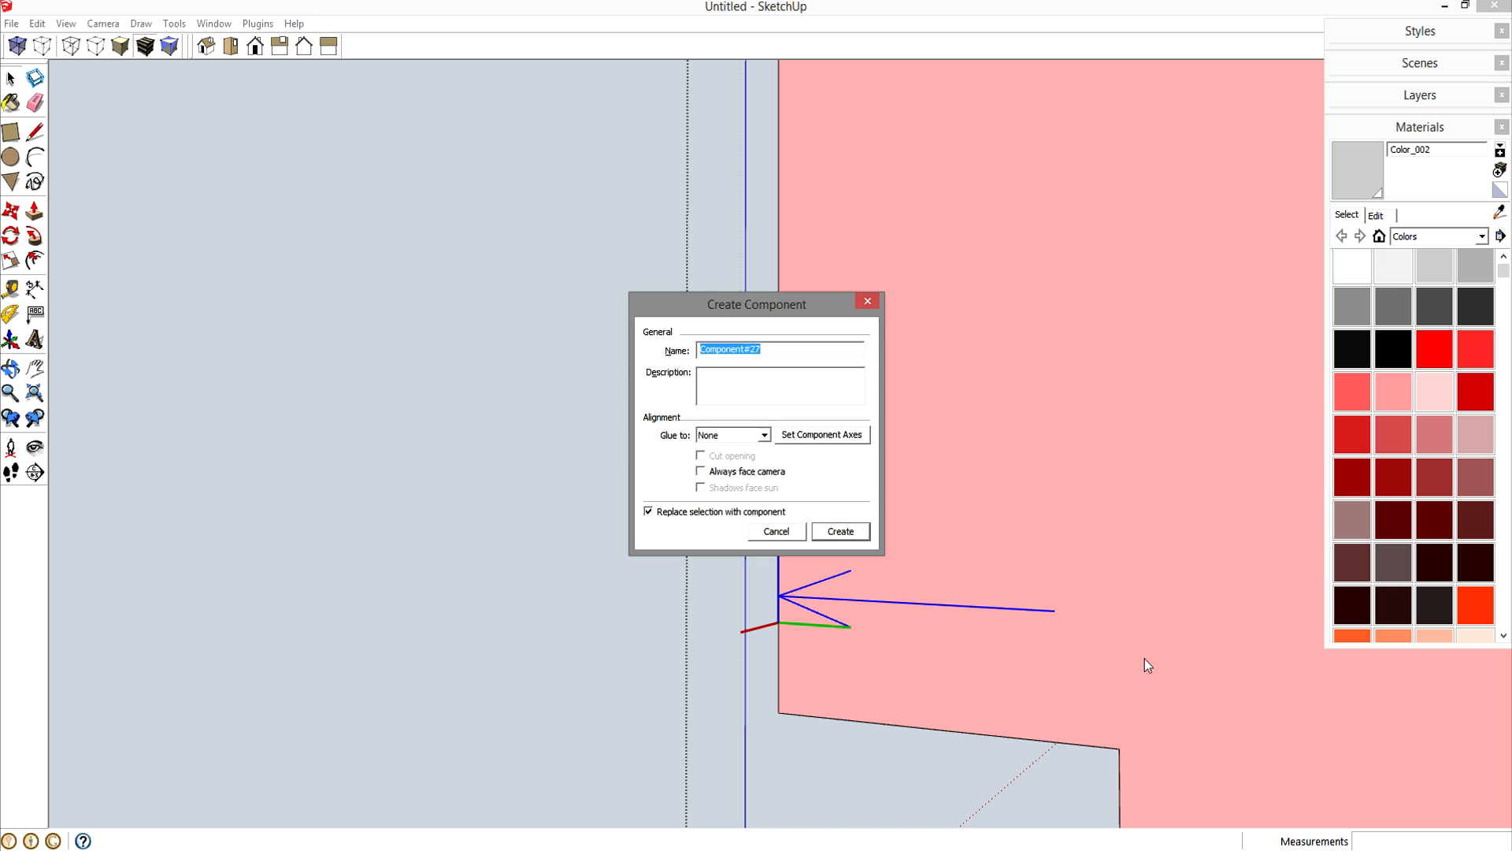
key(Return)
- Try to copy the arrow component 8 inches up the side panel's front edge
key(m)
key(ctrl)
scroll(1144, 657, down, 4)
middle_drag(1137, 658, 912, 762)
scroll(913, 761, down, 2)
scroll(955, 759, down, 2)
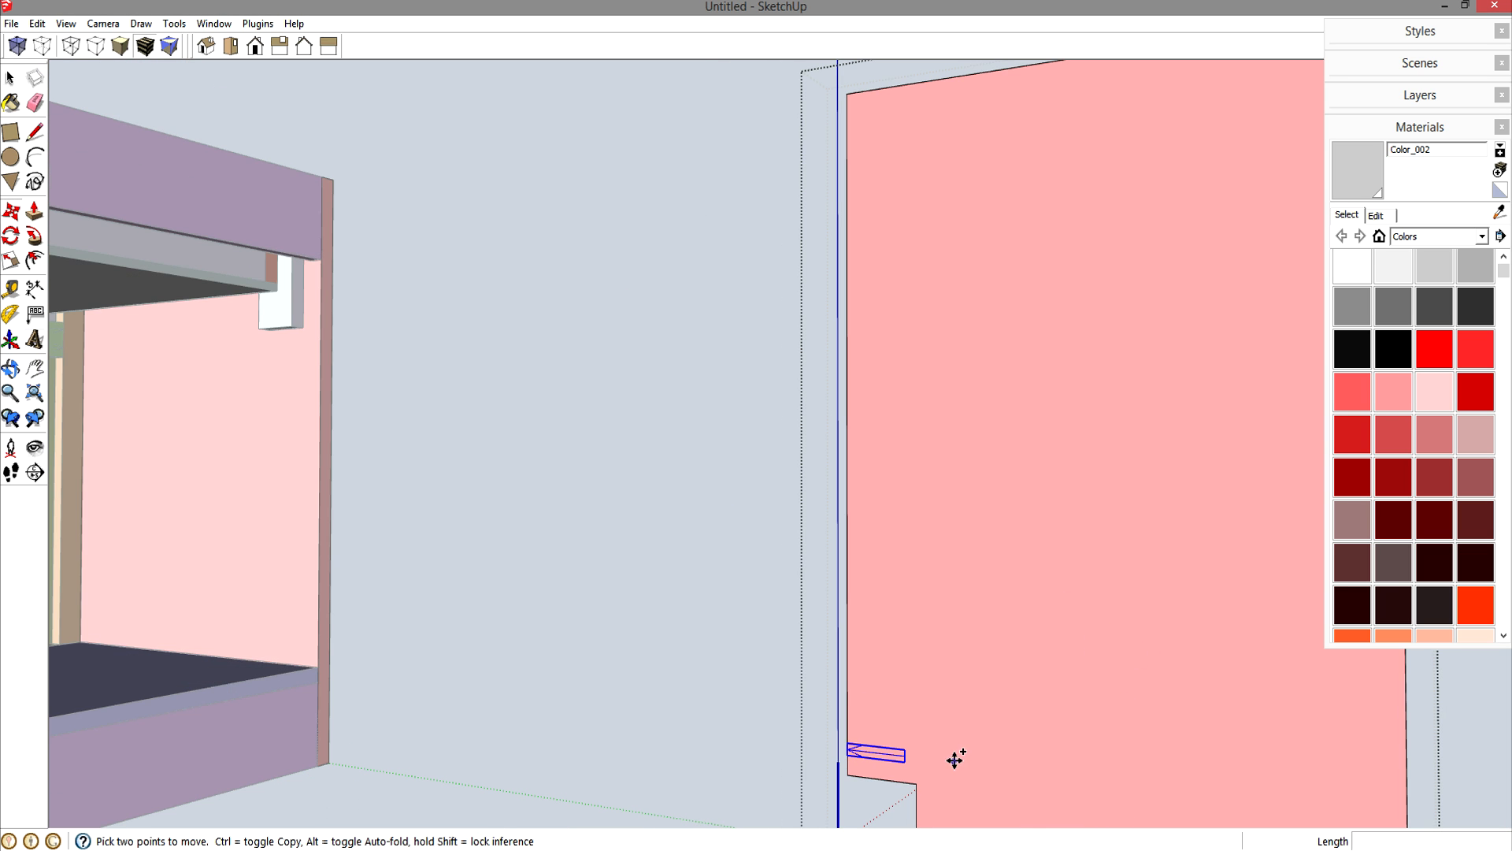
click(976, 762)
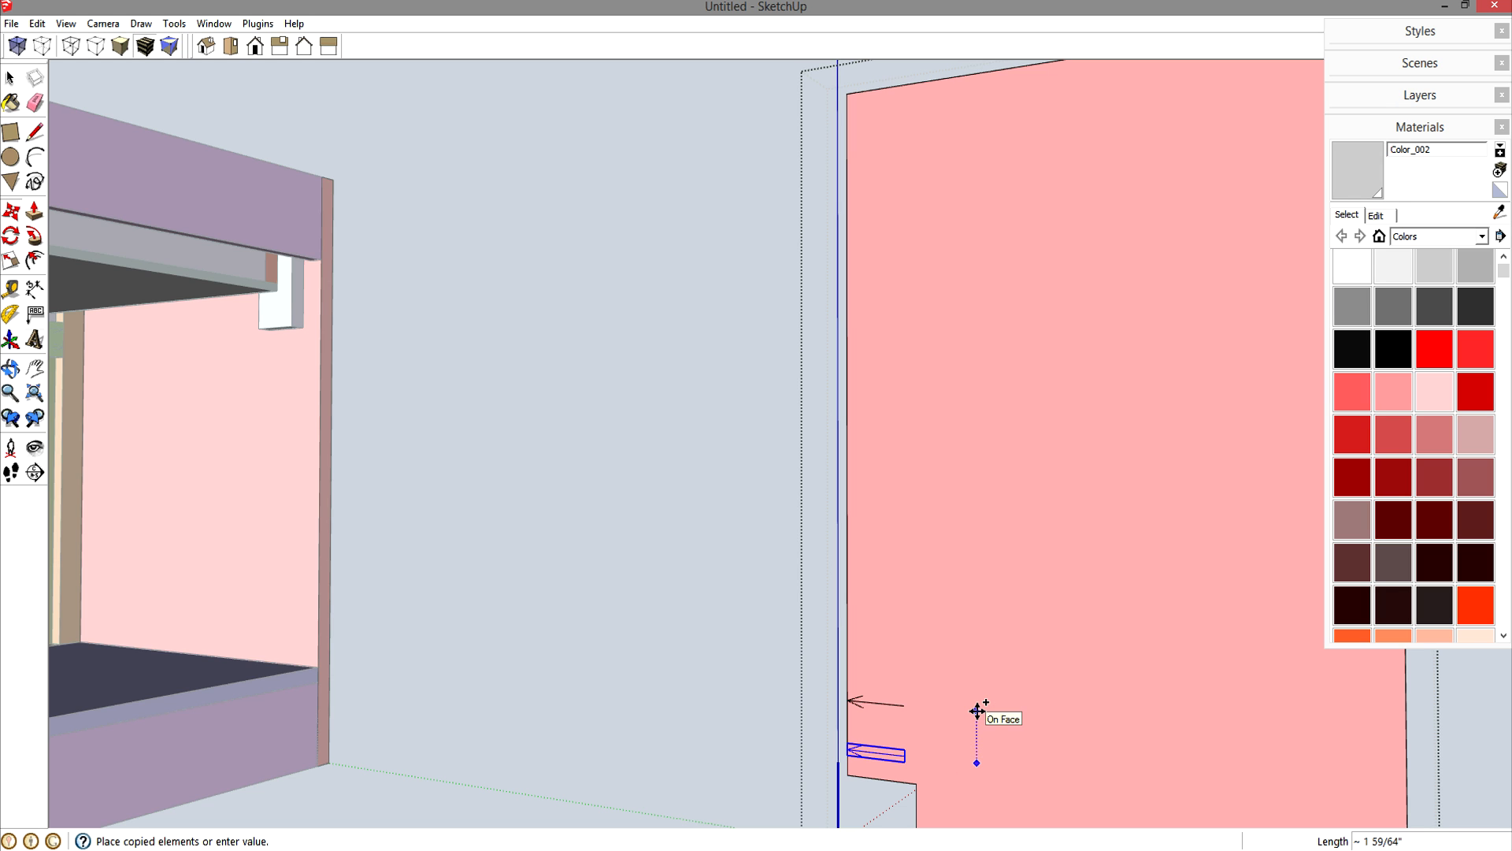
text(8)
key(Return)
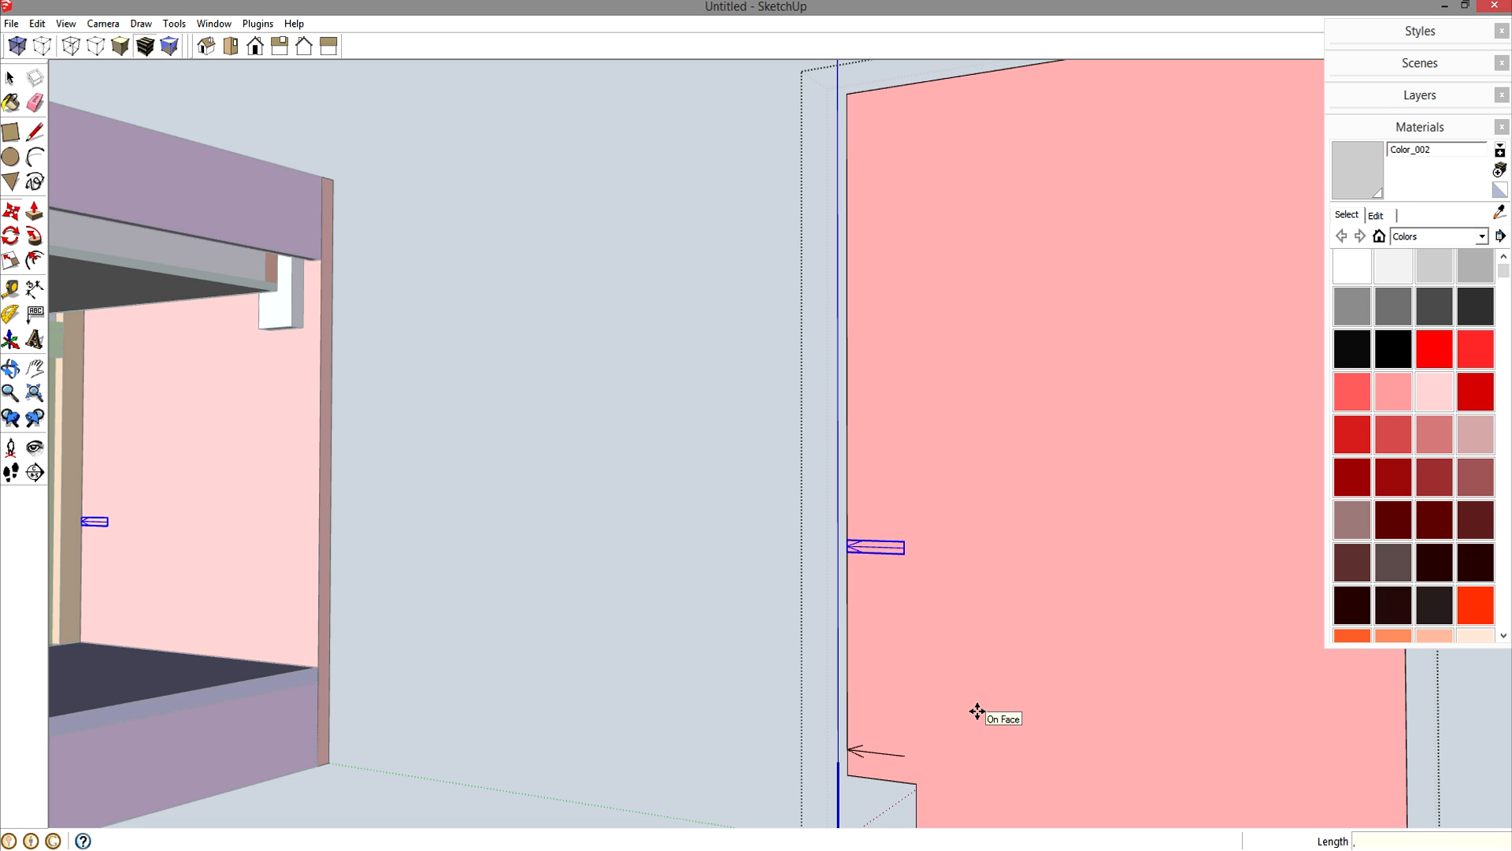
key(ctrl+z)
- Array the arrow up the side panel's front edge with three copies at 8-inch spacing
key(ctrl)
scroll(911, 660, up, 2)
key(space)
drag(709, 702, 977, 775)
key(m)
key(ctrl)
click(958, 768)
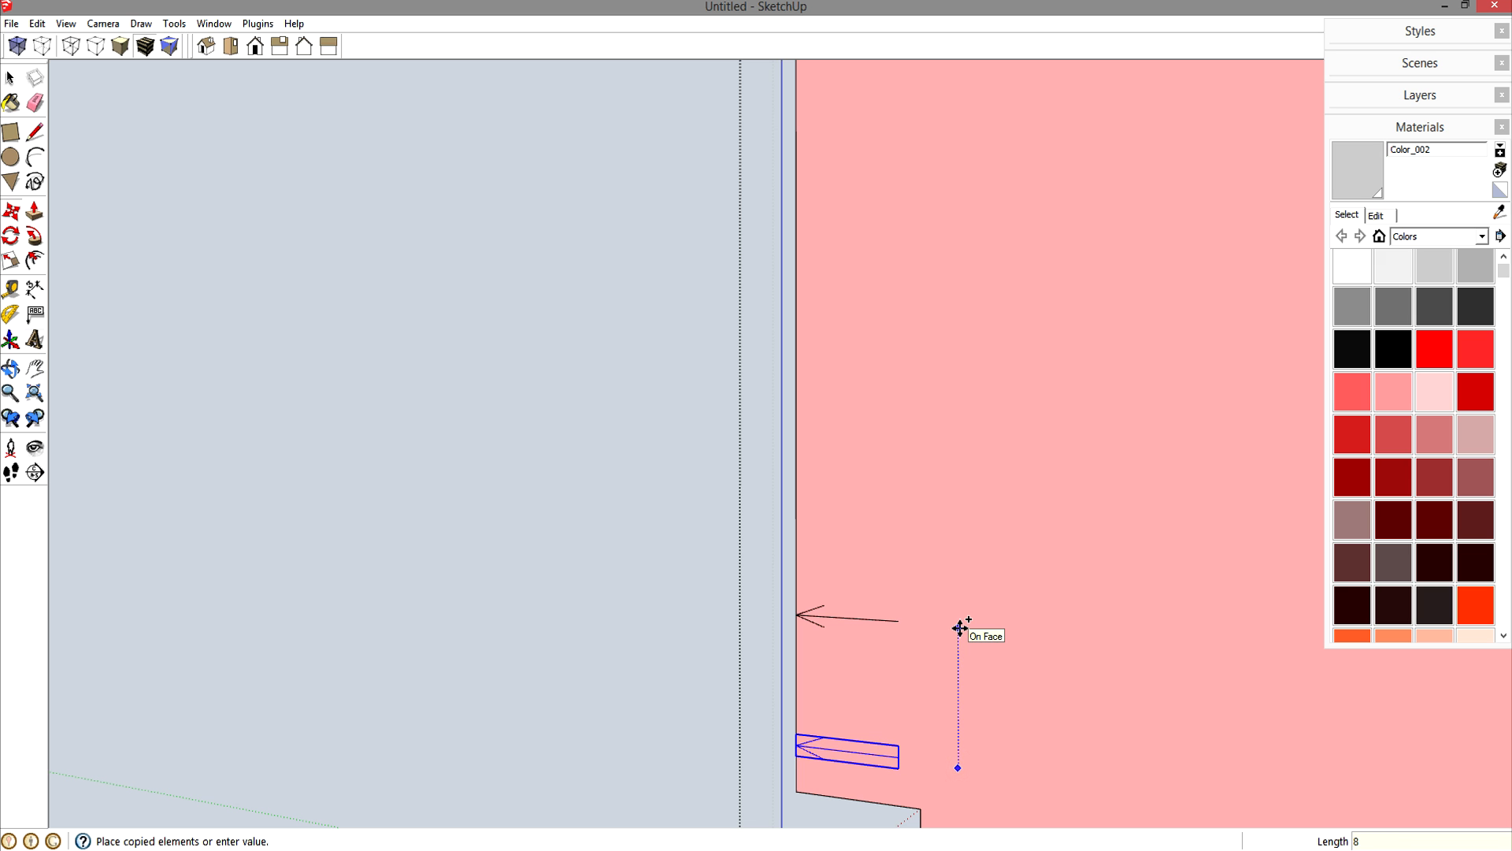
text(8)
key(Return)
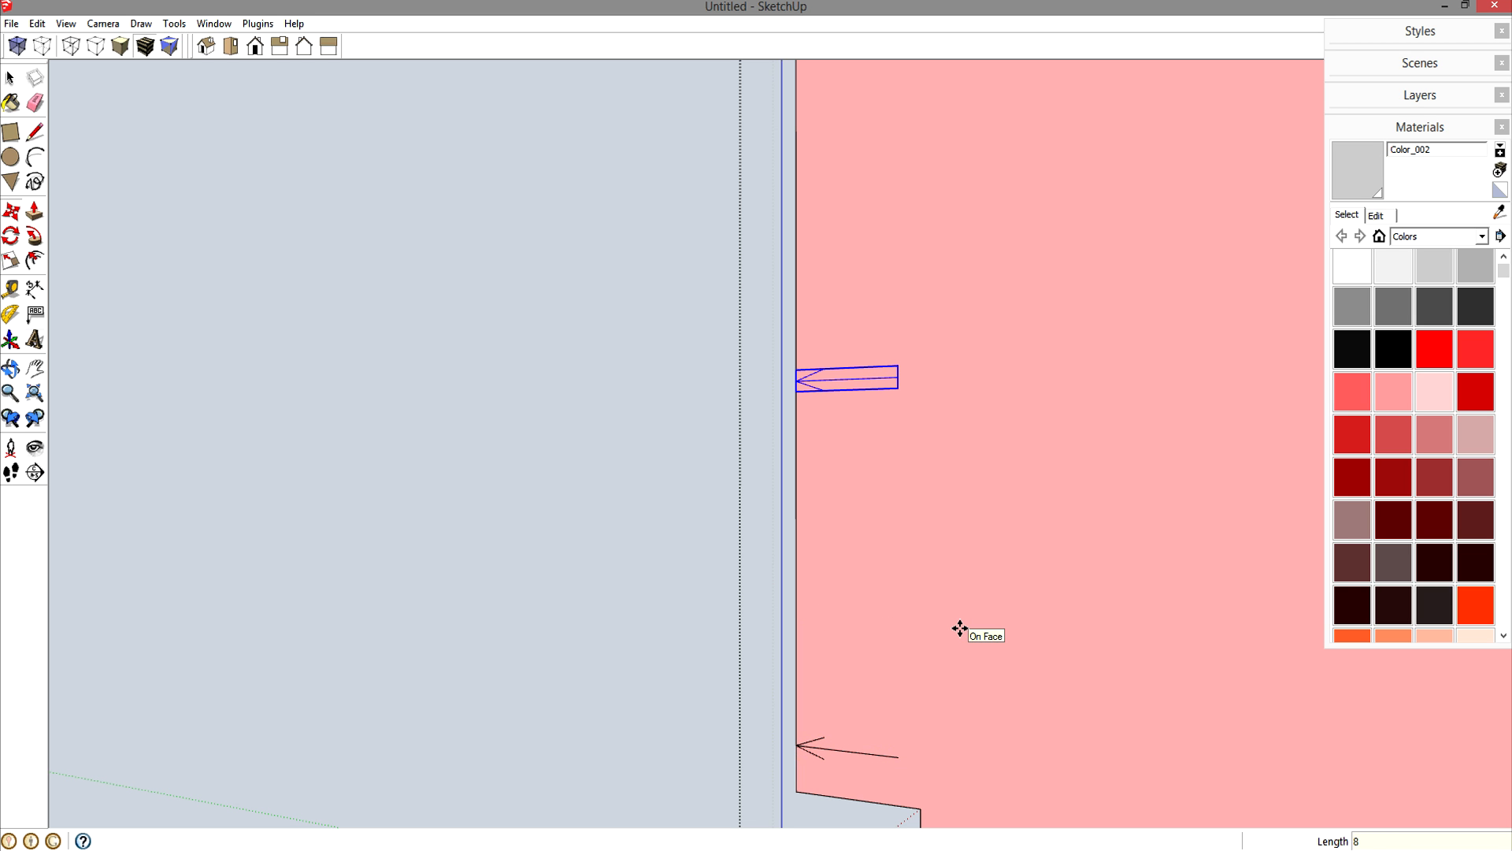
text(x3)
scroll(959, 627, down, 6)
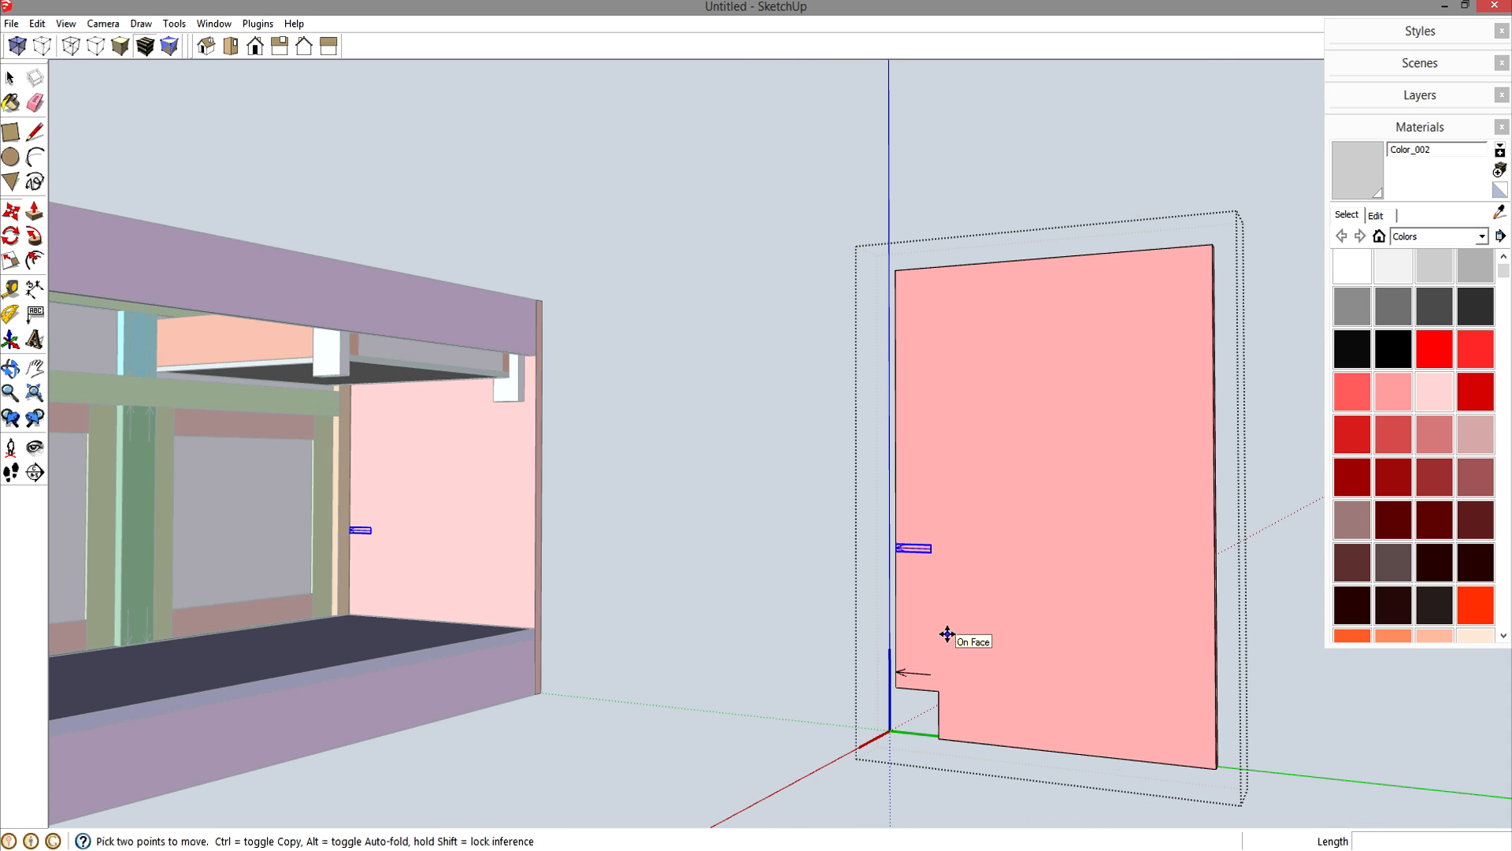
key(Return)
key(space)
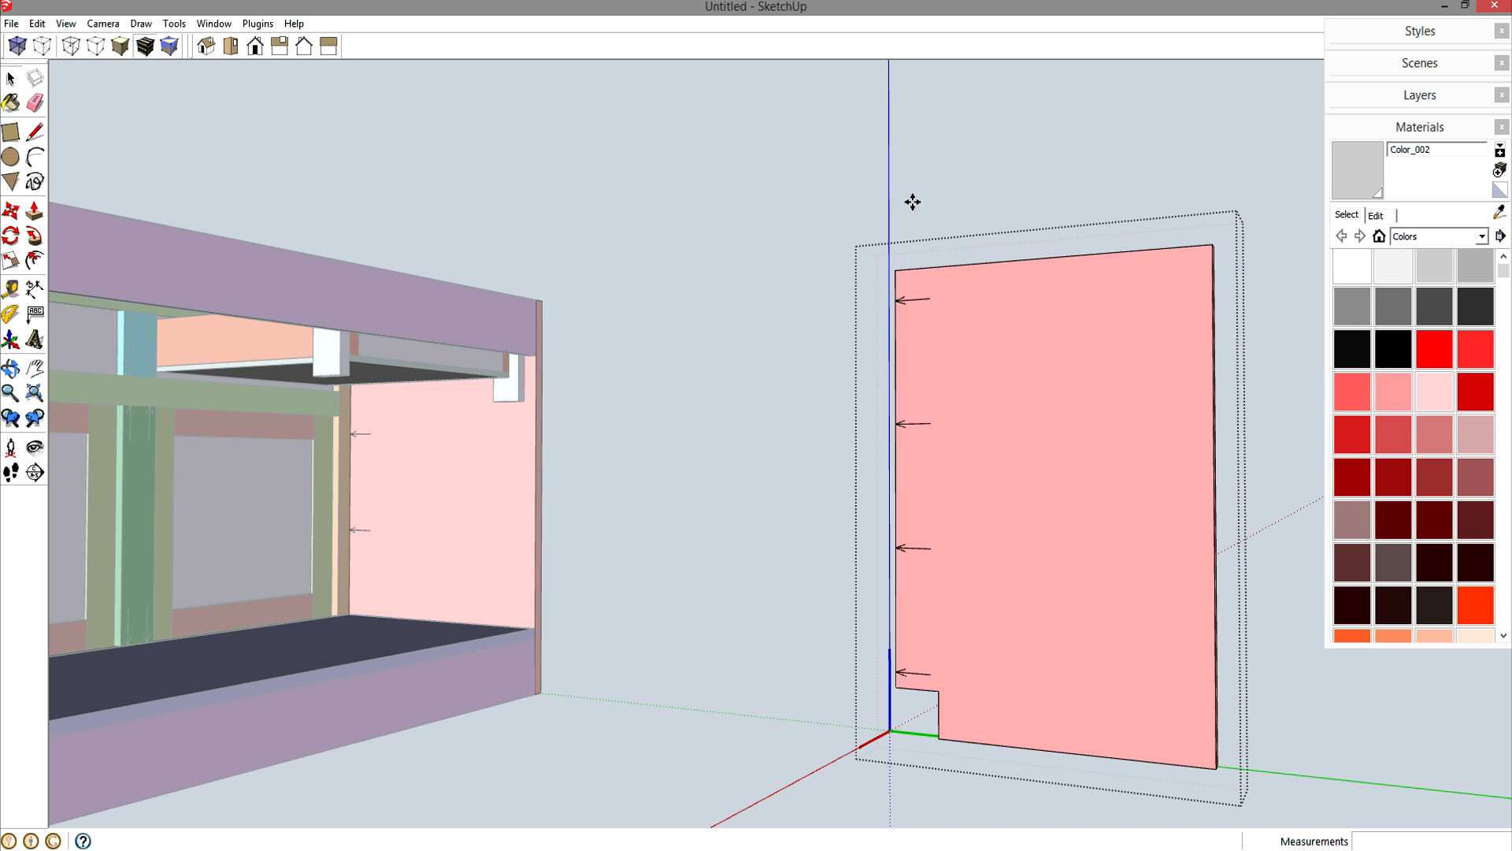
- Finish editing the side panel and delete its temporary copy beside the cabinet
click(912, 202)
middle_drag(927, 364, 1067, 473)
scroll(783, 393, down, 2)
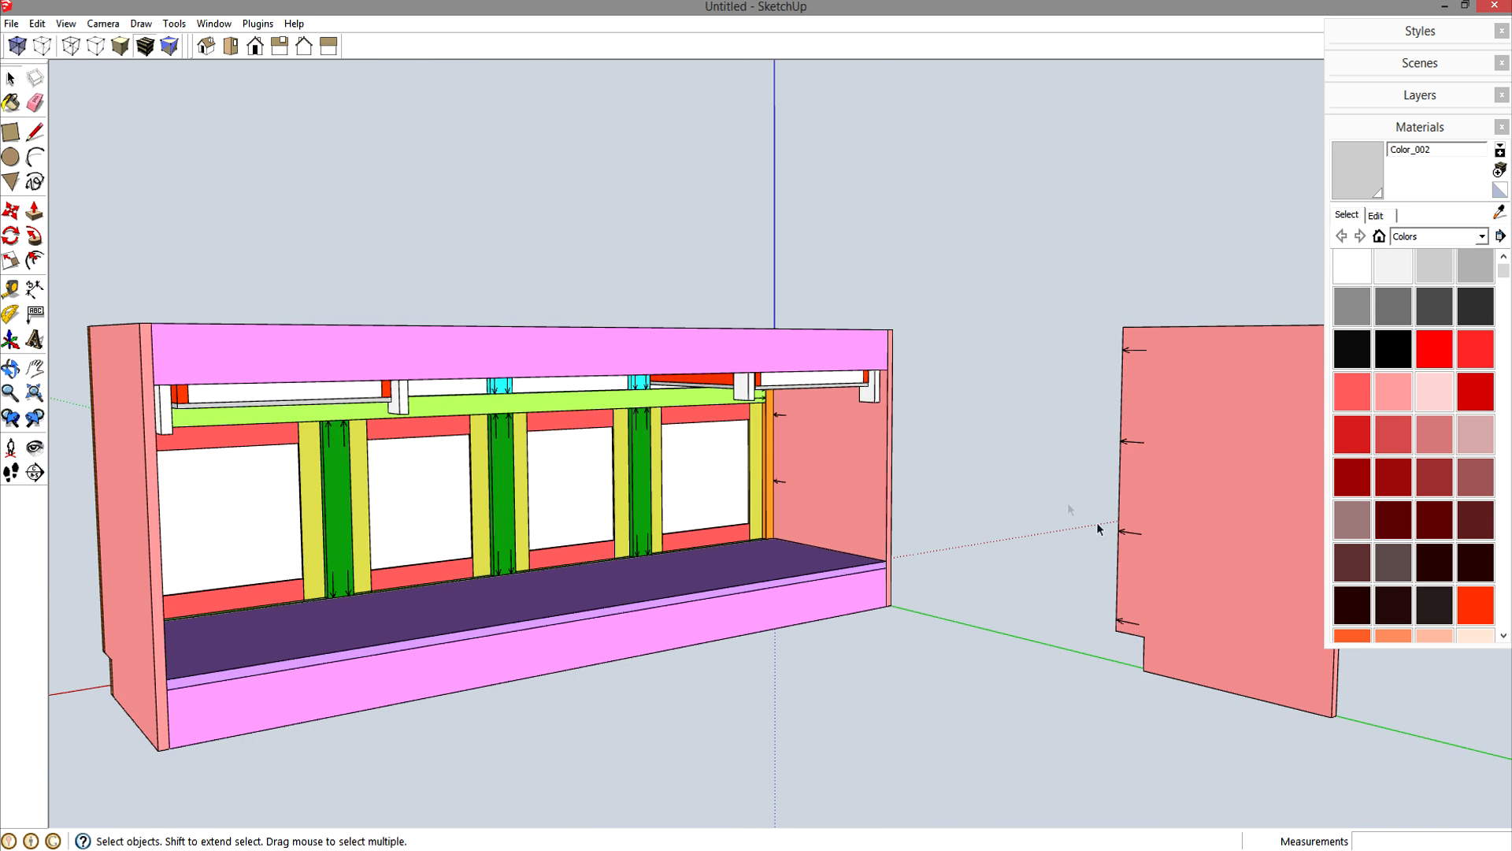
click(1174, 496)
key(Delete)
click(814, 475)
click(130, 492)
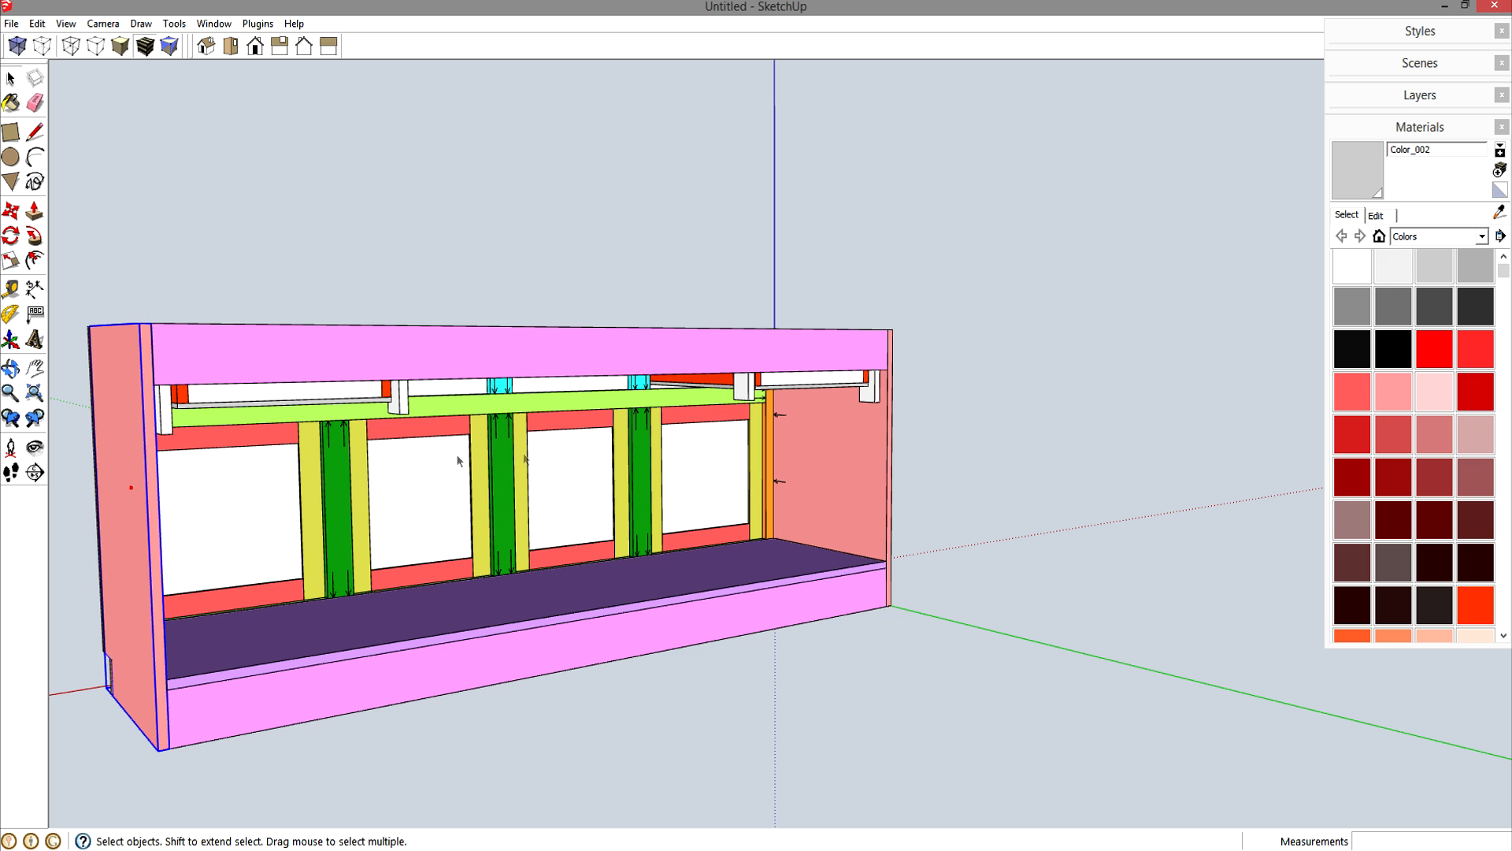
middle_drag(777, 483, 422, 447)
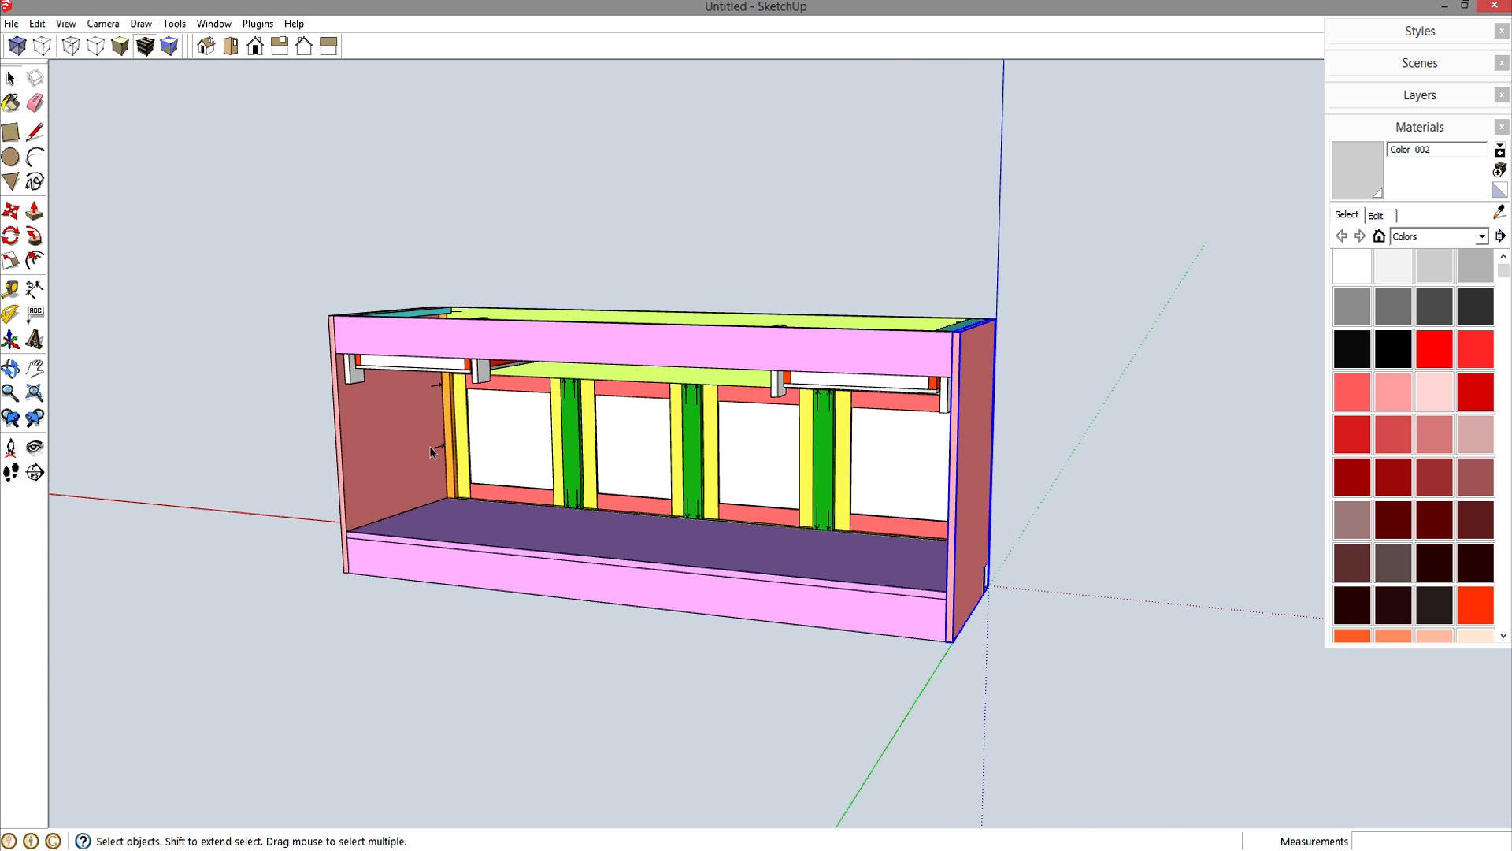
click(1076, 477)
- Copy the green rail's two end arrows and paste them at the matching end inside the pink upper rear rail
double_click(862, 357)
scroll(934, 348, up, 5)
middle_drag(933, 348, 1035, 288)
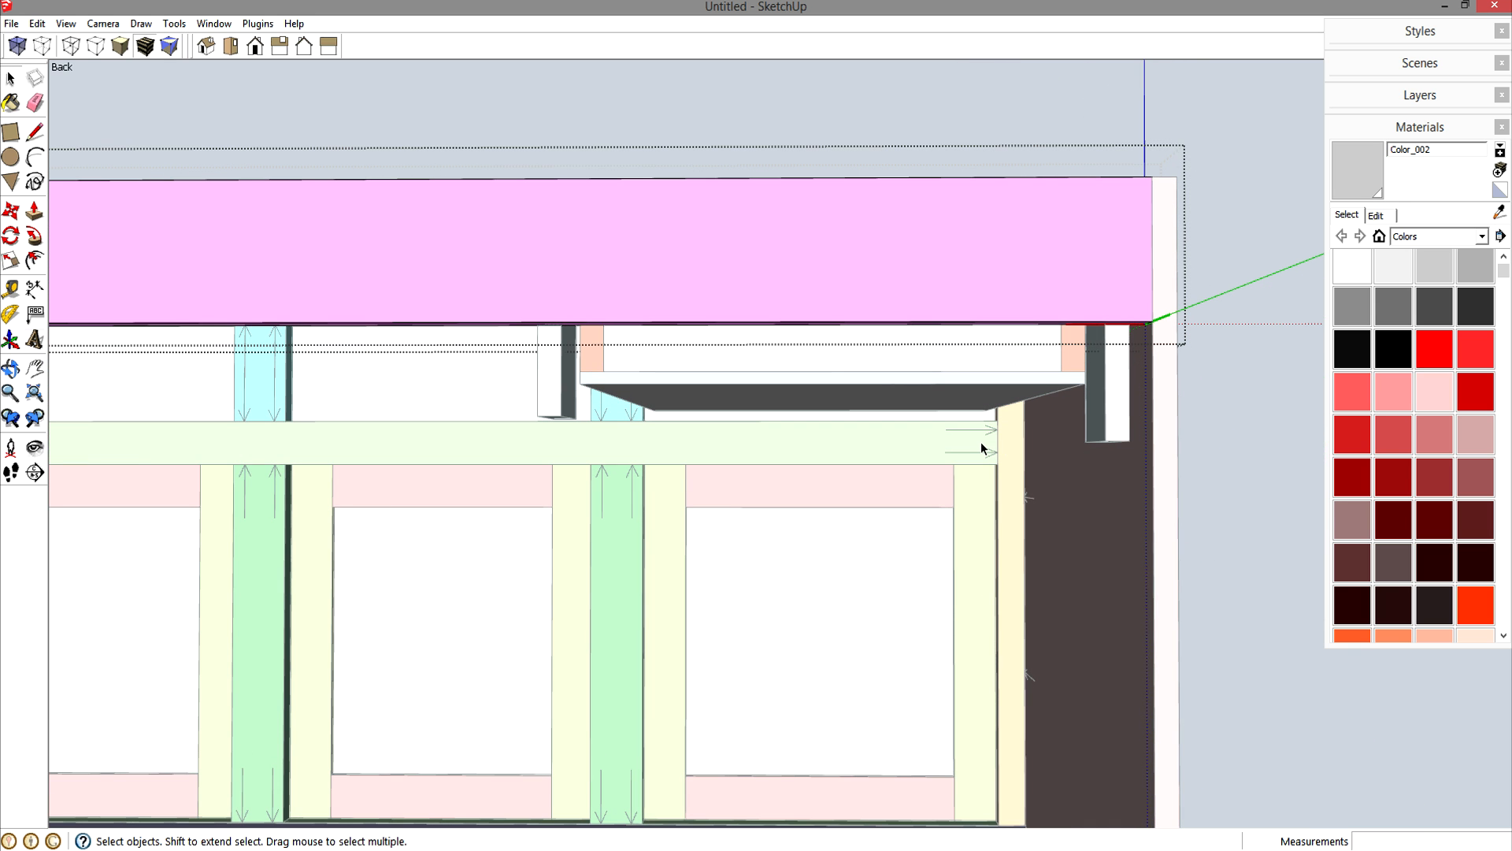
double_click(981, 443)
click(985, 432)
key(ctrl+v)
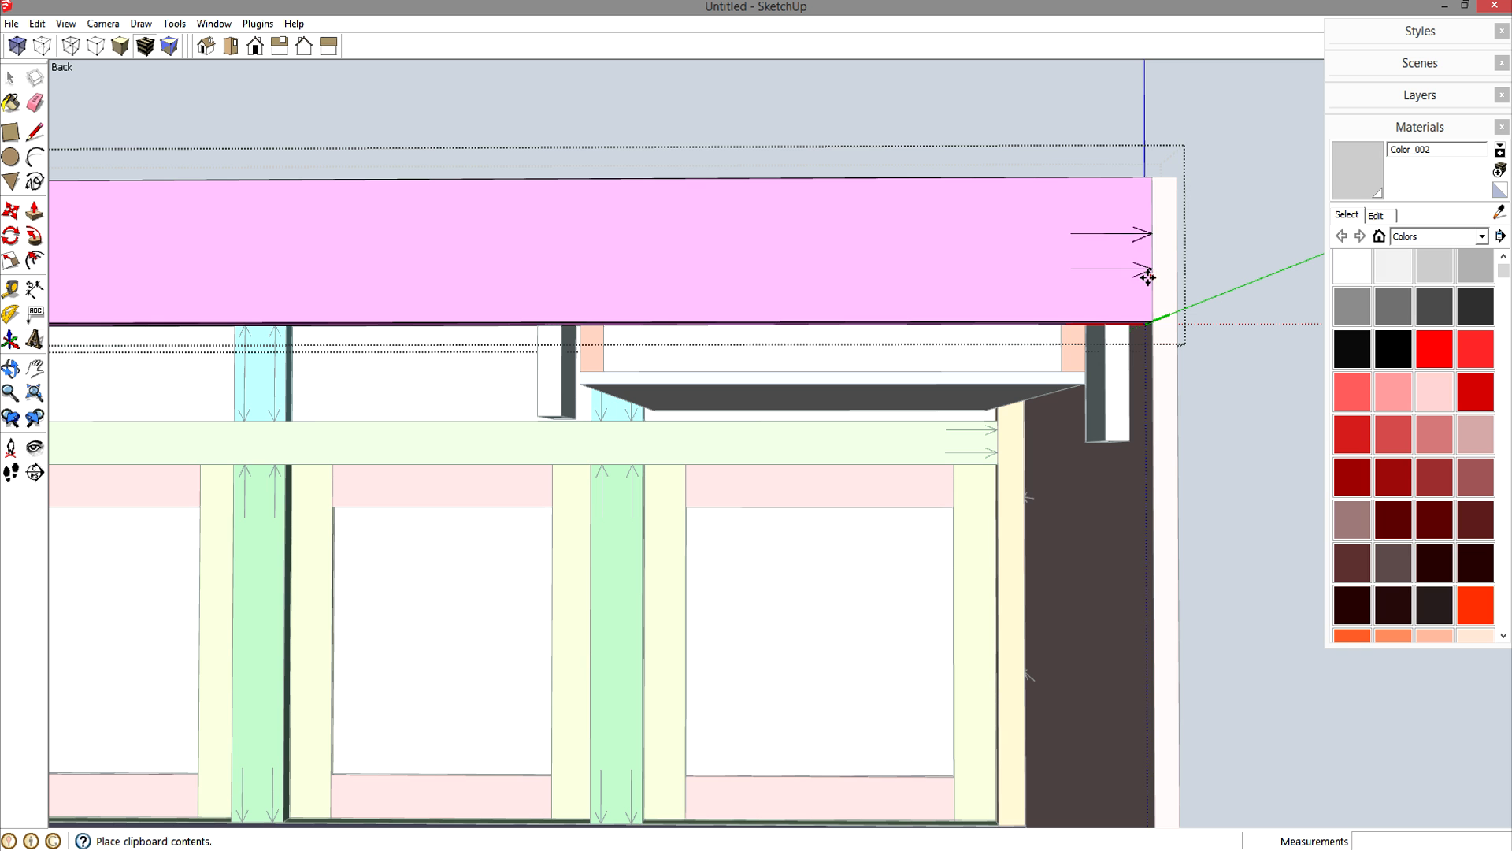
click(1143, 277)
- Spread the two pasted arrows apart, one toward the rail's bottom edge and one toward its top edge
scroll(1146, 277, up, 3)
shift+middle_drag(1146, 276, 1047, 277)
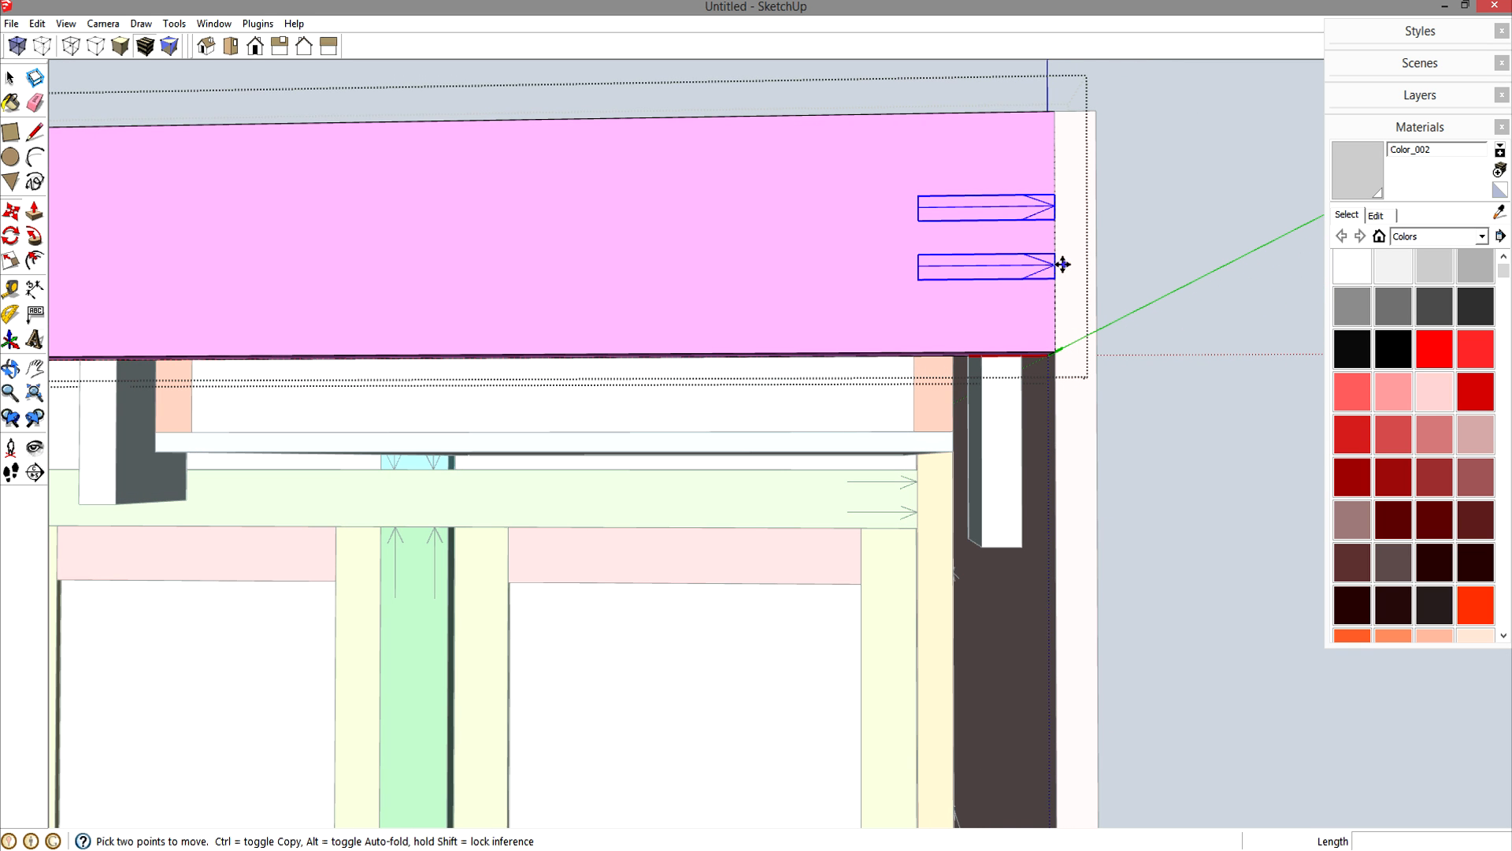
drag(1054, 268, 1054, 316)
key(space)
click(1040, 260)
key(m)
drag(1049, 254, 1051, 162)
- Create a copy of the pink rail's two arrows rotated 180 degrees
key(space)
drag(874, 142, 1161, 331)
key(q)
click(713, 231)
click(813, 230)
click(658, 233)
- Move the rotated arrows to the opposite end of the pink rail and finish editing it
key(m)
click(381, 300)
scroll(382, 300, down, 6)
shift+middle_drag(381, 300, 1390, 317)
scroll(598, 315, up, 3)
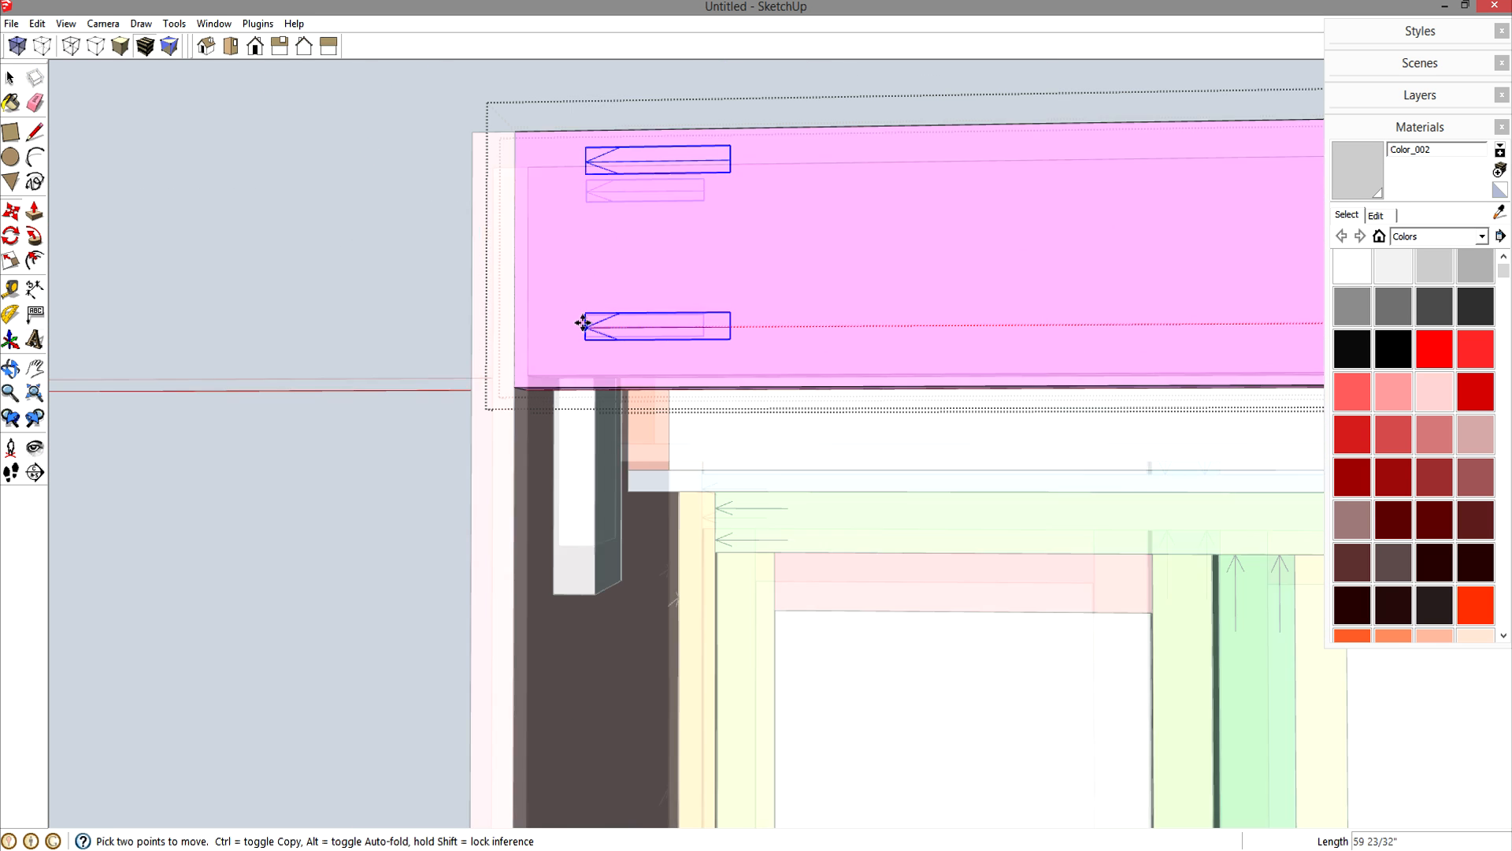
click(517, 340)
key(space)
scroll(635, 328, down, 5)
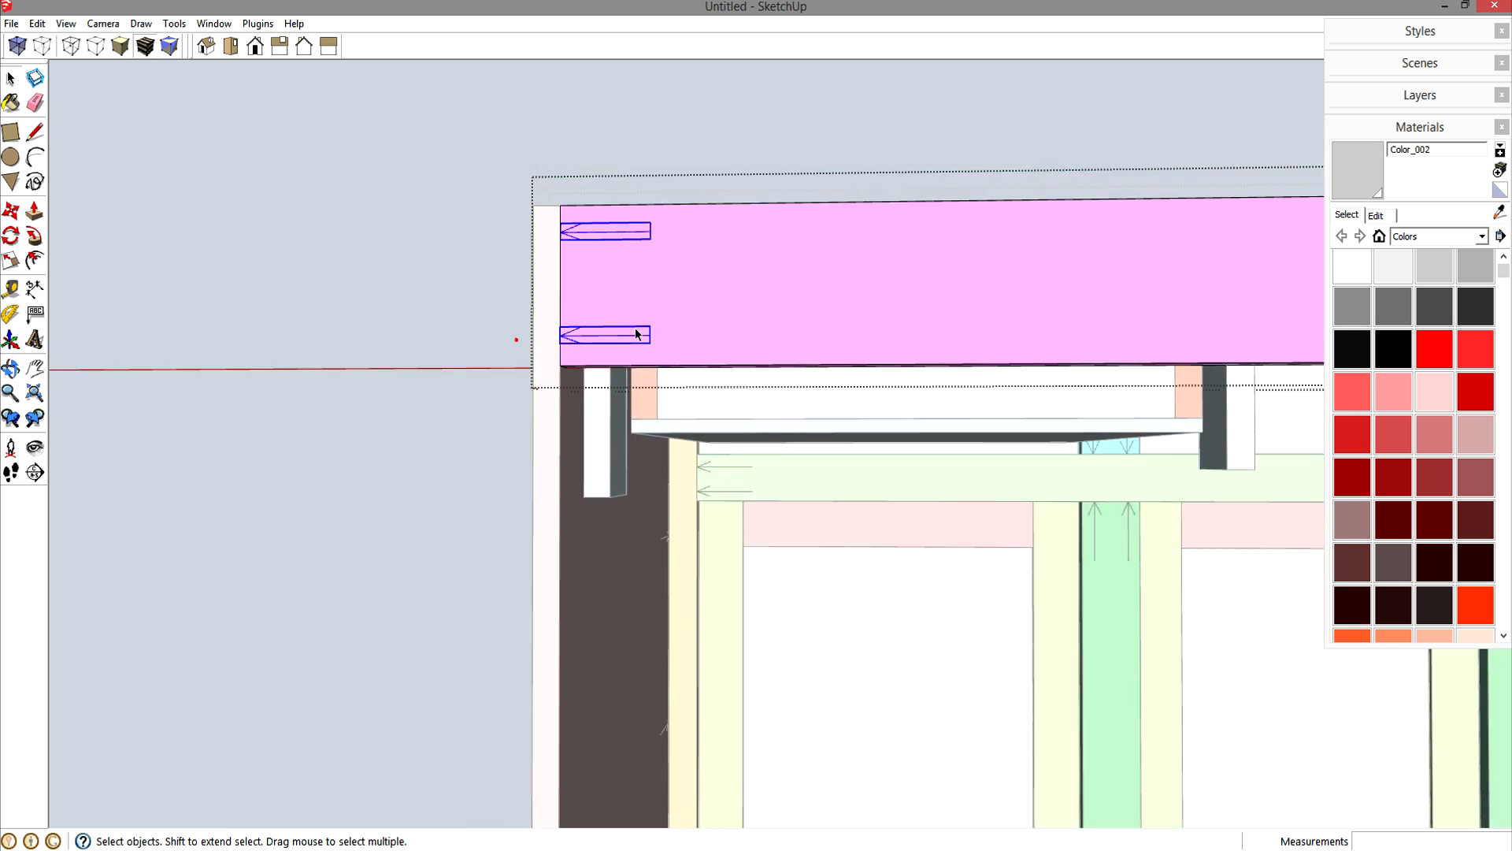
shift+middle_drag(836, 532, 687, 438)
click(375, 478)
- Make the pink upper rear rail a unique component
scroll(709, 473, down, 3)
middle_drag(823, 479, 929, 449)
click(917, 523)
click(911, 448)
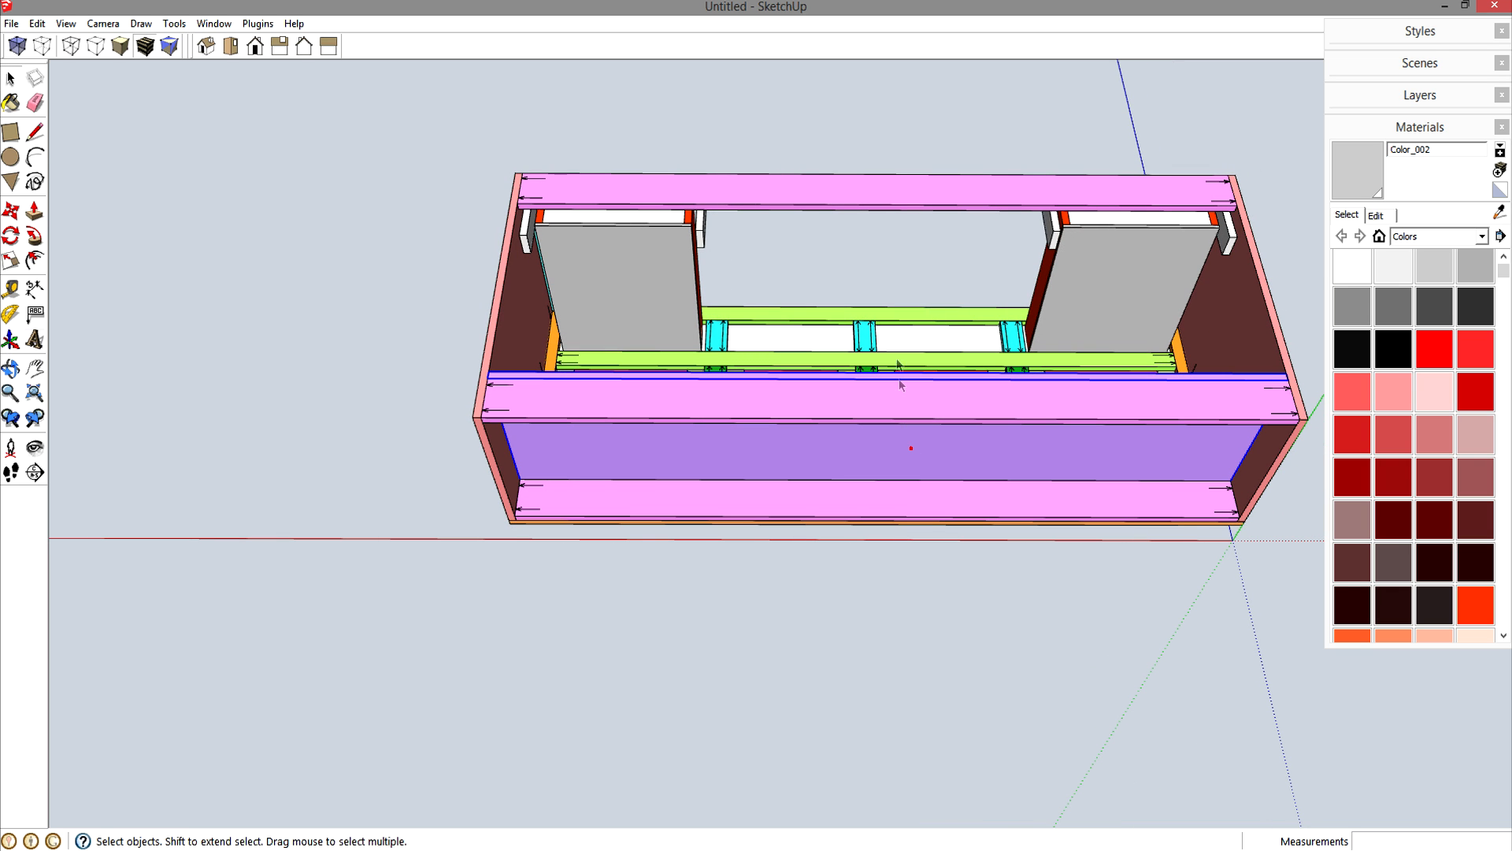
right_click(877, 198)
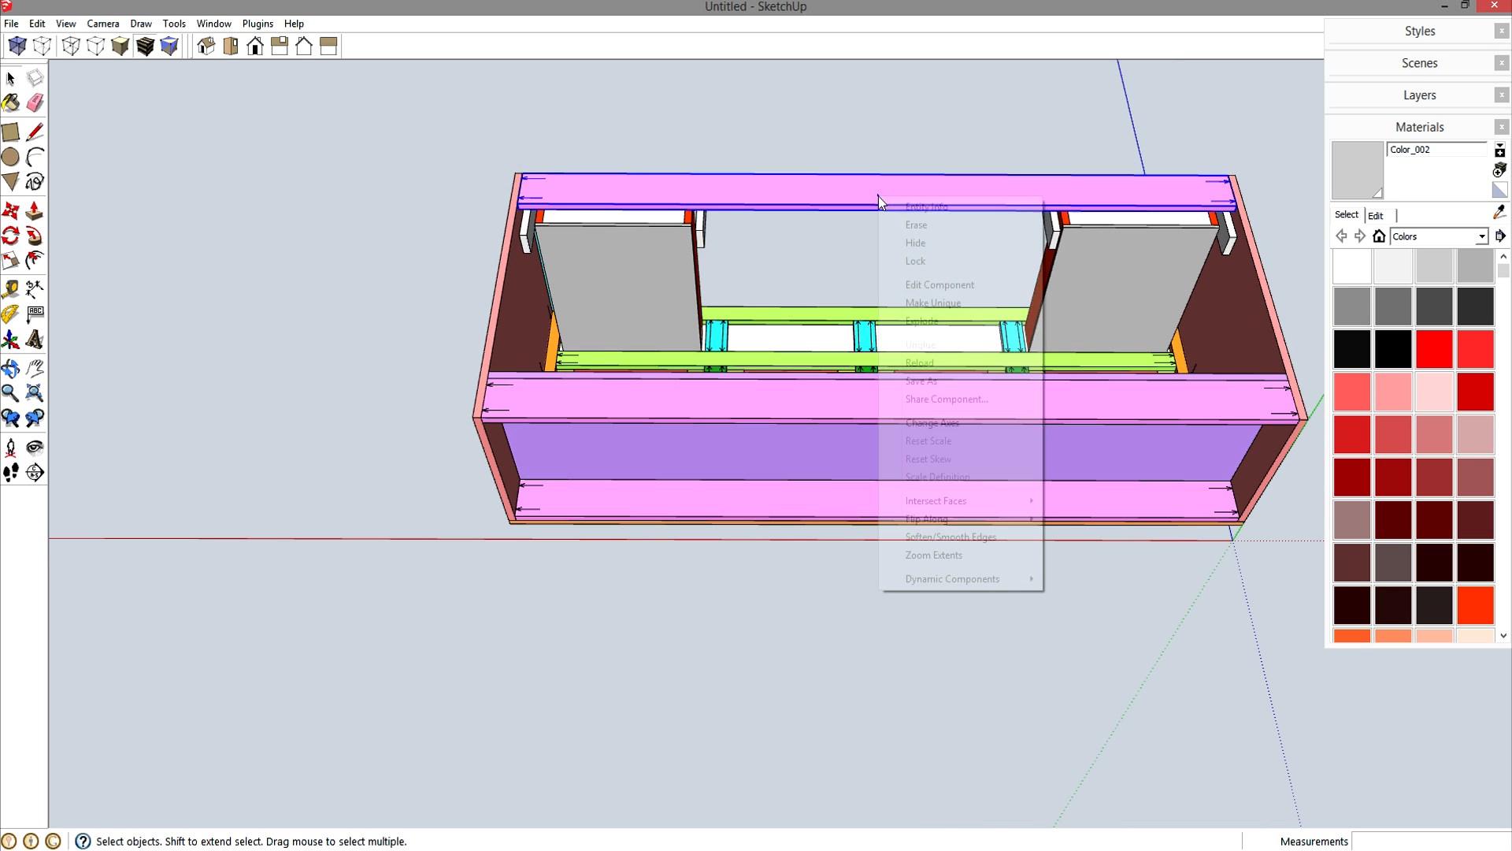
click(933, 303)
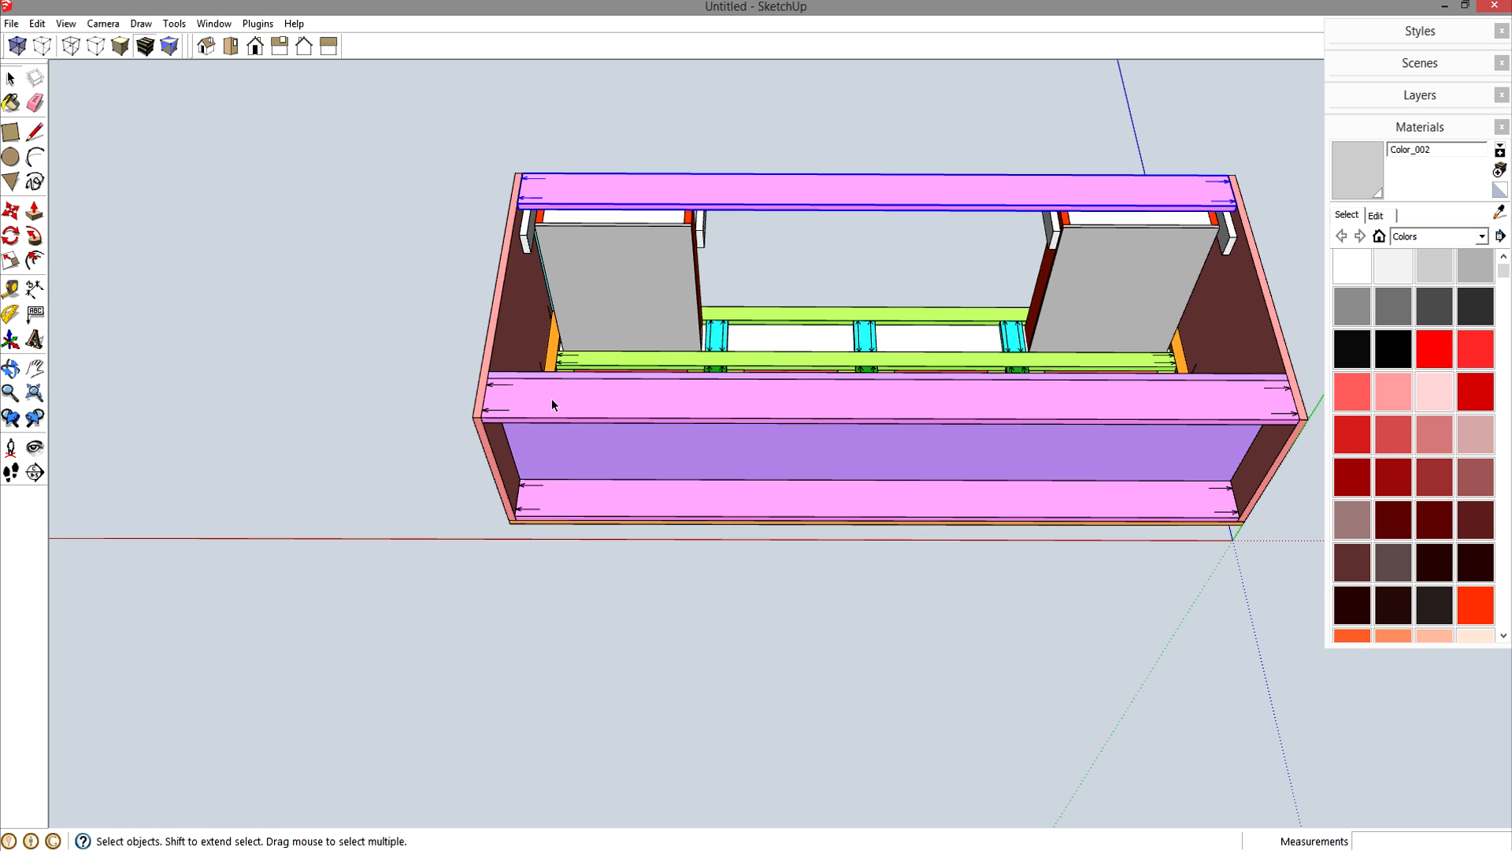
- Open the lower rear pink rail and create a copy of one end arrow rotated to point toward the purple bottom panel
double_click(551, 398)
scroll(517, 399, up, 4)
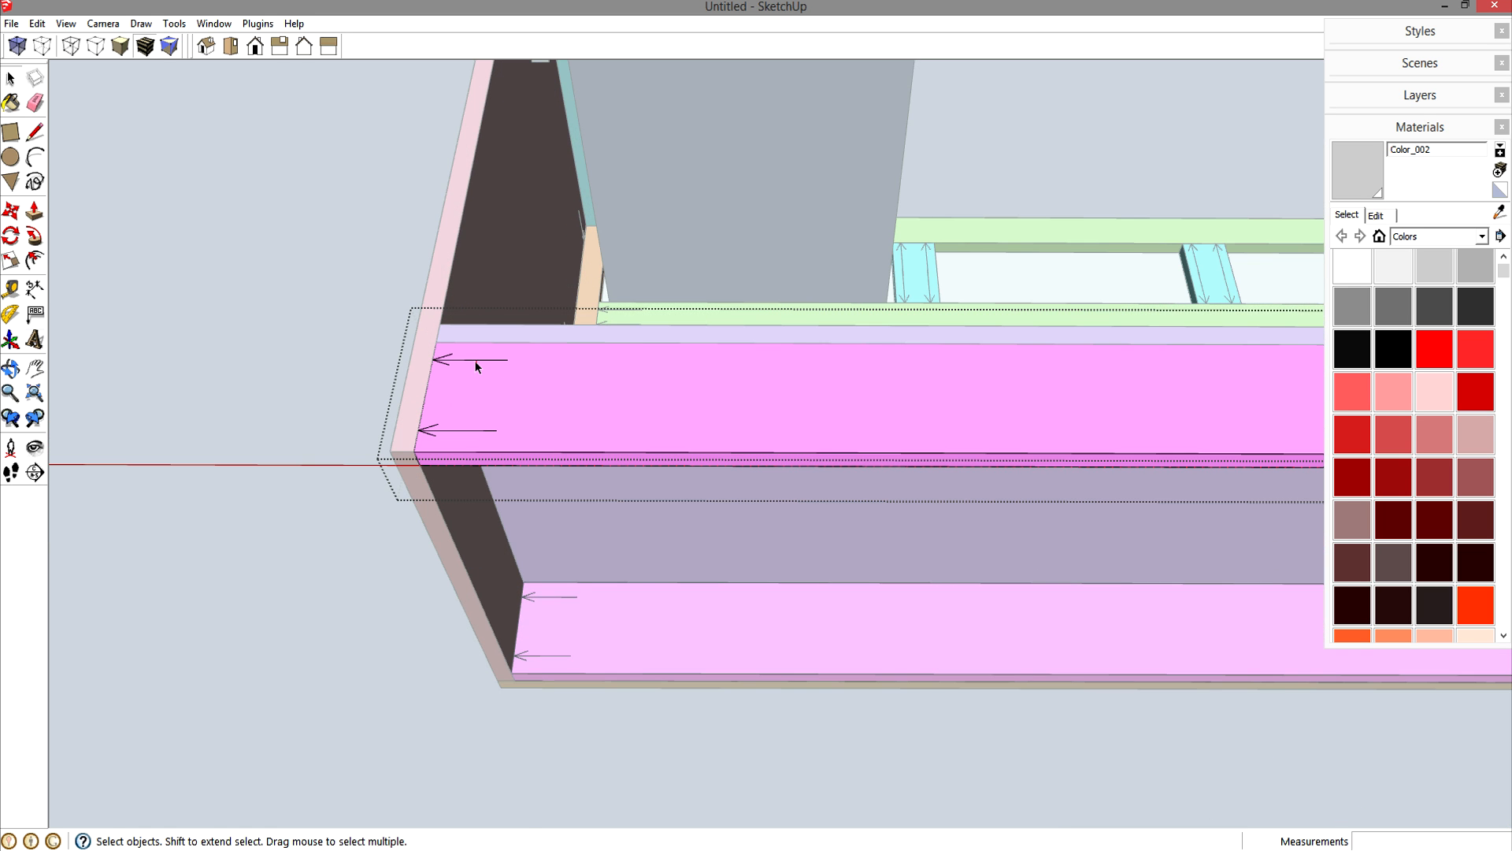
click(475, 362)
scroll(477, 363, up, 3)
key(q)
click(499, 354)
click(532, 356)
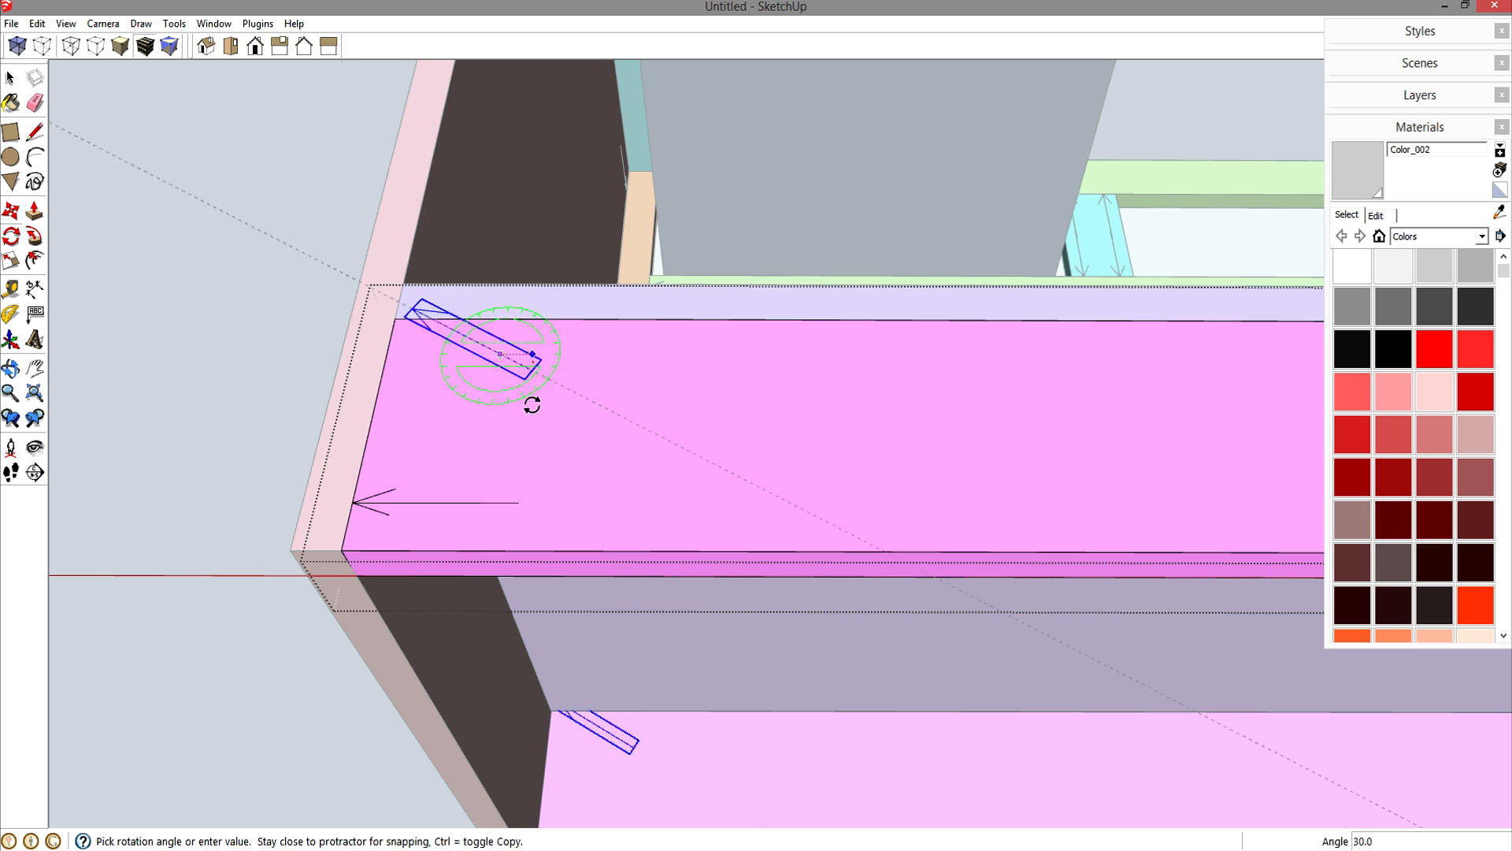
click(497, 427)
- Move the rotated arrow so its tip touches the rail edge that meets the purple bottom panel
key(m)
click(517, 268)
click(477, 320)
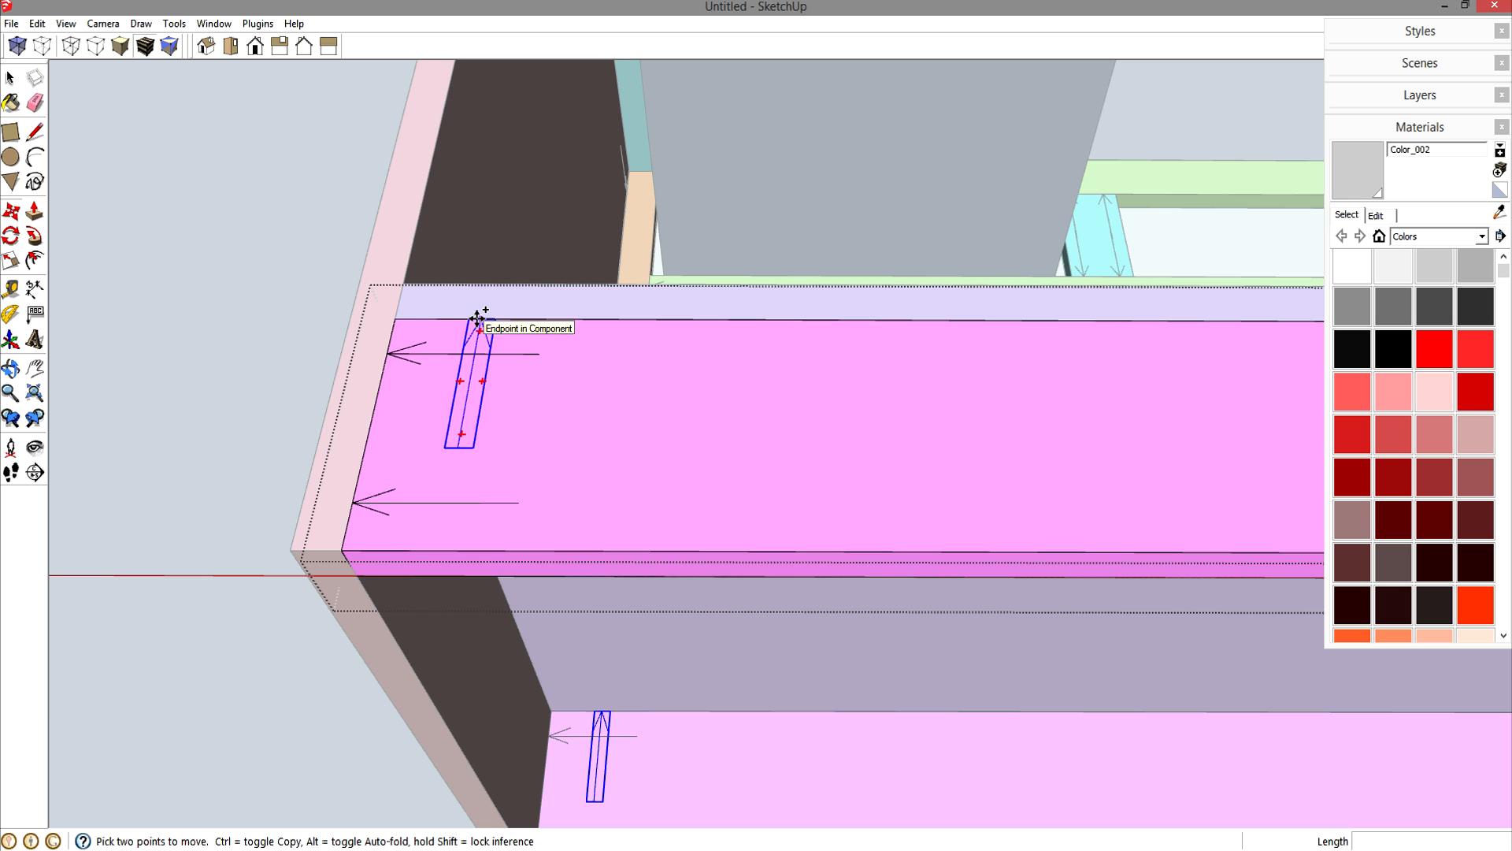
- Array the rotated arrow along the rail with seven copies at 10-inch spacing and finish editing the rail
scroll(475, 318, down, 5)
key(ctrl)
click(475, 319)
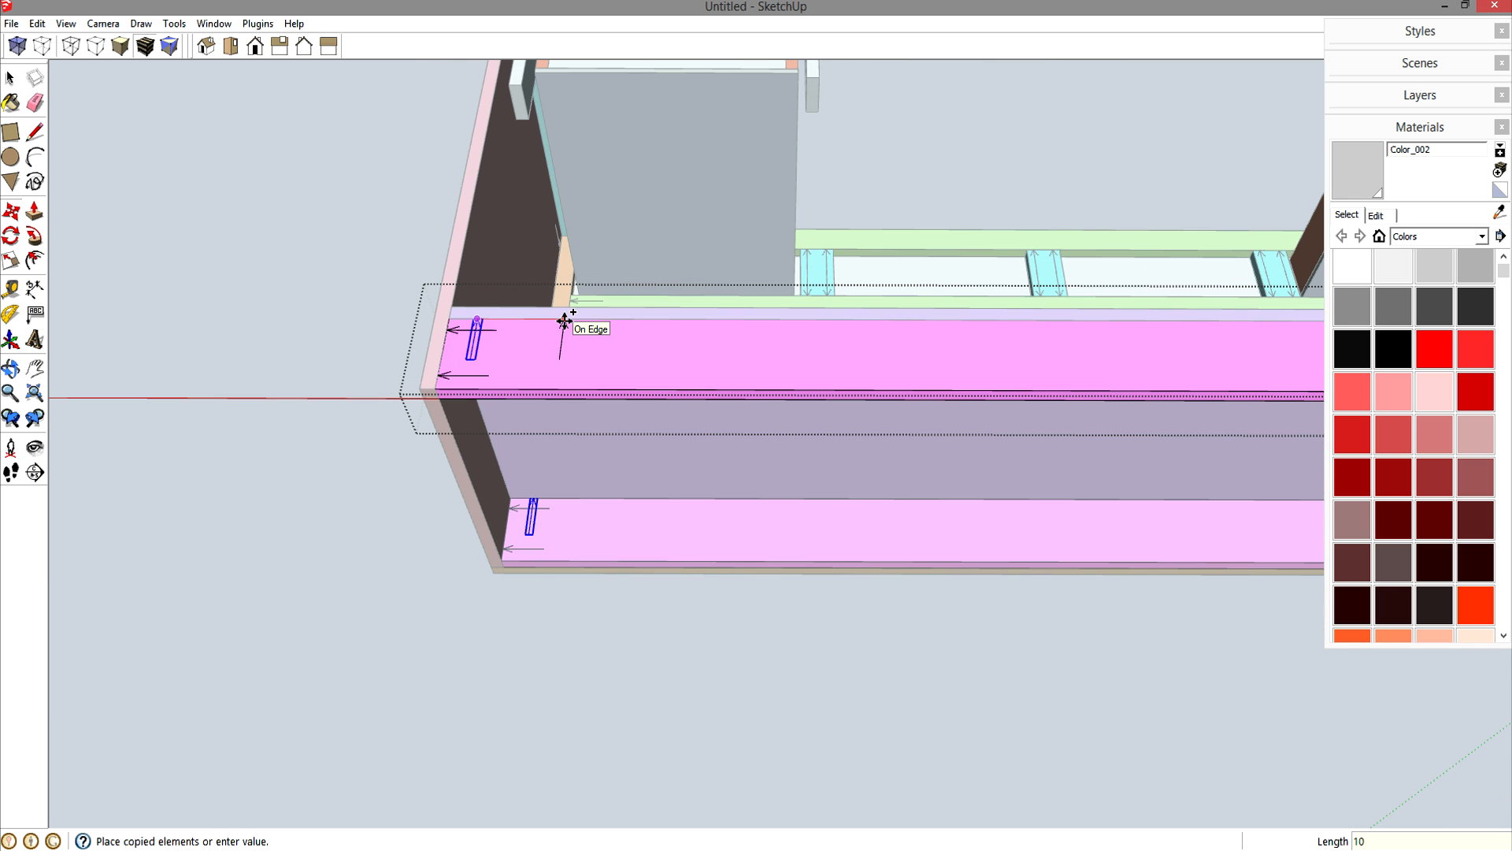
key(Return)
scroll(565, 321, down, 4)
shift+middle_drag(745, 327, 531, 338)
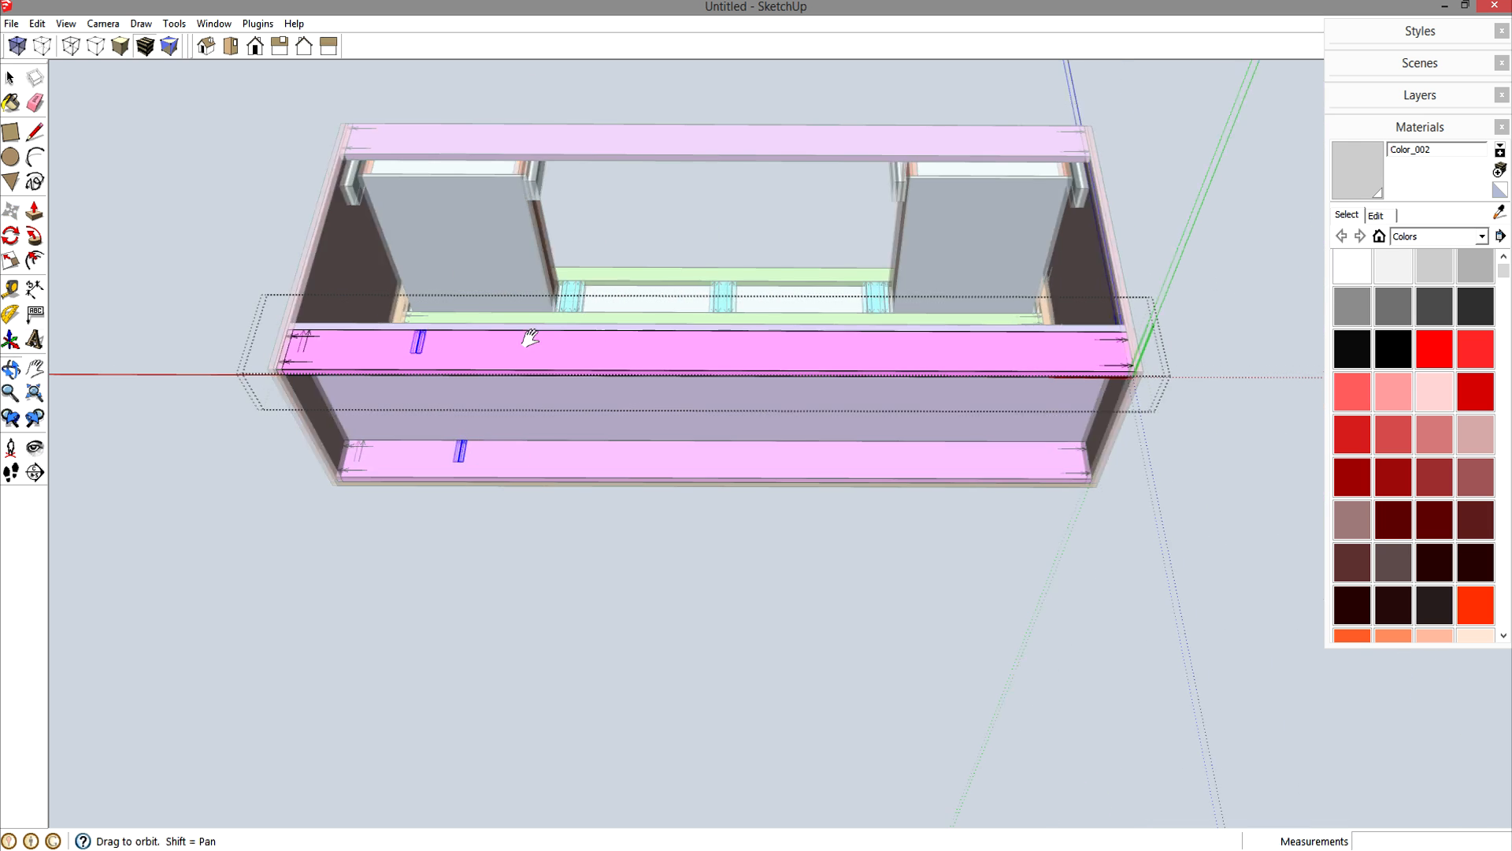
key(Return)
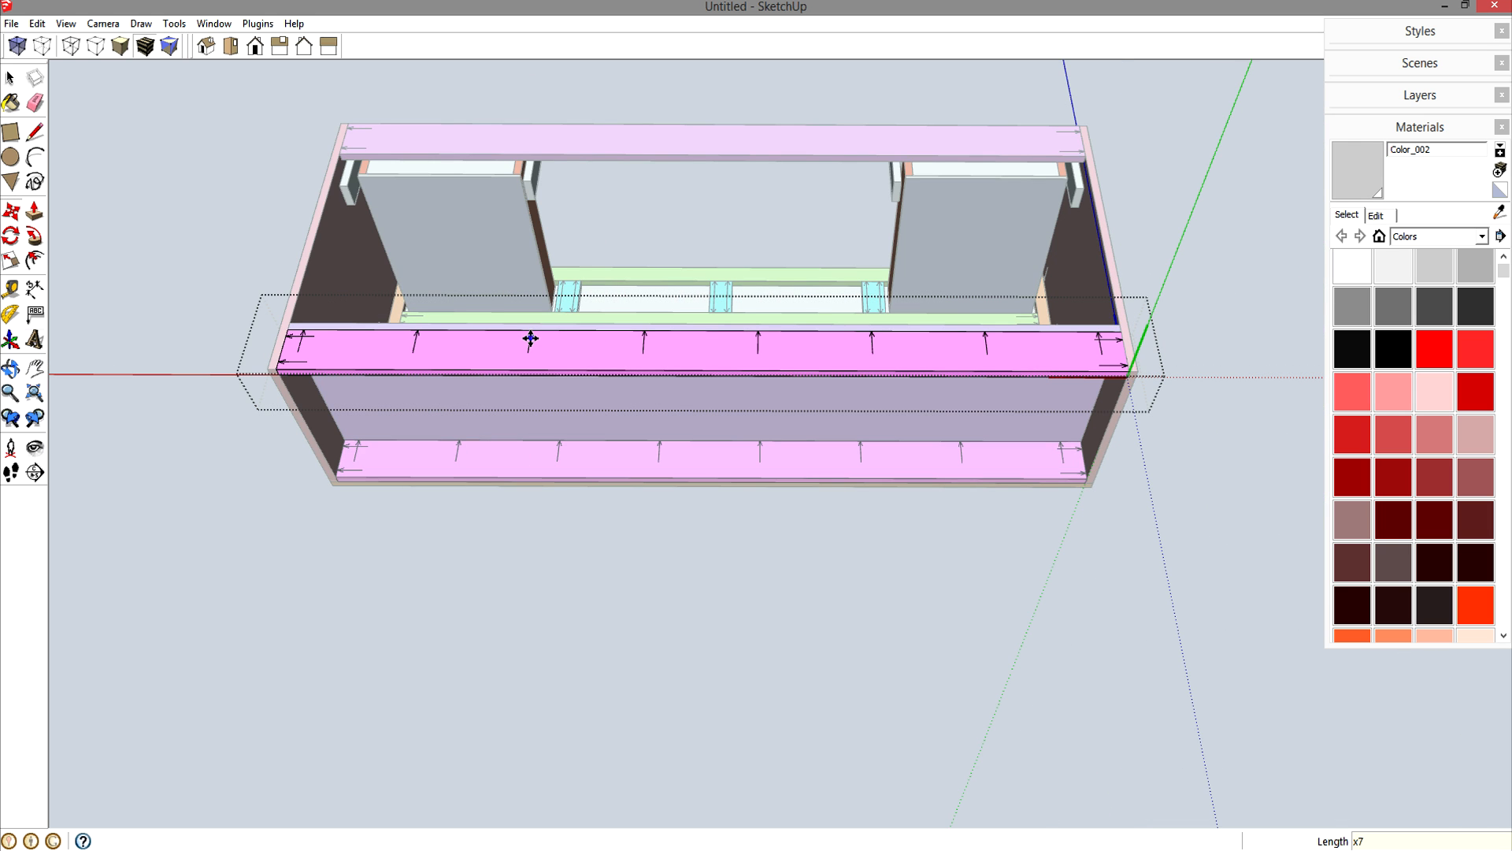
key(space)
click(784, 589)
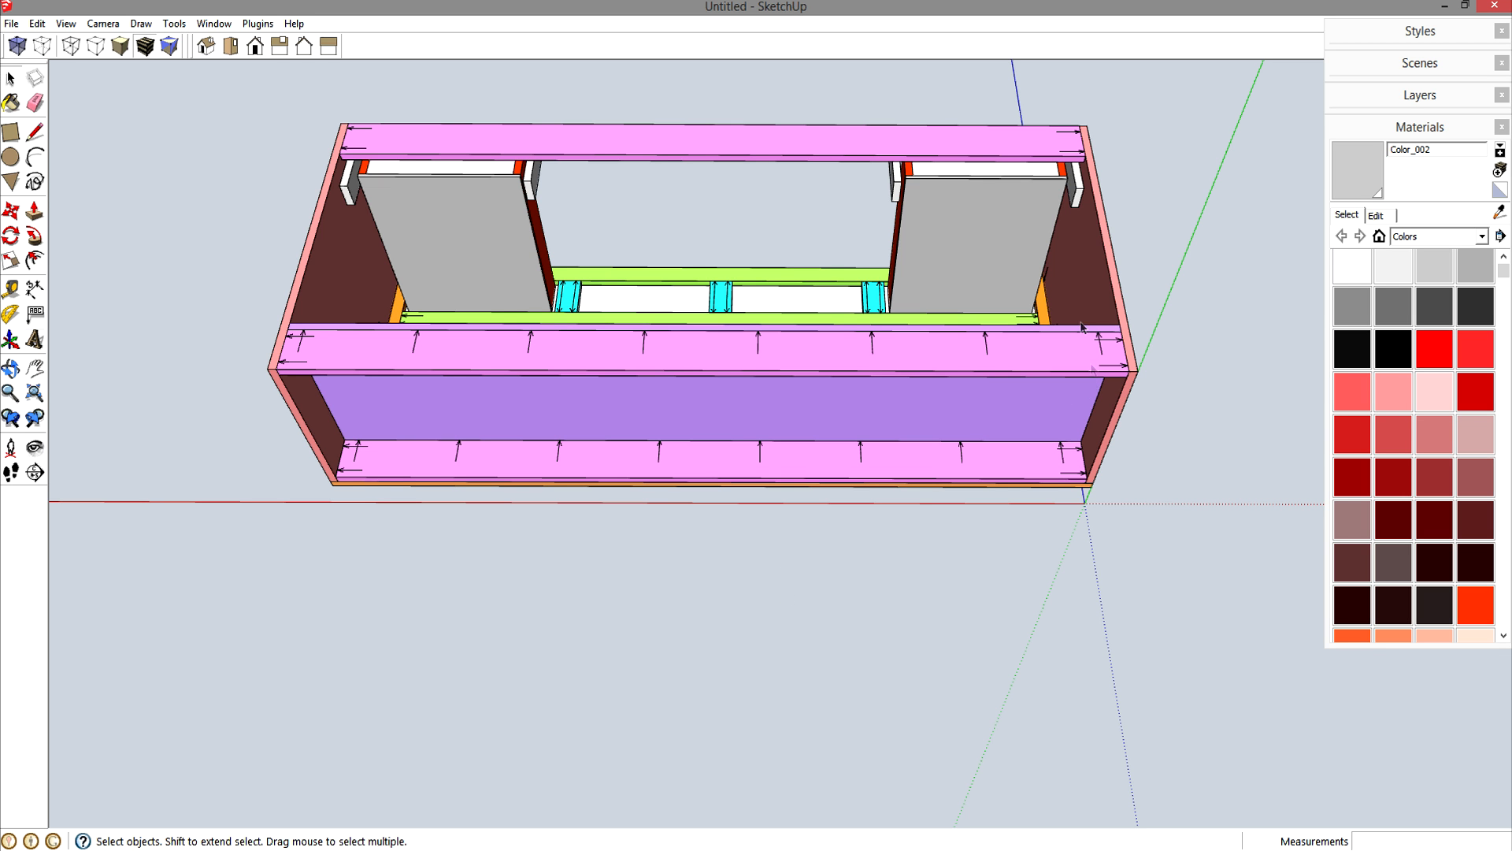
- Copy the purple bottom panel to a free spot away from the cabinet and open the copy for editing
middle_drag(786, 404, 1012, 501)
click(993, 512)
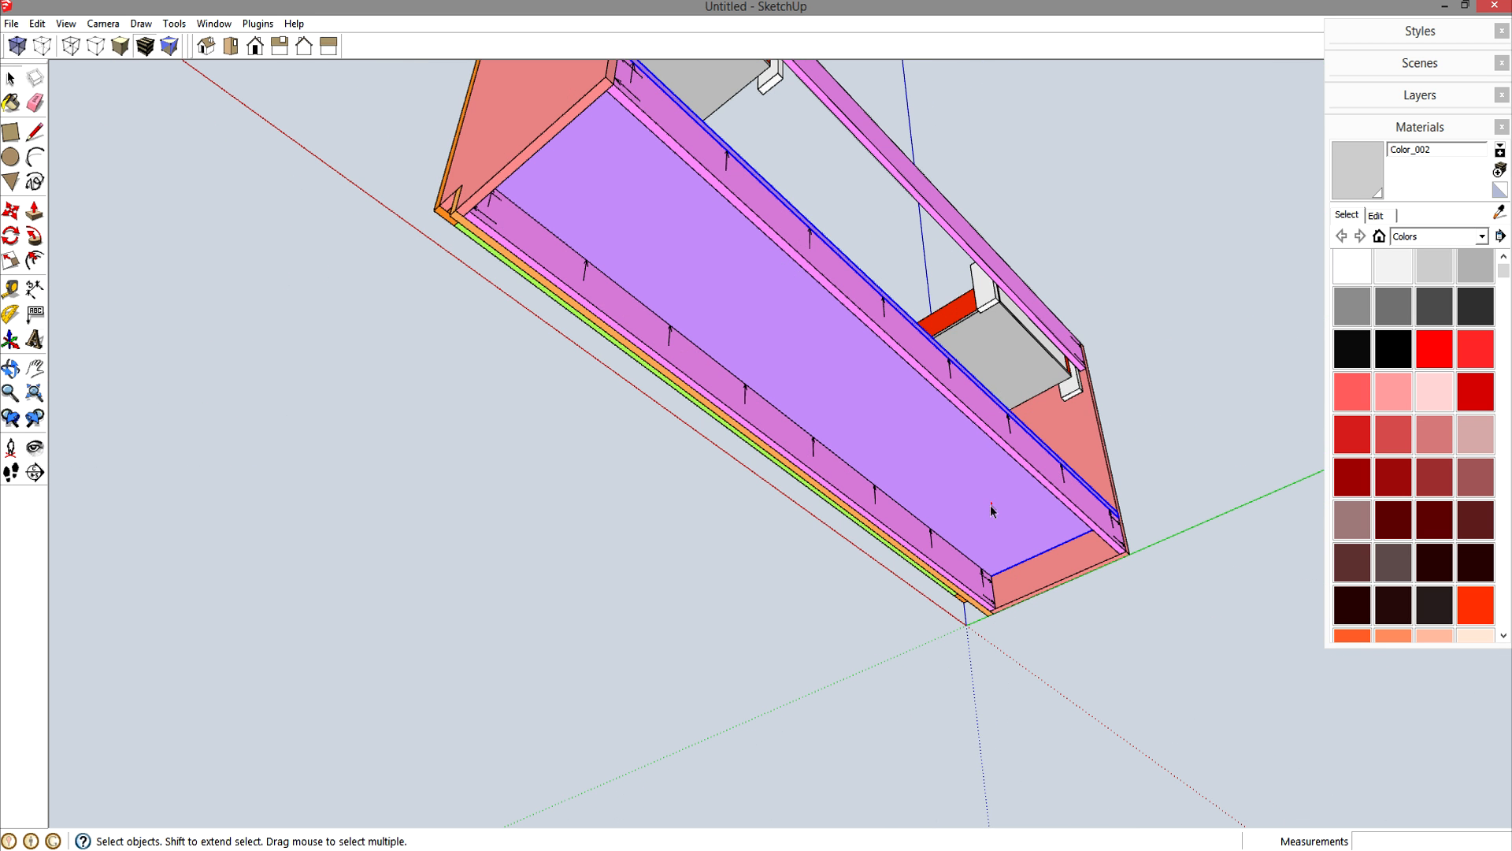
middle_drag(987, 538, 823, 516)
middle_drag(836, 228, 817, 437)
key(m)
click(802, 435)
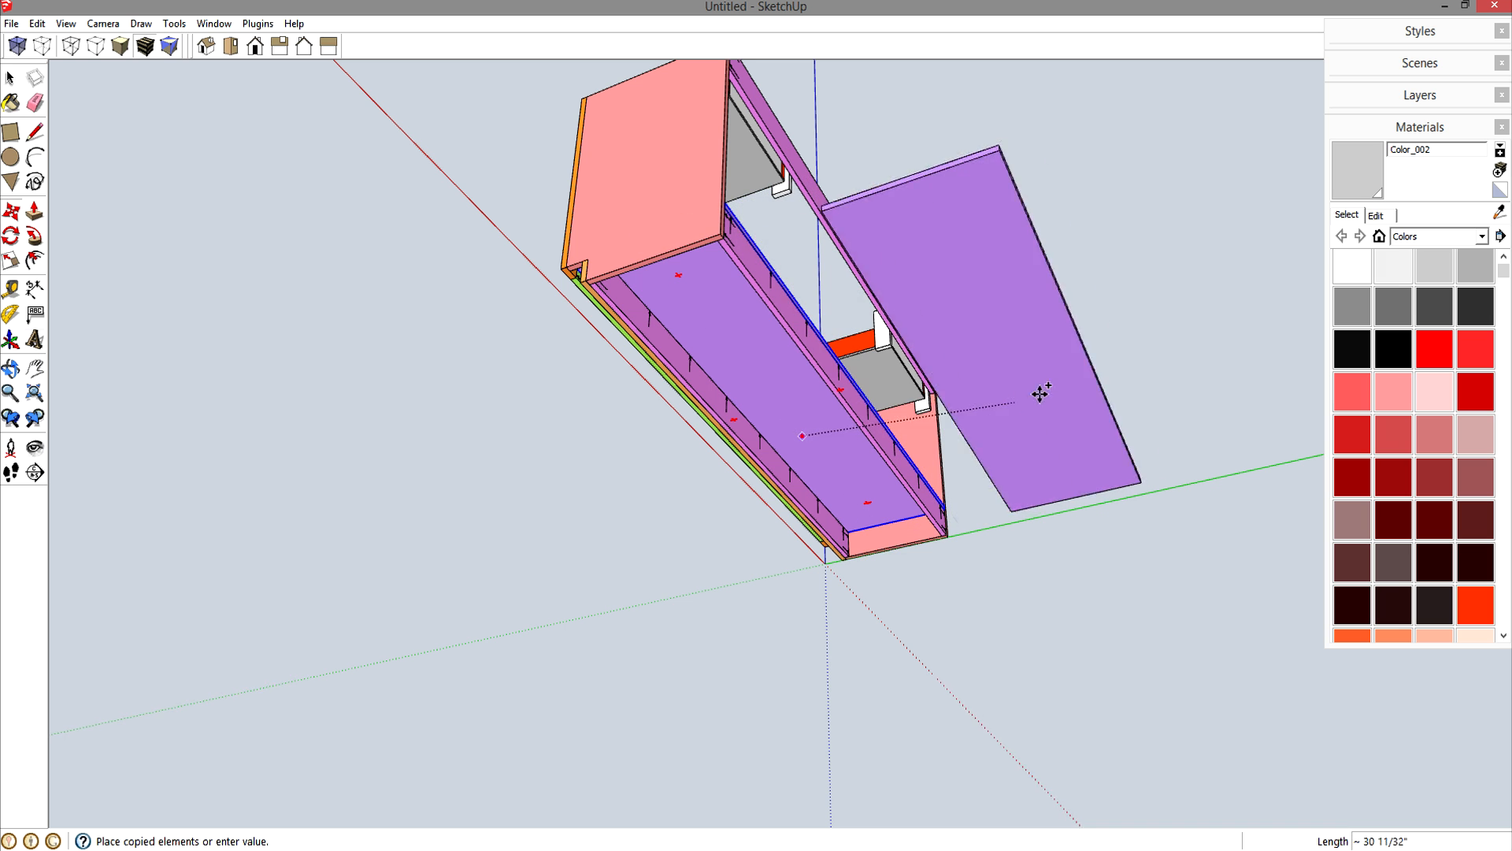
click(1161, 347)
key(space)
middle_drag(997, 309, 540, 352)
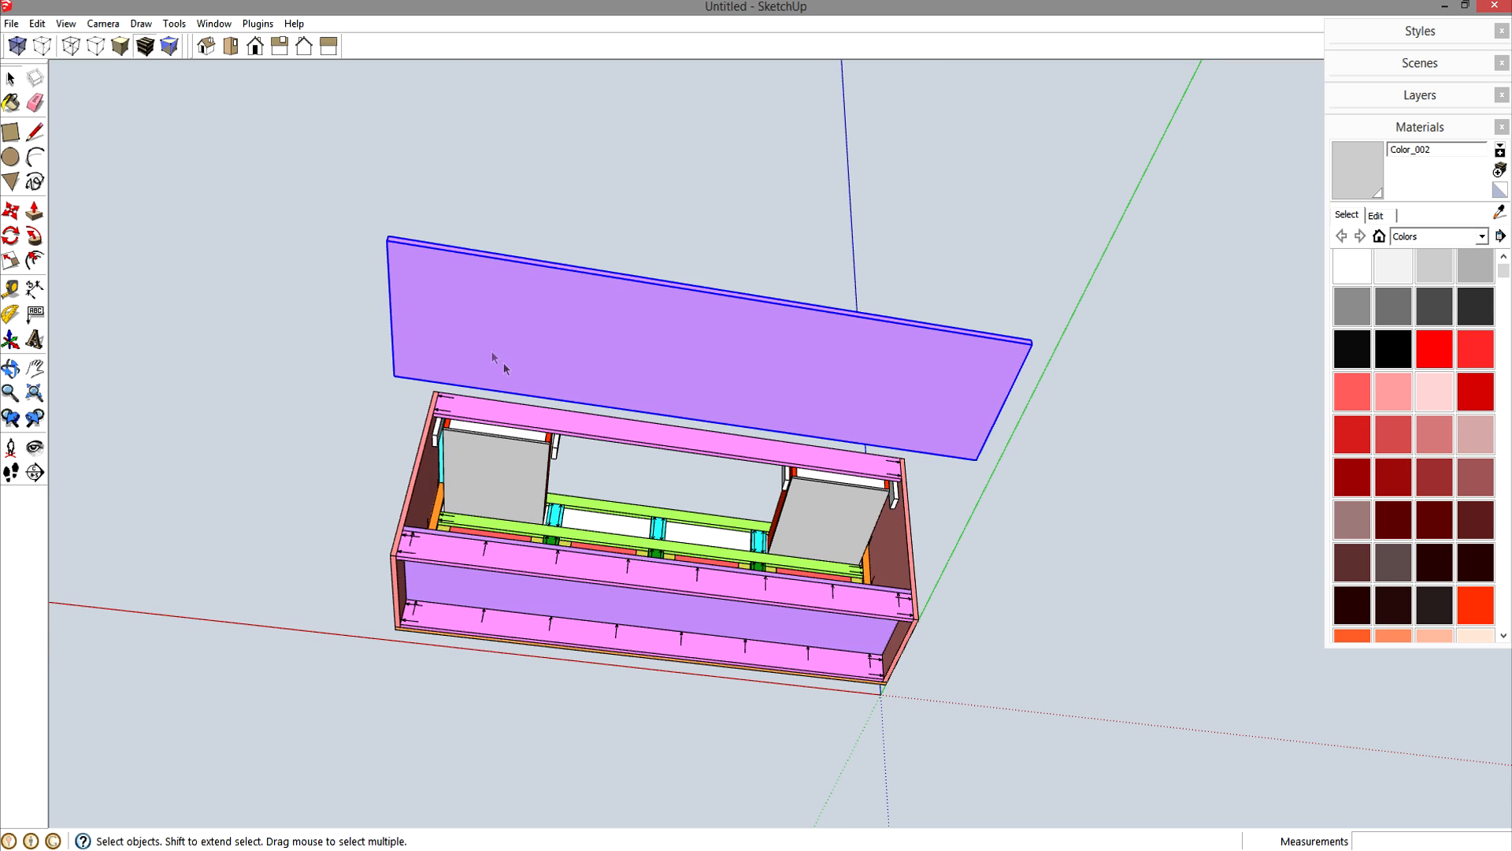
double_click(503, 365)
scroll(478, 380, up, 5)
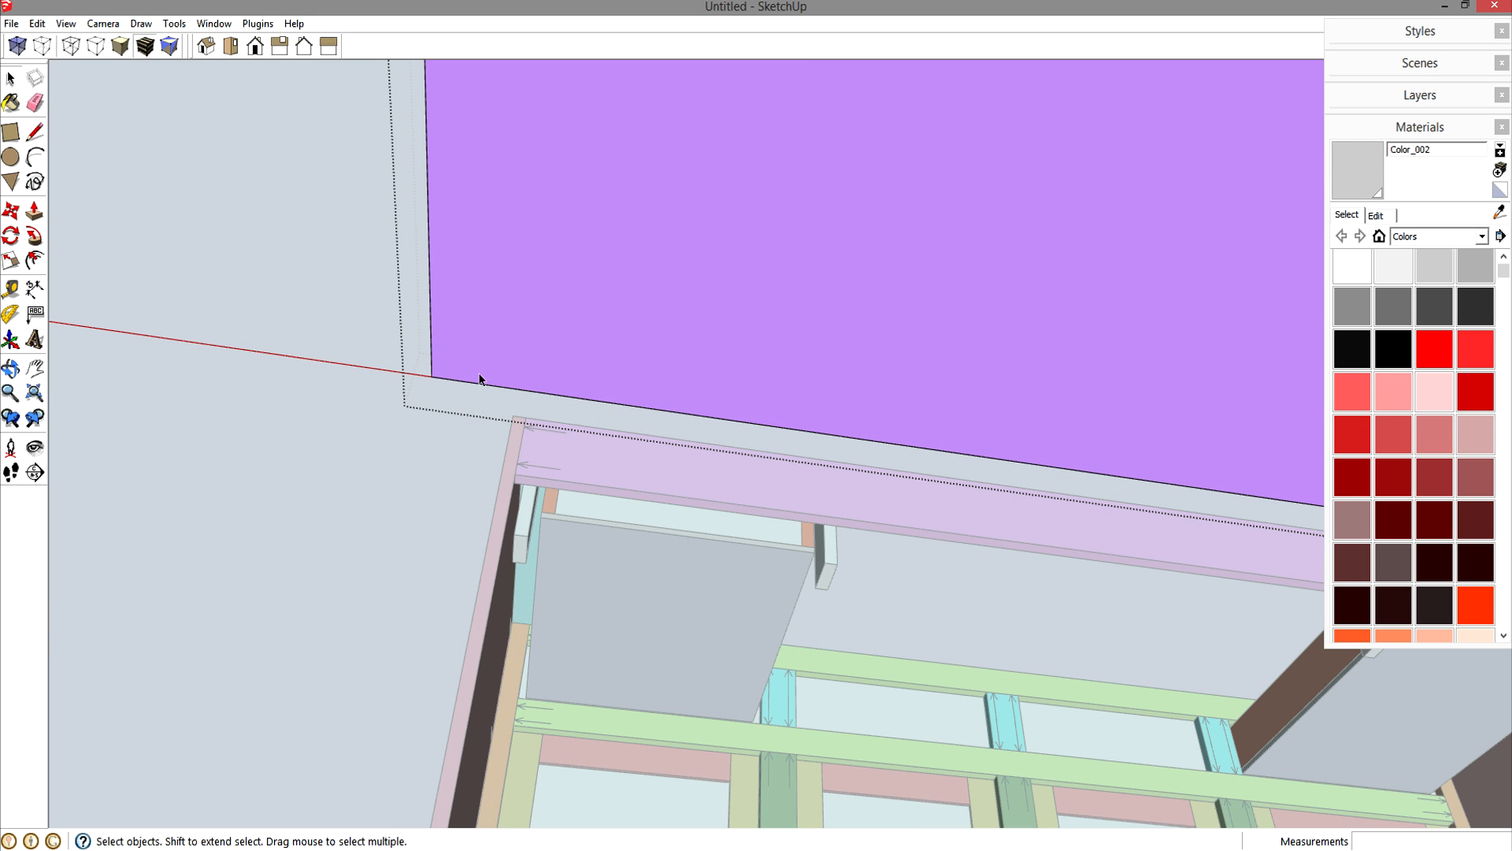
key(l)
click(430, 337)
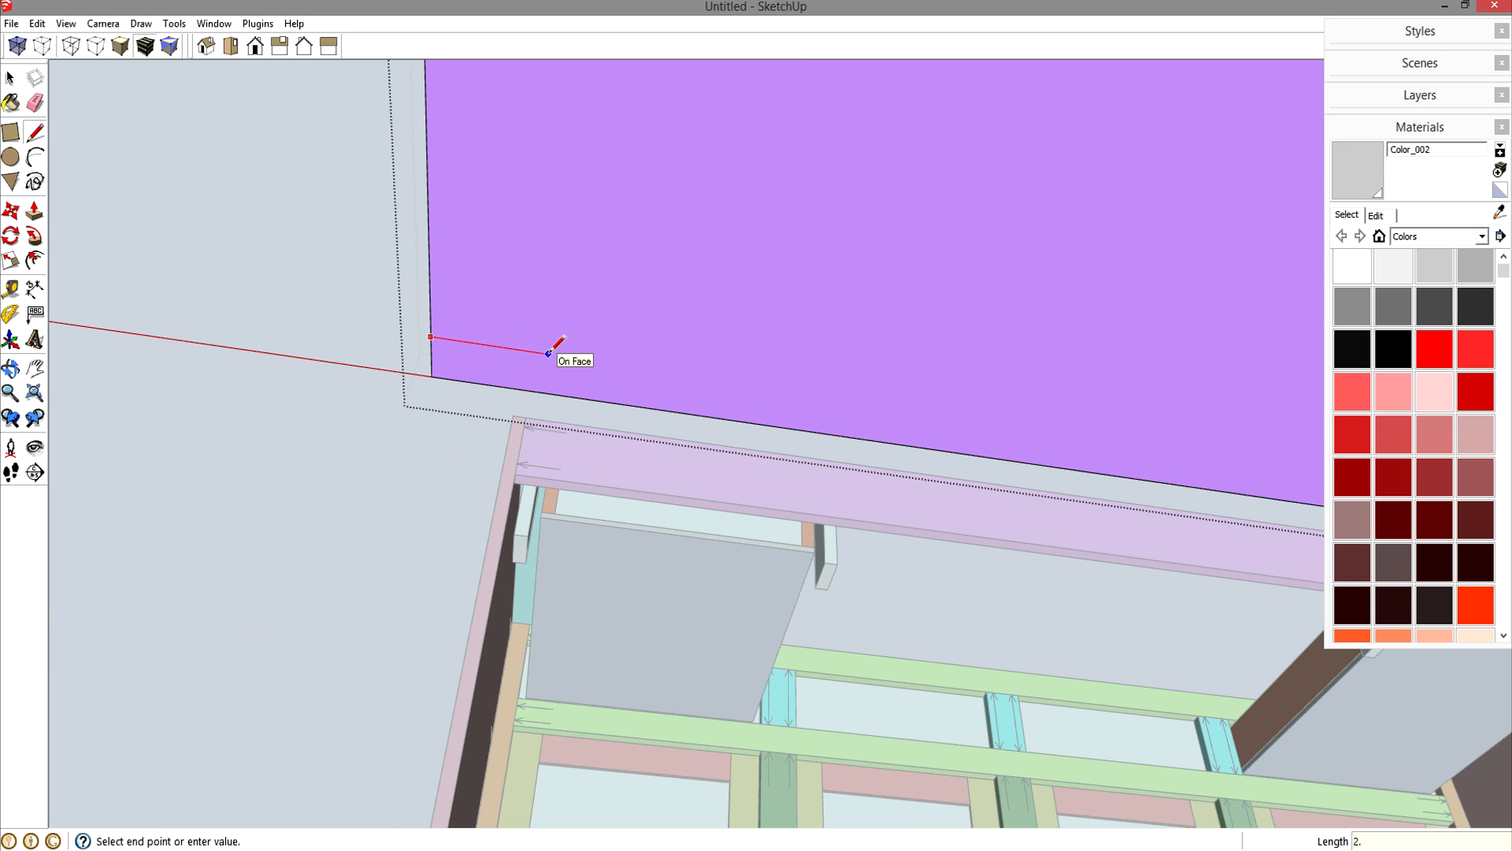
key(Return)
scroll(450, 337, up, 5)
middle_drag(560, 404, 694, 444)
key(space)
key(l)
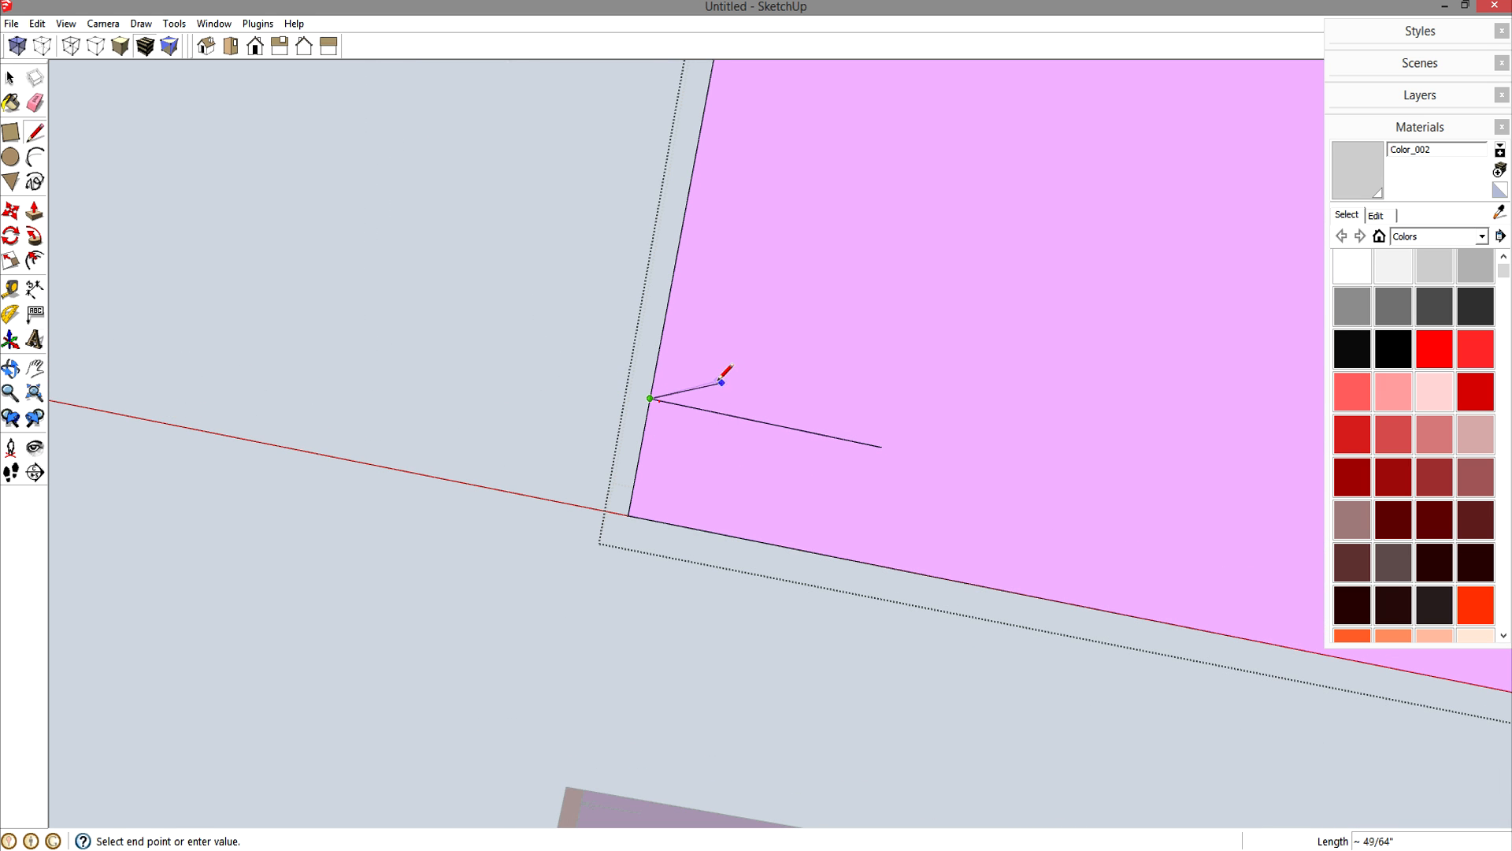
key(Escape)
click(710, 448)
click(650, 399)
key(space)
drag(615, 344, 910, 488)
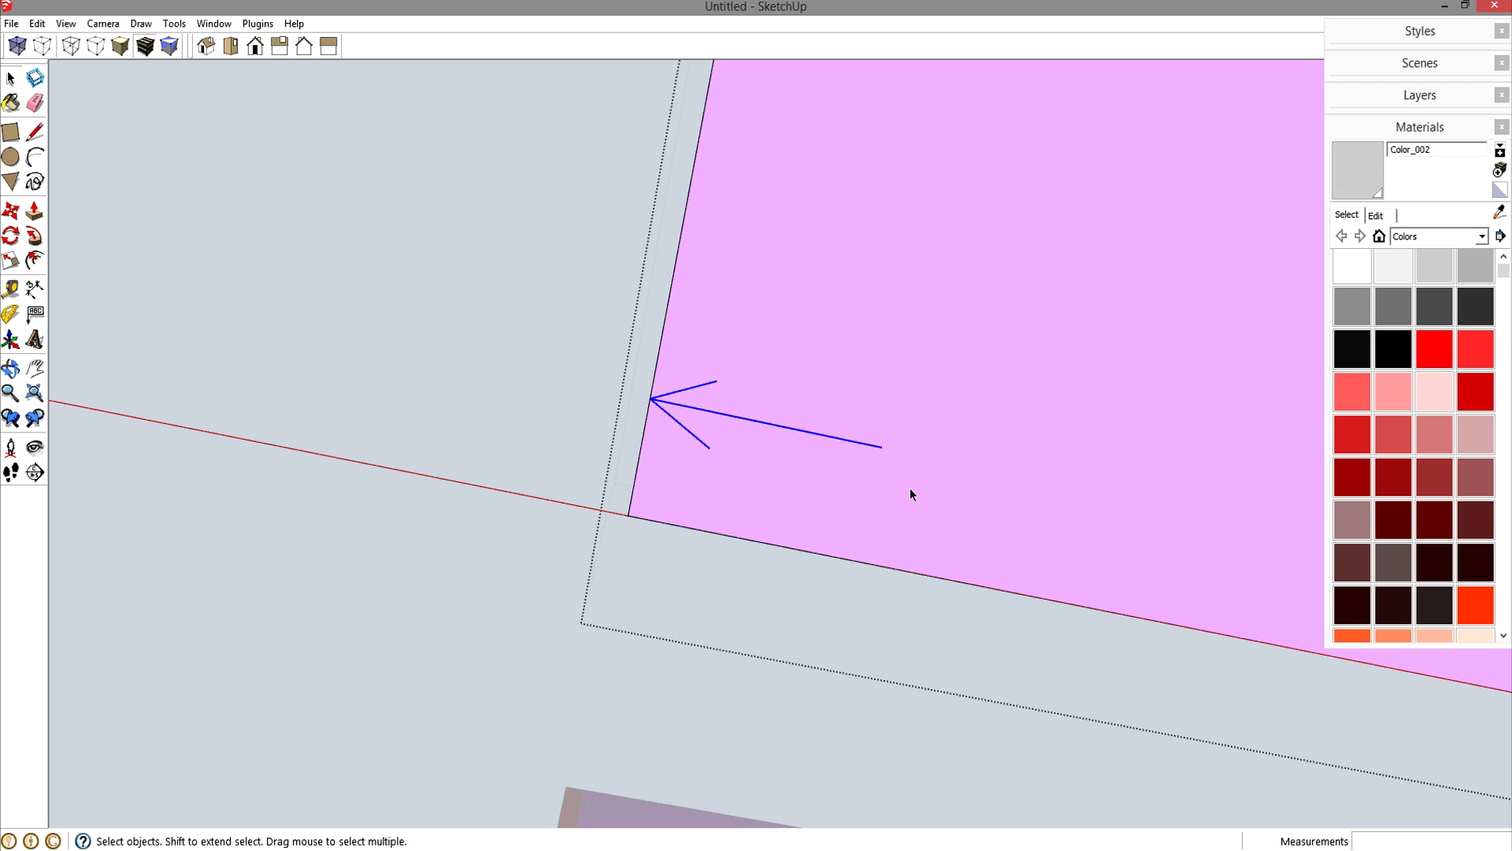
key(g)
key(Return)
key(m)
middle_drag(909, 488, 878, 347)
key(Delete)
- Draw an arrow with a 2.5-inch shaft on the panel copy's underside, pointing at the short edge near the corner
key(space)
scroll(764, 545, up, 3)
key(l)
click(645, 561)
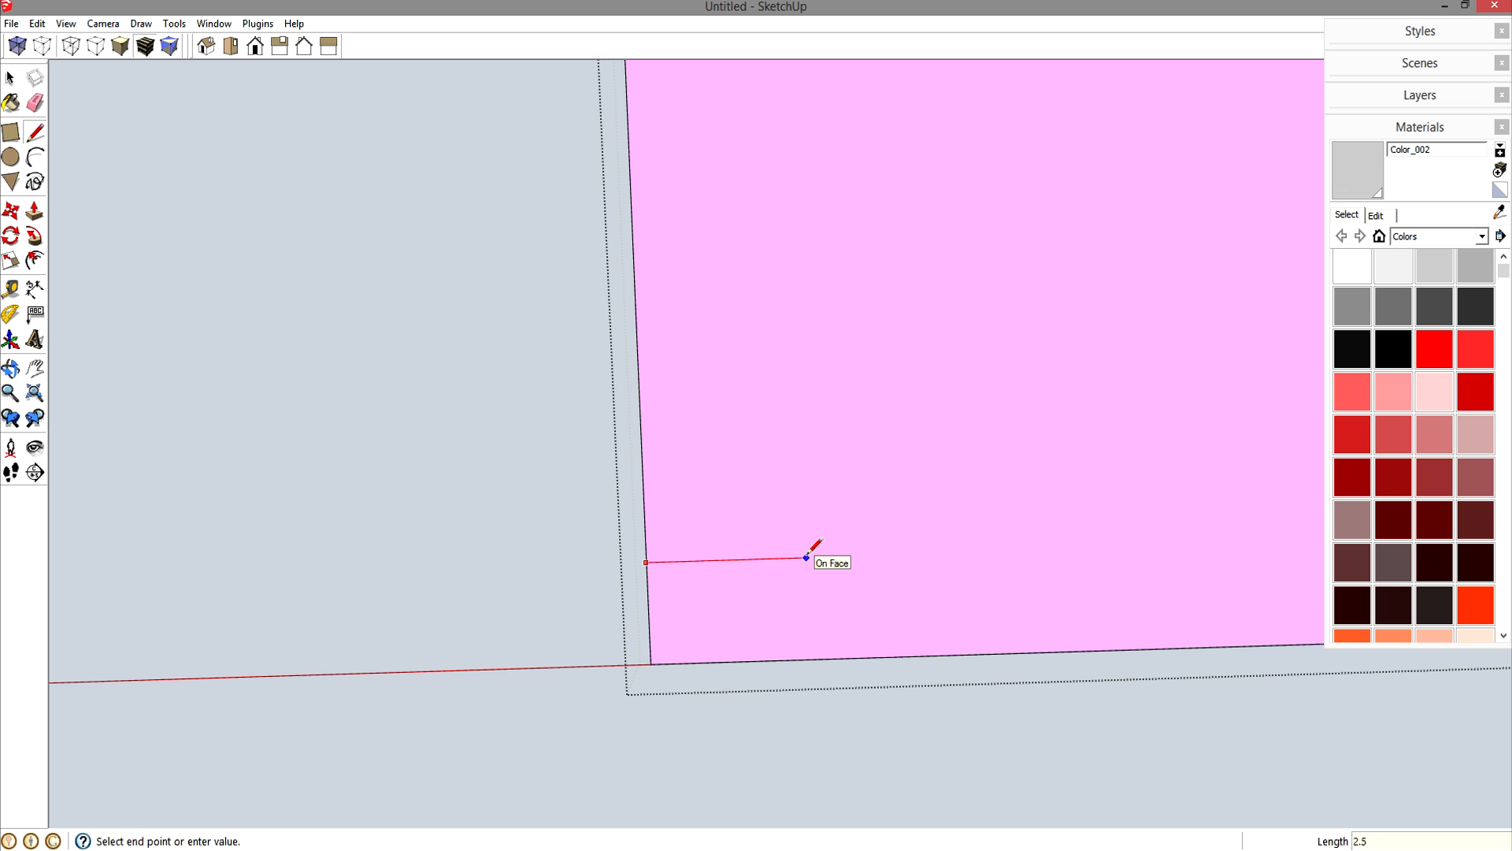
key(Escape)
key(Escape)
- Select all lines of the new arrow and turn them into a component
key(space)
drag(607, 513, 976, 640)
middle_drag(758, 556, 892, 512)
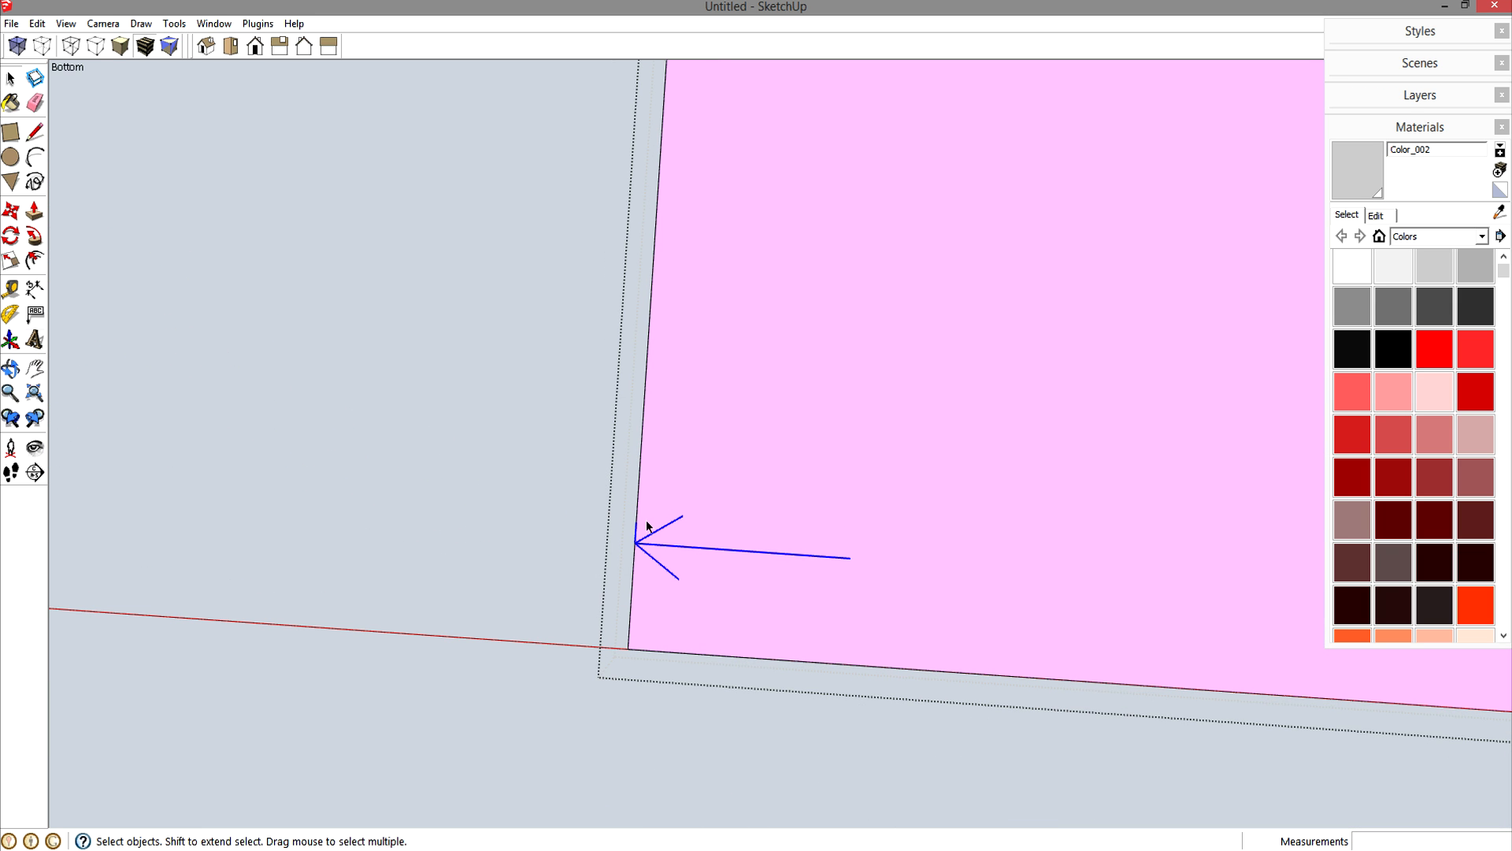
key(g)
key(Return)
- Array the arrow along the panel's short edge with two evenly spaced copies
key(m)
scroll(735, 537, down, 2)
shift+middle_drag(791, 504, 572, 567)
scroll(573, 567, down, 4)
click(675, 565)
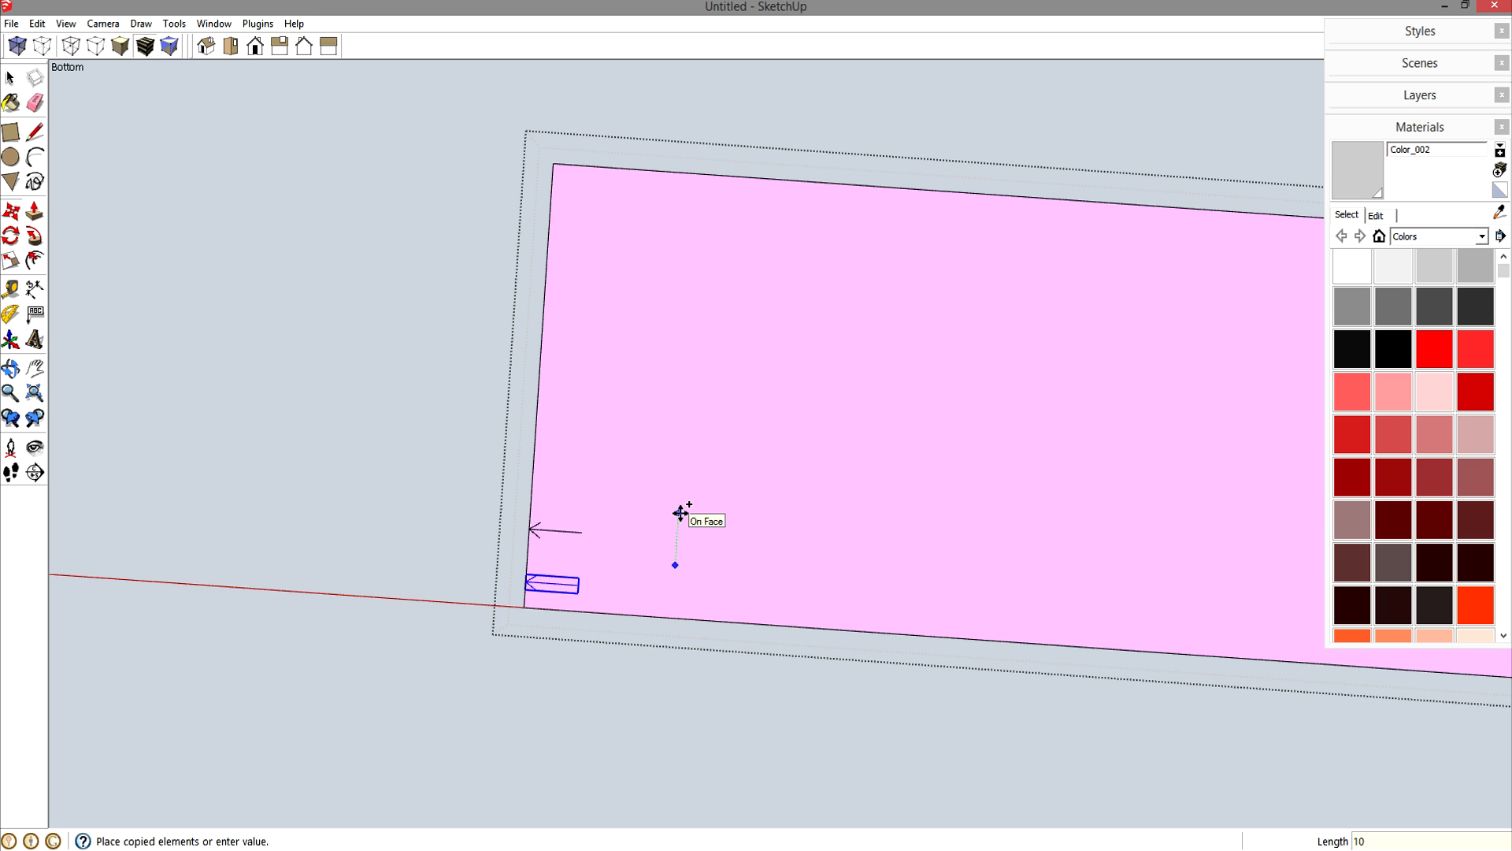
key(Return)
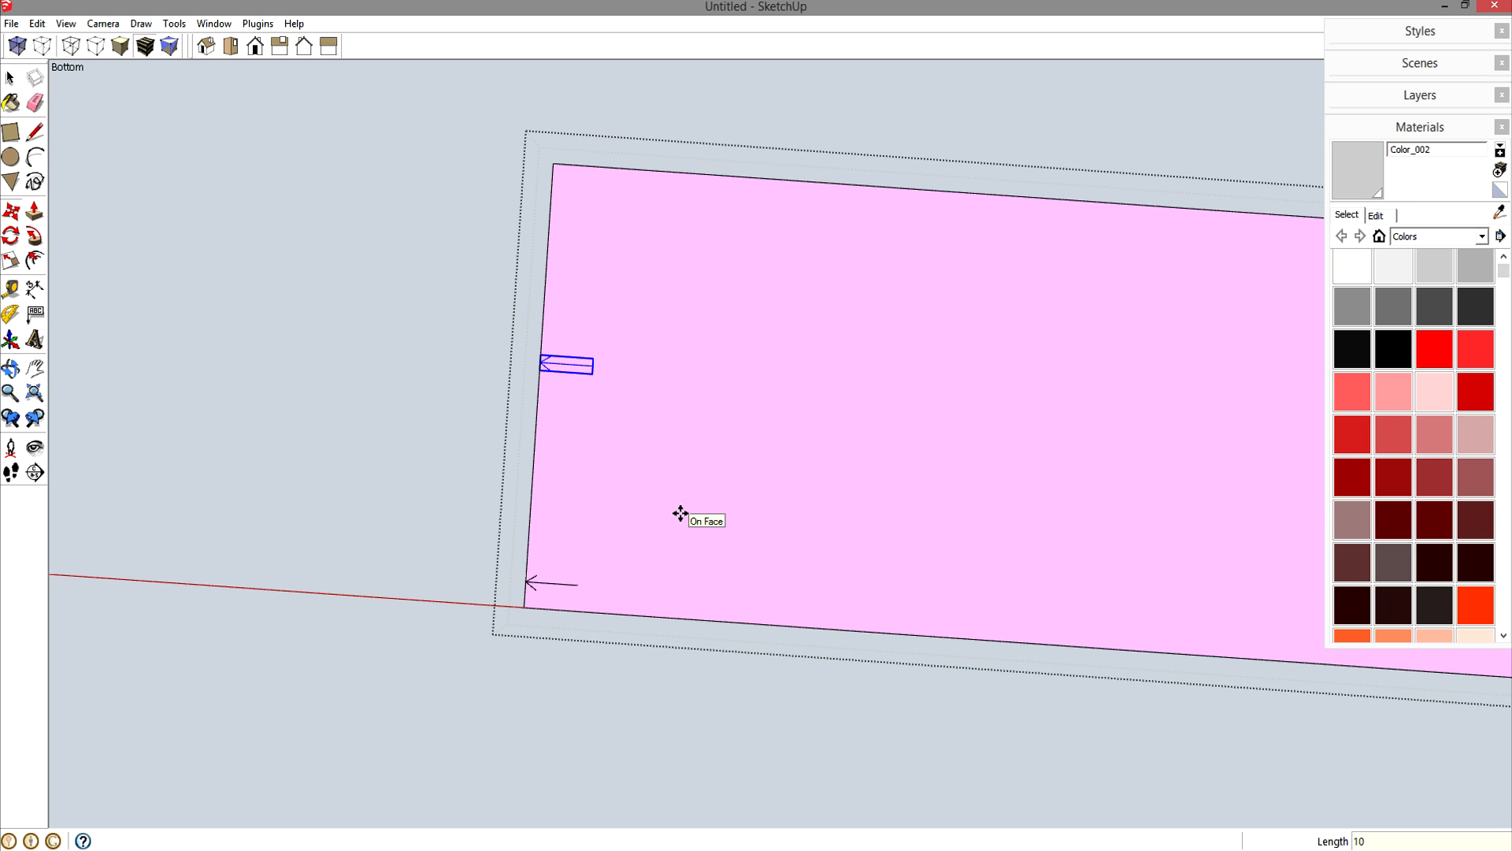
key(Return)
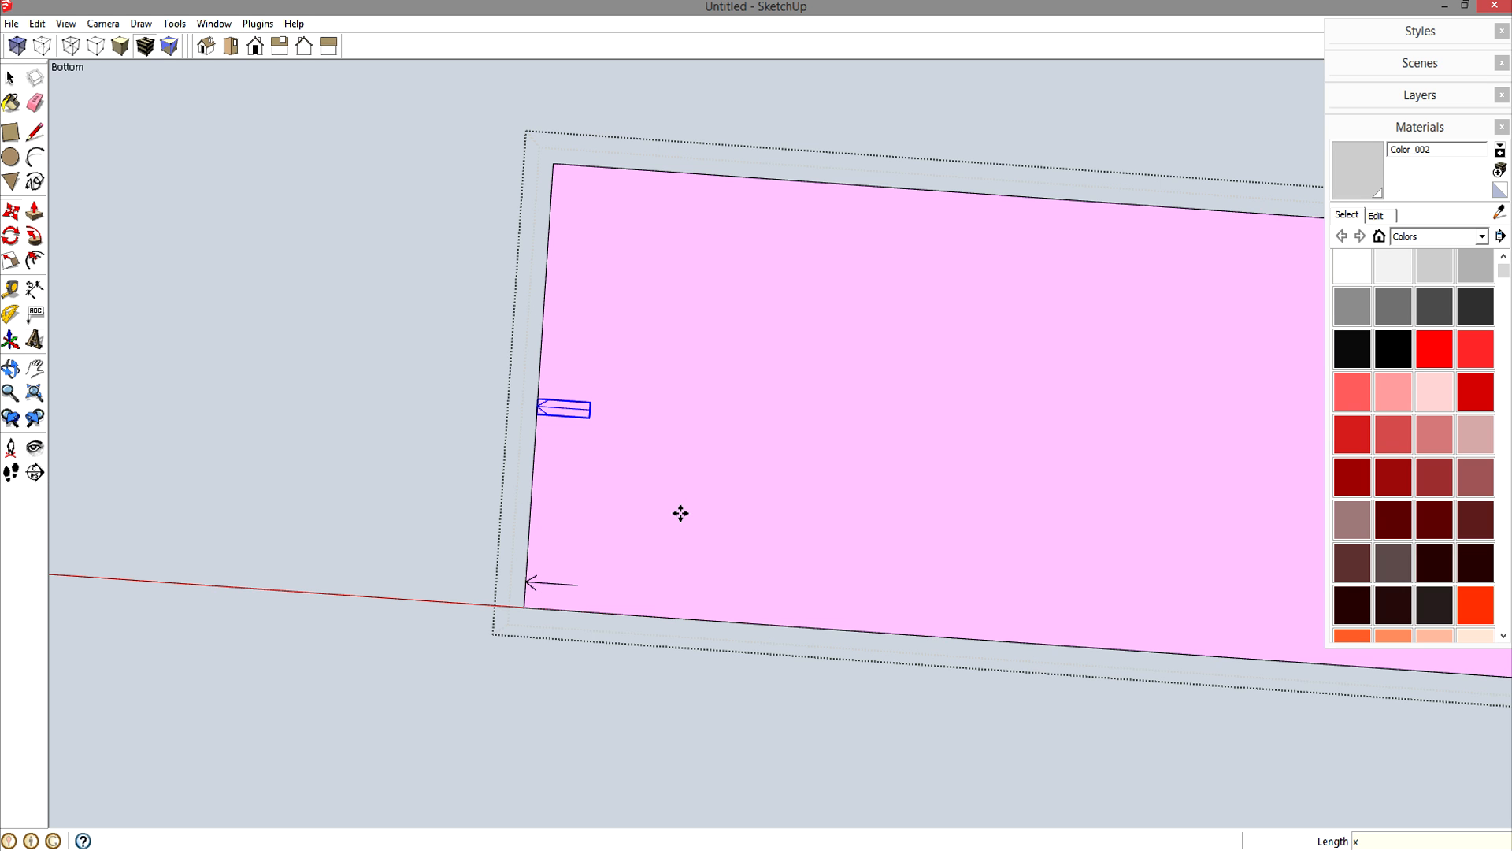
key(space)
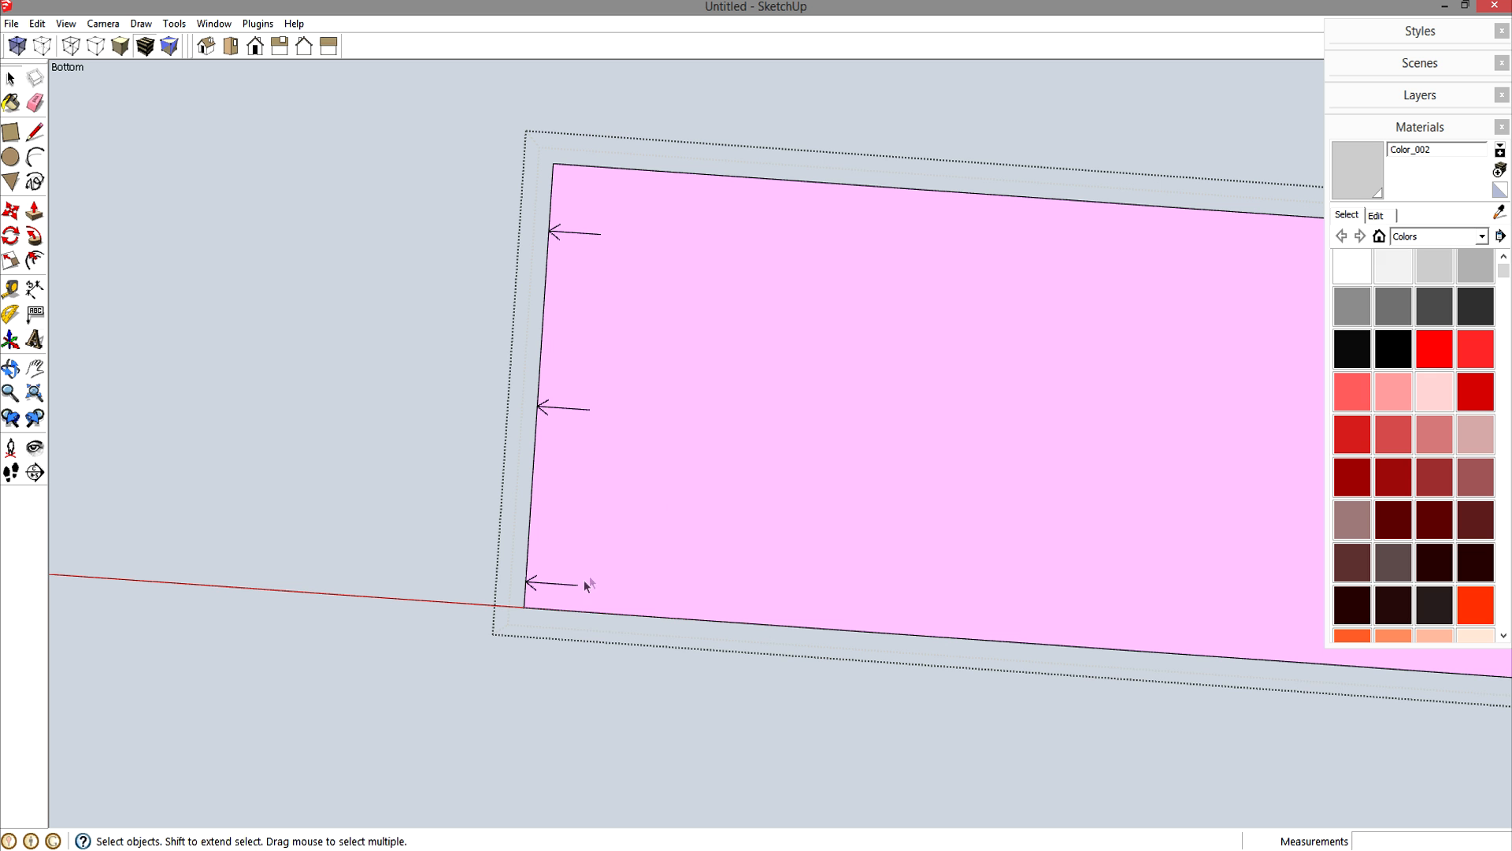
- Select the three short-edge arrows and create copies rotated to point toward the panel's opposite short edge
shift+click(576, 281)
shift+click(568, 411)
shift+click(674, 295)
key(q)
click(590, 409)
click(666, 411)
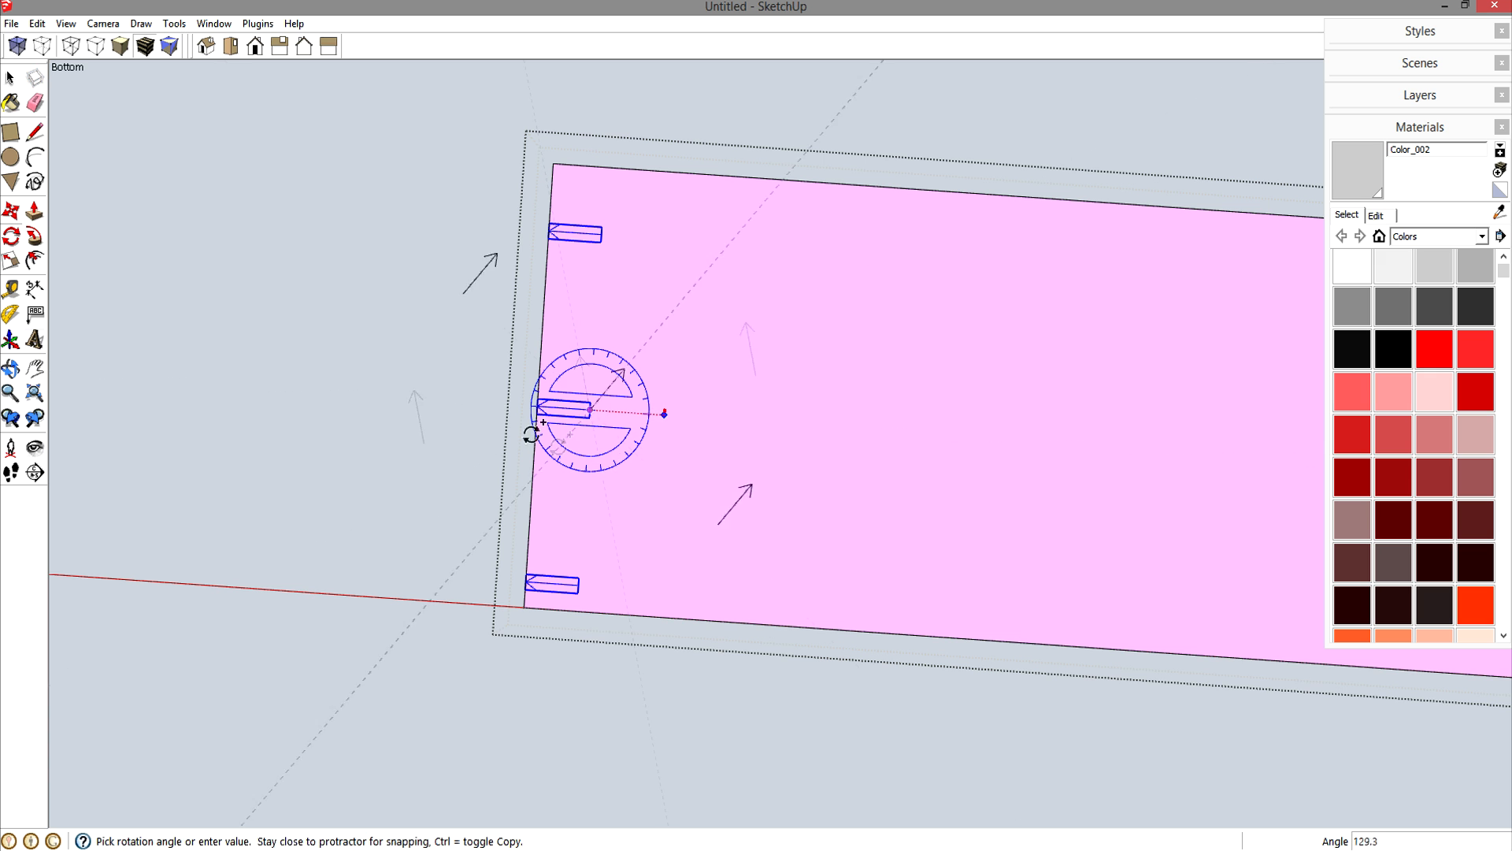
click(519, 410)
- Move the three rotated arrows along the red axis until their tips touch the panel's opposite short edge
key(m)
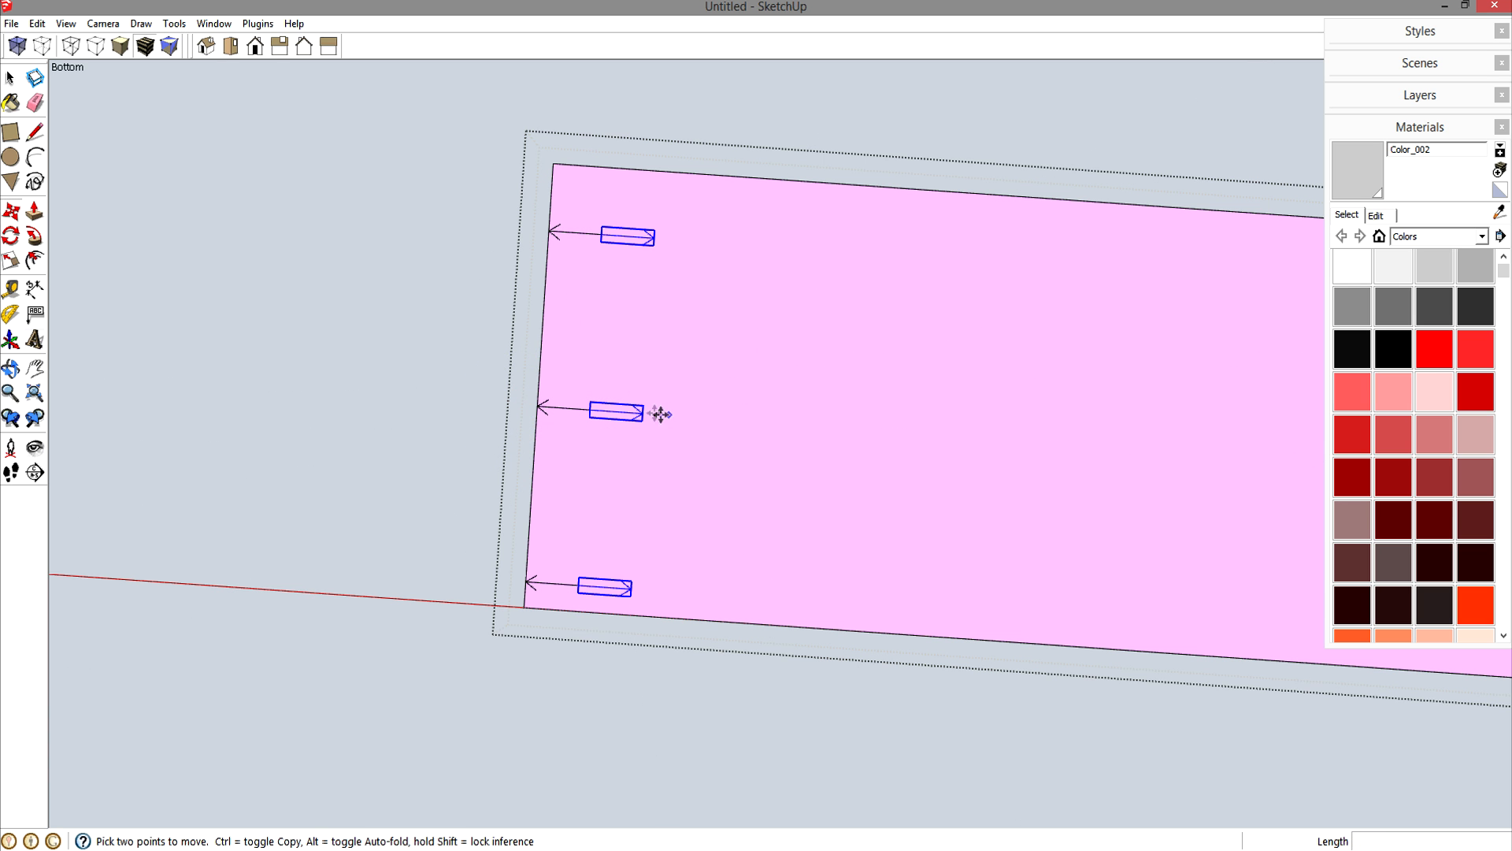
click(646, 413)
scroll(748, 427, down, 2)
shift+middle_drag(873, 439, 252, 381)
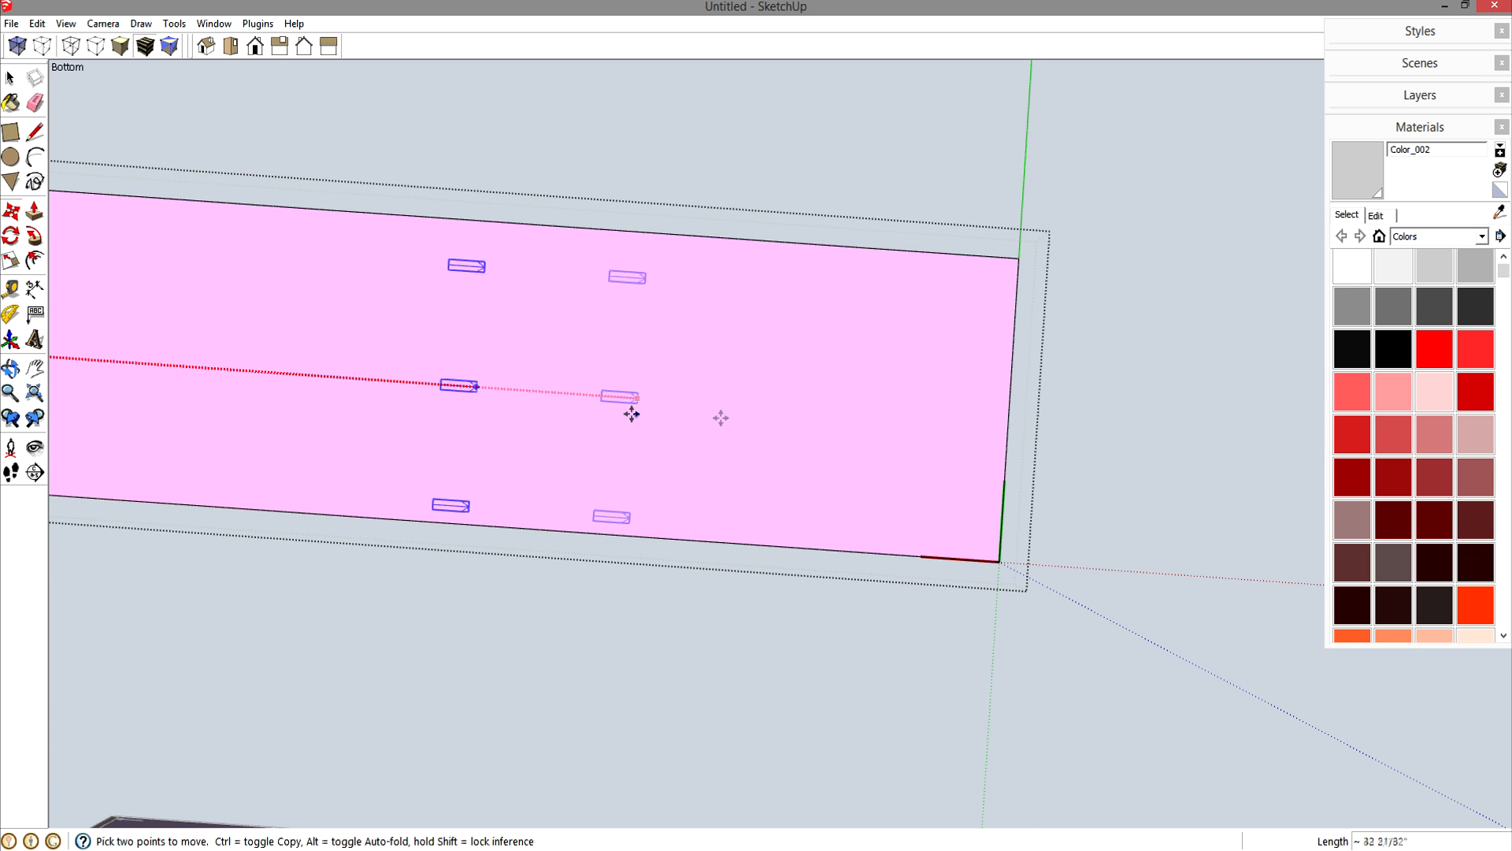
click(1004, 425)
click(1199, 487)
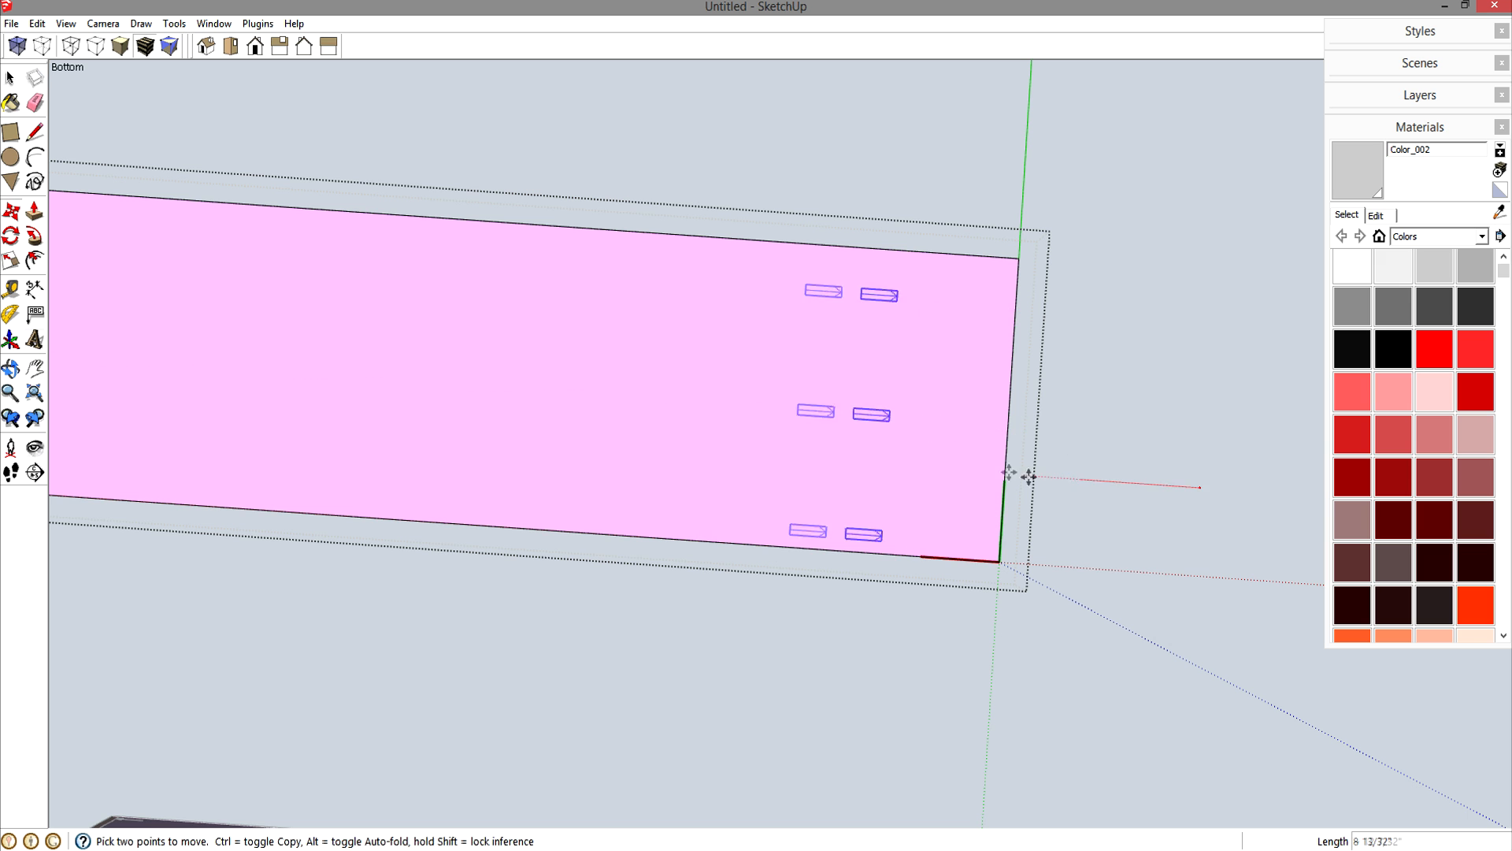
key(space)
scroll(1005, 438, up, 5)
scroll(1002, 426, down, 3)
scroll(1002, 427, down, 1)
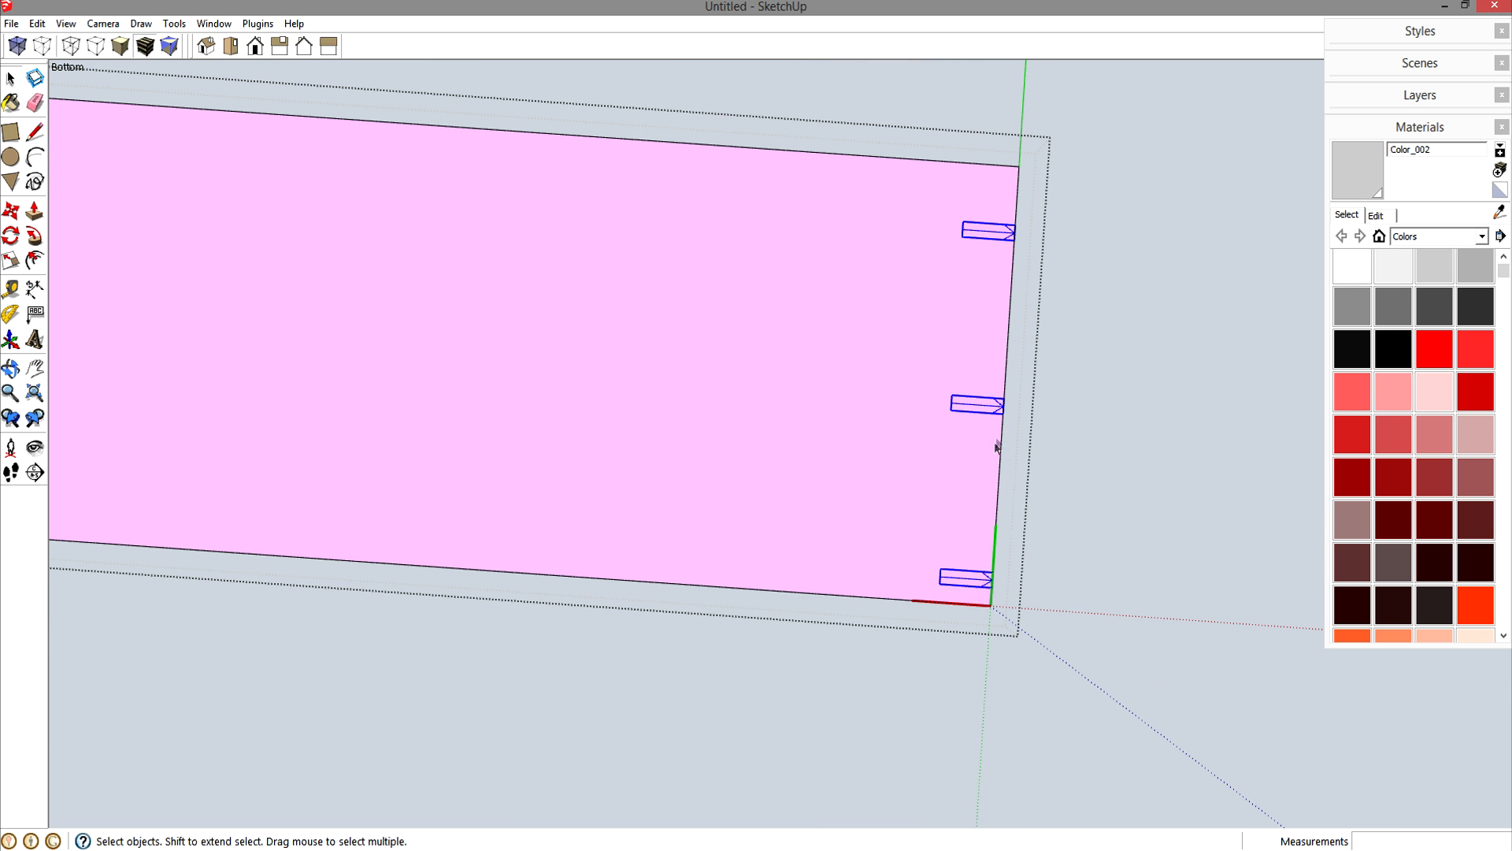
- Create a copy of the arrow nearest the axis-origin corner, rotated 90 degrees to point toward the panel's adjacent long edge
key(q)
key(space)
key(Escape)
click(968, 576)
double_click(971, 581)
click(976, 584)
key(q)
click(965, 578)
click(991, 579)
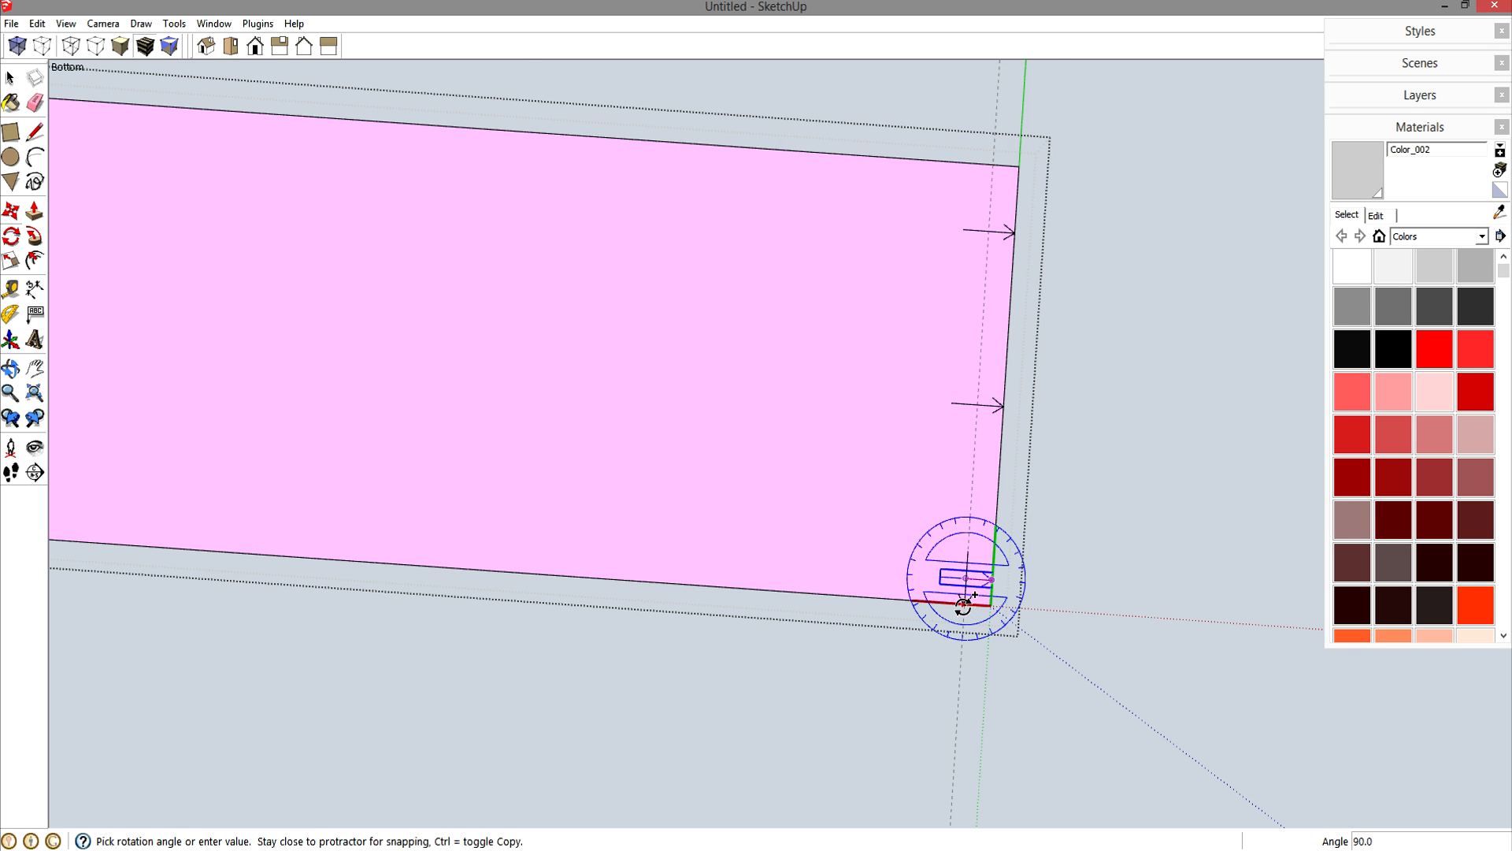
click(963, 605)
- Move the rotated arrow so its tip touches the panel's long edge near the corner
scroll(959, 601, up, 4)
key(m)
click(962, 598)
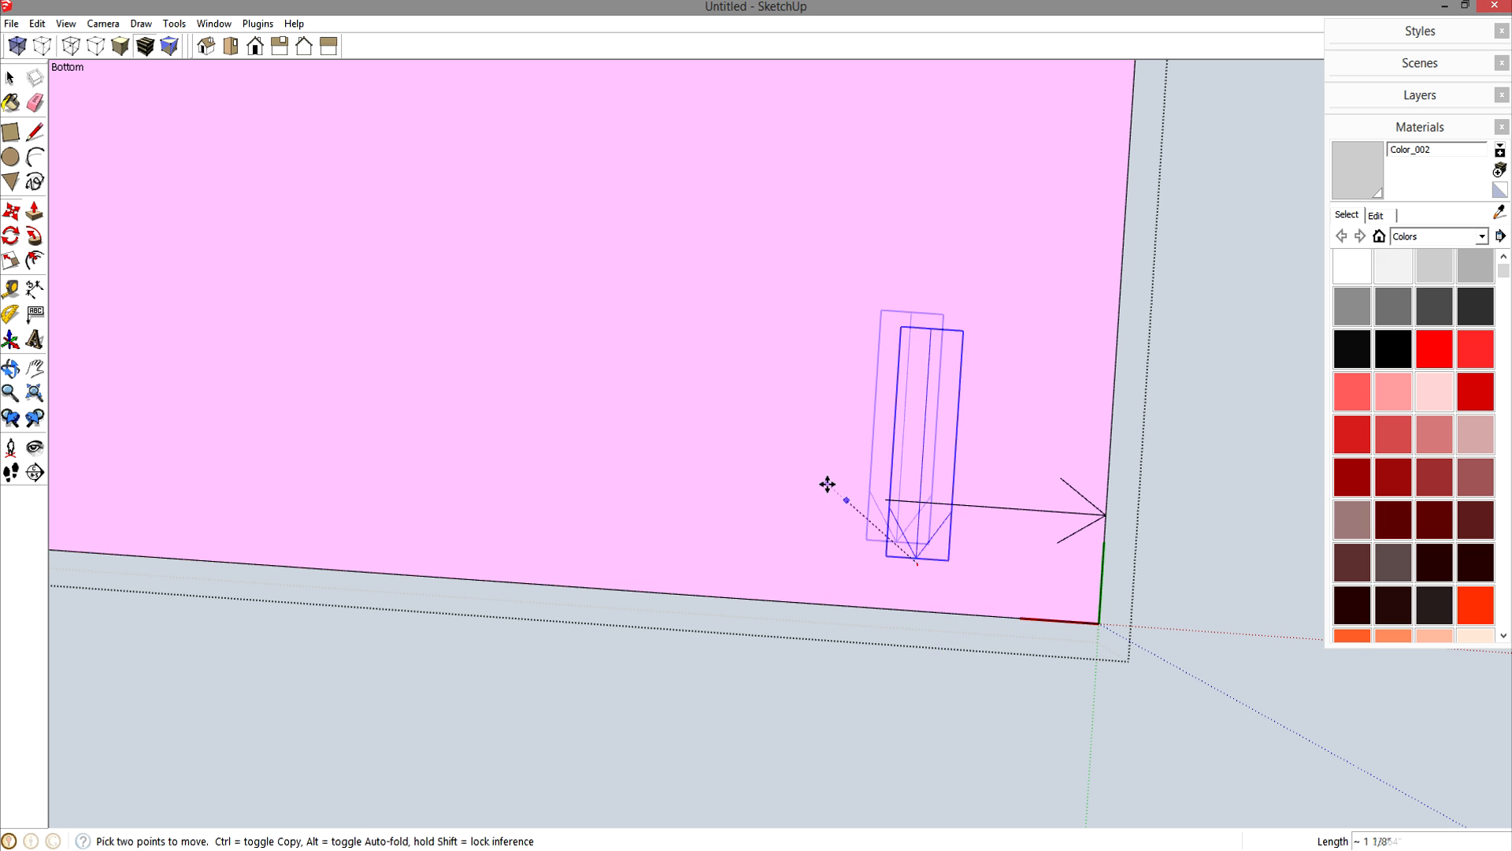
click(968, 611)
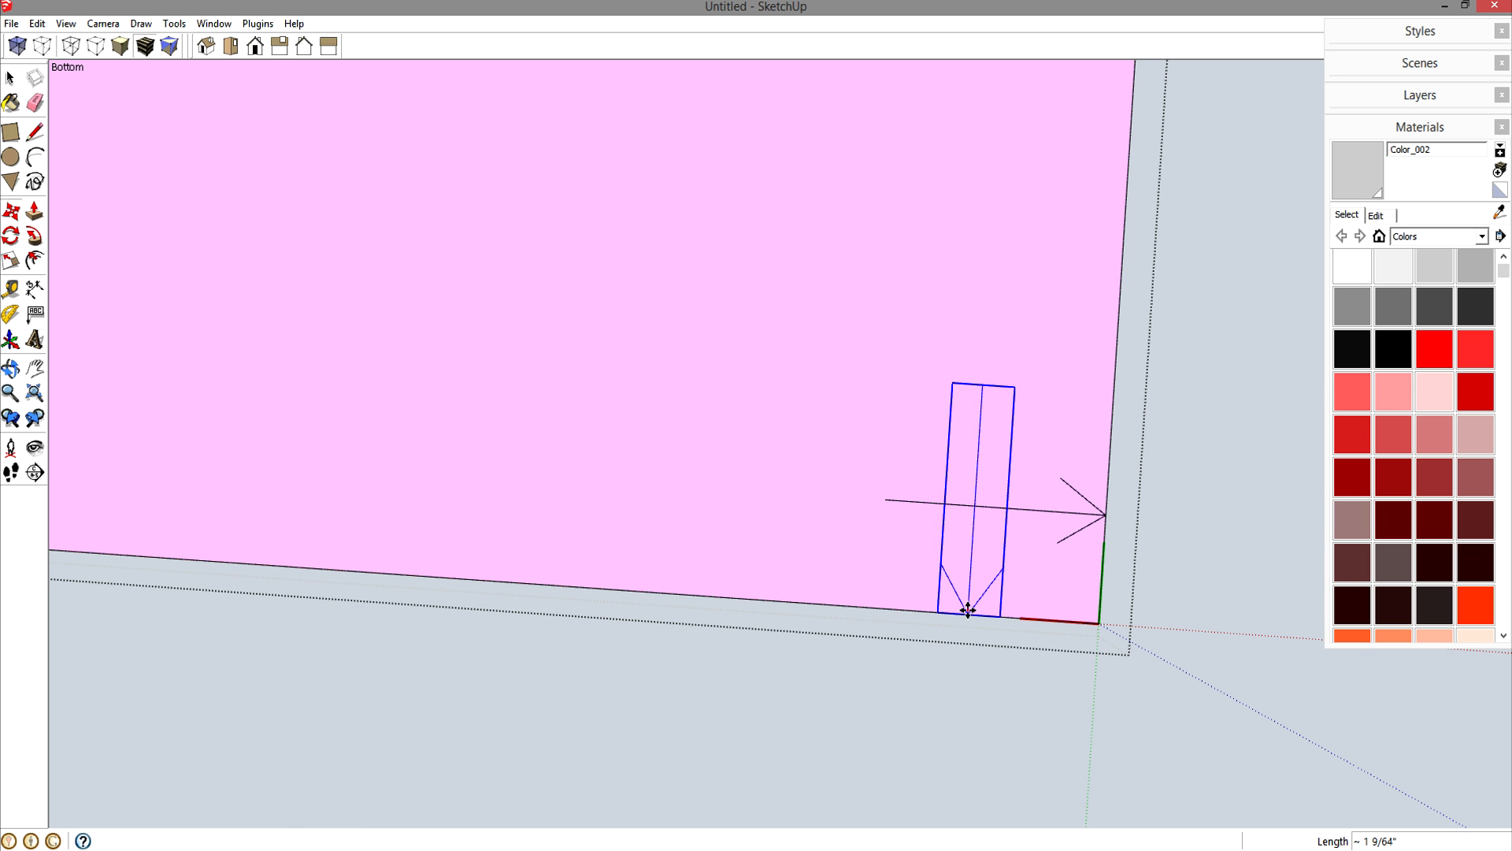
- Array the arrow along the panel's long edge with seven copies at 10-inch spacing and finish editing the panel
key(ctrl)
click(968, 612)
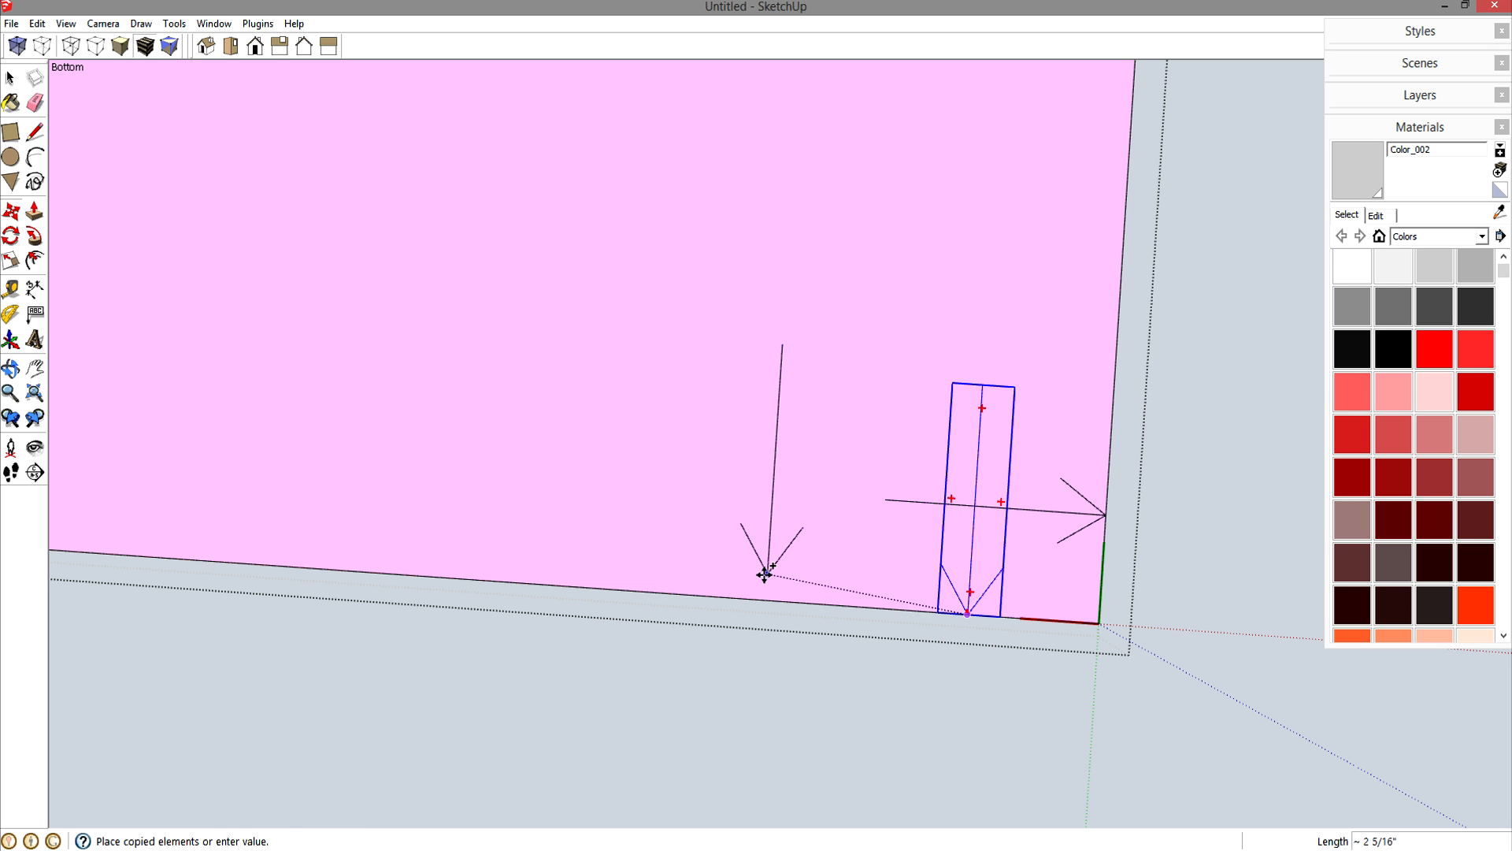
scroll(747, 599, down, 5)
shift+middle_drag(747, 599, 1056, 628)
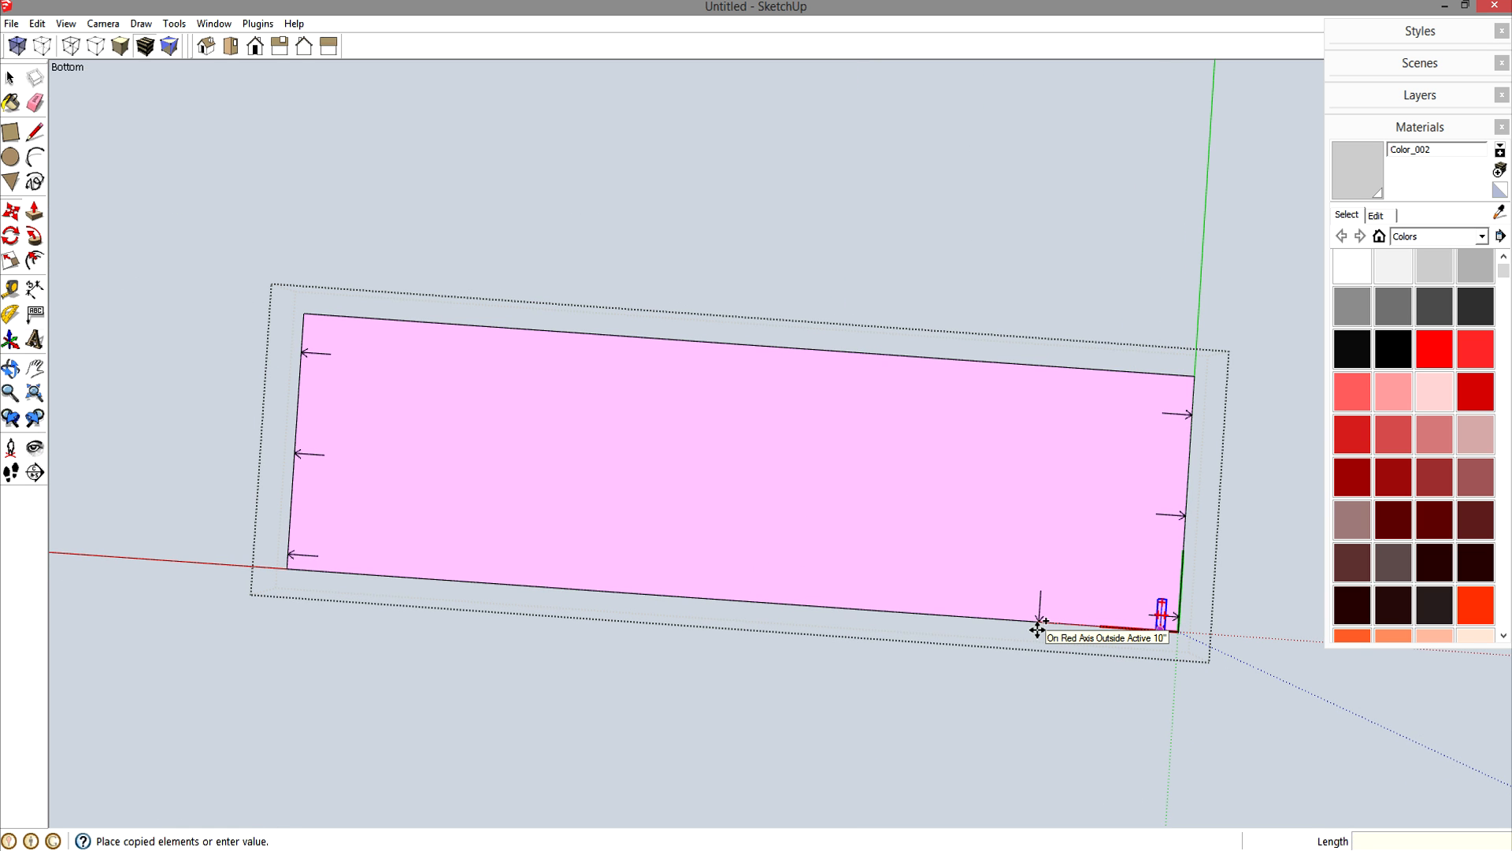
click(1038, 626)
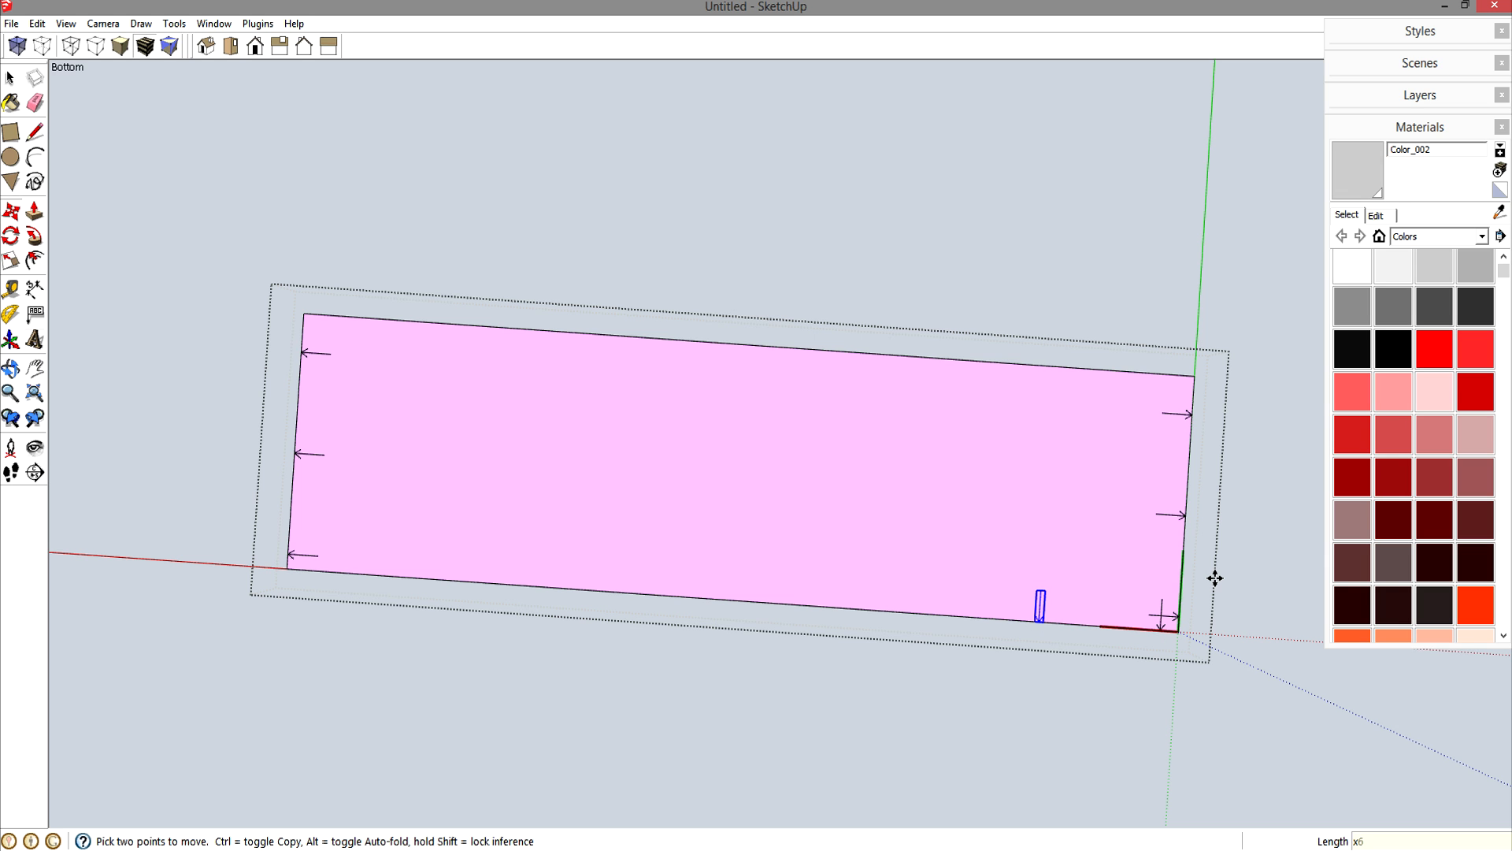
key(space)
click(1264, 560)
- Delete the spare copy of the purple bottom panel lying outside the cabinet
middle_drag(972, 354, 946, 452)
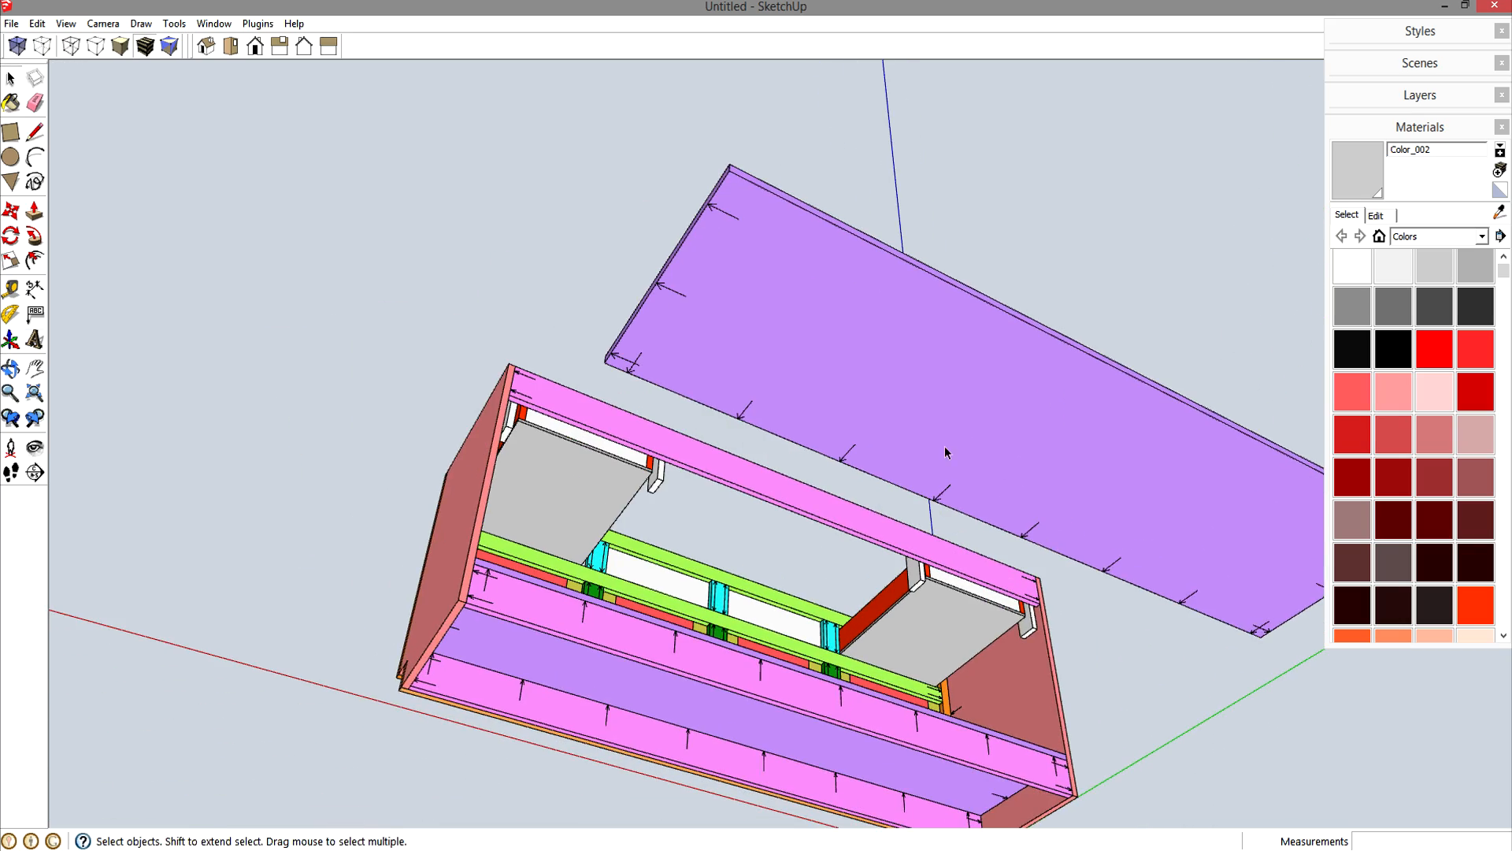
middle_drag(806, 560, 516, 494)
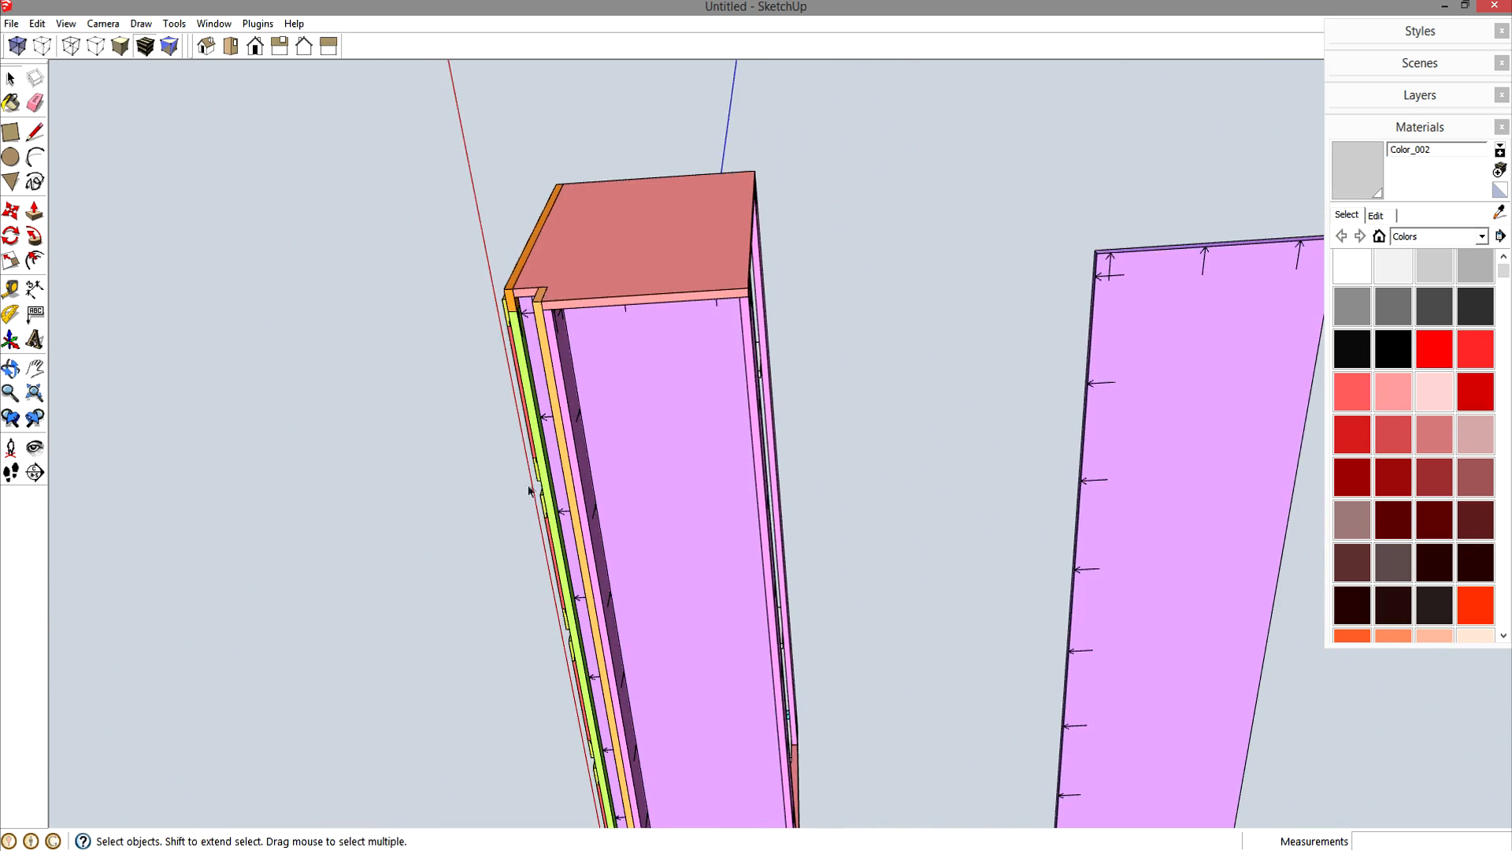
middle_drag(997, 521, 430, 178)
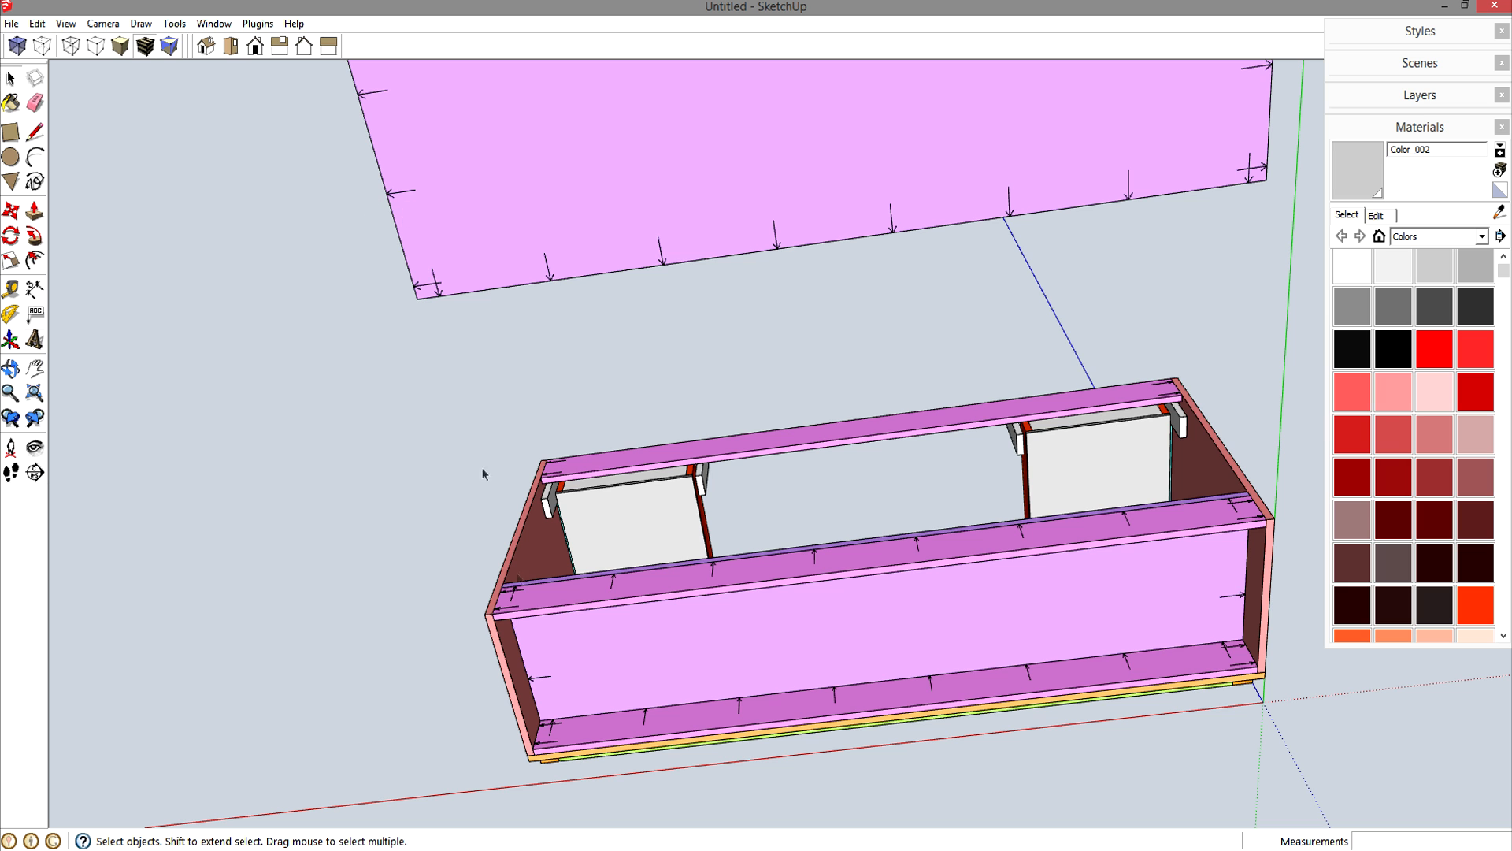
middle_drag(546, 675, 963, 411)
click(896, 463)
key(Delete)
- Inspect the cabinet's interior and the joints around the cyan top stretcher at the cabinet end
middle_drag(943, 434, 777, 540)
scroll(877, 484, up, 3)
scroll(834, 463, up, 5)
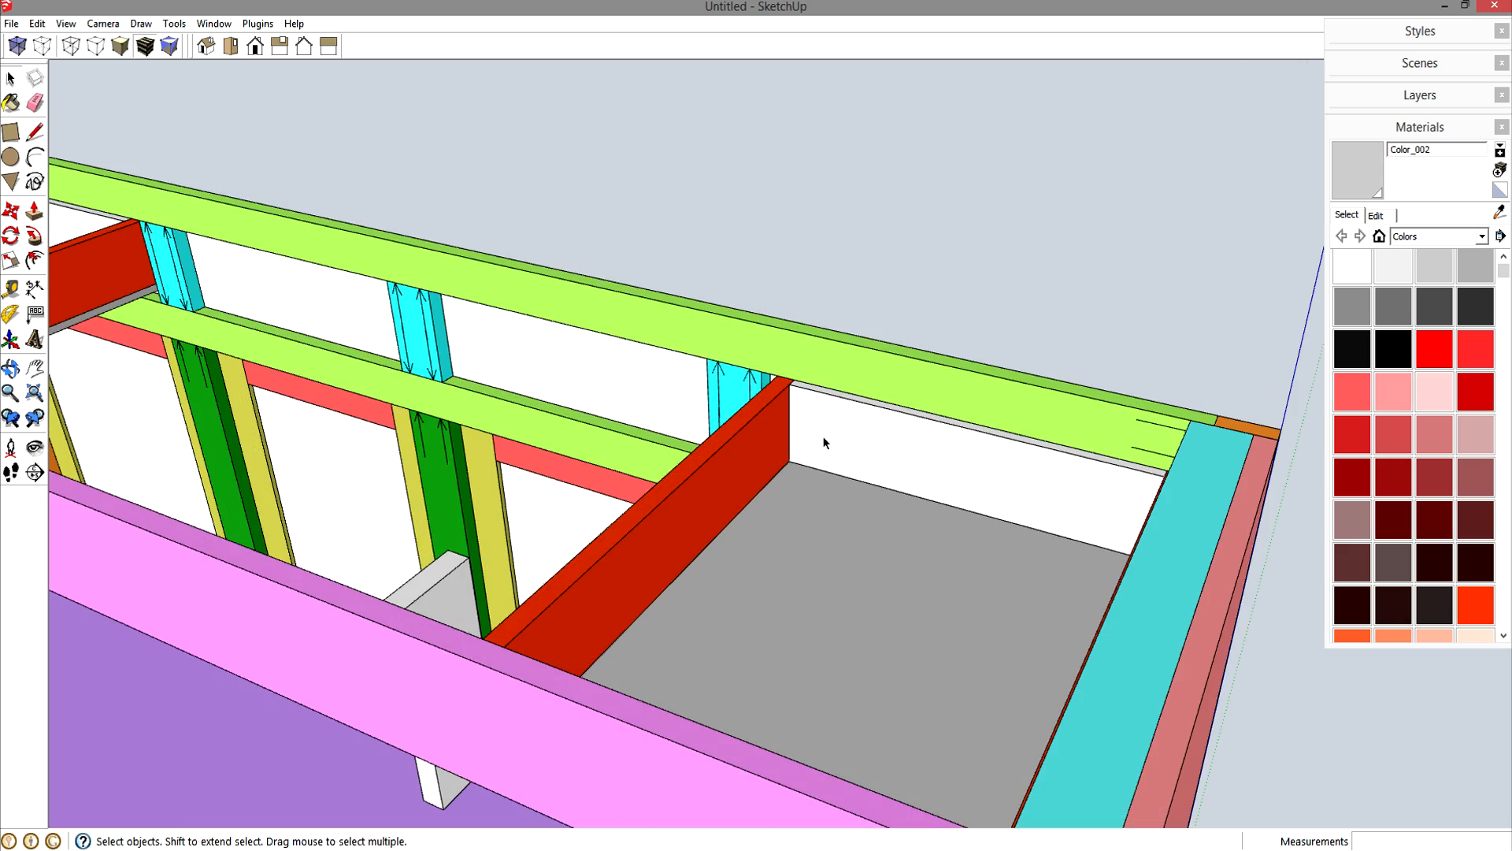
middle_drag(861, 465, 670, 587)
scroll(783, 567, down, 2)
middle_drag(782, 567, 1107, 460)
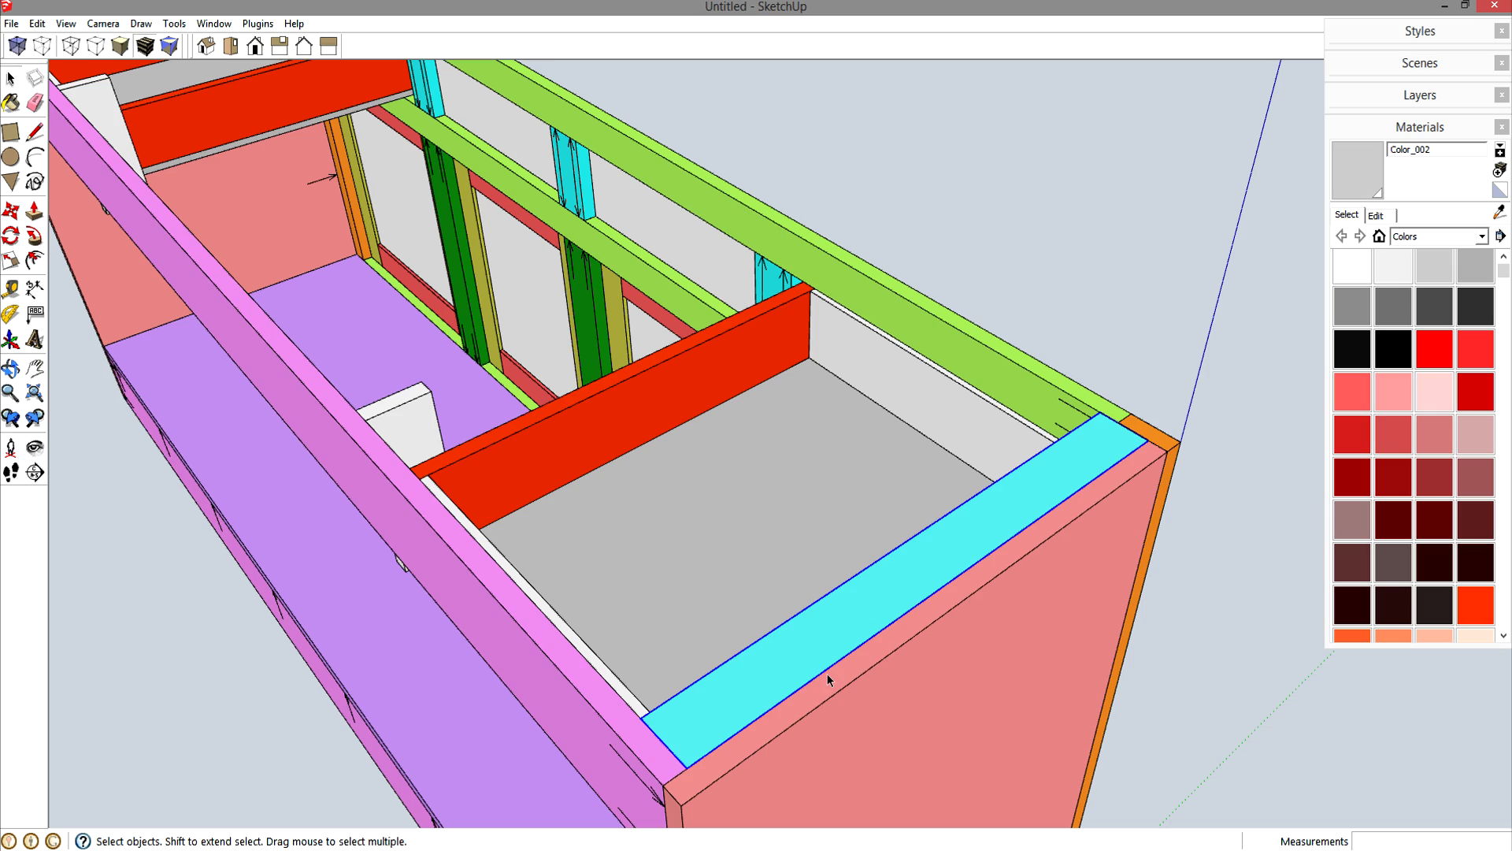
scroll(713, 705, down, 2)
scroll(653, 719, down, 2)
click(1130, 485)
- Examine the completed cabinet from the front and both ends
middle_drag(1129, 485, 709, 343)
shift+middle_drag(890, 363, 887, 461)
middle_drag(767, 459, 1144, 538)
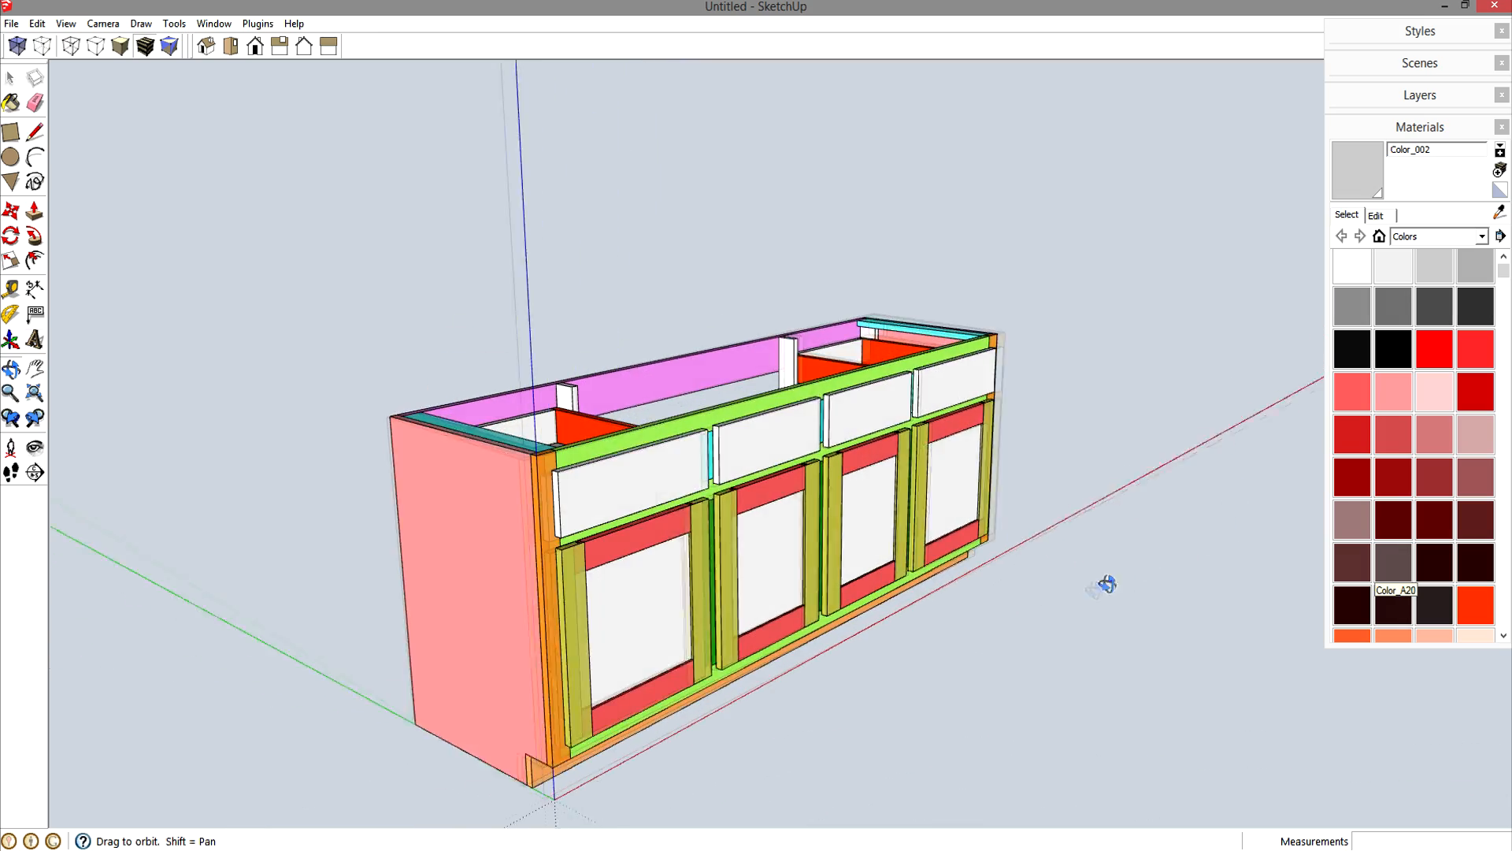
middle_drag(1156, 496, 692, 581)
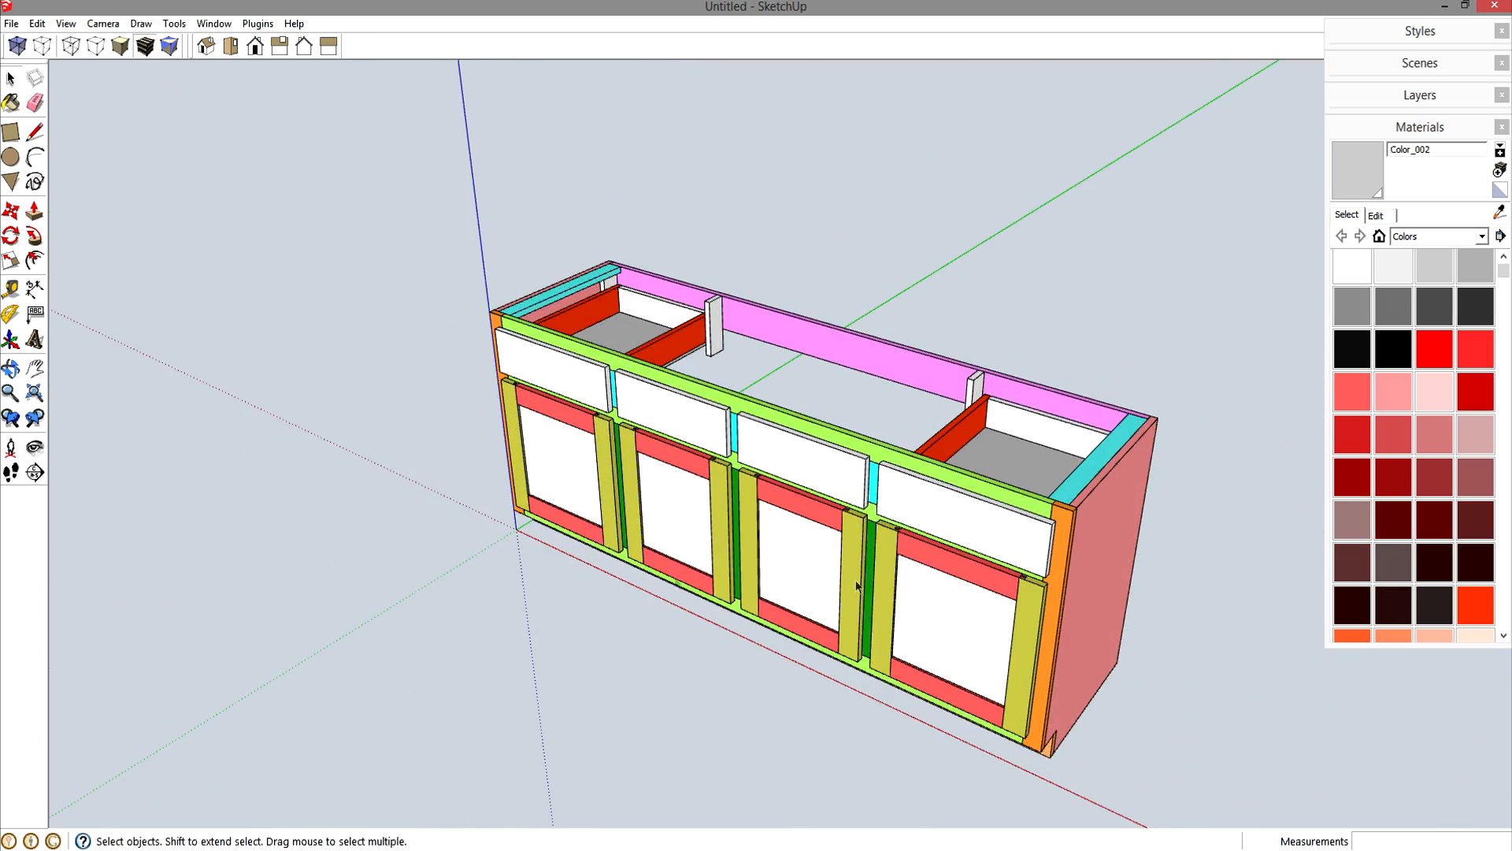
middle_drag(1141, 607, 436, 419)
middle_drag(819, 514, 1082, 600)
middle_drag(750, 600, 990, 456)
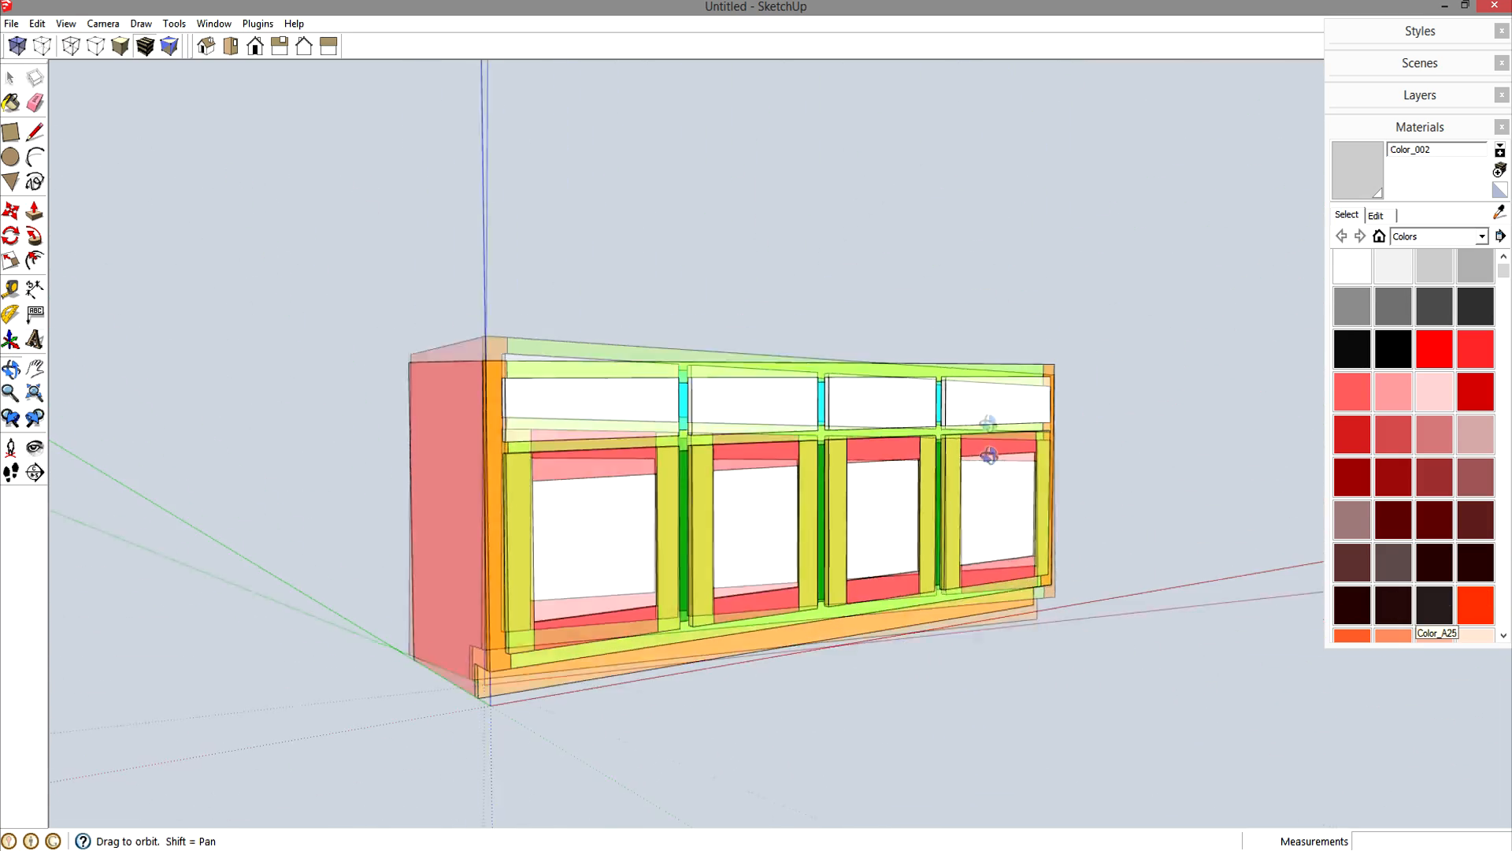